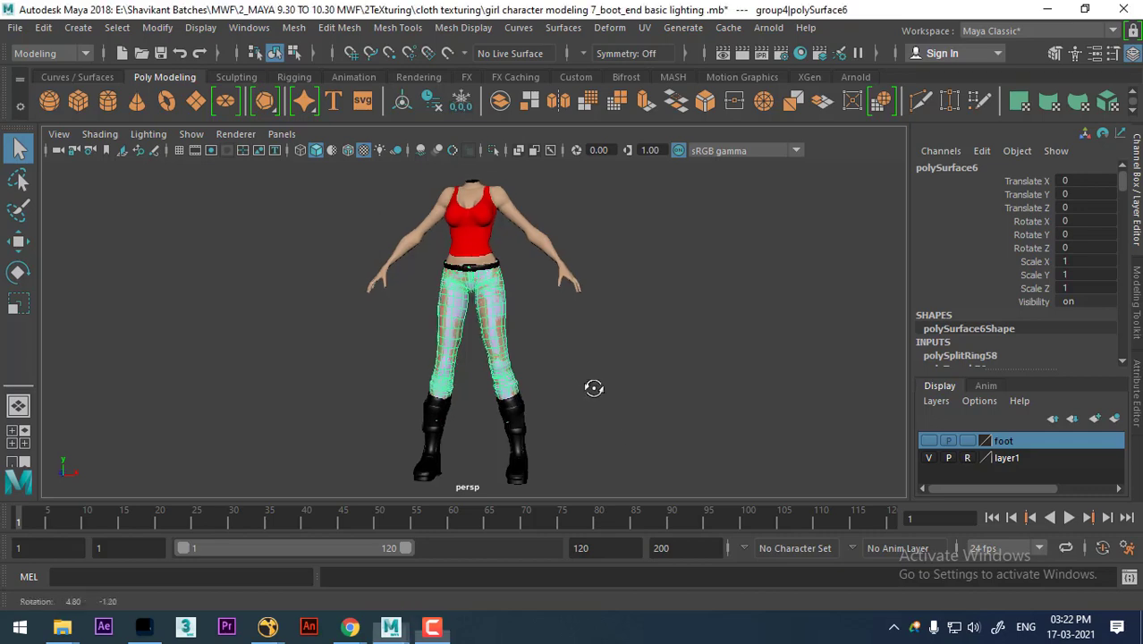
Step: Hide everything except the jeans with Alt+H and reselect the jeans mesh
scroll(592, 388, up, 2)
scroll(582, 349, up, 2)
scroll(645, 428, up, 2)
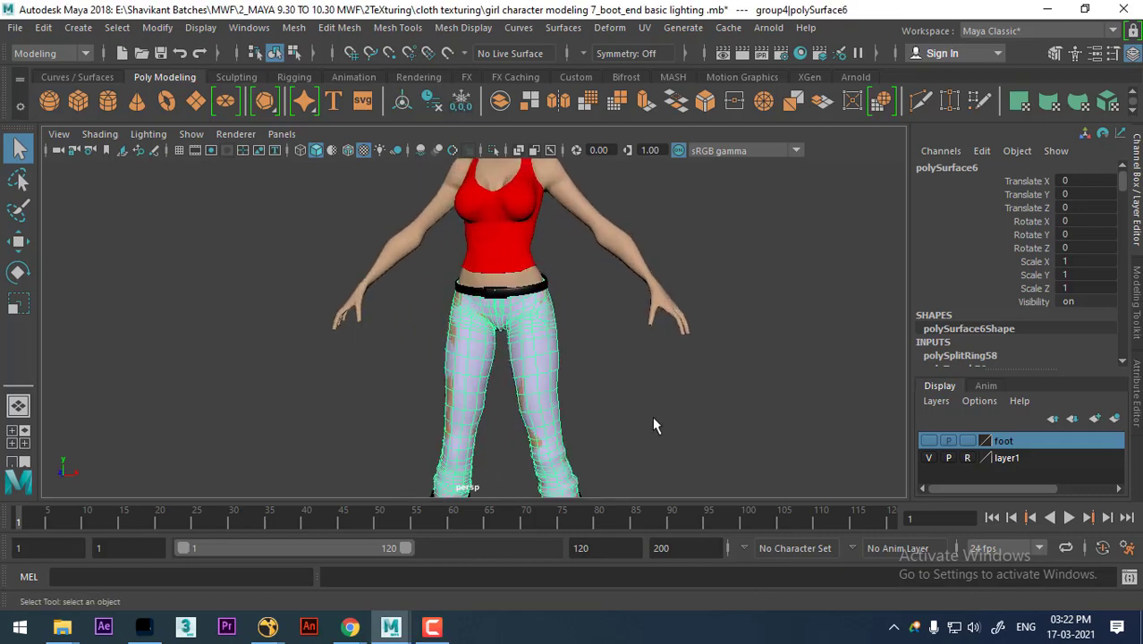
key(alt+h)
scroll(680, 365, up, 2)
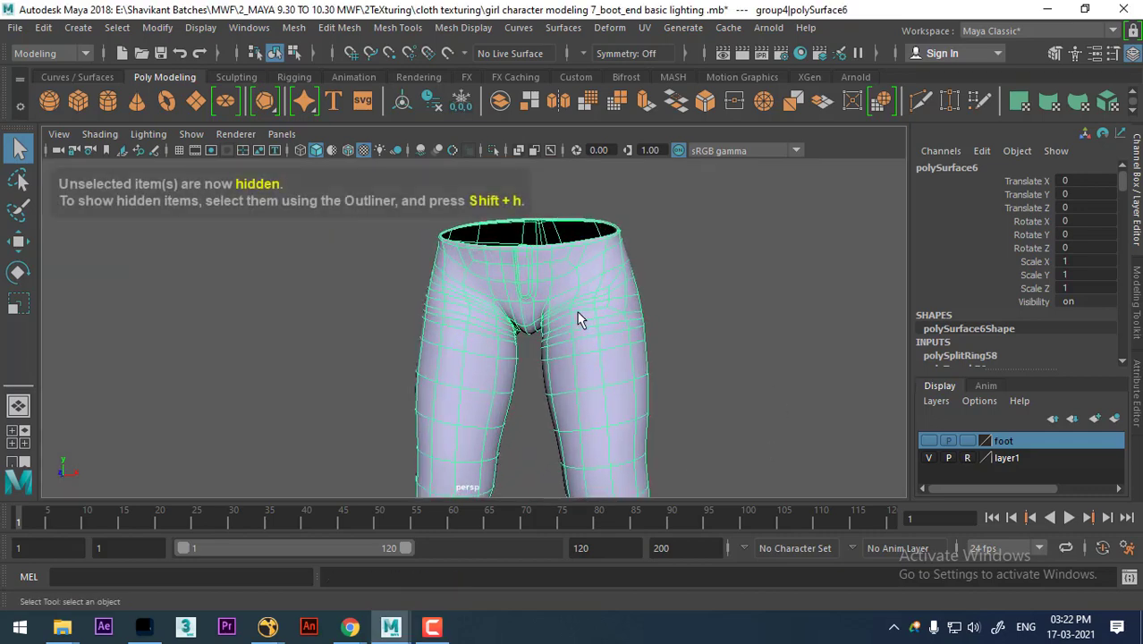
click(686, 316)
scroll(570, 367, up, 2)
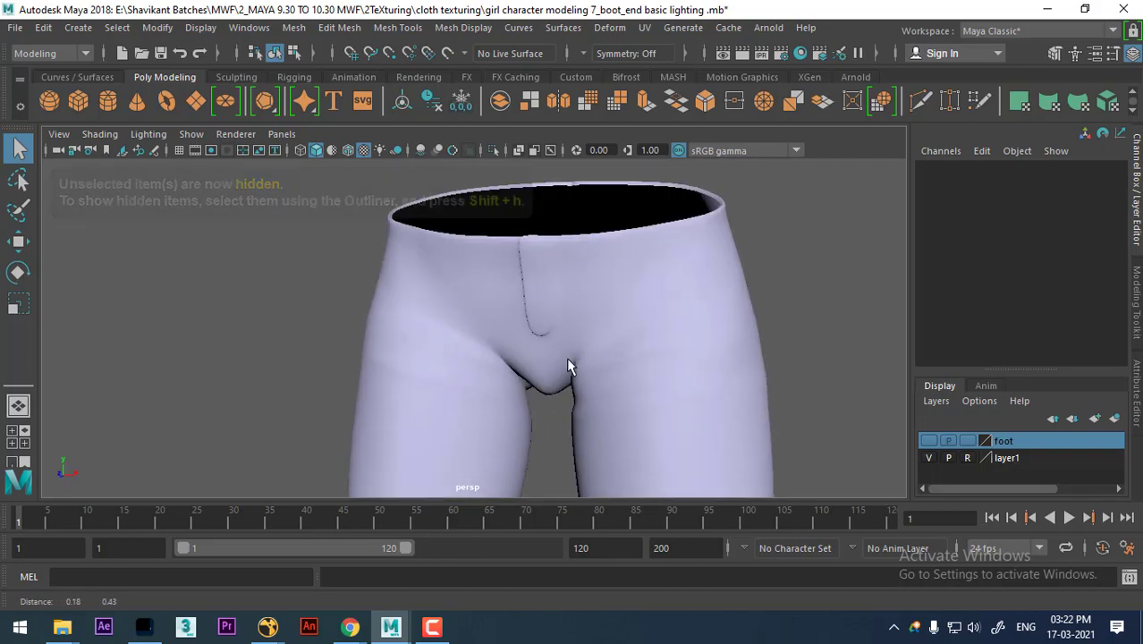
scroll(644, 357, up, 2)
scroll(680, 313, up, 1)
click(662, 279)
scroll(671, 300, up, 1)
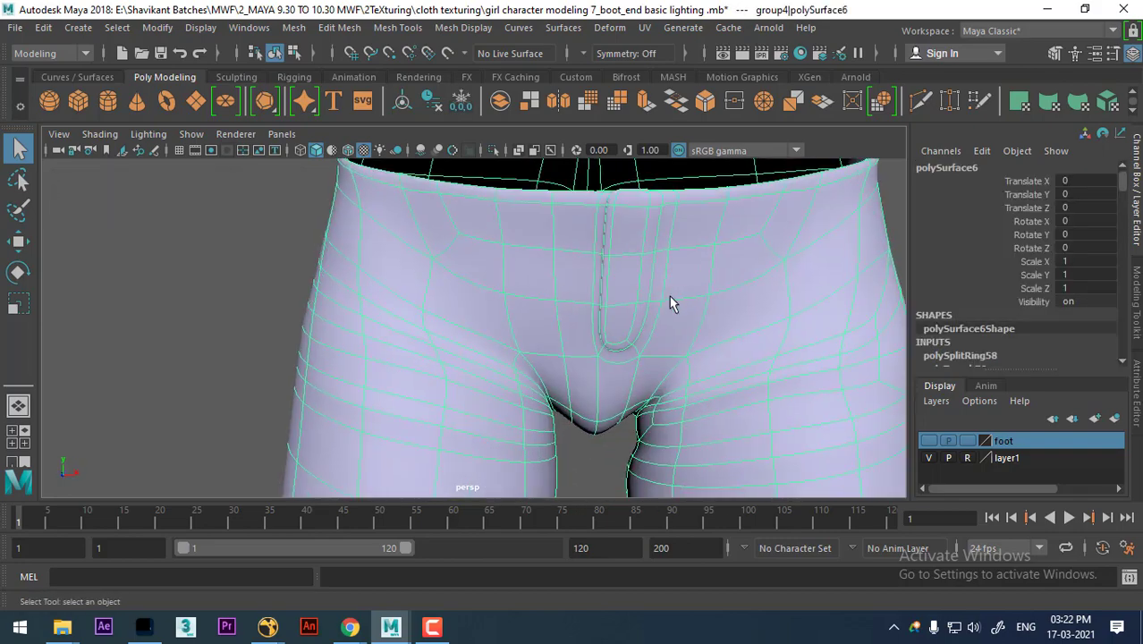
Step: Turn off smooth preview, orbit to the waistband in Object Mode, and bring up File Explorer
key(1)
scroll(655, 339, up, 3)
scroll(637, 263, down, 3)
scroll(671, 281, up, 1)
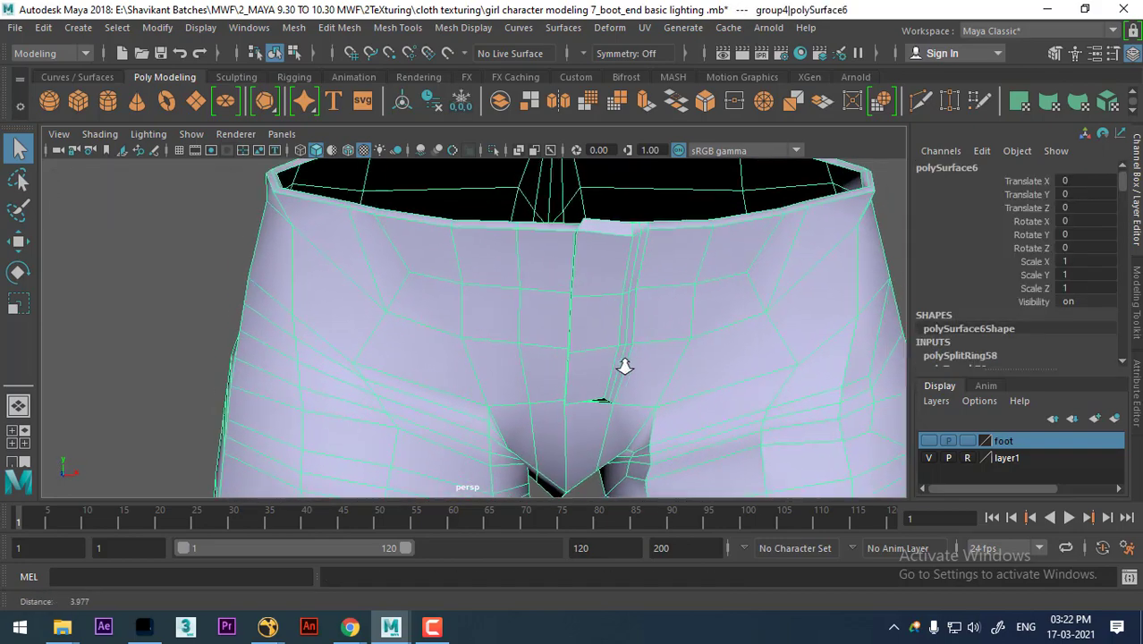
mouse_move(625, 367)
alt+mouse_down()
mouse_move(717, 370)
mouse_move(607, 358)
mouse_move(669, 357)
mouse_move(611, 304)
mouse_move(544, 355)
mouse_move(582, 335)
alt+mouse_up()
right_click(581, 332)
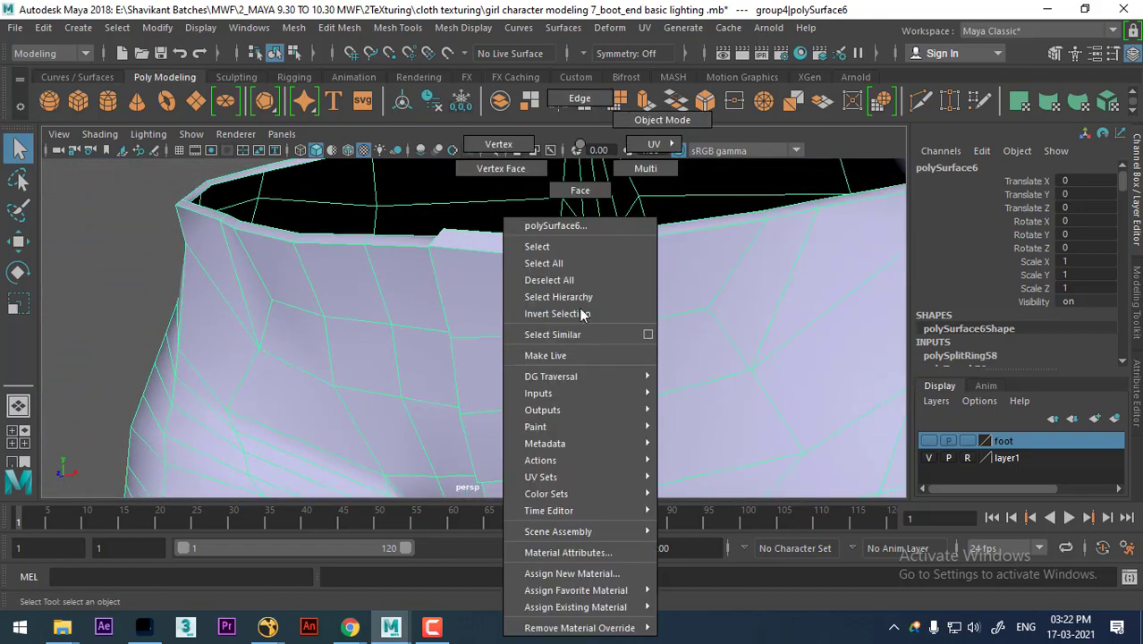
click(662, 120)
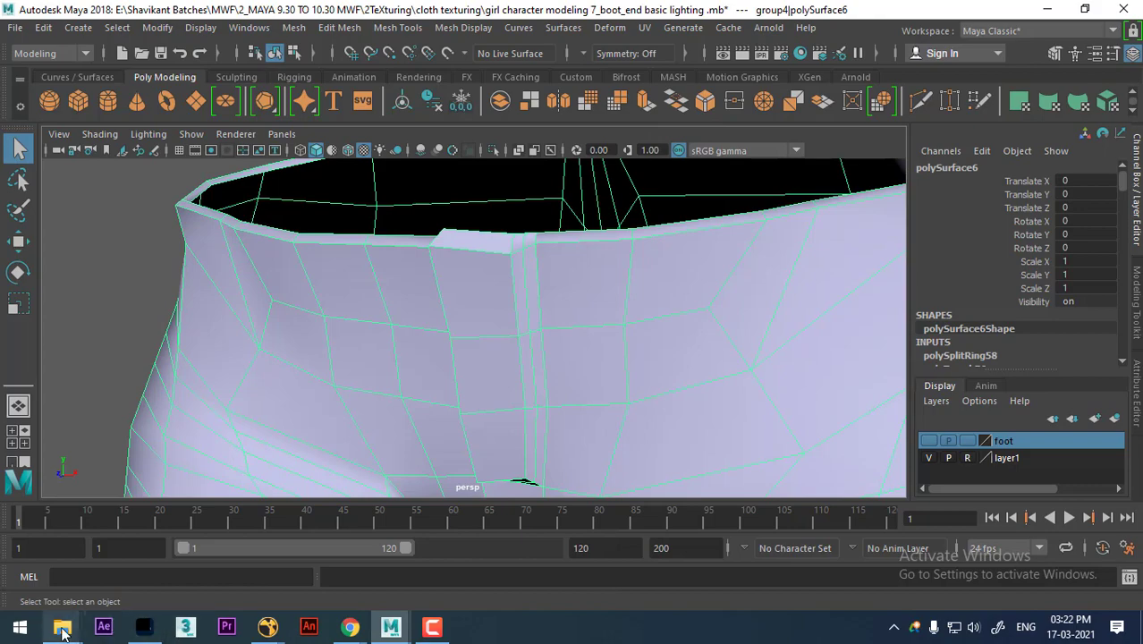
click(63, 633)
Step: Open jeans texture.jpg from the cloth texturing folder in ACDSee and minimize Explorer
click(375, 575)
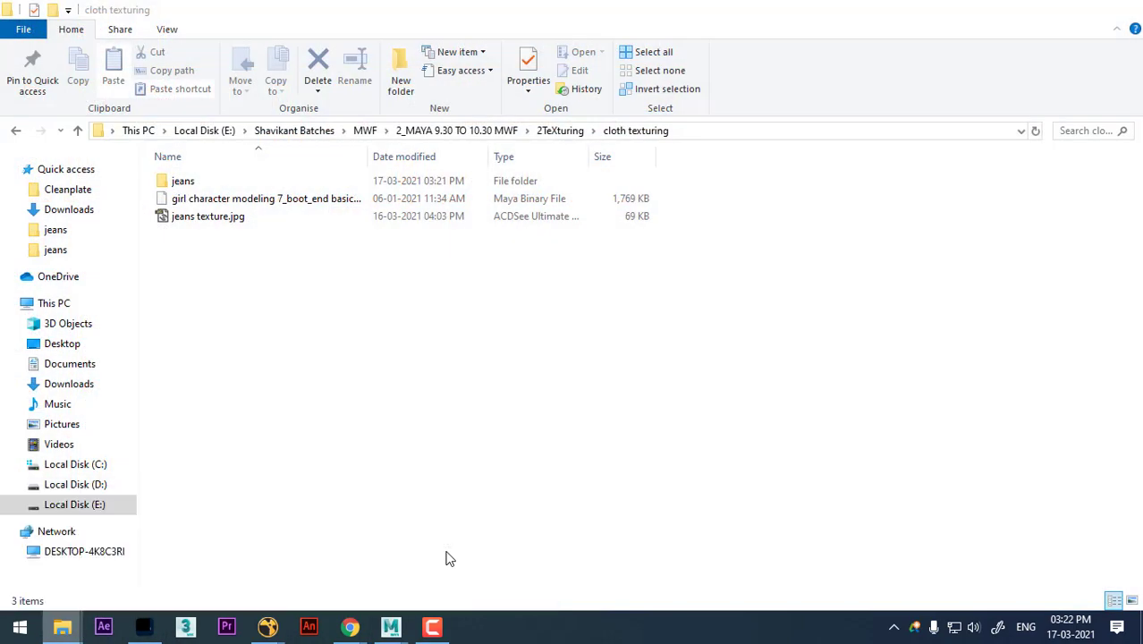
double_click(223, 217)
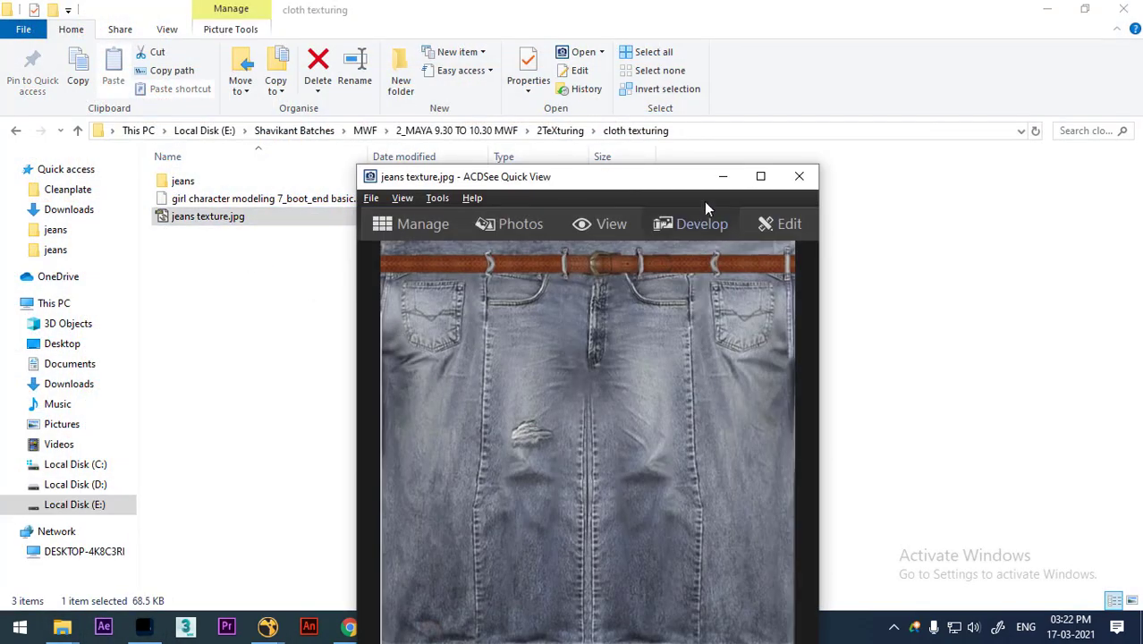
click(762, 177)
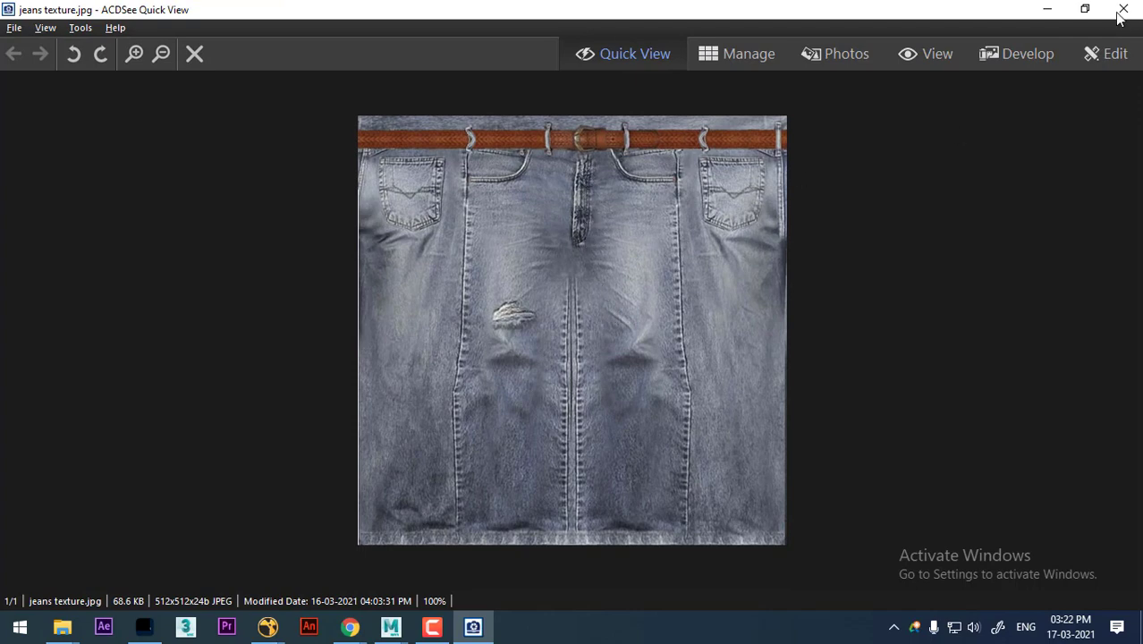
click(1085, 8)
click(1048, 9)
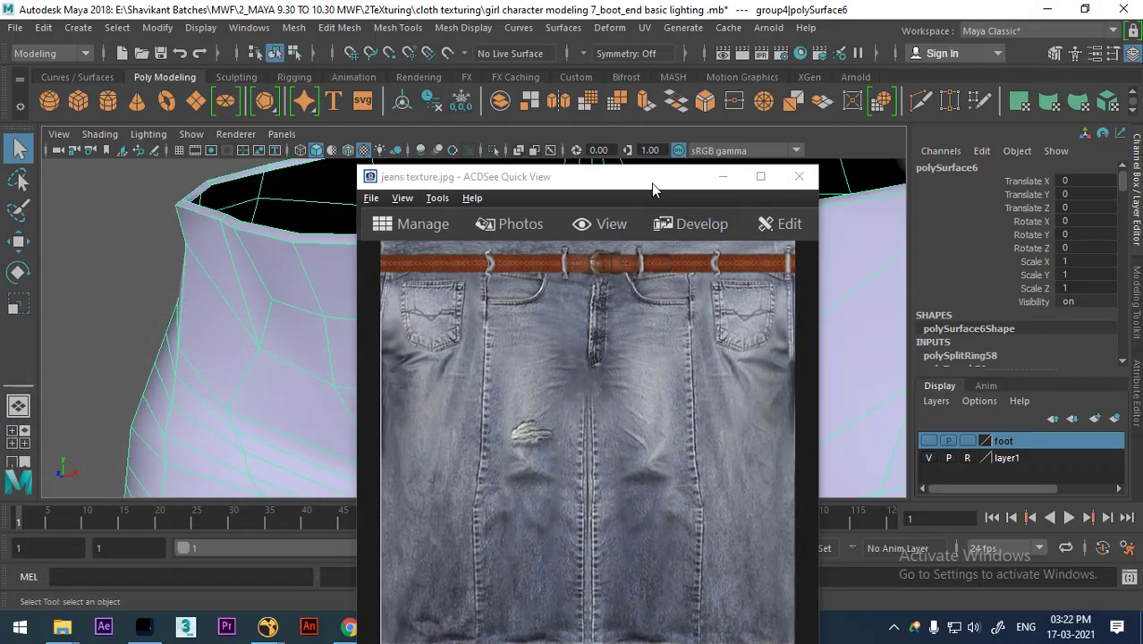
Step: Move the texture viewer aside and switch the jeans to edge mode near the waistband
drag(653, 177, 965, 144)
alt+right_drag(447, 357, 519, 390)
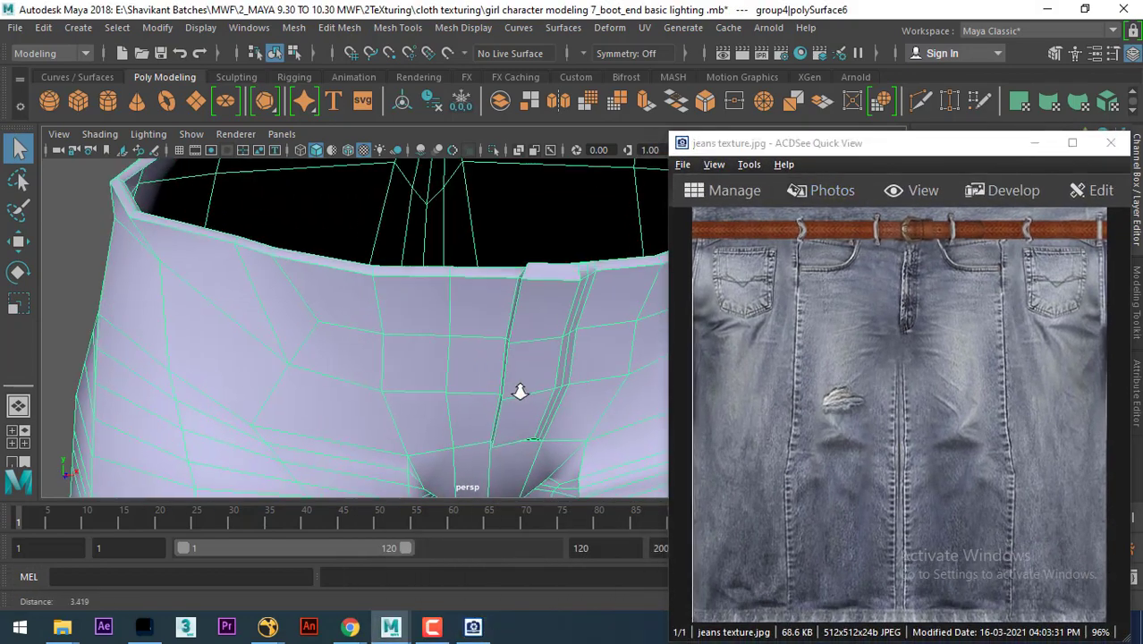
alt+drag(520, 391, 481, 345)
right_drag(541, 148, 539, 69)
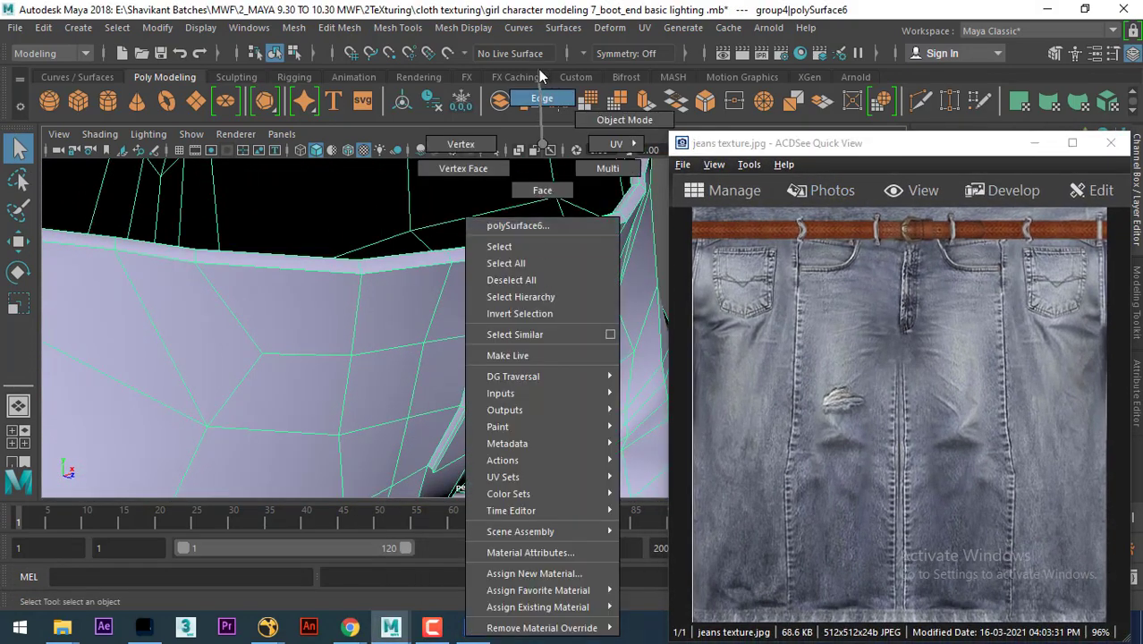
scroll(531, 251, up, 3)
mouse_move(531, 251)
alt+mouse_down()
mouse_move(446, 298)
mouse_move(443, 365)
alt+mouse_up()
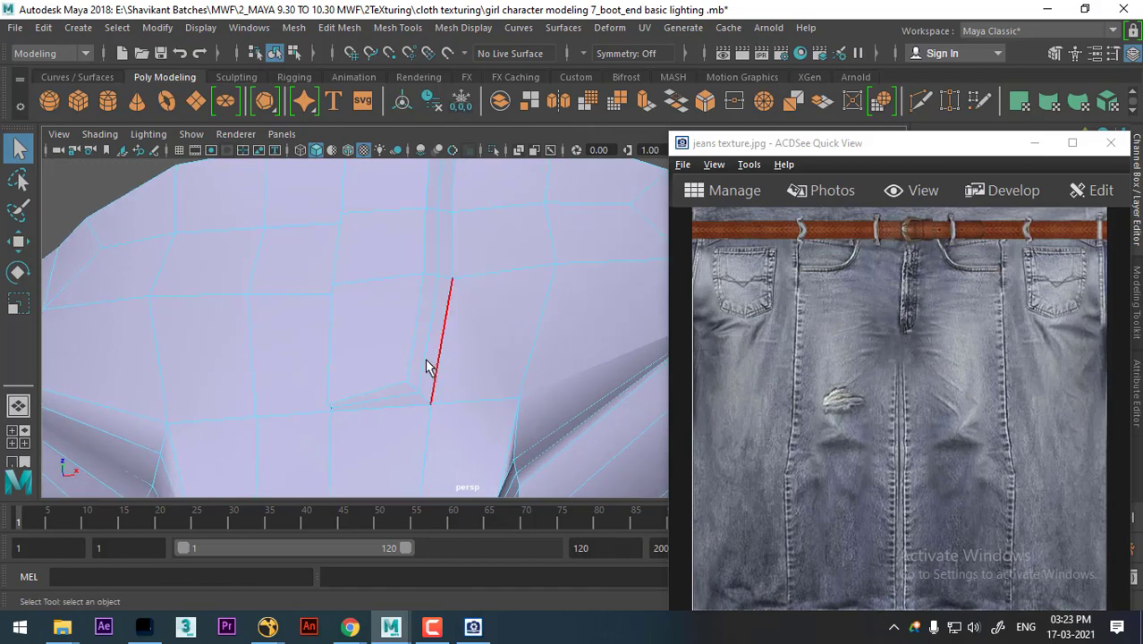
shift+right_drag(524, 276, 344, 394)
mouse_move(345, 394)
alt+mouse_down()
mouse_move(306, 398)
mouse_move(386, 366)
mouse_move(541, 446)
alt+mouse_up()
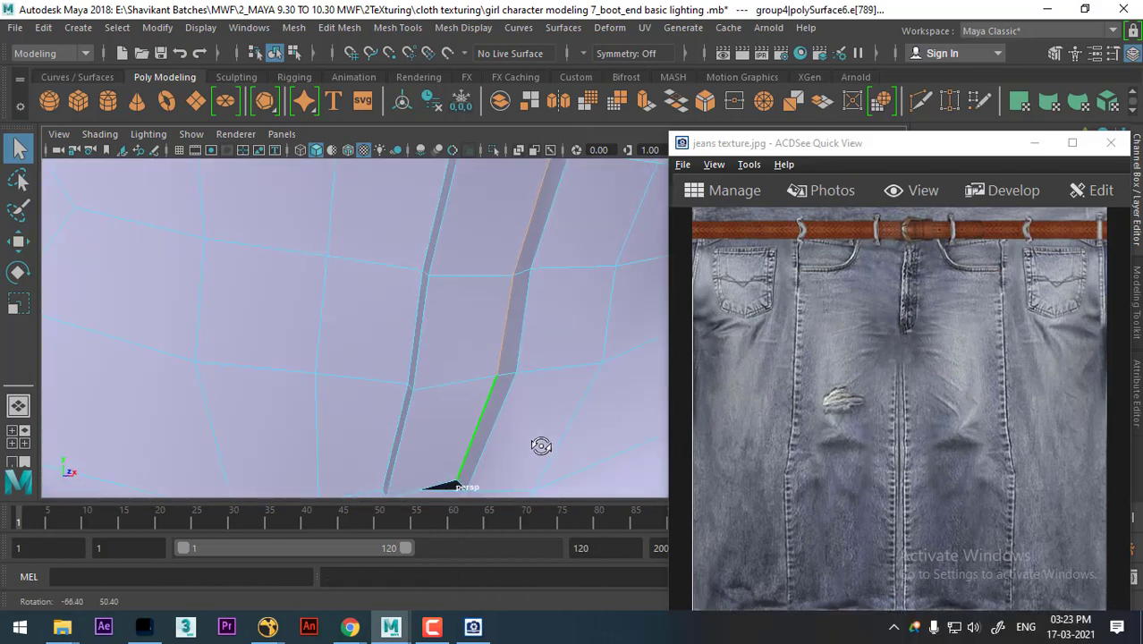
mouse_move(435, 306)
alt+mouse_down()
mouse_move(485, 350)
mouse_move(500, 274)
alt+mouse_up()
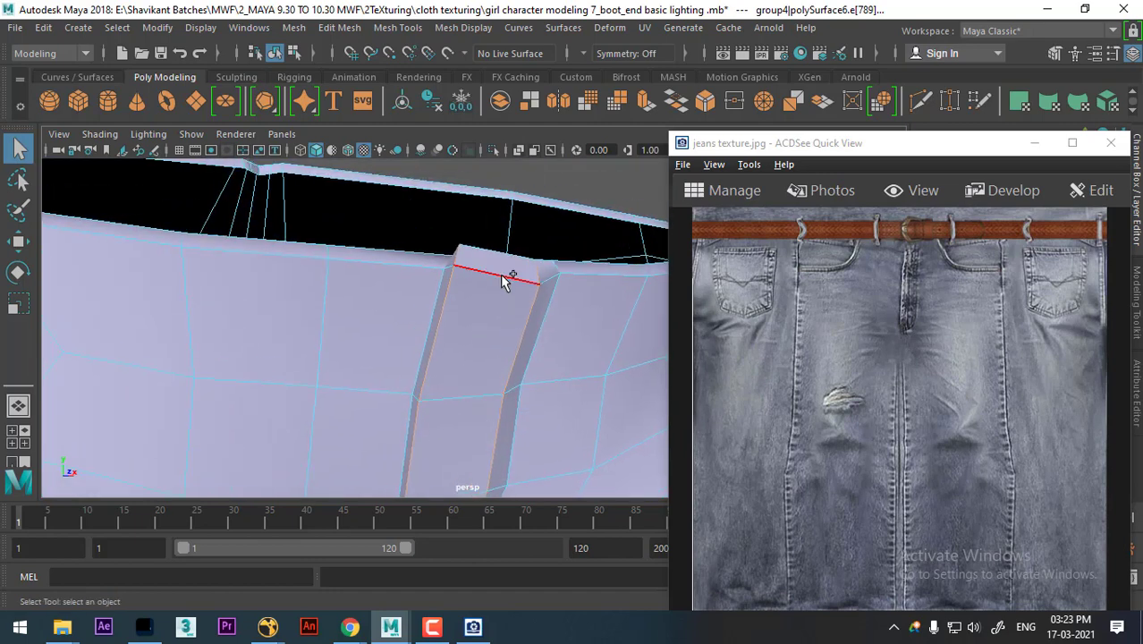
Step: Delete the fly-strip, waistband and vertical crotch edges, then return to a frontal view
click(500, 273)
click(504, 297)
click(527, 324)
shift+right_drag(476, 317, 324, 365)
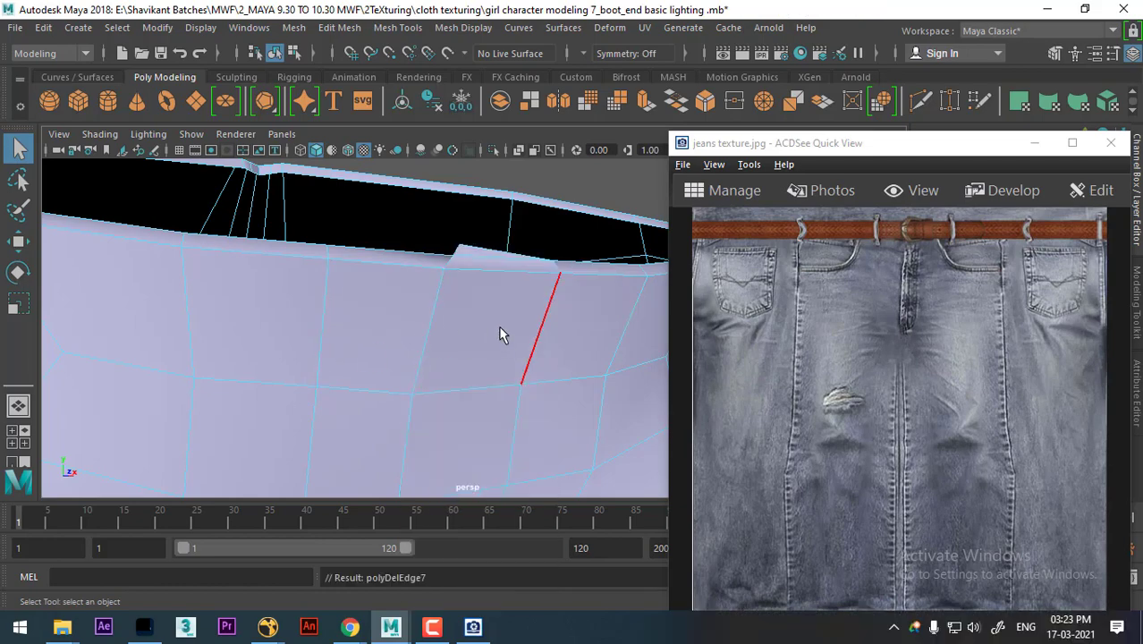
alt+drag(501, 334, 447, 342)
shift+right_drag(490, 334, 353, 368)
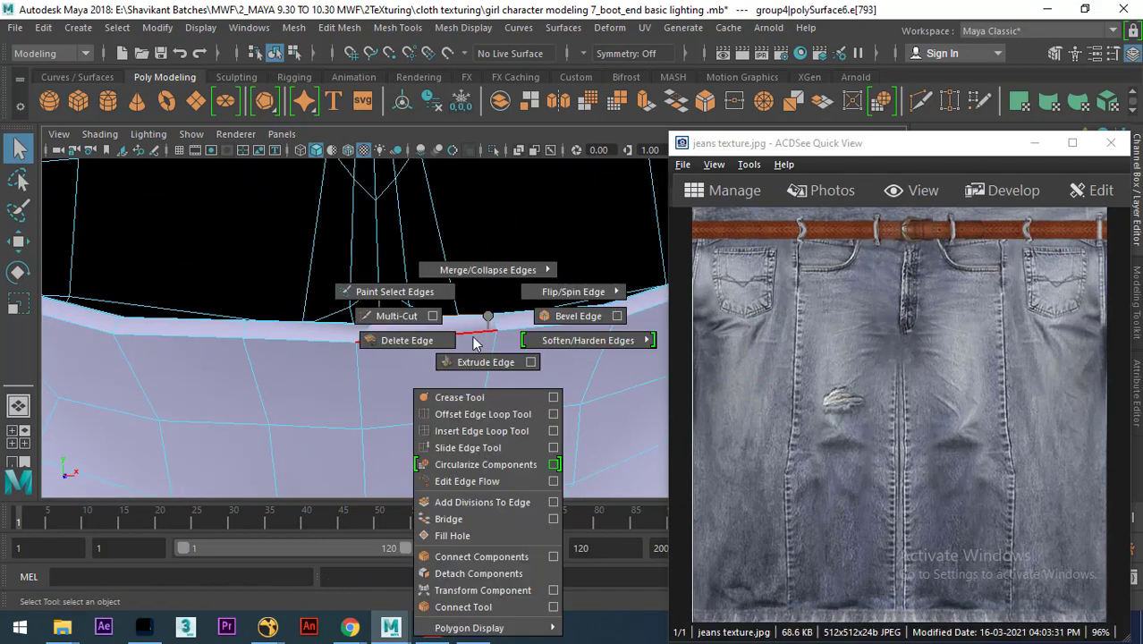
mouse_move(441, 385)
alt+mouse_down()
mouse_move(456, 366)
mouse_move(485, 436)
mouse_move(396, 337)
alt+mouse_up()
shift+right_drag(453, 286, 370, 308)
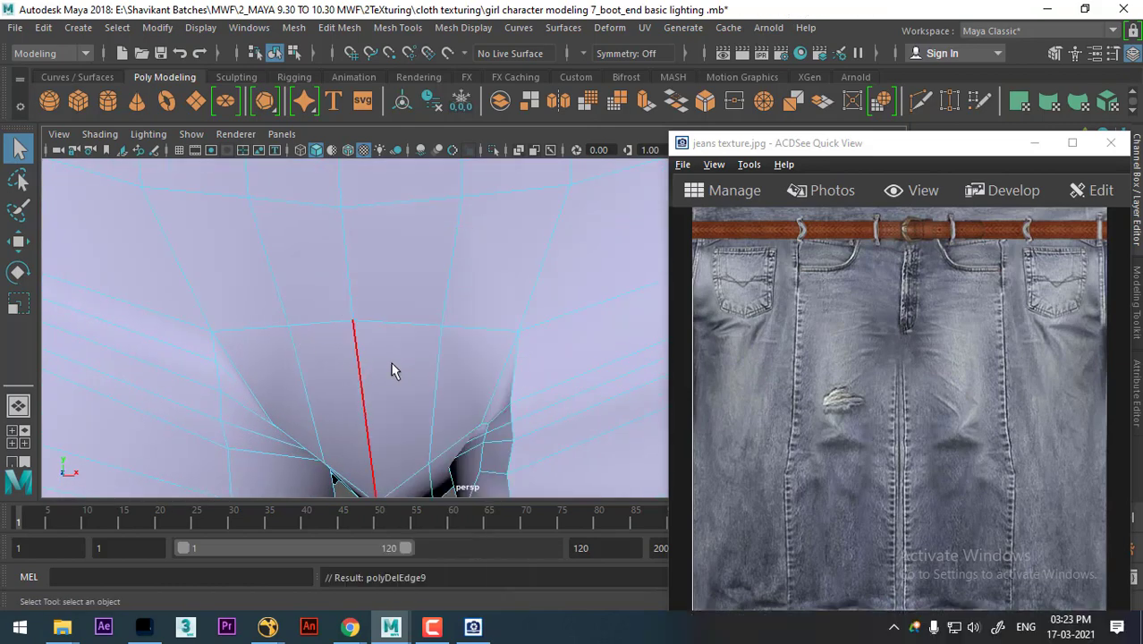
alt+right_drag(393, 367, 345, 273)
mouse_move(345, 273)
alt+mouse_down()
mouse_move(447, 398)
mouse_move(339, 316)
mouse_move(400, 331)
mouse_move(477, 327)
mouse_move(483, 352)
alt+mouse_up()
right_click(491, 282)
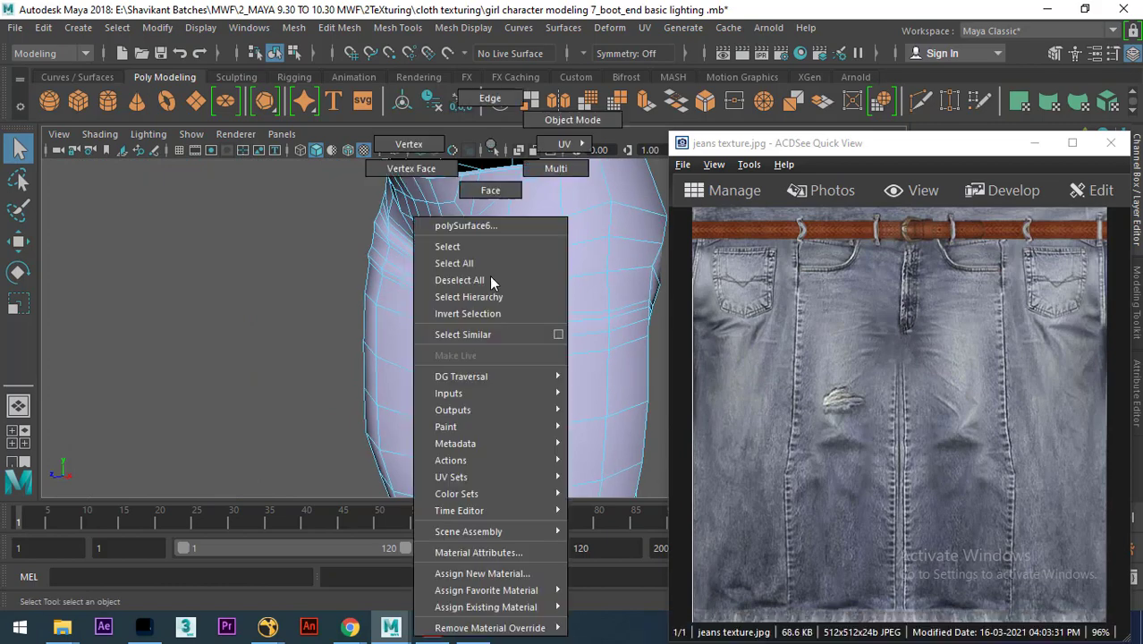
click(546, 125)
mouse_move(547, 125)
alt+mouse_down()
mouse_move(502, 352)
mouse_move(475, 329)
mouse_move(439, 324)
mouse_move(491, 367)
mouse_move(446, 339)
mouse_move(459, 377)
mouse_move(528, 338)
mouse_move(445, 331)
mouse_move(625, 335)
mouse_move(503, 350)
mouse_move(544, 383)
mouse_move(447, 336)
mouse_move(382, 395)
alt+mouse_up()
mouse_move(383, 396)
alt+right_down()
mouse_move(475, 349)
mouse_move(521, 379)
alt+right_up()
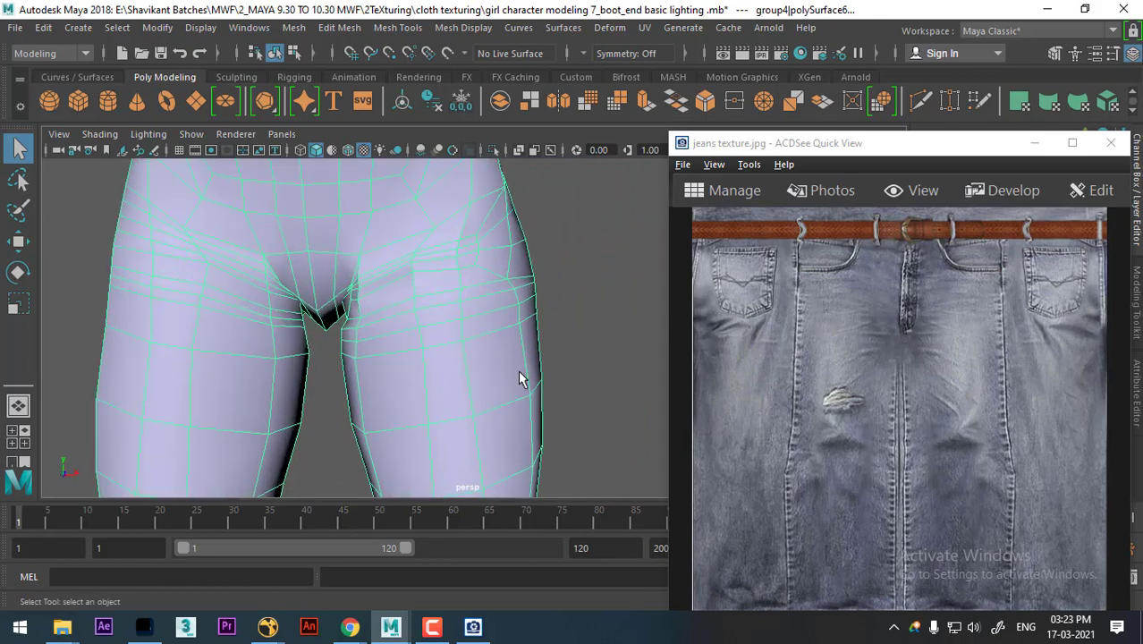
alt+drag(521, 379, 465, 375)
key(3)
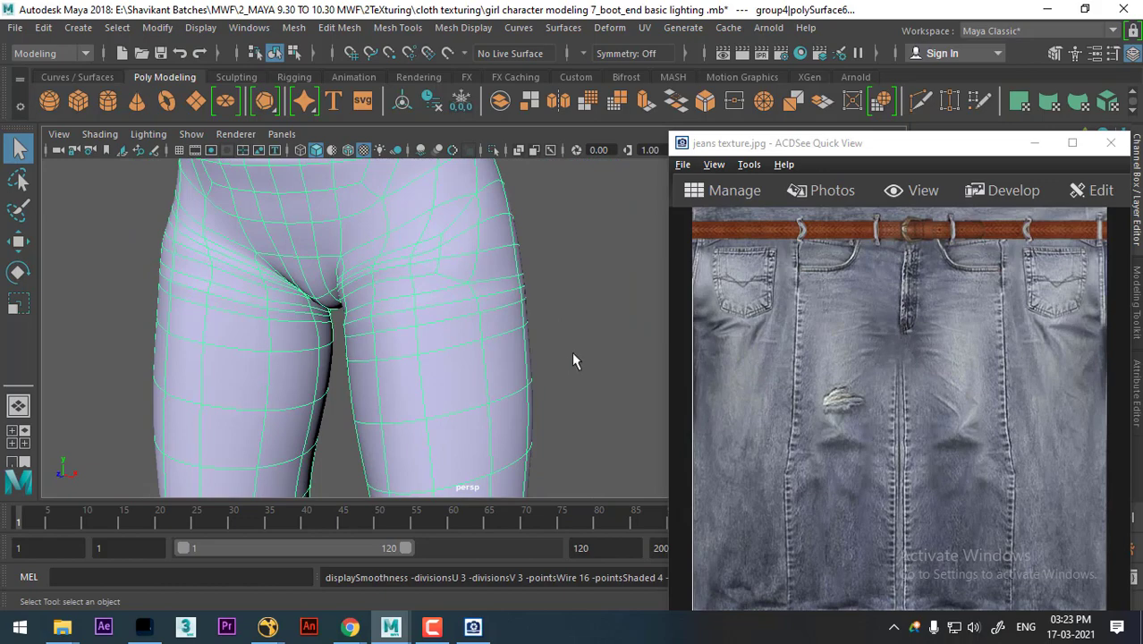
click(573, 361)
click(434, 349)
scroll(433, 350, down, 3)
scroll(415, 403, down, 3)
click(497, 391)
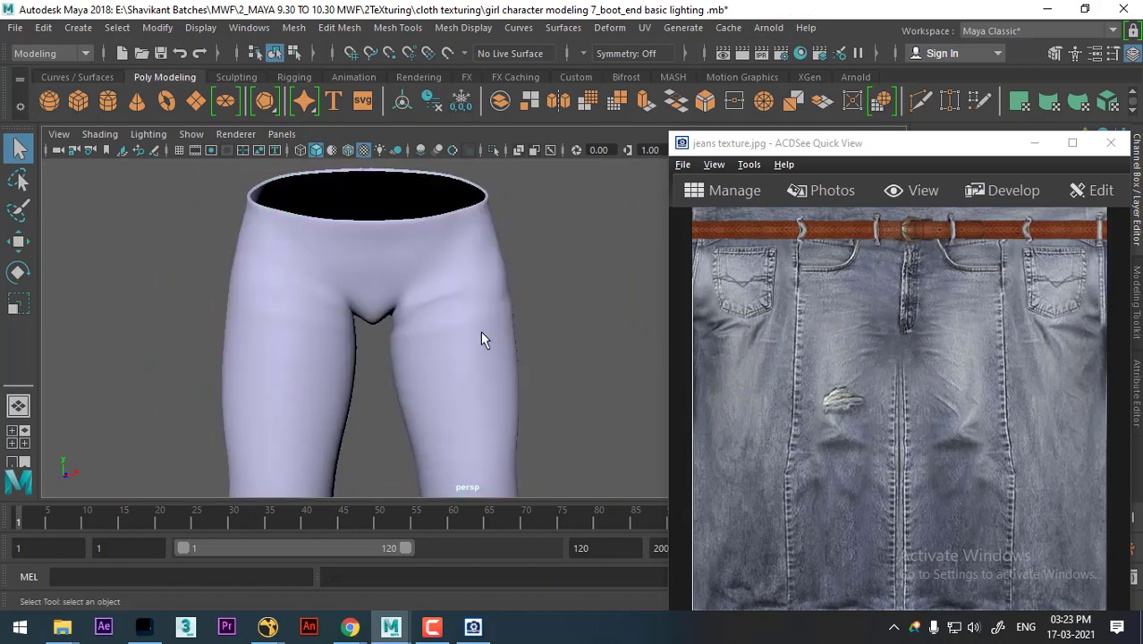
click(480, 338)
key(1)
scroll(453, 400, up, 2)
scroll(465, 382, up, 2)
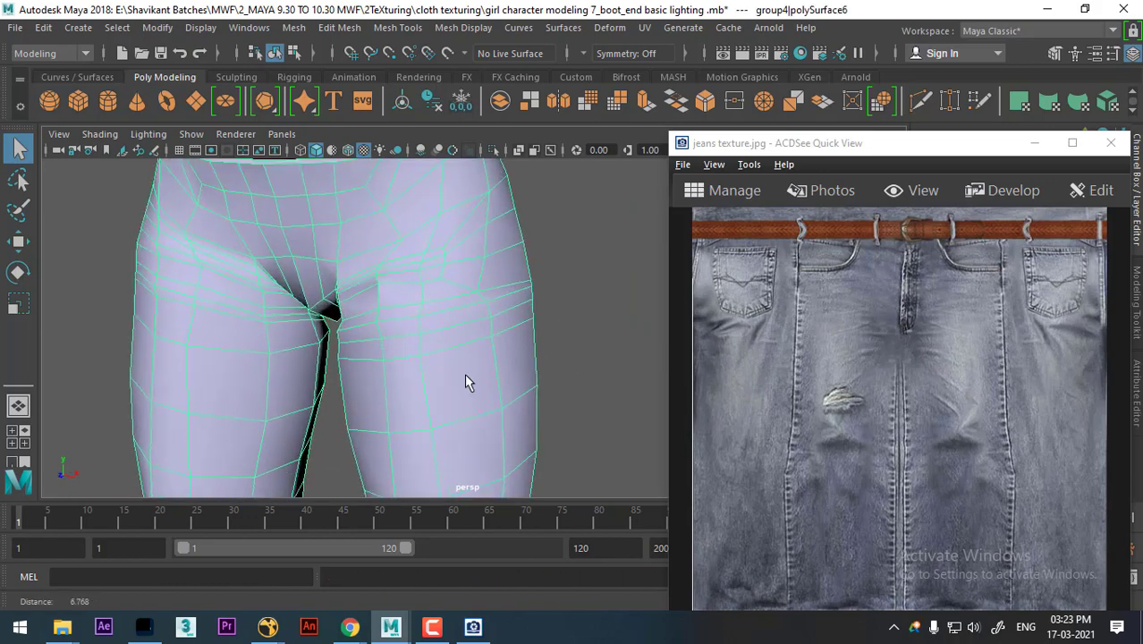
alt+drag(465, 382, 473, 403)
right_drag(485, 327, 505, 199)
mouse_move(506, 198)
alt+mouse_down()
mouse_move(381, 292)
mouse_move(371, 332)
mouse_move(439, 312)
alt+mouse_up()
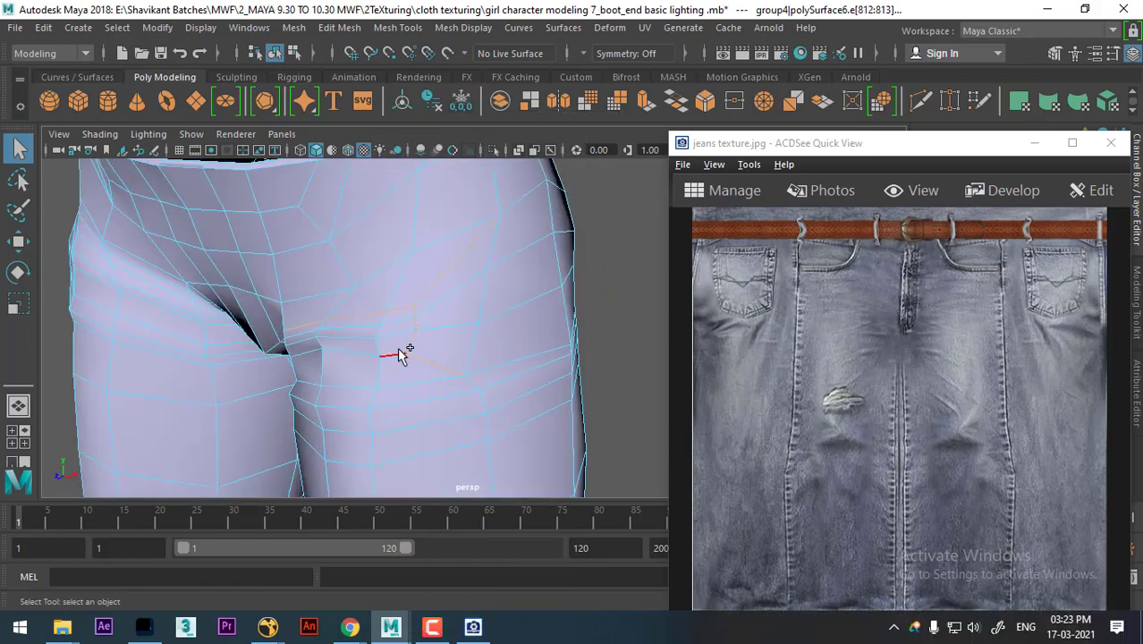
mouse_move(394, 355)
alt+mouse_down()
mouse_move(414, 375)
mouse_move(469, 343)
mouse_move(482, 284)
alt+mouse_up()
shift+right_drag(480, 284, 483, 288)
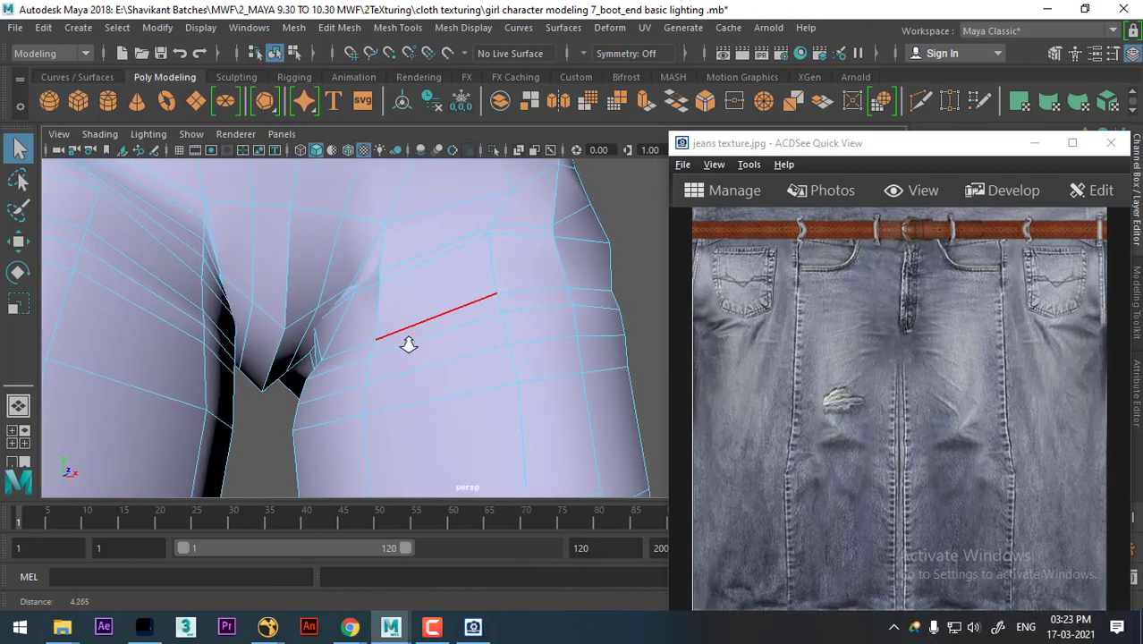
mouse_move(409, 340)
alt+mouse_down()
mouse_move(416, 361)
mouse_move(502, 305)
alt+mouse_up()
mouse_move(420, 398)
alt+mouse_down()
mouse_move(414, 416)
mouse_move(433, 331)
alt+mouse_up()
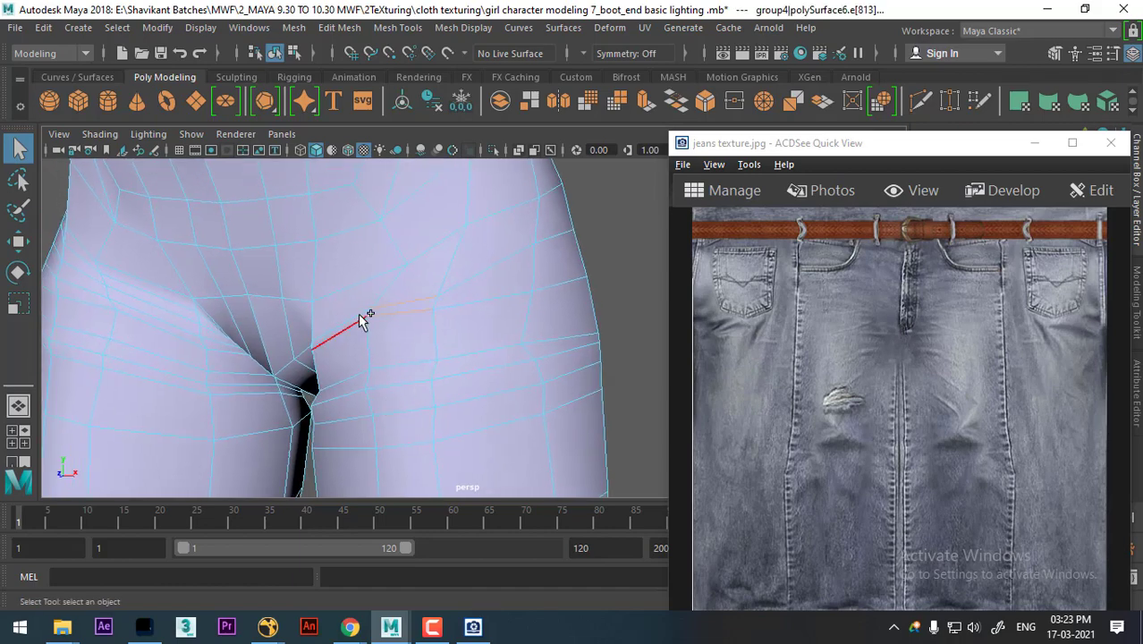
scroll(477, 394, down, 5)
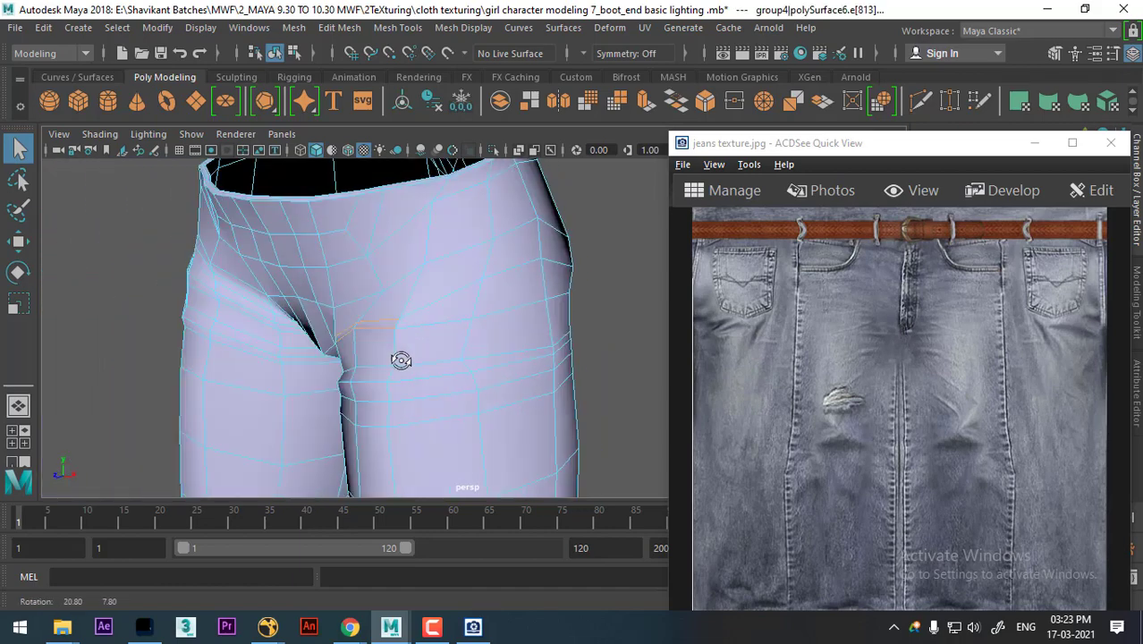
alt+drag(400, 357, 416, 359)
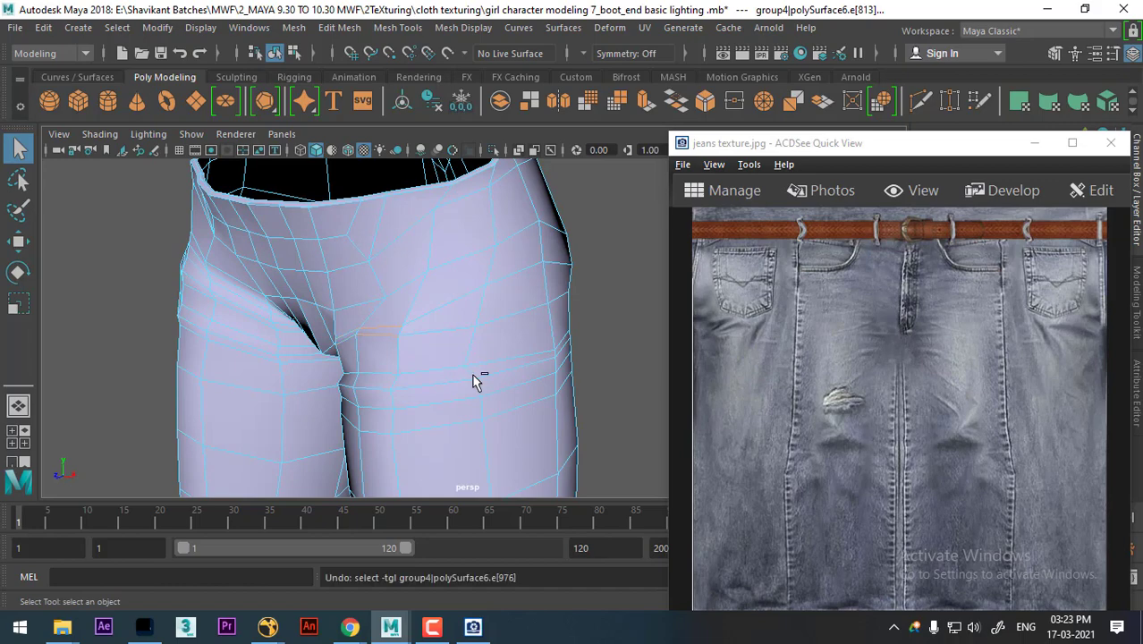
right_click(396, 144)
click(481, 109)
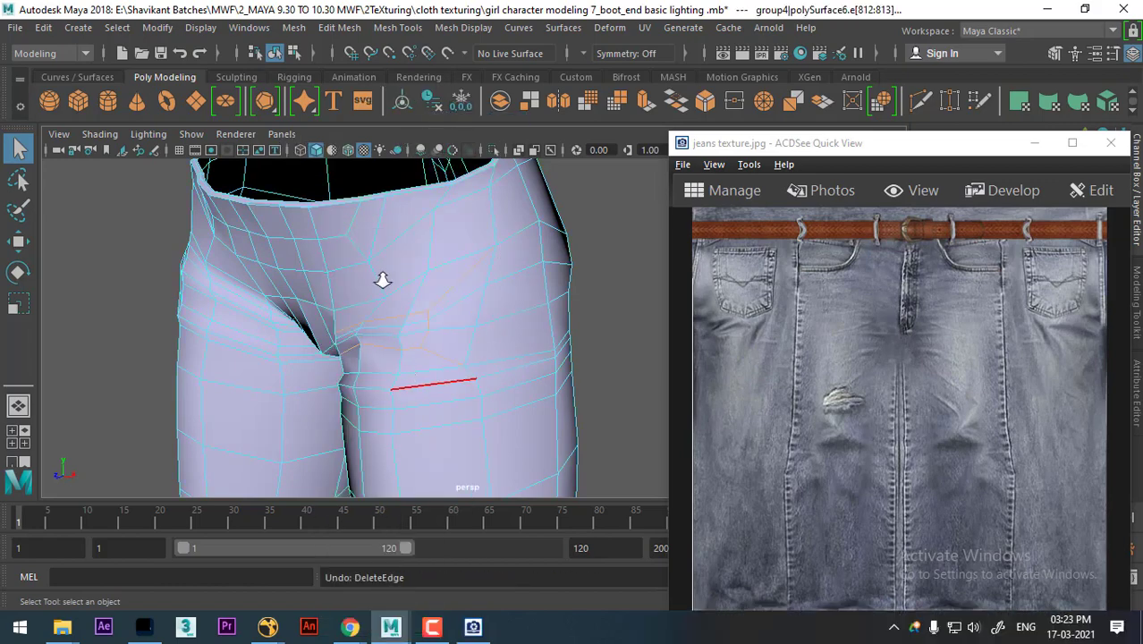
scroll(382, 280, down, 5)
right_click(393, 151)
click(459, 120)
Step: Minimize the ACDSee texture viewer and orbit the simplified jeans to a front view
scroll(480, 402, down, 3)
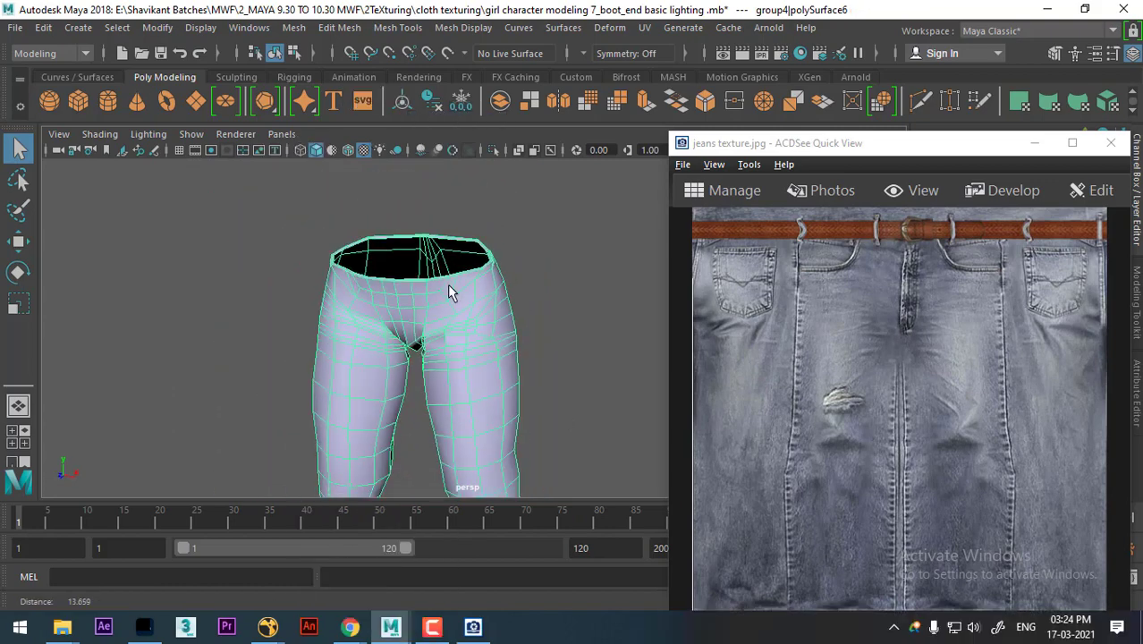
mouse_move(450, 293)
alt+mouse_down()
mouse_move(421, 353)
mouse_move(561, 375)
mouse_move(498, 322)
alt+mouse_up()
scroll(421, 354, down, 3)
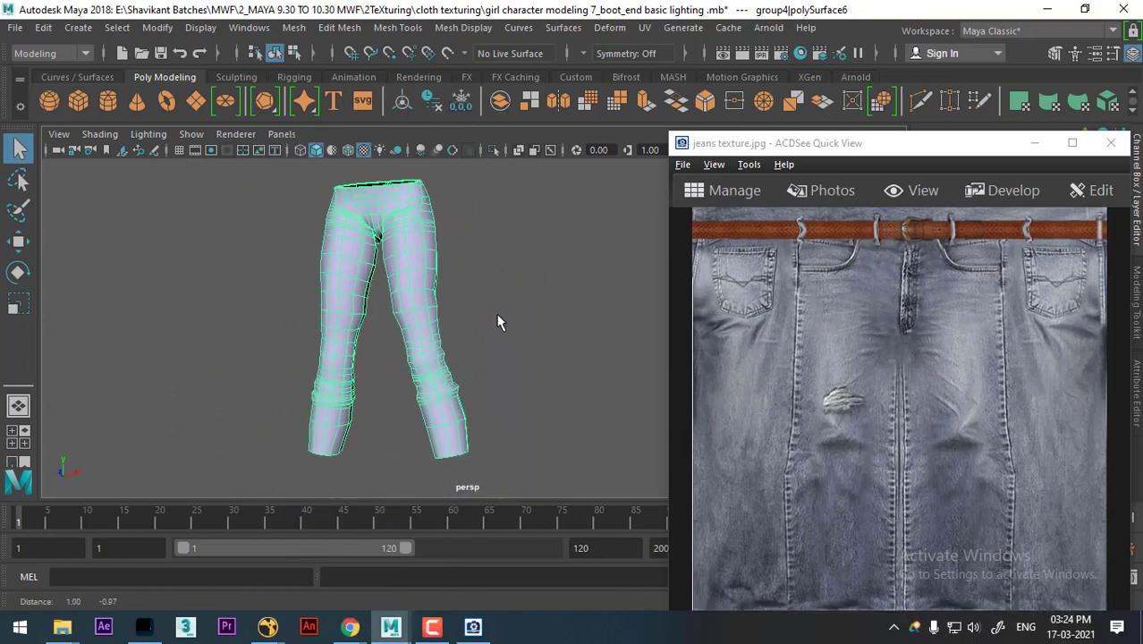
alt+right_drag(498, 322, 526, 369)
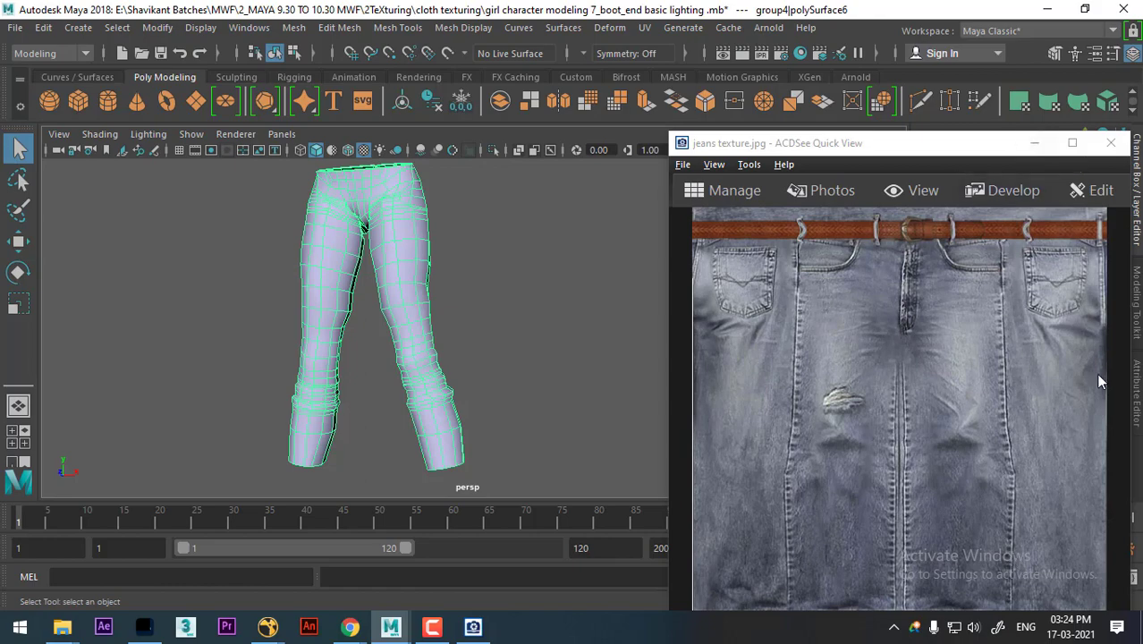
alt+drag(394, 293, 421, 247)
alt+right_drag(421, 248, 377, 393)
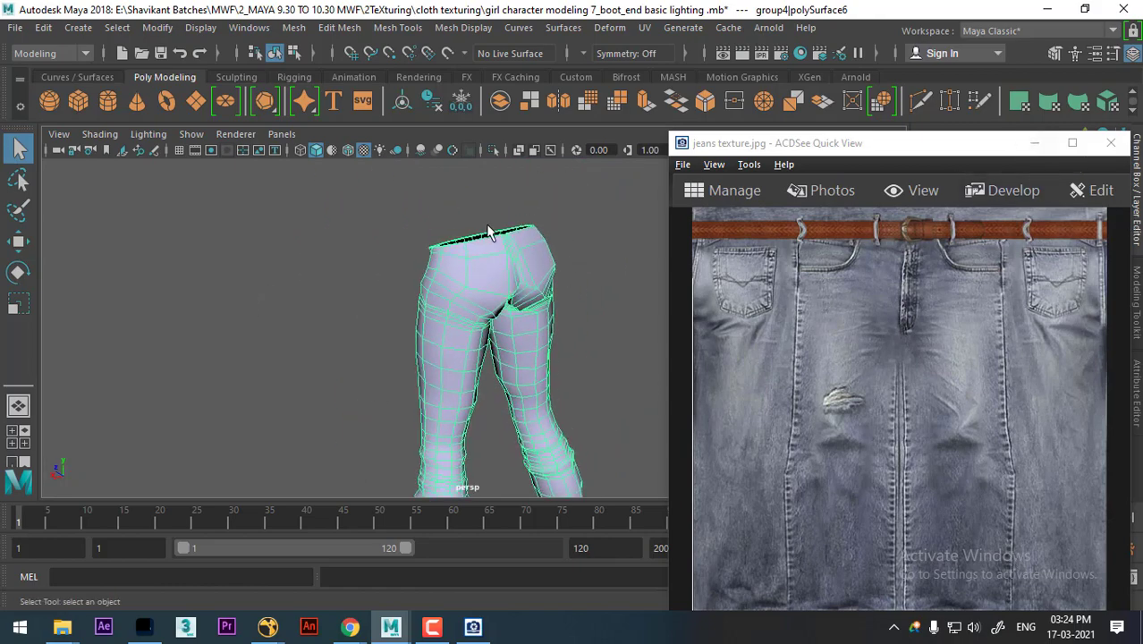
click(1034, 143)
alt+drag(311, 379, 492, 328)
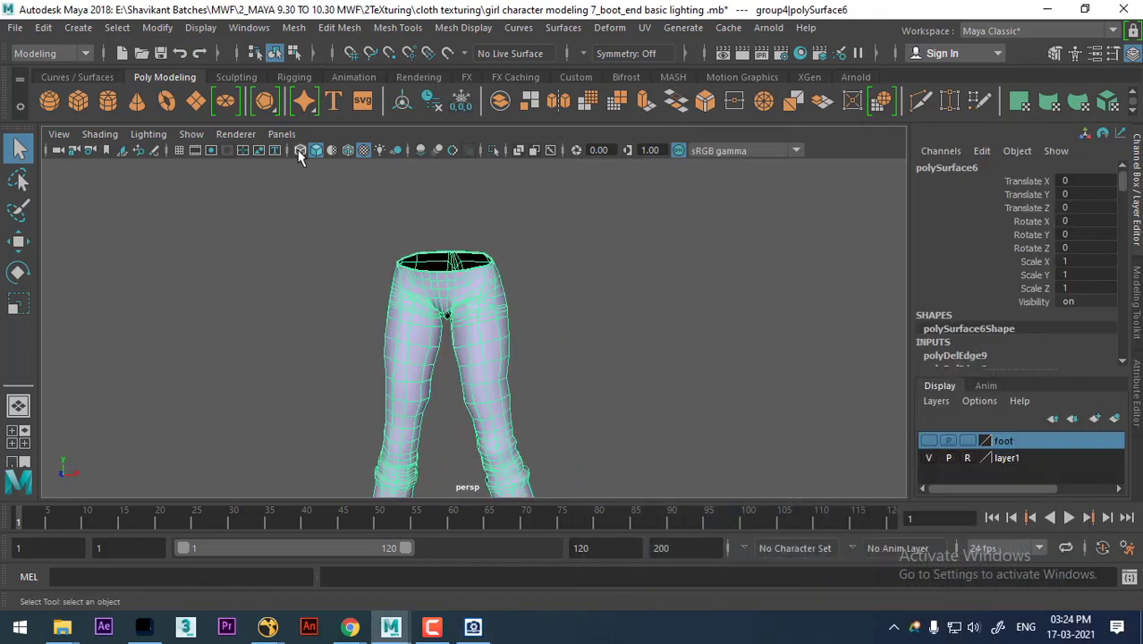
Step: Switch to the UV Editing workspace and widen the 3D view beside the UV Editor
click(1033, 36)
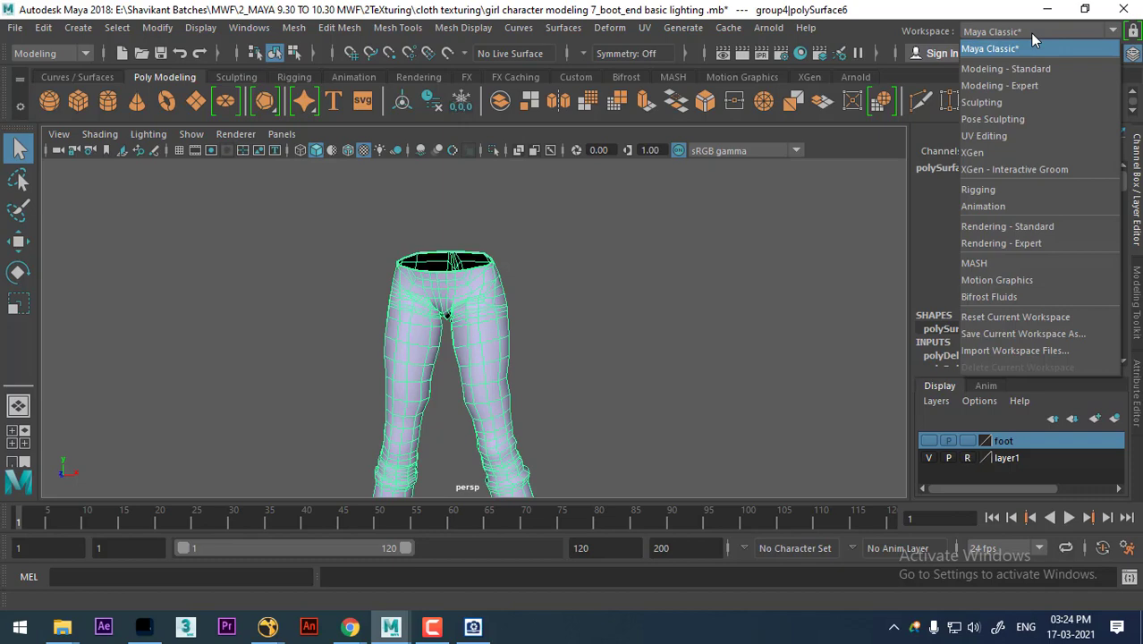
click(1027, 143)
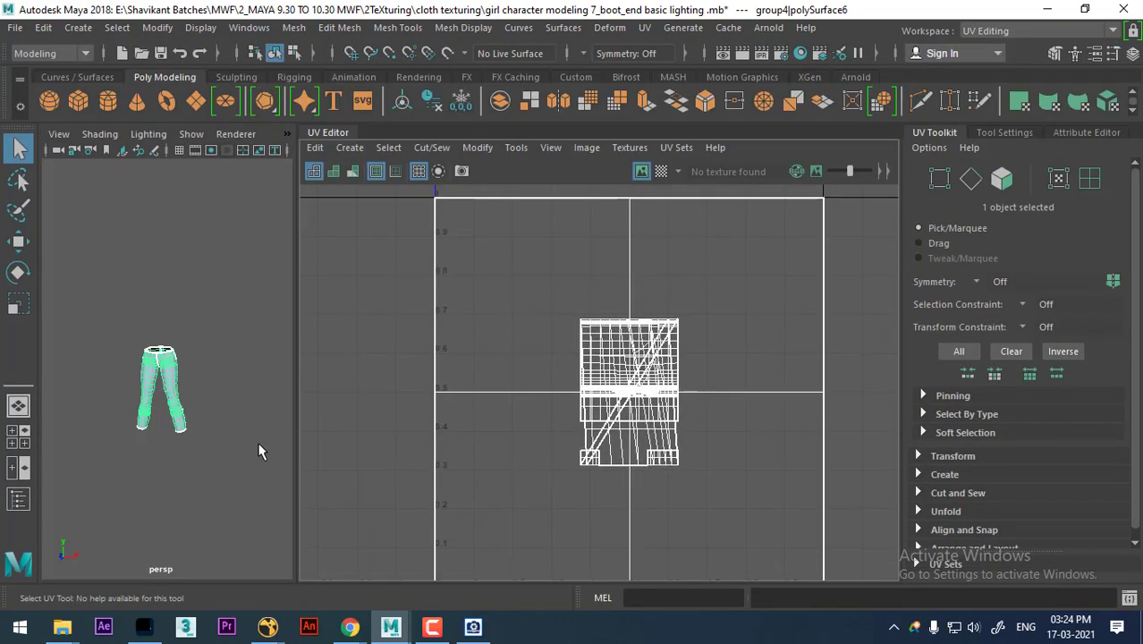
drag(301, 375, 462, 376)
scroll(370, 418, up, 3)
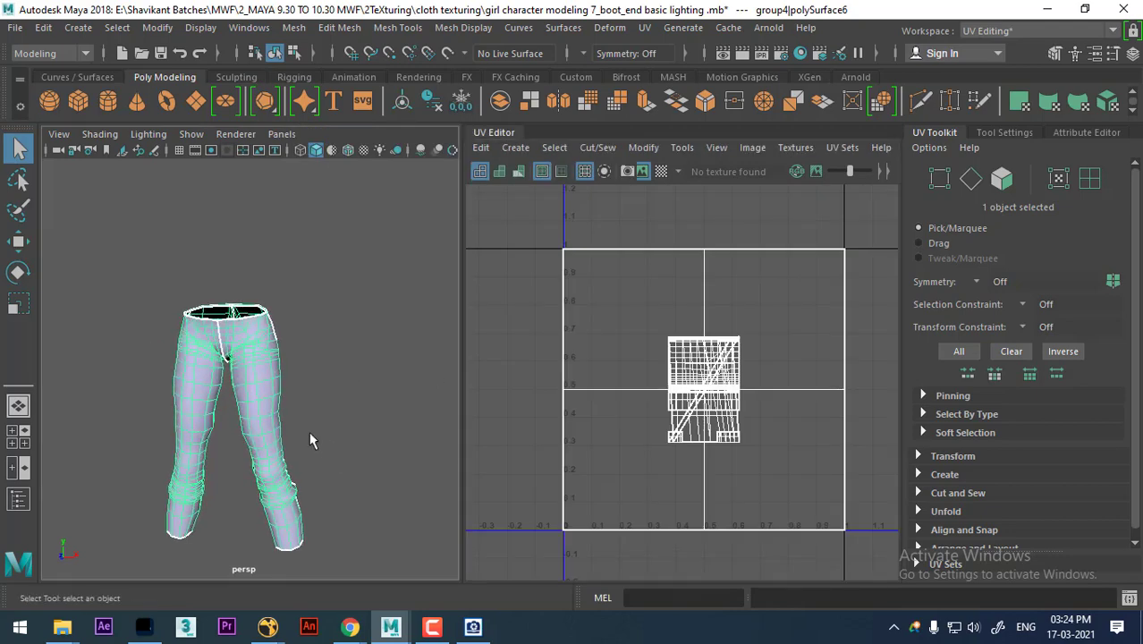
scroll(370, 417, up, 3)
alt+drag(370, 418, 382, 406)
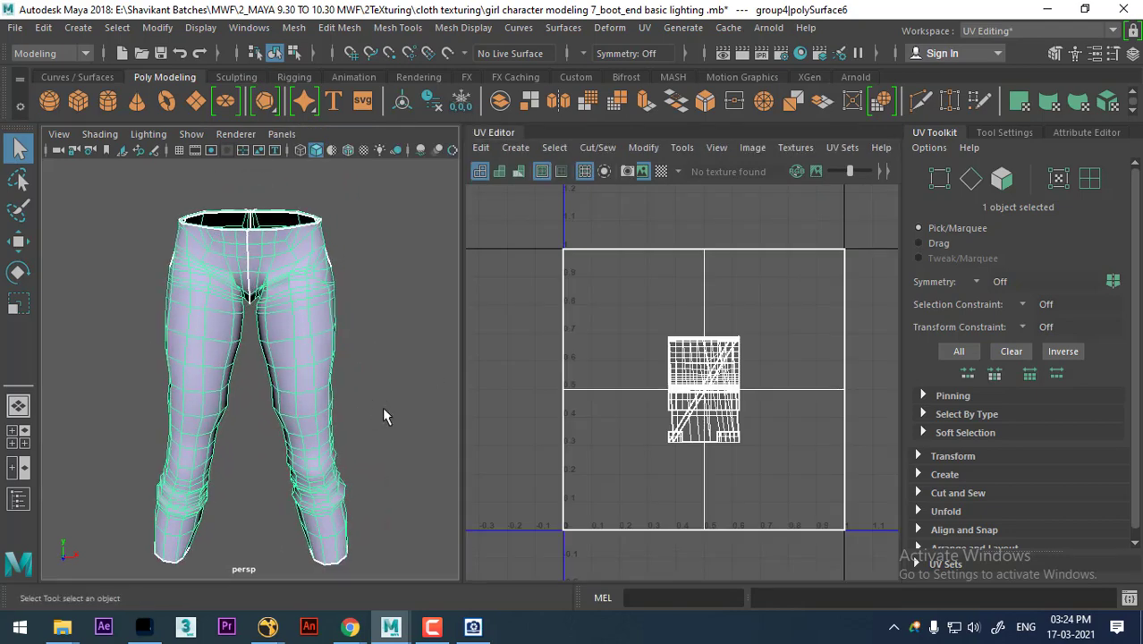
Step: Select the pants to display their 20 UV shells and expand the UV Toolkit's Create section
click(410, 358)
click(321, 324)
mouse_move(321, 324)
alt+mouse_down()
mouse_move(369, 385)
mouse_move(420, 403)
alt+mouse_up()
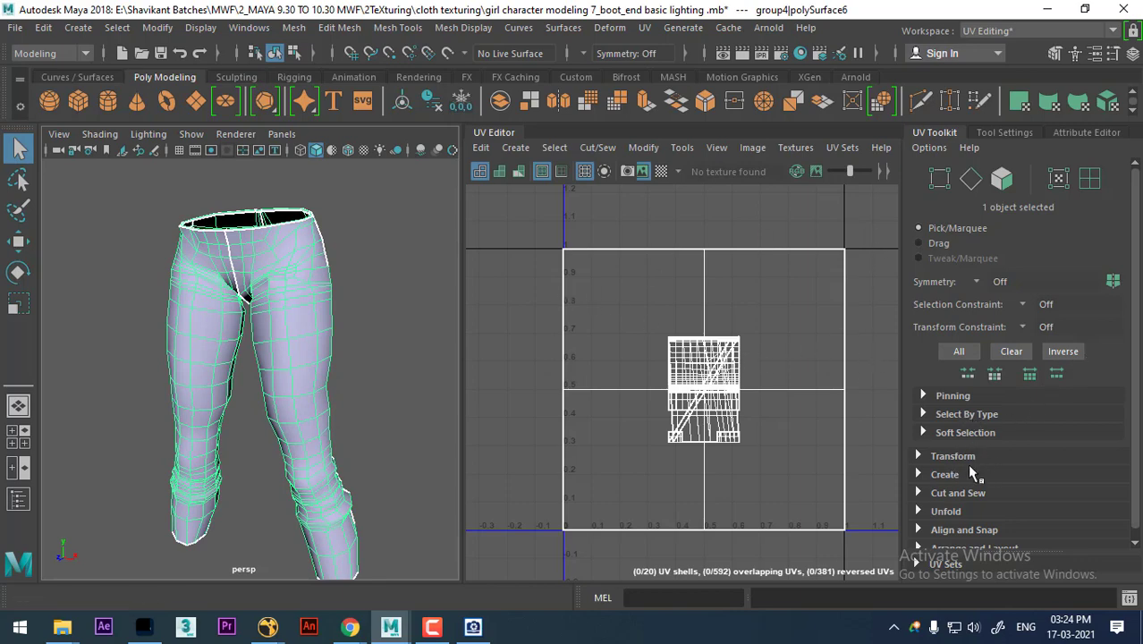
click(945, 474)
scroll(961, 480, down, 2)
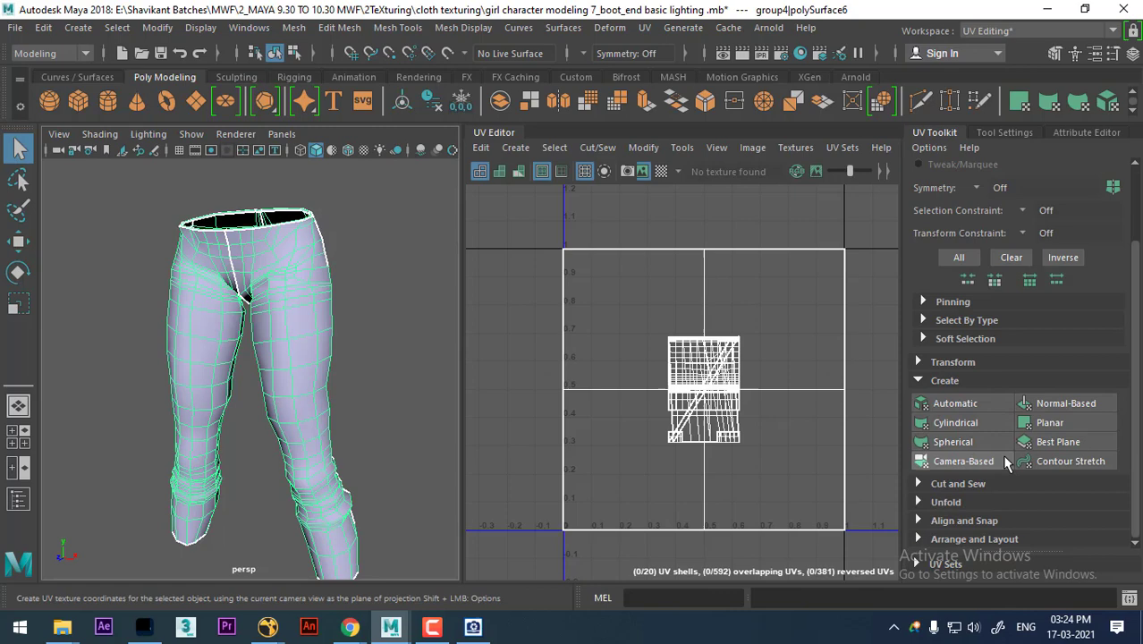
Step: Apply an Automatic UV projection to the pants and switch to edge selection
click(955, 403)
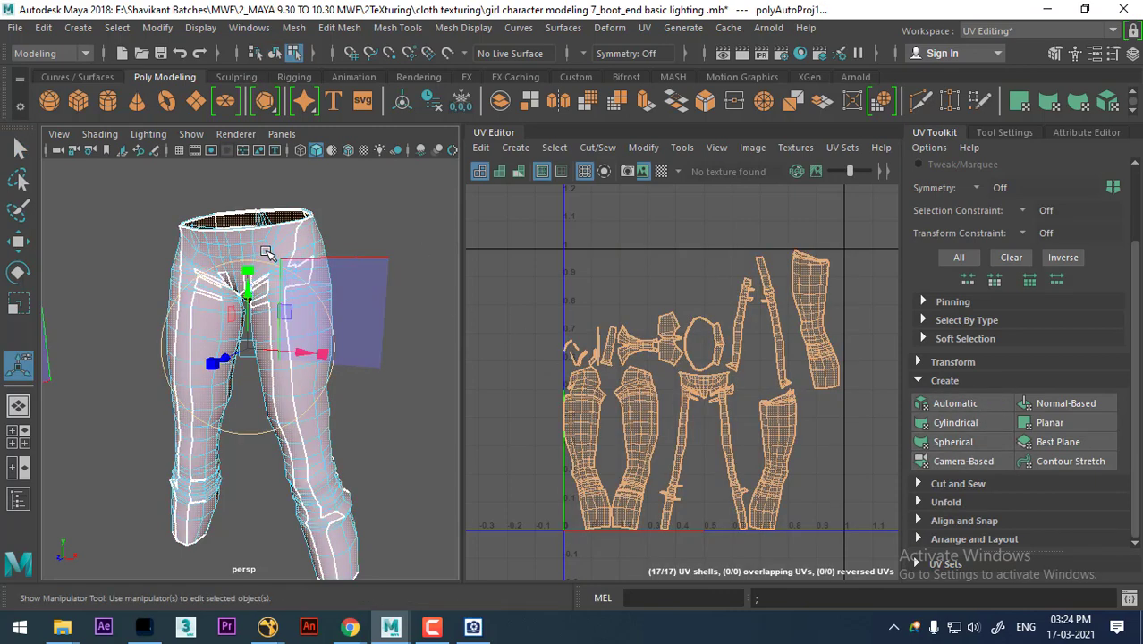
right_drag(263, 157, 337, 117)
alt+drag(295, 375, 250, 376)
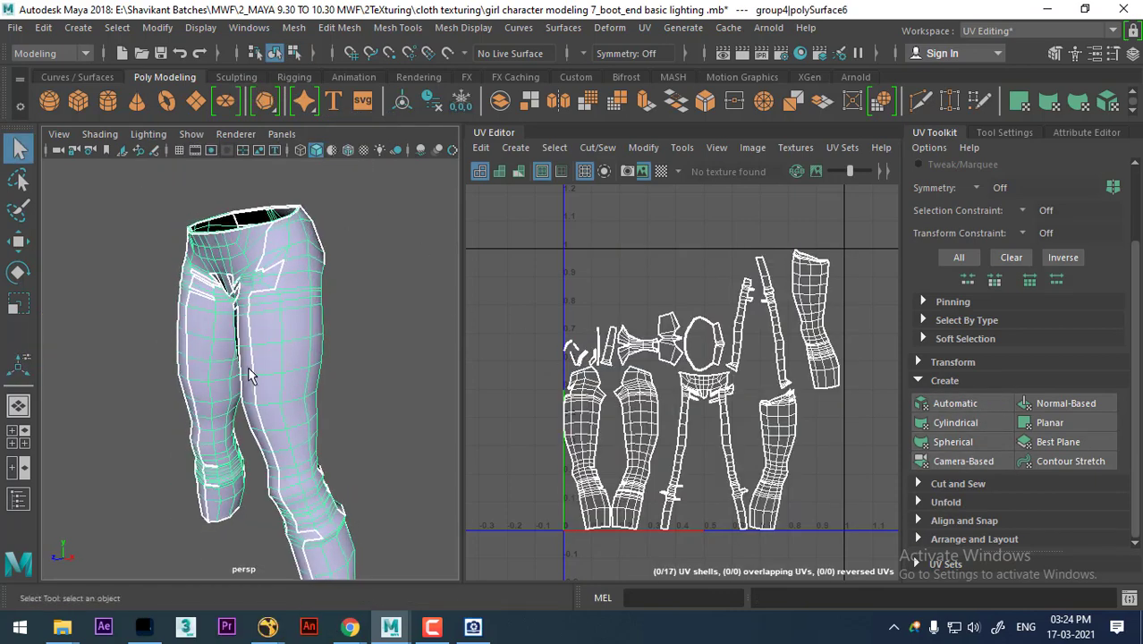
right_drag(300, 152, 303, 100)
Step: Orbit around the legs, leg openings and crotch to inspect the new UV seams
alt+drag(268, 376, 300, 376)
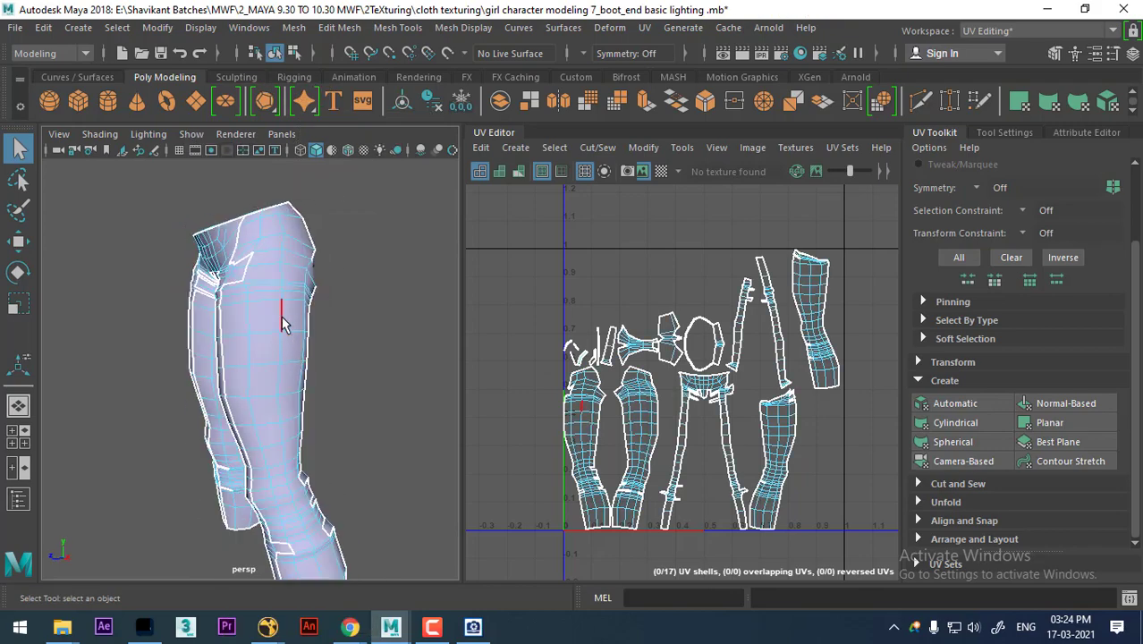
mouse_move(338, 337)
alt+mouse_down()
mouse_move(425, 332)
mouse_move(274, 322)
mouse_move(179, 344)
mouse_move(85, 344)
alt+mouse_up()
mouse_move(336, 435)
alt+mouse_down()
mouse_move(262, 261)
mouse_move(151, 492)
alt+mouse_up()
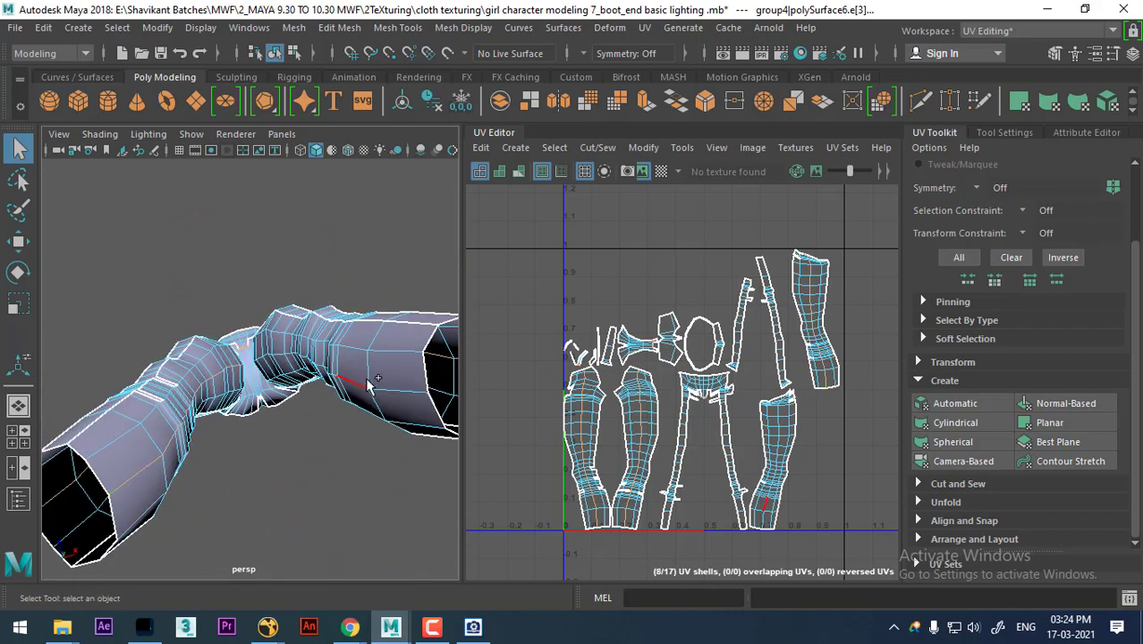
mouse_move(260, 349)
alt+mouse_down()
mouse_move(276, 365)
mouse_move(260, 293)
alt+mouse_up()
scroll(275, 365, up, 3)
scroll(259, 293, up, 3)
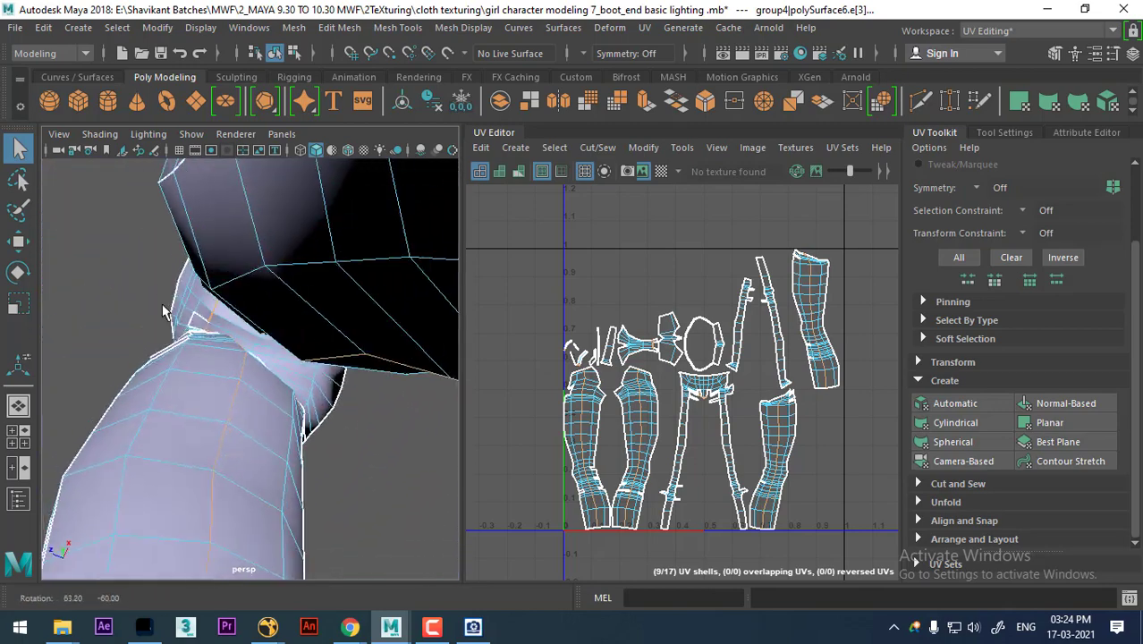
alt+middle_drag(260, 293, 264, 419)
mouse_move(264, 419)
alt+mouse_down()
mouse_move(234, 416)
mouse_move(247, 449)
mouse_move(370, 424)
mouse_move(352, 370)
mouse_move(317, 352)
alt+mouse_up()
scroll(295, 340, down, 5)
scroll(245, 317, down, 5)
alt+drag(246, 318, 261, 458)
Step: Cut the UVs along the selected edges and frame all shells in the UV Editor
scroll(707, 357, down, 2)
shift+right_click(756, 326)
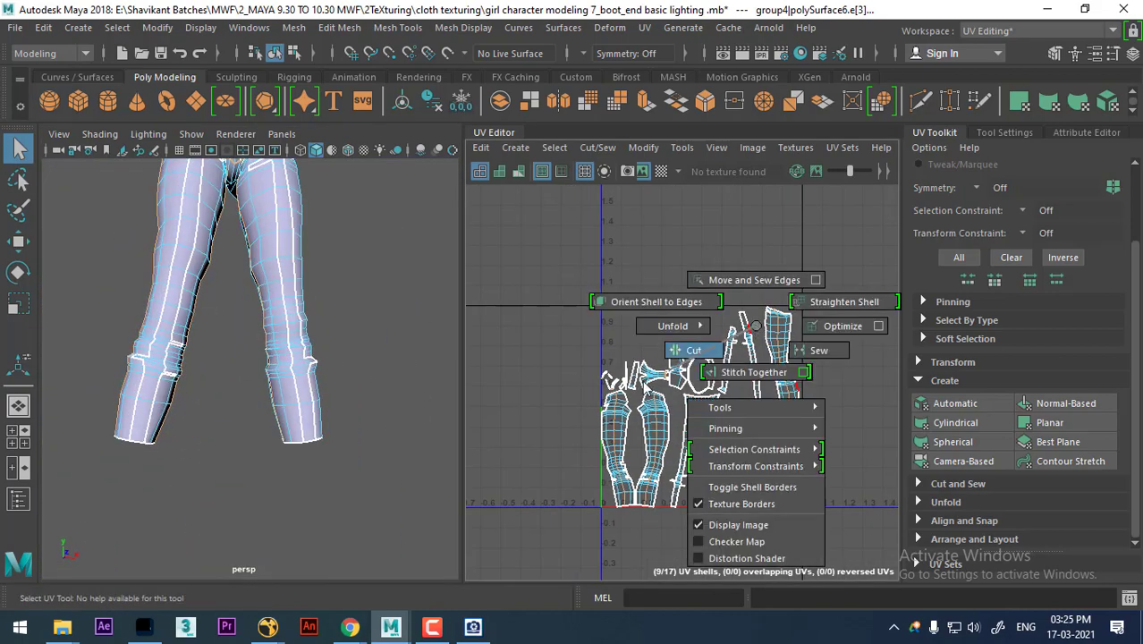
click(693, 350)
right_drag(777, 280, 770, 206)
key(f)
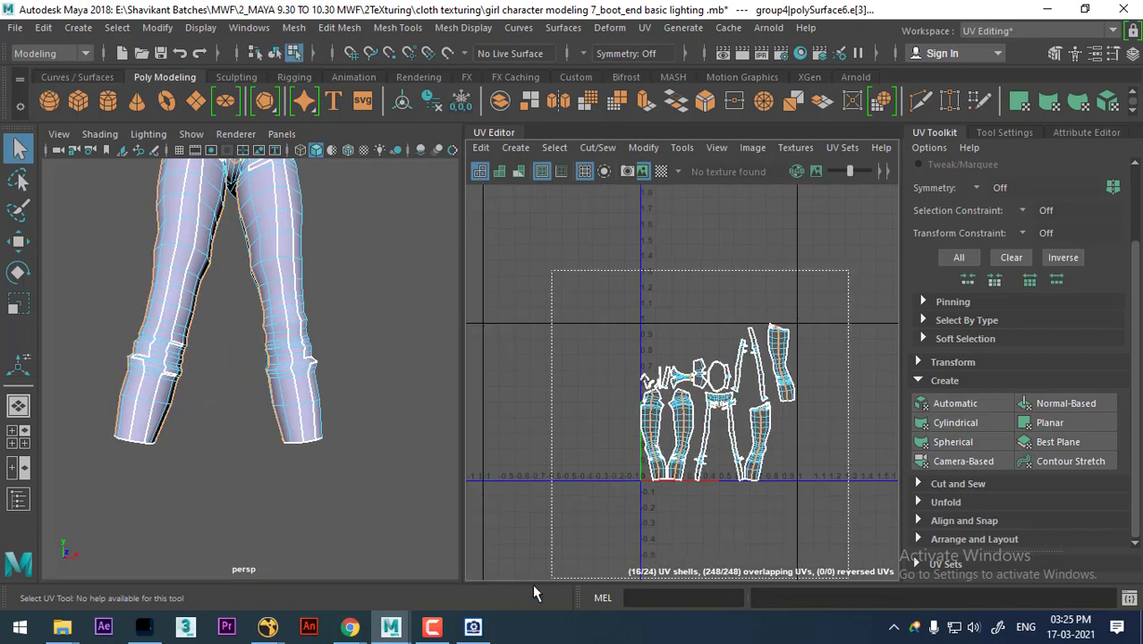
Step: Select all UVs, cut and unfold them into one shell, then select that shell
drag(545, 559, 809, 315)
shift+right_click(743, 329)
click(745, 340)
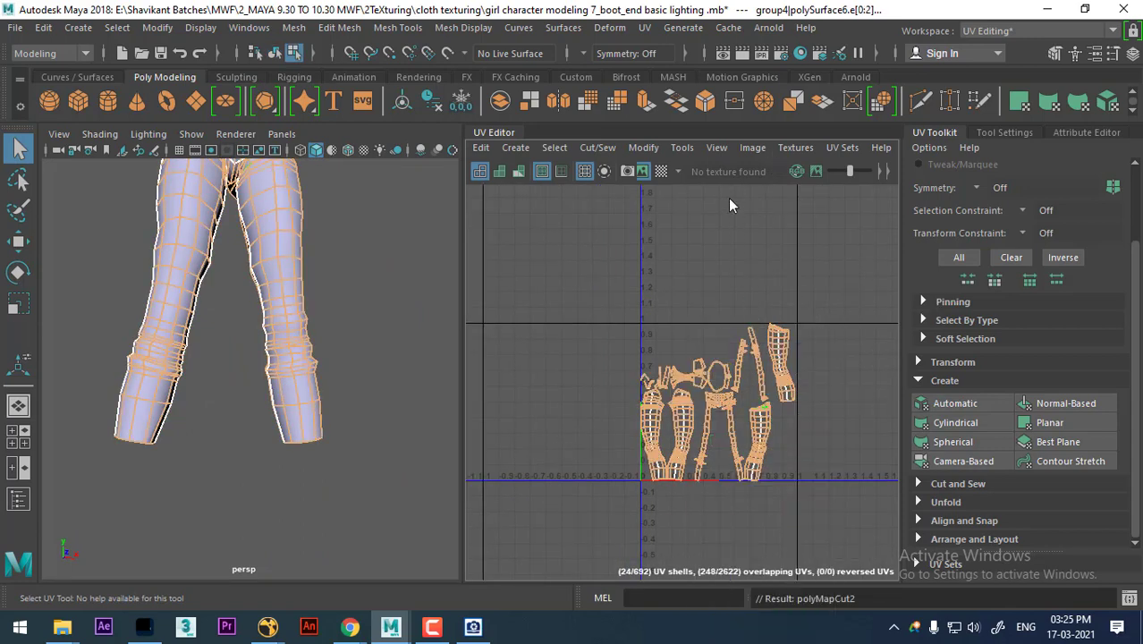
shift+right_drag(730, 205, 767, 392)
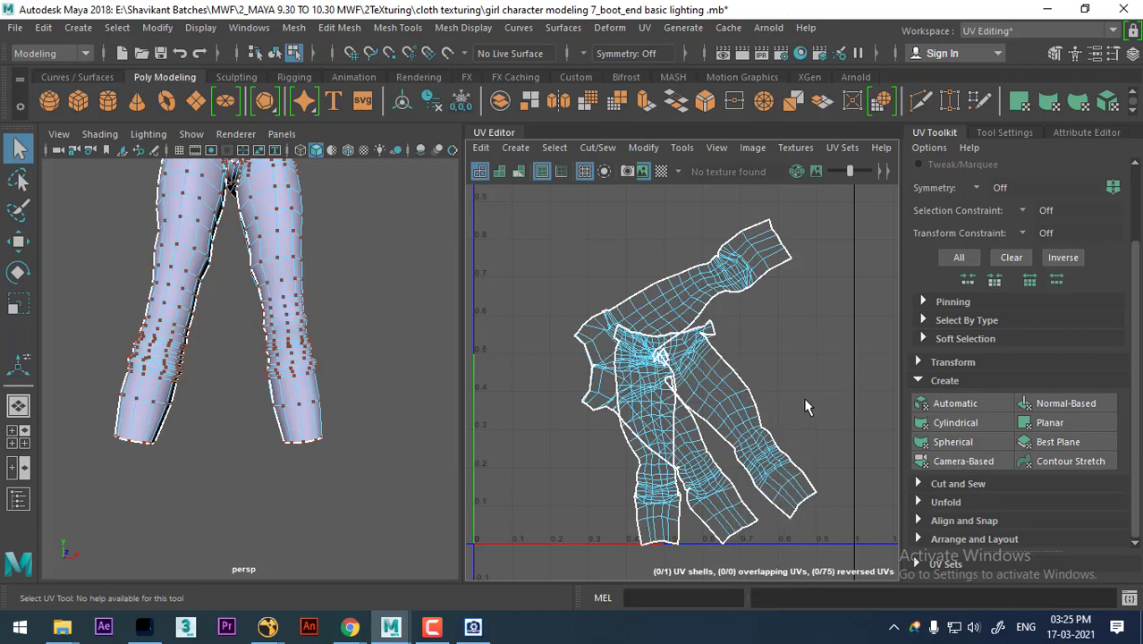
ctrl+right_drag(733, 350, 838, 394)
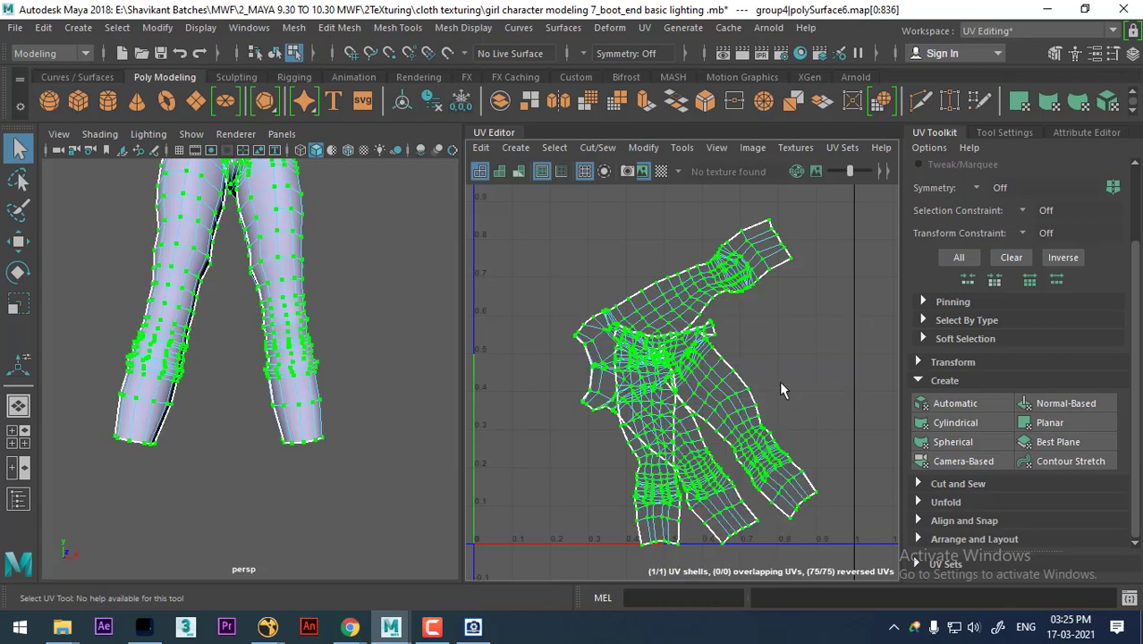
click(781, 389)
ctrl+right_drag(726, 400, 799, 380)
alt+right_drag(229, 403, 365, 475)
mouse_move(365, 475)
alt+mouse_down()
mouse_move(222, 323)
mouse_move(320, 433)
mouse_move(306, 347)
mouse_move(174, 326)
mouse_move(156, 439)
mouse_move(225, 525)
mouse_move(266, 471)
mouse_move(268, 358)
mouse_move(270, 473)
mouse_move(237, 477)
mouse_move(250, 524)
mouse_move(265, 255)
mouse_move(211, 304)
alt+mouse_up()
Step: Select an edge loop around the crotch and cut the UVs along it
right_drag(210, 305, 231, 154)
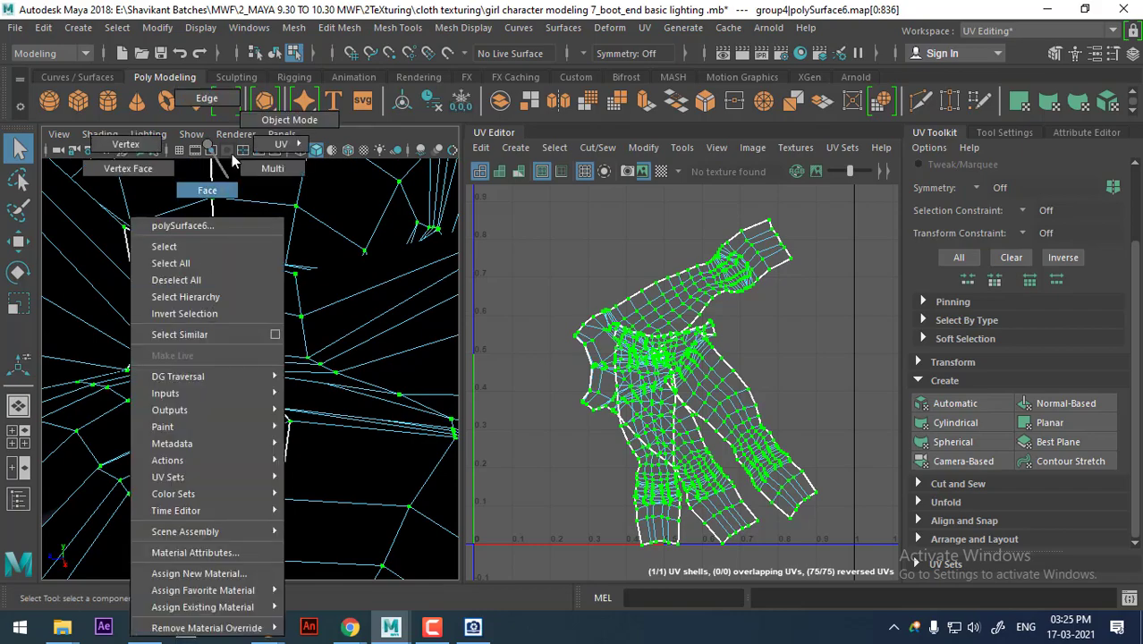
right_drag(203, 84, 207, 97)
mouse_move(207, 295)
alt+mouse_down()
mouse_move(191, 336)
mouse_move(184, 315)
mouse_move(199, 265)
alt+mouse_up()
double_click(226, 327)
mouse_move(195, 318)
alt+mouse_down()
mouse_move(153, 373)
mouse_move(186, 327)
mouse_move(191, 400)
mouse_move(225, 324)
mouse_move(283, 336)
mouse_move(140, 293)
mouse_move(133, 265)
alt+mouse_up()
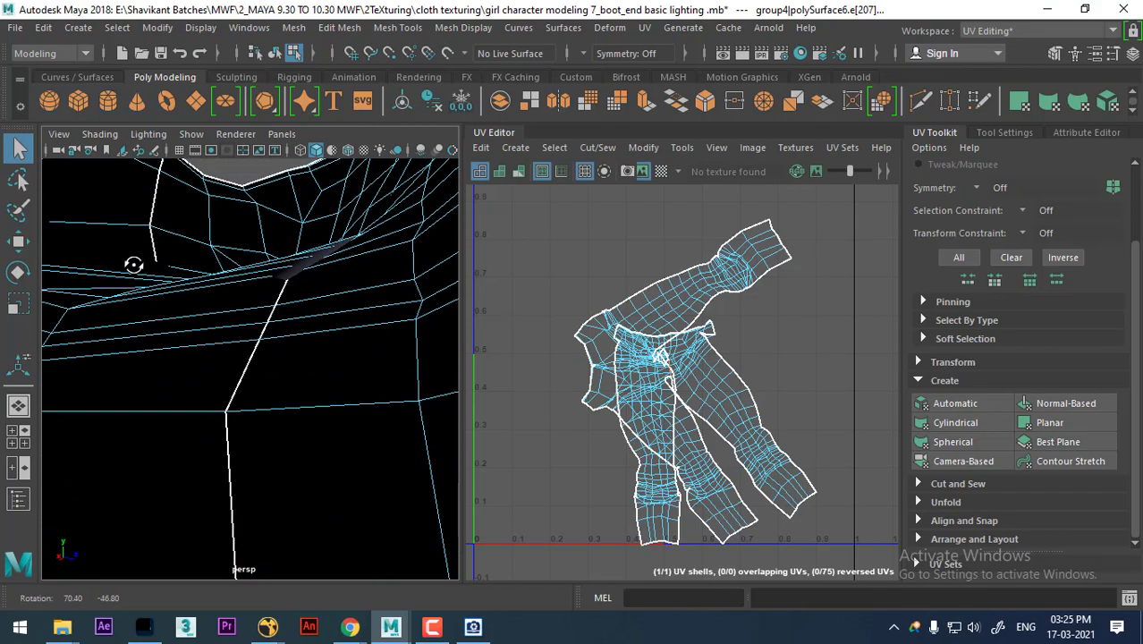
mouse_move(658, 354)
shift+right_down()
mouse_move(658, 421)
mouse_move(788, 370)
shift+right_up()
Step: Convert the selection to the leg UV shell and move it down clear of the other
click(706, 349)
shift+right_drag(706, 349, 711, 403)
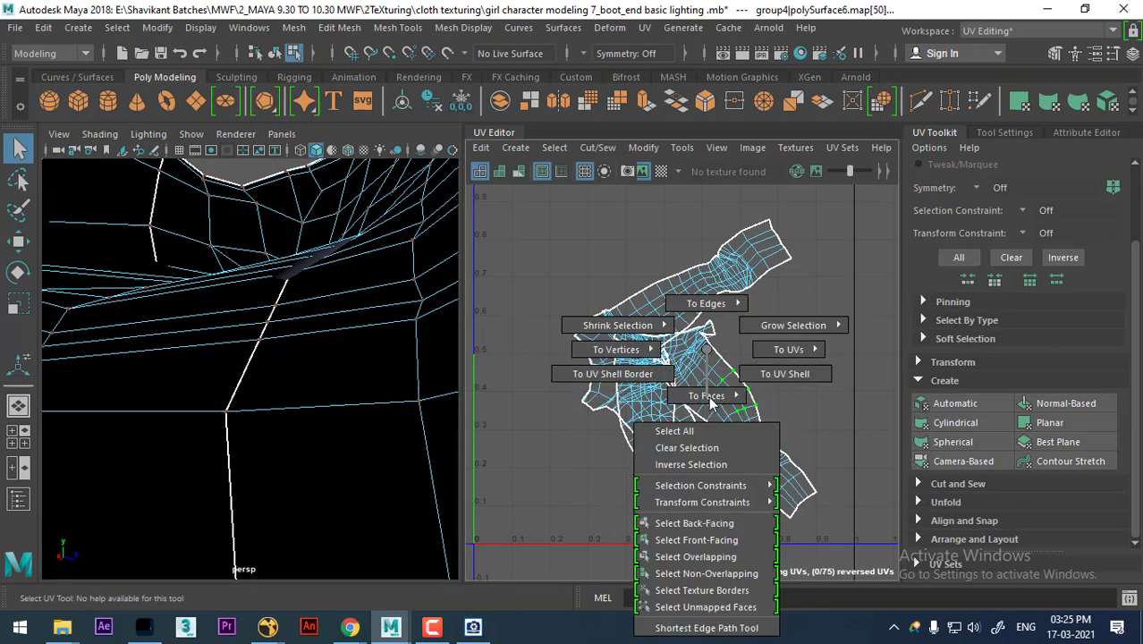
click(791, 383)
drag(714, 434, 716, 573)
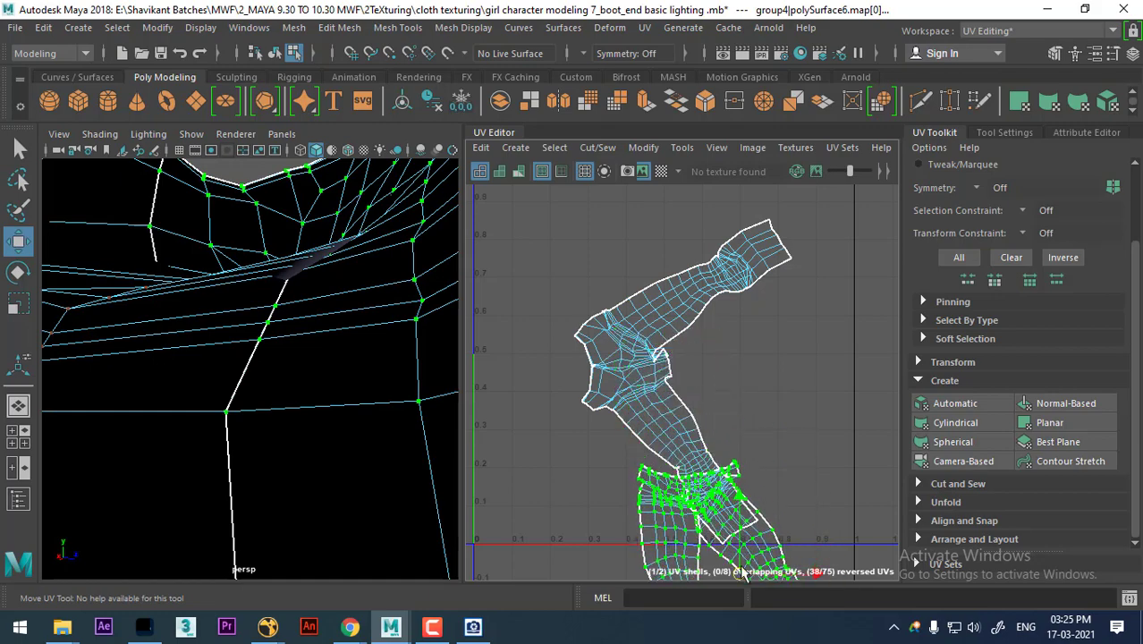
scroll(715, 572, down, 2)
alt+middle_drag(721, 523, 721, 396)
drag(721, 396, 672, 435)
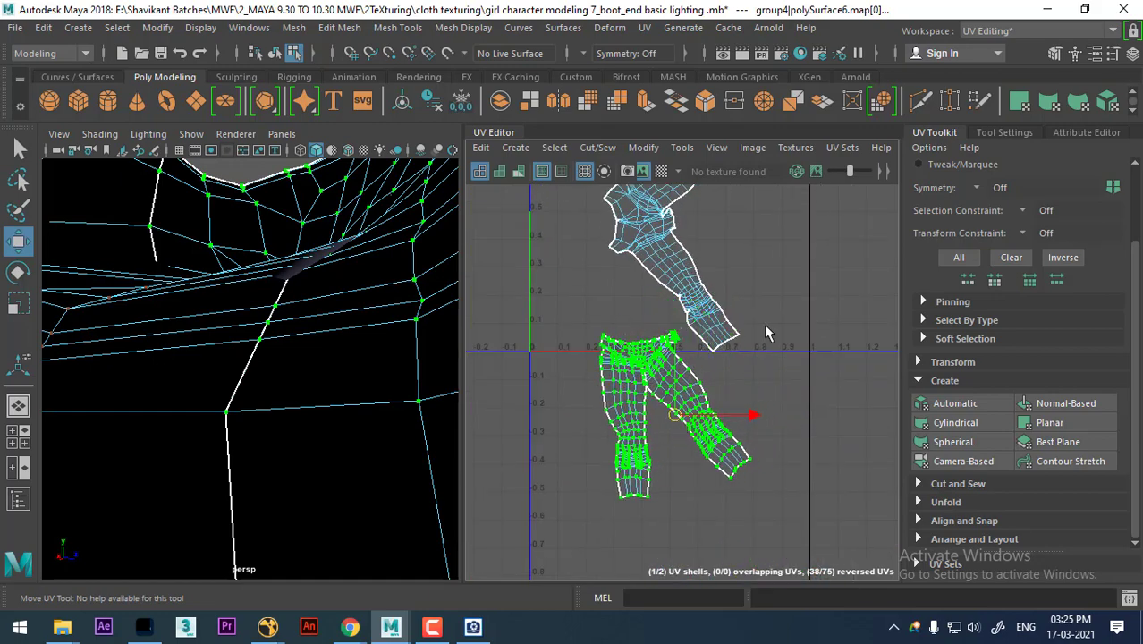
Step: Unfold the leg shell, then select the whole upper UV shell
shift+right_drag(769, 332, 753, 300)
click(617, 183)
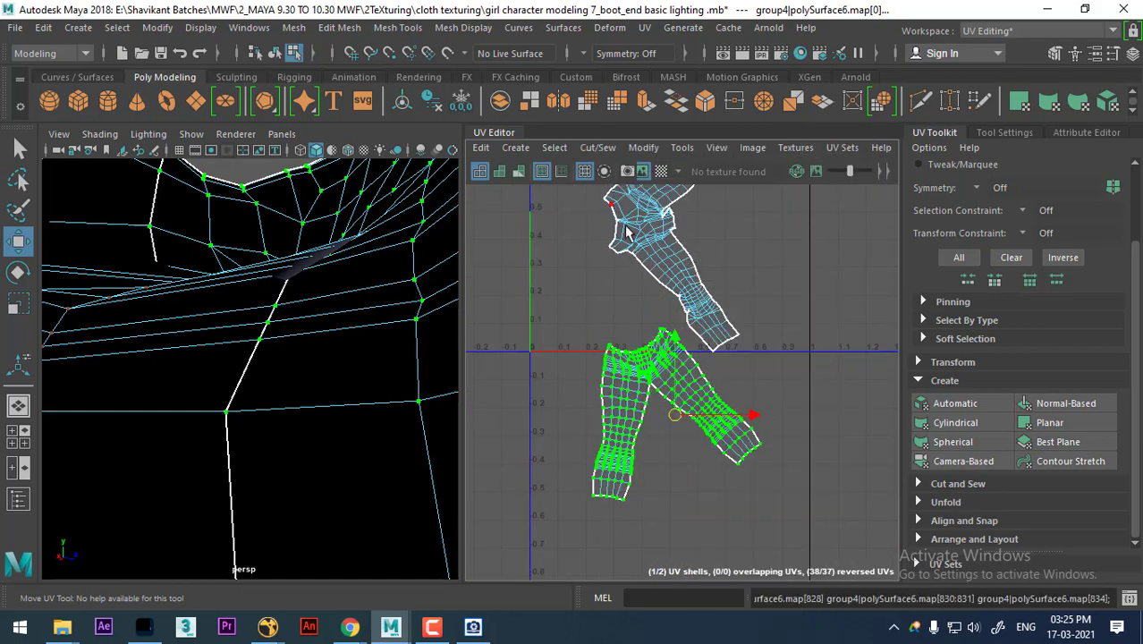
scroll(706, 232, up, 1)
click(661, 236)
ctrl+right_drag(679, 243, 742, 276)
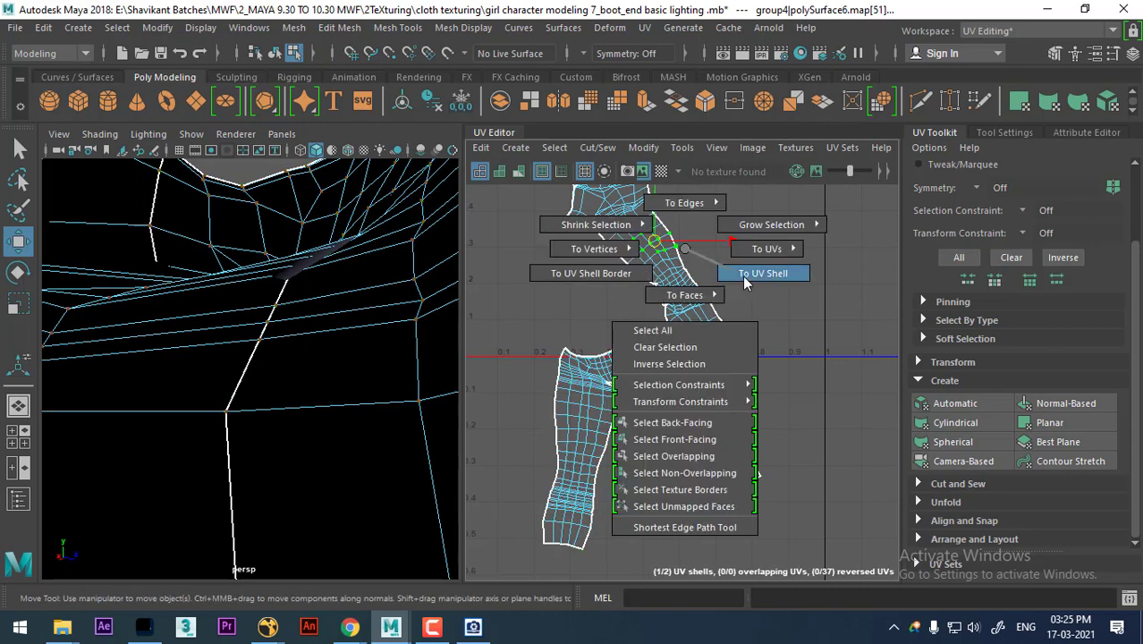
shift+right_drag(794, 175, 794, 231)
Step: Unfold the upper UV shell and orbit the pants to a three-quarter view
click(708, 173)
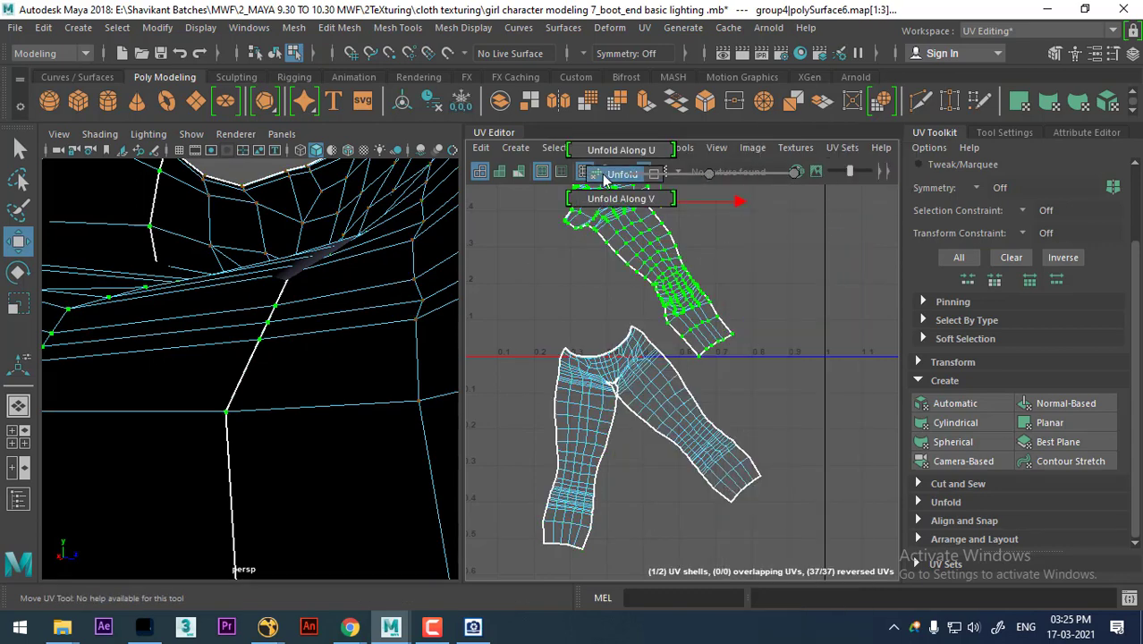
scroll(725, 467, up, 3)
scroll(721, 319, up, 3)
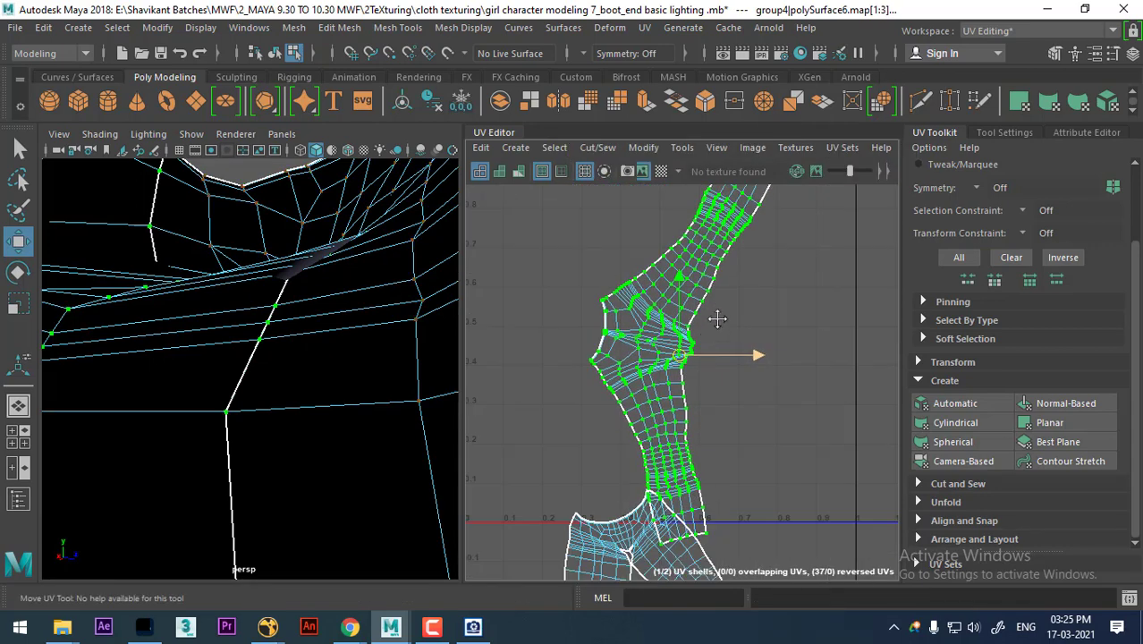
scroll(324, 433, down, 5)
scroll(408, 454, down, 5)
mouse_move(328, 440)
alt+mouse_down()
mouse_move(479, 463)
mouse_move(379, 515)
alt+mouse_up()
scroll(340, 445, down, 3)
mouse_move(723, 500)
alt+middle_down()
mouse_move(722, 402)
mouse_move(771, 390)
alt+middle_up()
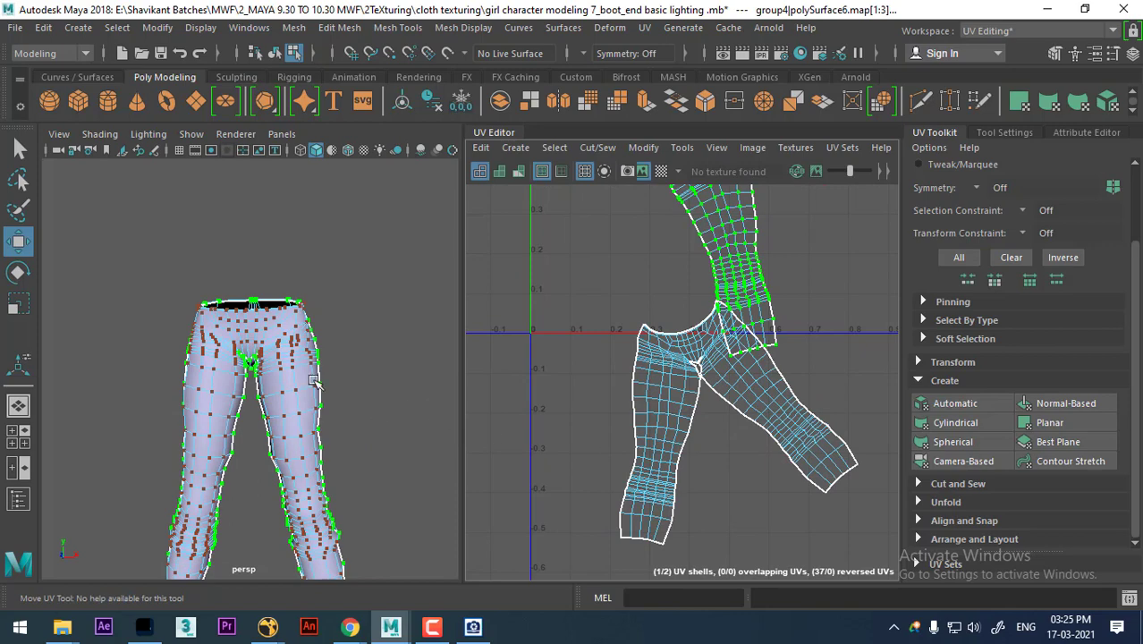
alt+drag(313, 380, 282, 419)
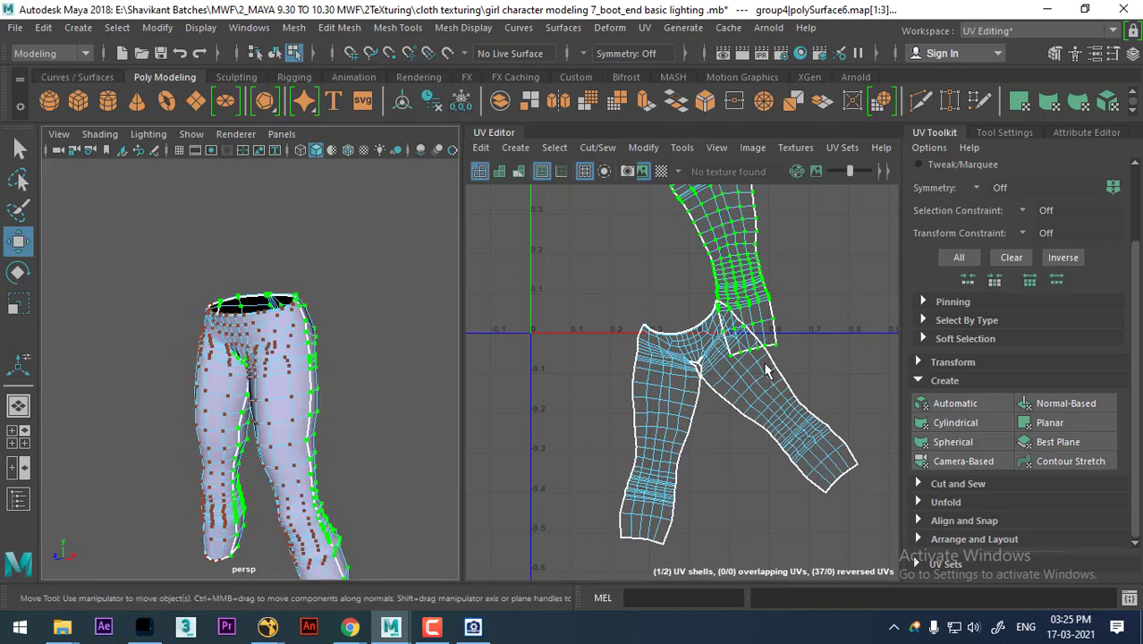
Step: Select the lower pants shell with To Shell and move it up-left, clear of the other
click(659, 384)
shift+right_drag(613, 393, 580, 394)
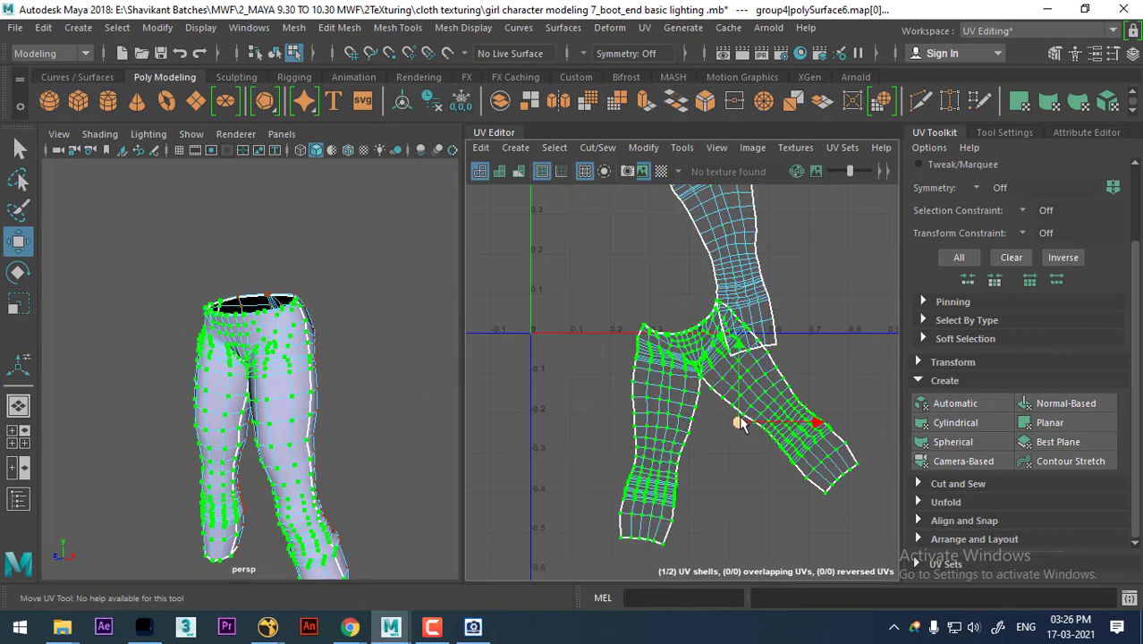
drag(739, 424, 608, 293)
mouse_move(617, 300)
alt+middle_down()
mouse_move(656, 423)
mouse_move(702, 400)
alt+middle_up()
scroll(653, 422, up, 2)
scroll(702, 398, down, 3)
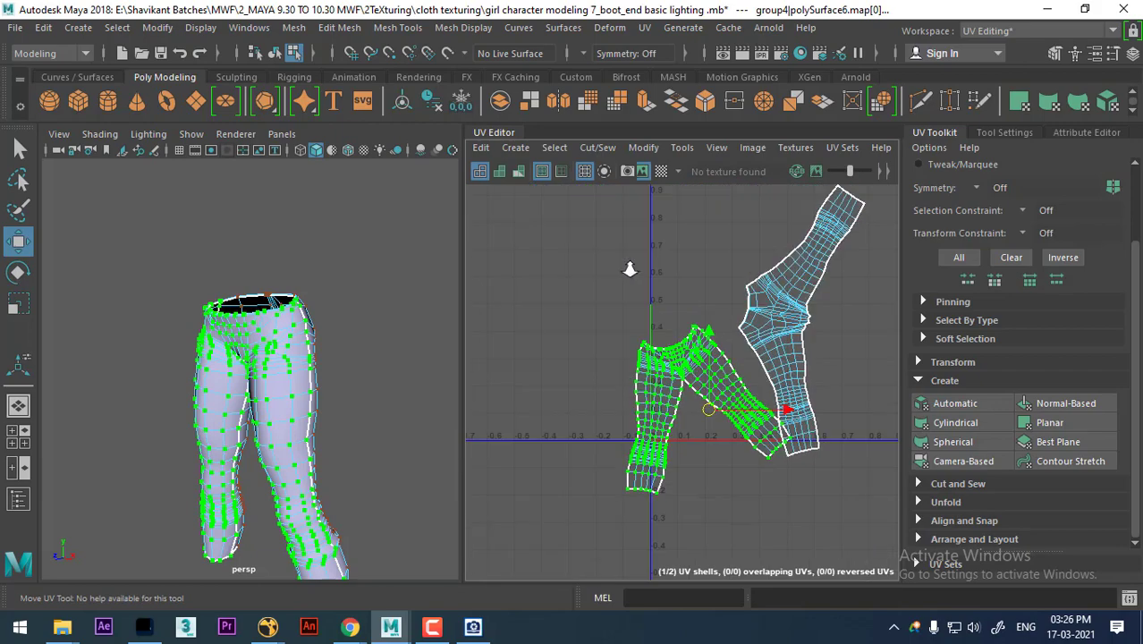
mouse_move(689, 454)
alt+middle_down()
mouse_move(791, 407)
mouse_move(517, 268)
alt+middle_up()
Step: In the maximized UV Editor, cut the lower pants shell along the seam edge loop between the legs
key(ctrl+space)
scroll(553, 375, down, 2)
alt+middle_drag(553, 375, 572, 393)
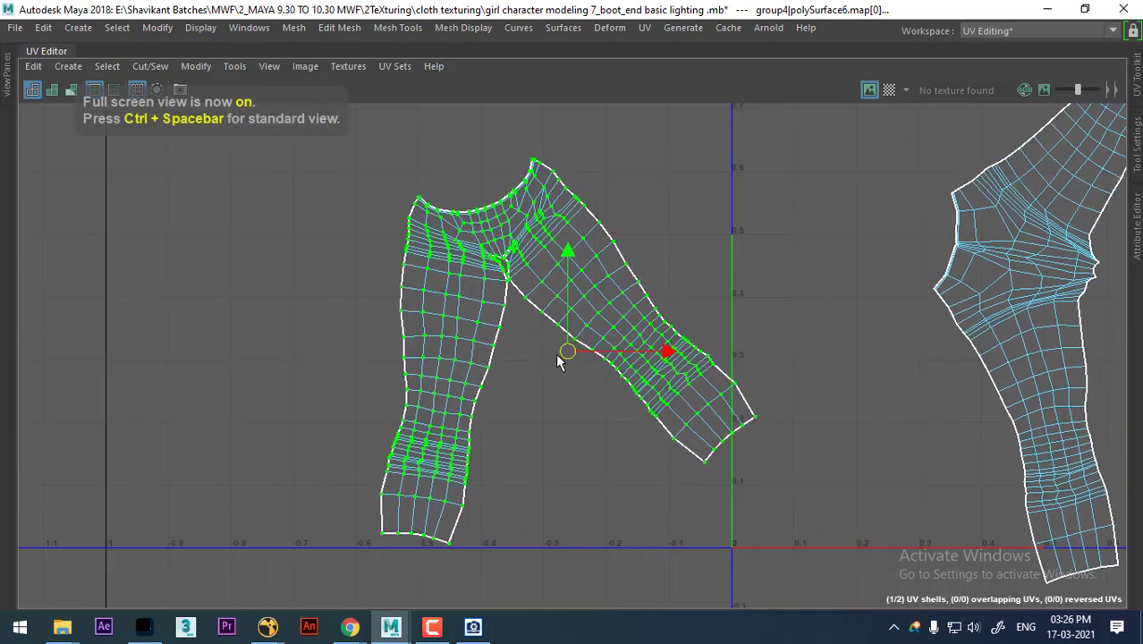
scroll(541, 291, up, 2)
scroll(541, 291, up, 2)
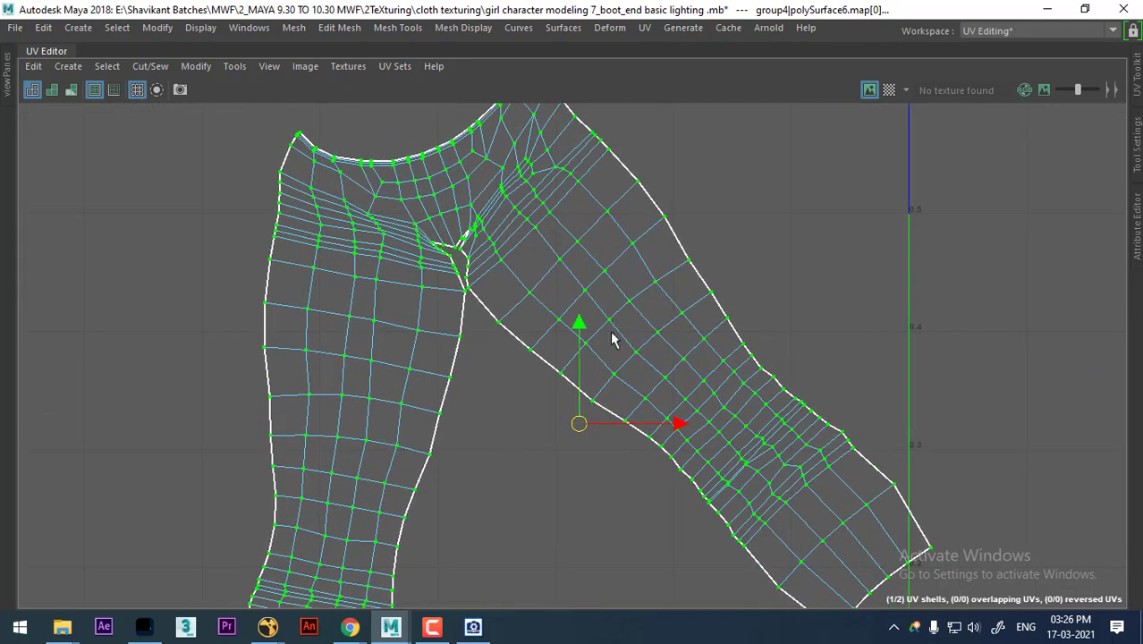
right_drag(528, 268, 527, 221)
scroll(450, 205, up, 2)
double_click(447, 230)
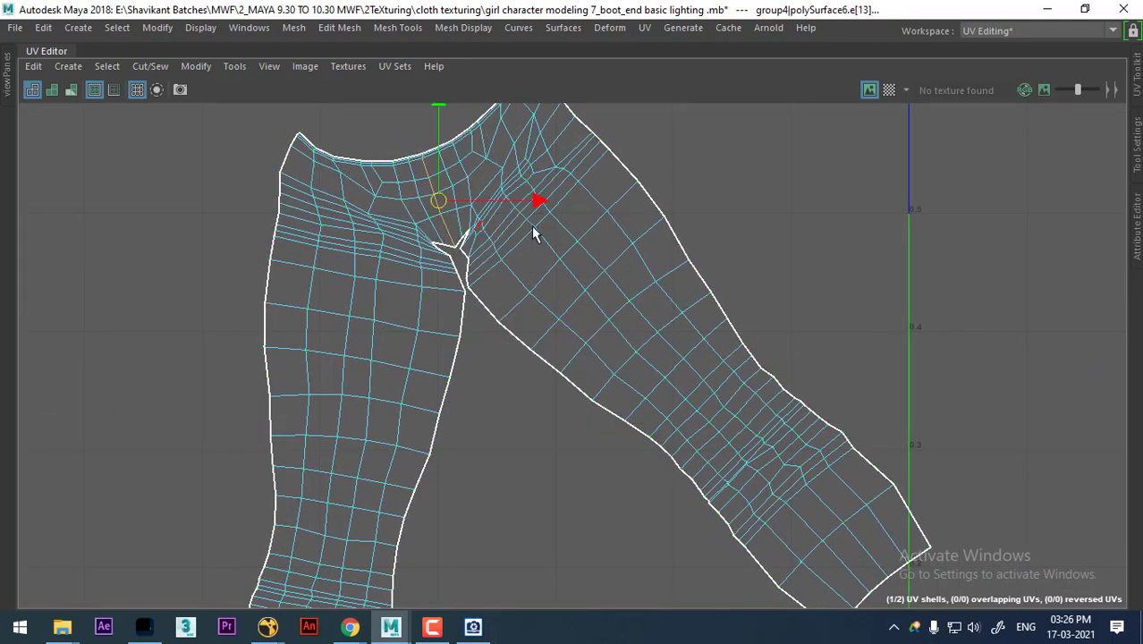
shift+right_drag(626, 201, 579, 209)
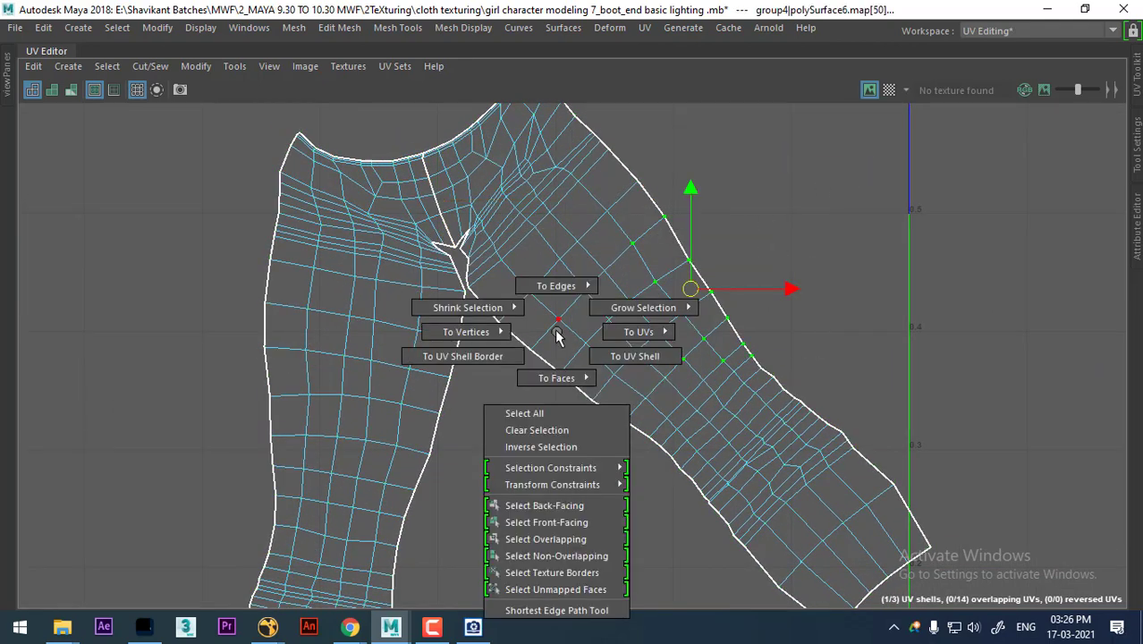
Step: Rotate the right leg shell upright and move it down and to the right
shift+right_drag(664, 340, 694, 376)
key(e)
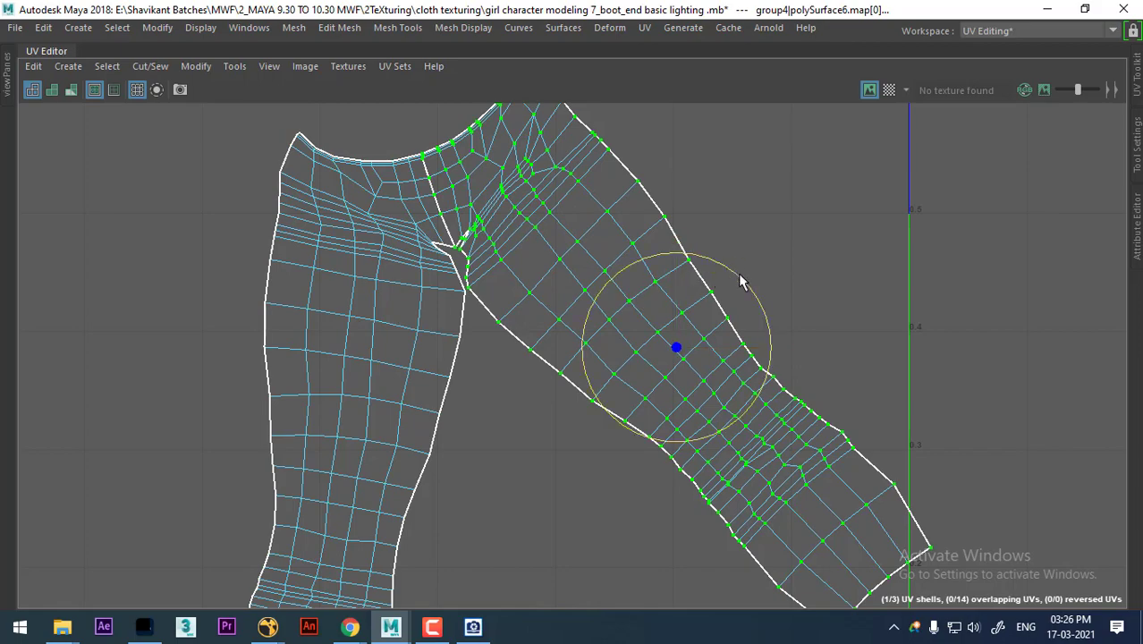
drag(739, 282, 771, 350)
key(w)
scroll(771, 421, down, 2)
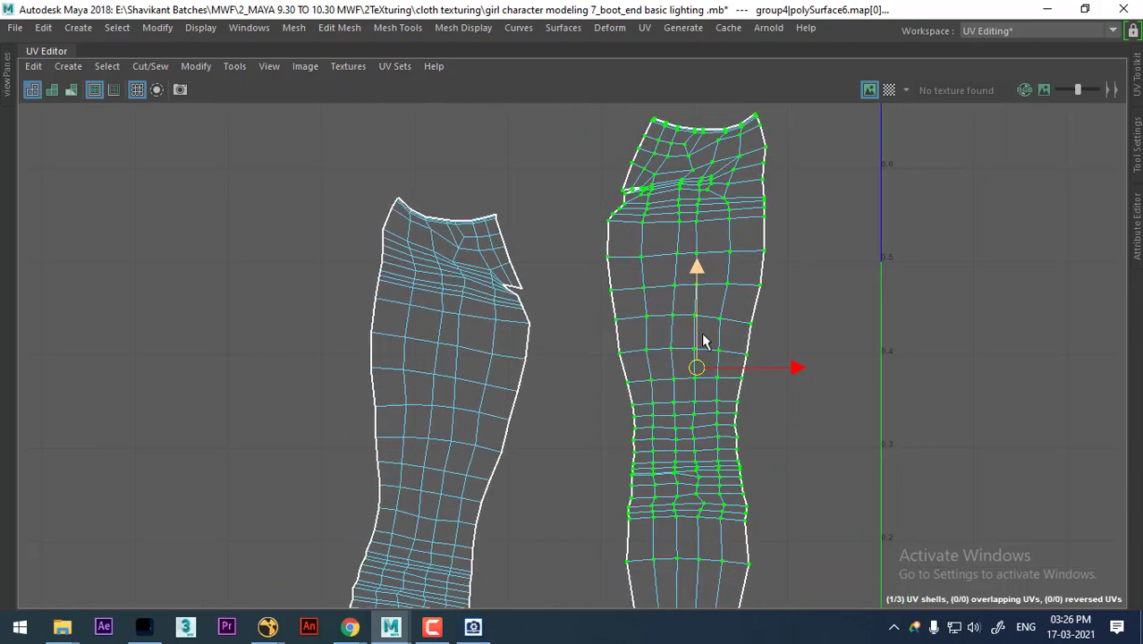
alt+middle_drag(703, 341, 668, 288)
drag(667, 300, 769, 411)
alt+middle_drag(768, 411, 751, 321)
Step: Rotate the left leg shell upright and place it close beside the right leg
drag(428, 454, 400, 444)
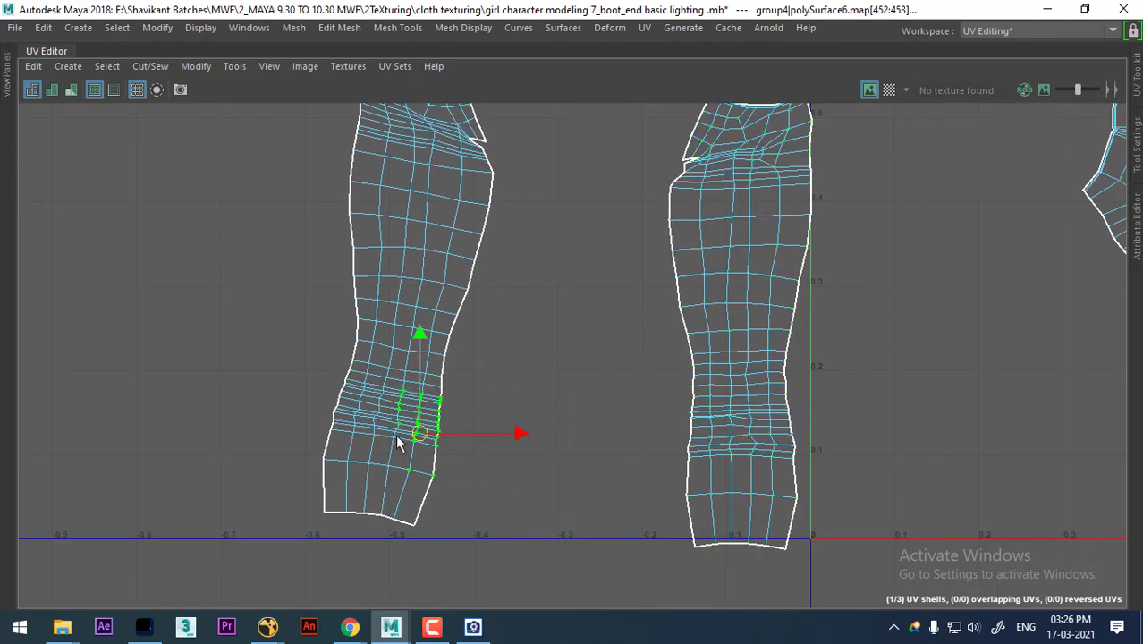
shift+right_drag(398, 358, 473, 396)
scroll(492, 429, up, 2)
key(e)
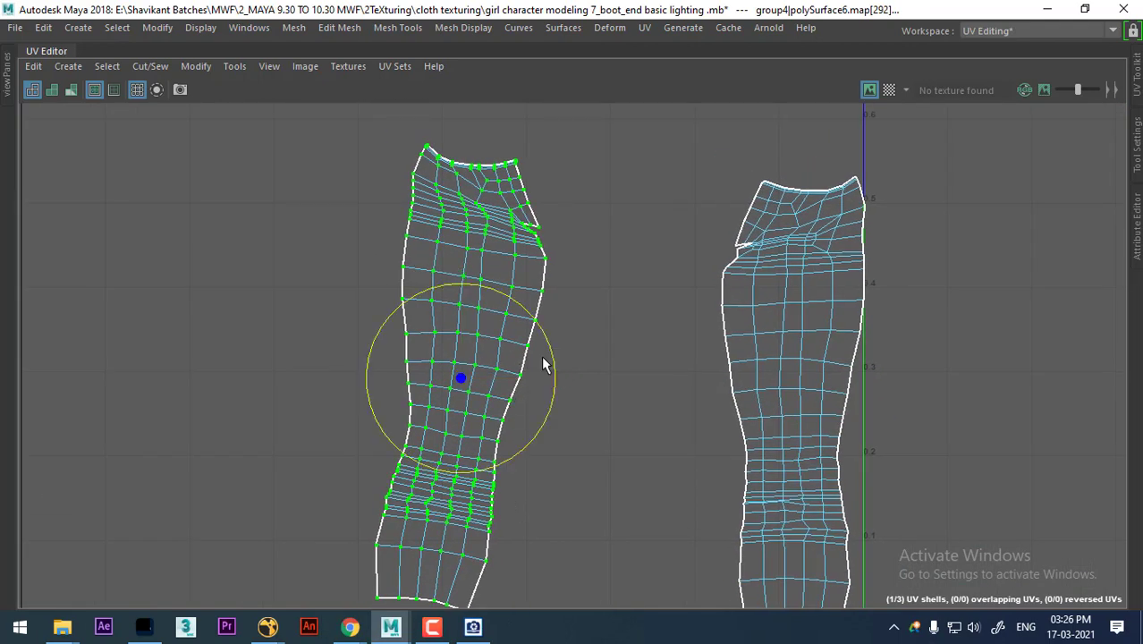
mouse_move(557, 366)
mouse_down()
mouse_move(548, 358)
mouse_move(628, 385)
mouse_move(702, 381)
mouse_up()
key(w)
alt+middle_drag(650, 407, 587, 350)
scroll(587, 351, down, 1)
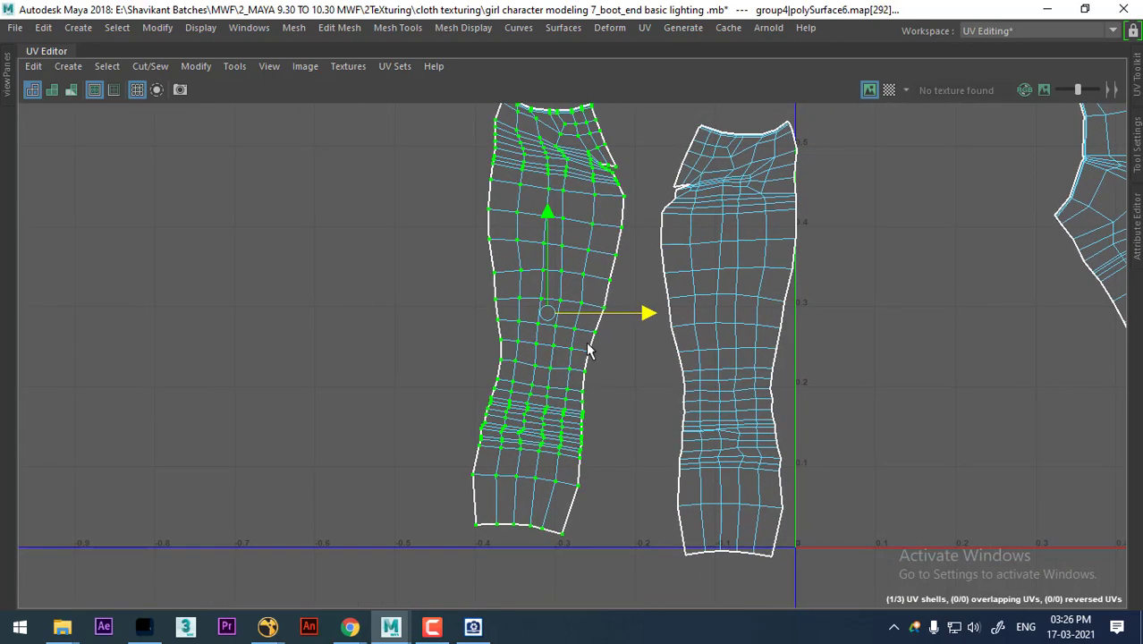
drag(547, 315, 554, 341)
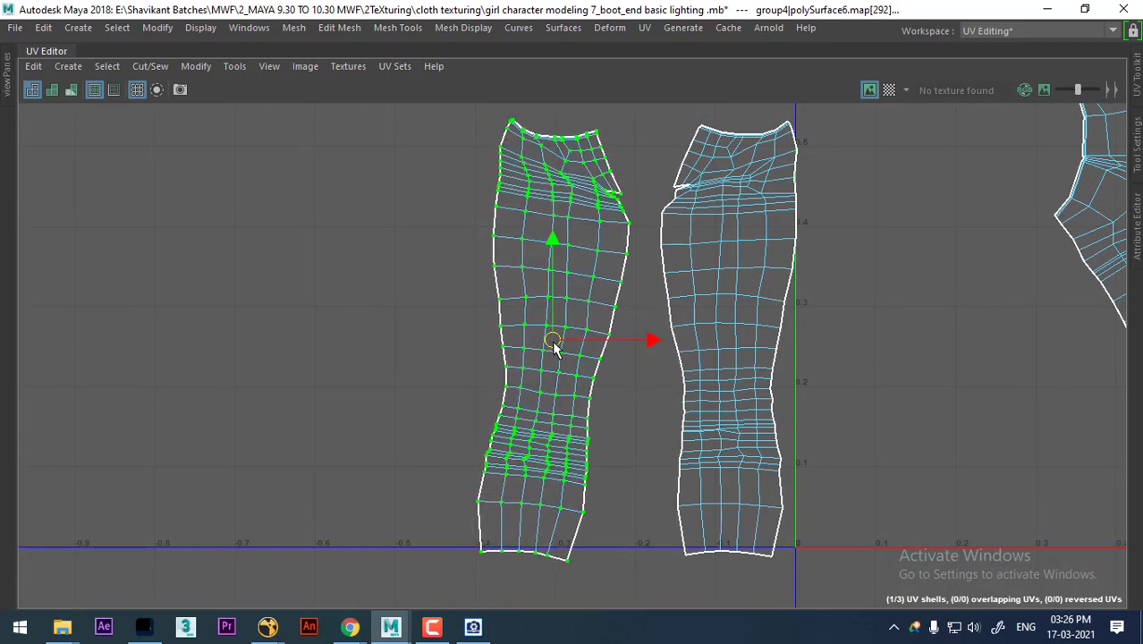
scroll(632, 382, up, 1)
scroll(595, 349, up, 1)
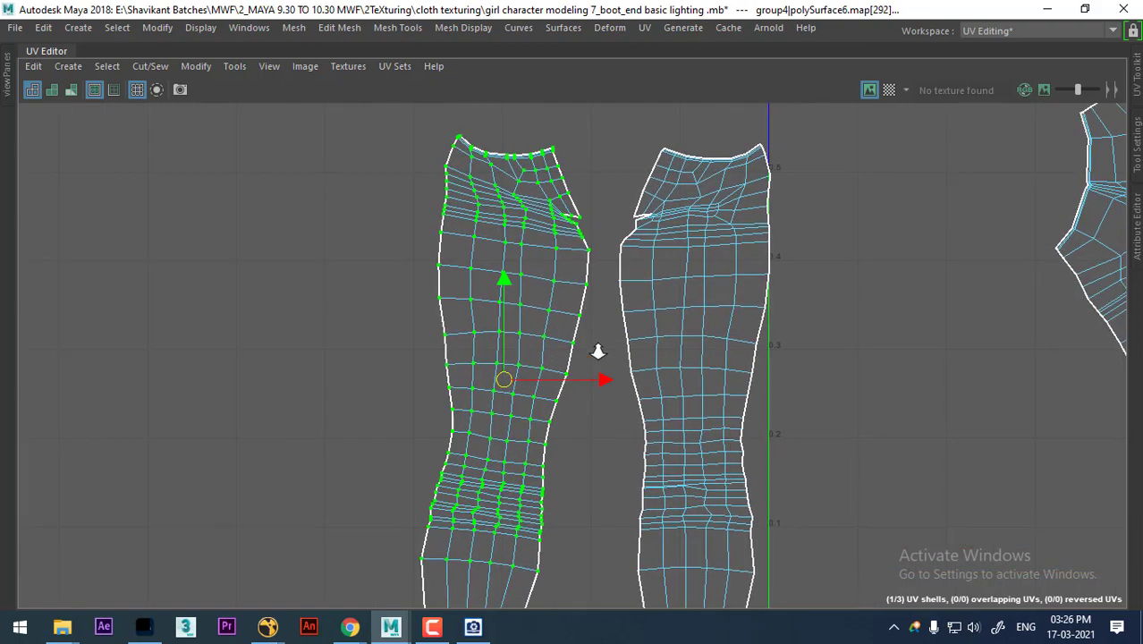
scroll(607, 377, up, 1)
scroll(607, 378, up, 1)
scroll(633, 461, up, 1)
Step: Select the inner crotch edges of both legs and Sew them together
scroll(657, 442, up, 1)
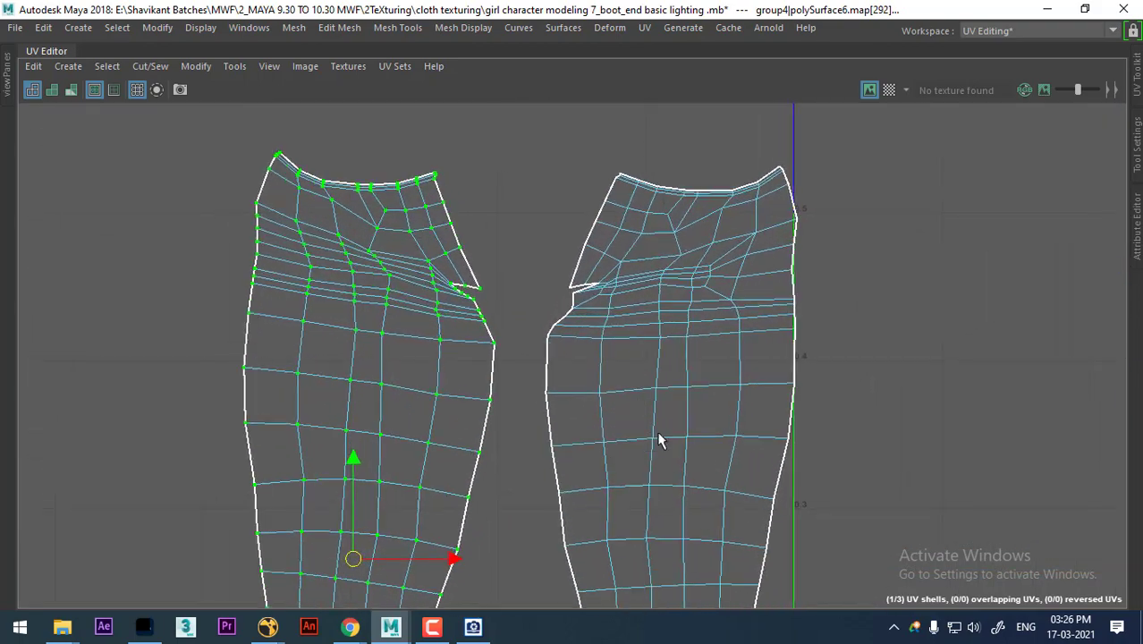
click(606, 116)
scroll(618, 224, up, 1)
drag(600, 264, 600, 265)
scroll(623, 288, up, 1)
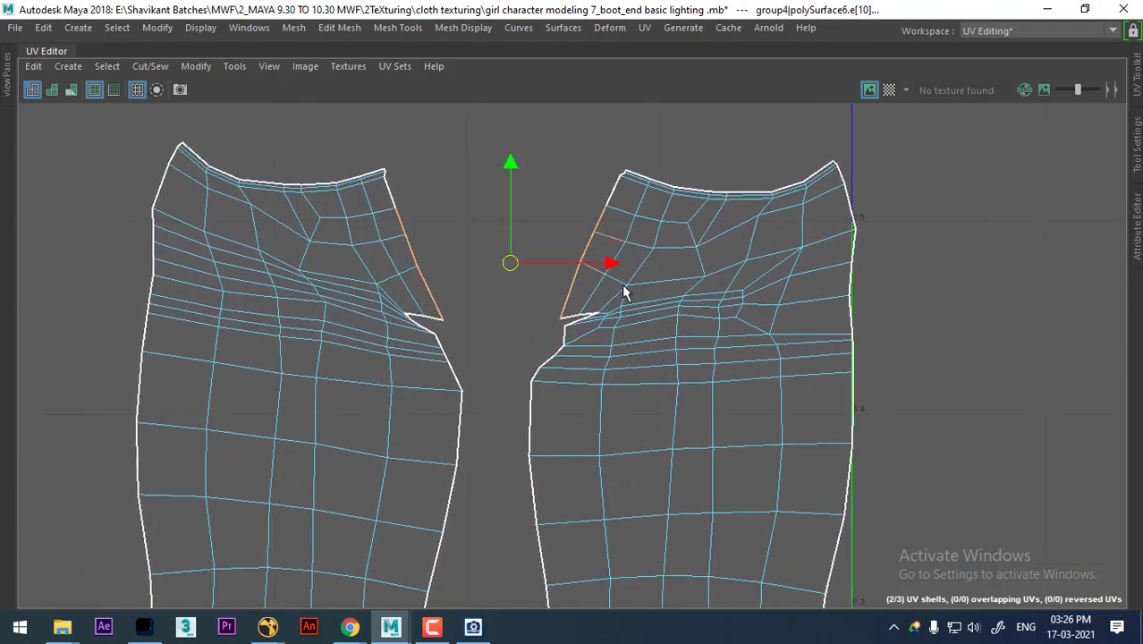
scroll(689, 391, up, 1)
scroll(595, 222, up, 1)
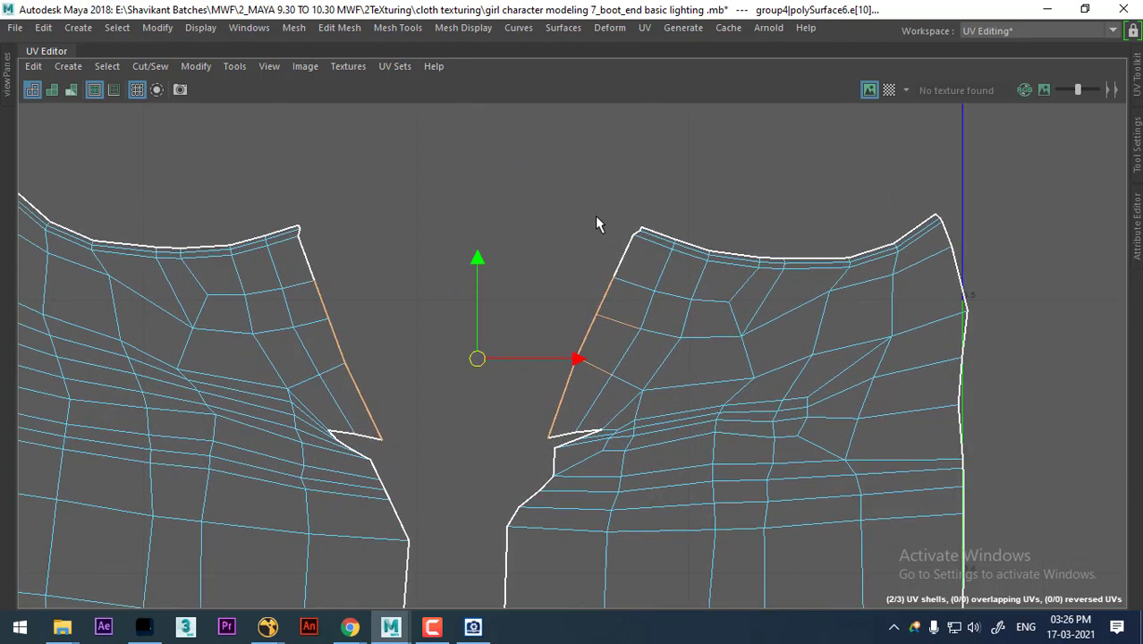
click(666, 268)
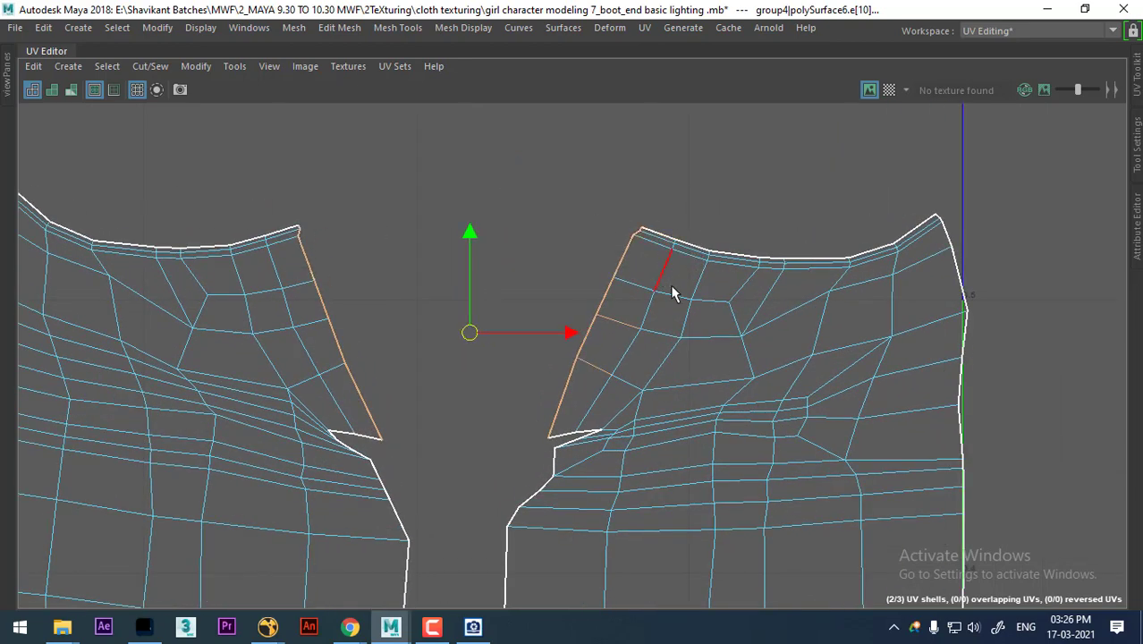
shift+right_click(559, 256)
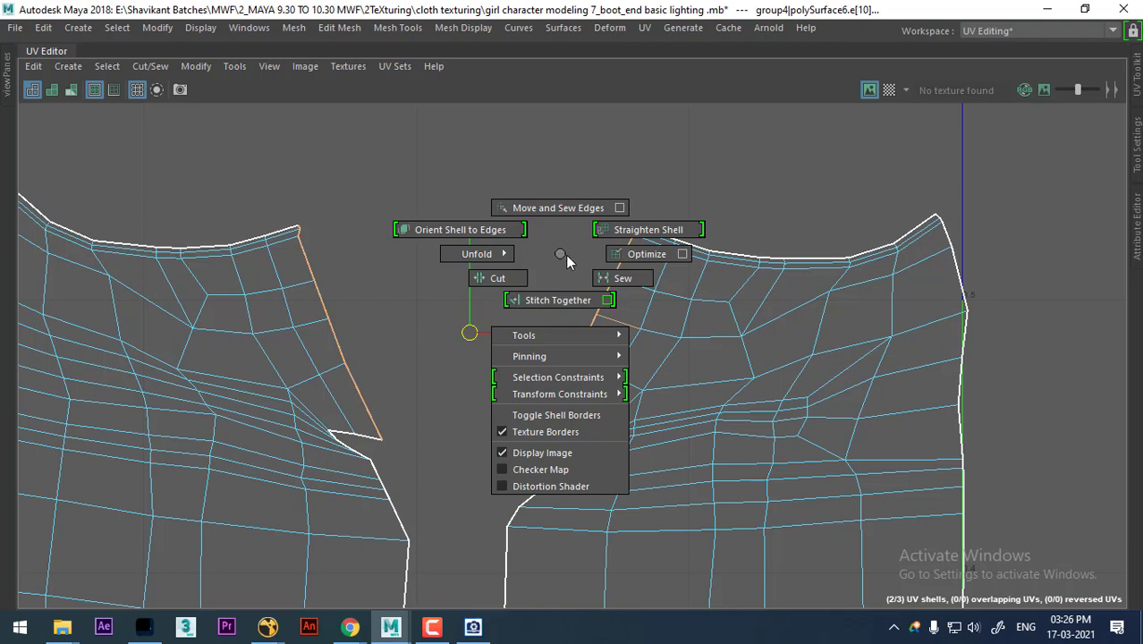
click(627, 287)
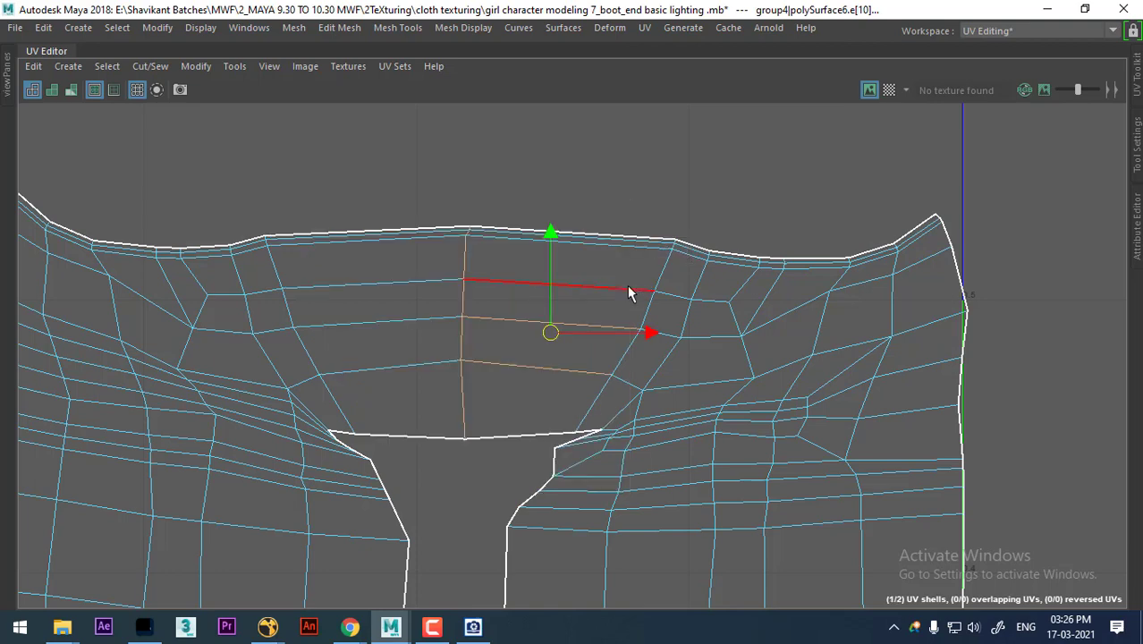
Step: Frame the sewn pants shell and select its UVs for conversion
scroll(565, 400, down, 2)
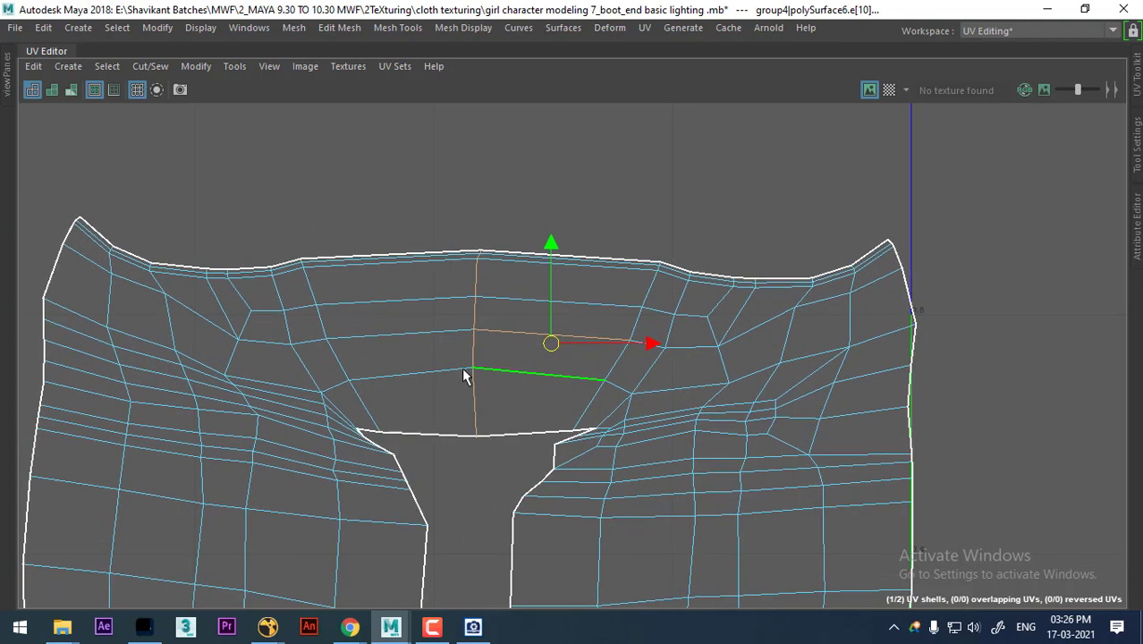
scroll(464, 375, down, 2)
alt+middle_drag(543, 449, 499, 283)
scroll(499, 283, down, 2)
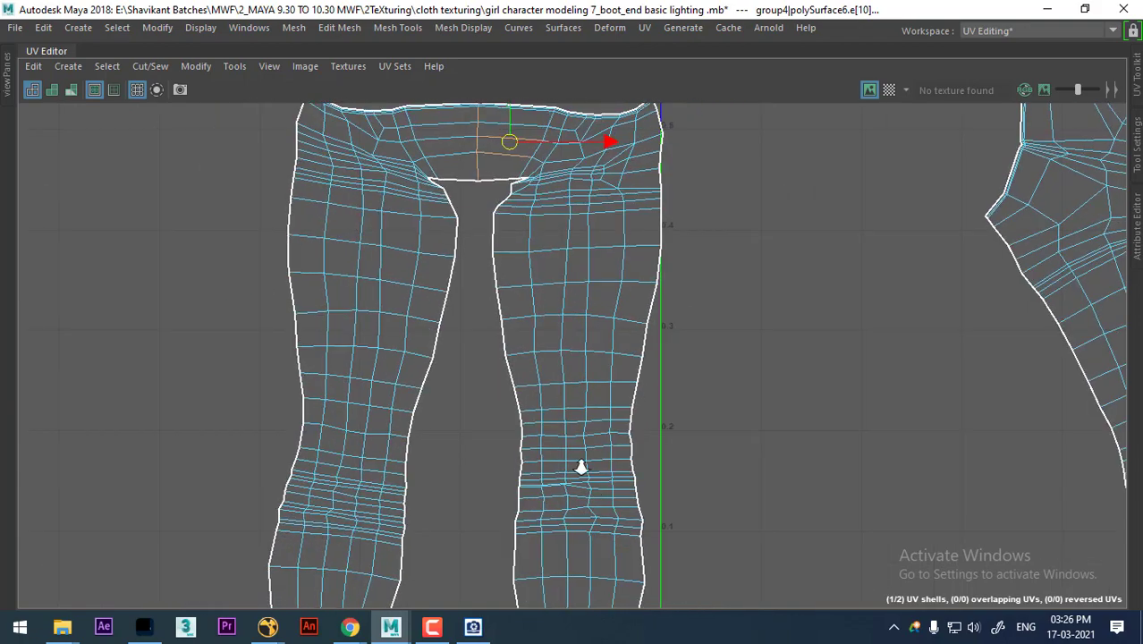
scroll(573, 340, down, 1)
shift+right_drag(524, 349, 644, 365)
shift+right_click(523, 349)
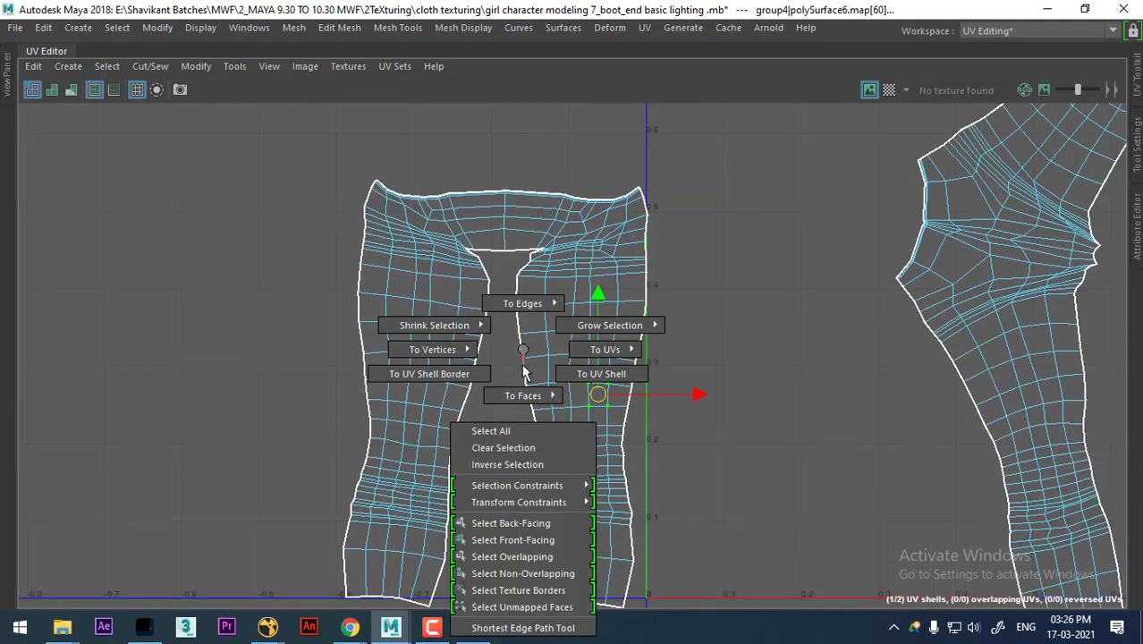
Step: Select the pants shell's border and narrow it to the waistline UVs
click(429, 374)
scroll(459, 362, up, 2)
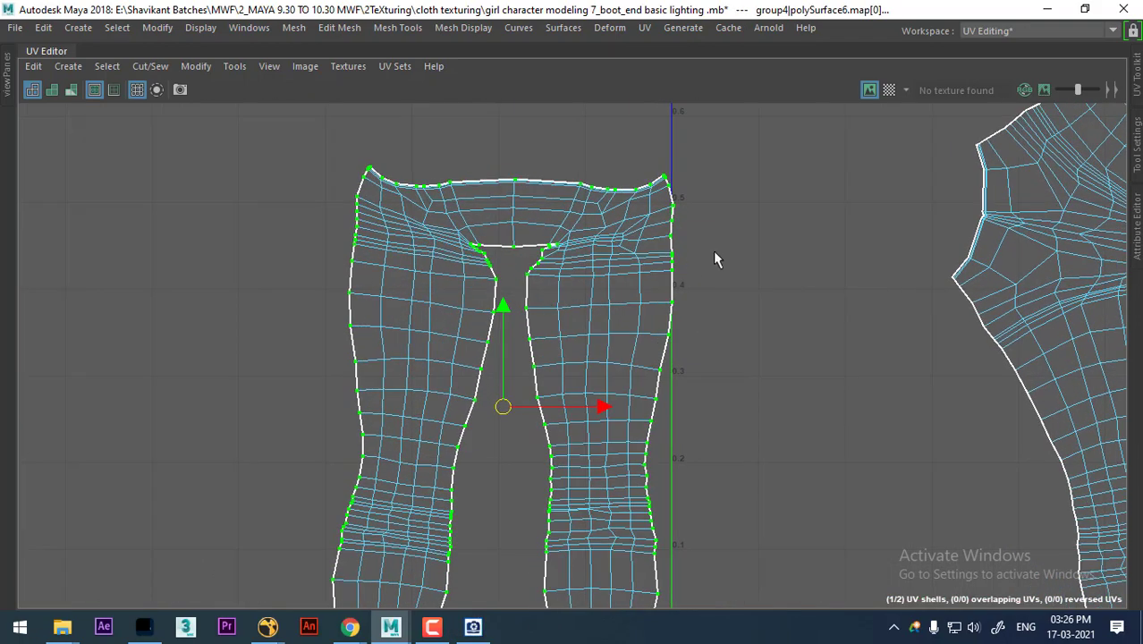
mouse_move(525, 460)
alt+middle_down()
mouse_move(498, 272)
mouse_move(613, 509)
alt+middle_up()
click(609, 448)
scroll(498, 440, up, 2)
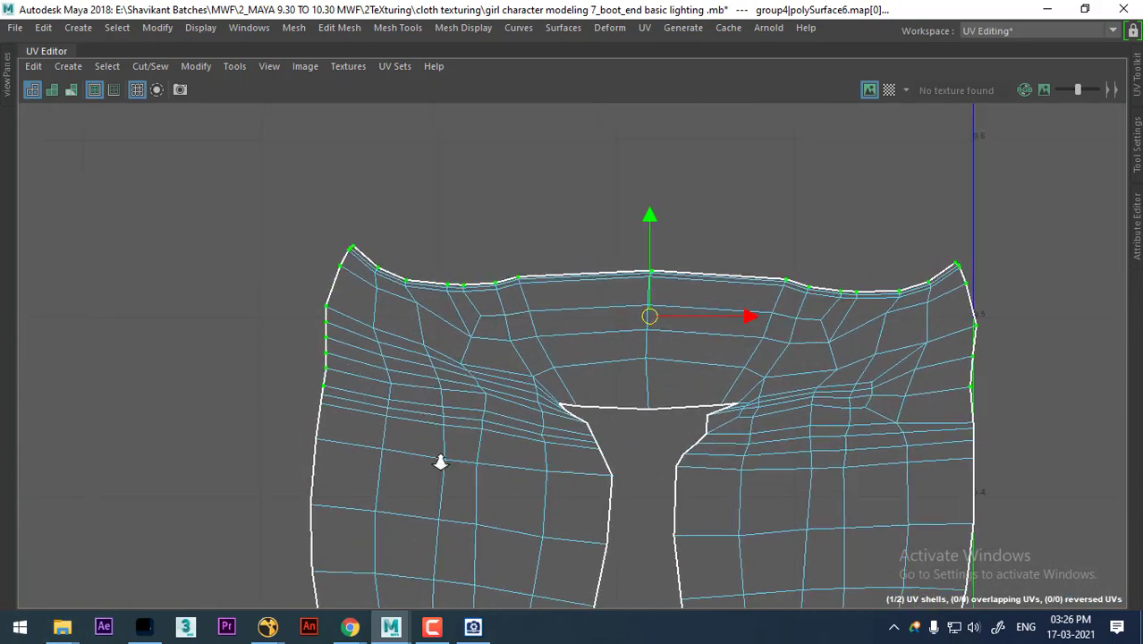
scroll(439, 463, up, 2)
ctrl+drag(357, 263, 359, 267)
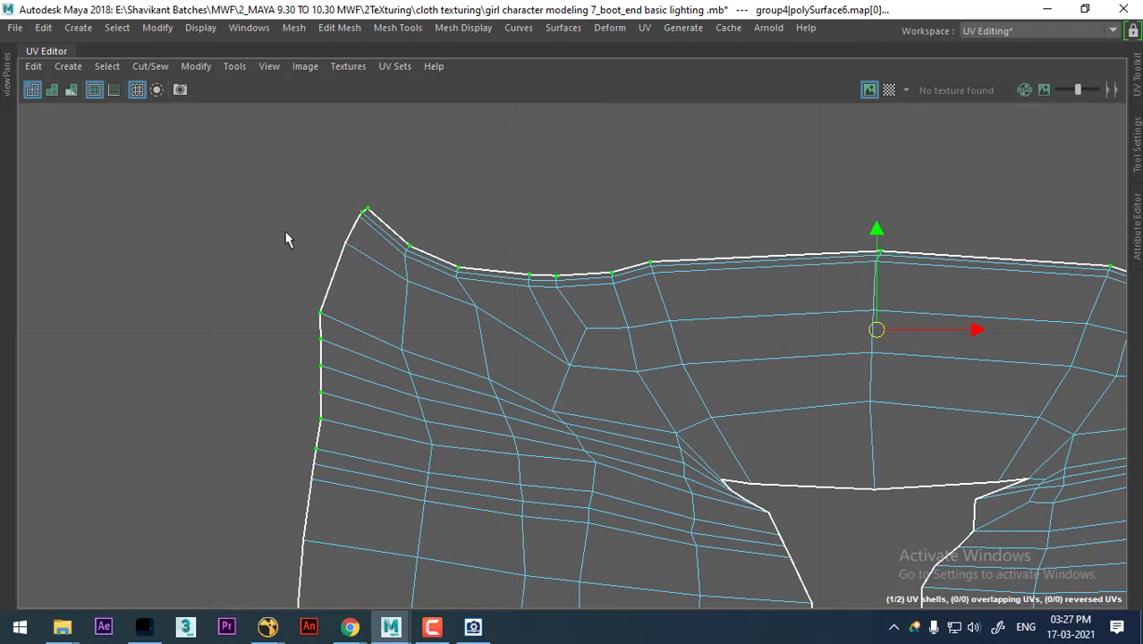
ctrl+drag(286, 237, 372, 501)
ctrl+drag(359, 215, 361, 228)
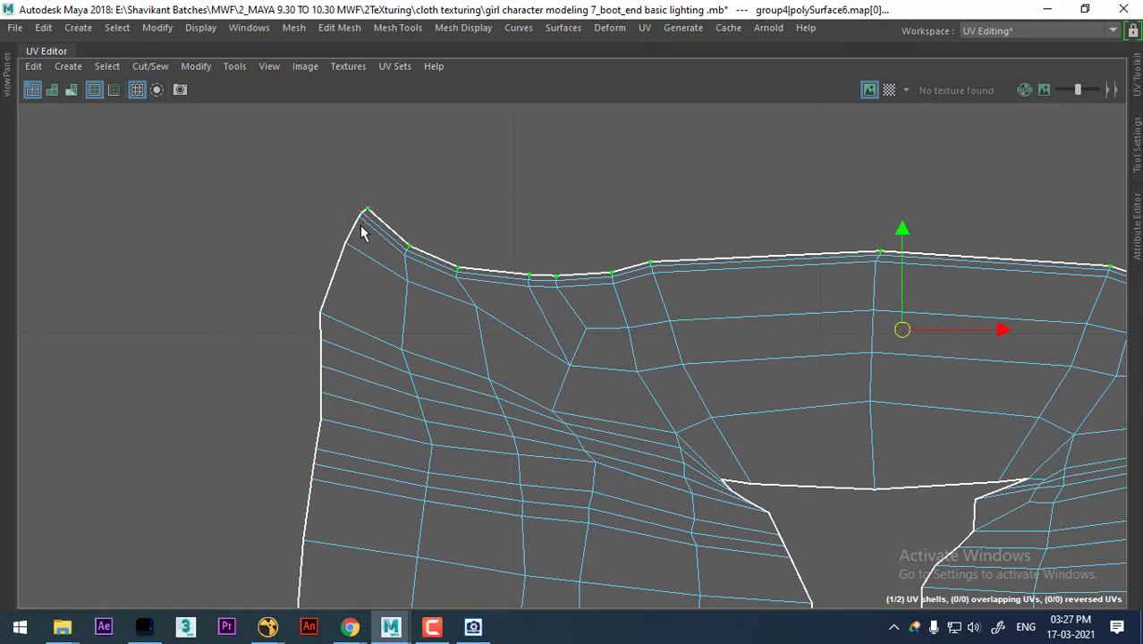
Step: Refine the waistline selection around the waist's right corner and edge
alt+middle_drag(620, 298, 221, 339)
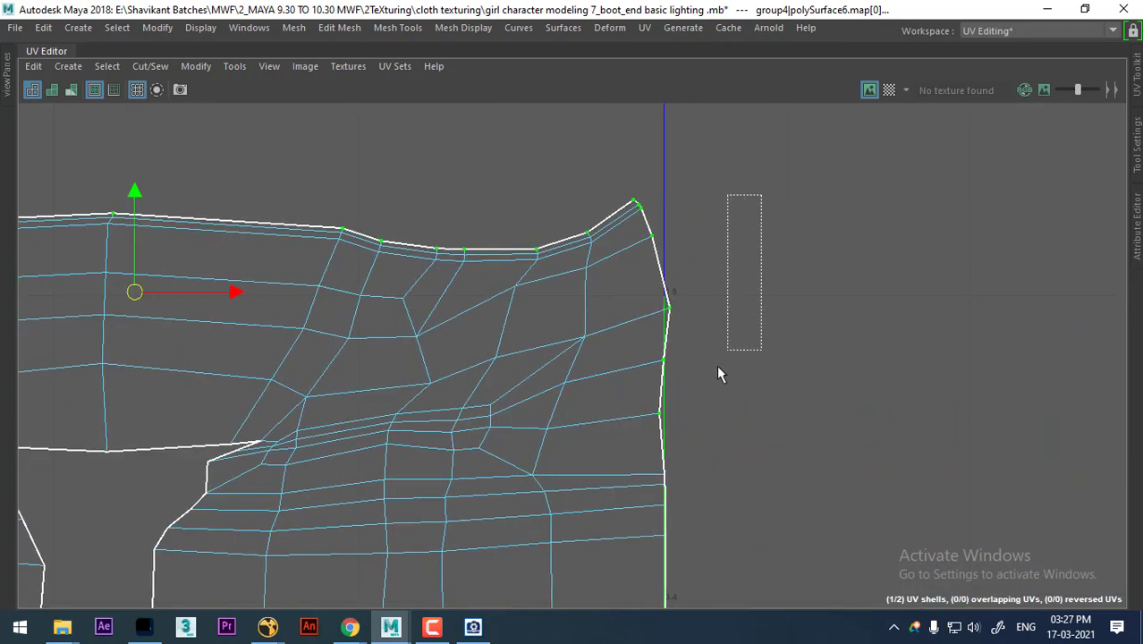
drag(717, 374, 637, 470)
alt+middle_drag(645, 472, 654, 325)
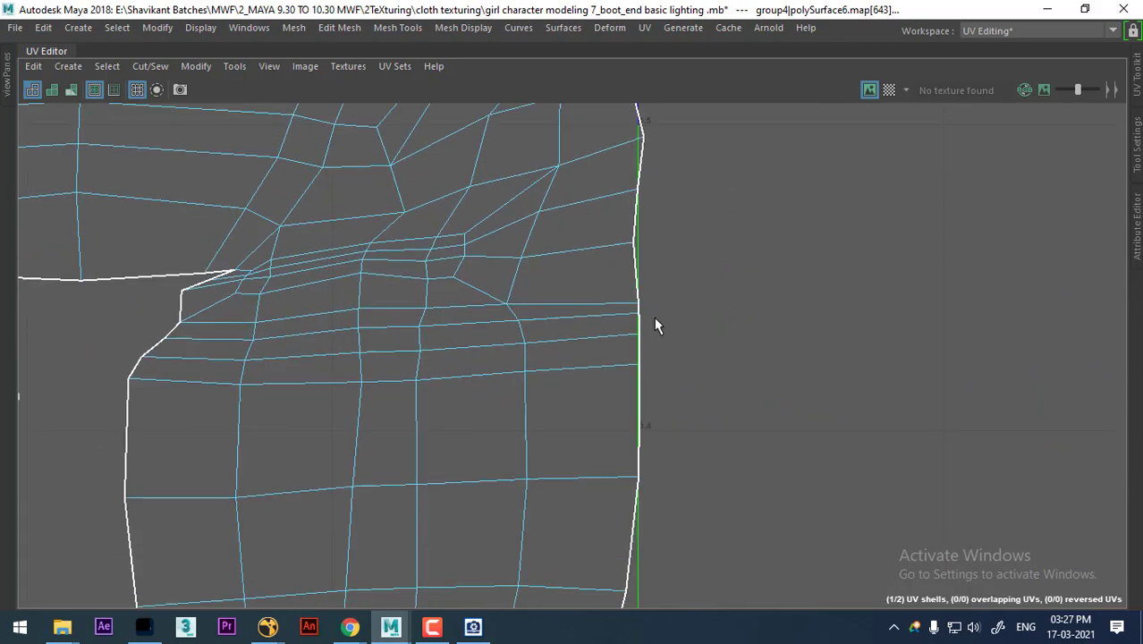
scroll(718, 459, down, 5)
scroll(617, 447, down, 1)
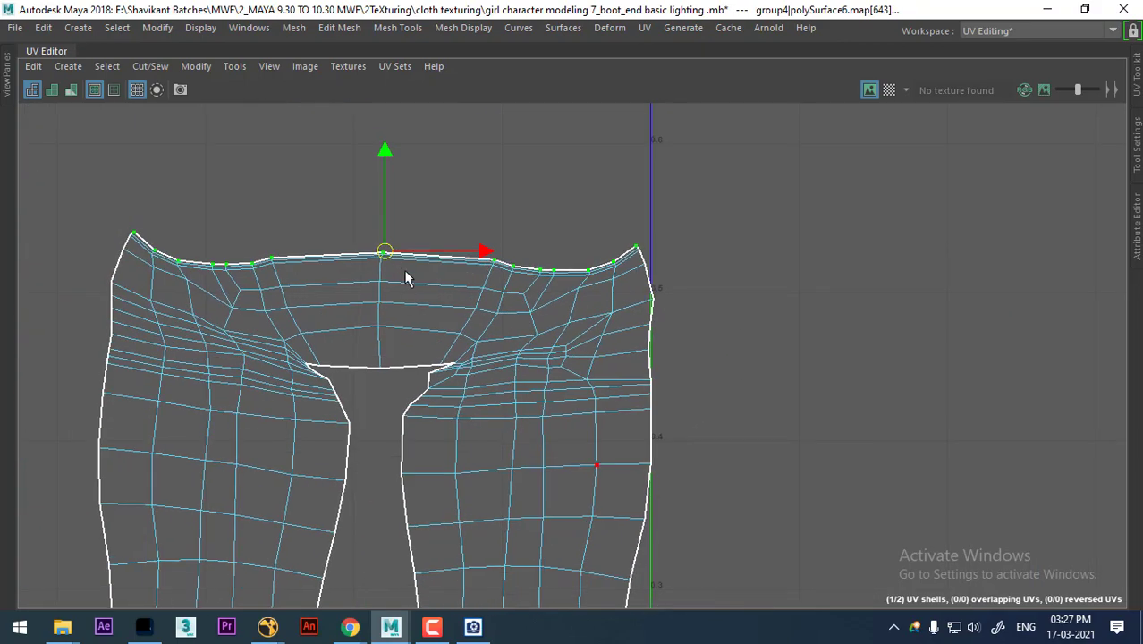
scroll(572, 364, up, 3)
scroll(572, 364, down, 1)
Step: Straighten the waistband's top-edge UVs with Align Top (maxV)
key(space)
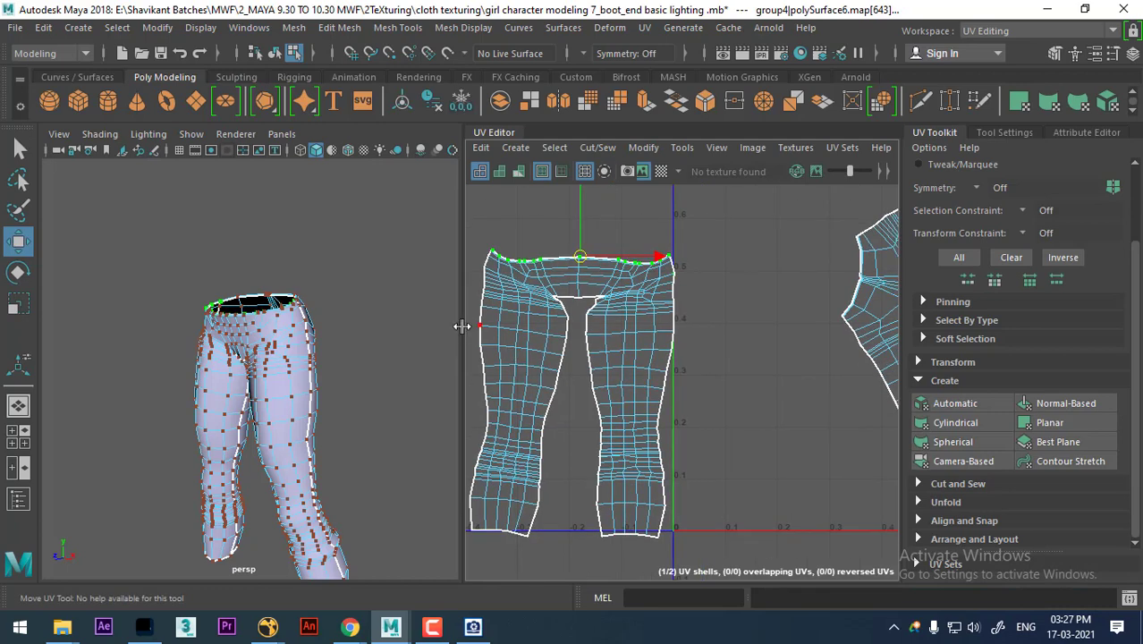
drag(461, 326, 428, 327)
click(956, 523)
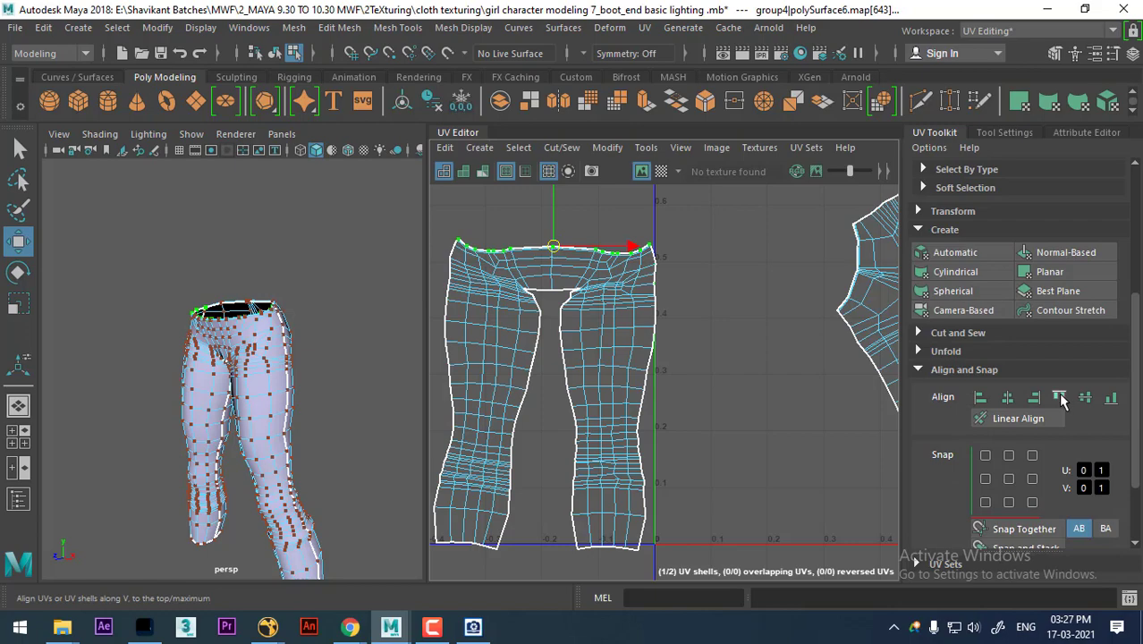
click(1062, 399)
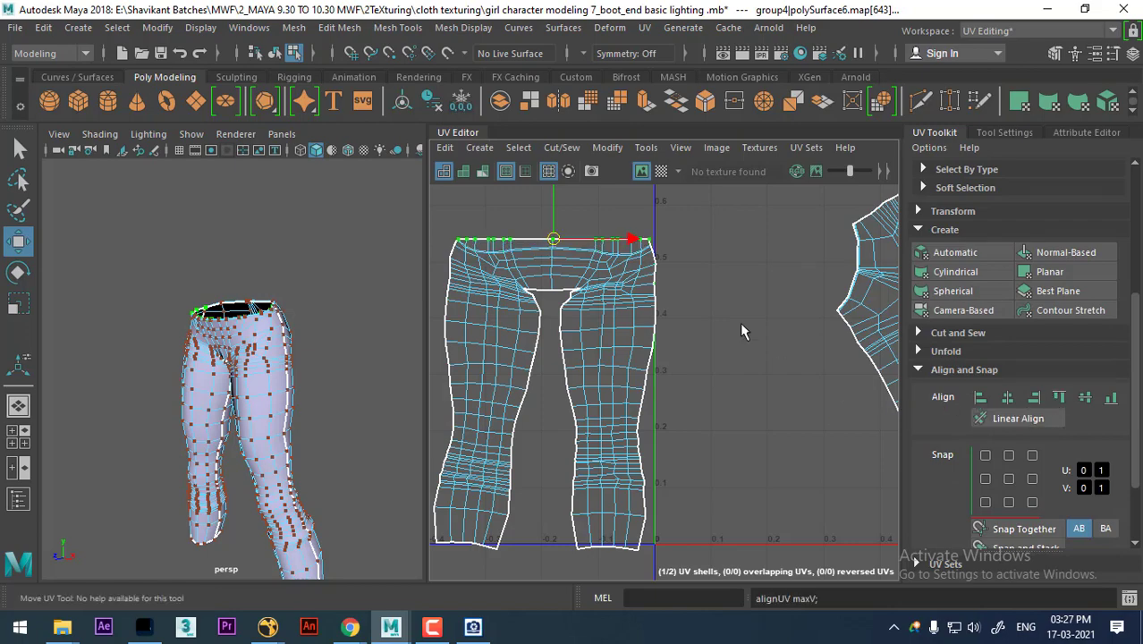
scroll(620, 319, up, 2)
scroll(704, 374, up, 2)
scroll(707, 385, down, 3)
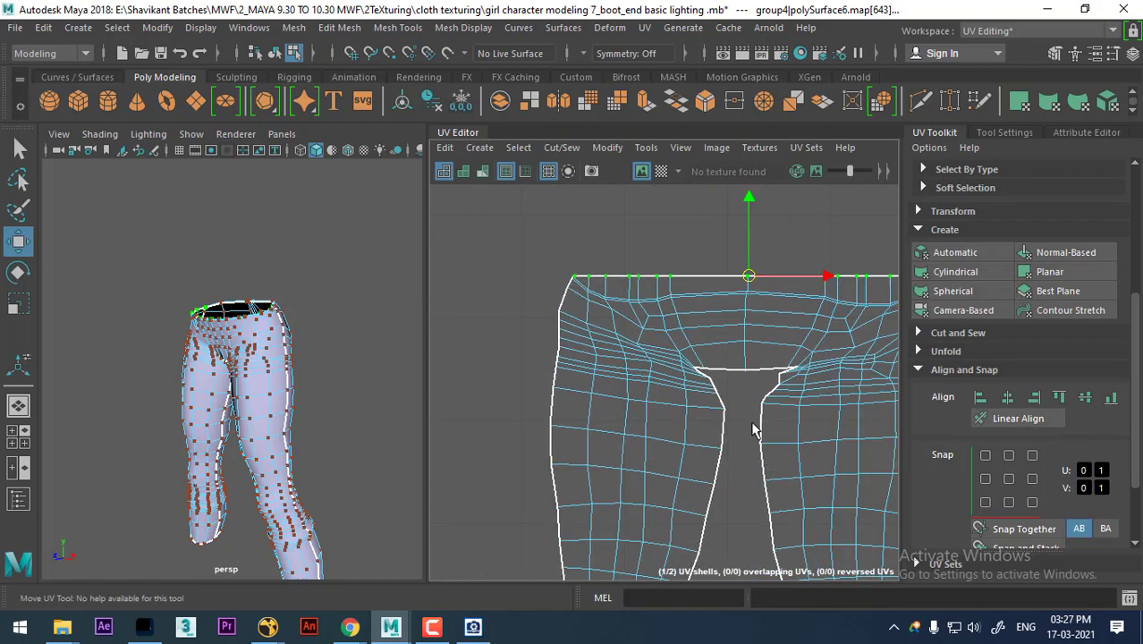
alt+middle_drag(715, 500, 726, 404)
scroll(726, 404, down, 2)
Step: Convert to UV Shell Border and narrow the selection to the right leg's outer edge
ctrl+right_click(687, 351)
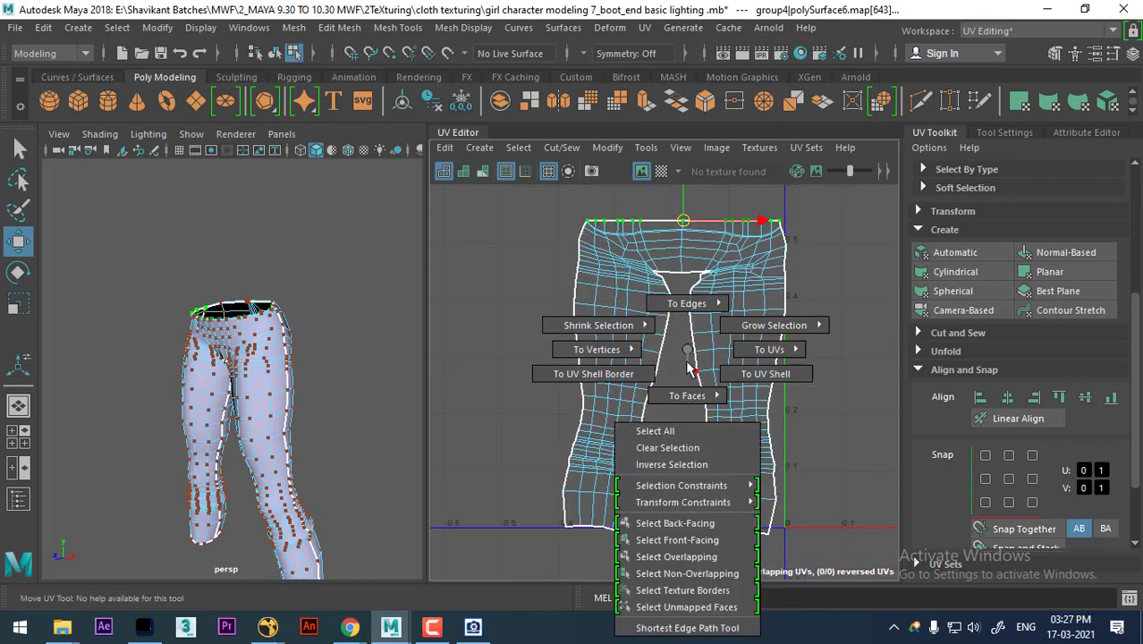
ctrl+right_drag(561, 414, 559, 407)
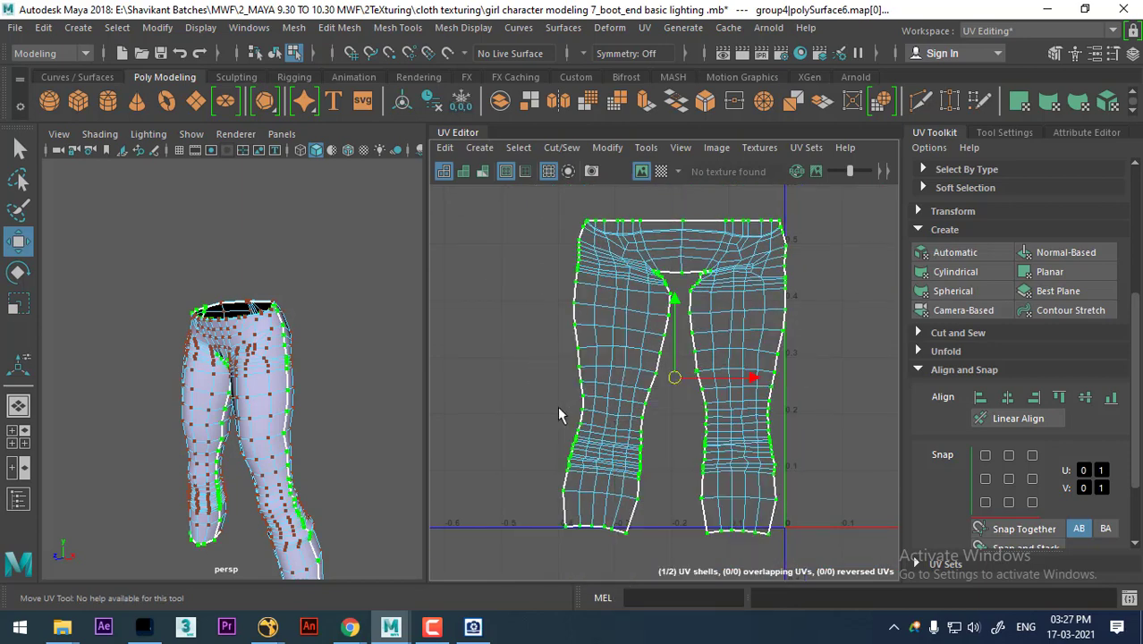
alt+middle_drag(557, 406, 703, 328)
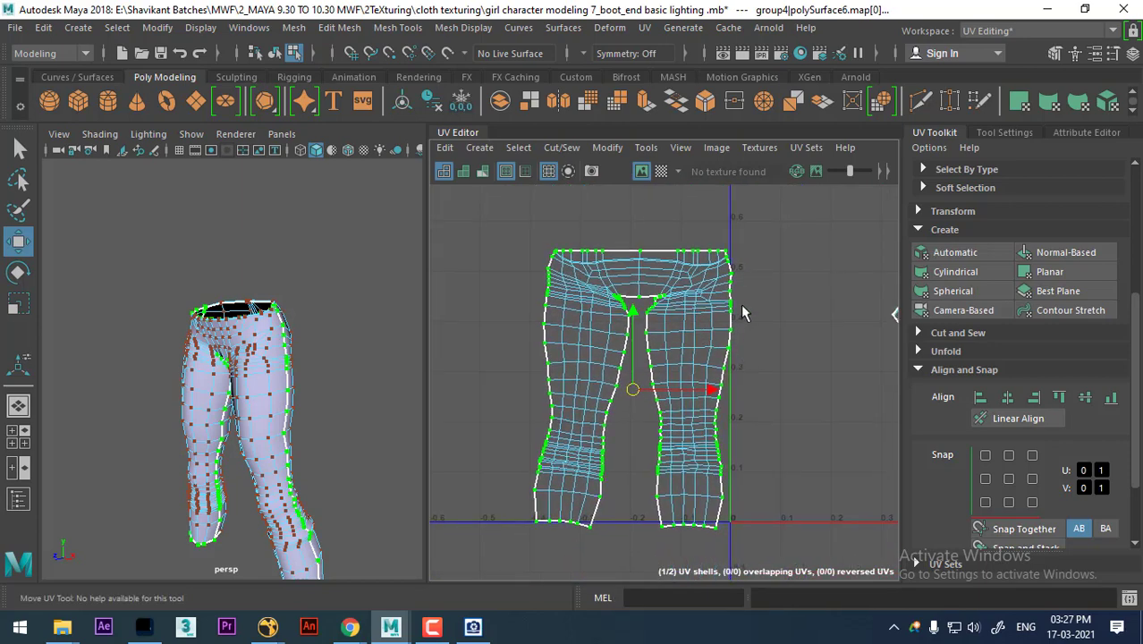
double_click(685, 526)
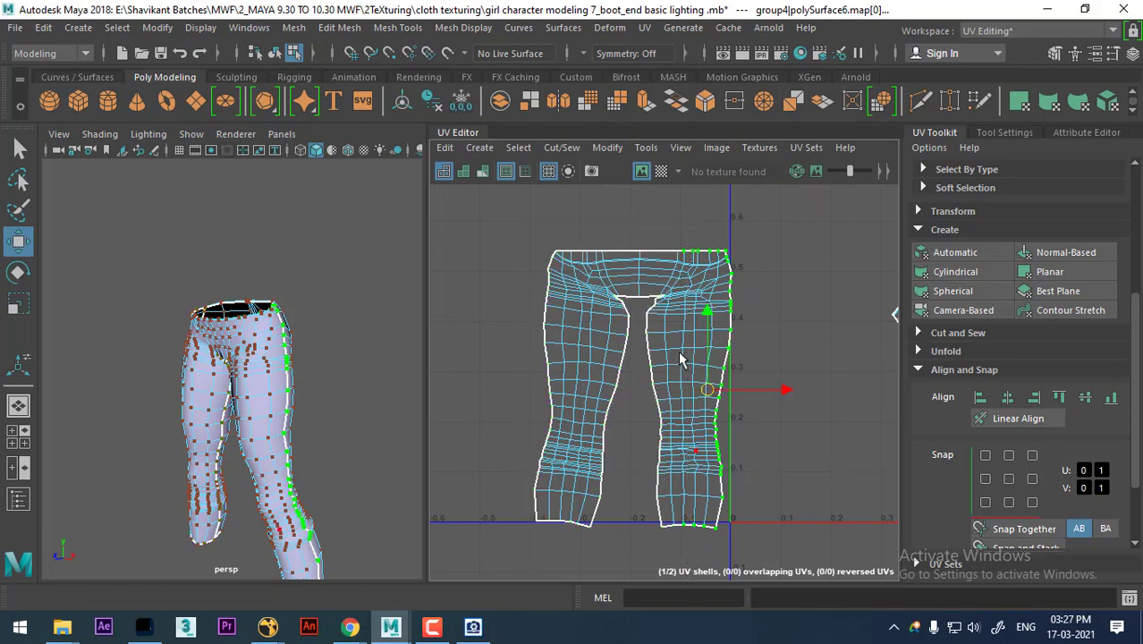
alt+right_drag(696, 414, 768, 313)
alt+middle_drag(768, 313, 748, 431)
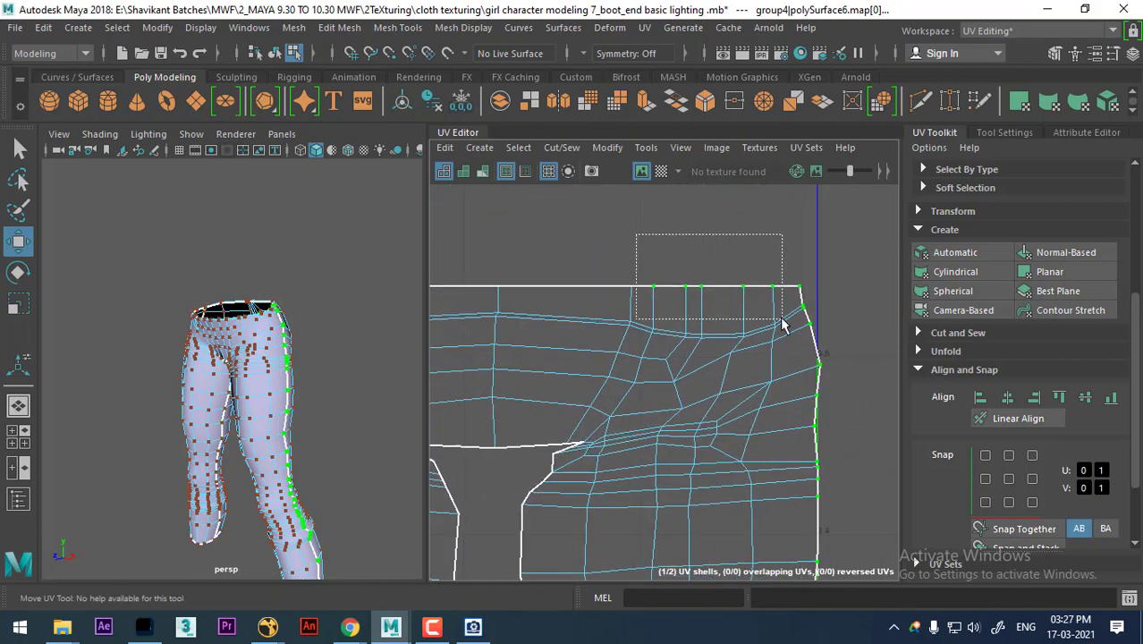
scroll(692, 350, down, 3)
scroll(758, 460, down, 3)
scroll(644, 257, down, 3)
mouse_move(644, 257)
alt+right_down()
mouse_move(724, 479)
mouse_move(597, 420)
alt+right_up()
Step: Drop the waistband corner UVs and straighten the right outer edge with Align Right (maxU)
drag(682, 488, 682, 488)
scroll(689, 500, down, 2)
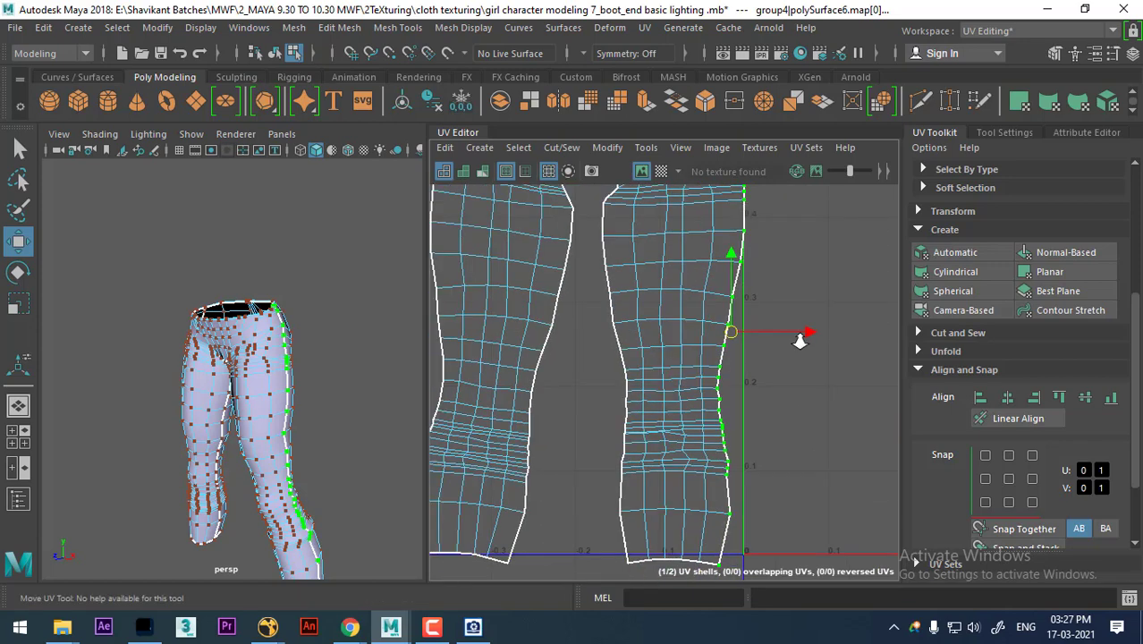
scroll(689, 501, down, 2)
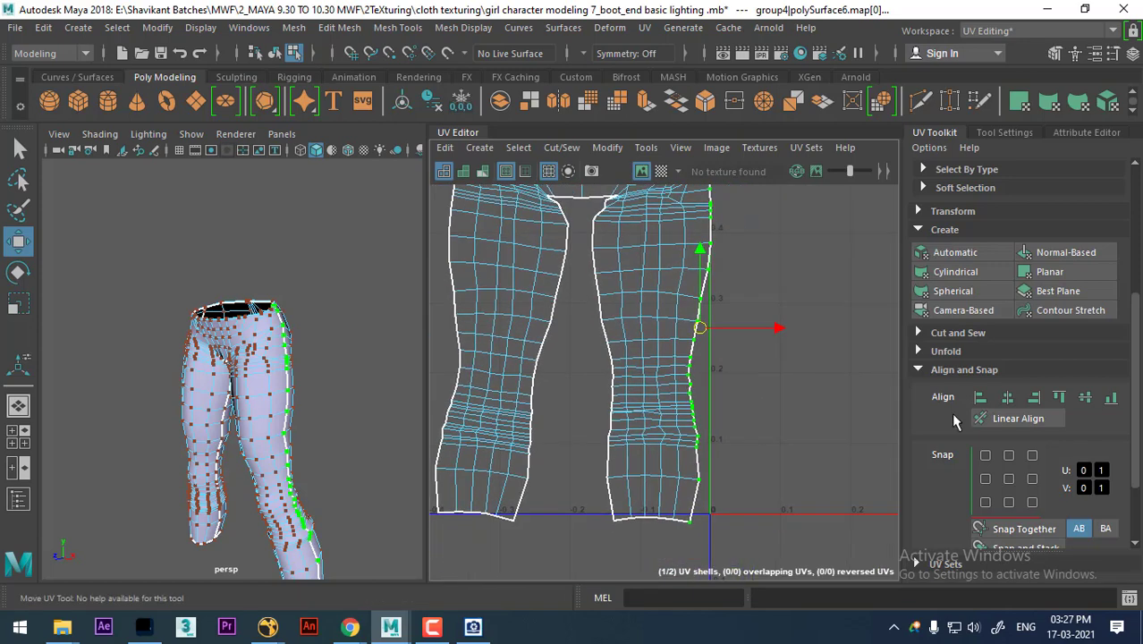
click(1033, 396)
scroll(744, 439, down, 1)
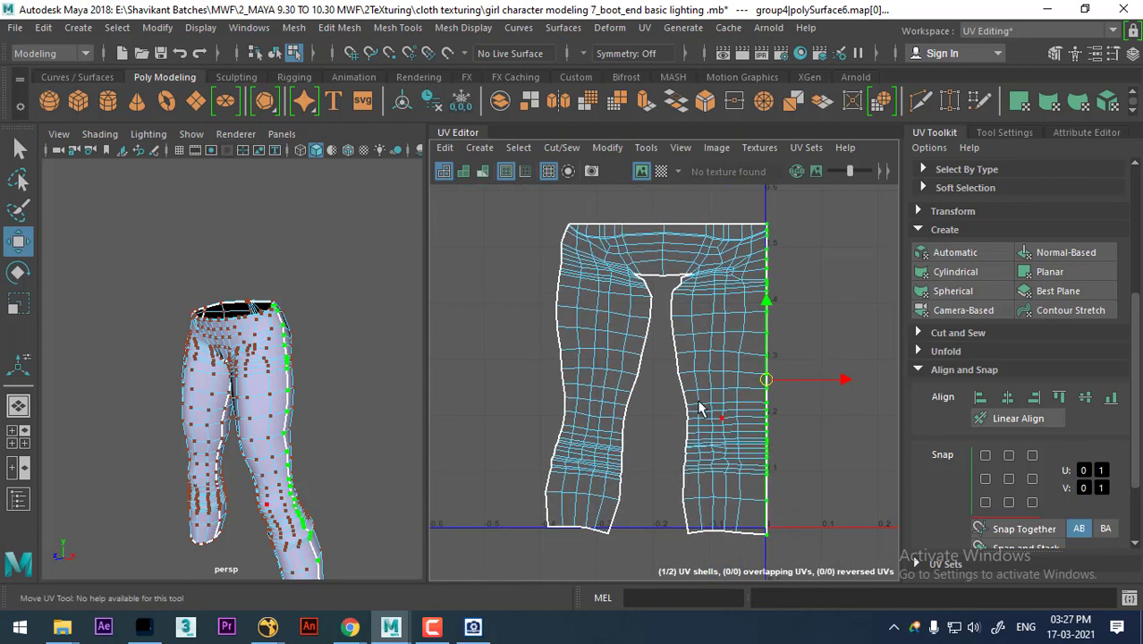
Step: Reselect the shell border and trim it to the left leg's outer-edge UVs
ctrl+right_click(693, 348)
click(599, 374)
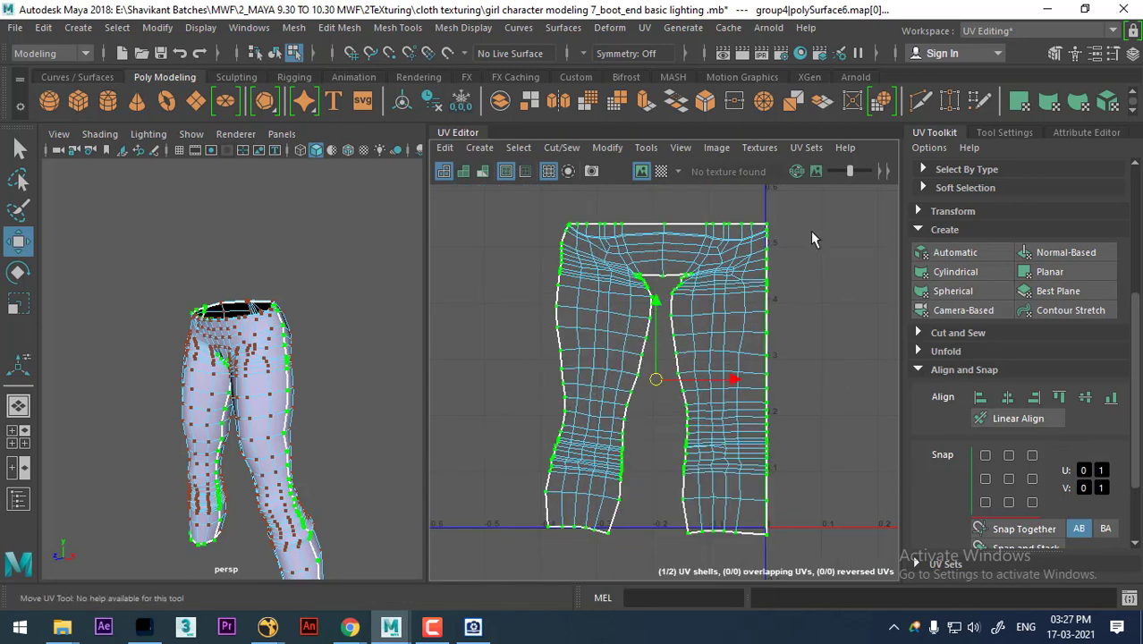
drag(620, 257, 611, 255)
drag(855, 222, 611, 597)
scroll(715, 421, up, 2)
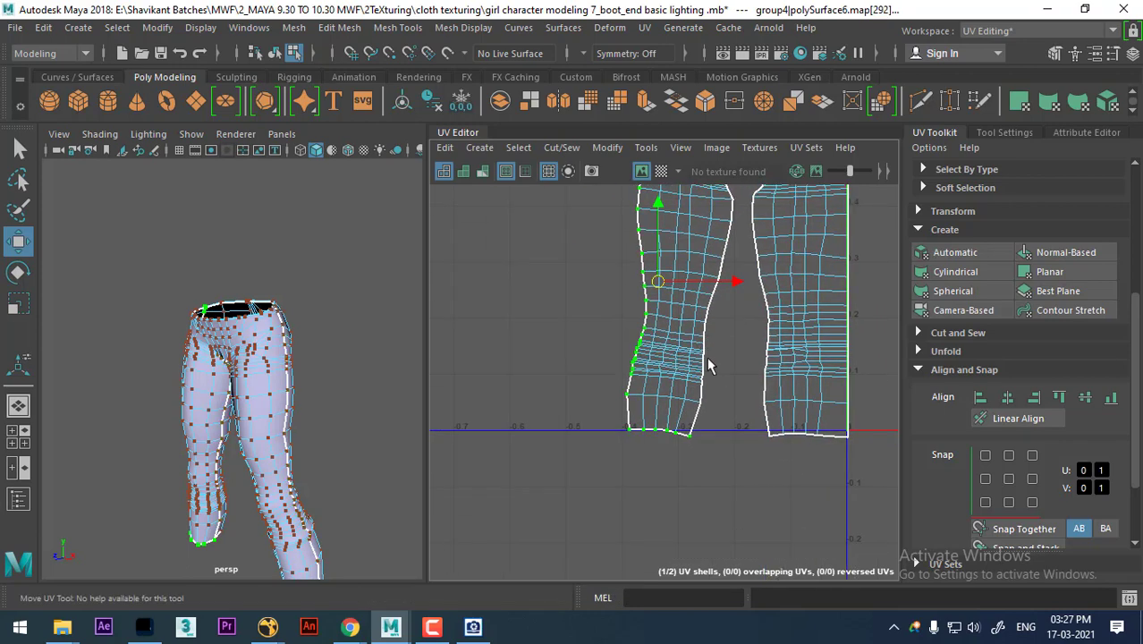
scroll(702, 357, up, 2)
ctrl+drag(606, 514, 603, 514)
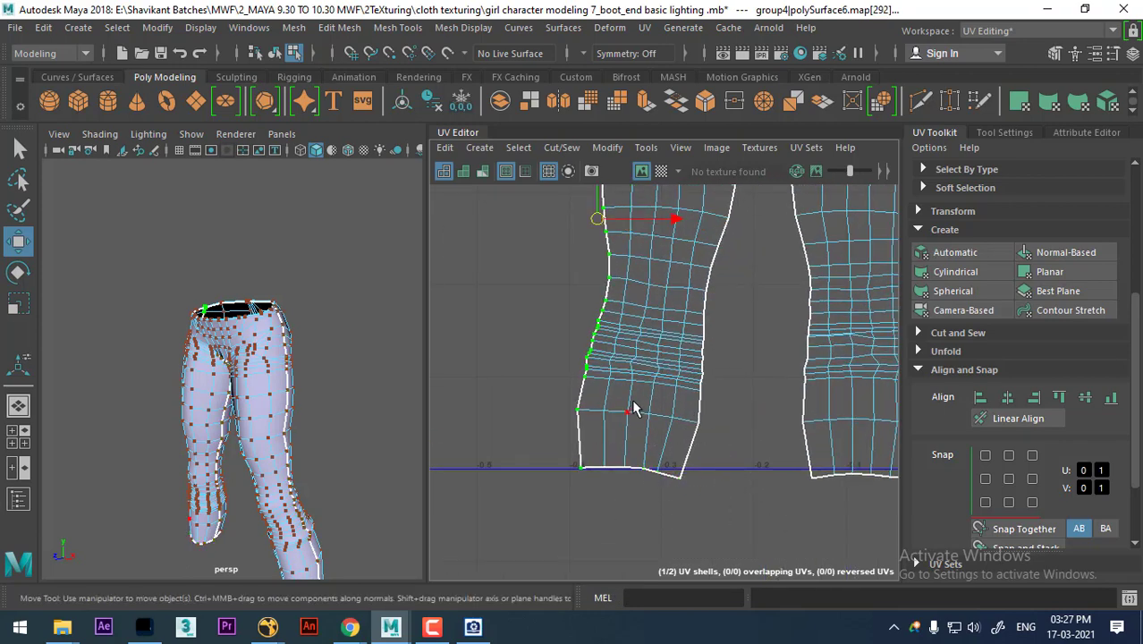
alt+middle_drag(729, 438, 667, 460)
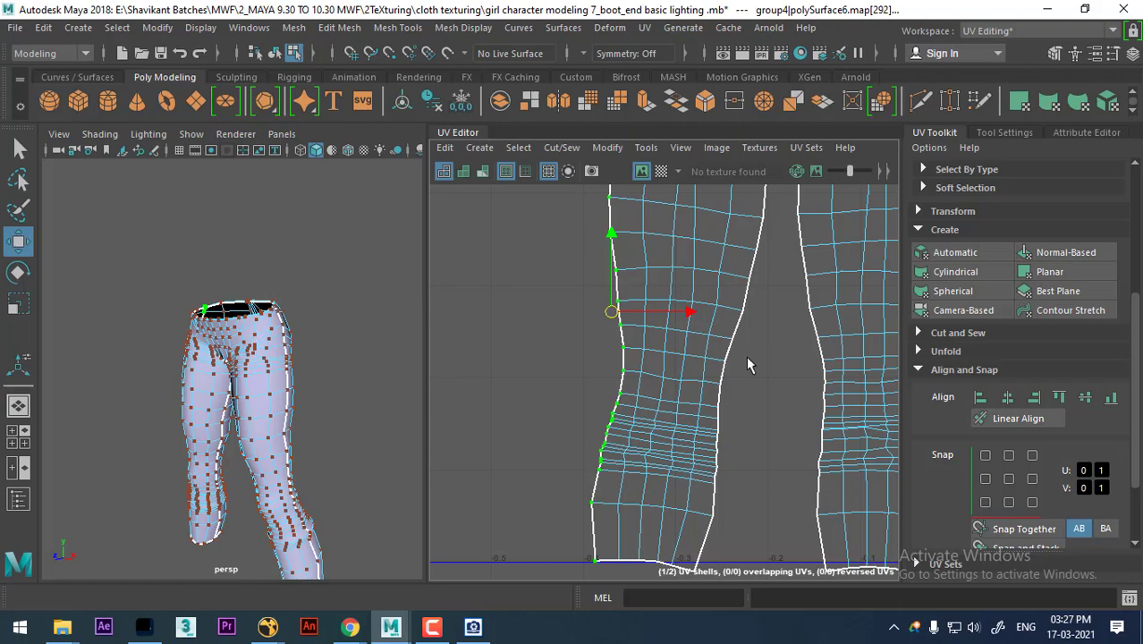
Step: Line up the left leg's outer-edge UVs vertically with Align Left (minU)
key(ctrl+space)
mouse_move(596, 304)
alt+middle_down()
mouse_move(632, 368)
mouse_move(627, 558)
alt+middle_up()
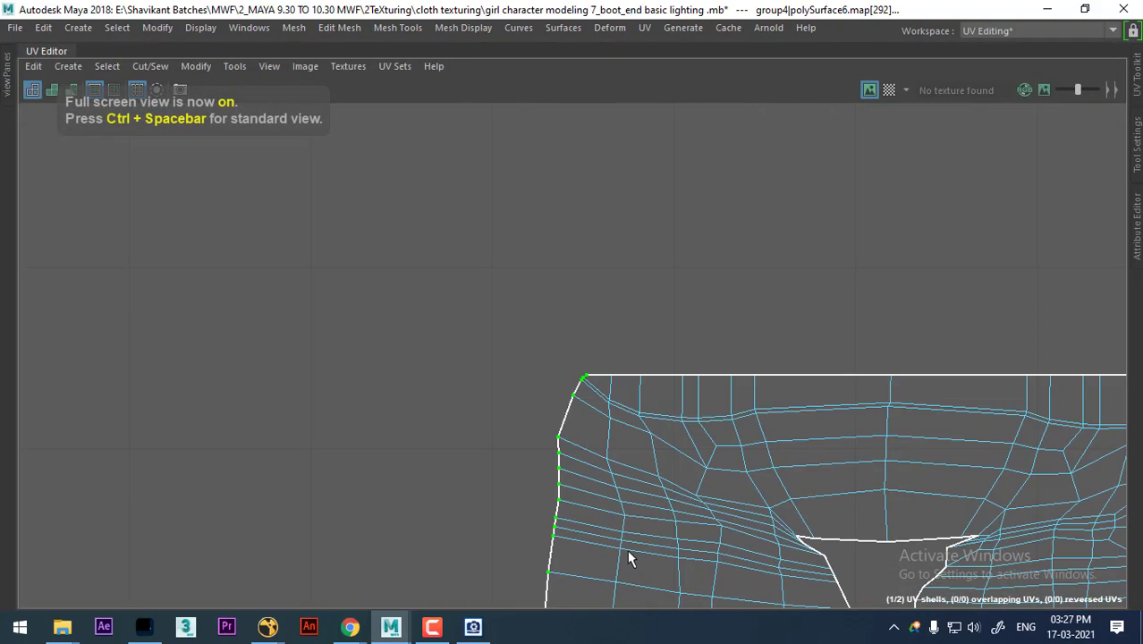
scroll(656, 534, up, 1)
scroll(873, 388, up, 3)
scroll(637, 472, up, 2)
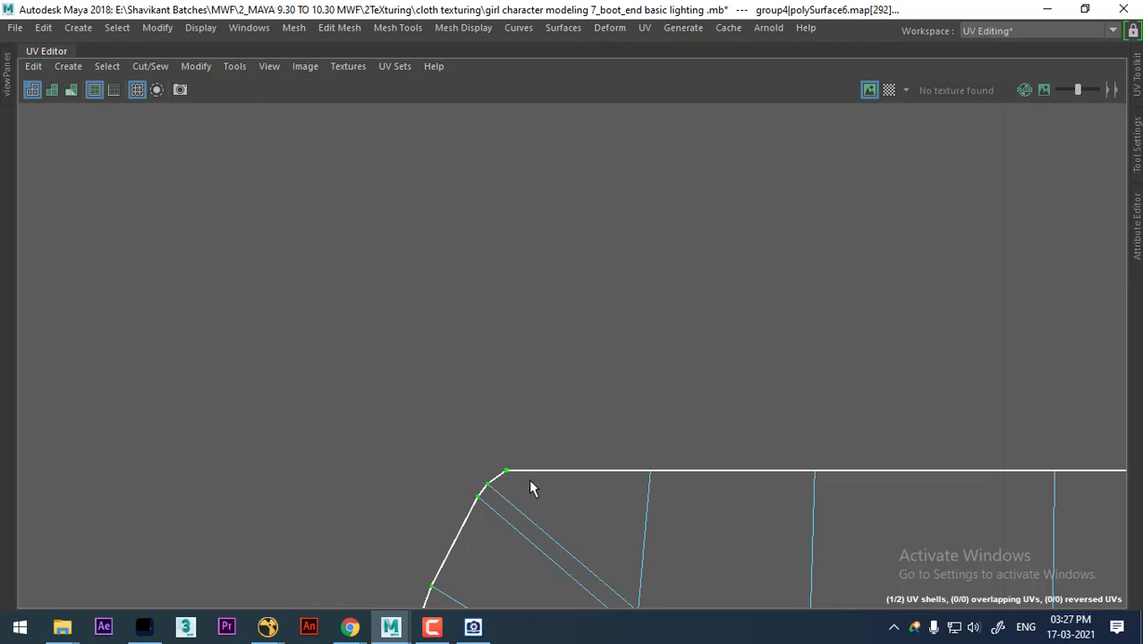
scroll(765, 521, down, 3)
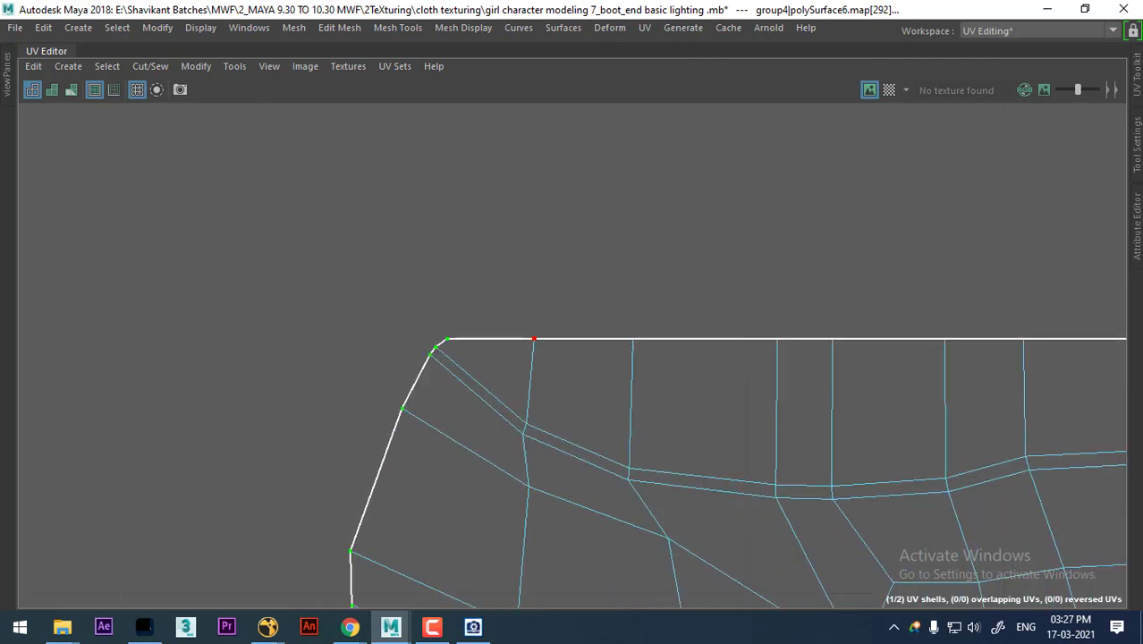
click(1137, 81)
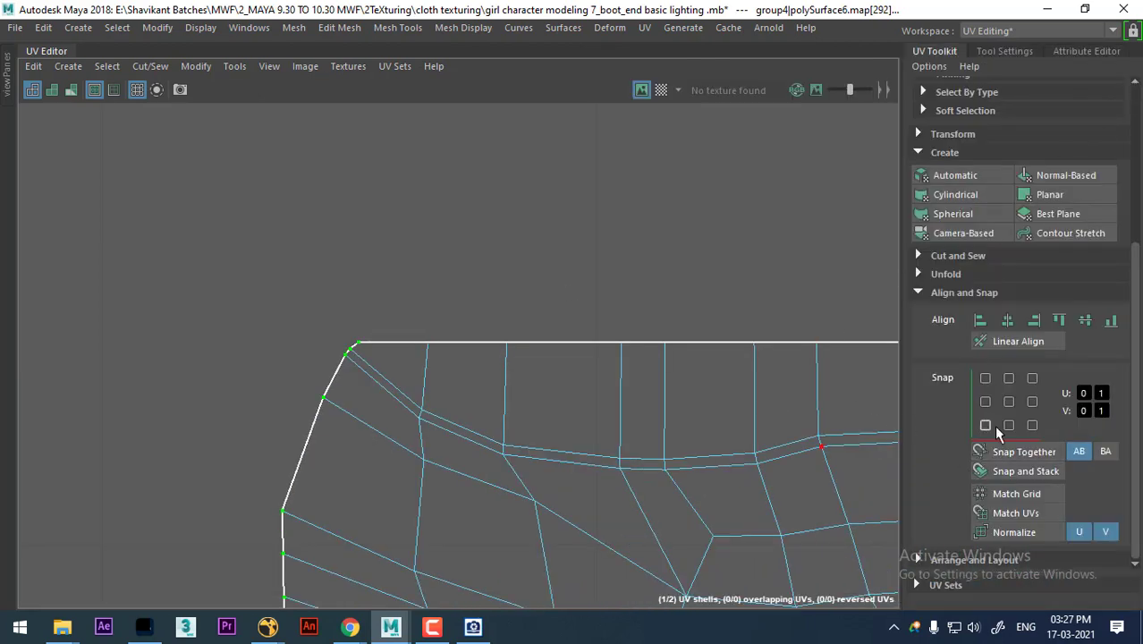
click(978, 320)
scroll(505, 462, down, 2)
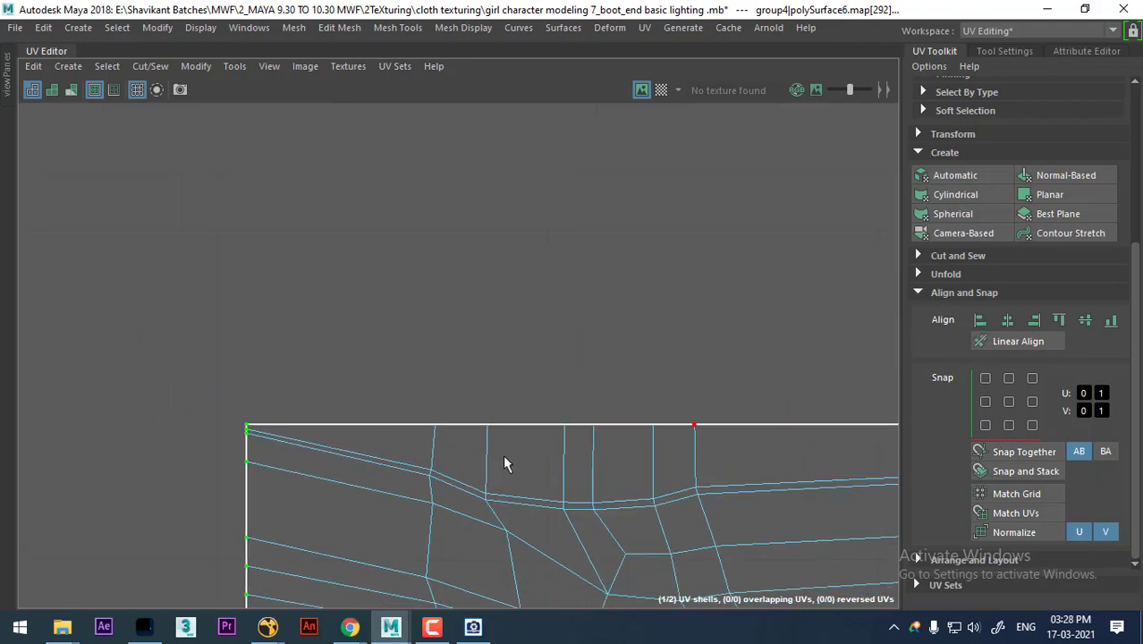
scroll(449, 307, down, 2)
mouse_move(432, 283)
alt+middle_down()
mouse_move(424, 230)
mouse_move(535, 198)
alt+middle_up()
scroll(537, 233, down, 2)
scroll(553, 276, down, 2)
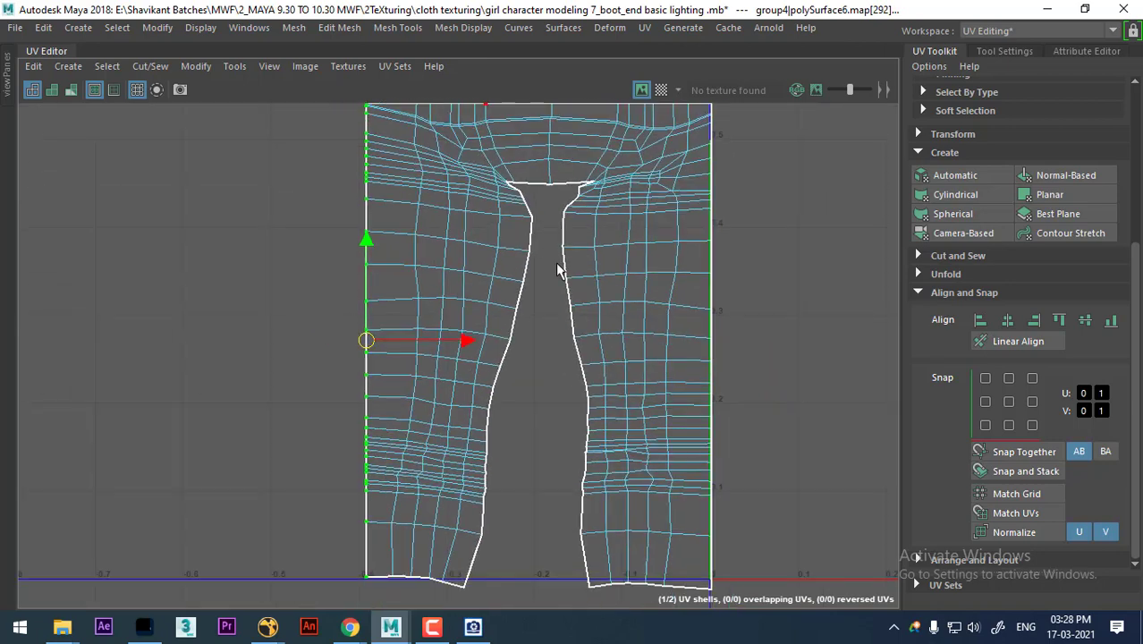
scroll(582, 338, down, 1)
scroll(559, 314, down, 2)
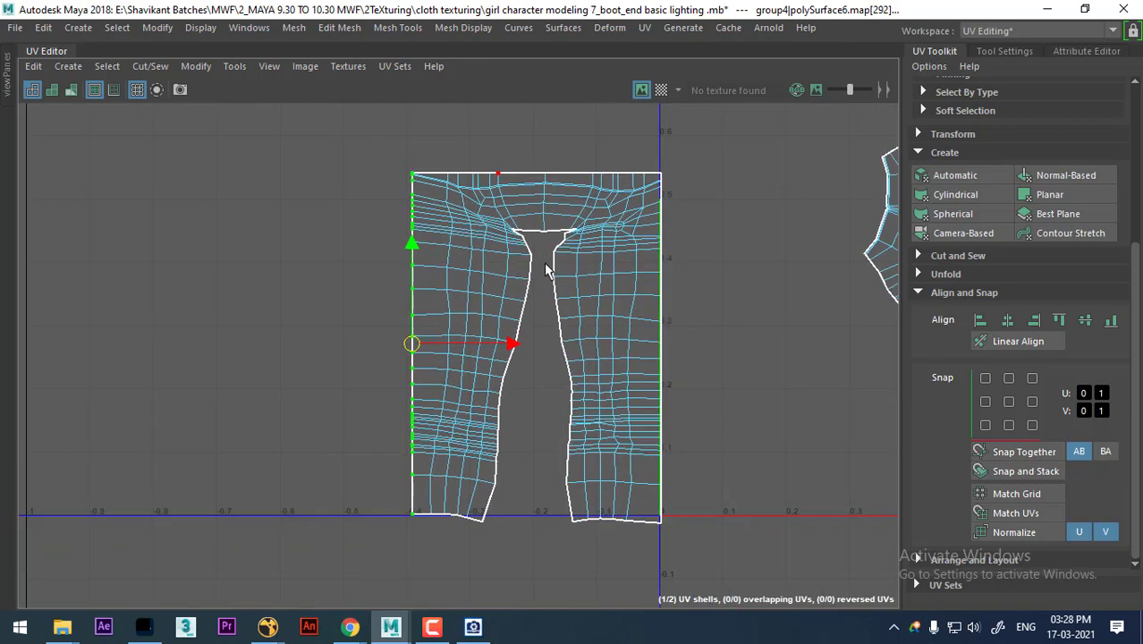
Step: Convert to the shell border and deselect the top, right, left and corner UVs
ctrl+right_drag(548, 260, 483, 288)
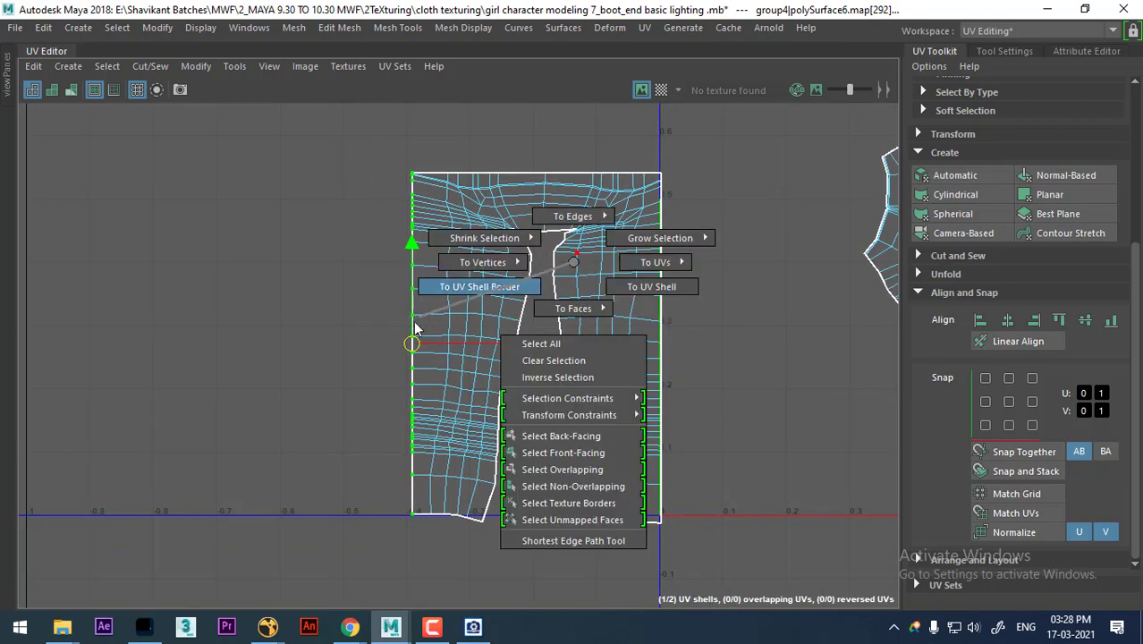
mouse_move(371, 152)
ctrl+mouse_down()
mouse_move(693, 183)
mouse_move(623, 474)
ctrl+mouse_up()
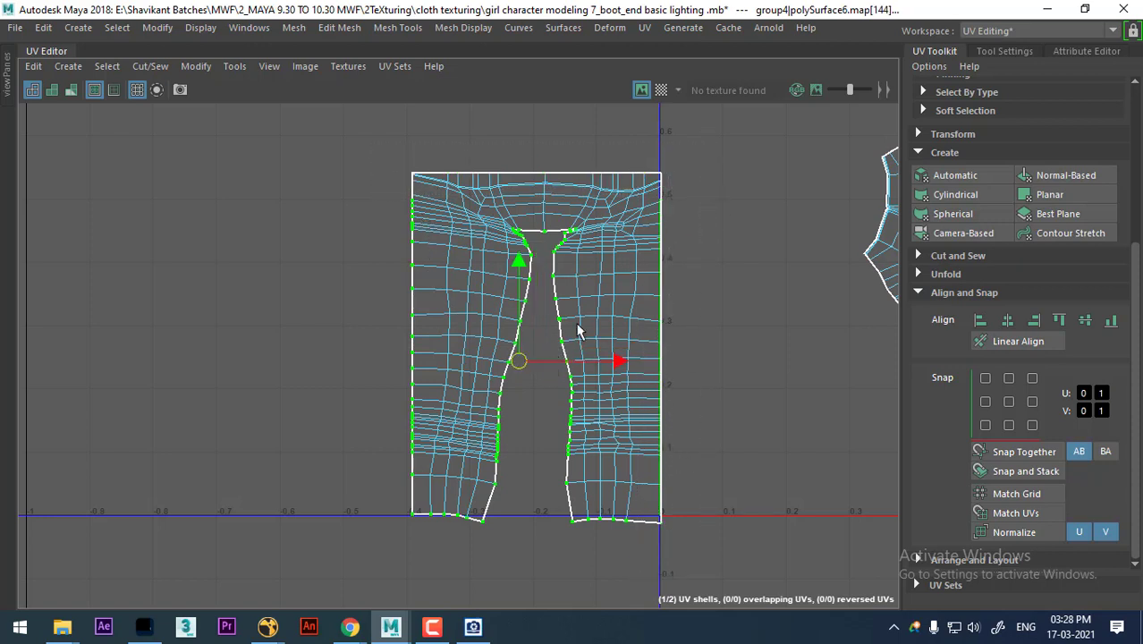
mouse_move(362, 190)
ctrl+mouse_down()
mouse_move(446, 575)
mouse_move(461, 540)
ctrl+mouse_up()
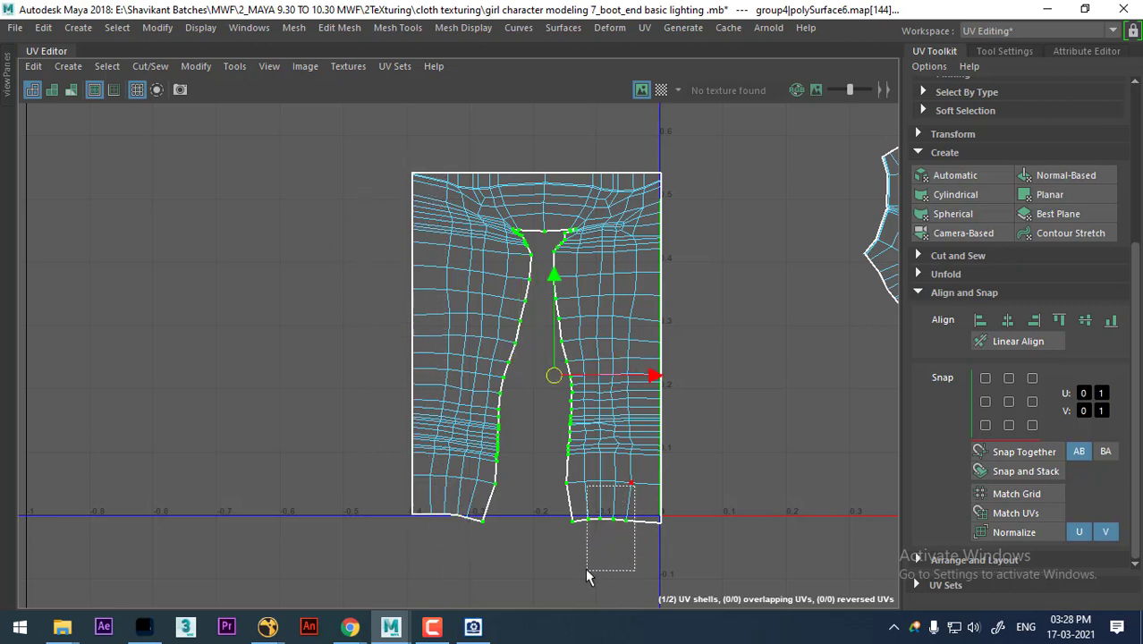
ctrl+drag(586, 576, 599, 571)
scroll(592, 423, up, 2)
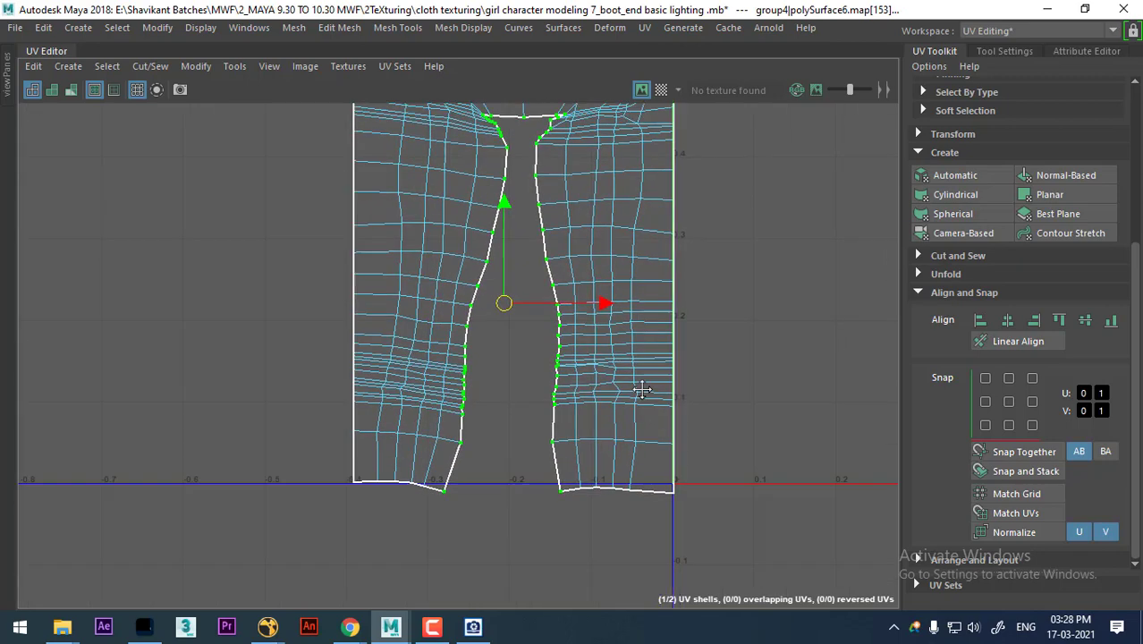
scroll(638, 388, up, 2)
scroll(454, 347, up, 2)
Step: Flatten each leg's bottom hem with Align Bottom (minV), then reselect both legs' border
drag(168, 461, 402, 531)
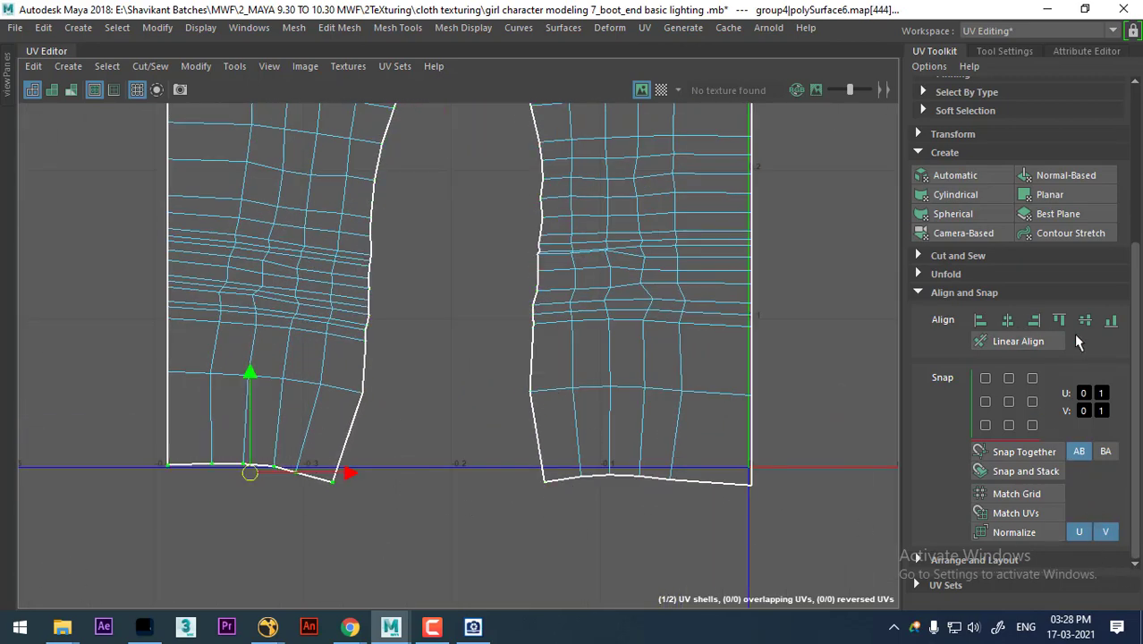
click(1112, 322)
drag(854, 458, 532, 566)
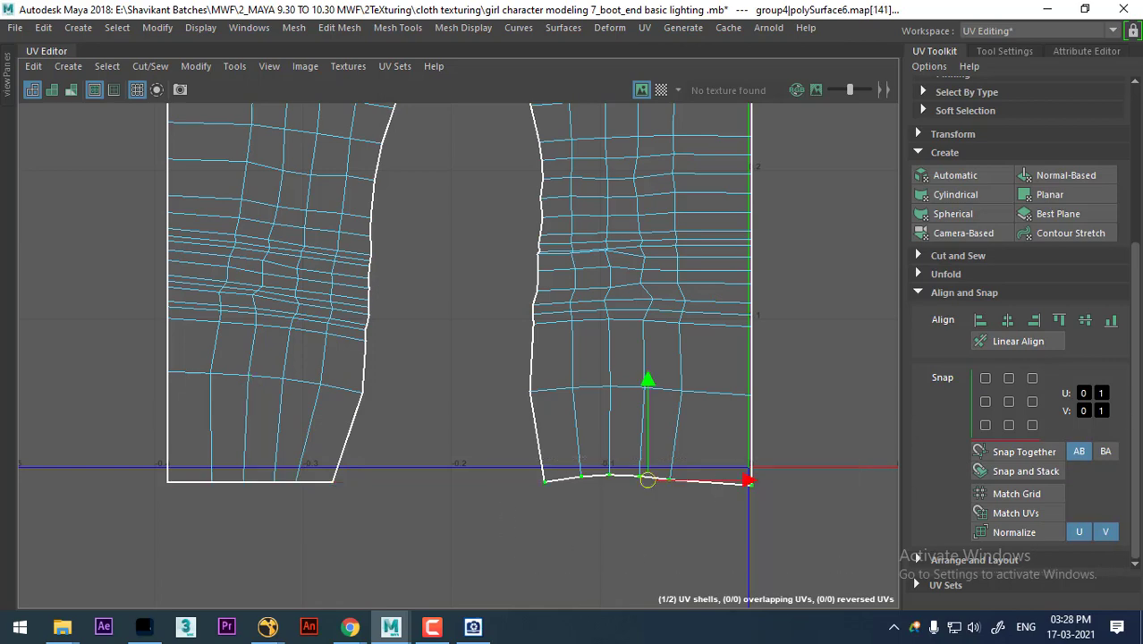
click(1111, 322)
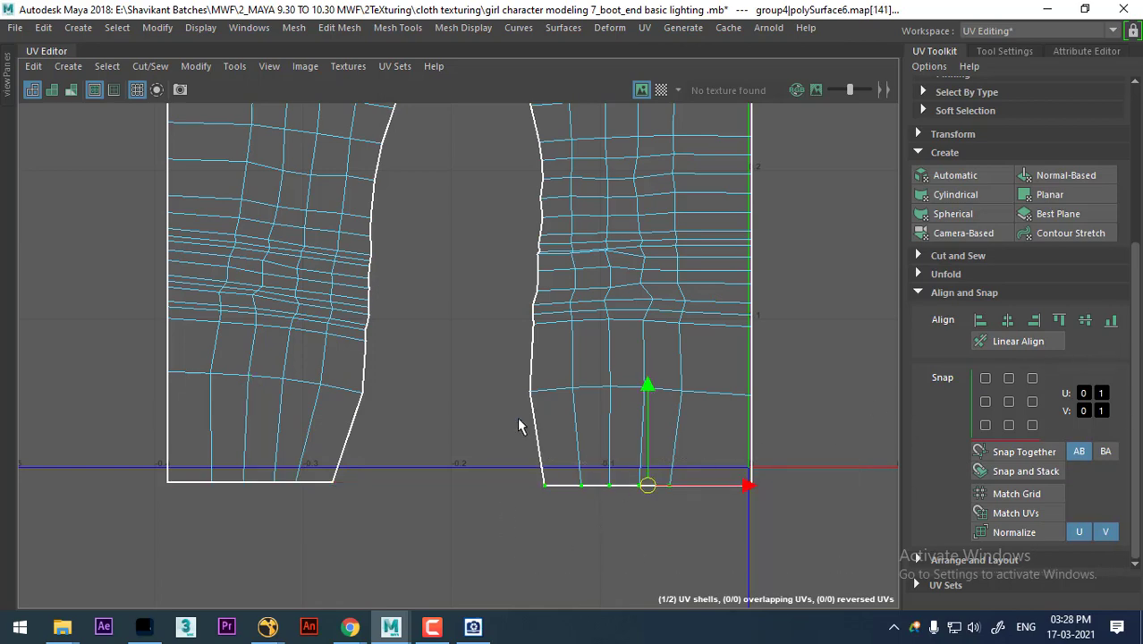
ctrl+right_drag(517, 419, 423, 383)
Step: Trim the border selection down to only the inner crotch seam UVs
scroll(490, 516, down, 3)
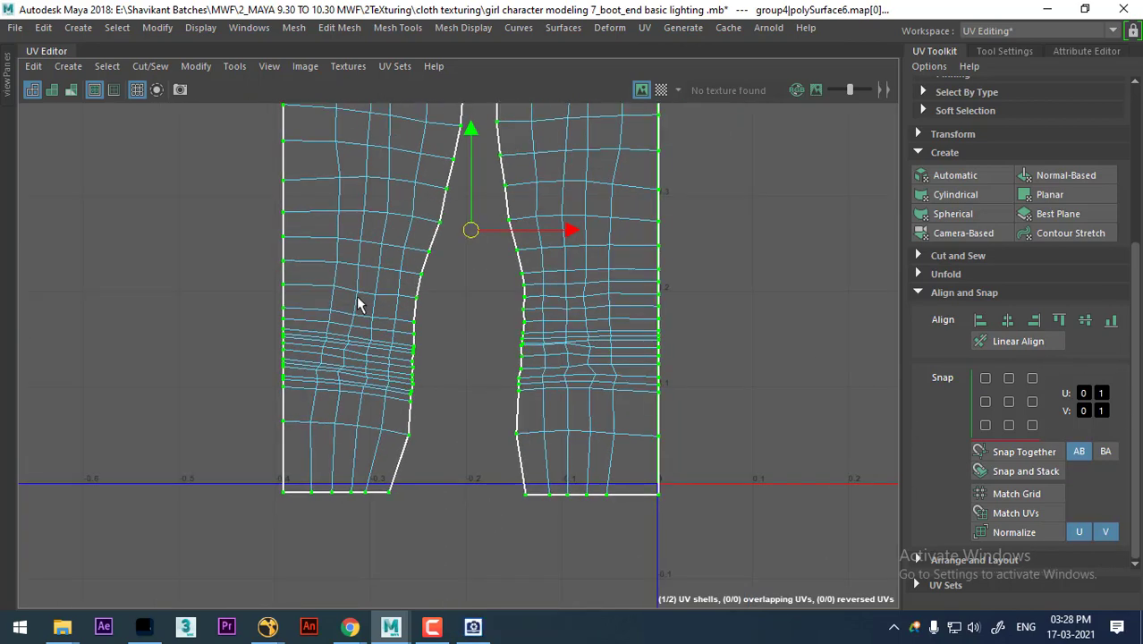
scroll(390, 264, down, 1)
ctrl+drag(331, 157, 654, 239)
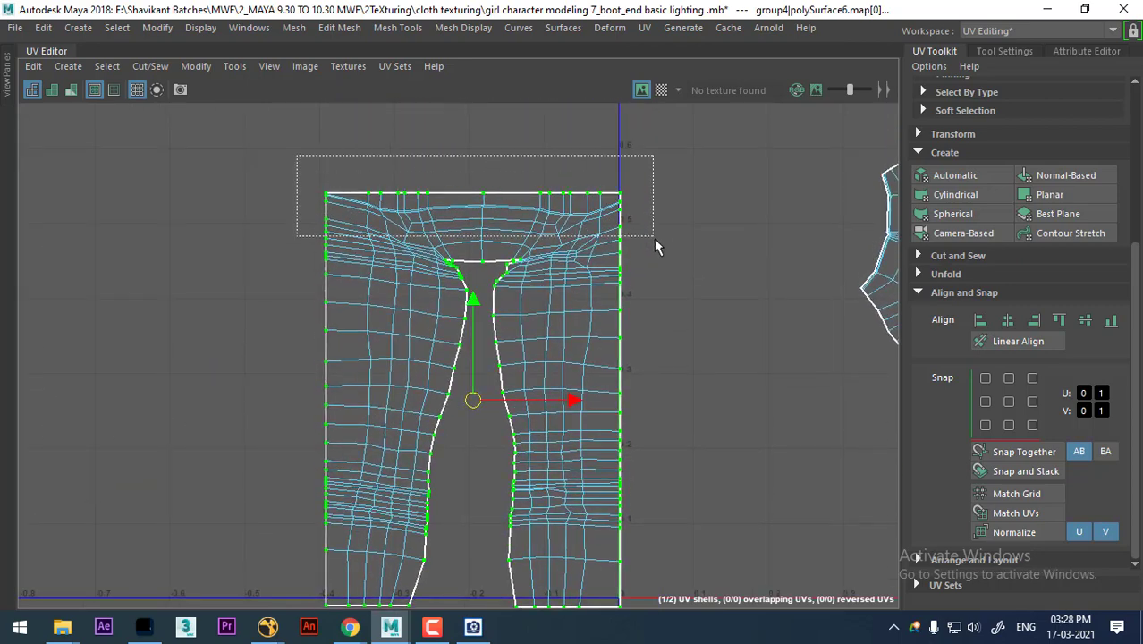
ctrl+drag(656, 159, 613, 599)
alt+middle_drag(638, 543, 655, 482)
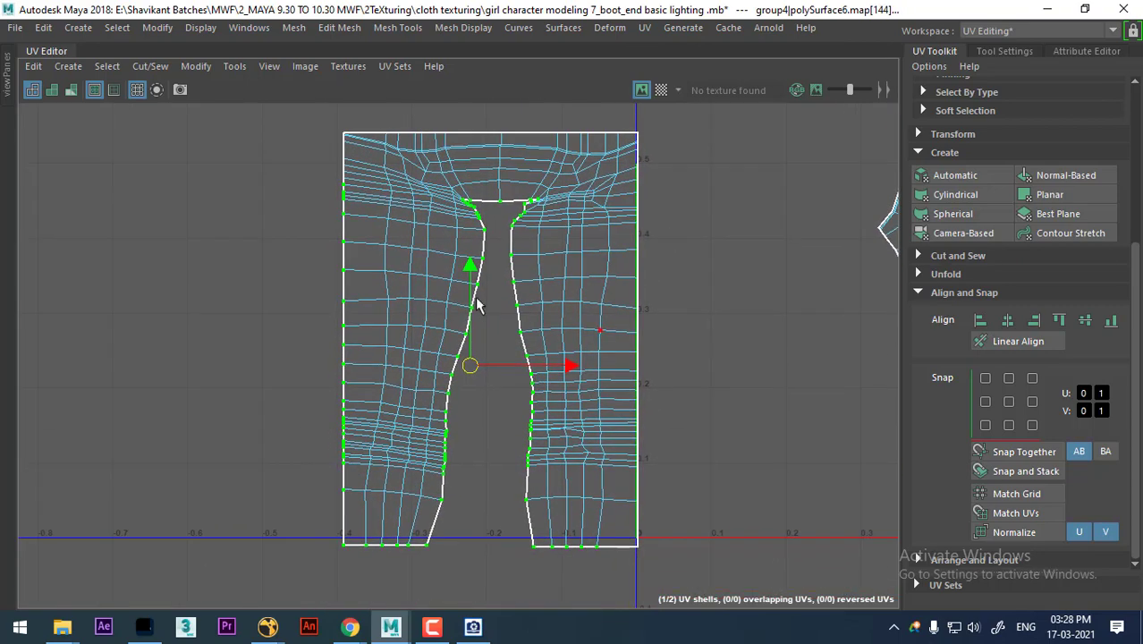
ctrl+drag(331, 307, 338, 572)
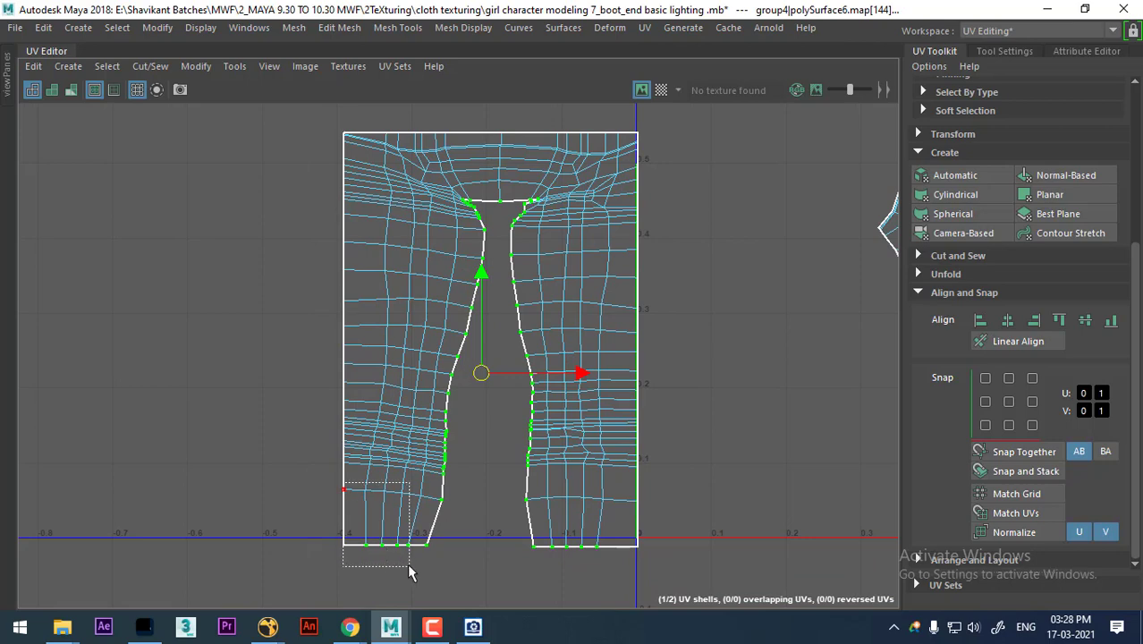
ctrl+drag(408, 573, 410, 569)
ctrl+drag(544, 586, 544, 583)
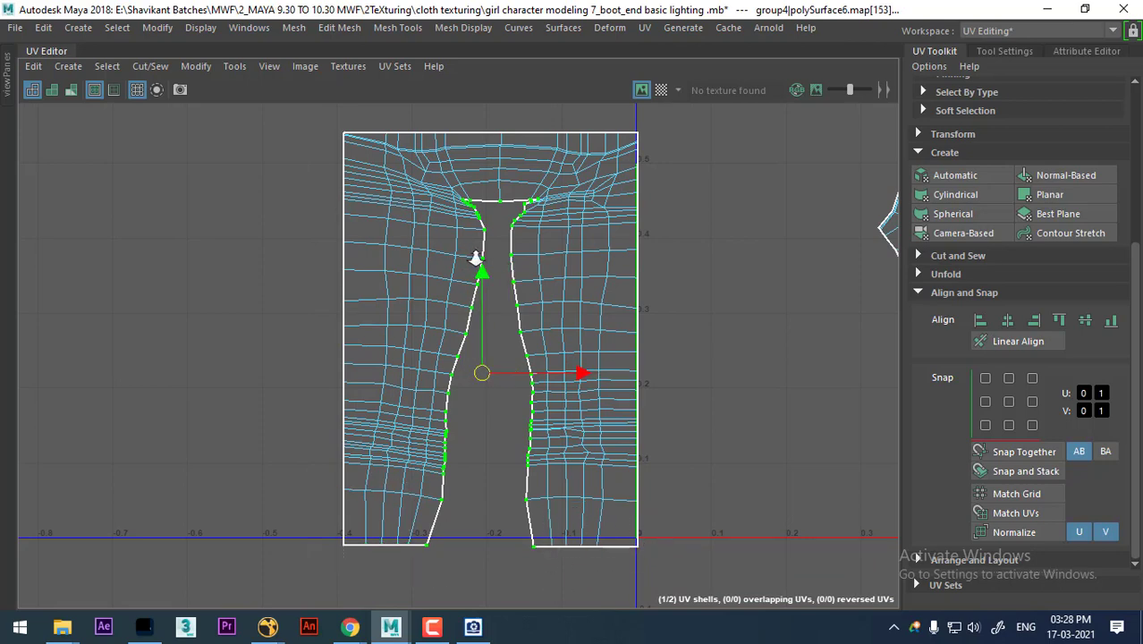
scroll(460, 231, up, 1)
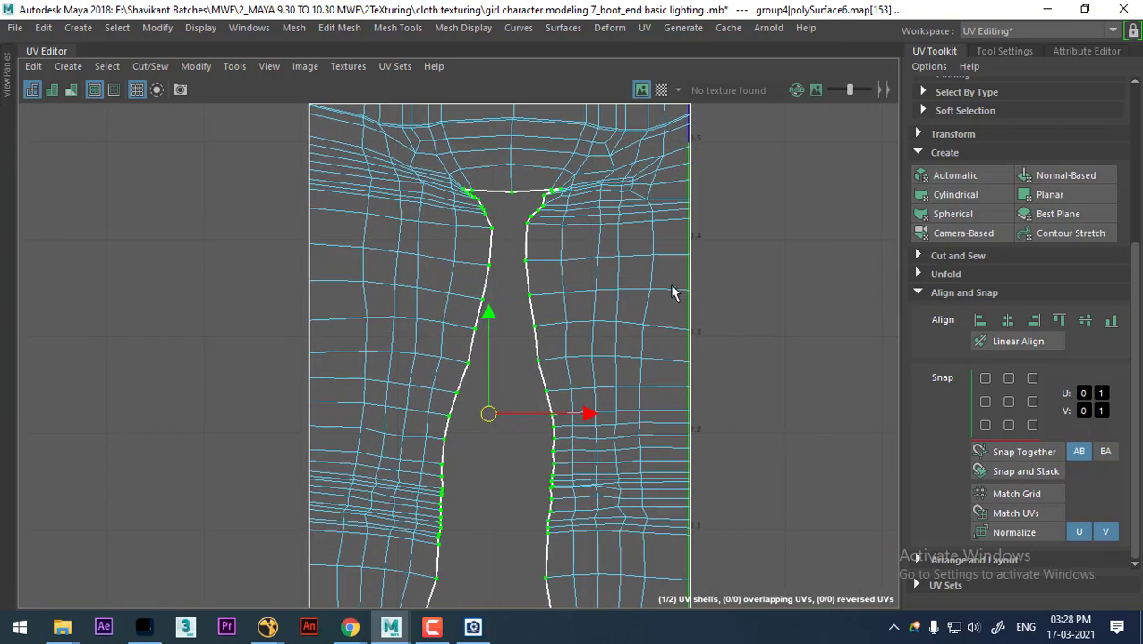
Step: Try Align U center on the seam, undo it, and switch to edge selection
click(1007, 323)
scroll(626, 358, up, 1)
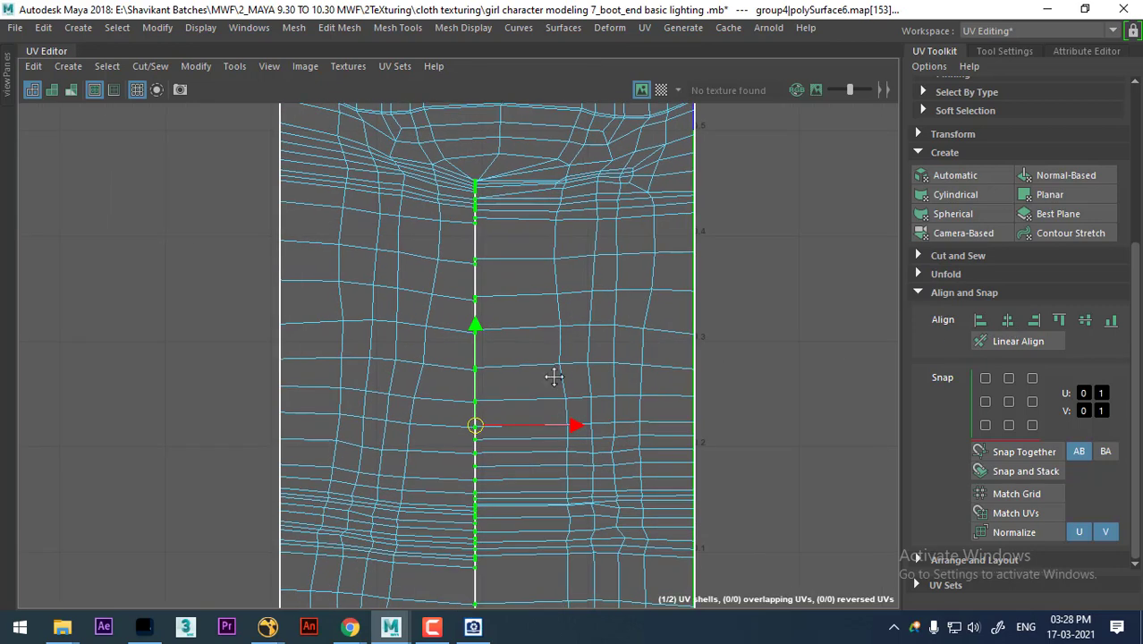
alt+middle_drag(553, 375, 597, 472)
key(ctrl+z)
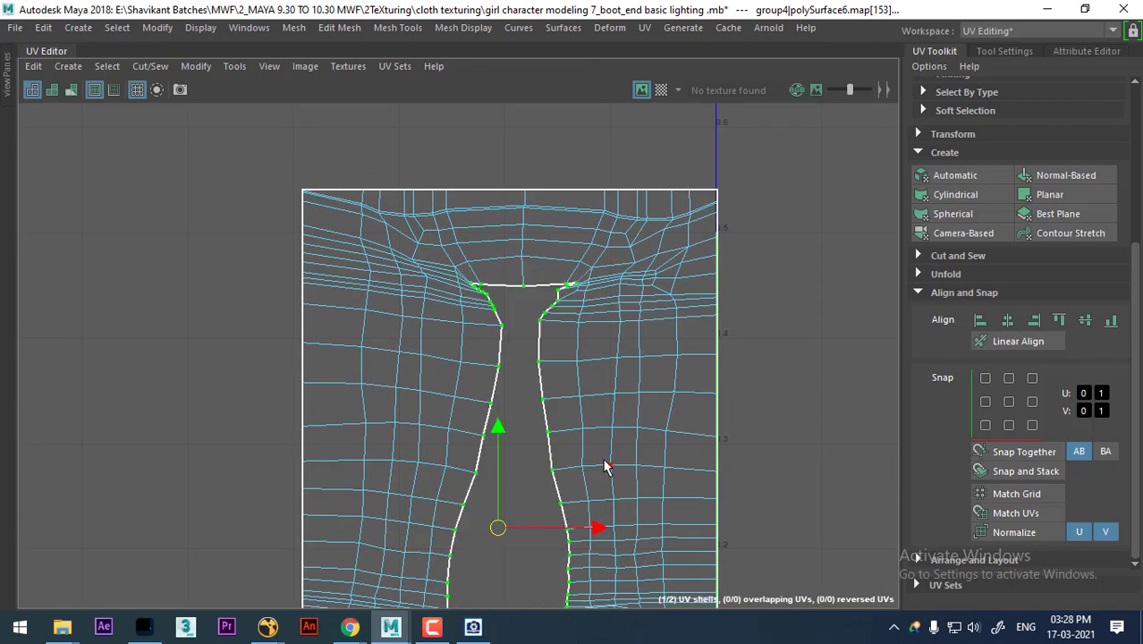
alt+middle_drag(562, 384, 526, 342)
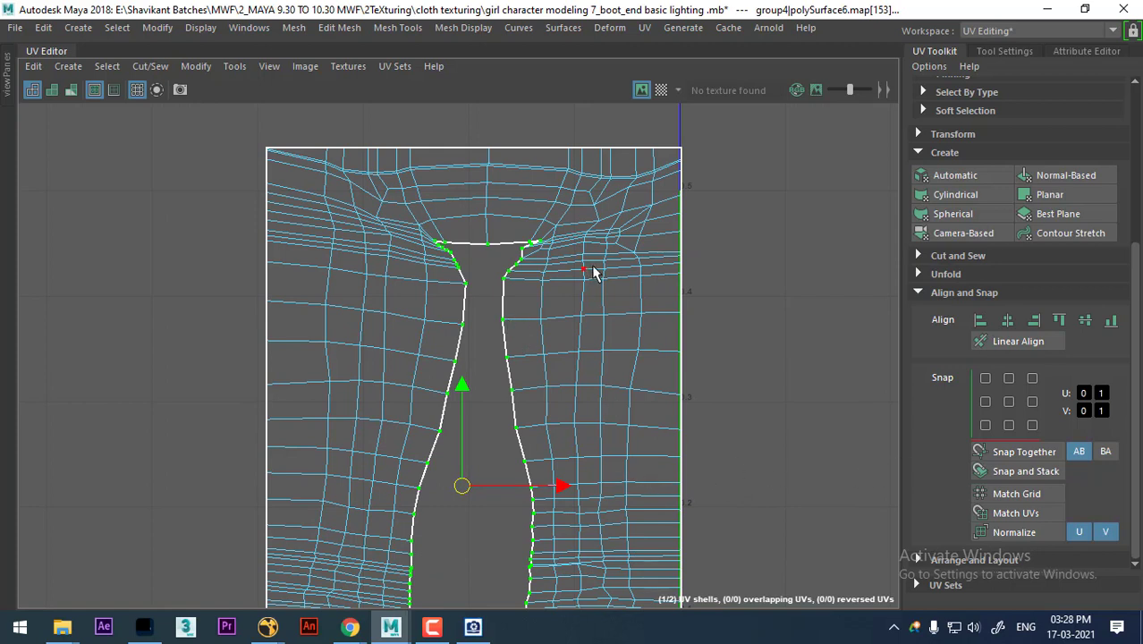
right_drag(599, 282, 721, 150)
right_drag(533, 190, 529, 137)
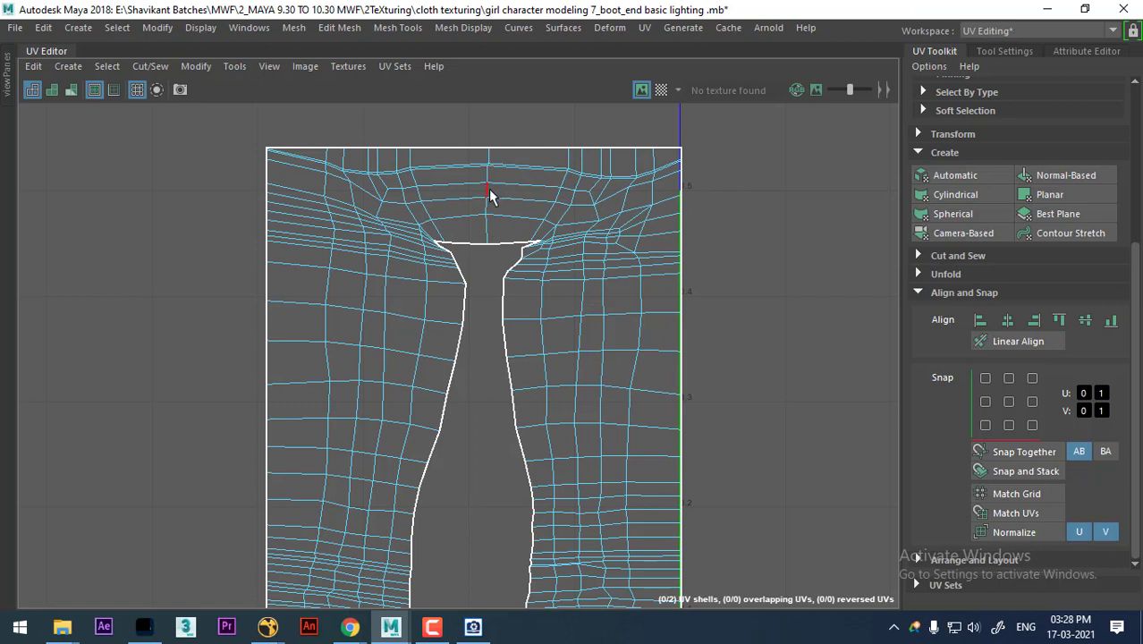
Step: Straighten the whole jeans shell's borders with Straighten Shell from the UV Toolkit Unfold section
click(485, 191)
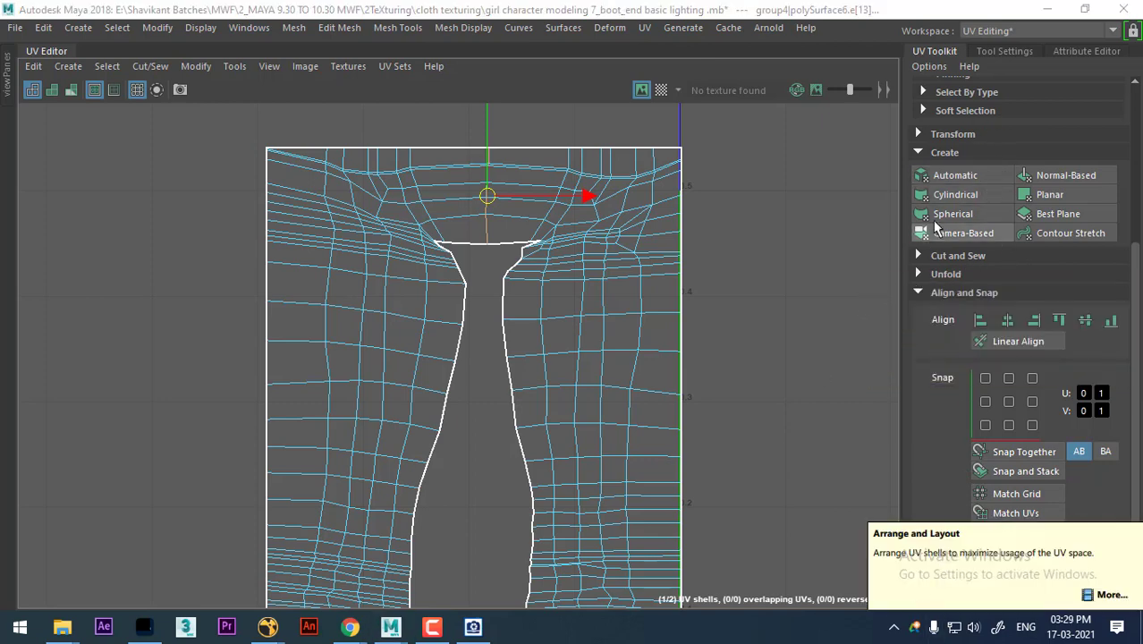
click(999, 258)
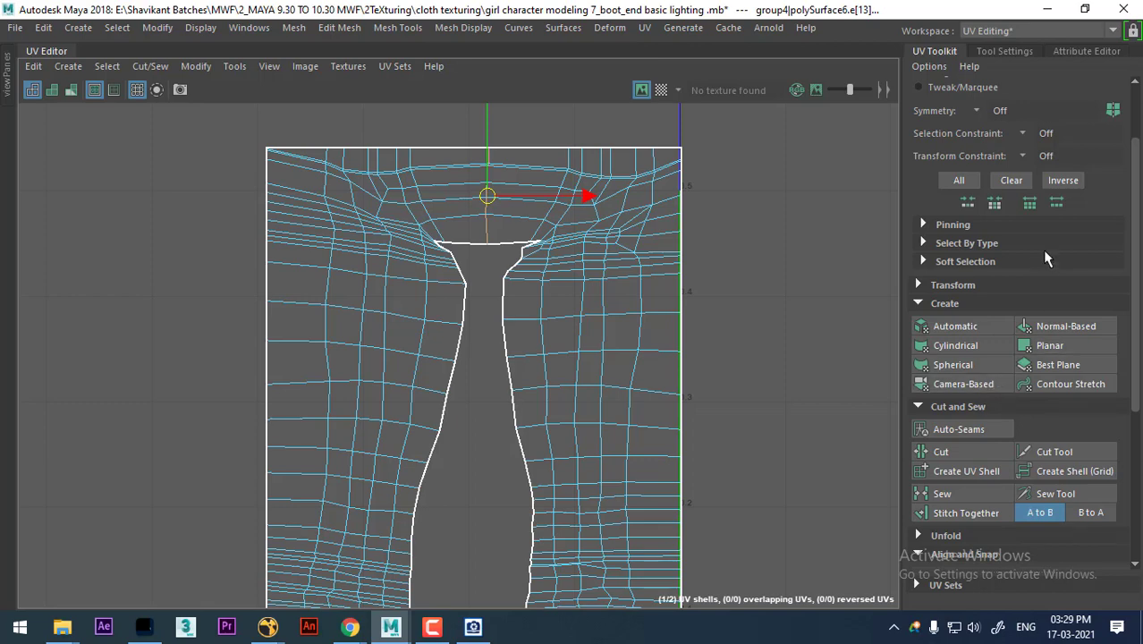
scroll(966, 393, down, 3)
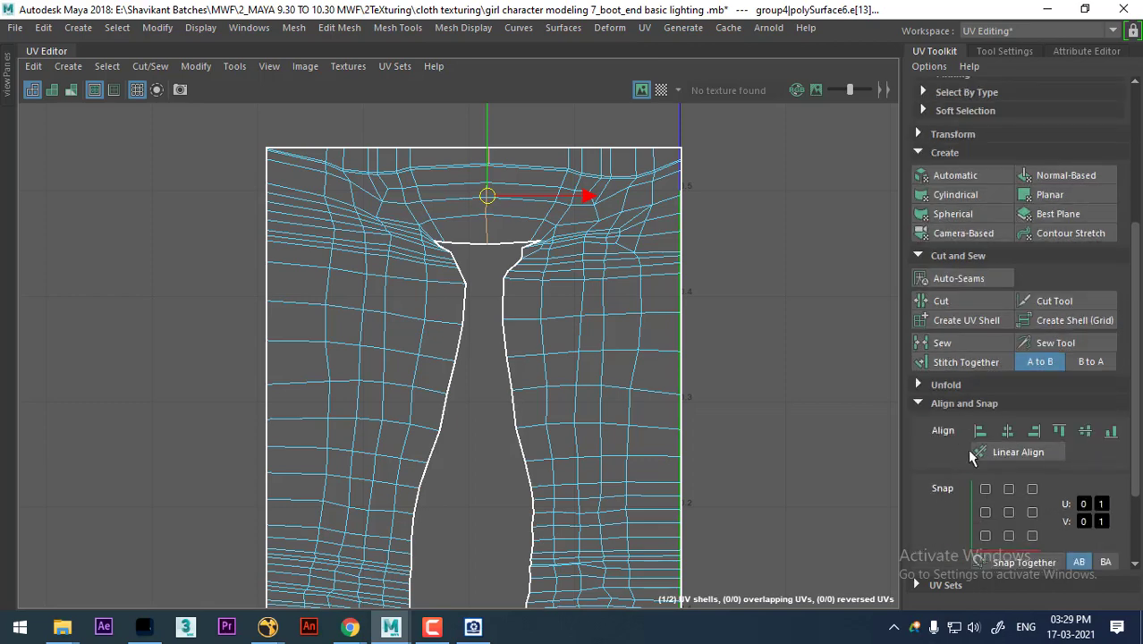
click(987, 387)
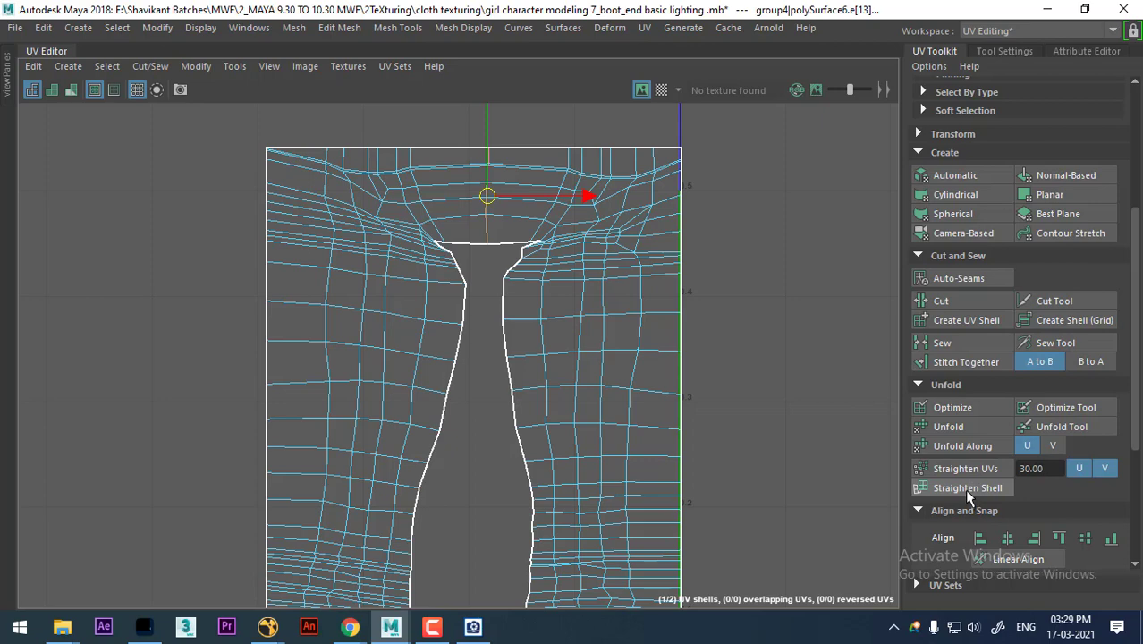
click(964, 488)
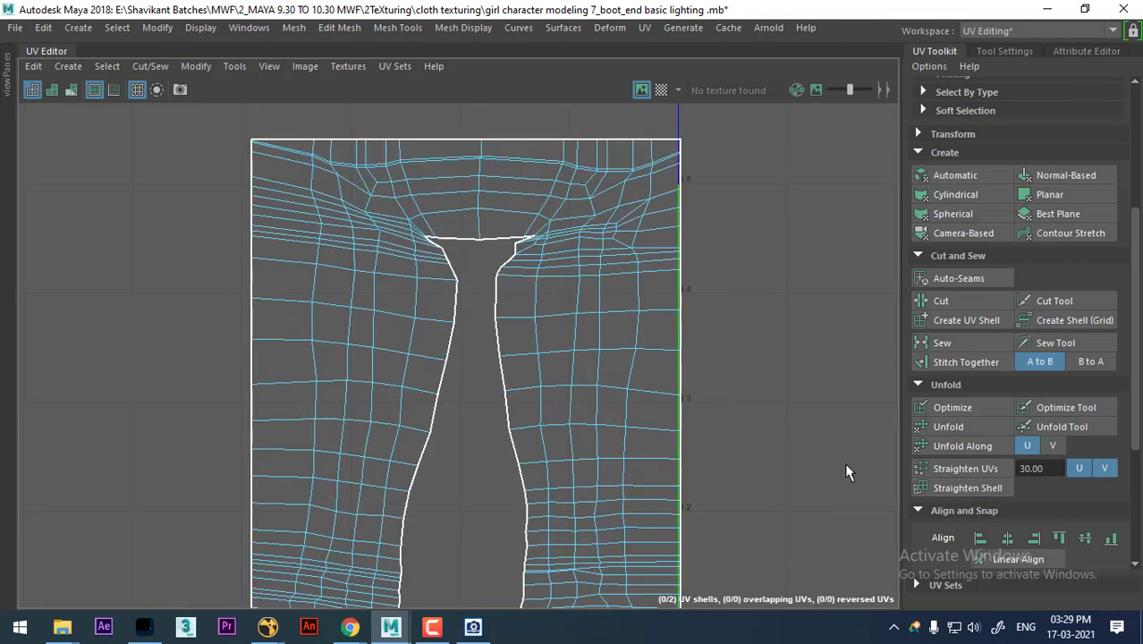
Step: Select the jeans shell's entire outer border by double-clicking a waistband border edge
click(475, 178)
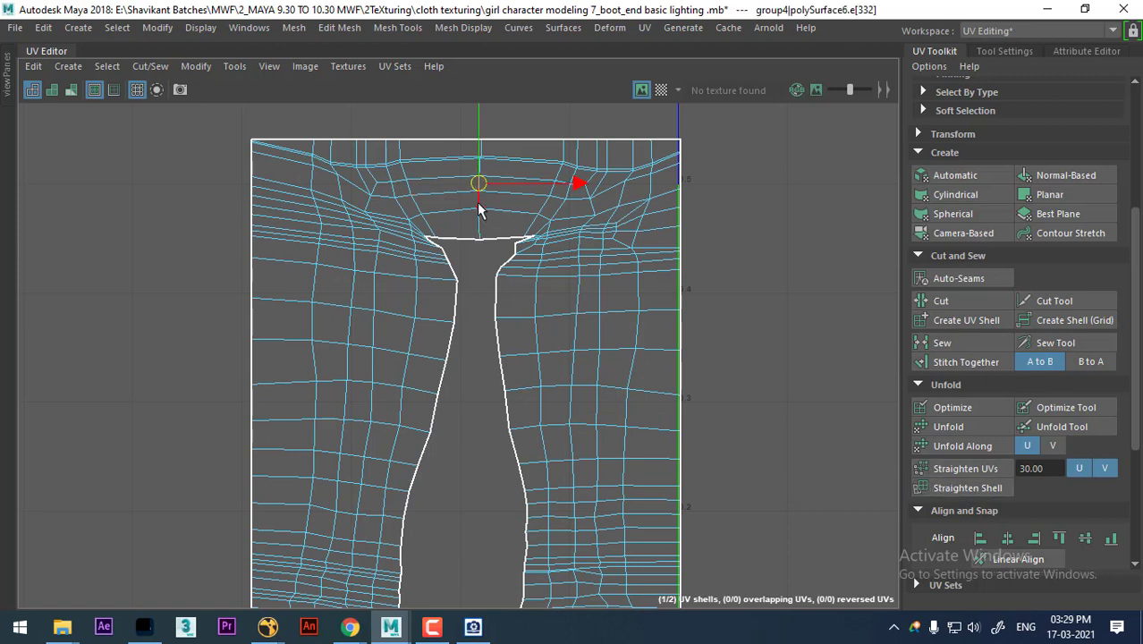
click(478, 208)
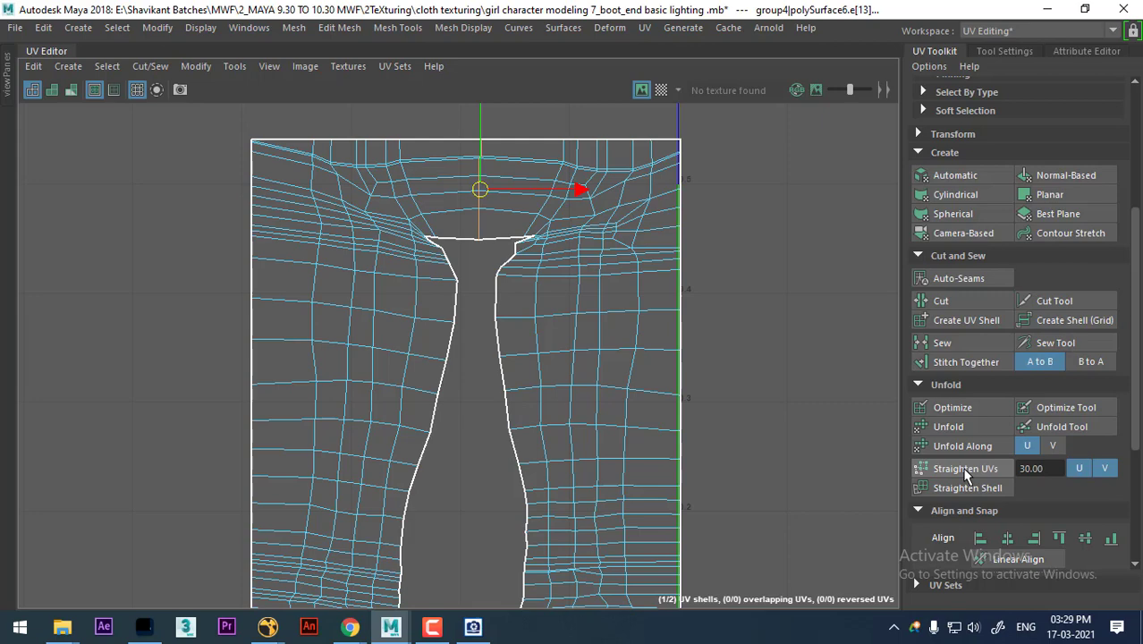
scroll(572, 522, down, 3)
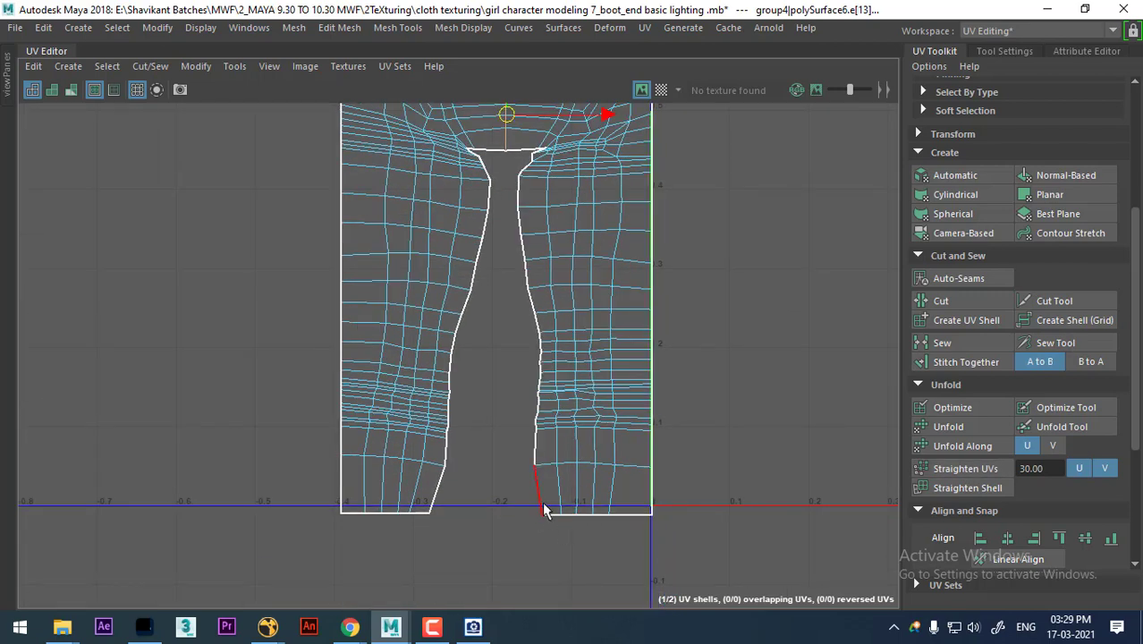
double_click(542, 501)
scroll(592, 358, down, 1)
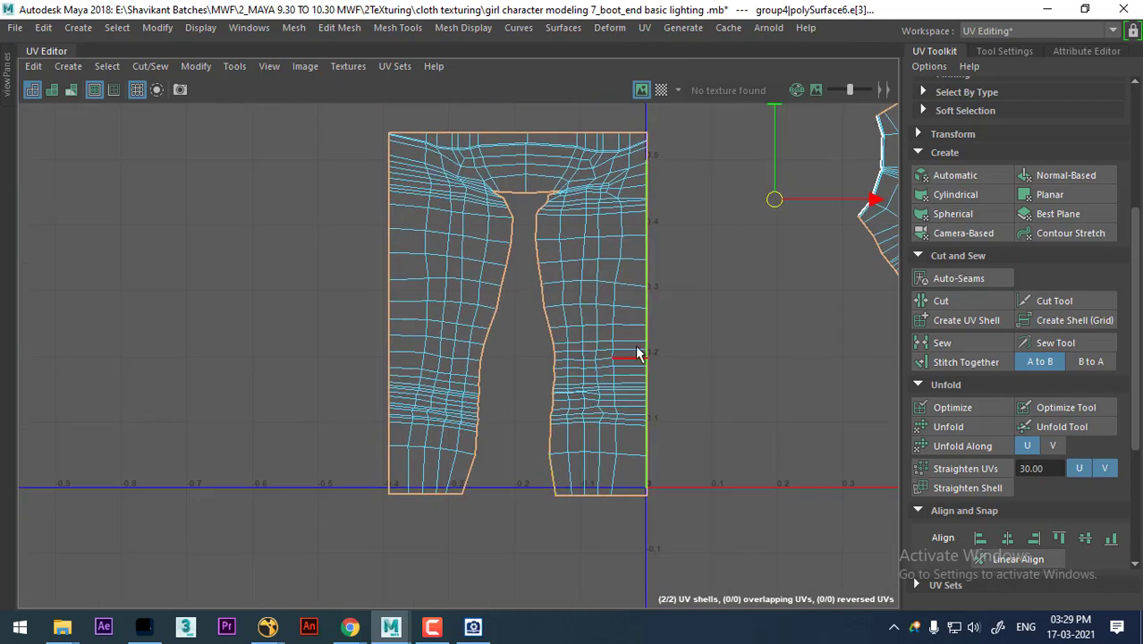
Step: Convert the border to UVs and deselect top, side and other-shell UVs, keeping only the inner crotch seam
ctrl+right_drag(599, 290, 840, 264)
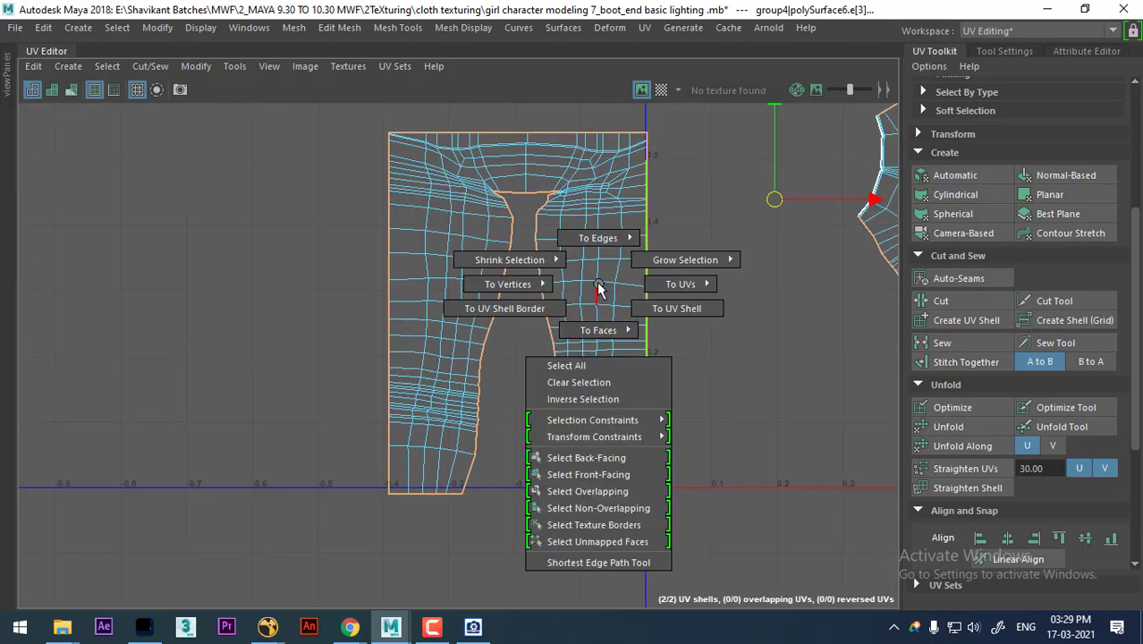
mouse_move(702, 122)
ctrl+mouse_down()
mouse_move(391, 176)
mouse_move(421, 565)
ctrl+mouse_up()
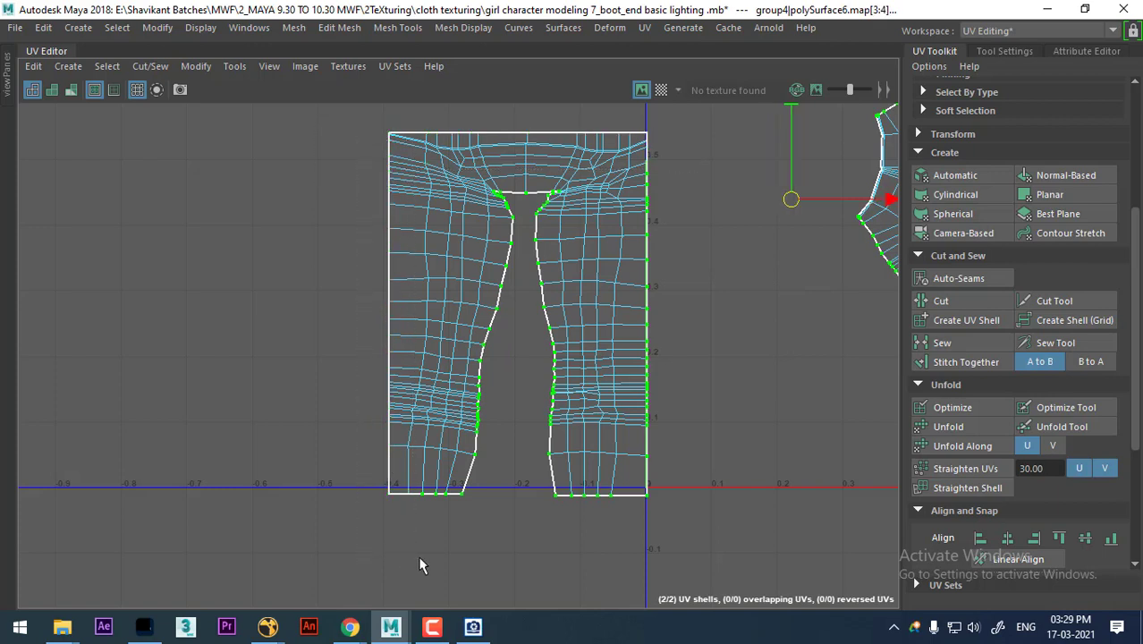
mouse_move(665, 258)
ctrl+mouse_down()
mouse_move(619, 509)
mouse_move(562, 485)
ctrl+mouse_up()
ctrl+drag(438, 526, 447, 519)
scroll(458, 503, down, 3)
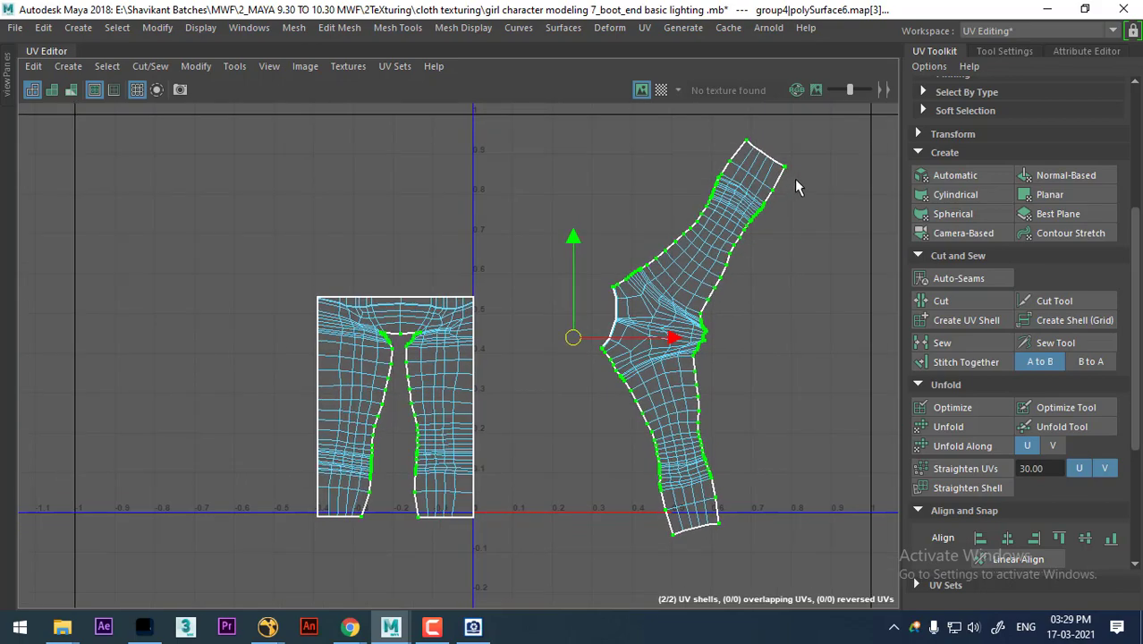
ctrl+drag(812, 148, 586, 573)
ctrl+drag(810, 222, 694, 104)
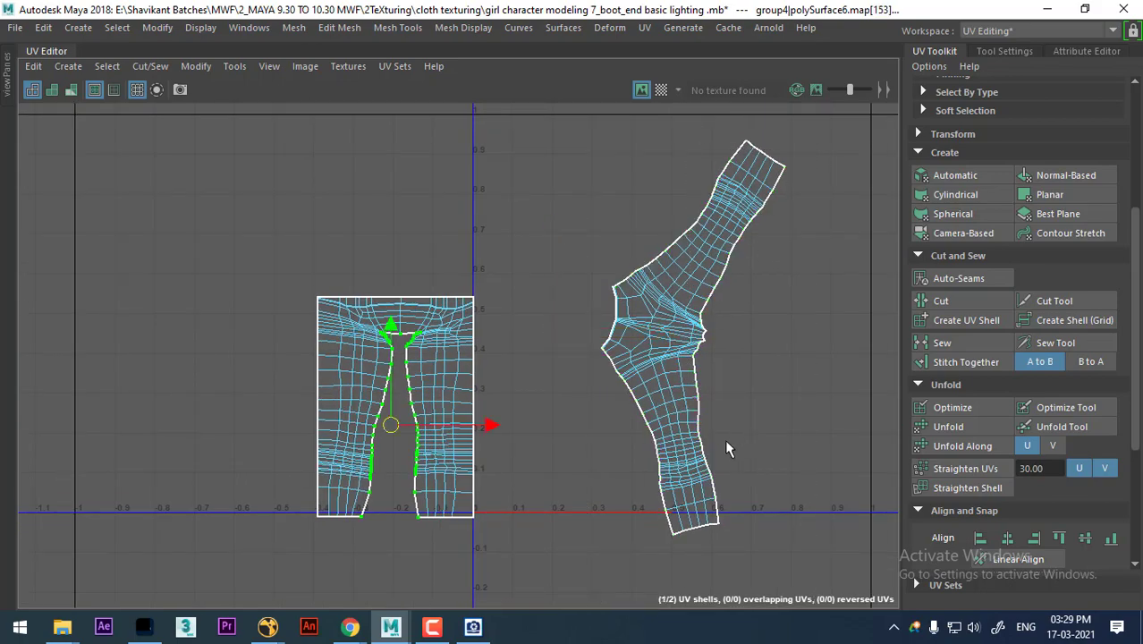
scroll(626, 384, up, 2)
scroll(523, 319, up, 1)
scroll(630, 393, up, 1)
scroll(850, 503, up, 1)
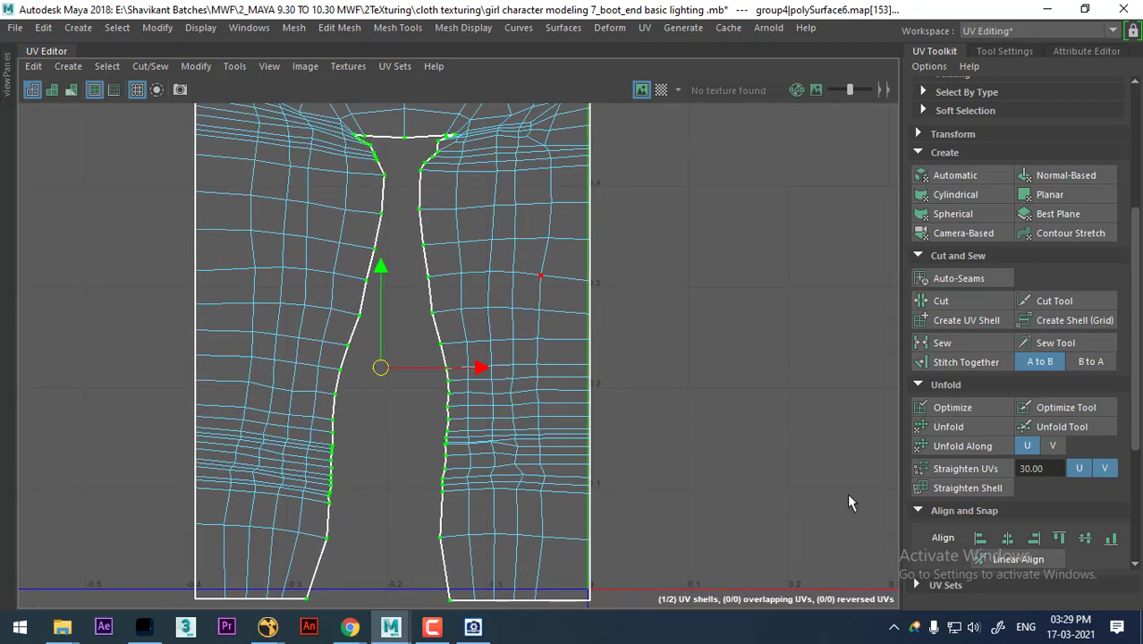
Step: Try Straighten UVs on the seam, then undo it because it flipped UVs
click(978, 472)
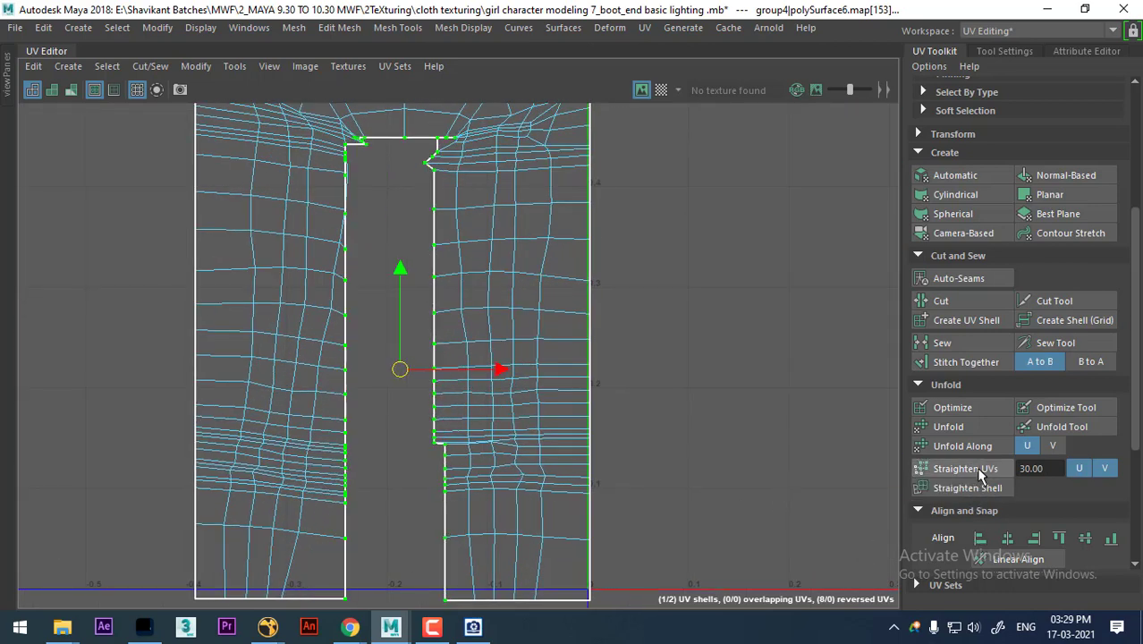
scroll(703, 546, down, 1)
key(ctrl+z)
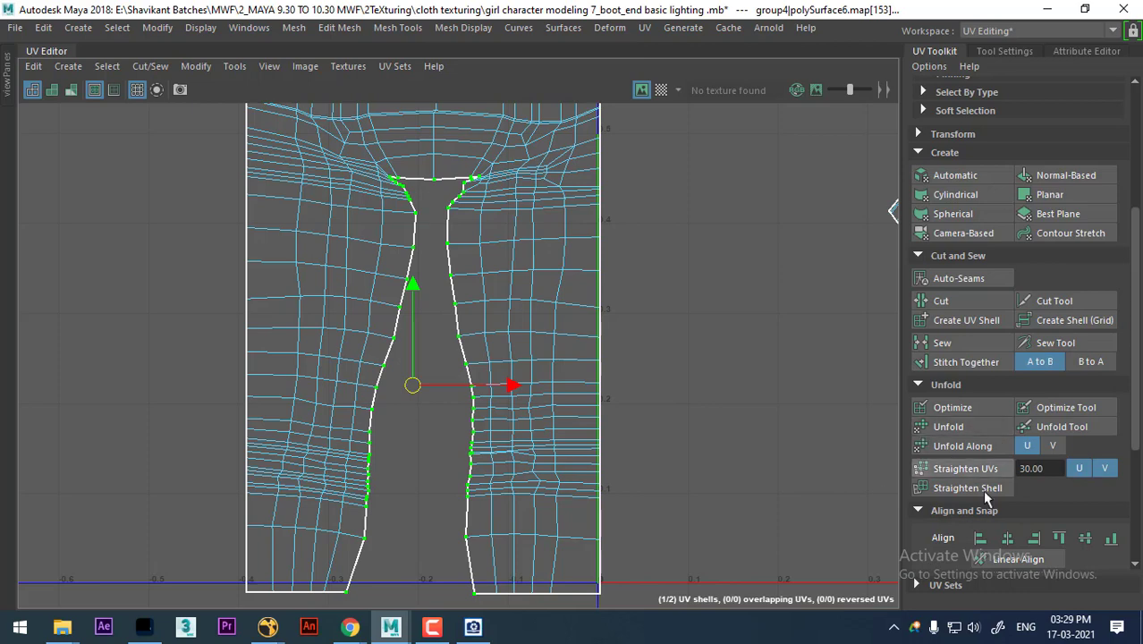
scroll(992, 500, down, 3)
scroll(1008, 510, down, 1)
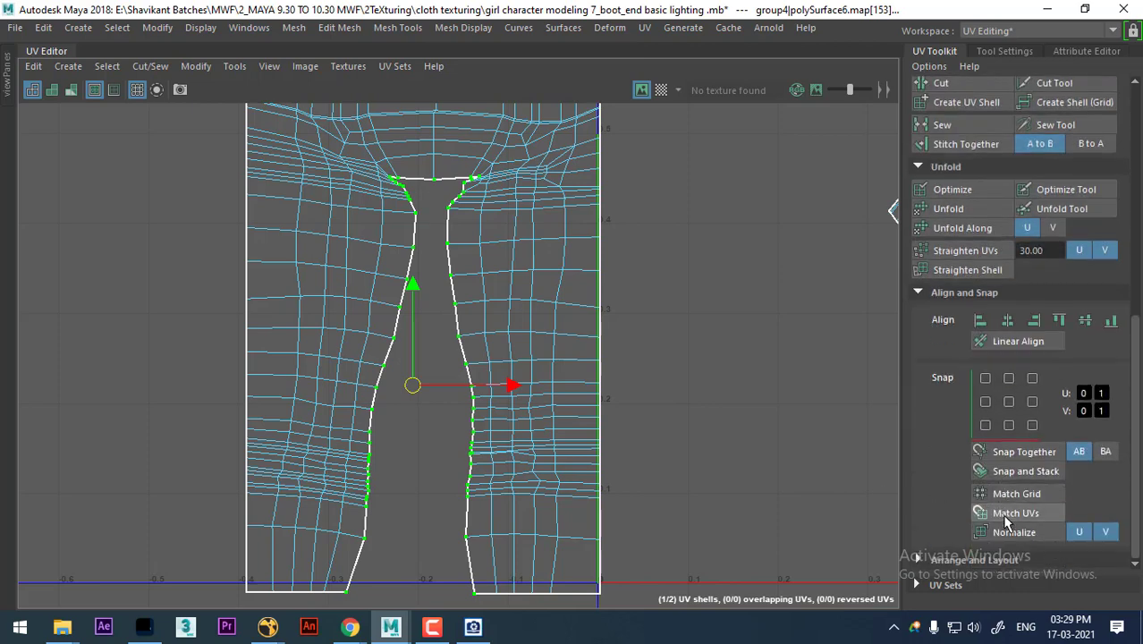
Step: Align the inner seam UVs, extended up to the waistband, into one straight vertical U column
click(1007, 320)
scroll(624, 386, down, 2)
scroll(494, 243, up, 1)
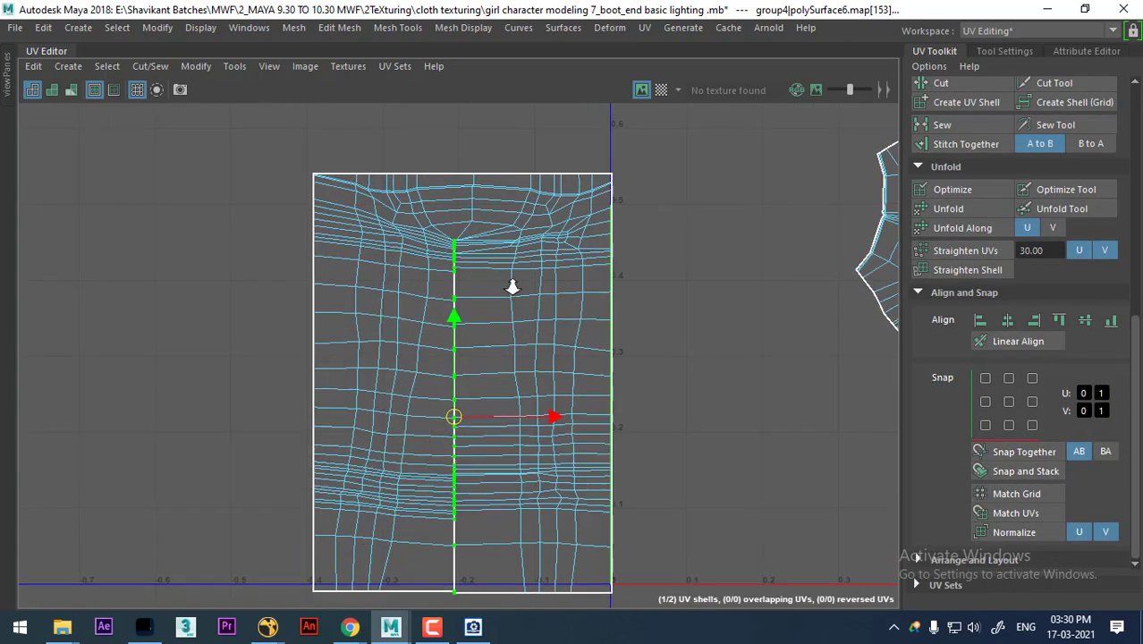
scroll(510, 286, up, 1)
scroll(496, 175, down, 1)
scroll(498, 211, down, 1)
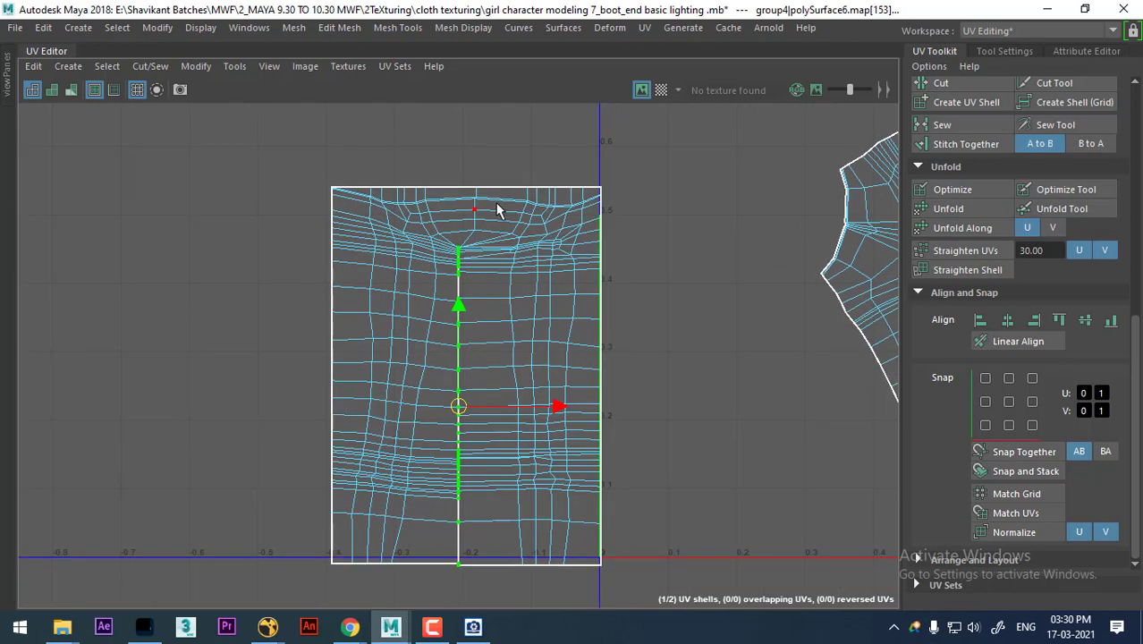
shift+double_click(456, 564)
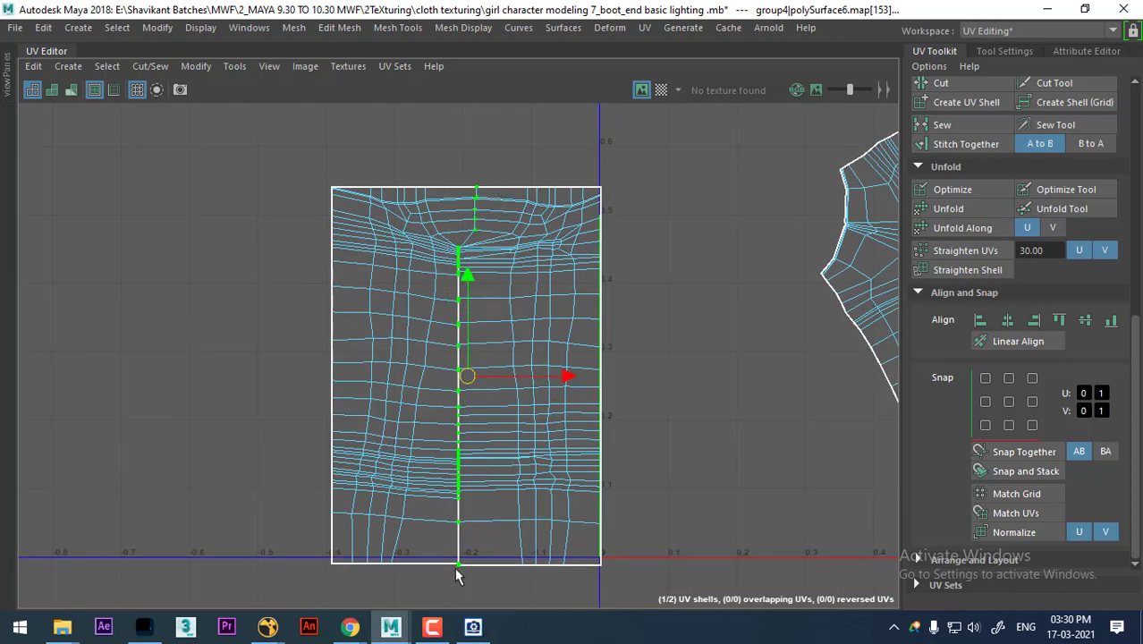
click(1008, 321)
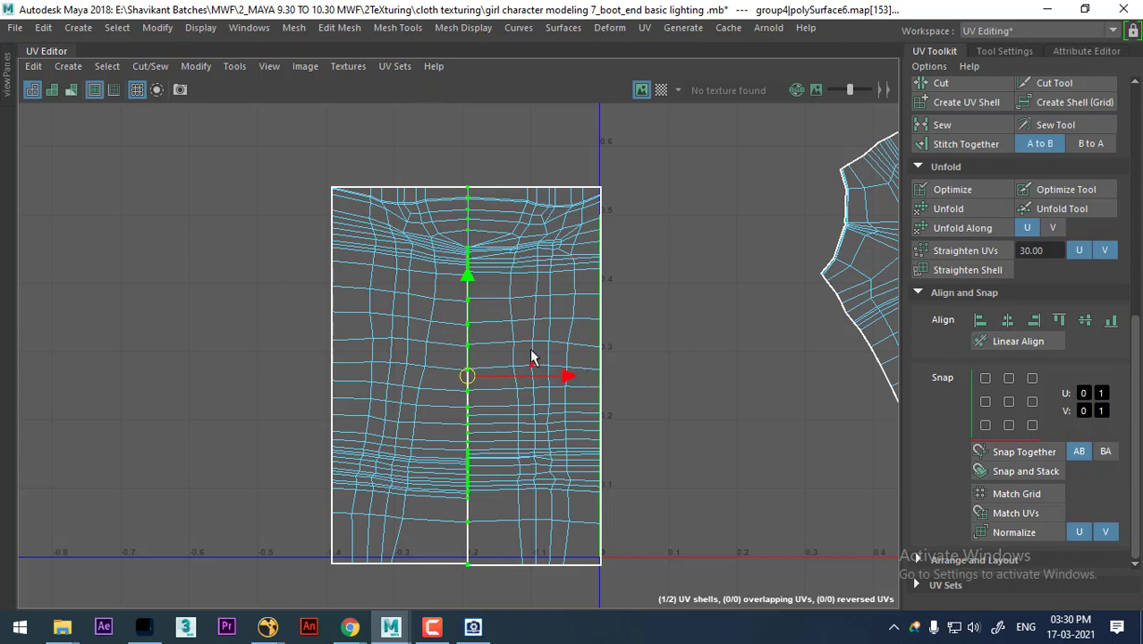
ctrl+right_drag(543, 262, 450, 283)
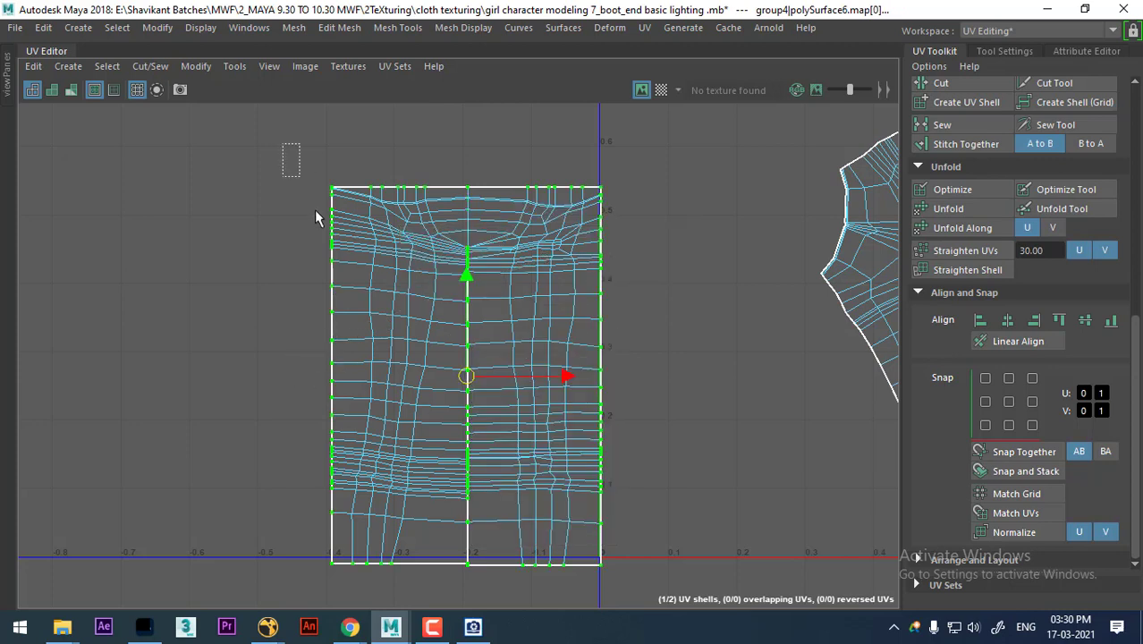
Step: Select the waist shell's bottom-edge UVs and align them into one straight row
shift+drag(314, 218, 645, 567)
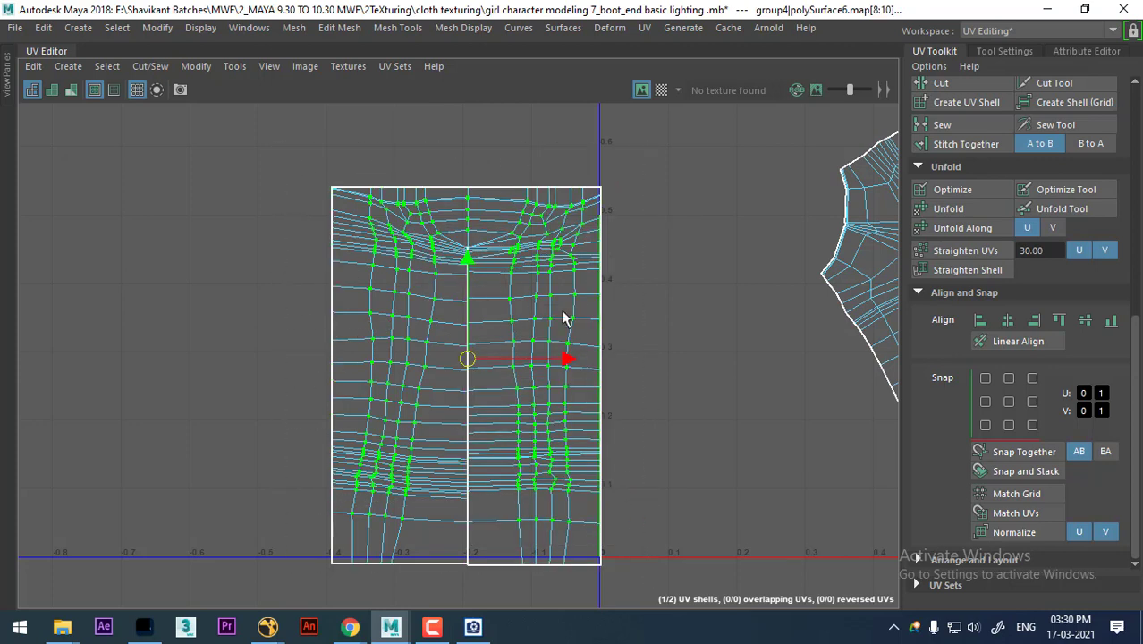
right_drag(529, 223, 428, 190)
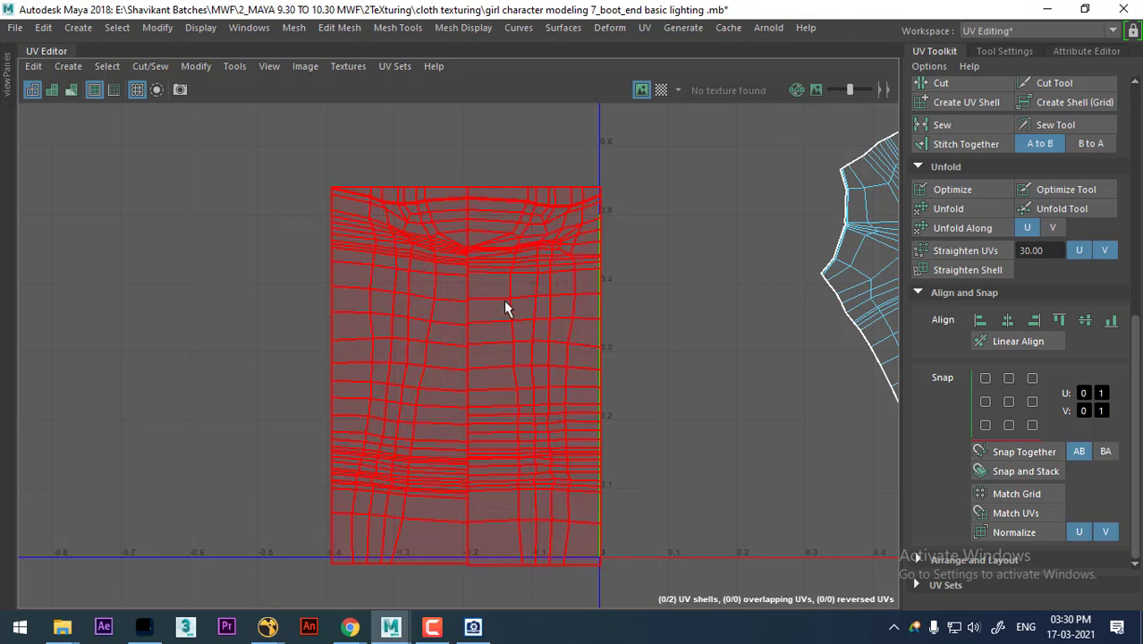
right_drag(505, 309, 621, 333)
scroll(657, 331, up, 2)
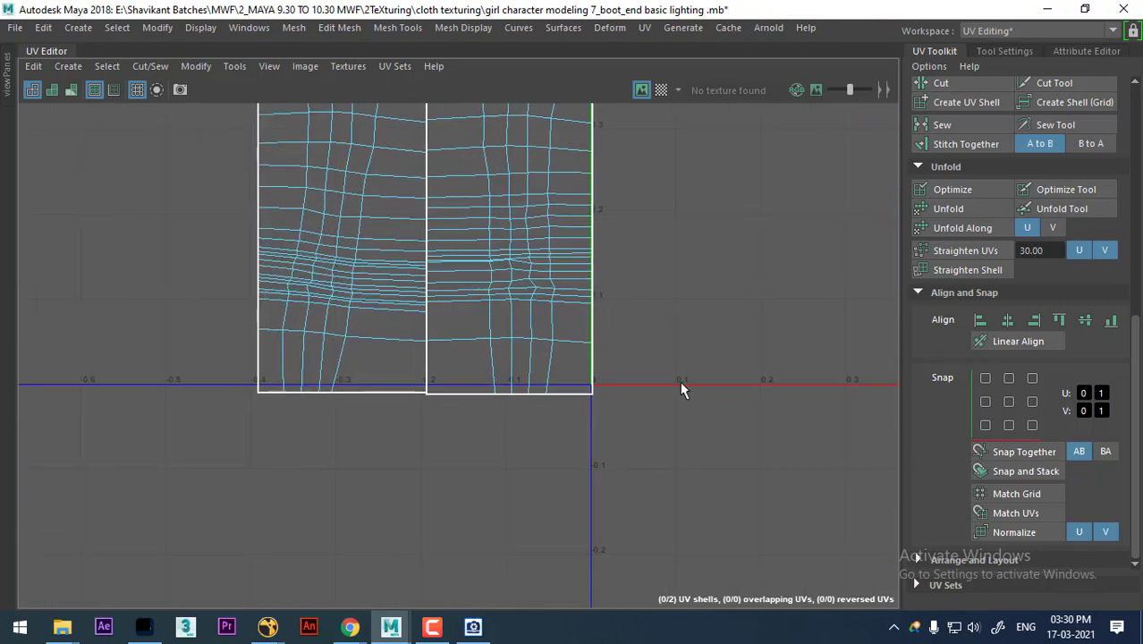
drag(590, 375, 206, 463)
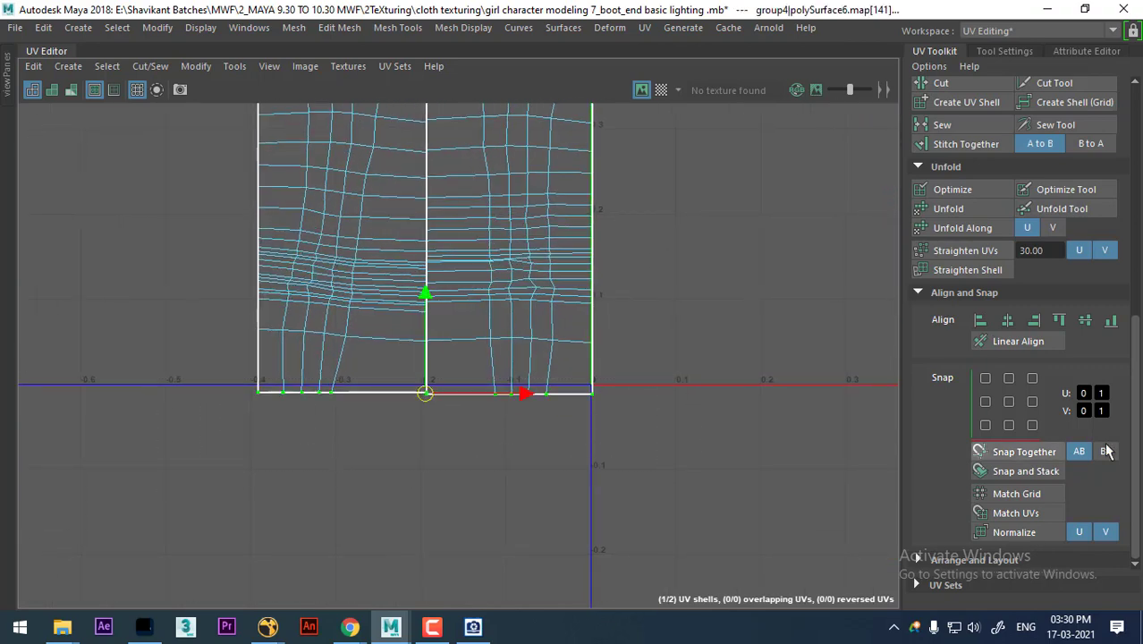
click(1110, 321)
scroll(549, 316, down, 1)
scroll(533, 332, down, 1)
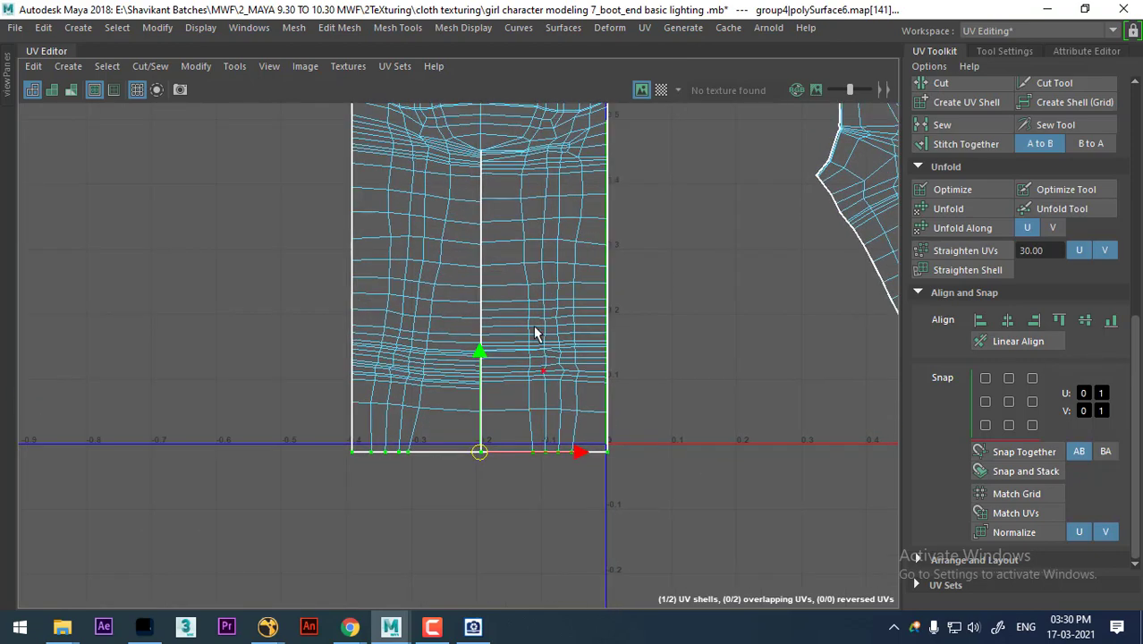
Step: Swap from the border to the shell's interior UVs and relax them with Unfold Along V
ctrl+right_drag(525, 305, 430, 329)
scroll(506, 414, down, 1)
alt+middle_drag(390, 175, 394, 213)
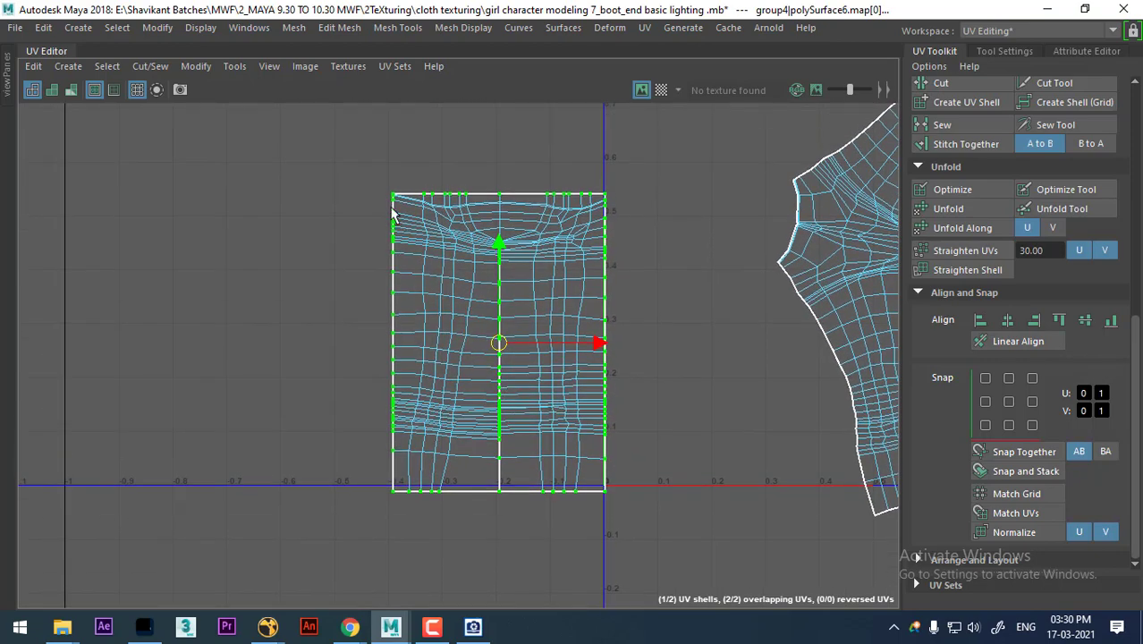
shift+drag(340, 154, 654, 569)
scroll(654, 569, up, 1)
scroll(640, 449, up, 1)
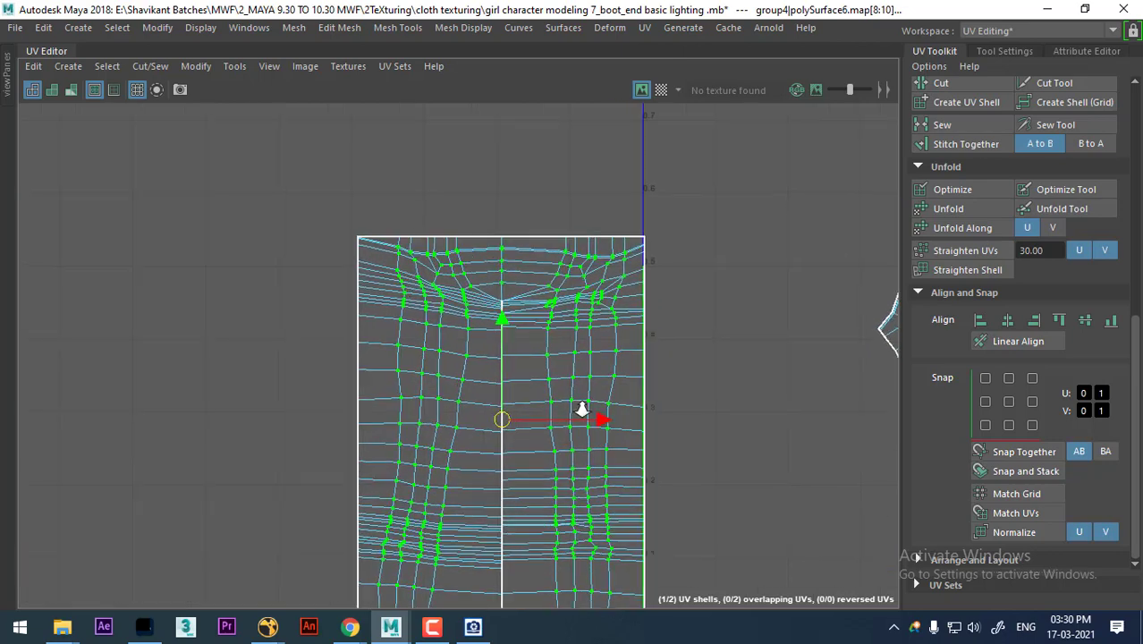
scroll(582, 410, up, 1)
mouse_move(722, 173)
shift+right_down()
mouse_move(649, 182)
mouse_move(559, 152)
shift+right_up()
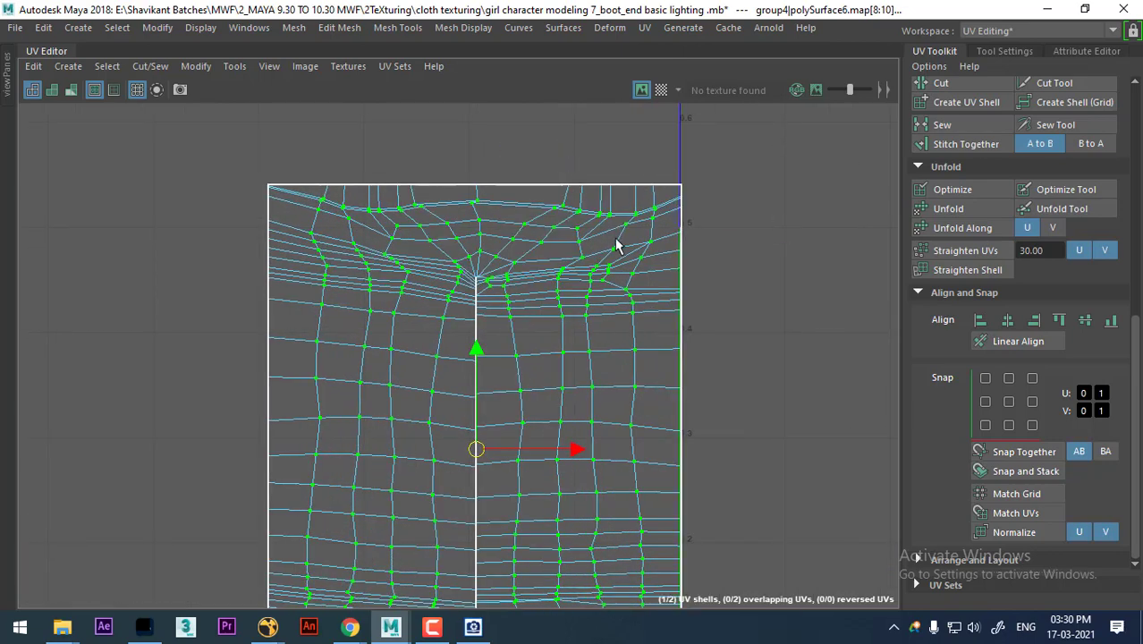
mouse_move(758, 217)
shift+right_down()
mouse_move(553, 217)
mouse_move(575, 226)
shift+right_up()
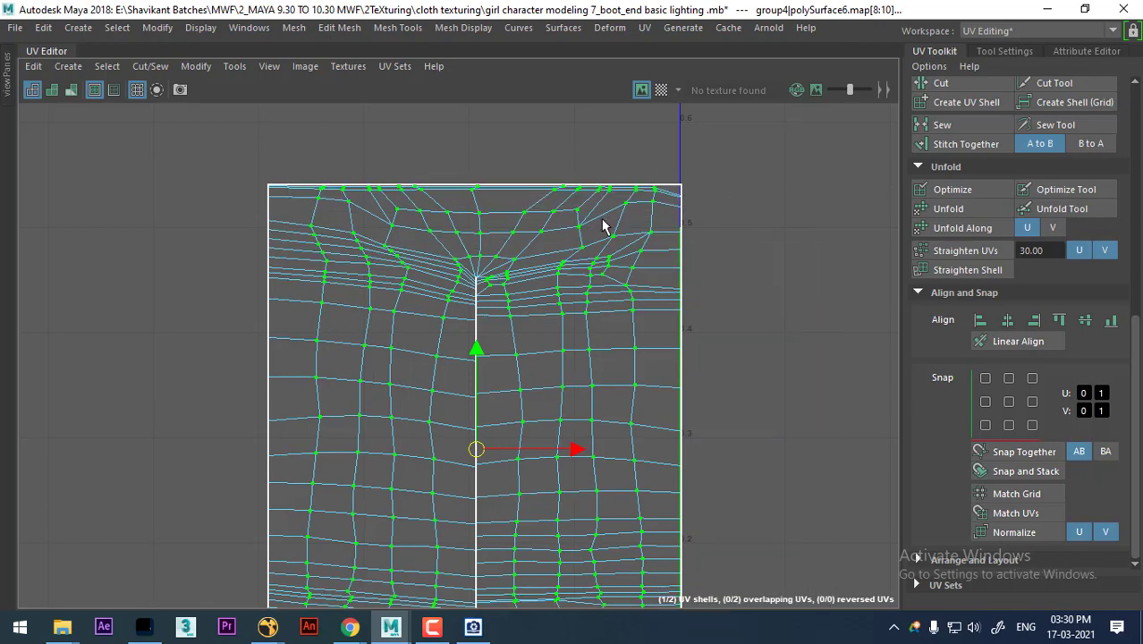
mouse_move(630, 408)
alt+middle_down()
mouse_move(620, 377)
mouse_move(632, 434)
mouse_move(675, 469)
mouse_move(561, 484)
alt+middle_up()
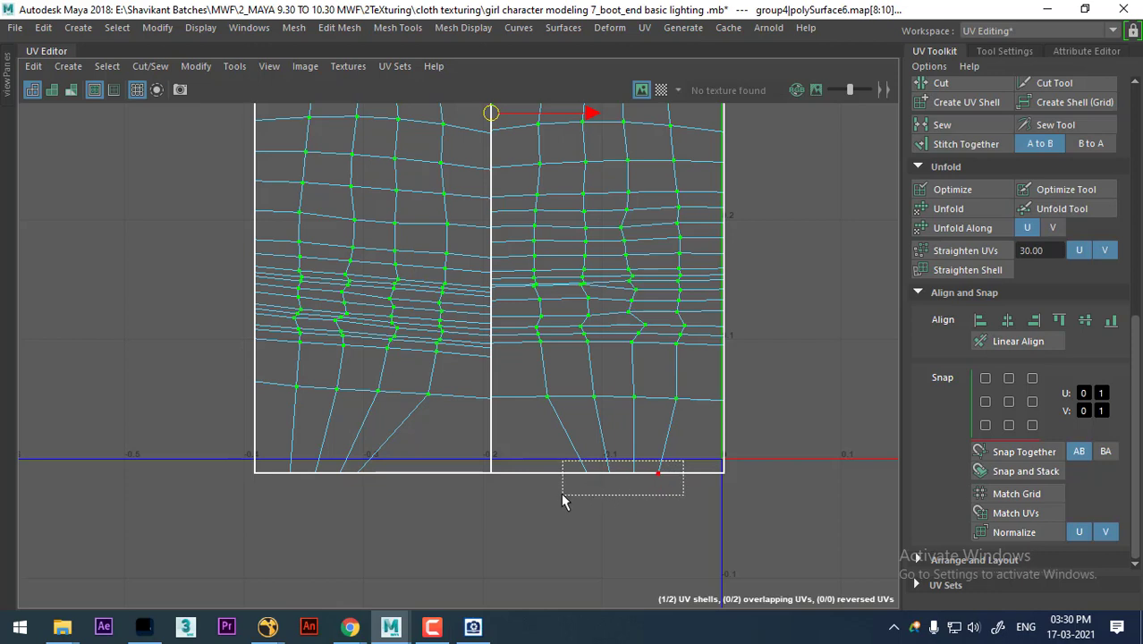
Step: Select the left and right bottom-edge UVs and spread them evenly with Unfold Along U
drag(633, 483, 560, 493)
shift+drag(375, 465, 288, 504)
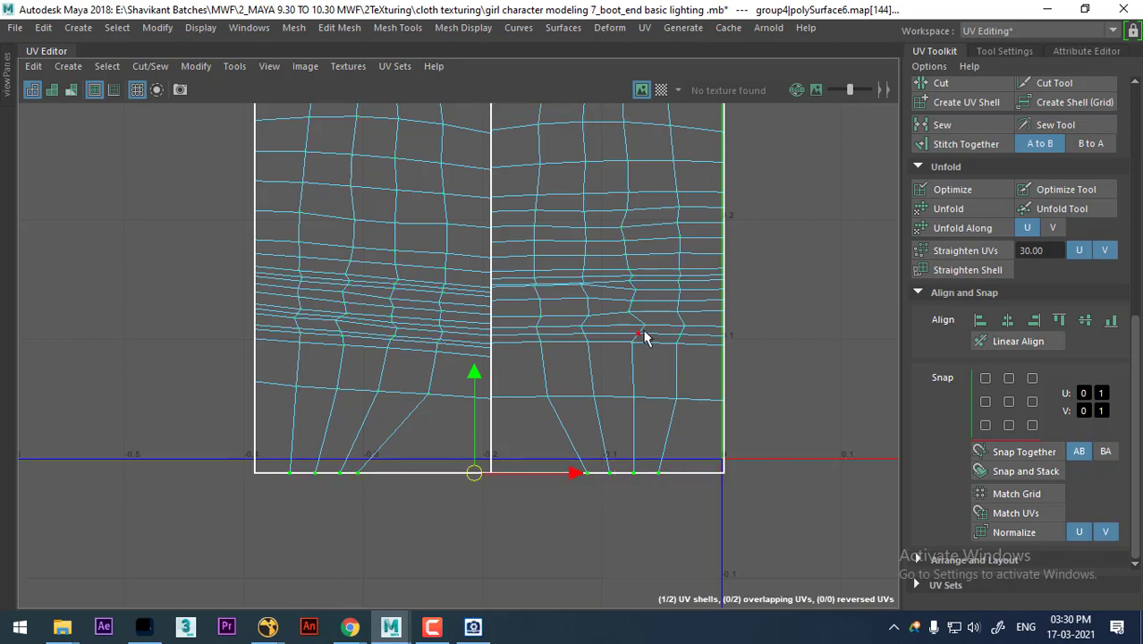
shift+right_drag(586, 193, 513, 148)
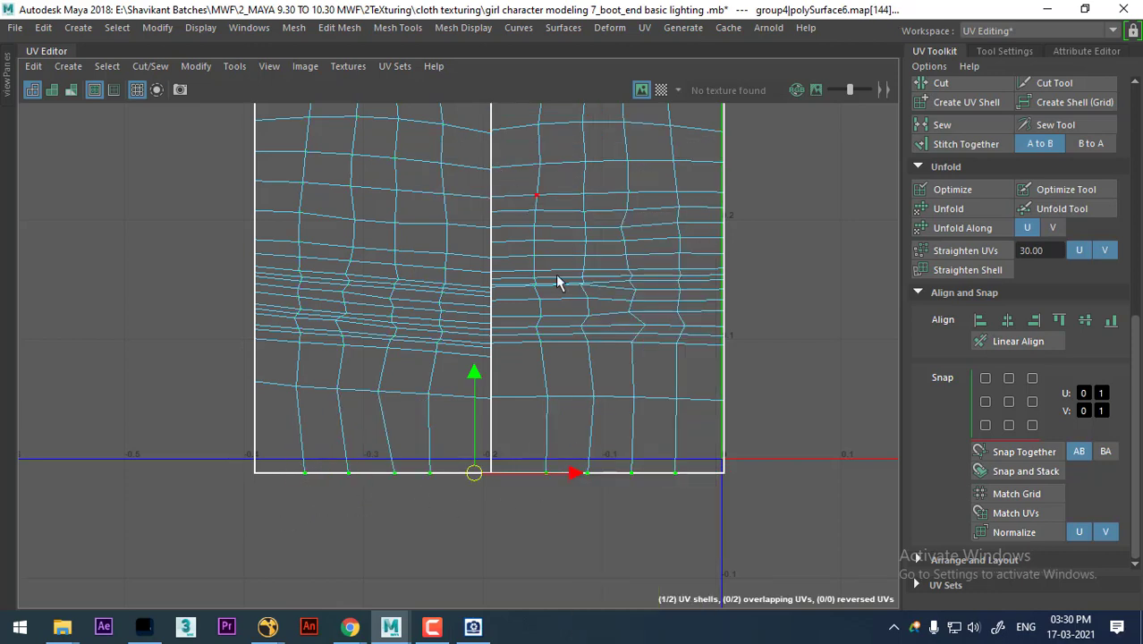
alt+middle_drag(552, 367, 612, 467)
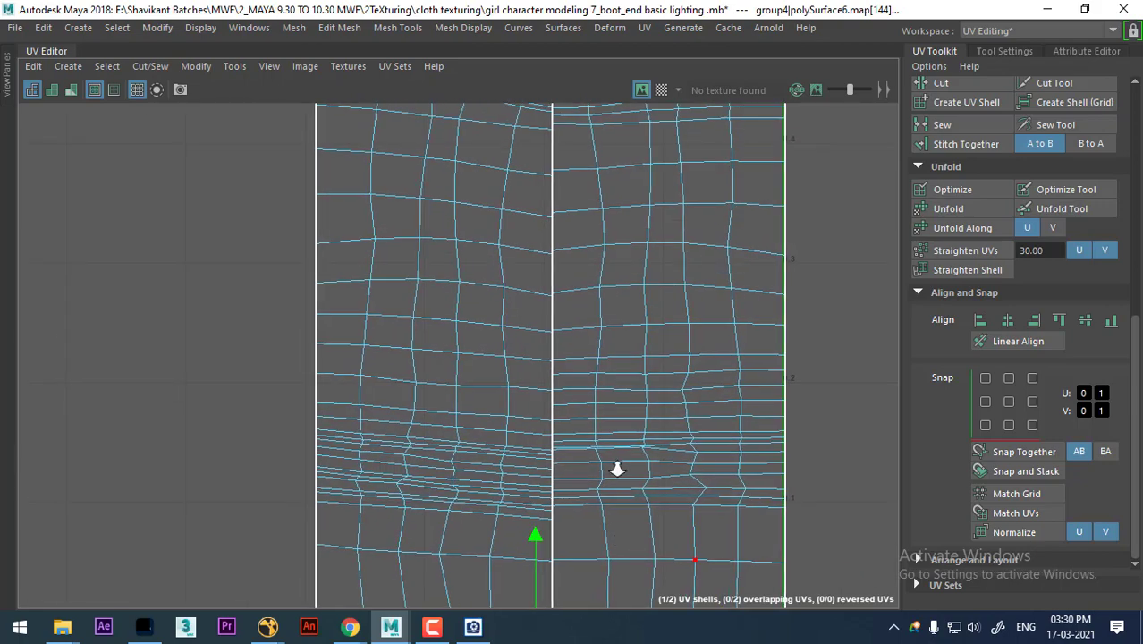
scroll(611, 467, down, 3)
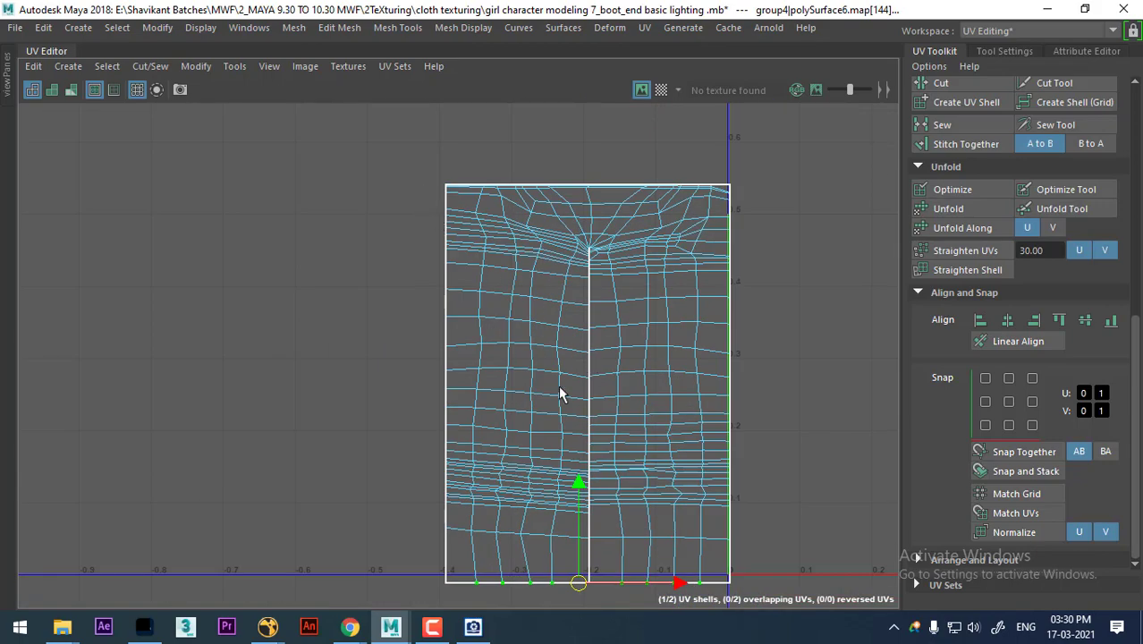
alt+middle_drag(560, 394, 540, 336)
Step: Convert the selection to the shell's border UVs and drop the top-edge UVs
ctrl+right_click(543, 320)
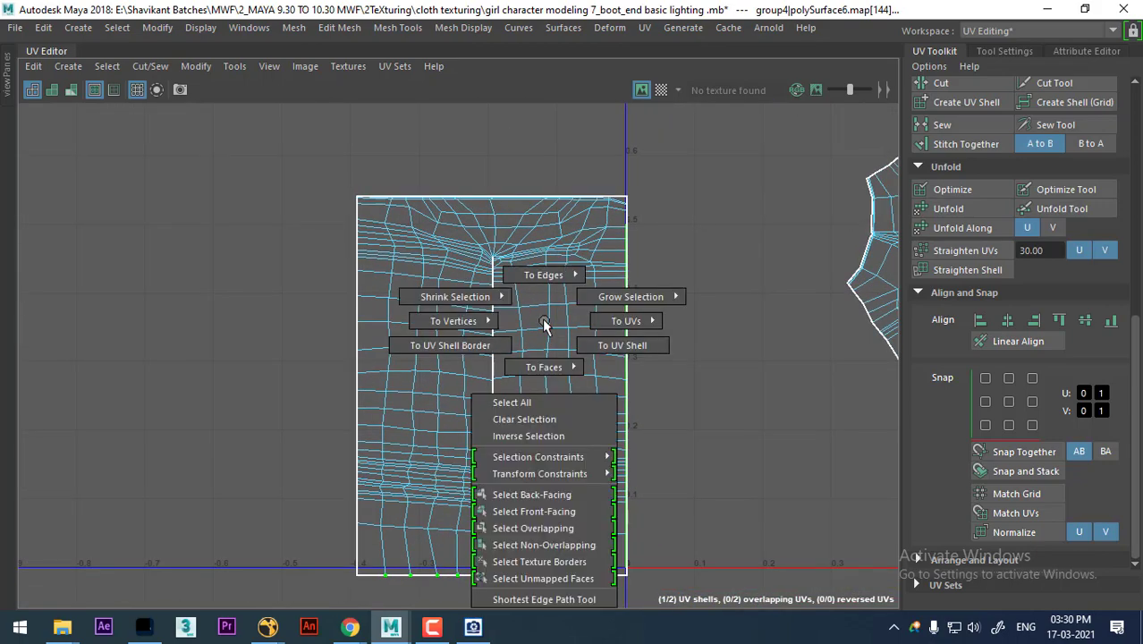
click(450, 346)
scroll(581, 333, up, 1)
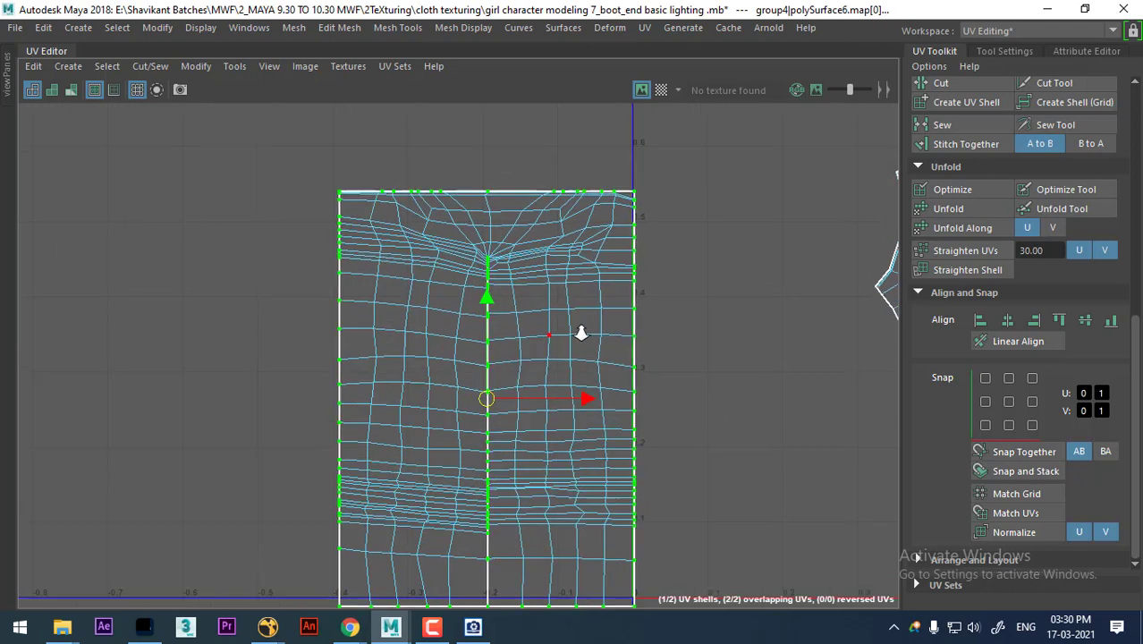
scroll(581, 333, up, 1)
scroll(674, 318, up, 2)
drag(699, 184, 17, 204)
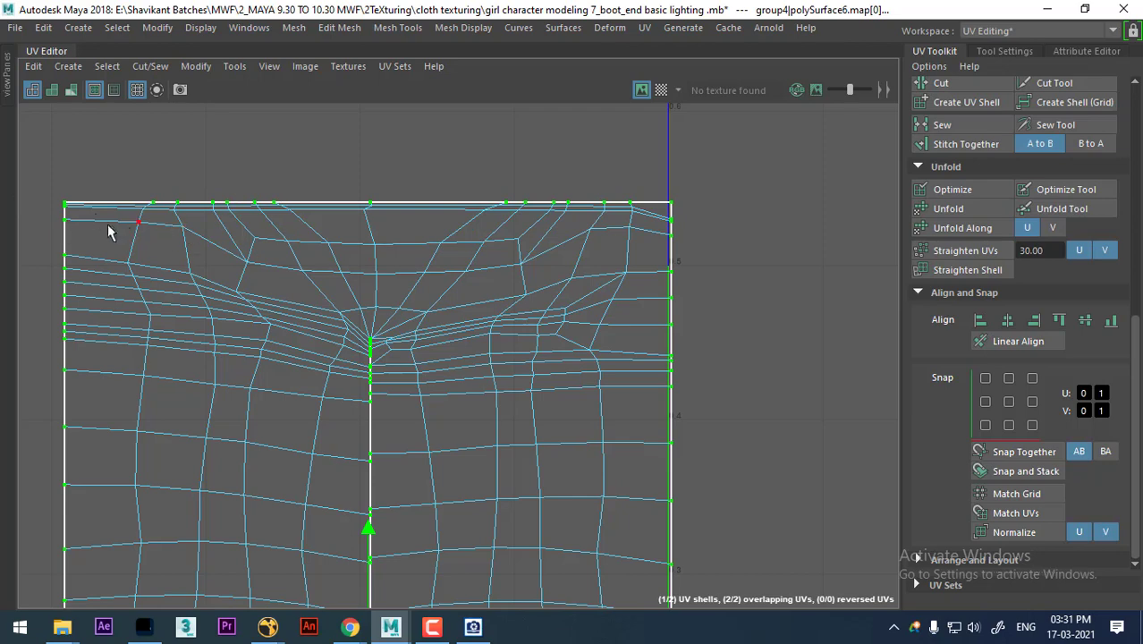
ctrl+drag(720, 174, 69, 205)
scroll(269, 405, down, 3)
scroll(344, 306, down, 1)
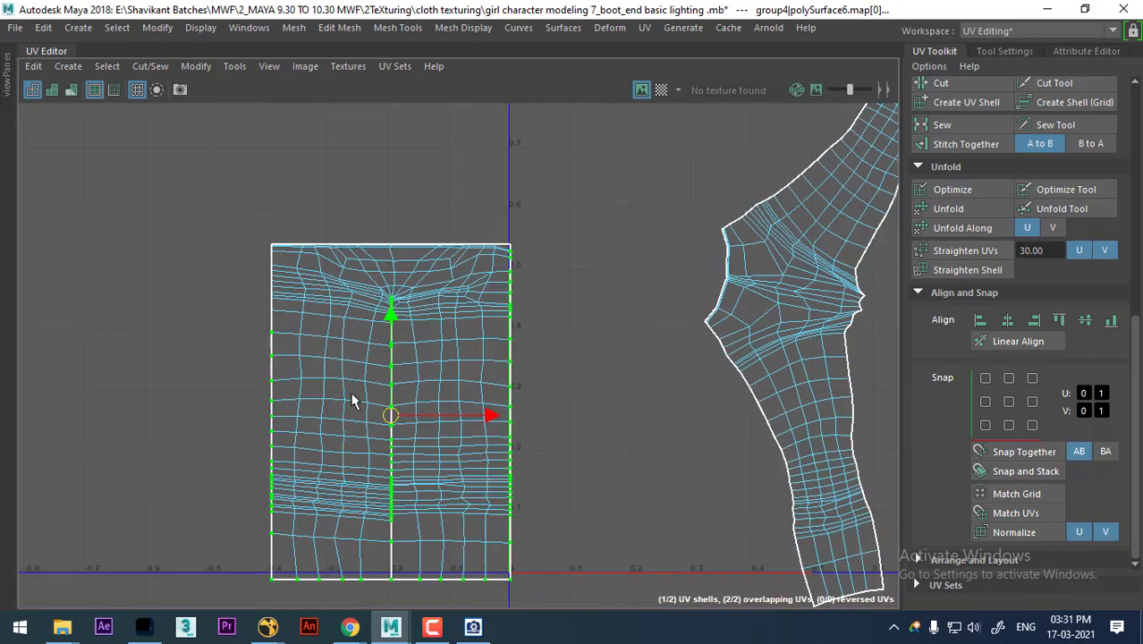
Step: Deselect the left-border, centre-seam and bottom-row UVs, leaving only the right-border UVs
alt+middle_drag(351, 400, 350, 313)
ctrl+drag(236, 161, 438, 563)
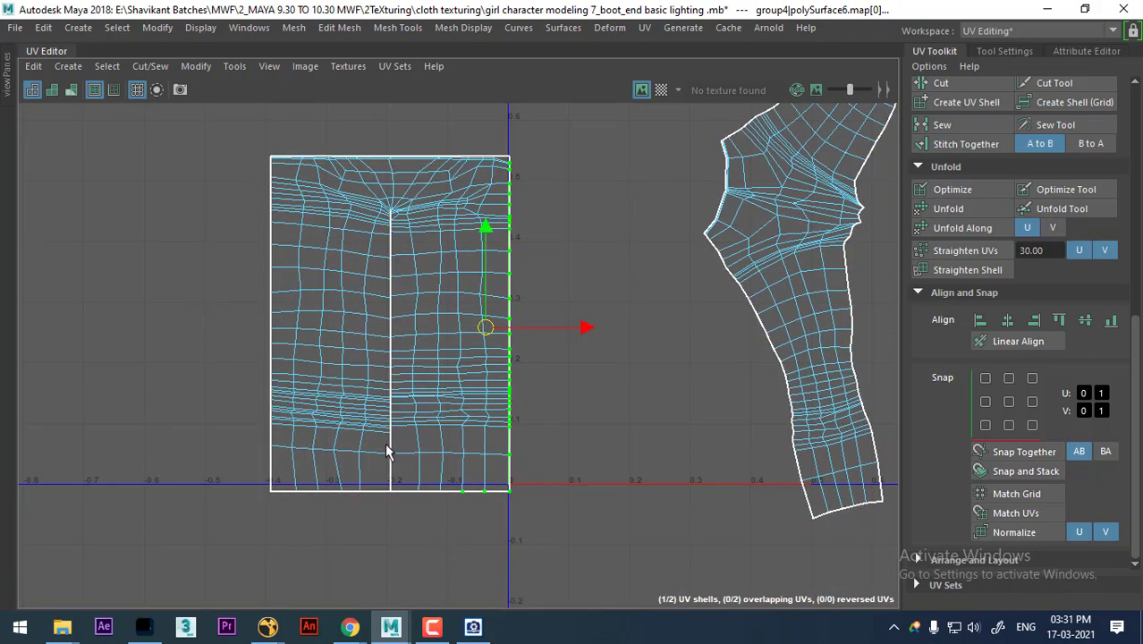
ctrl+drag(390, 492, 487, 535)
scroll(461, 406, up, 2)
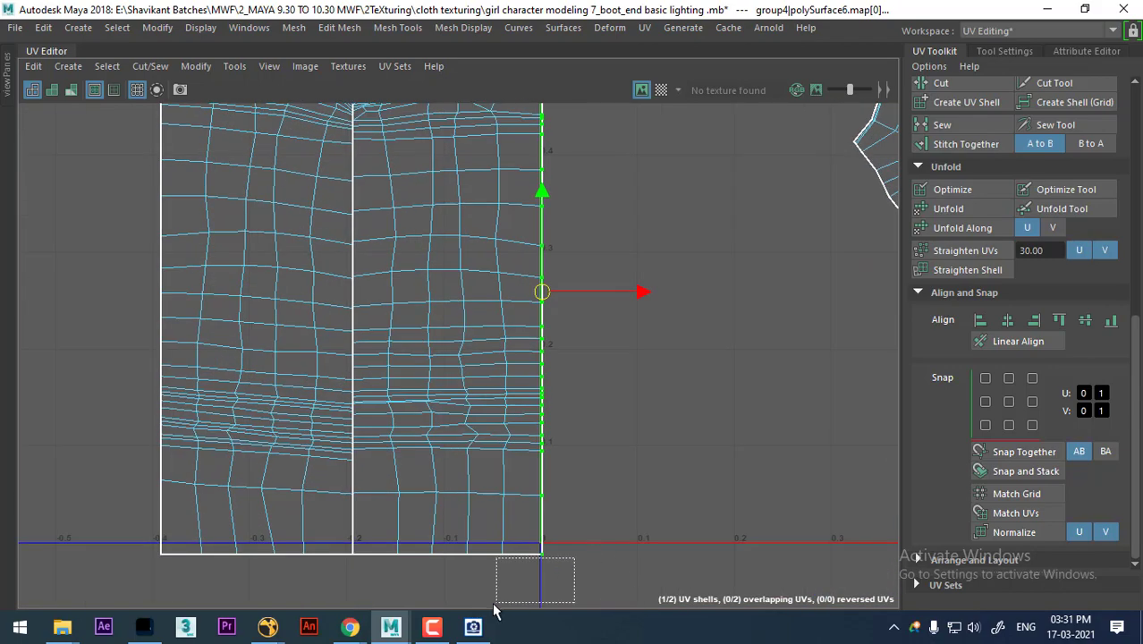
scroll(509, 548, up, 1)
mouse_move(671, 425)
alt+middle_down()
mouse_move(624, 304)
mouse_move(626, 344)
alt+middle_up()
scroll(626, 344, up, 2)
shift+right_drag(751, 174, 662, 173)
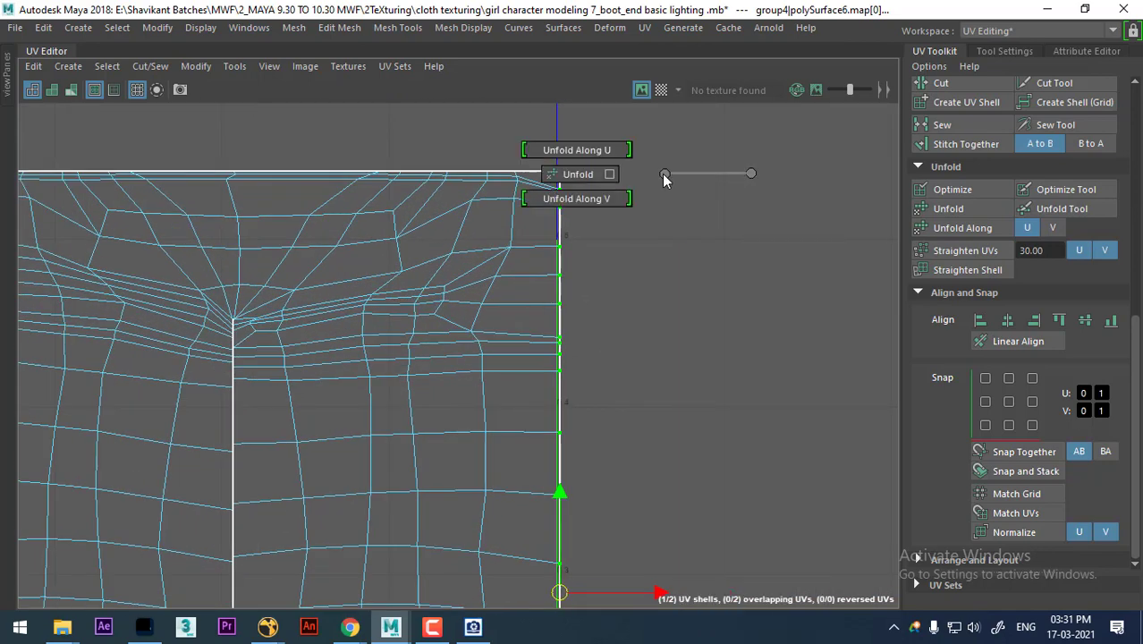
Step: Try a horizontal unfold on the right-edge UVs, undo it because it bent the edge
click(585, 139)
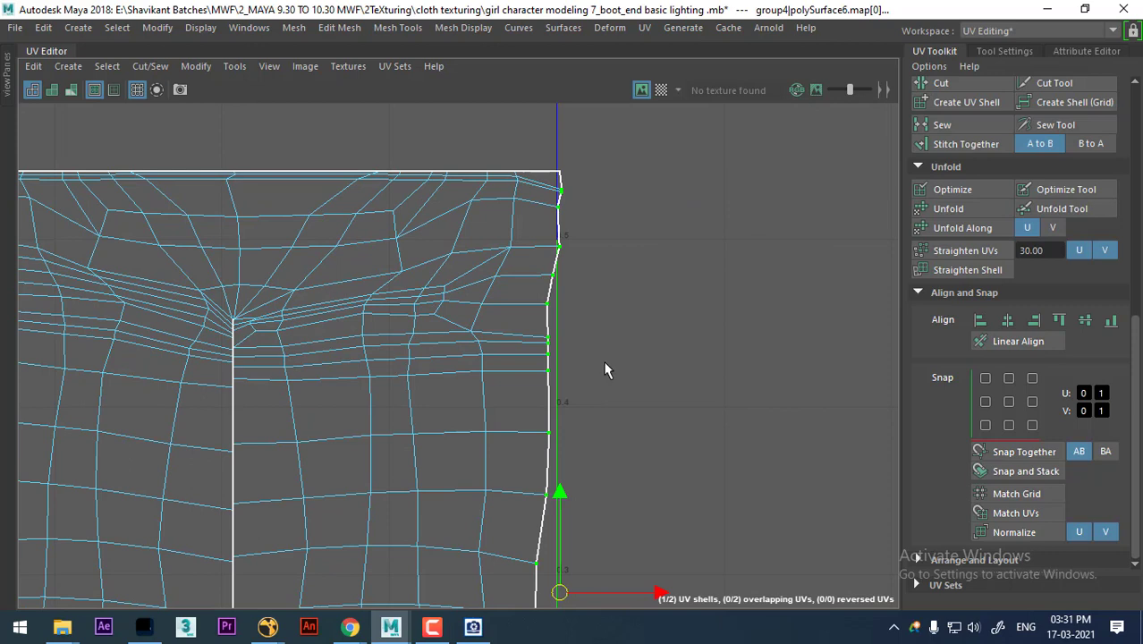
key(ctrl+z)
mouse_move(704, 173)
shift+right_down()
mouse_move(604, 174)
mouse_move(490, 224)
shift+right_up()
scroll(576, 466, down, 2)
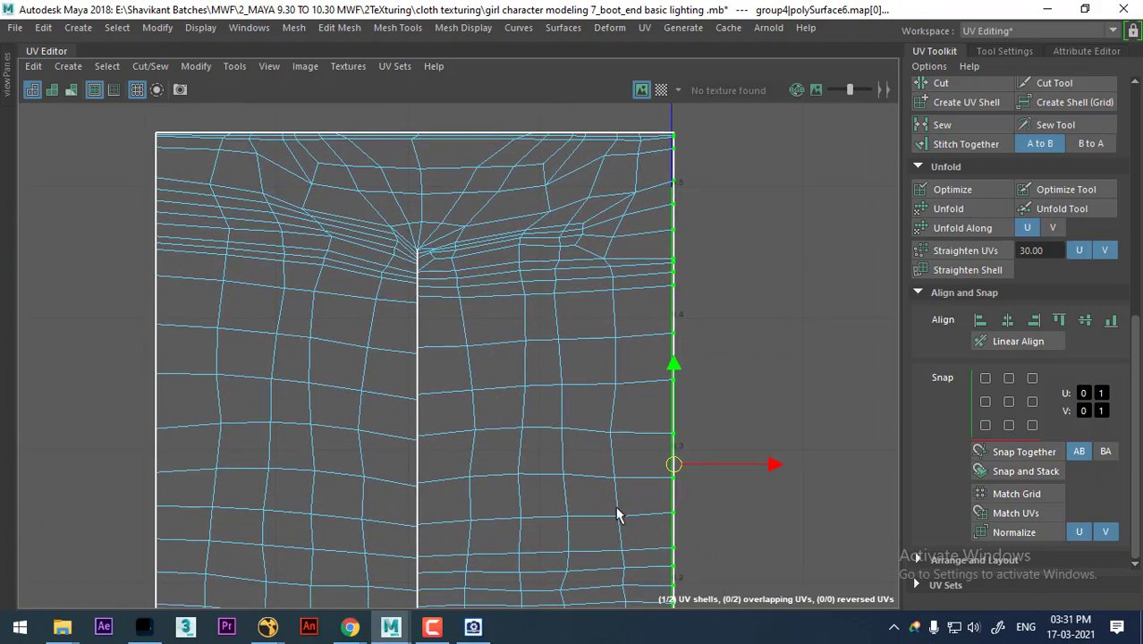
scroll(617, 514, down, 2)
scroll(531, 458, up, 3)
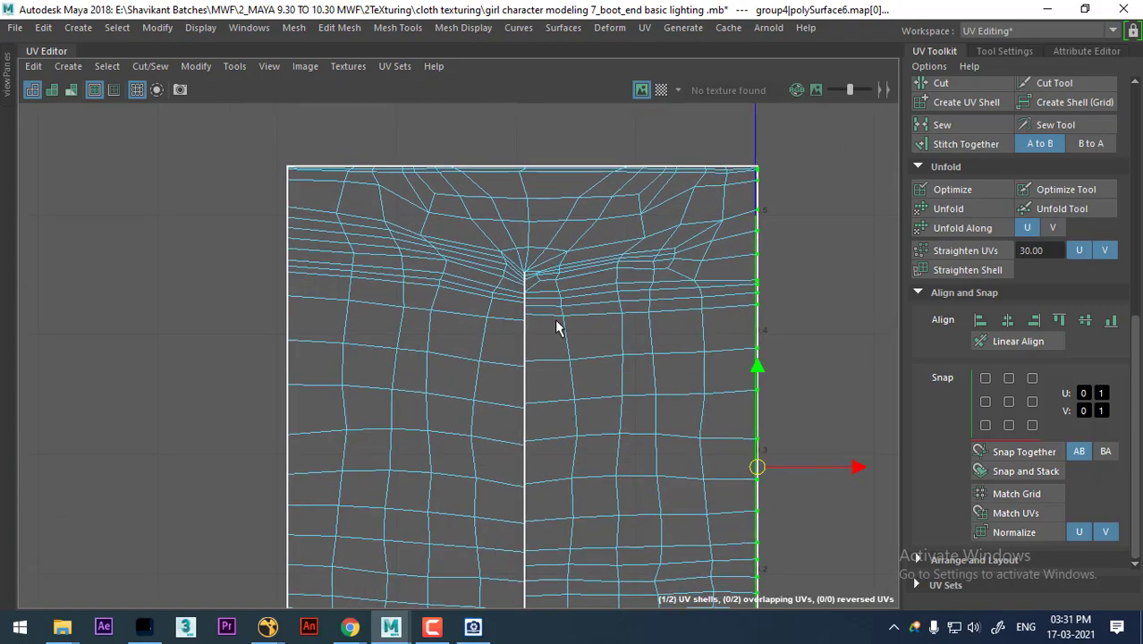
alt+middle_drag(531, 459, 422, 343)
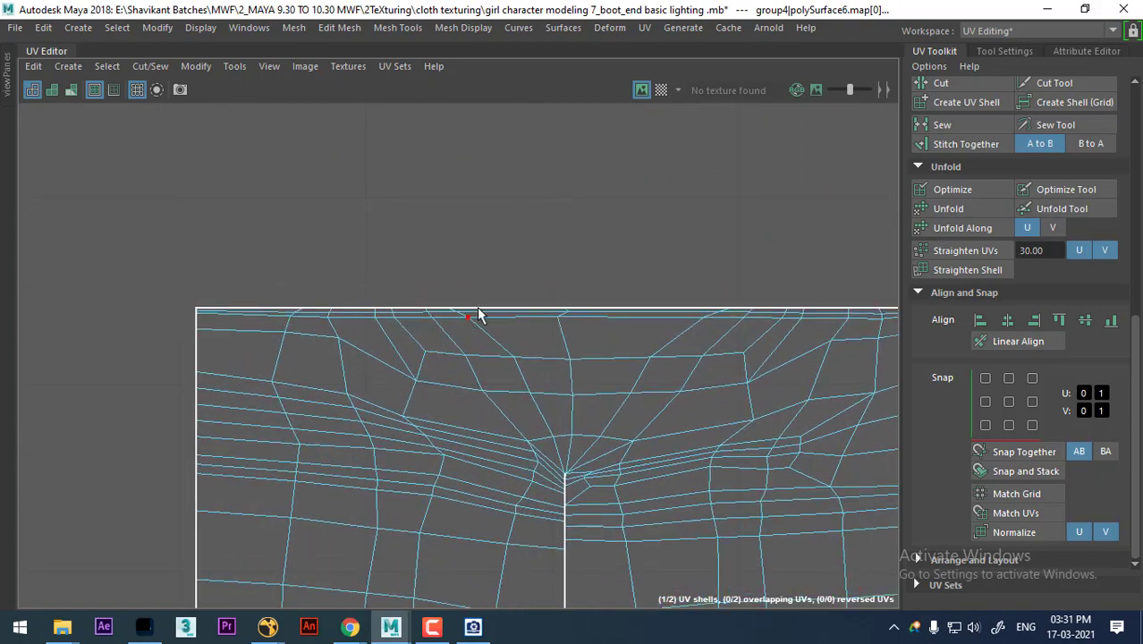
Step: Select the shell's border UVs and deselect the left, centre and right ones, keeping only the top edge
ctrl+right_drag(479, 315, 456, 494)
scroll(420, 420, down, 3)
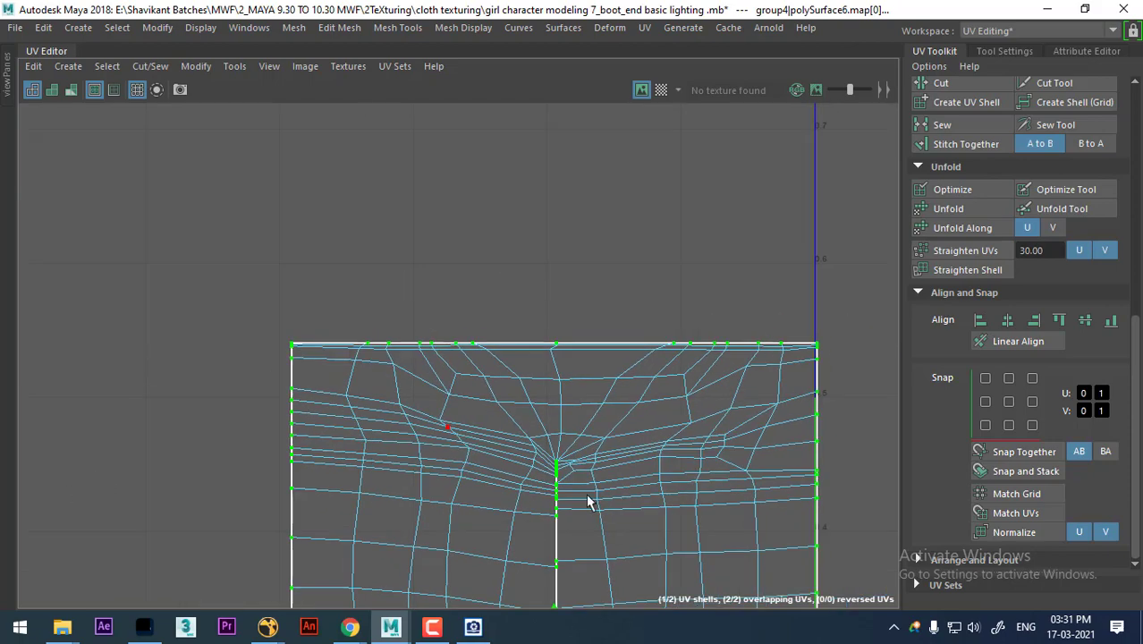
key(w)
scroll(543, 299, up, 1)
scroll(500, 390, down, 1)
alt+middle_drag(380, 205, 387, 252)
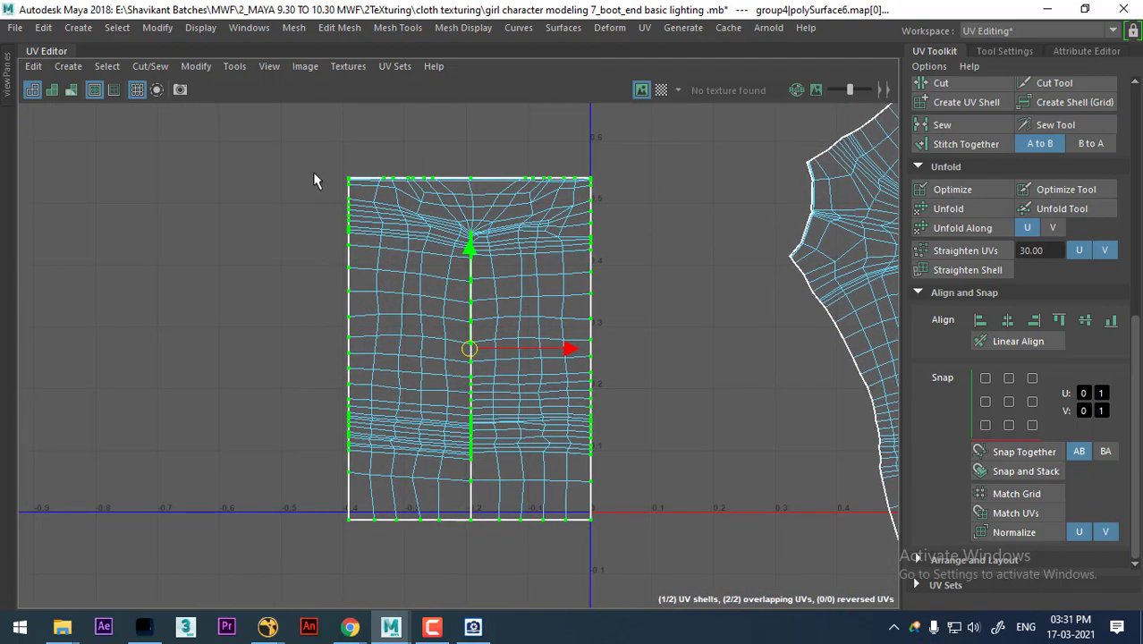
ctrl+drag(313, 159, 358, 526)
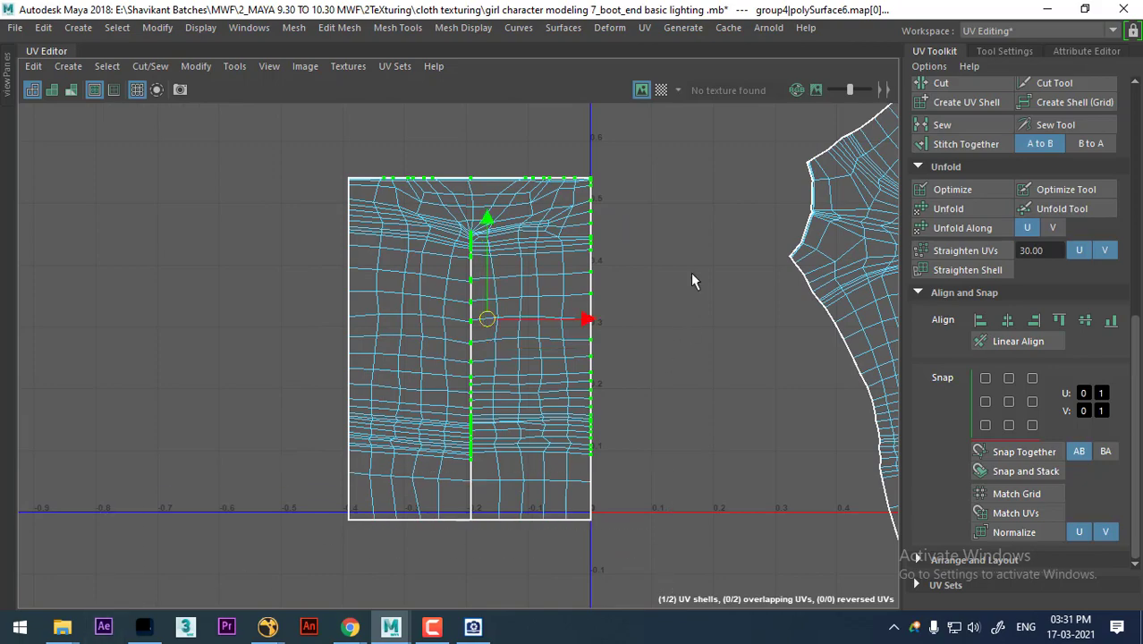
ctrl+drag(619, 340, 202, 585)
scroll(704, 375, up, 1)
scroll(704, 375, up, 2)
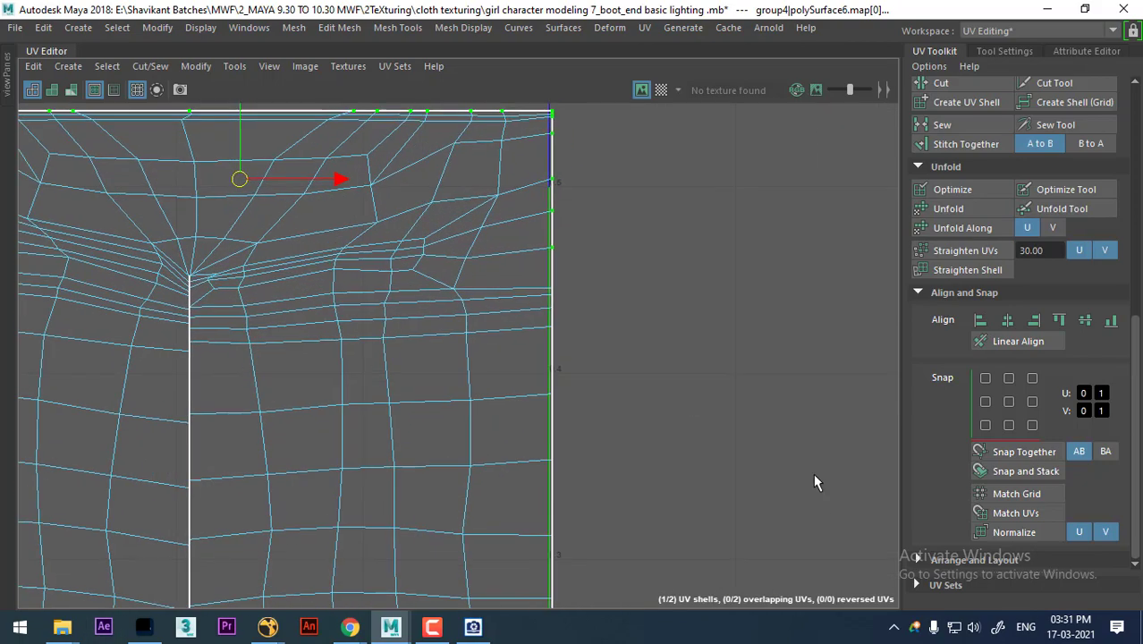
ctrl+drag(663, 358, 548, 173)
scroll(726, 458, up, 2)
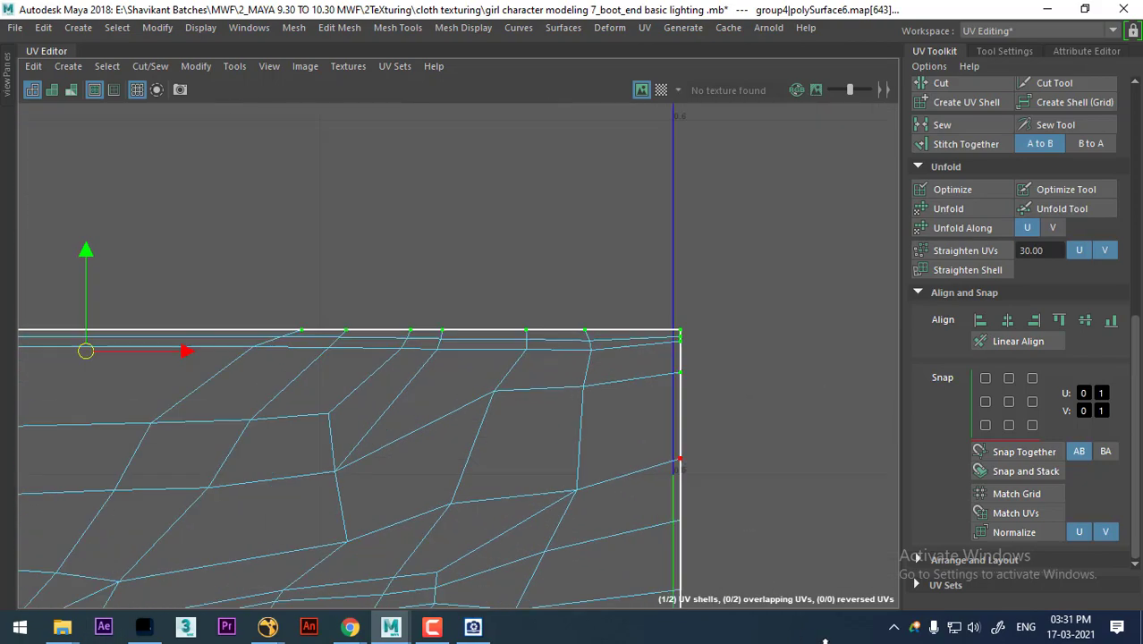
ctrl+drag(725, 458, 677, 328)
key(f)
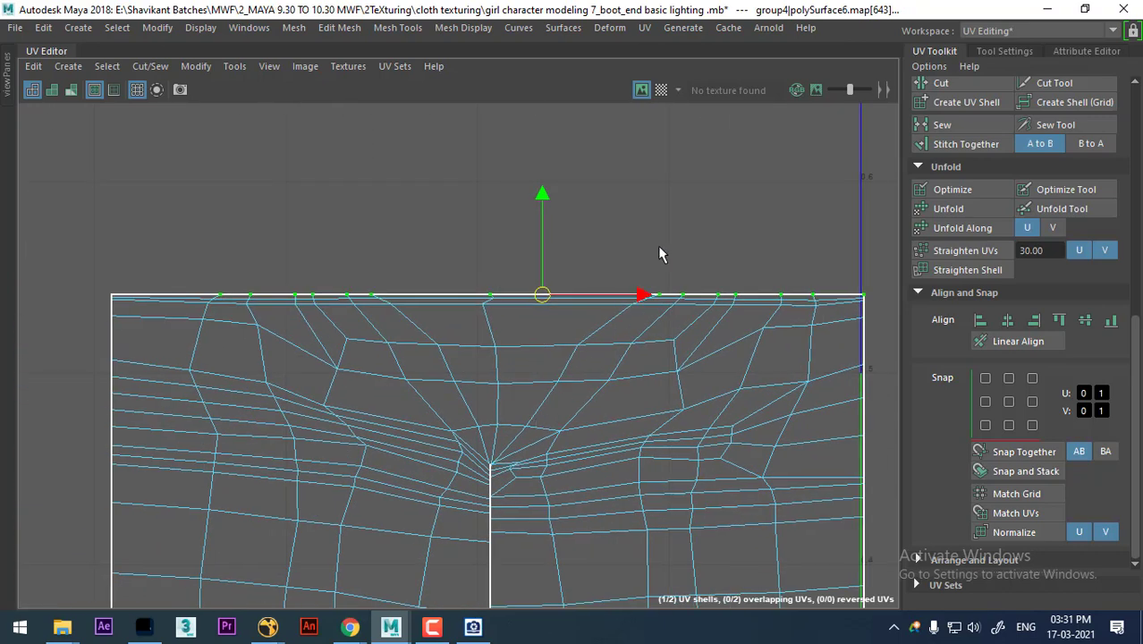
Step: Flatten the waist shell's top edge by unfolding its top-edge UVs along V
shift+right_drag(659, 255, 489, 207)
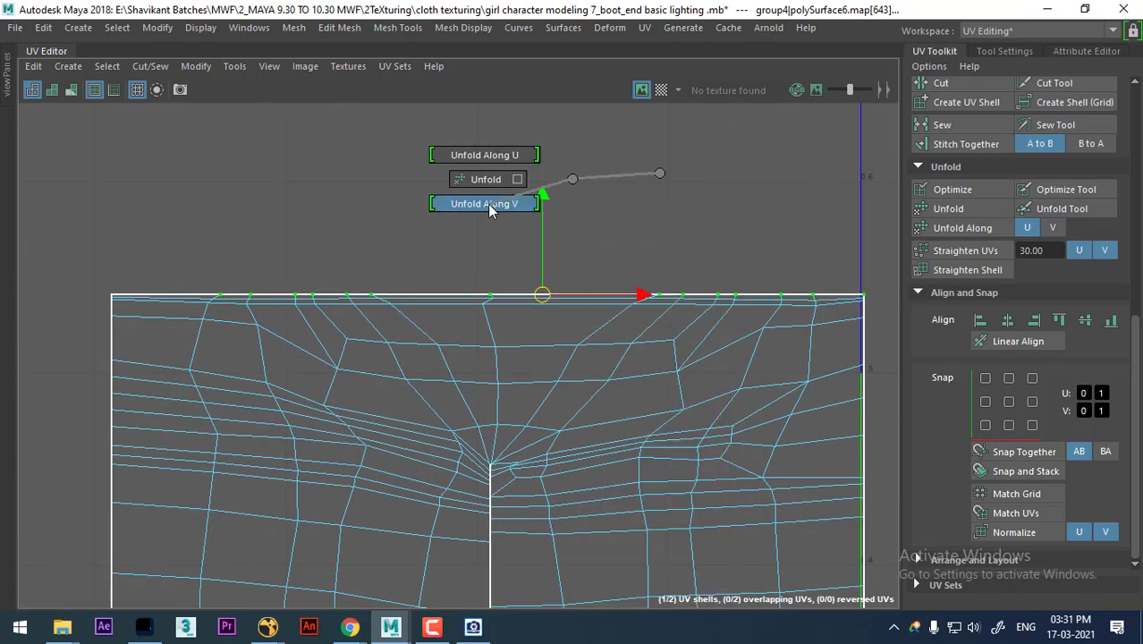
mouse_move(658, 173)
shift+right_down()
mouse_move(539, 172)
mouse_move(455, 145)
shift+right_up()
scroll(505, 426, down, 2)
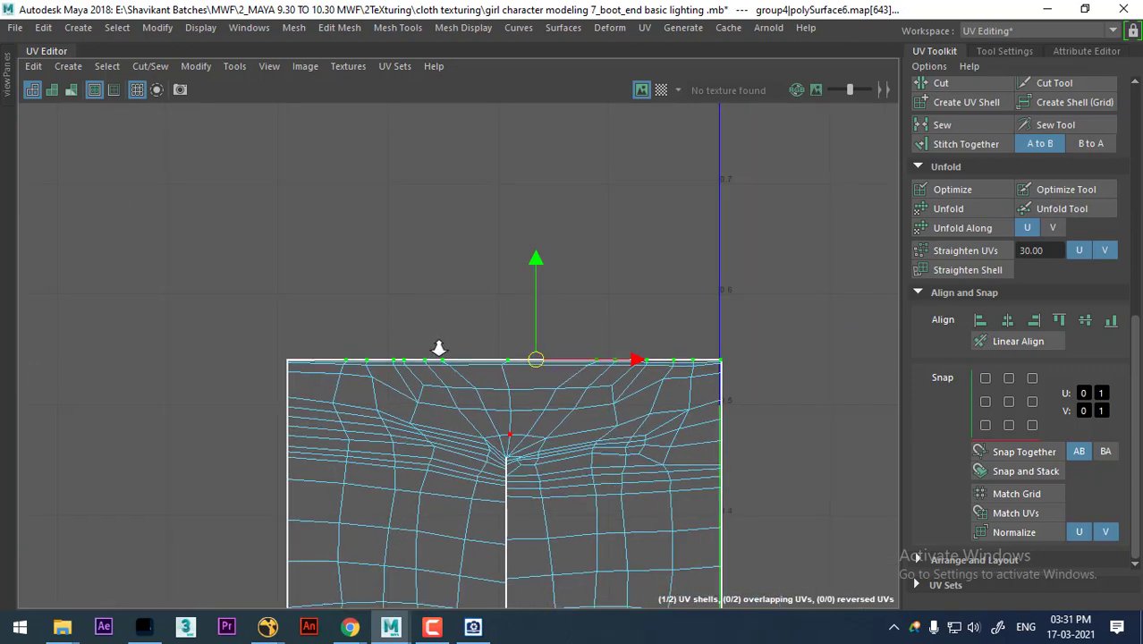
scroll(438, 348, down, 2)
scroll(501, 371, down, 2)
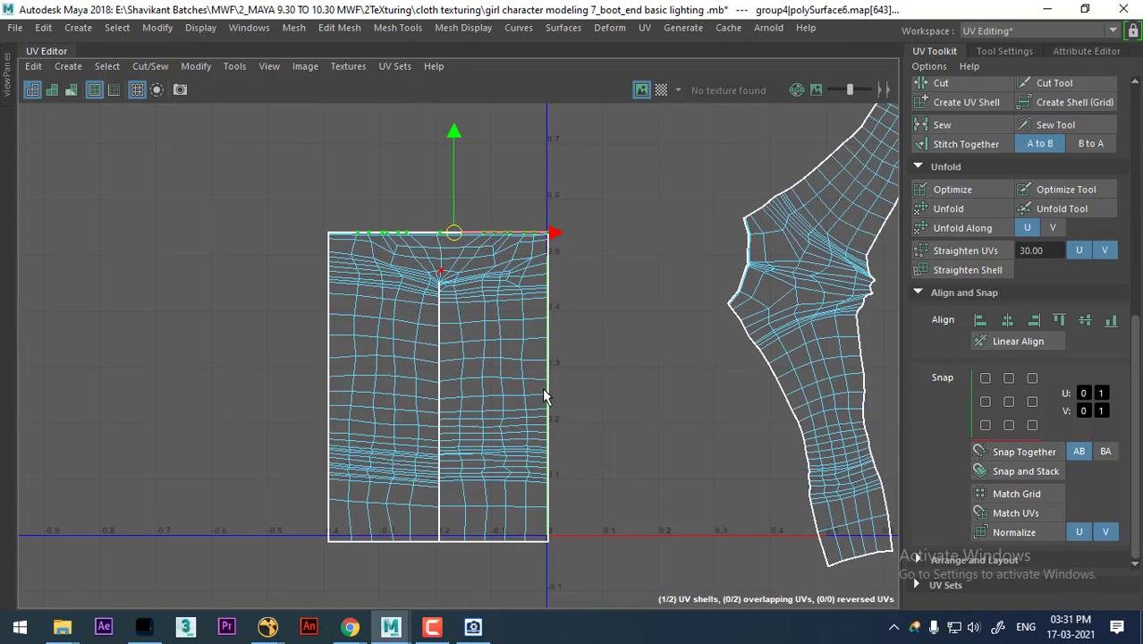
click(432, 626)
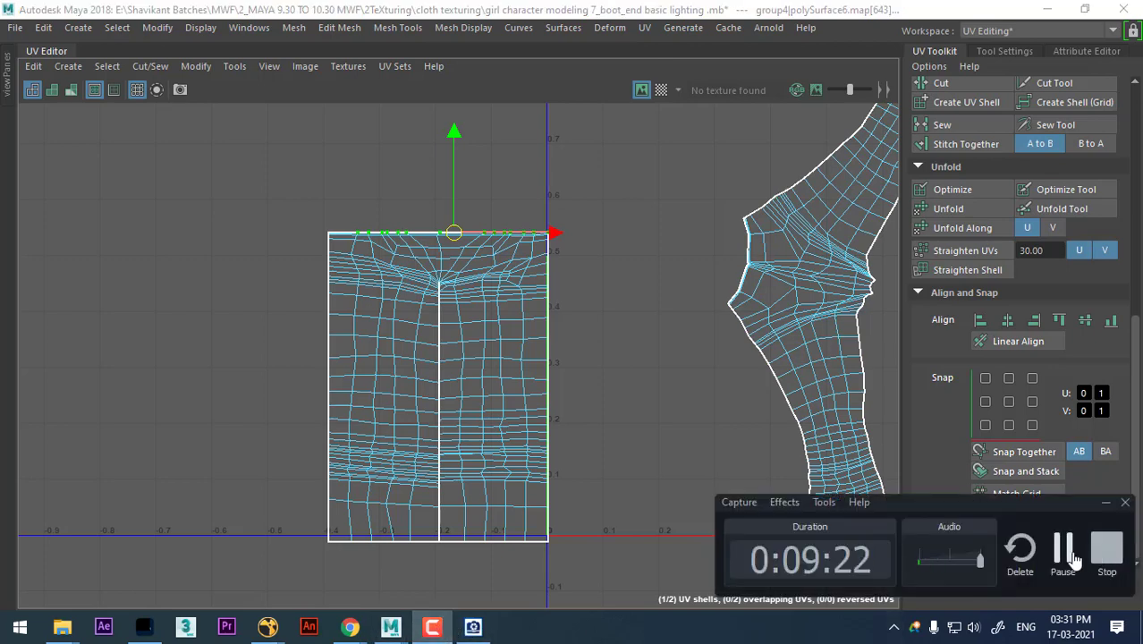
Step: Select the whole leg UV shell and move it next to the waist rectangle
drag(757, 298, 666, 376)
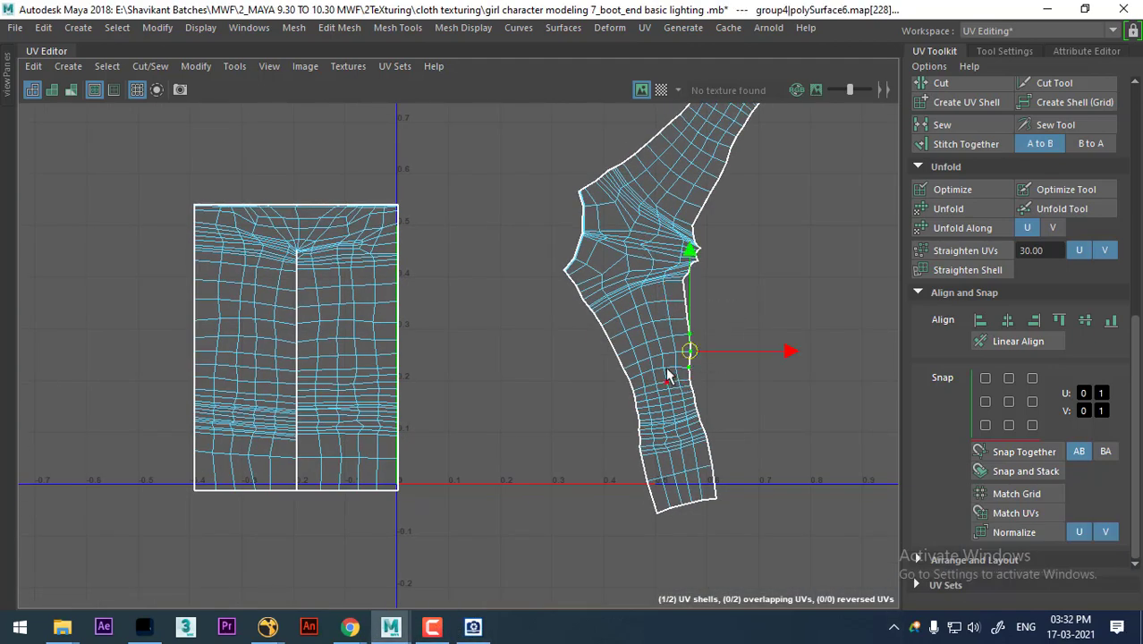
shift+right_drag(667, 376, 729, 382)
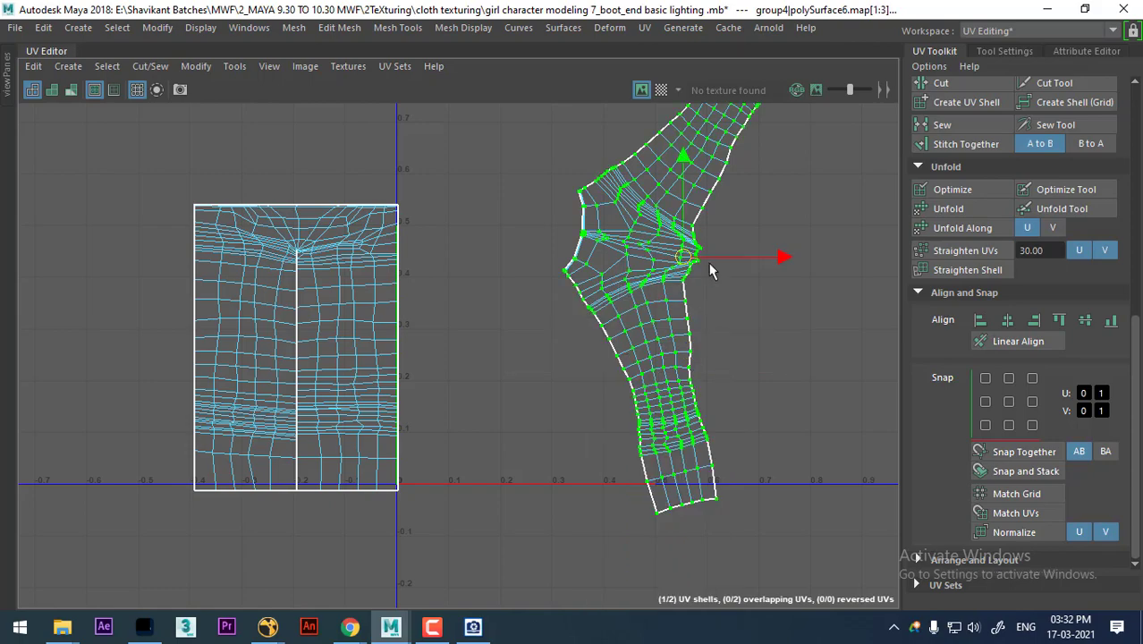
middle_drag(709, 266, 610, 212)
scroll(586, 367, up, 3)
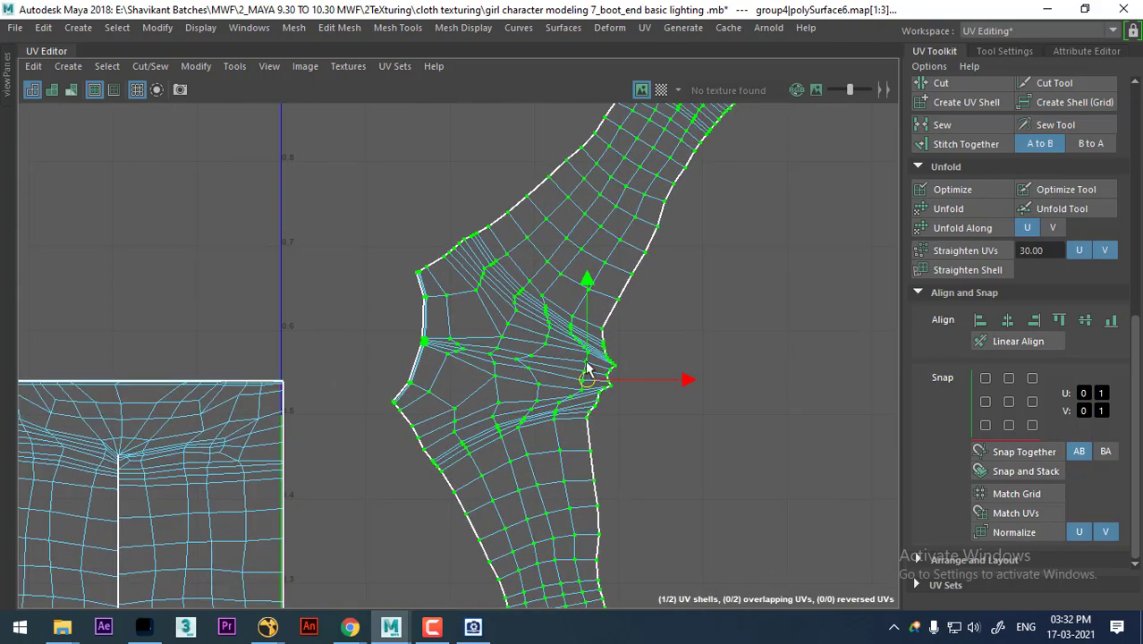
scroll(586, 366, up, 2)
Step: Pick the crotch-notch edge and cut the leg shell along it
right_drag(536, 352, 536, 302)
click(542, 368)
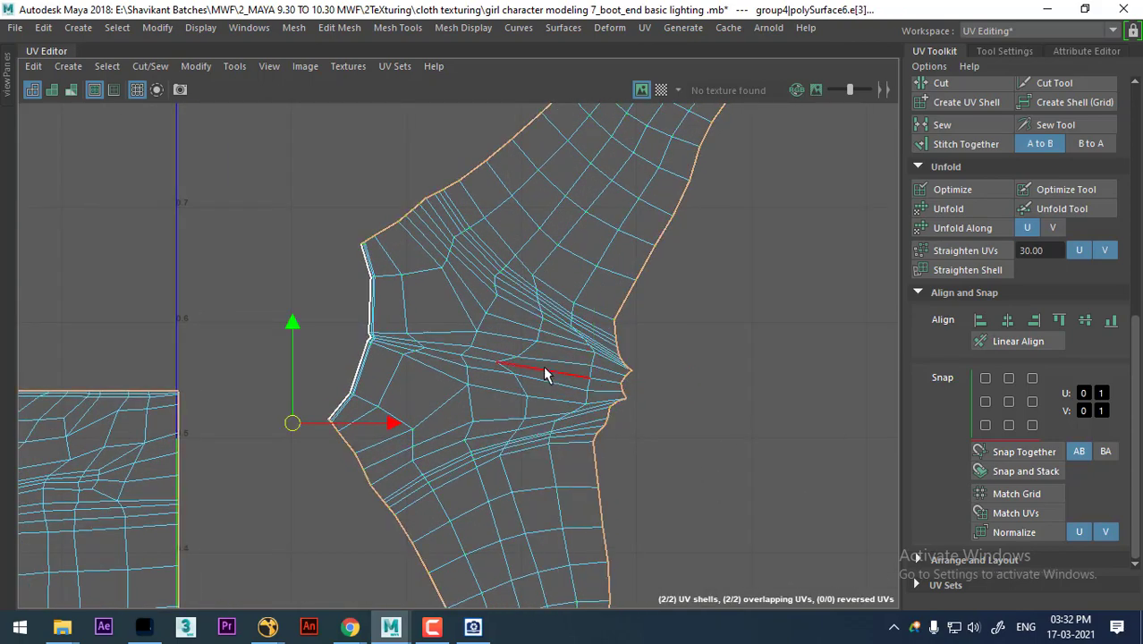
key(space)
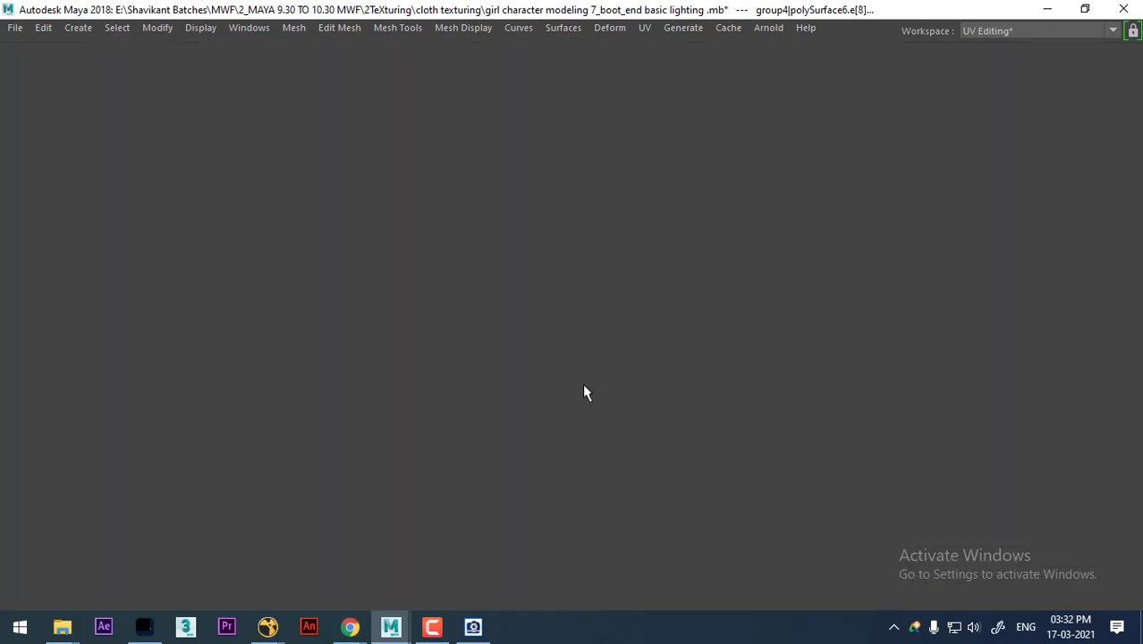
mouse_move(279, 375)
alt+mouse_down()
mouse_move(268, 371)
mouse_move(277, 402)
mouse_move(270, 323)
mouse_move(279, 394)
alt+mouse_up()
scroll(229, 409, up, 3)
scroll(229, 409, up, 2)
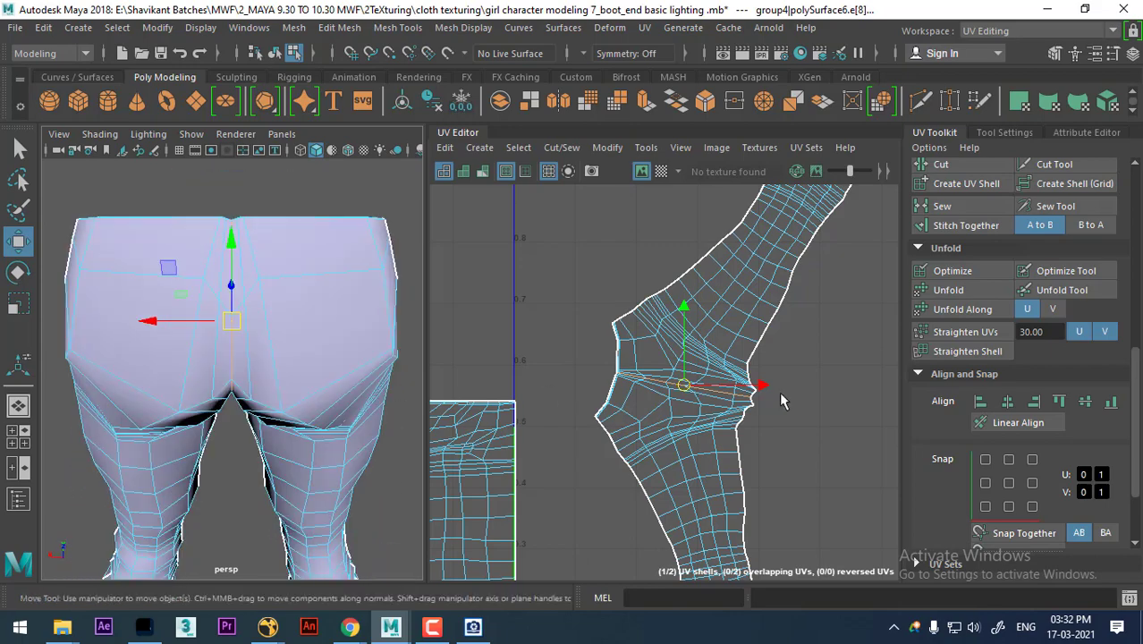
scroll(778, 390, down, 2)
shift+right_drag(778, 390, 628, 411)
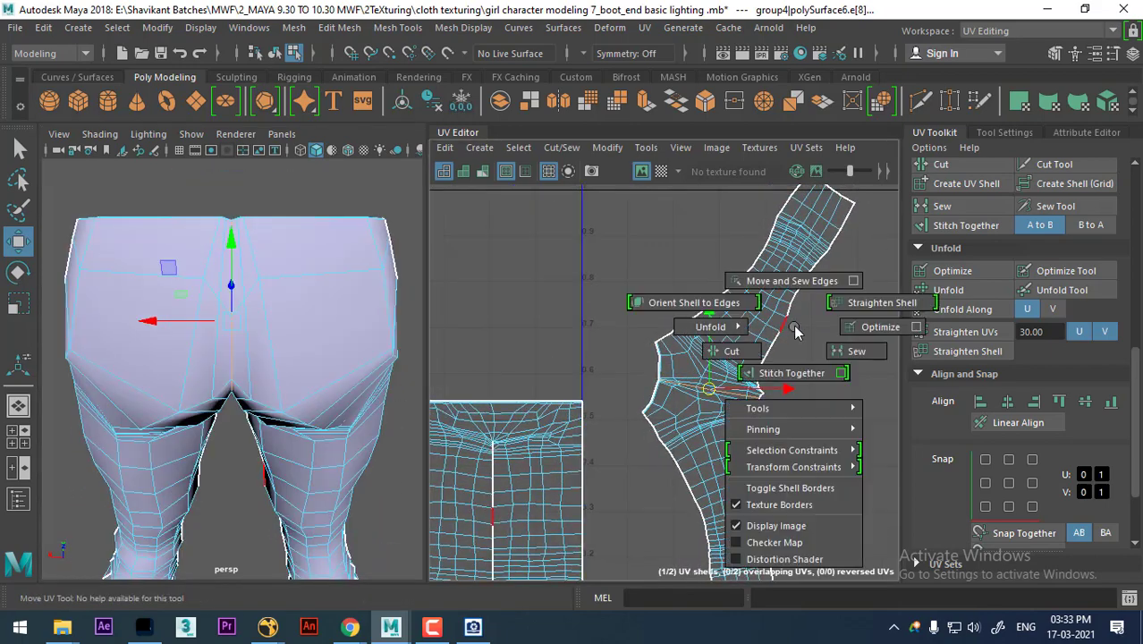
Step: Select the lower leg piece's UVs, maximise the UV Editor, and show the jeans texture.jpg reference
alt+middle_drag(628, 410, 713, 360)
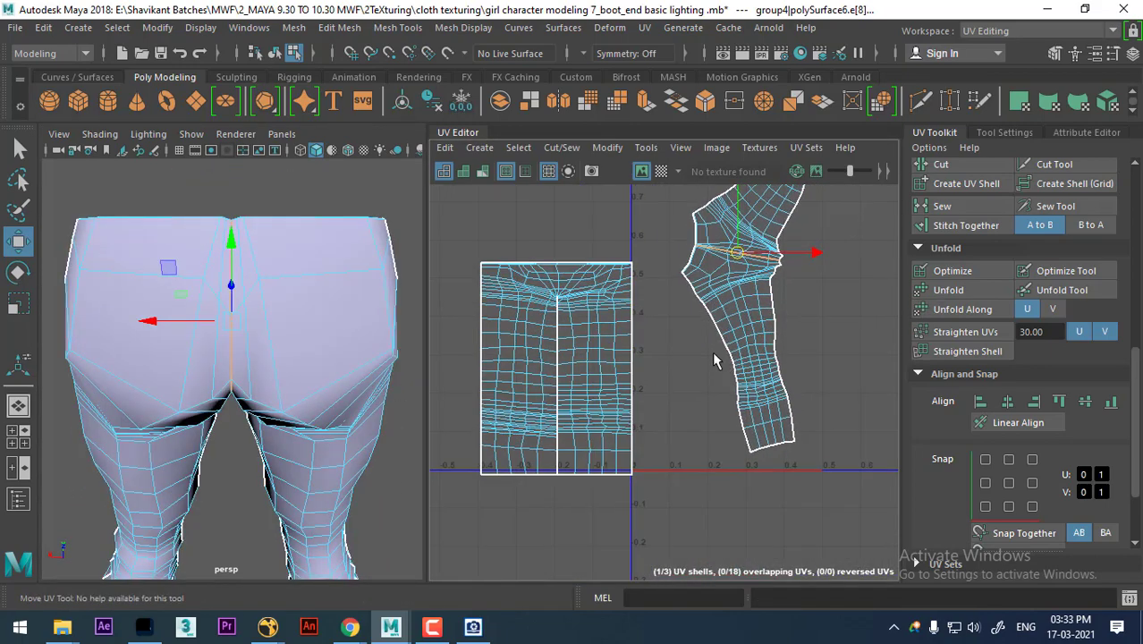
drag(752, 331, 790, 393)
shift+right_drag(765, 350, 821, 383)
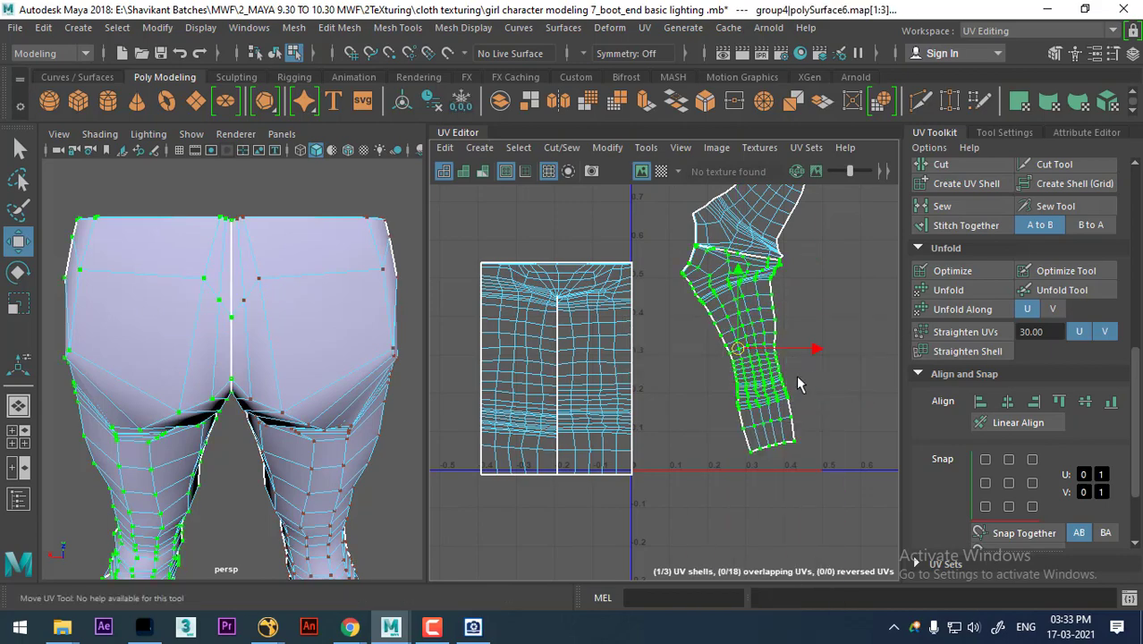
key(ctrl+space)
click(475, 628)
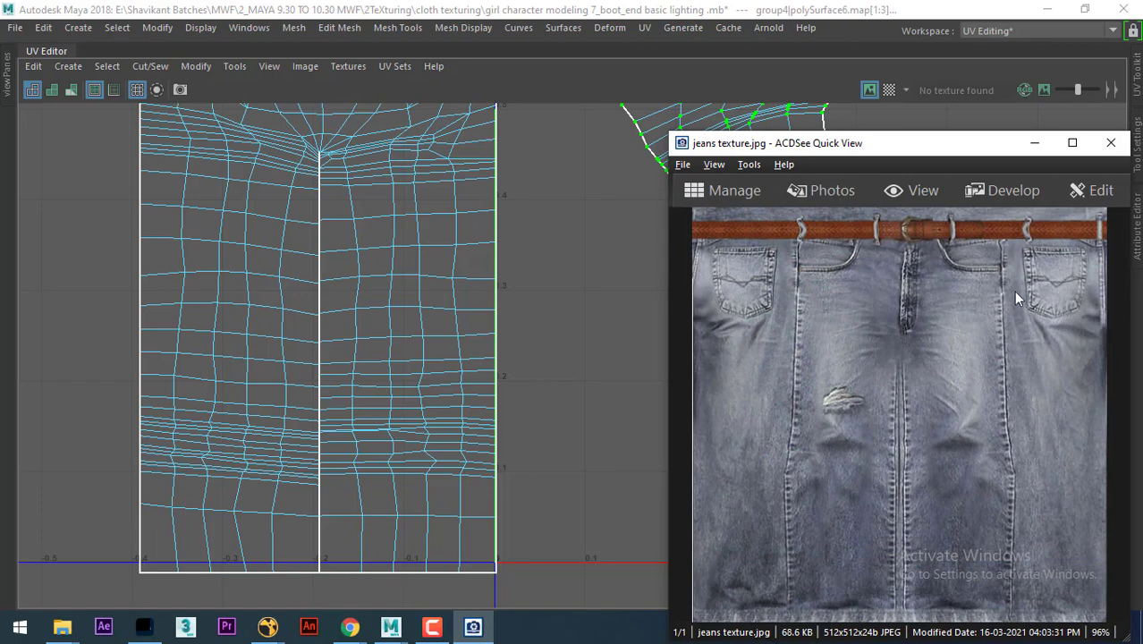
Step: Select the whole lower leg UV shell, centre it and rotate it upright
click(1034, 143)
scroll(798, 313, down, 2)
scroll(667, 429, up, 1)
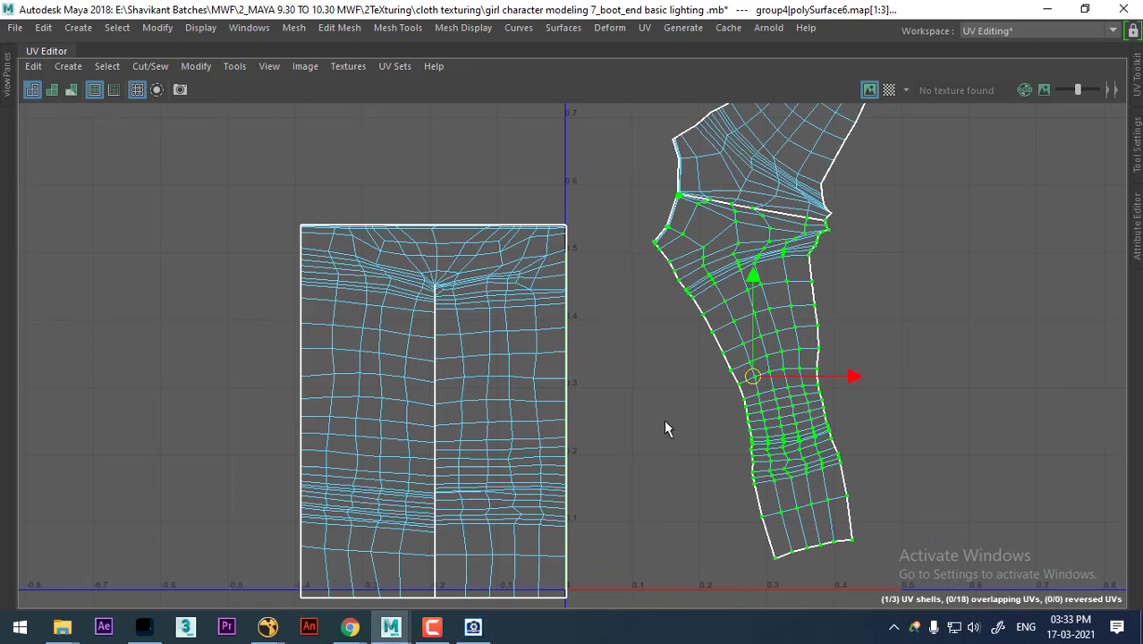
drag(751, 377, 701, 385)
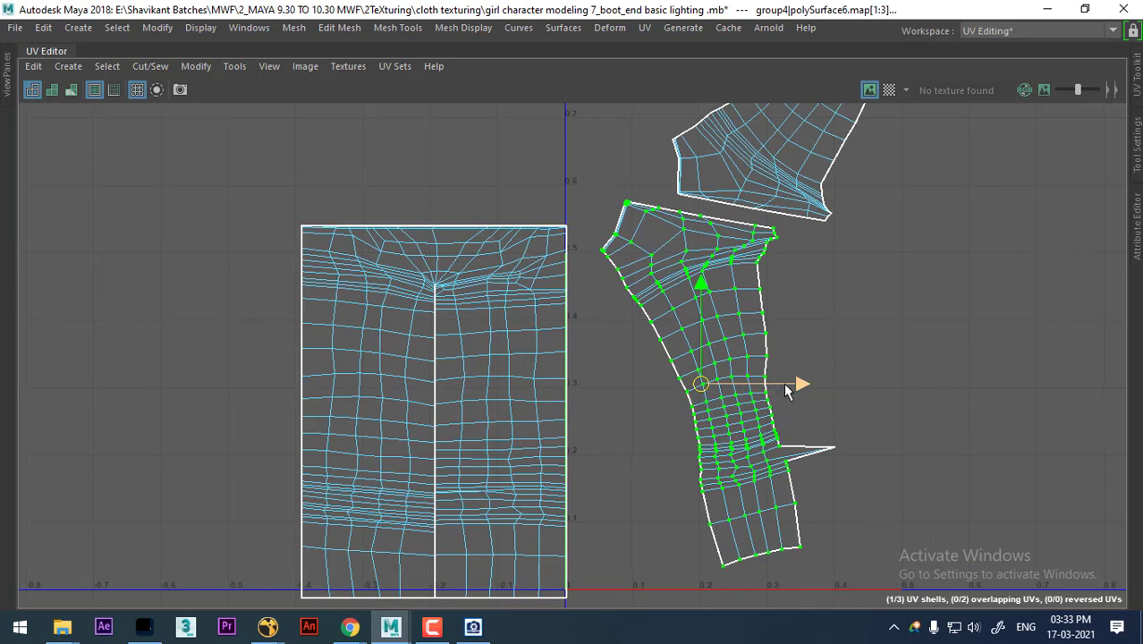
key(ctrl+z)
ctrl+right_drag(771, 405, 842, 369)
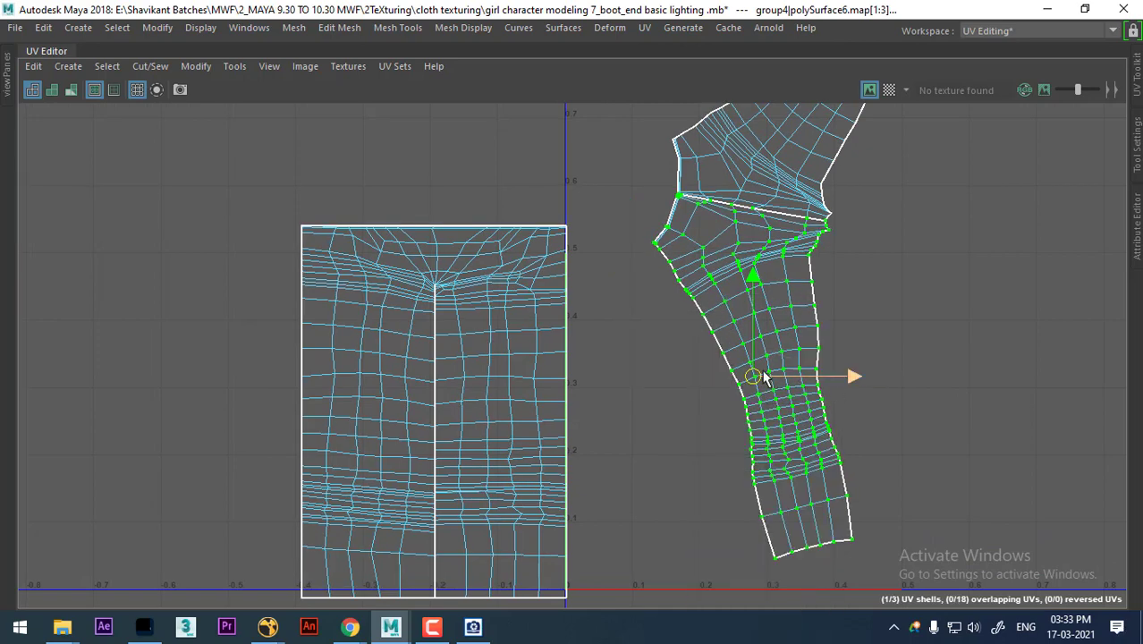
drag(757, 377, 696, 387)
alt+middle_drag(696, 387, 751, 333)
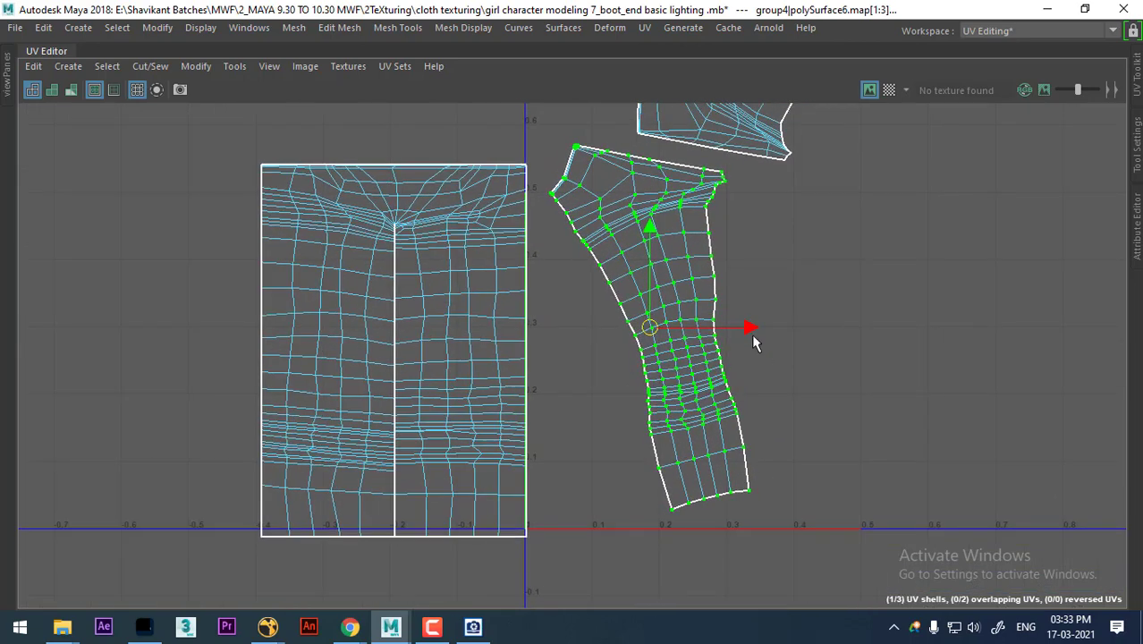
drag(742, 318, 749, 342)
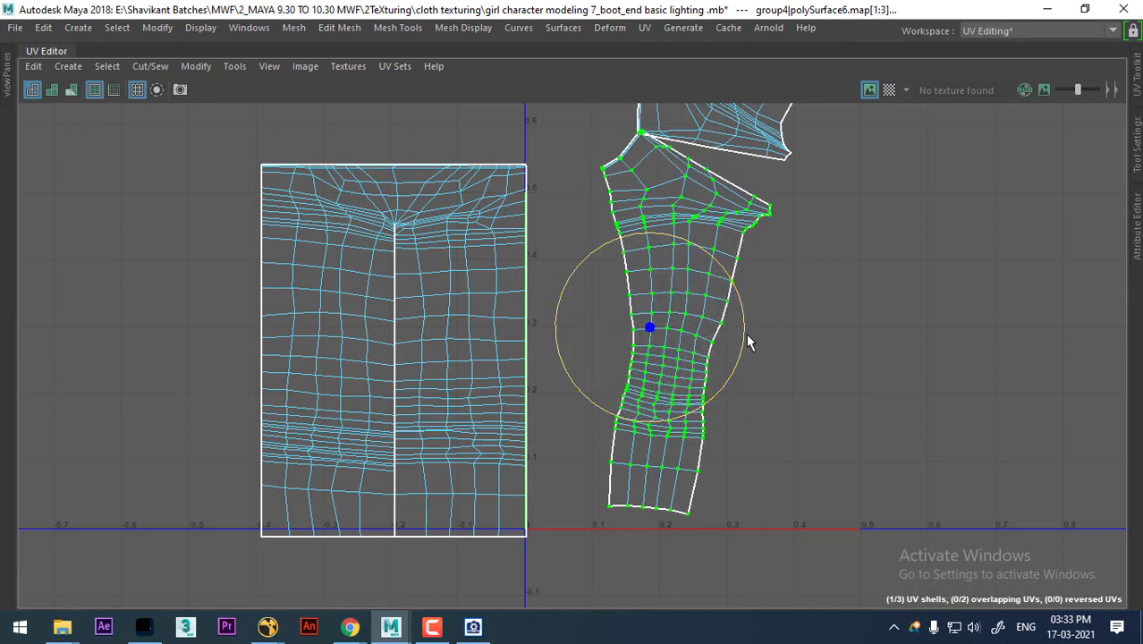
Step: Place the lower leg shell beside the waist rectangle, scale it up slightly, and unfold it
key(w)
scroll(666, 322, up, 2)
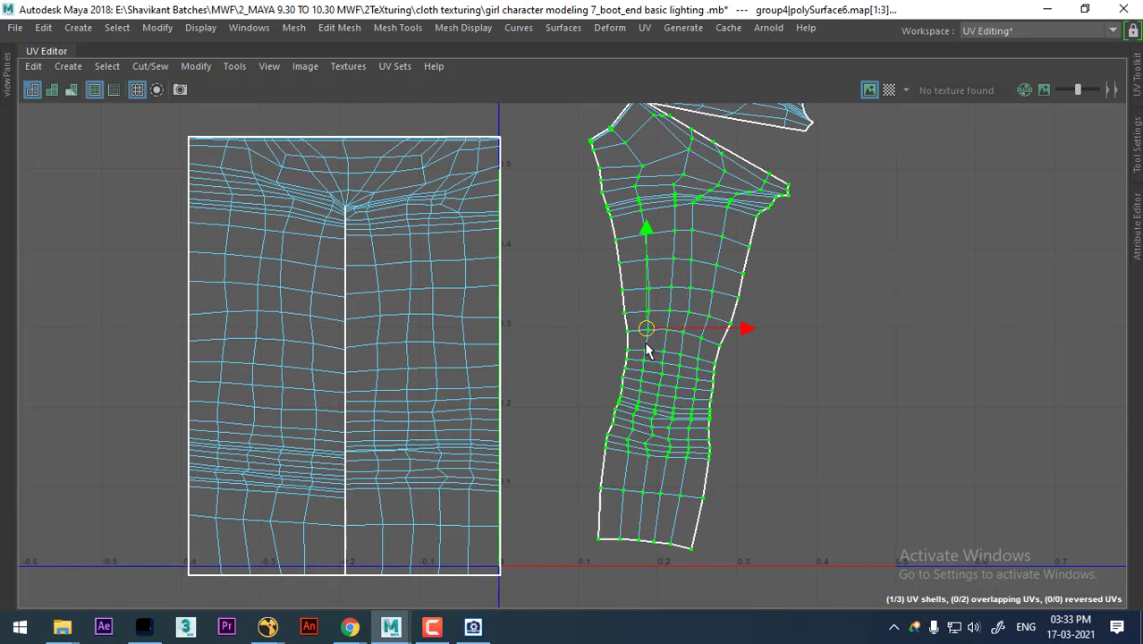
drag(646, 330, 577, 359)
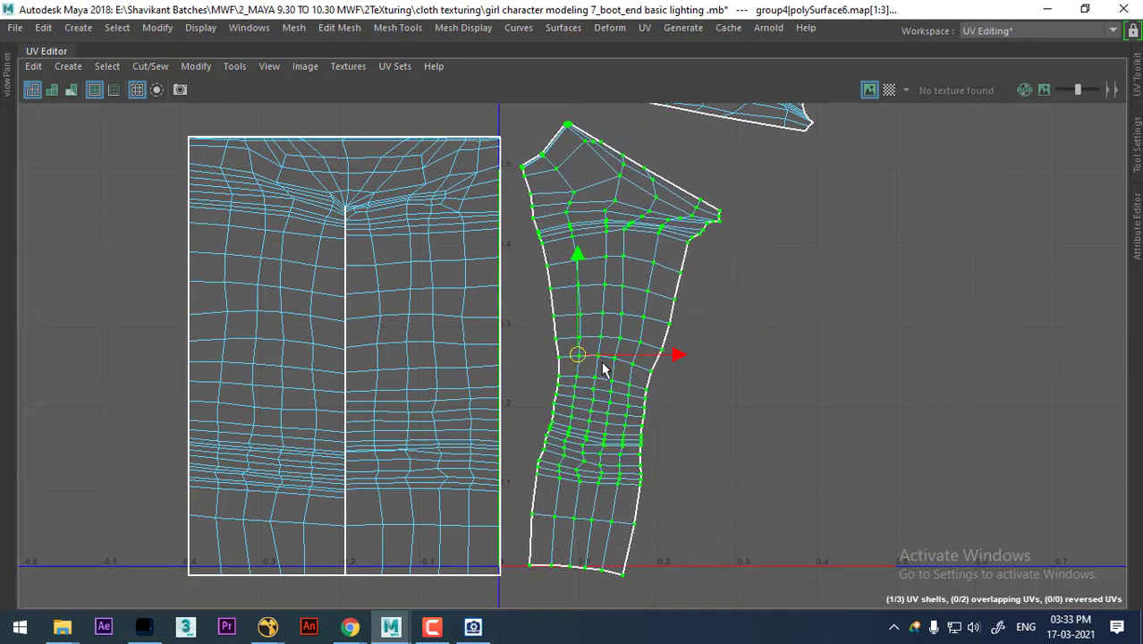
mouse_move(583, 357)
mouse_down()
mouse_move(587, 337)
mouse_move(711, 345)
mouse_move(761, 367)
mouse_up()
key(w)
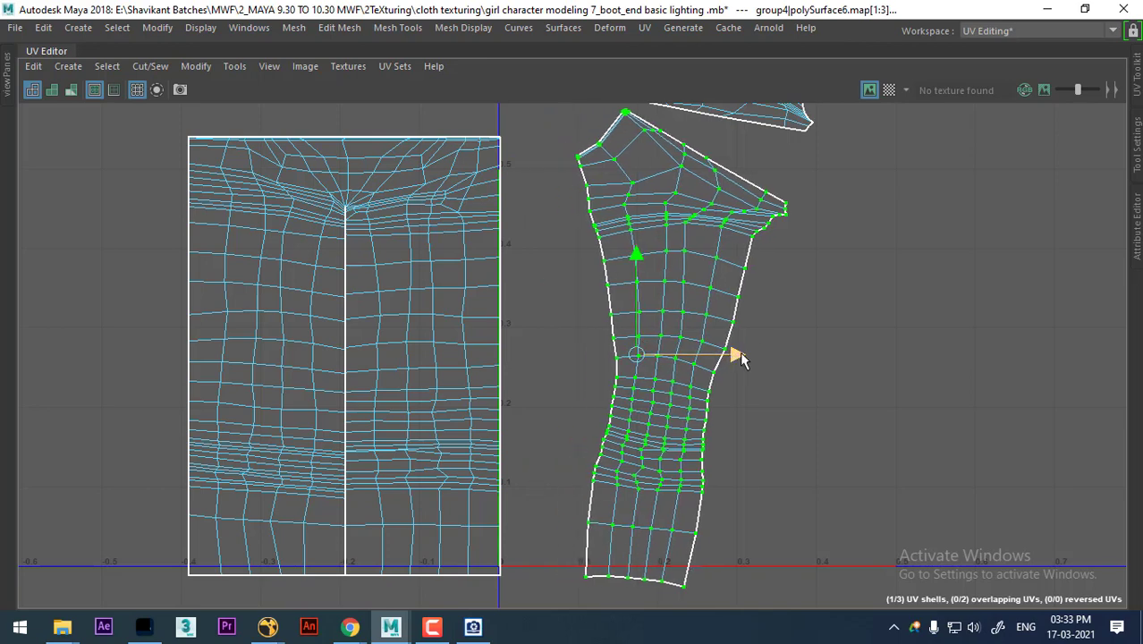
scroll(759, 359, down, 1)
alt+middle_drag(730, 255, 658, 275)
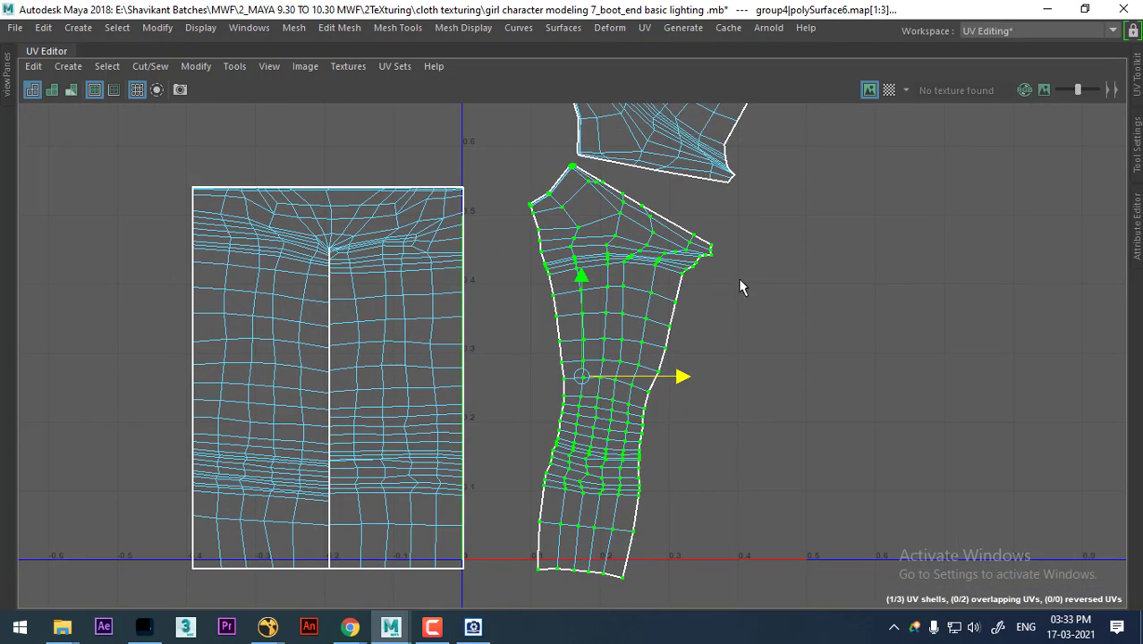
shift+right_drag(837, 257, 636, 183)
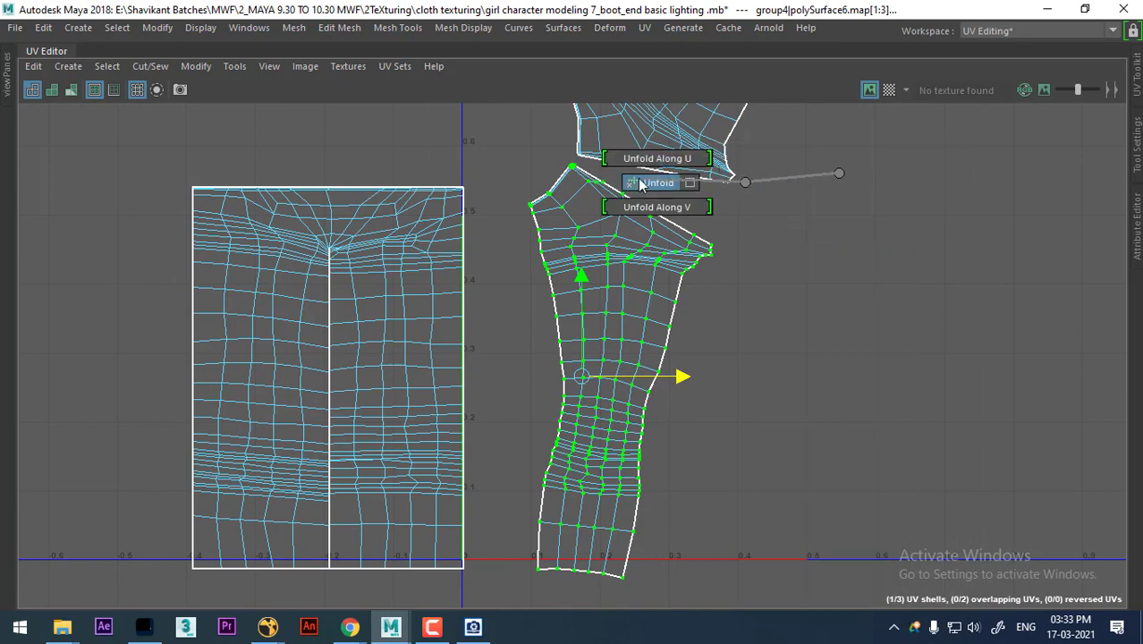
Step: Select the whole upper leg piece shell and rotate it clockwise
alt+middle_drag(695, 355, 695, 430)
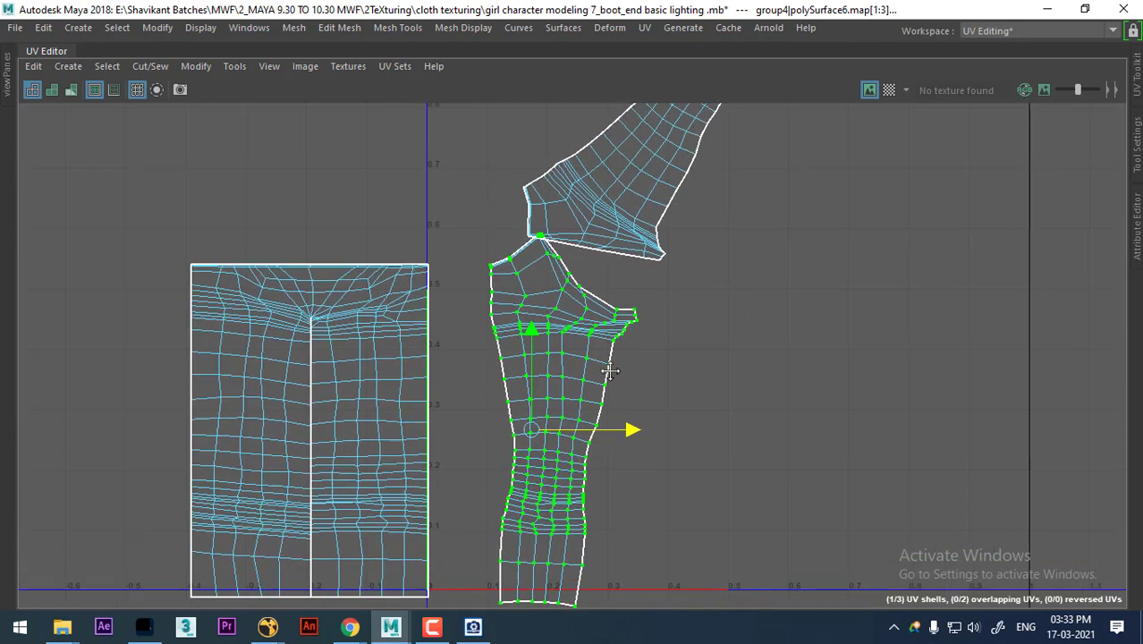
drag(683, 226, 617, 271)
shift+right_drag(651, 247, 778, 295)
mouse_move(778, 295)
alt+middle_down()
mouse_move(714, 299)
mouse_move(728, 299)
alt+middle_up()
key(e)
mouse_move(739, 242)
mouse_down()
mouse_move(749, 342)
mouse_move(545, 451)
mouse_move(692, 270)
mouse_up()
key(w)
Step: Unfold the upper leg piece and position it beside the other two shells
shift+right_drag(760, 172, 626, 171)
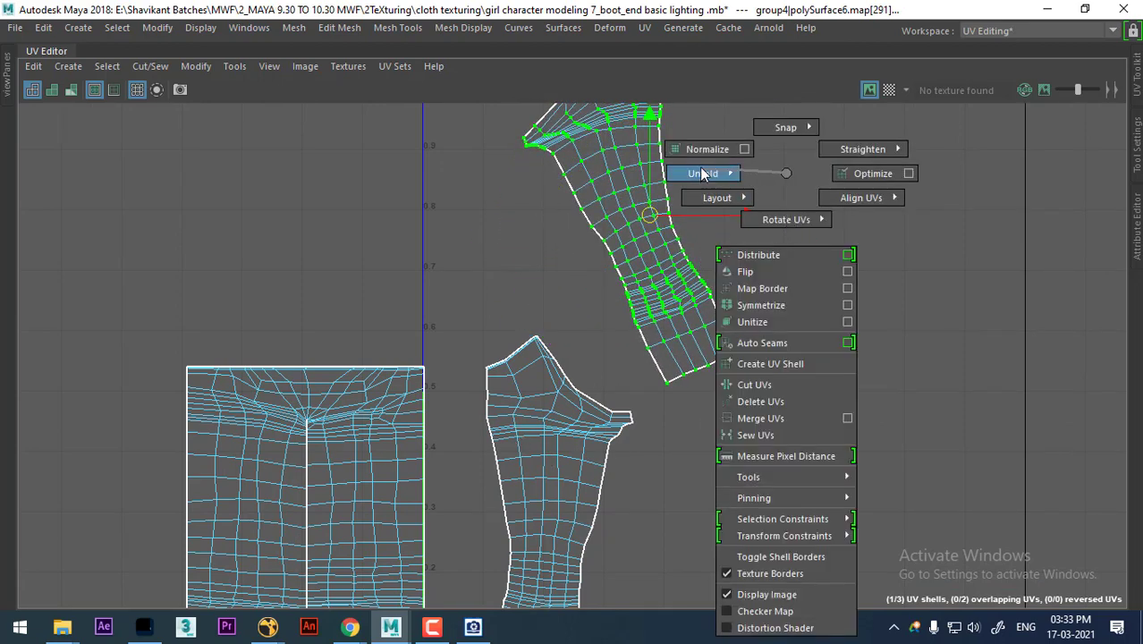
drag(658, 234, 722, 518)
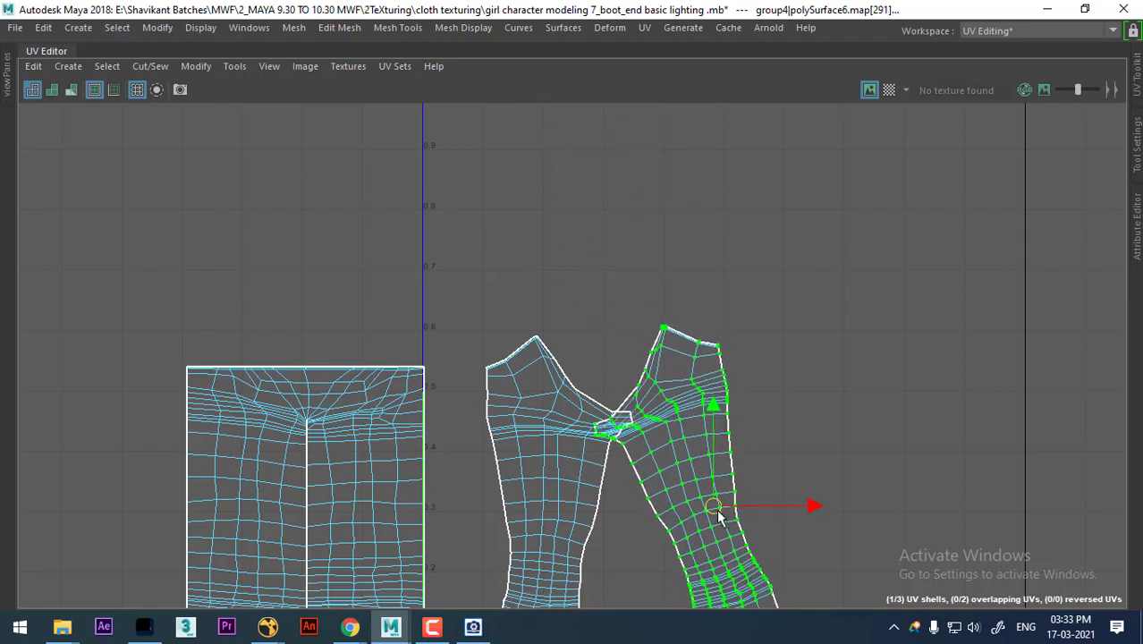
alt+middle_drag(722, 518, 617, 269)
mouse_move(614, 274)
mouse_down()
mouse_move(665, 317)
mouse_move(666, 273)
mouse_up()
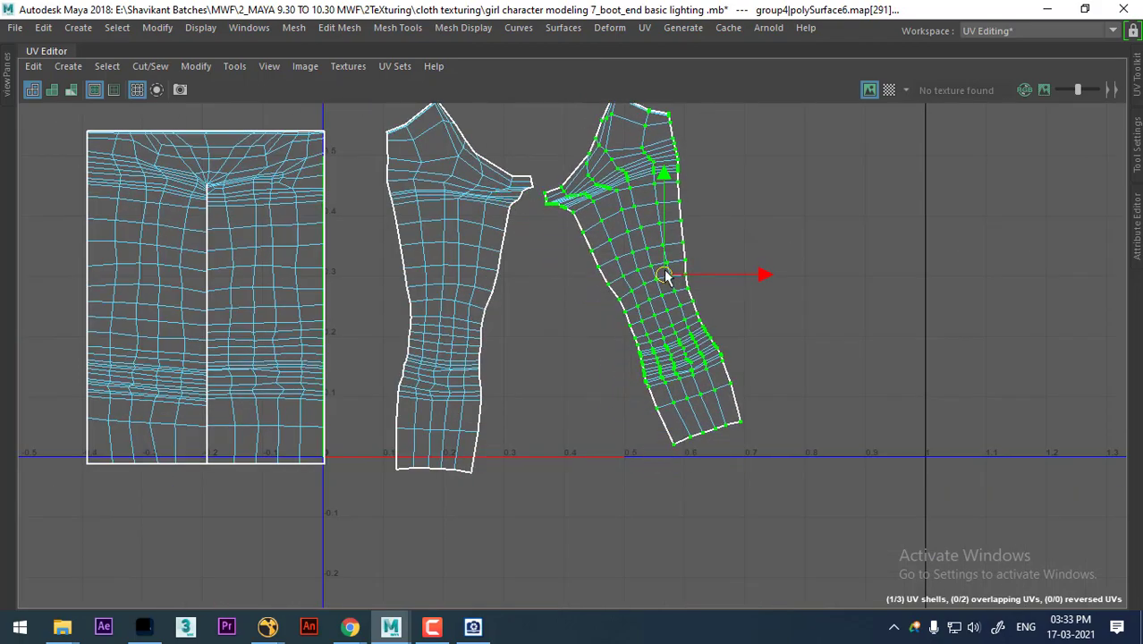
alt+right_drag(666, 272, 688, 371)
alt+middle_drag(688, 370, 685, 385)
Step: Bring up the jeans texture reference and select the middle leg shell's border UVs
click(488, 626)
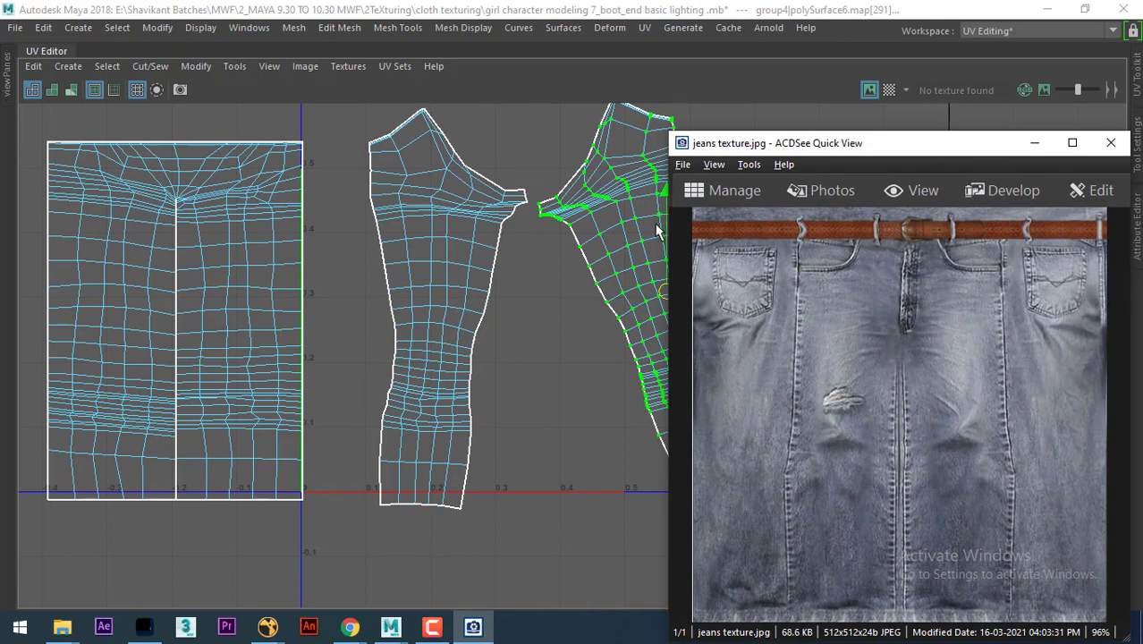
alt+middle_drag(455, 267, 443, 319)
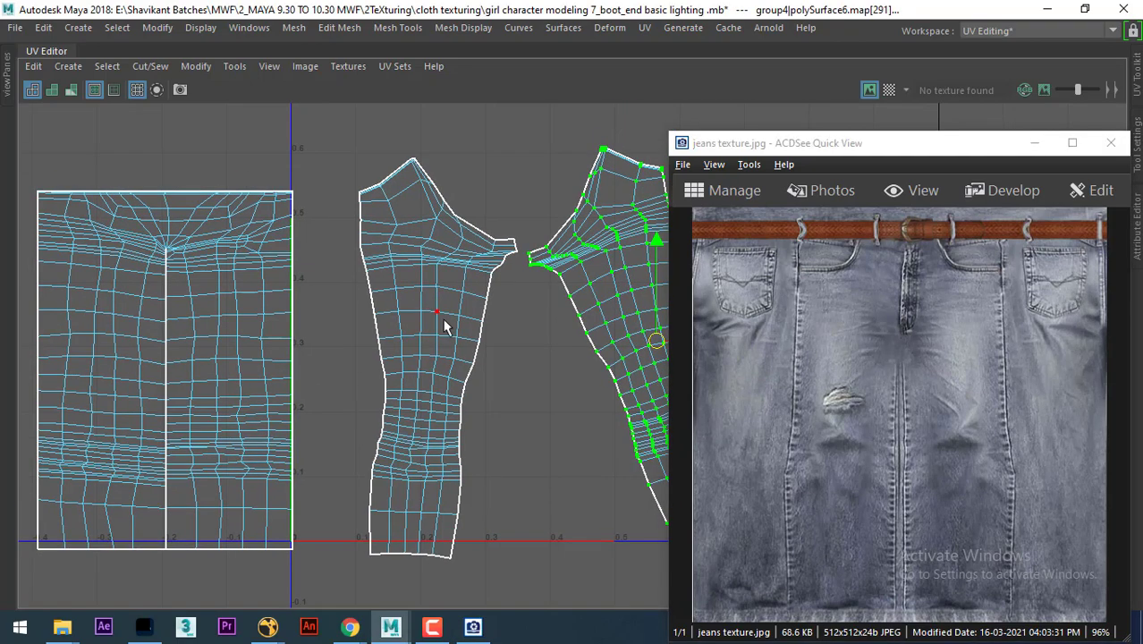
alt+middle_drag(426, 370, 411, 322)
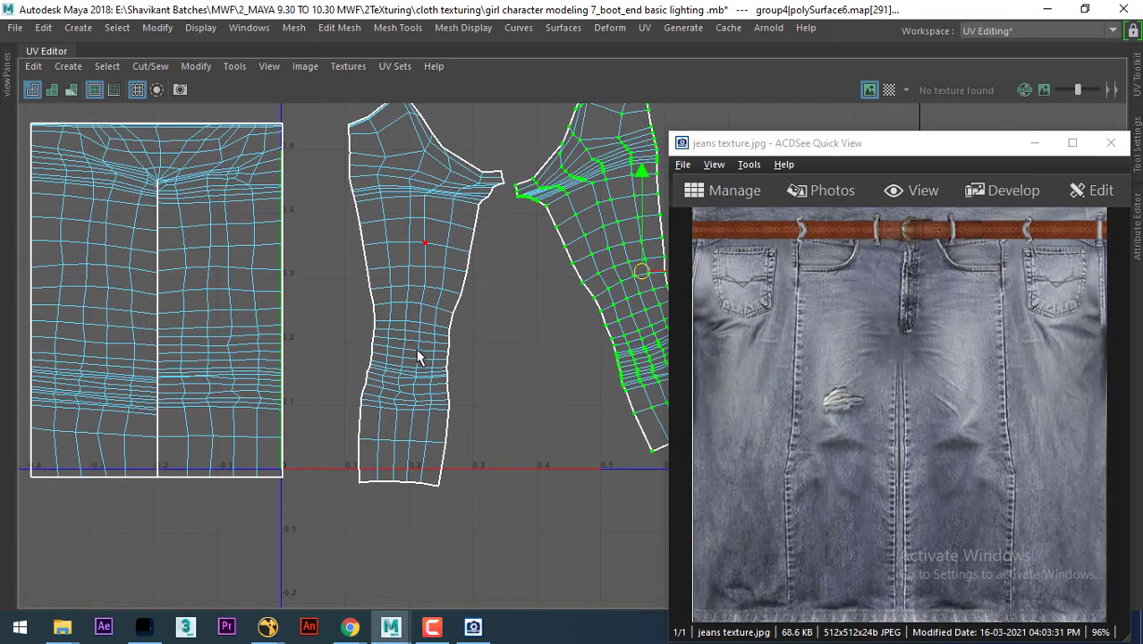
click(404, 354)
ctrl+right_drag(404, 354, 513, 361)
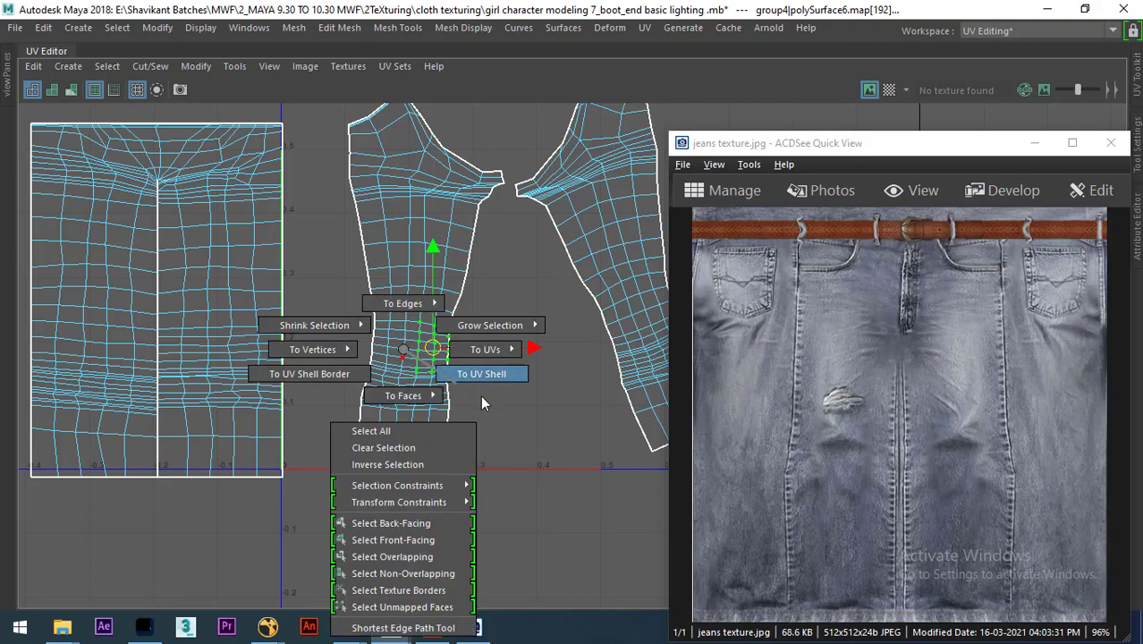
ctrl+right_drag(529, 318, 258, 424)
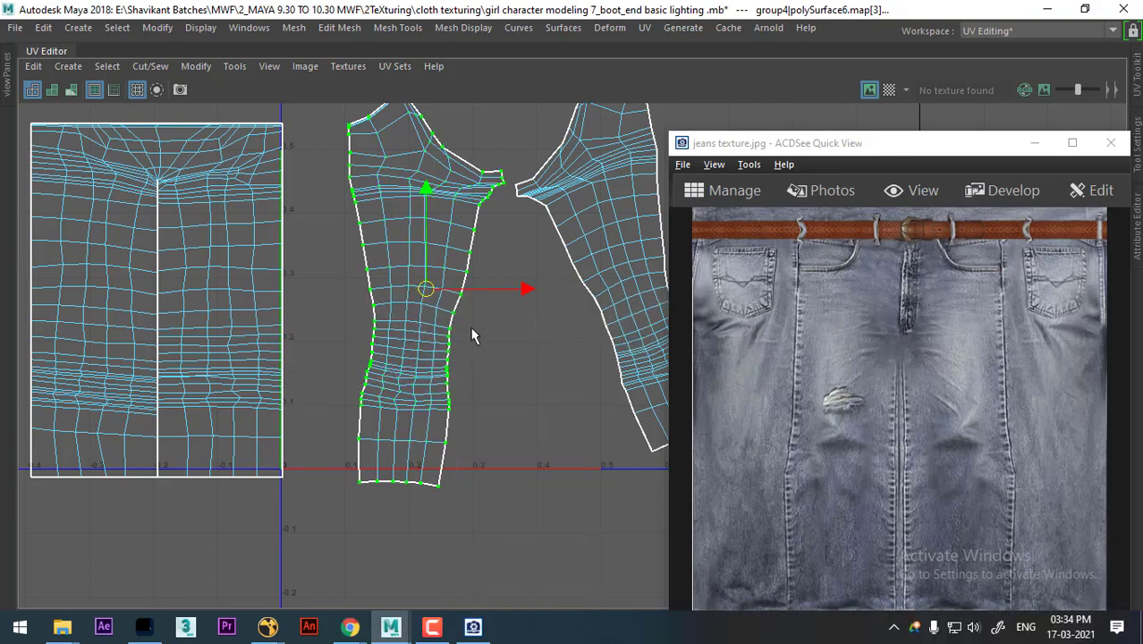
Step: Trim the border selection down to UVs along the leg shell's edge
mouse_move(442, 226)
alt+middle_down()
mouse_move(409, 349)
mouse_move(369, 338)
alt+middle_up()
scroll(410, 349, up, 1)
scroll(390, 275, up, 1)
scroll(428, 357, up, 2)
scroll(380, 324, up, 1)
ctrl+drag(292, 181, 539, 438)
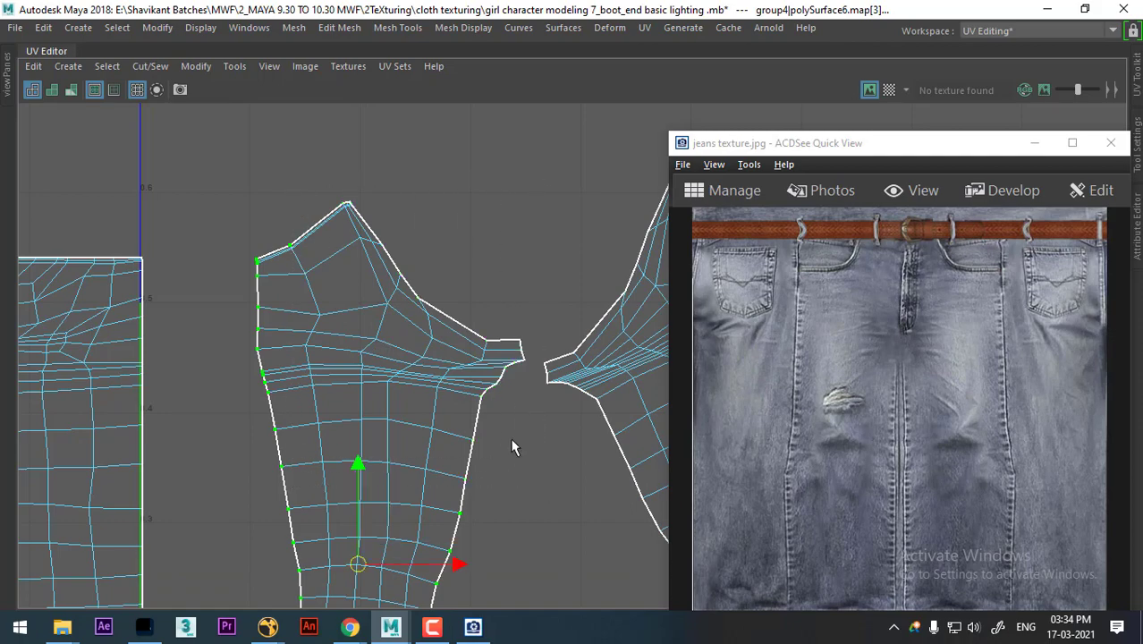
scroll(390, 404, down, 1)
alt+middle_drag(390, 403, 446, 222)
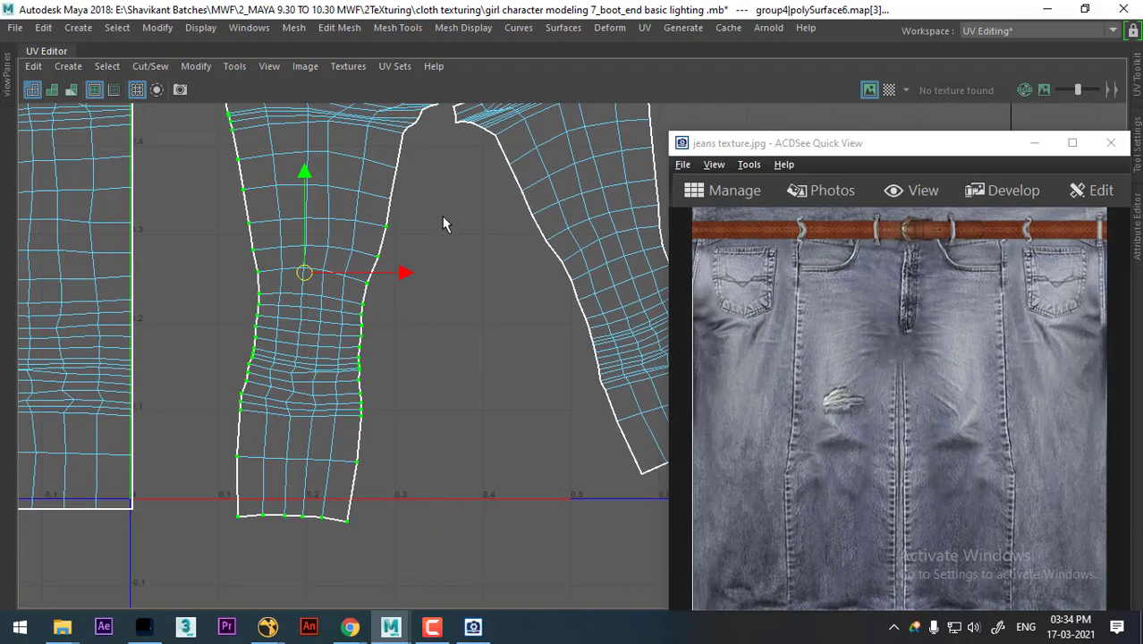
mouse_move(446, 190)
mouse_down()
mouse_move(331, 479)
mouse_move(362, 430)
mouse_up()
Step: Keep only the left-edge UVs selected, minimize the texture viewer, and show the UV Toolkit
scroll(430, 456, up, 1)
alt+middle_drag(429, 537, 510, 485)
drag(457, 356, 266, 451)
alt+middle_drag(264, 128, 298, 185)
scroll(298, 184, down, 2)
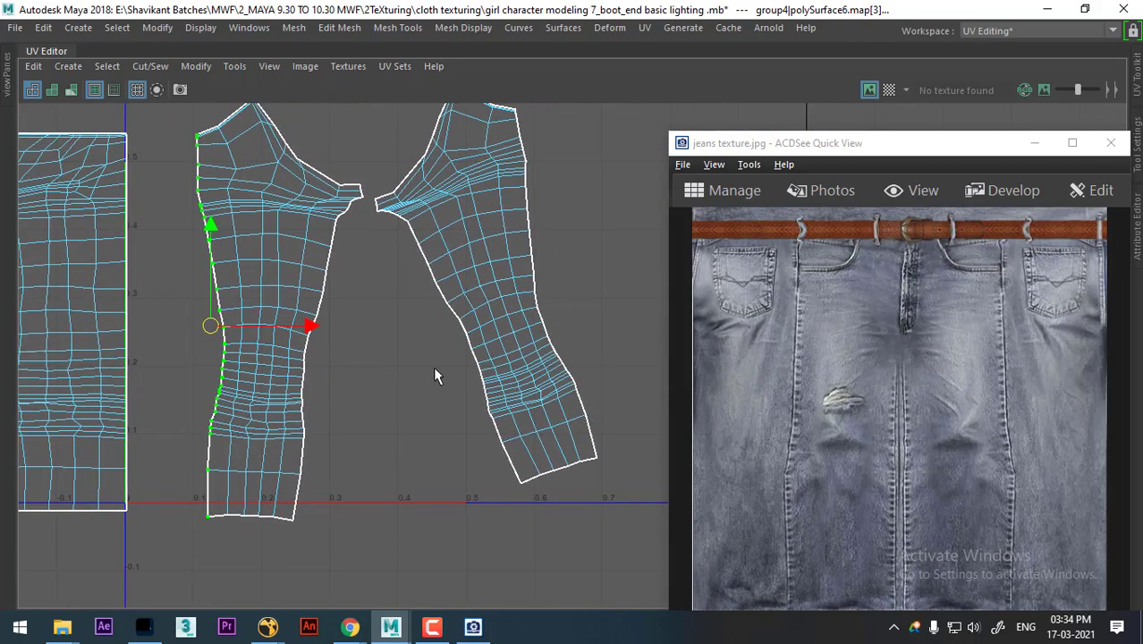
click(1035, 143)
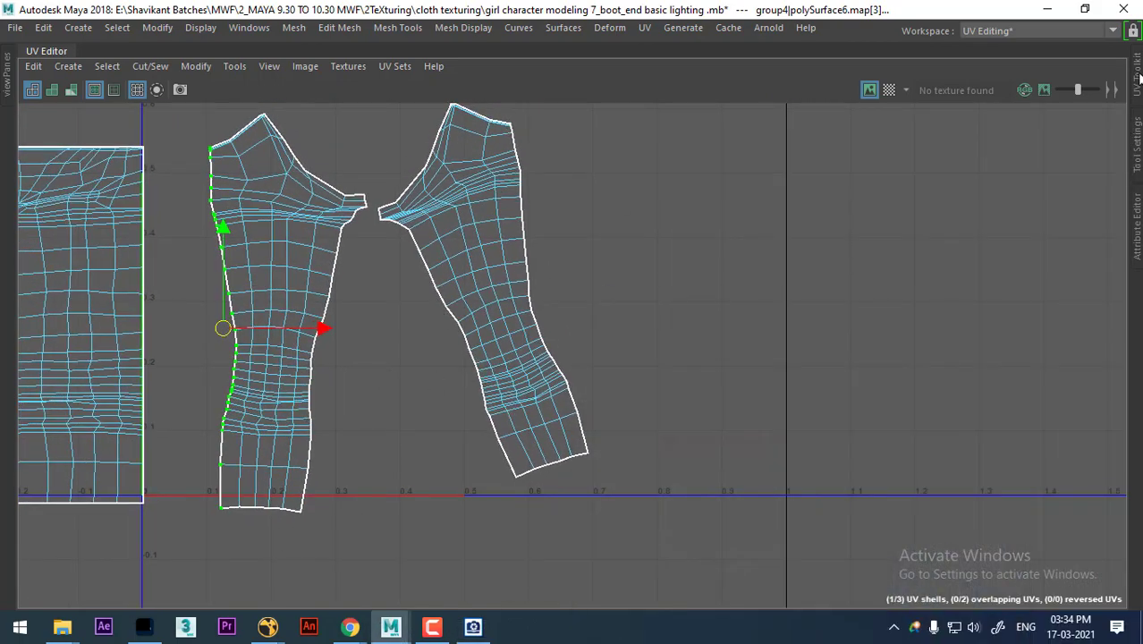
click(1137, 76)
Step: Straighten the leg shell's left edge with Align U min and its bottom edge with Align V min
click(979, 321)
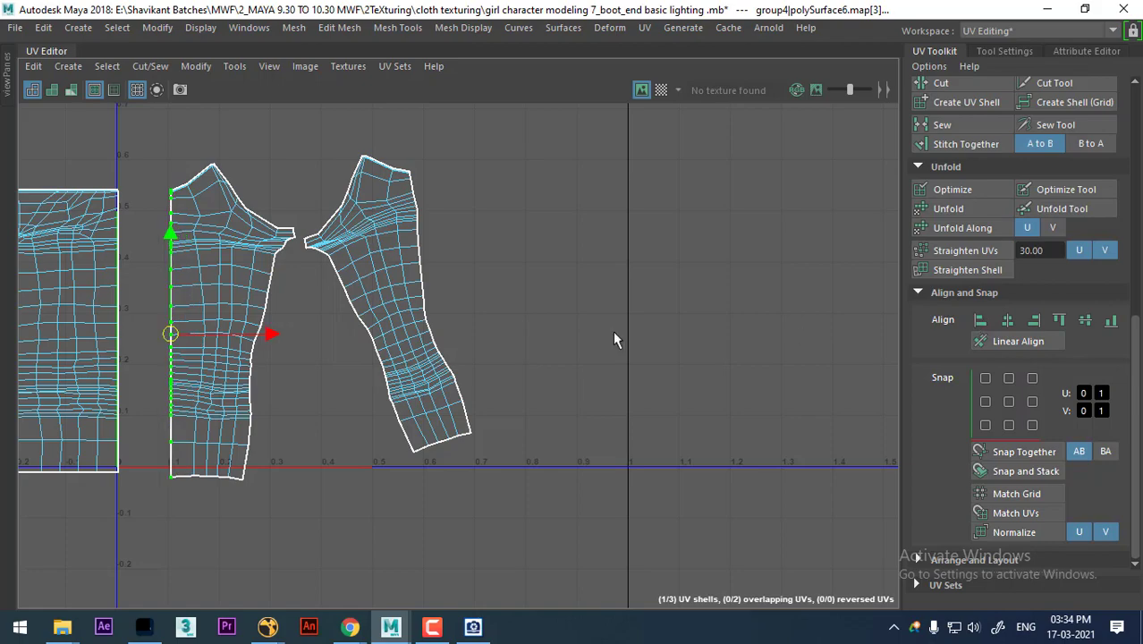
scroll(274, 374, up, 2)
mouse_move(274, 375)
alt+middle_down()
mouse_move(355, 380)
mouse_move(407, 362)
mouse_move(447, 255)
alt+middle_up()
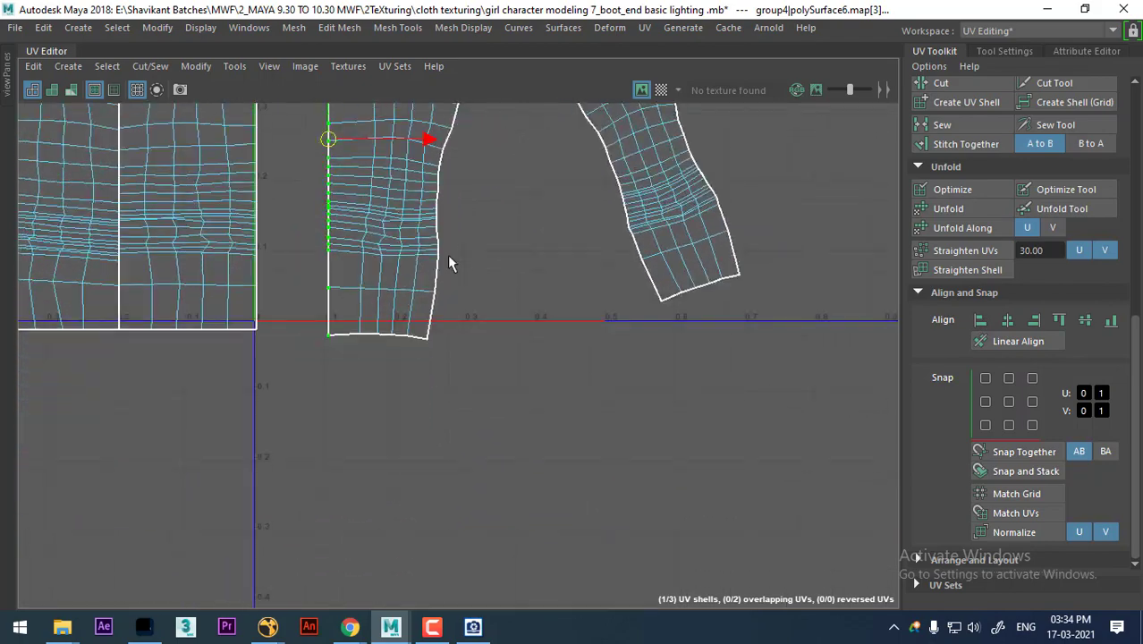
scroll(358, 313, up, 1)
drag(269, 377, 438, 333)
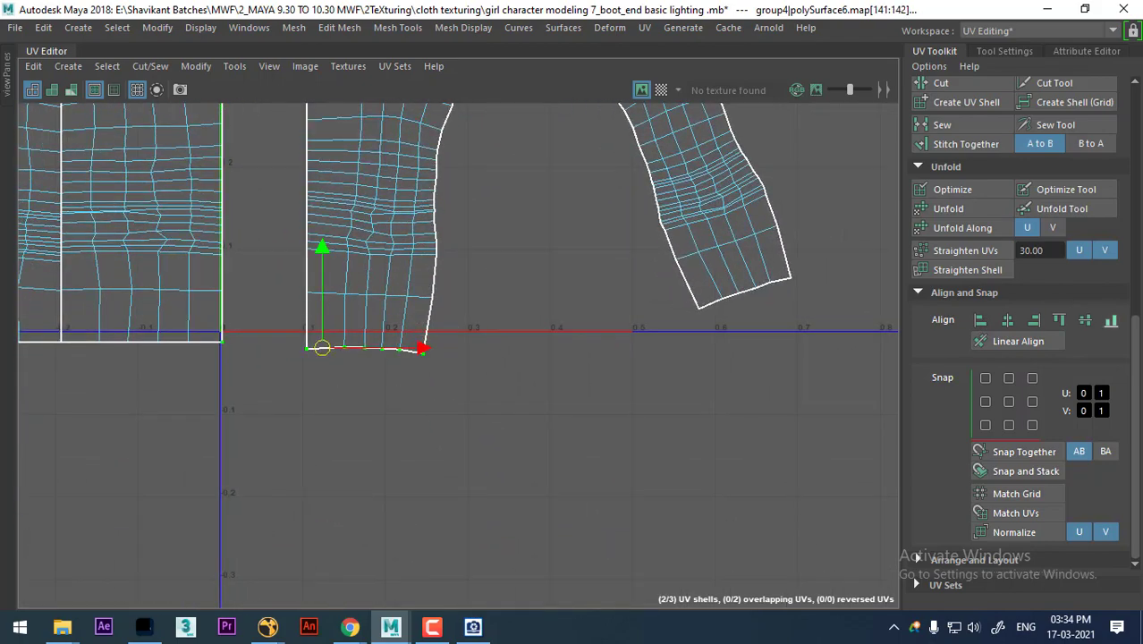
click(1111, 319)
key(ctrl+z)
click(1110, 319)
scroll(411, 273, down, 1)
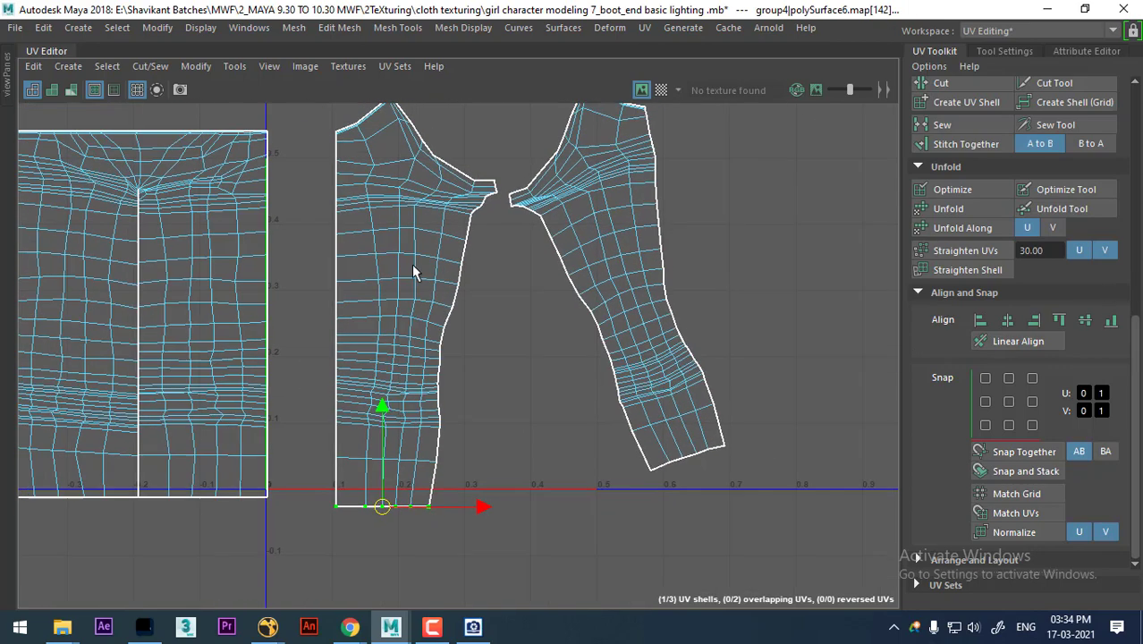
Step: Select the leg shell's top-corner UVs, dropping the right-edge UVs from the selection
ctrl+right_drag(427, 322, 331, 364)
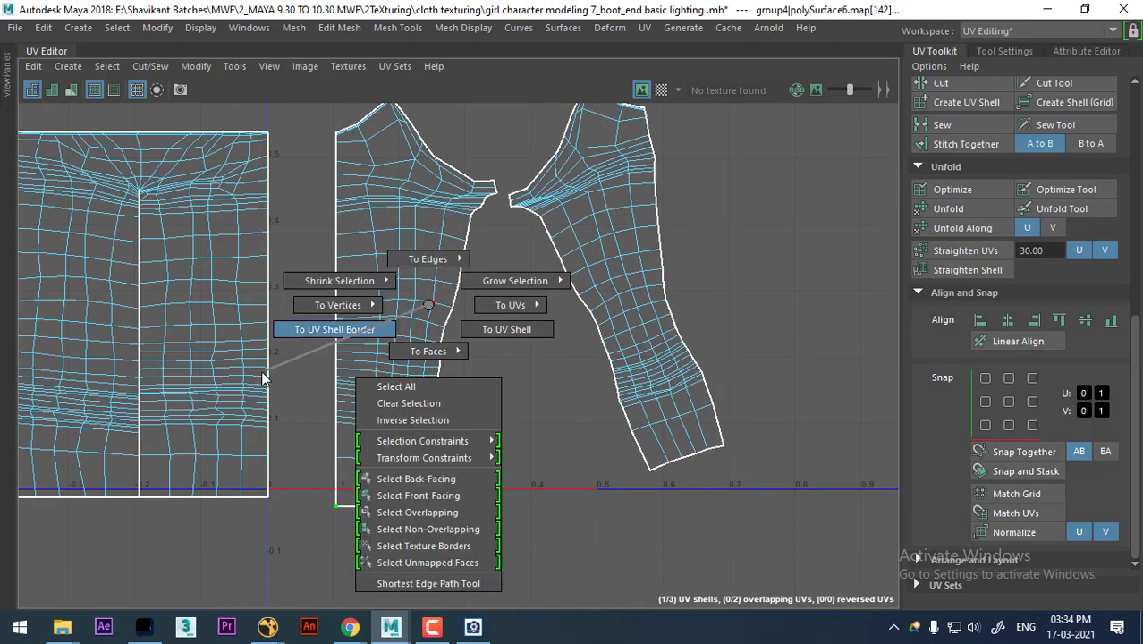
alt+middle_drag(387, 171, 402, 255)
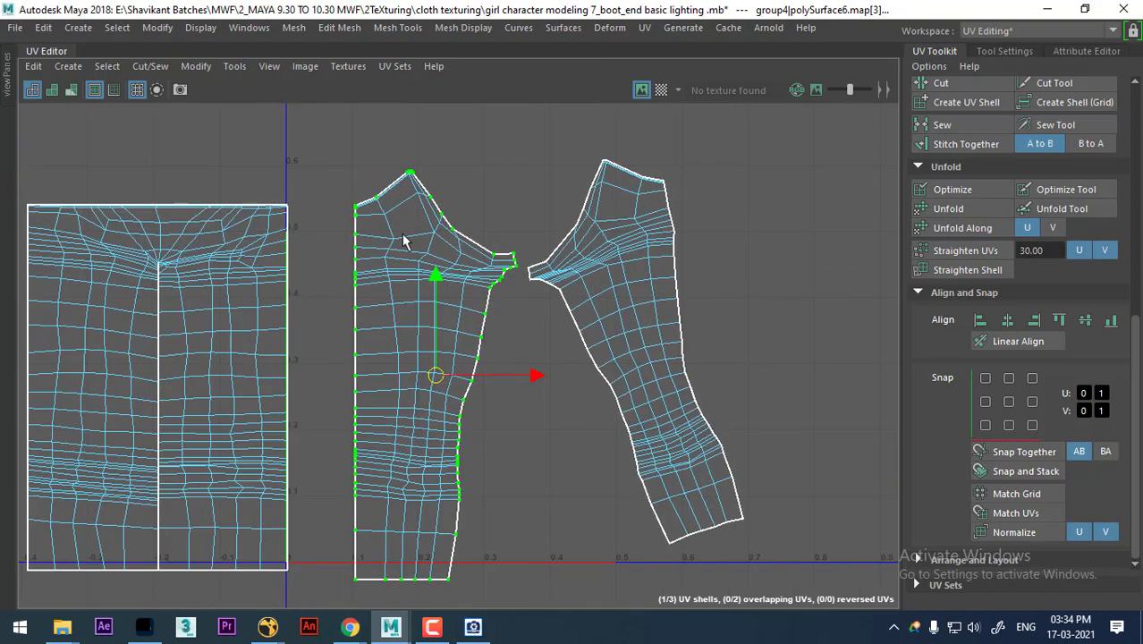
key(ctrl+z)
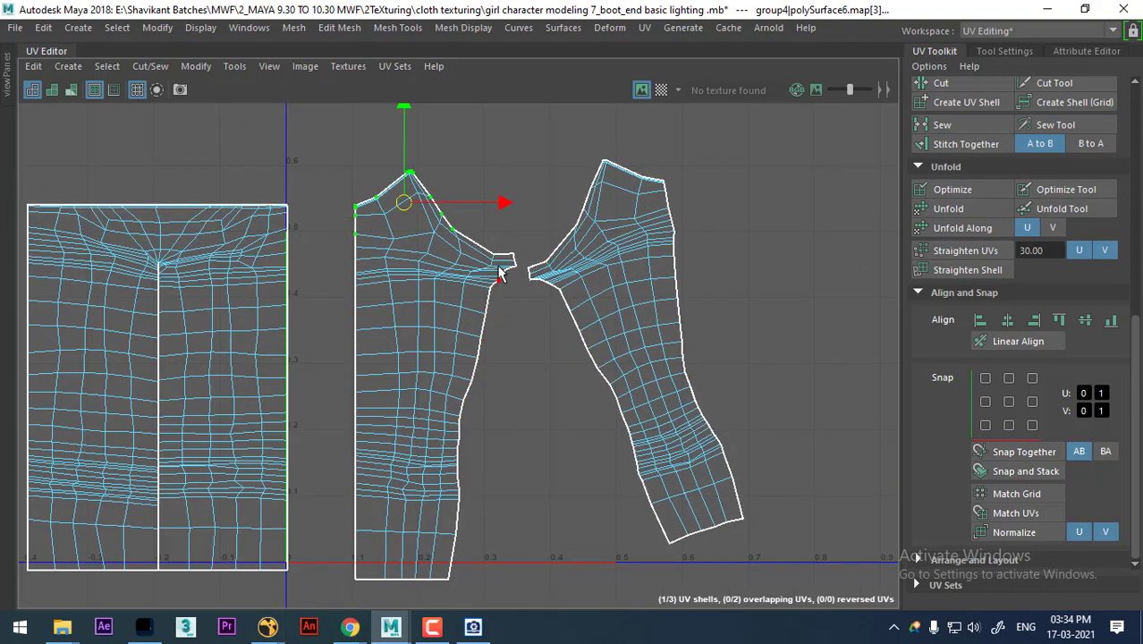
scroll(499, 273, up, 2)
scroll(588, 408, up, 2)
scroll(536, 375, up, 2)
scroll(480, 335, up, 2)
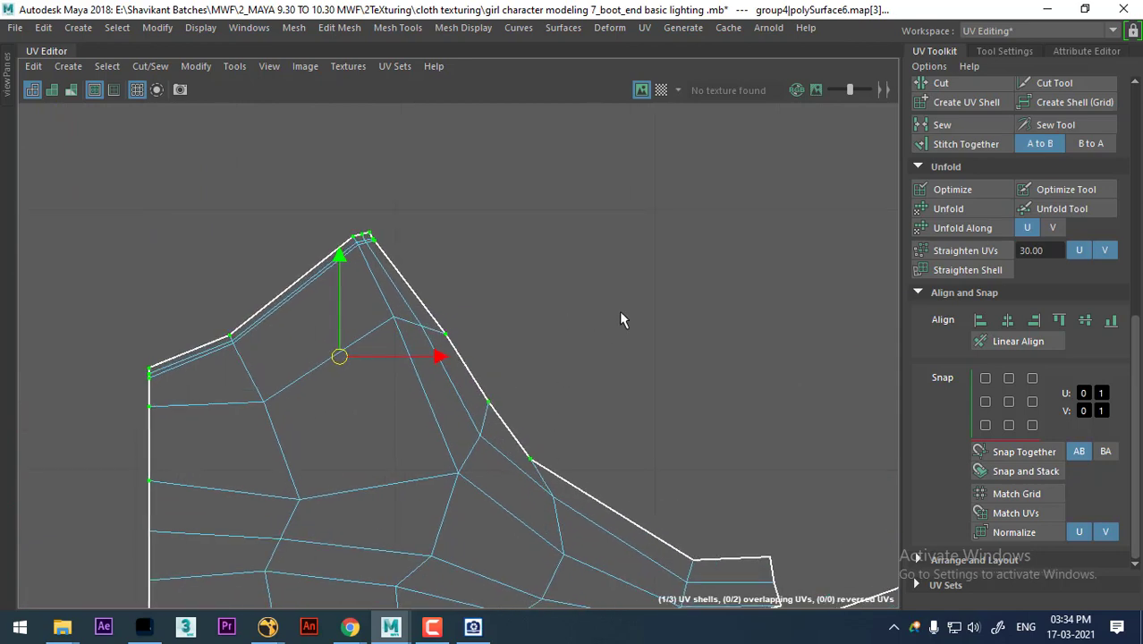
ctrl+drag(622, 319, 413, 523)
ctrl+drag(381, 254, 370, 242)
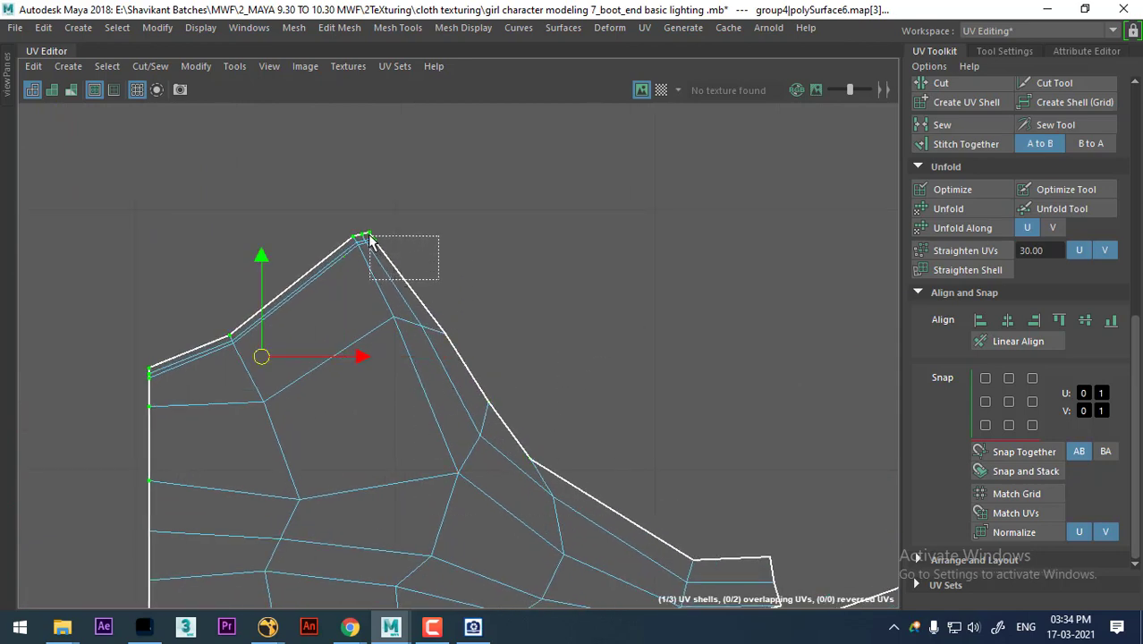
alt+middle_drag(316, 388, 382, 313)
scroll(345, 304, up, 1)
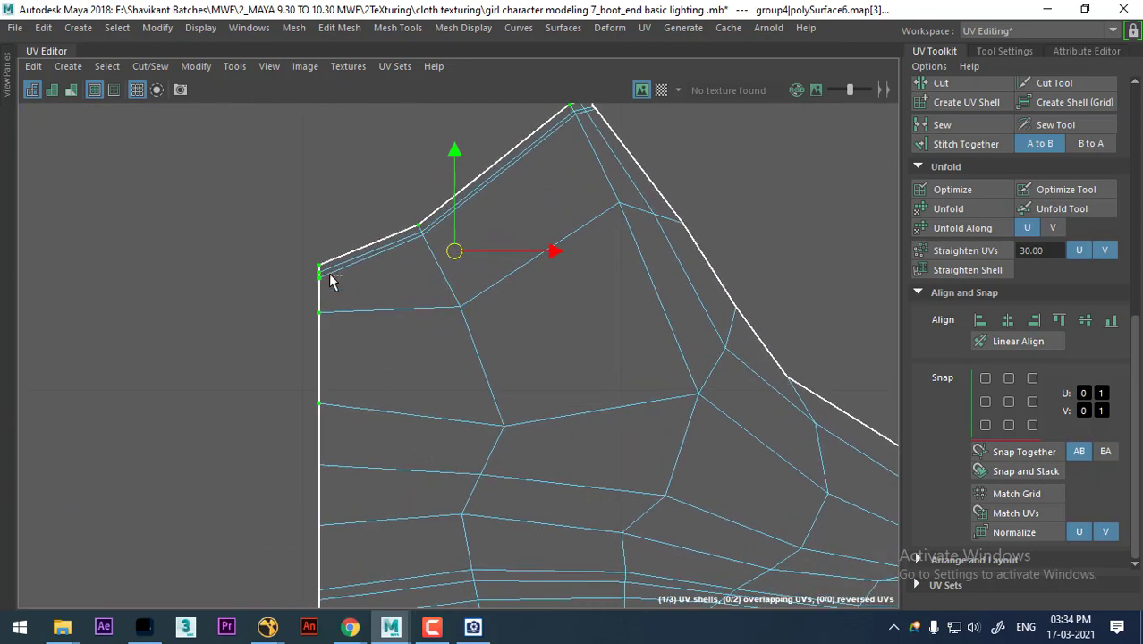
ctrl+drag(331, 275, 301, 309)
Step: Remove the left-edge UVs from the selection and flatten the top edge with Align V max
ctrl+drag(376, 333, 226, 597)
scroll(471, 493, down, 4)
scroll(471, 492, down, 3)
alt+middle_drag(472, 493, 426, 289)
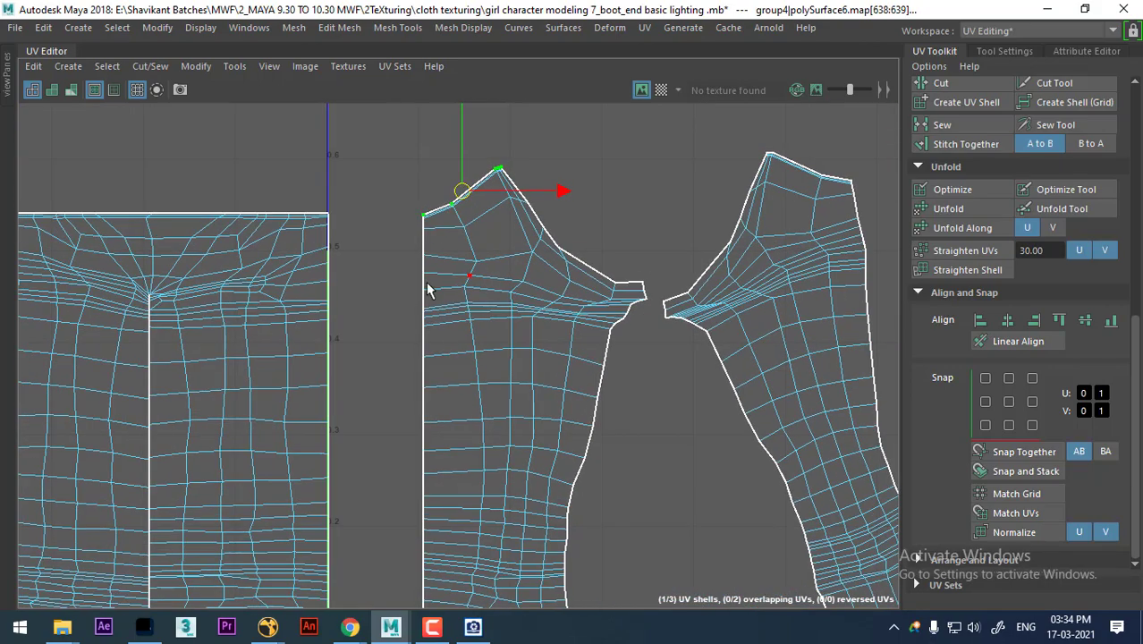
scroll(611, 420, down, 3)
alt+middle_drag(488, 270, 478, 249)
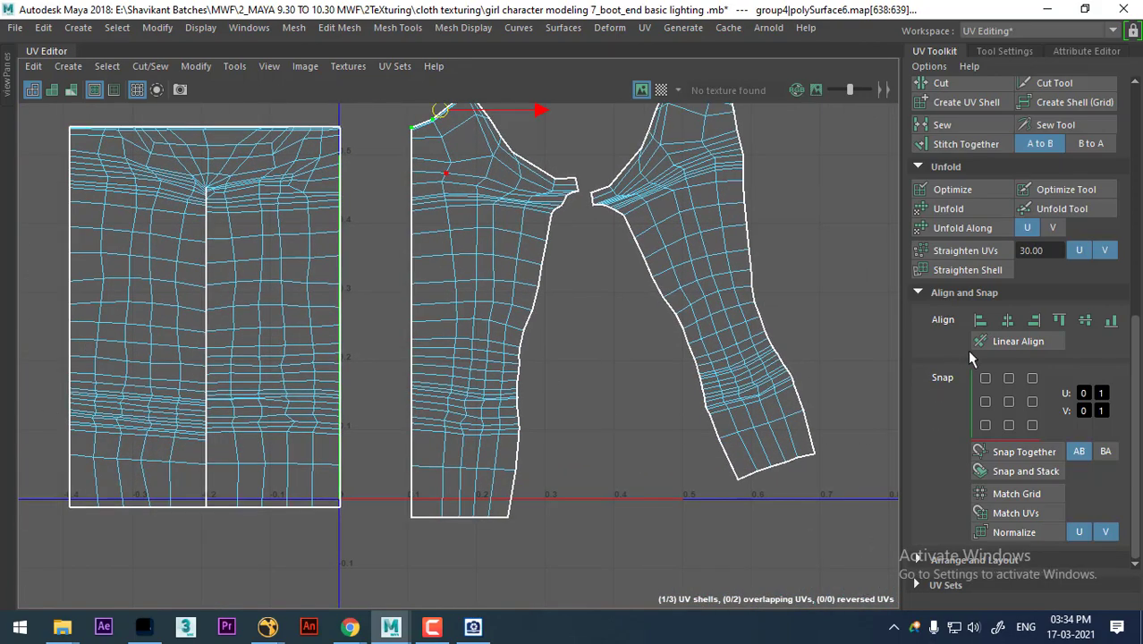
click(1062, 324)
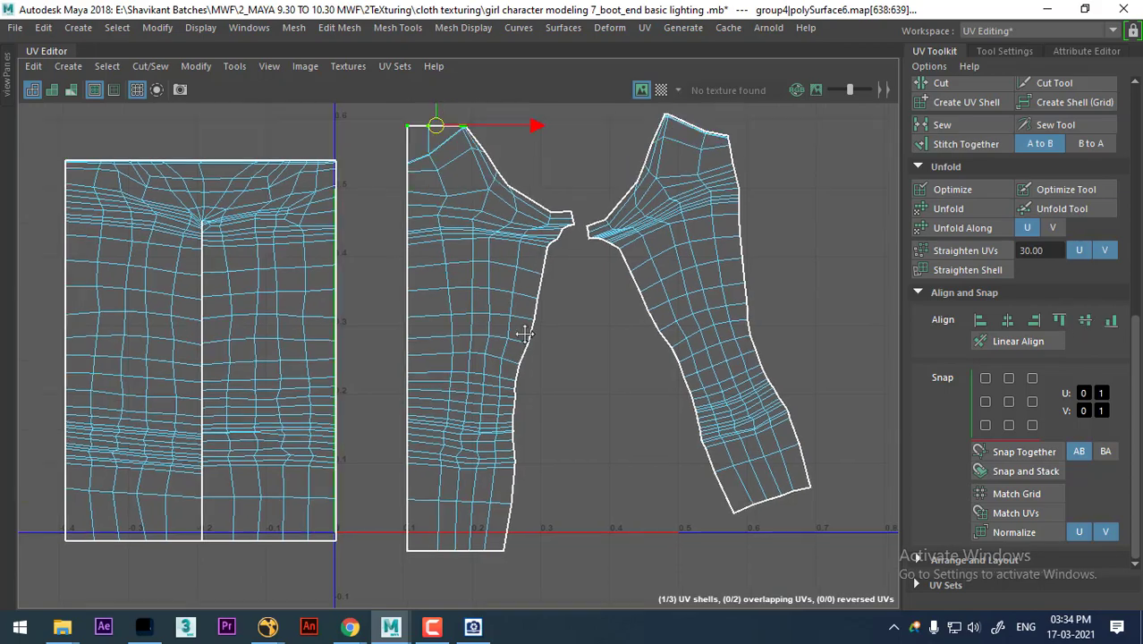
Step: Select only the curved inner-edge UVs, excluding the left, top and bottom edges
scroll(523, 332, up, 3)
scroll(513, 400, up, 2)
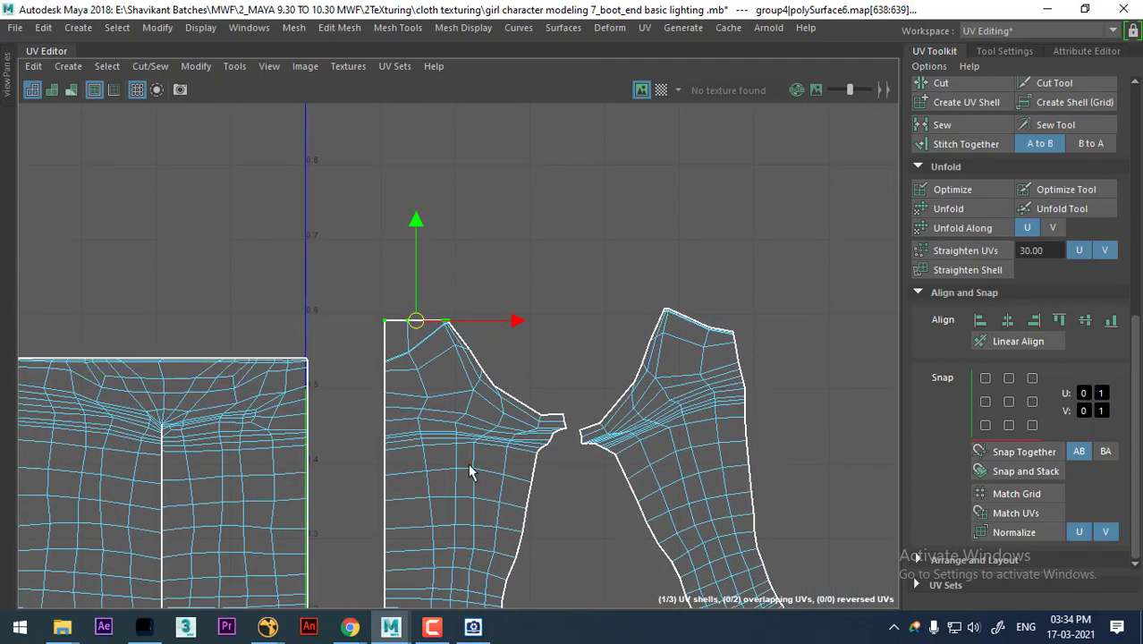
scroll(522, 445, down, 3)
alt+middle_drag(472, 383, 477, 474)
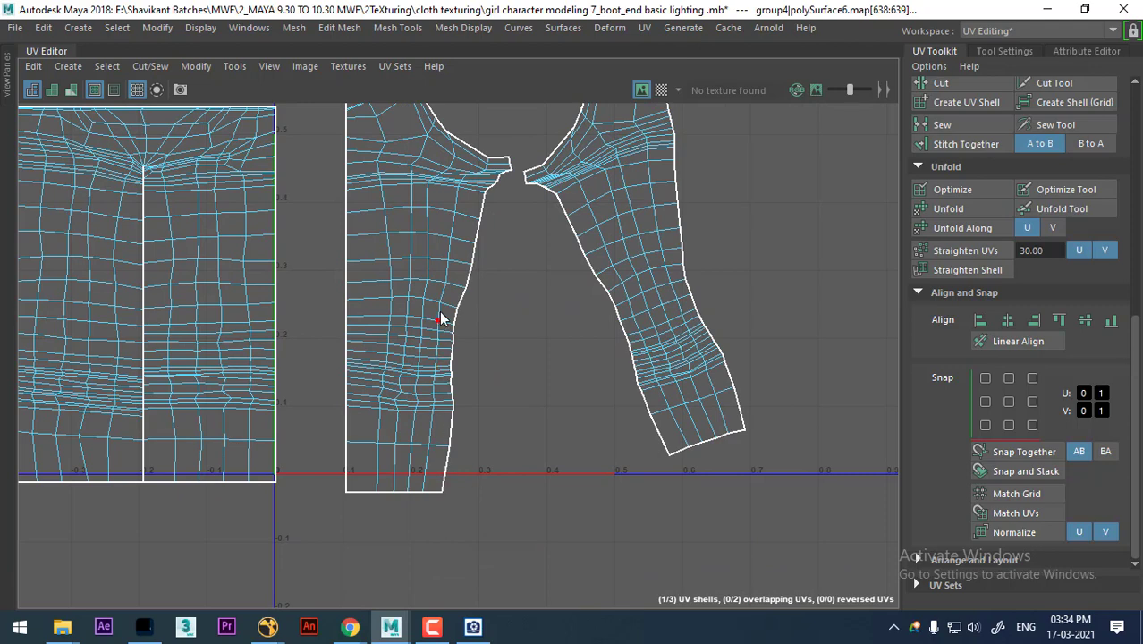
ctrl+right_drag(441, 319, 289, 405)
alt+middle_drag(459, 300, 513, 396)
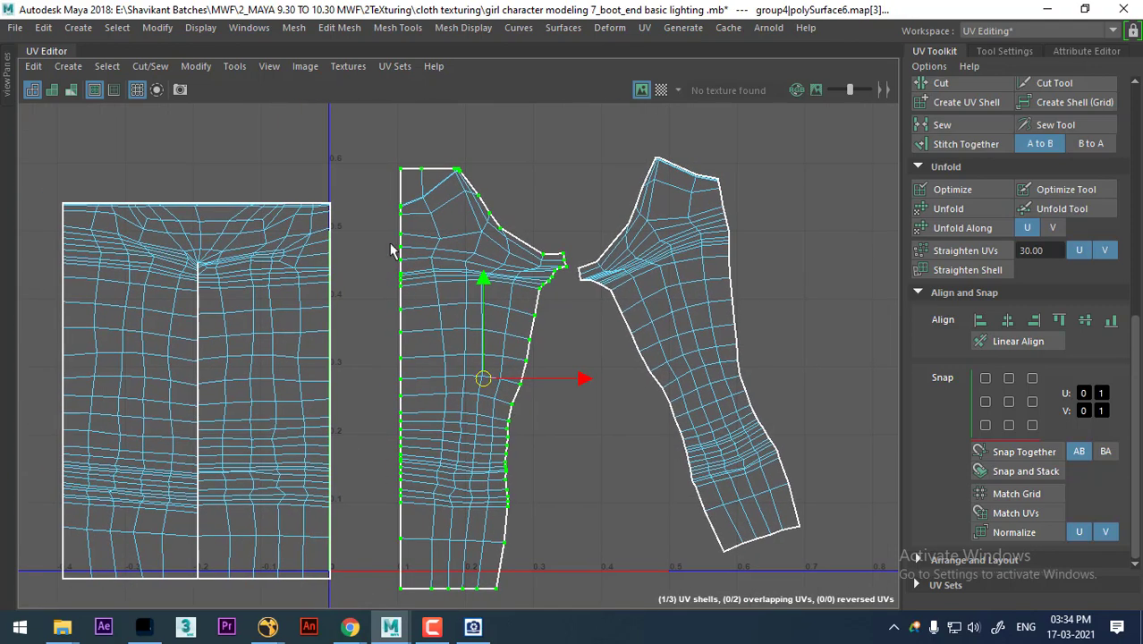
ctrl+drag(375, 134, 443, 576)
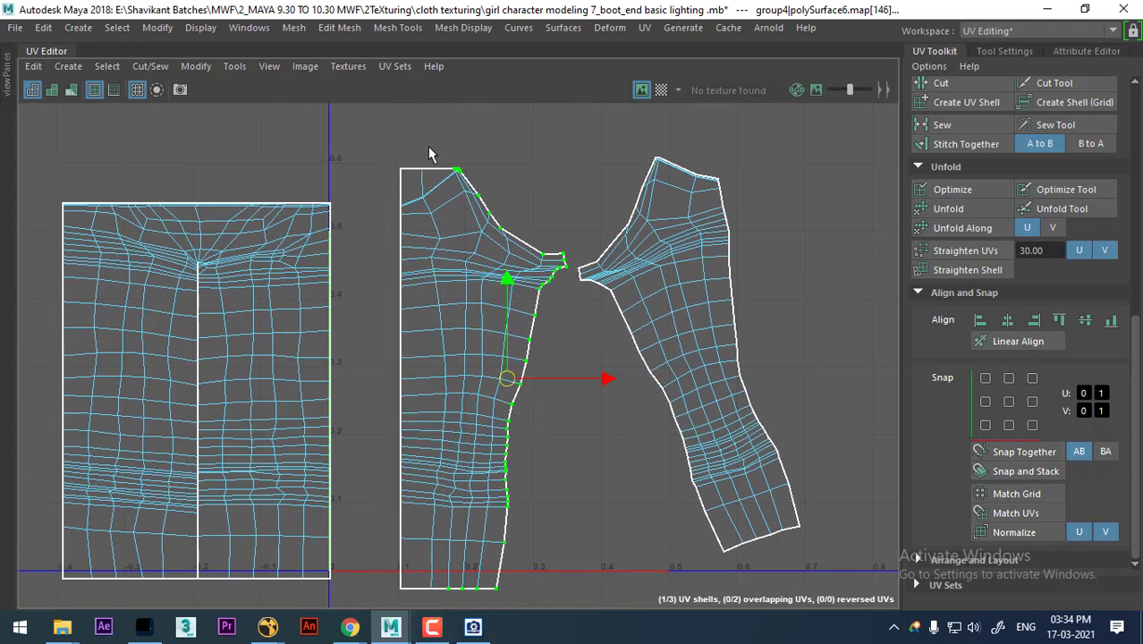
ctrl+drag(430, 152, 547, 268)
alt+middle_drag(529, 401, 465, 226)
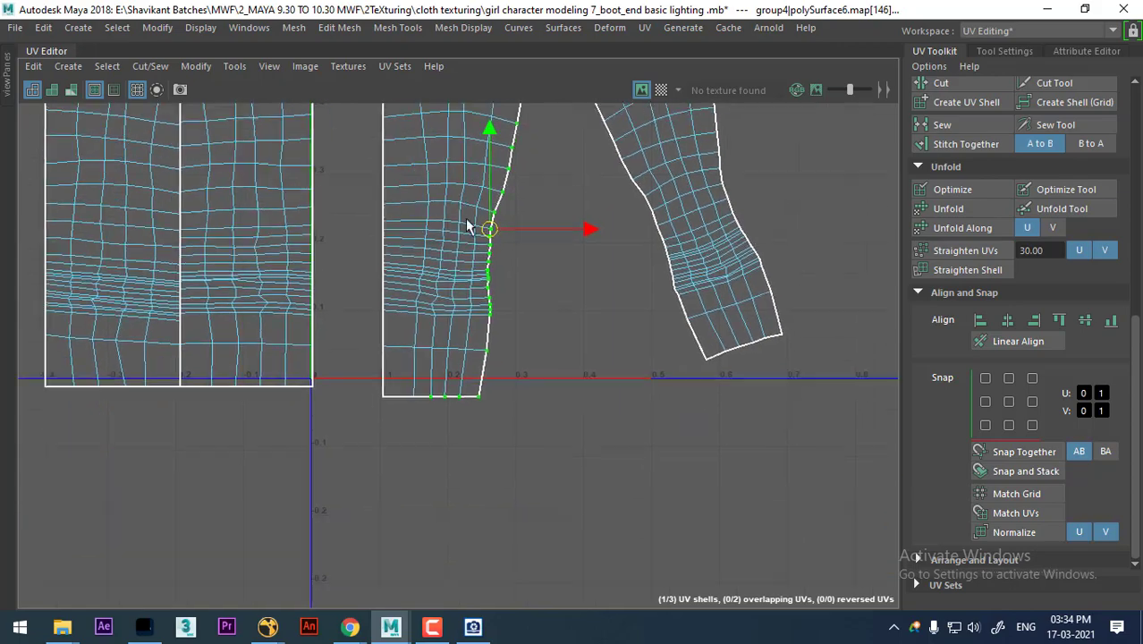
scroll(465, 226, up, 2)
ctrl+drag(405, 367, 465, 435)
mouse_move(550, 302)
alt+middle_down()
mouse_move(480, 454)
mouse_move(498, 349)
alt+middle_up()
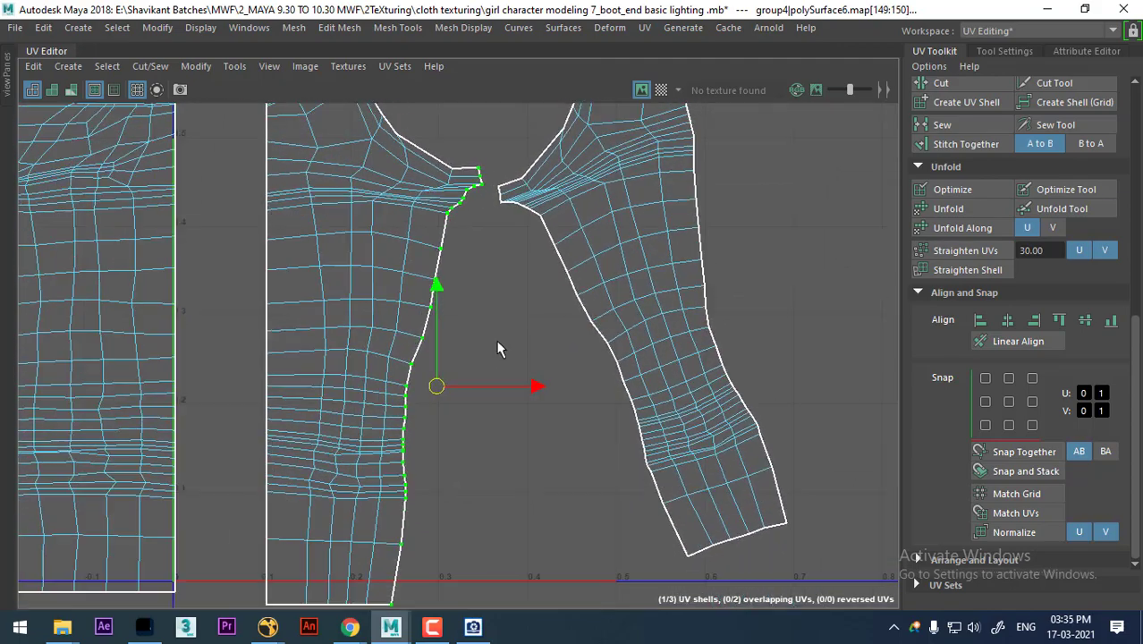
Step: Line up the inner-edge UVs vertically with Align left, replacing an undone Align right
click(1035, 321)
key(ctrl+z)
click(980, 321)
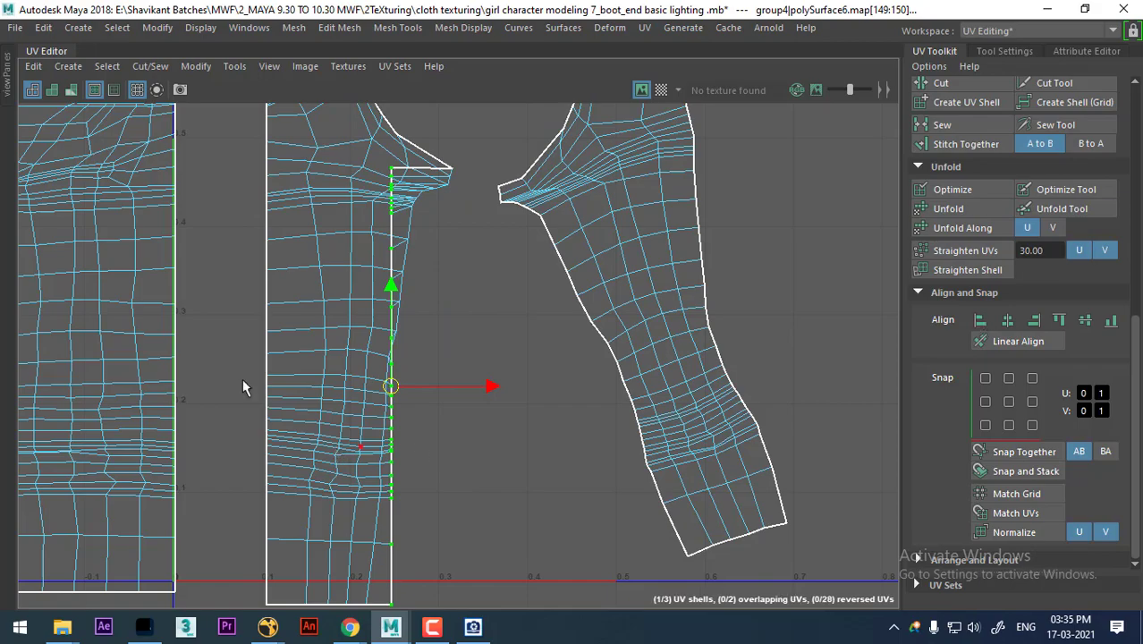
scroll(415, 339, down, 1)
scroll(413, 284, down, 1)
mouse_move(414, 285)
alt+middle_down()
mouse_move(429, 404)
mouse_move(482, 474)
mouse_move(477, 403)
mouse_move(446, 337)
alt+middle_up()
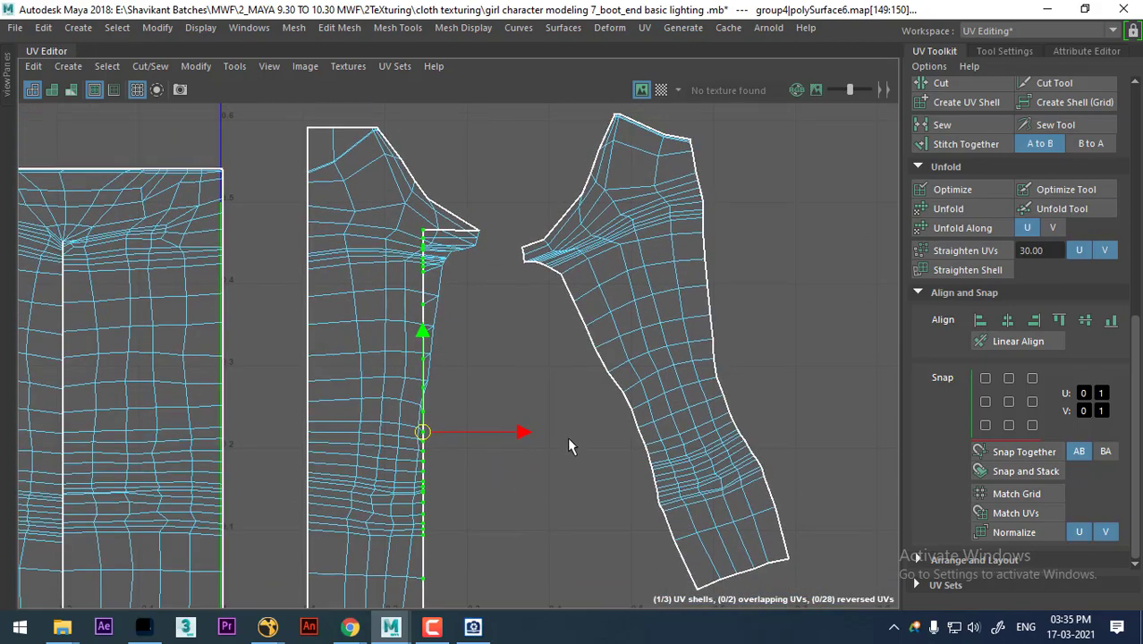
Step: Convert the selection to the shell border and pick the middle shell's shoulder UVs
ctrl+right_click(448, 338)
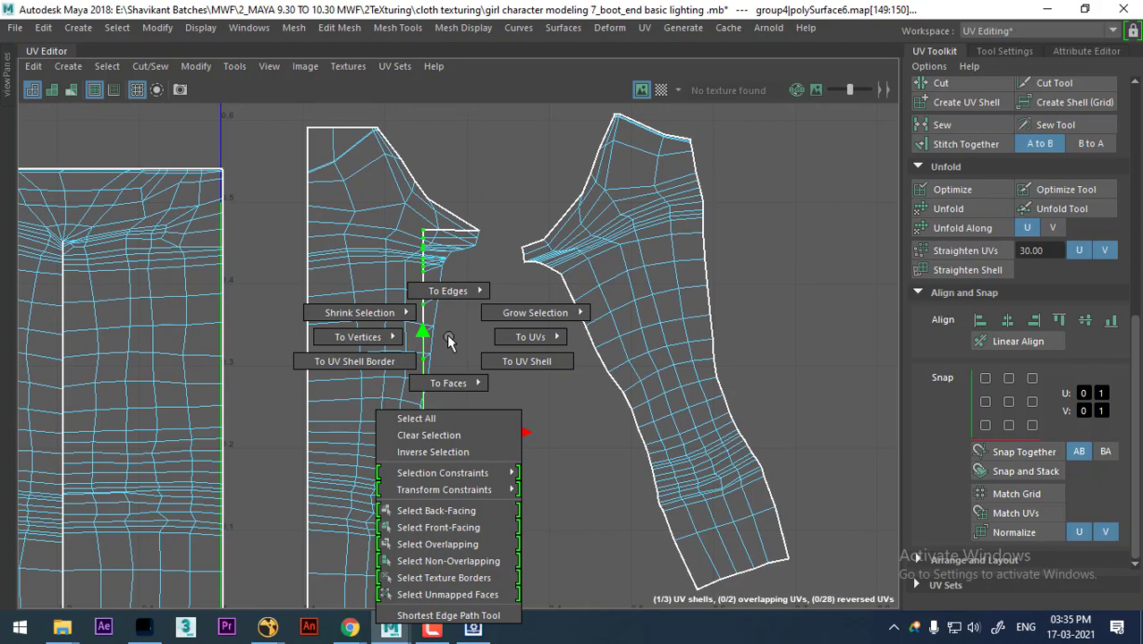
ctrl+right_drag(448, 339, 486, 402)
alt+middle_drag(427, 313, 425, 409)
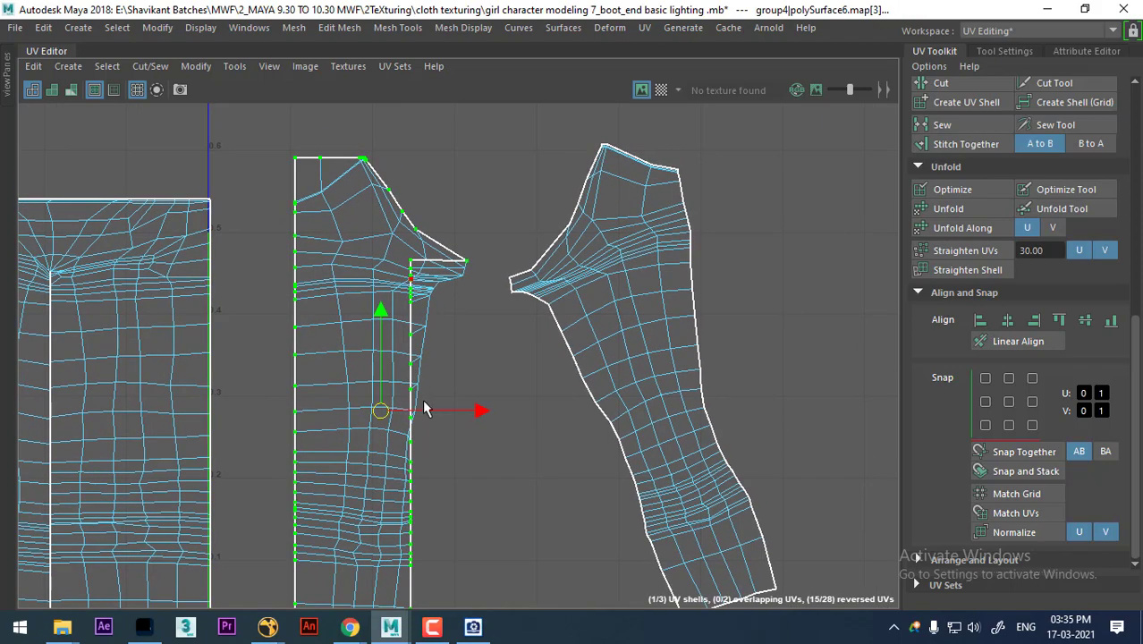
alt+right_drag(339, 401, 318, 205)
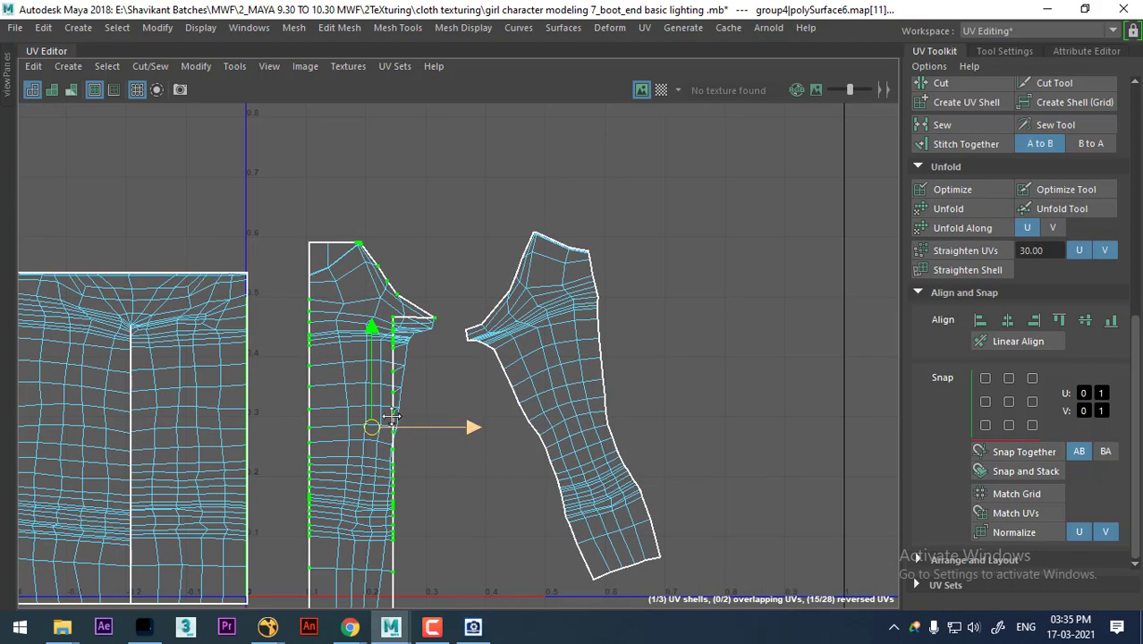
ctrl+drag(292, 169, 333, 541)
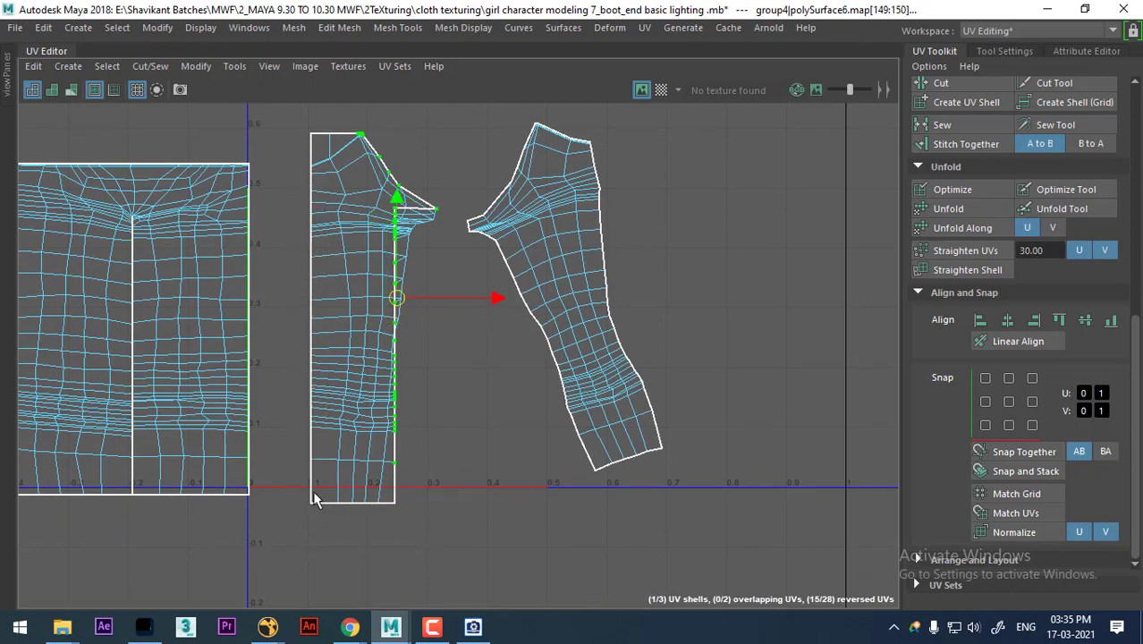
alt+right_drag(312, 491, 465, 396)
drag(349, 212, 442, 110)
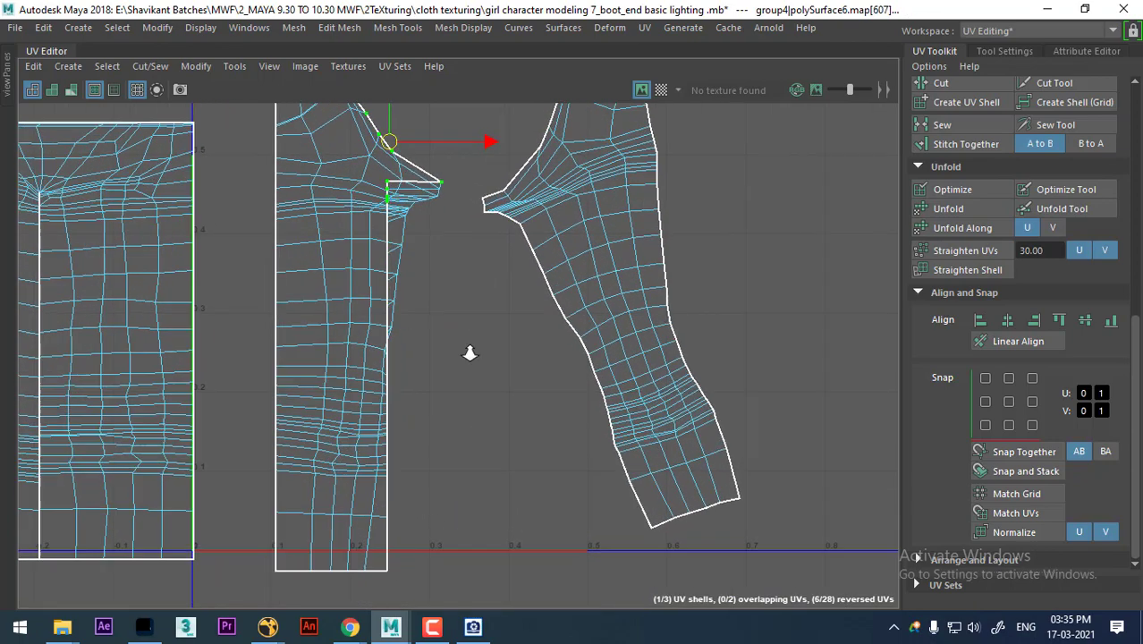
mouse_move(466, 352)
alt+right_down()
mouse_move(375, 332)
mouse_move(437, 358)
alt+right_up()
Step: Select only the UVs along the slanted crotch edge at the notch corner
ctrl+drag(440, 377, 390, 279)
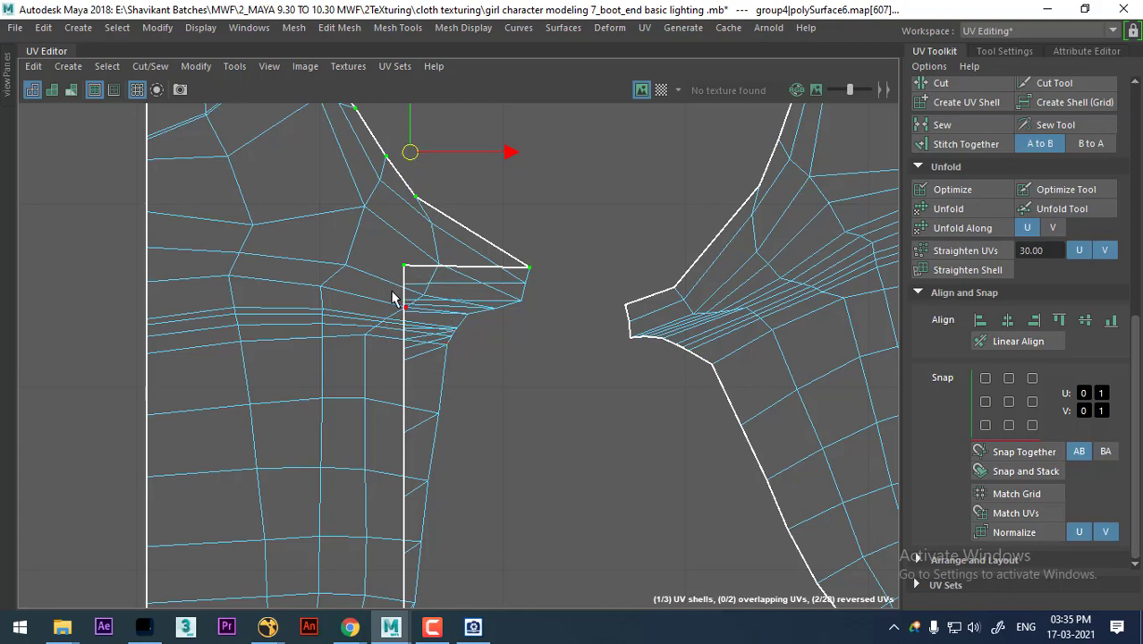
mouse_move(393, 296)
alt+right_down()
mouse_move(438, 280)
mouse_move(502, 439)
alt+right_up()
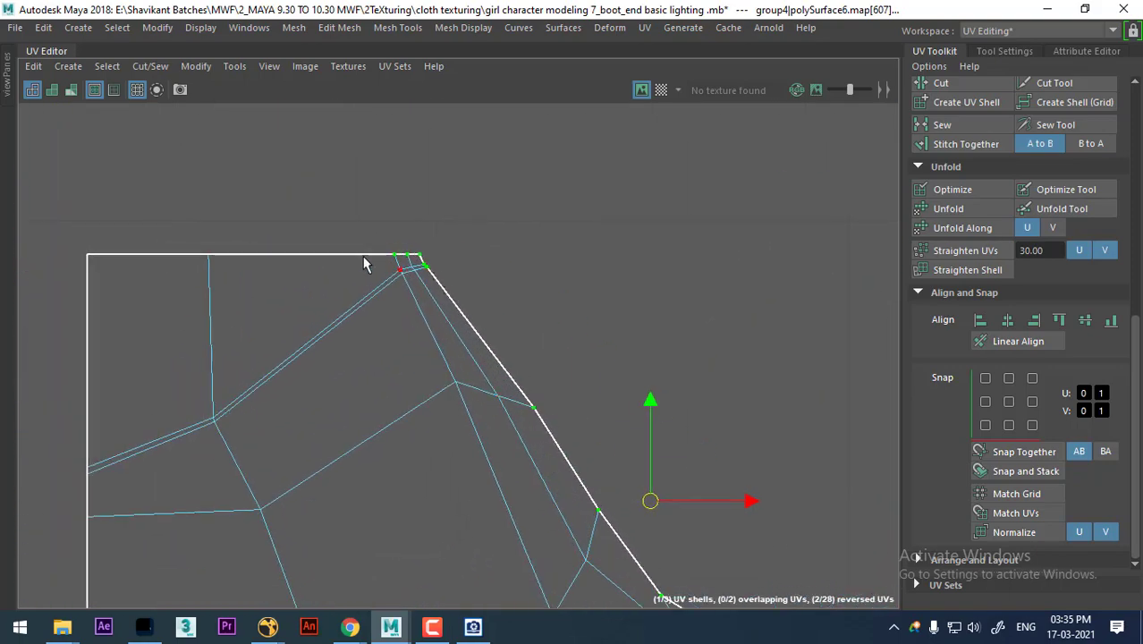
drag(363, 222, 418, 260)
alt+middle_drag(418, 261, 446, 338)
mouse_move(446, 337)
alt+right_down()
mouse_move(403, 348)
mouse_move(423, 365)
alt+right_up()
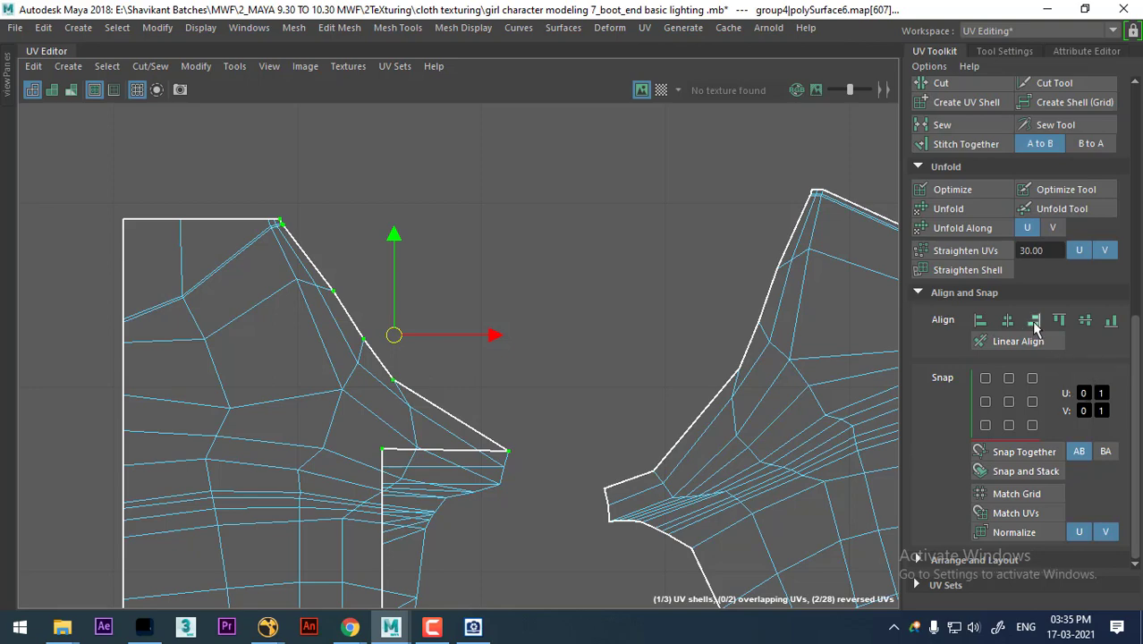
Step: Straighten the crotch edge vertically with Align right, squaring off the notch
click(980, 322)
key(ctrl+z)
click(1035, 320)
mouse_move(587, 435)
alt+right_down()
mouse_move(407, 325)
mouse_move(436, 483)
mouse_move(508, 378)
alt+right_up()
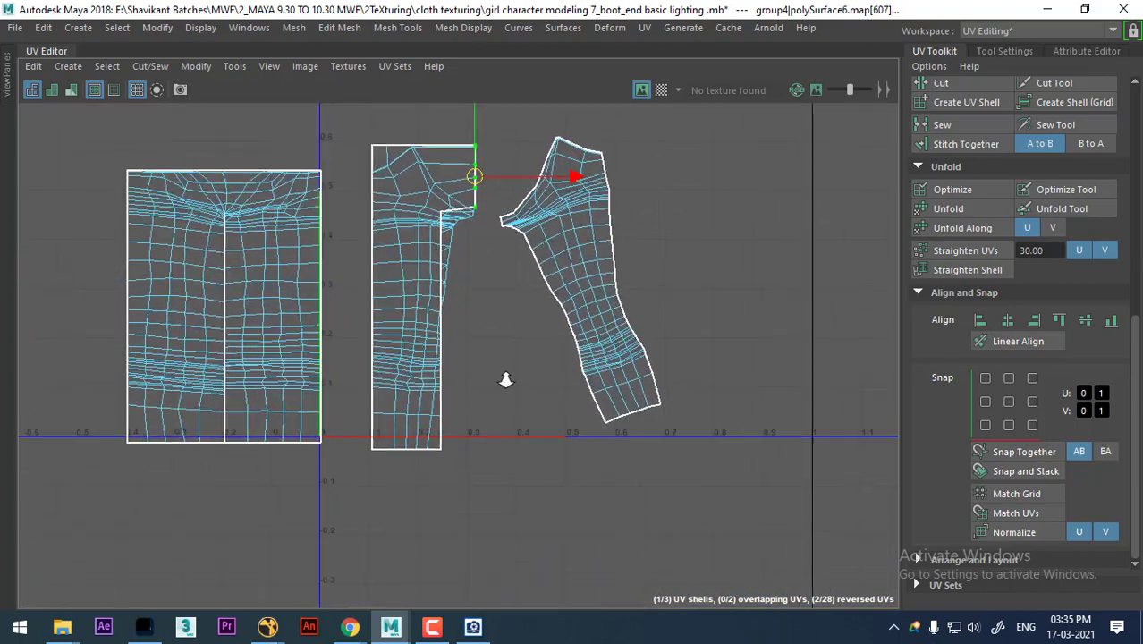
alt+middle_drag(508, 377, 467, 251)
shift+right_click(467, 249)
Step: Select the middle leg shell's interior UVs and unfold them twice
click(374, 266)
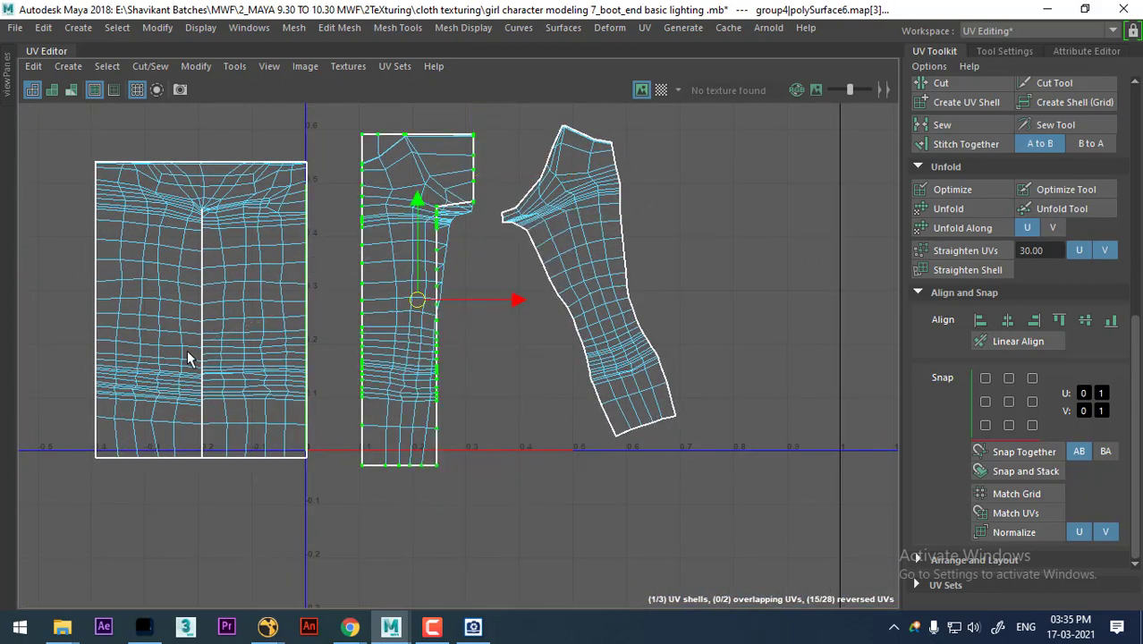
shift+drag(347, 128, 489, 556)
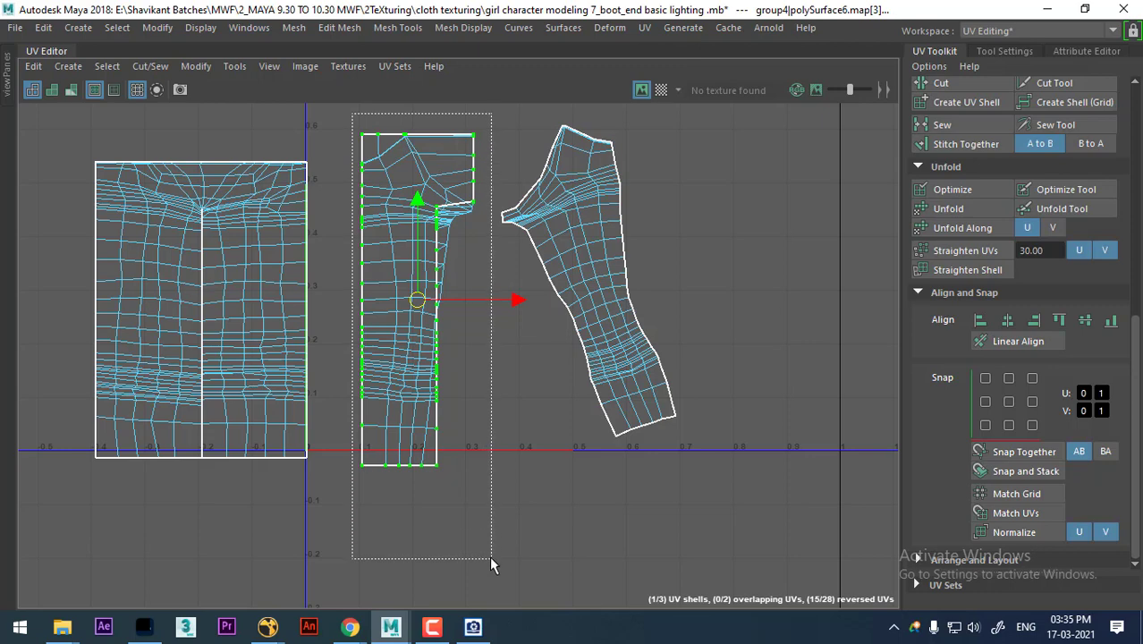
shift+right_click(693, 173)
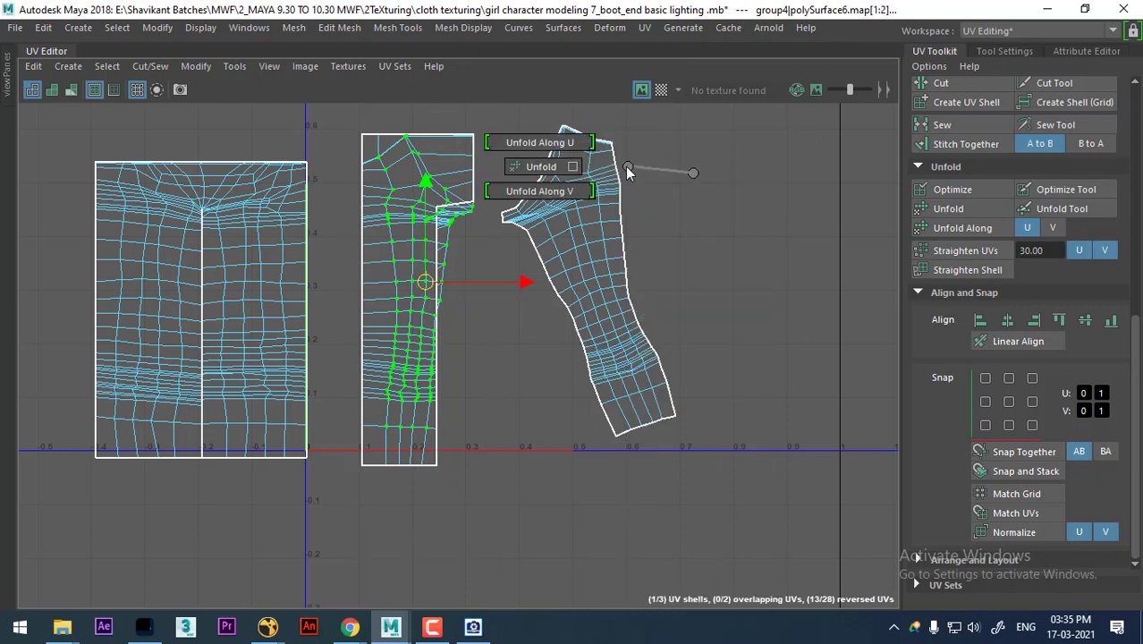
shift+right_drag(692, 223, 566, 163)
shift+right_drag(717, 179, 540, 196)
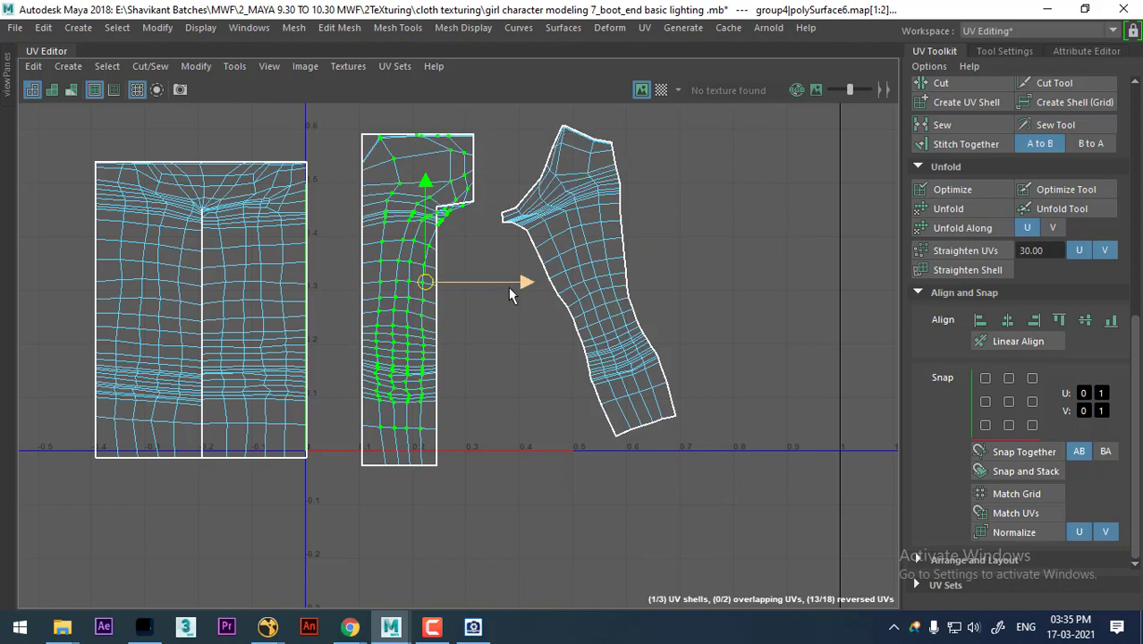
Step: Straighten the middle shell's left edge column using Unfold Along V
scroll(432, 362, up, 2)
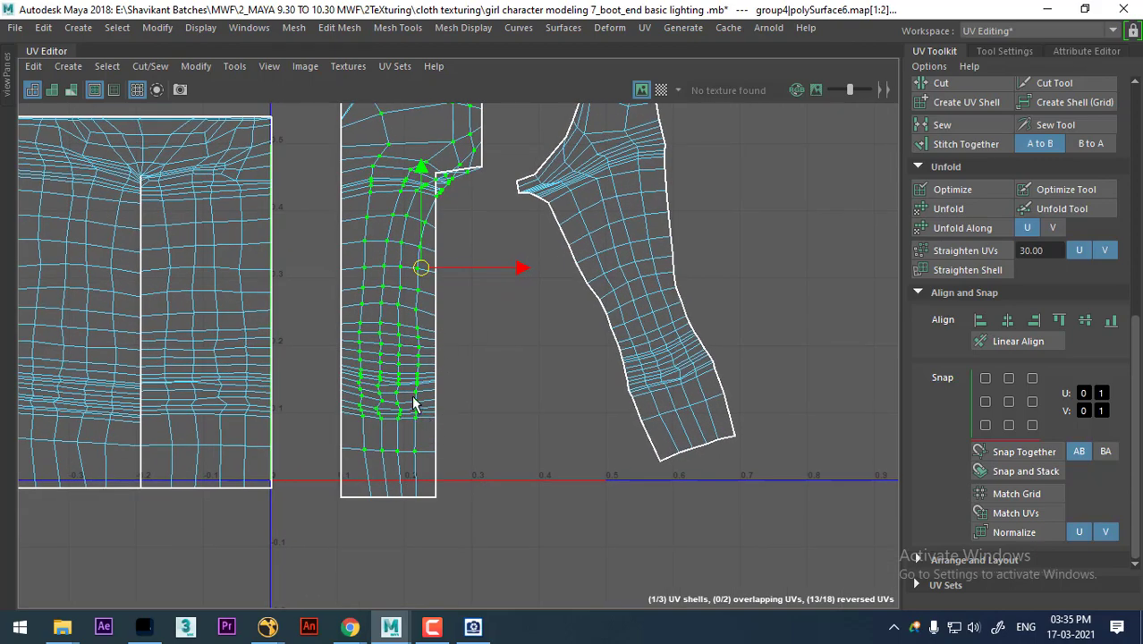
alt+middle_drag(414, 404, 447, 228)
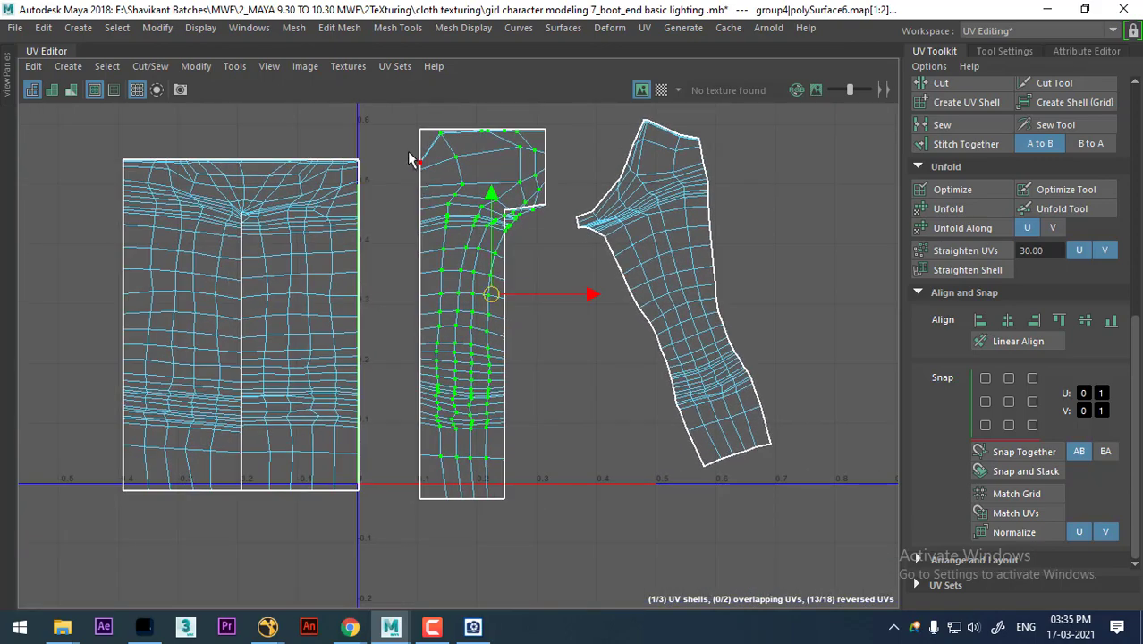
drag(410, 158, 427, 467)
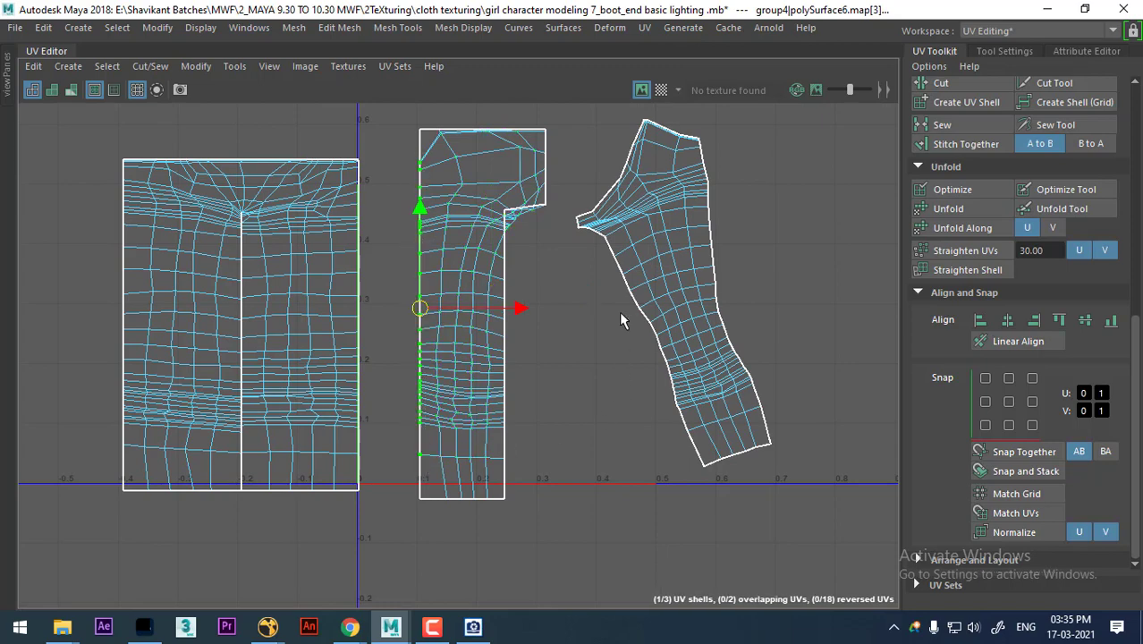
shift+right_drag(536, 232, 483, 152)
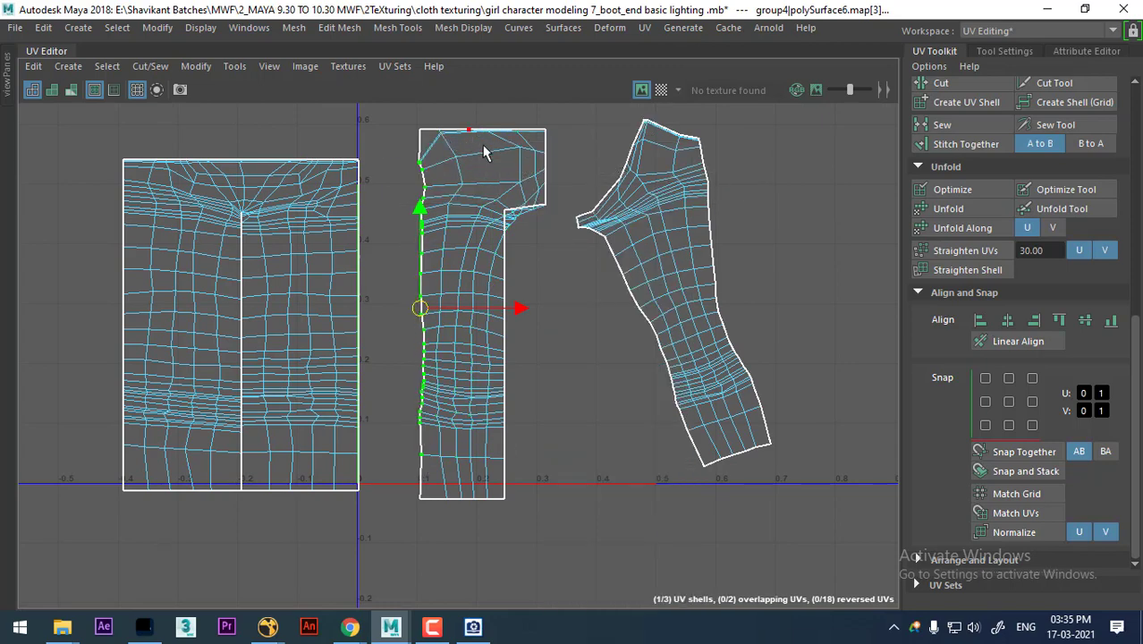
mouse_move(669, 173)
shift+right_down()
mouse_move(547, 174)
mouse_move(457, 192)
shift+right_up()
scroll(510, 510, up, 2)
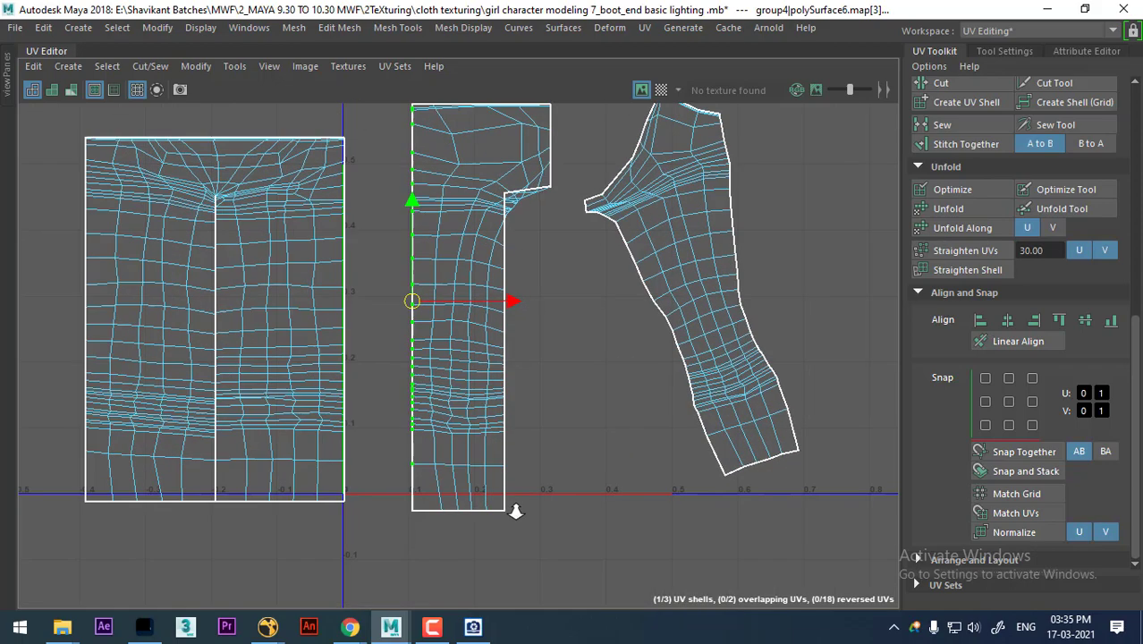
alt+middle_drag(510, 510, 568, 377)
Step: Select the middle shell's bottom-edge UVs for unfolding
scroll(569, 377, up, 1)
drag(551, 388, 438, 449)
mouse_move(748, 174)
shift+right_down()
mouse_move(689, 176)
mouse_move(625, 202)
shift+right_up()
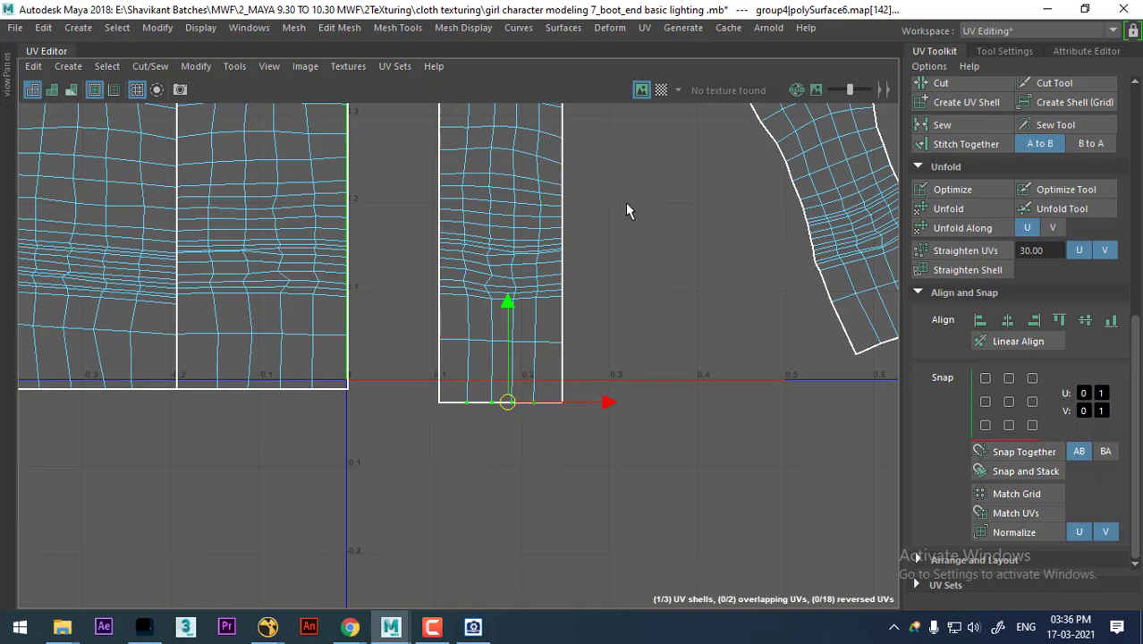
Step: Unfold the middle leg shell's bottom edge UVs along V
alt+middle_drag(625, 202, 633, 343)
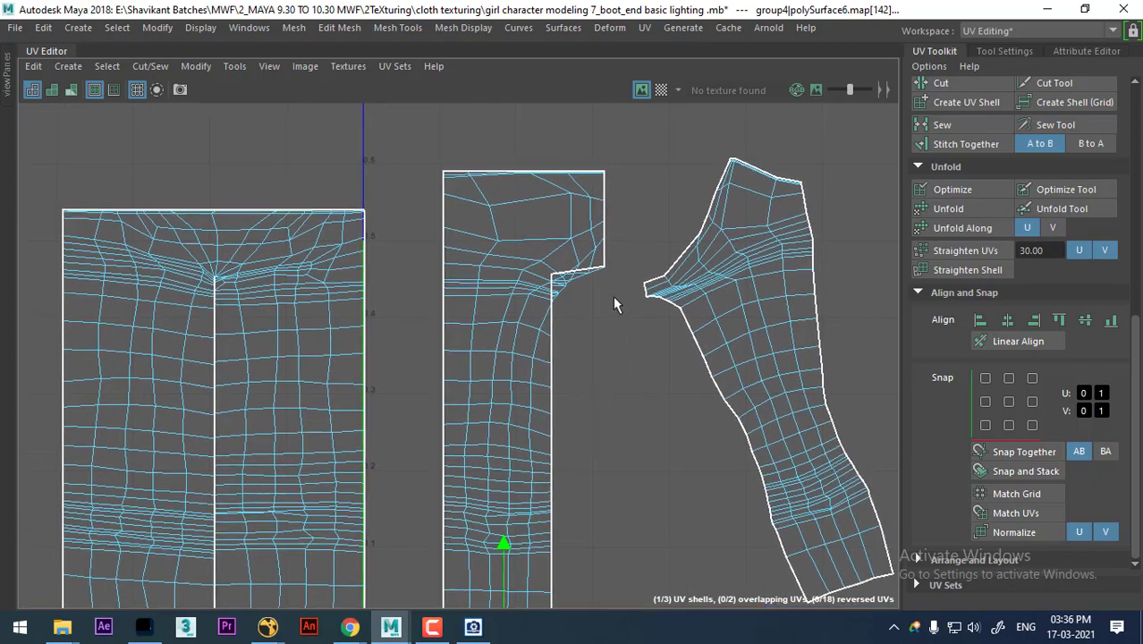
scroll(608, 358, up, 3)
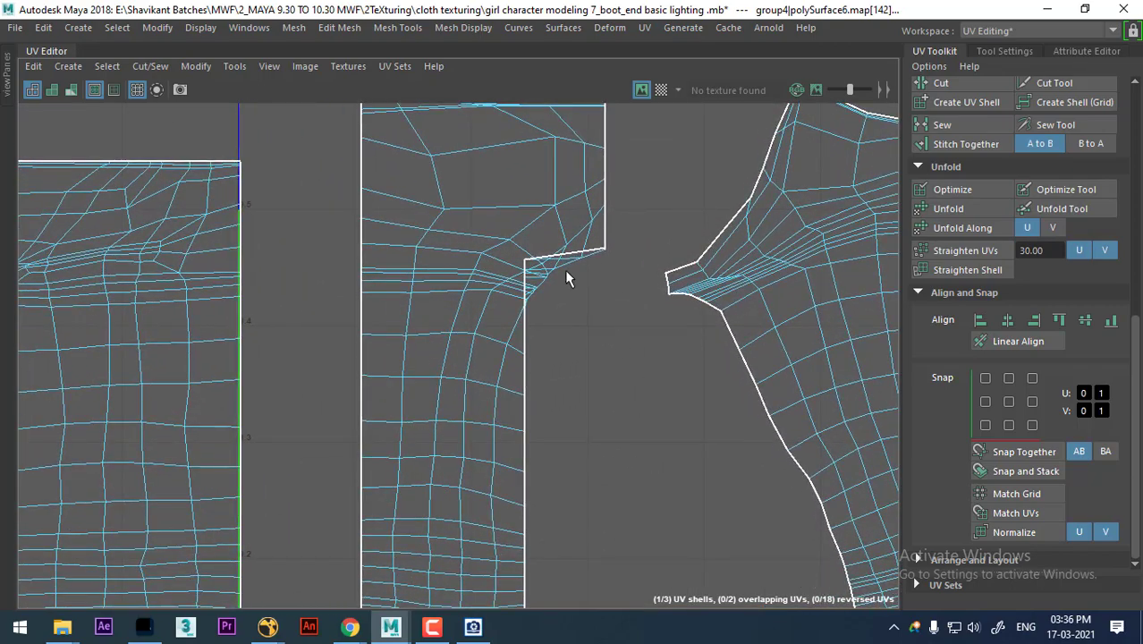
scroll(573, 264, up, 1)
scroll(573, 264, up, 1)
right_drag(598, 247, 494, 194)
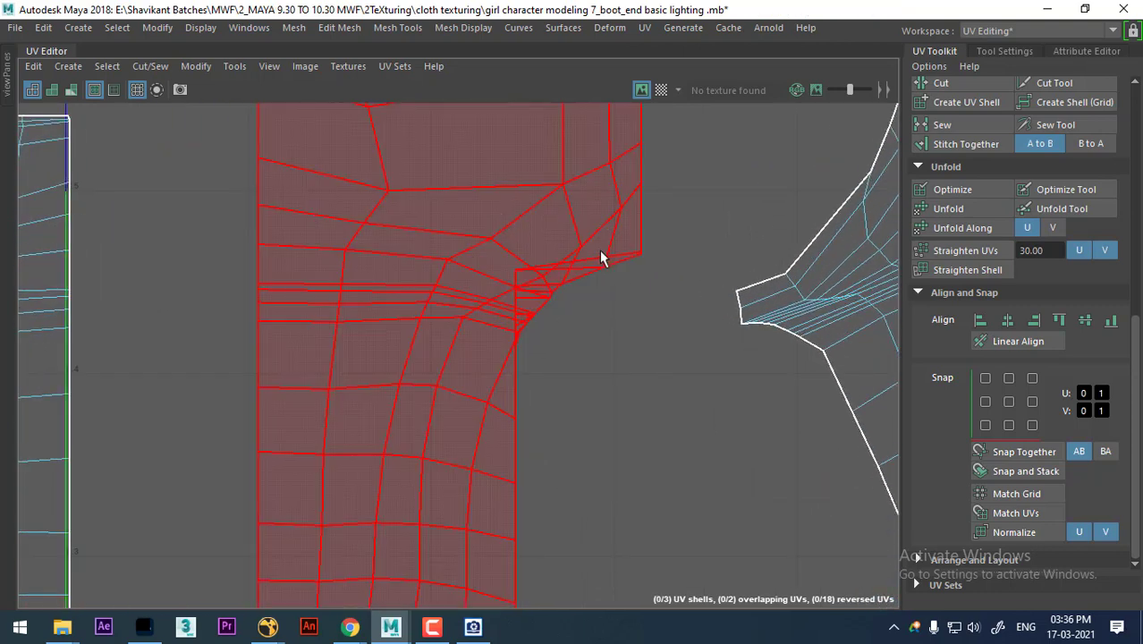
right_drag(599, 247, 666, 247)
Step: Select the notch's inner corner UV and try sliding it right, then undo
click(517, 271)
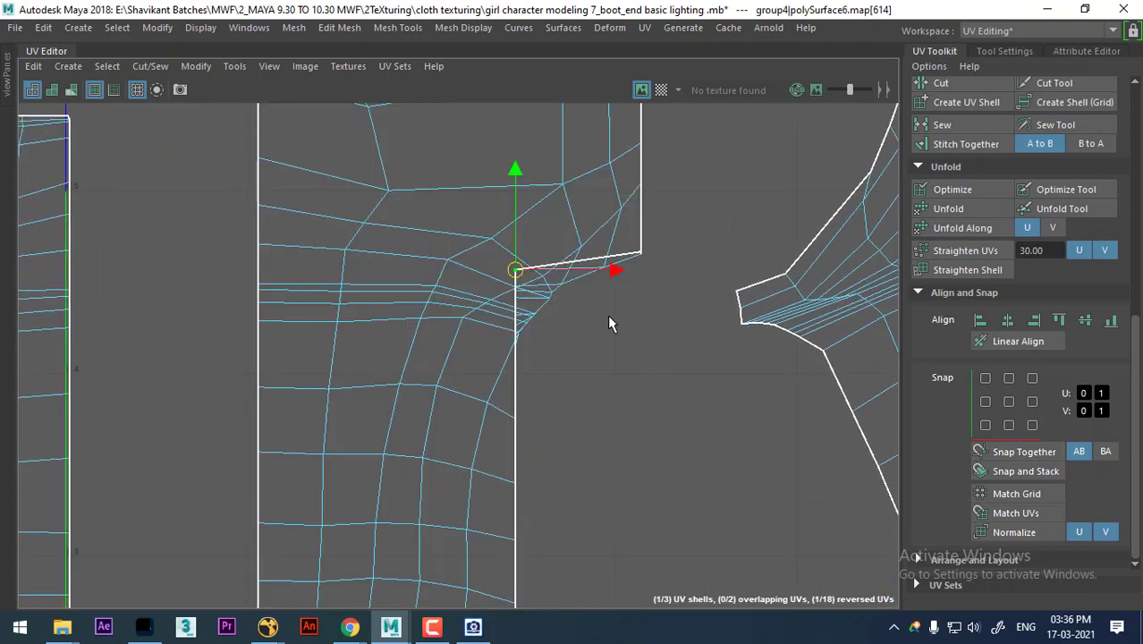
scroll(607, 313, down, 1)
drag(629, 289, 667, 291)
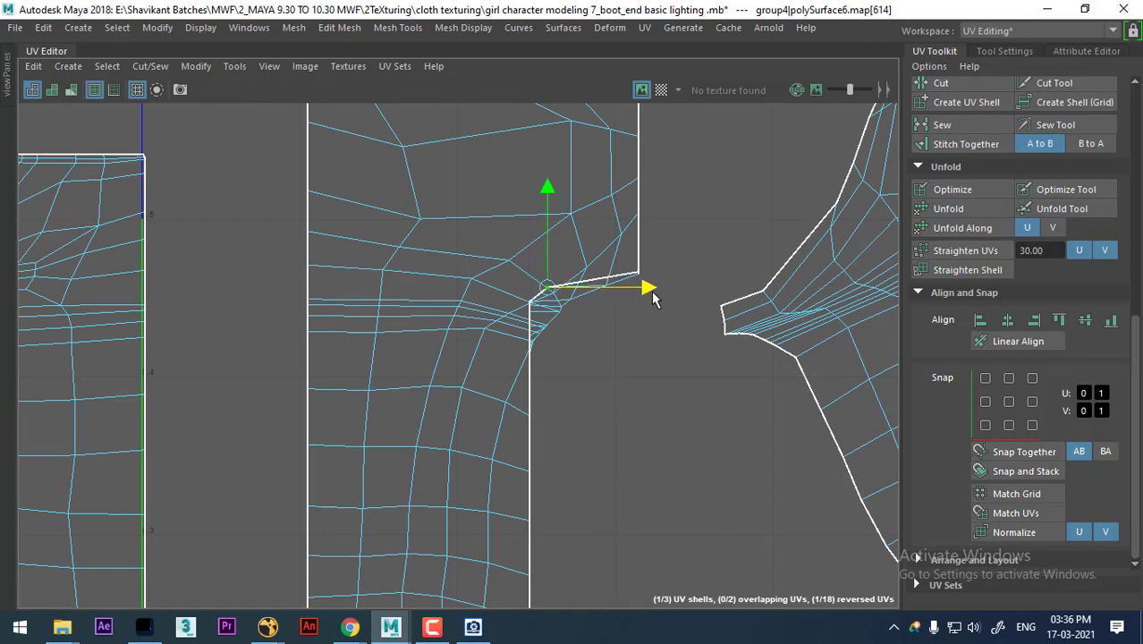
key(ctrl+z)
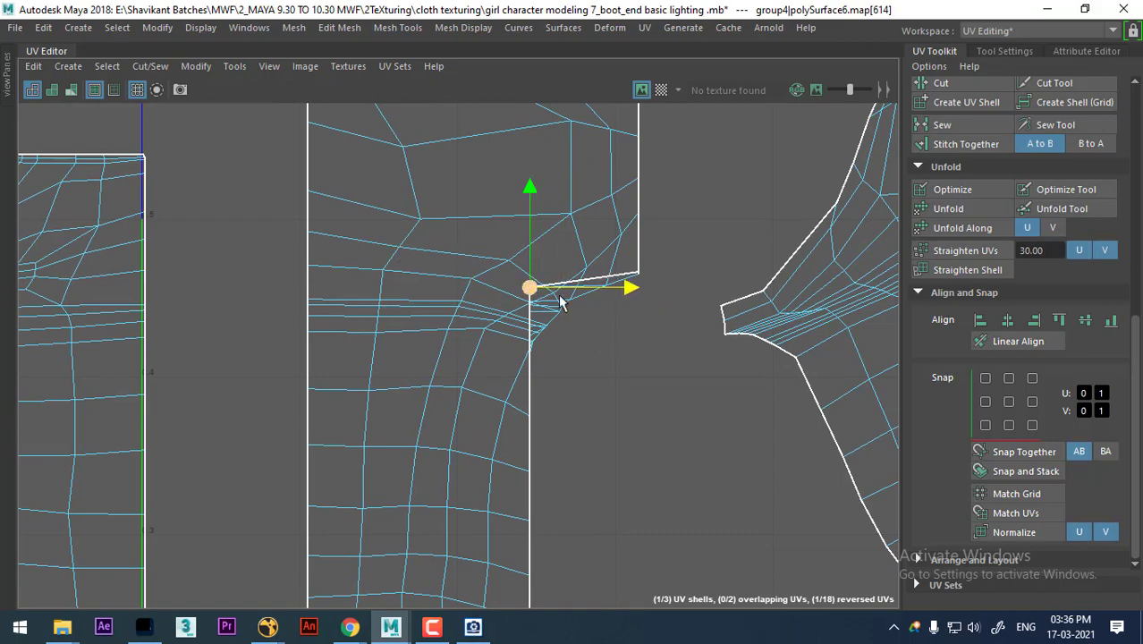
Step: Expand the notch corner selection to the shell's border UVs
right_drag(604, 267, 537, 335)
scroll(537, 334, down, 1)
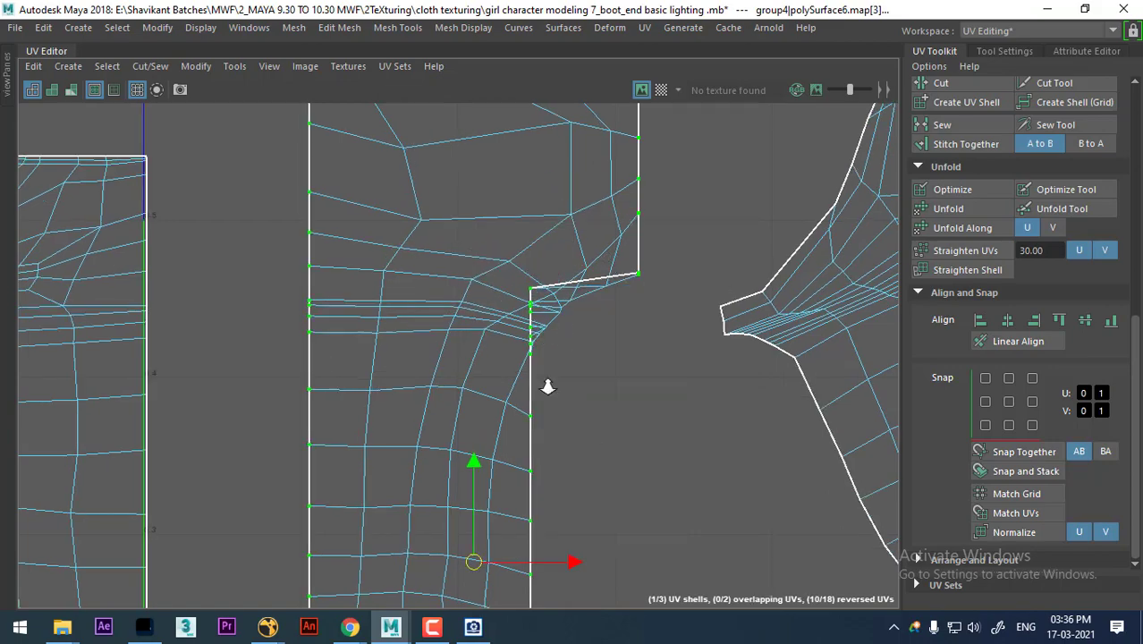
scroll(548, 383, down, 2)
scroll(566, 391, down, 1)
scroll(531, 358, down, 1)
Step: Select the middle shell's interior UVs and unfold them, leaving the border fixed
shift+drag(445, 147, 573, 535)
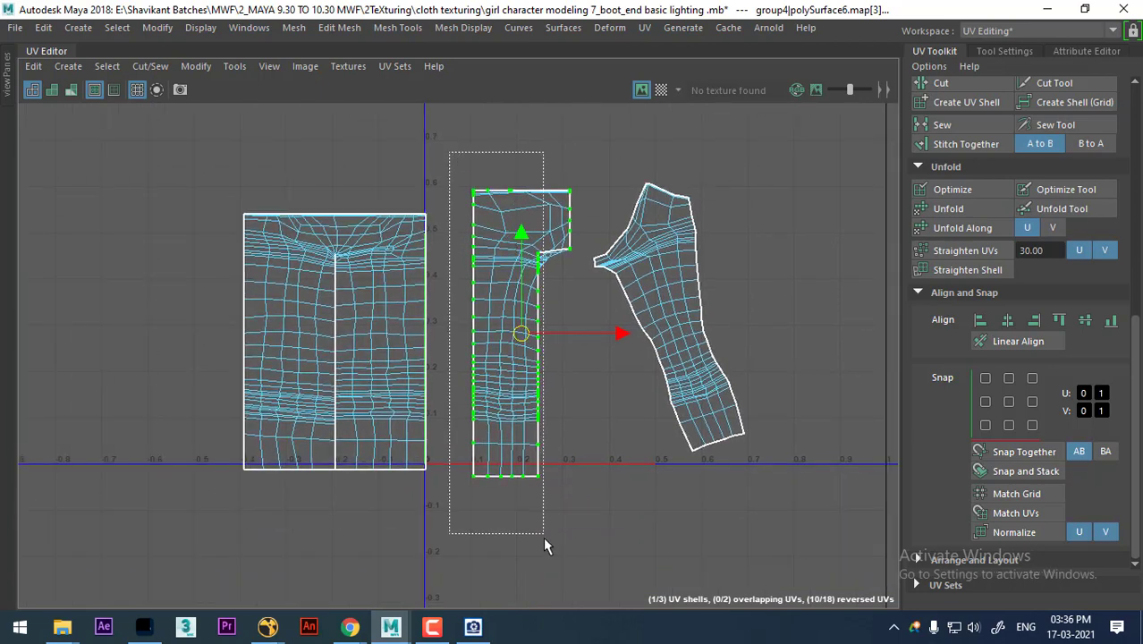
mouse_move(629, 174)
shift+right_down()
mouse_move(632, 200)
mouse_move(540, 181)
shift+right_up()
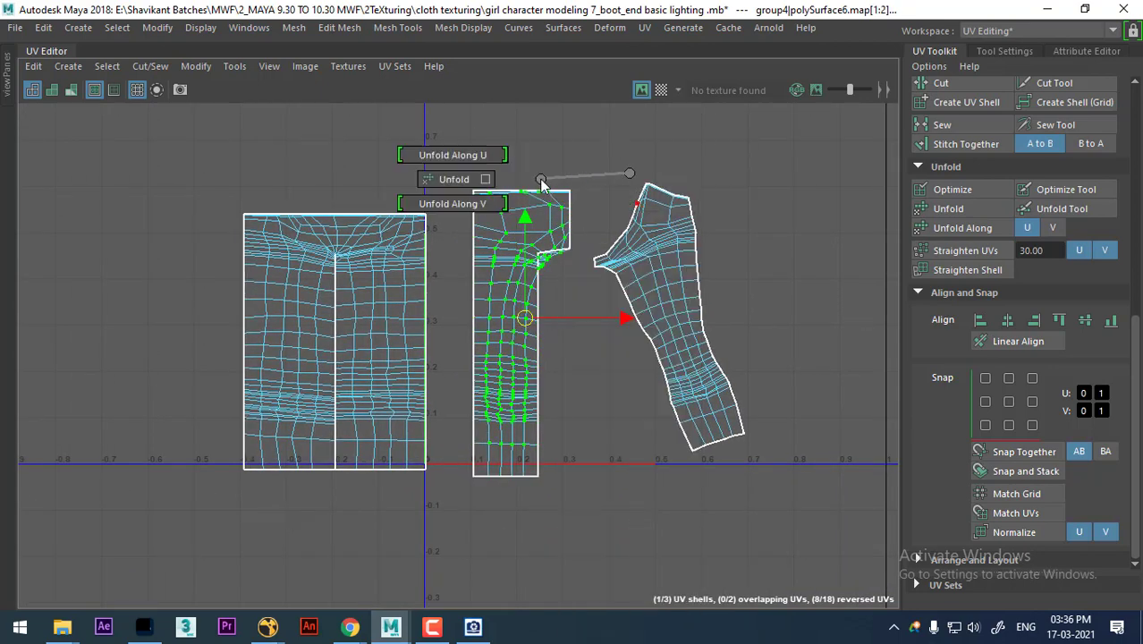
shift+right_drag(454, 184, 449, 178)
scroll(689, 544, up, 1)
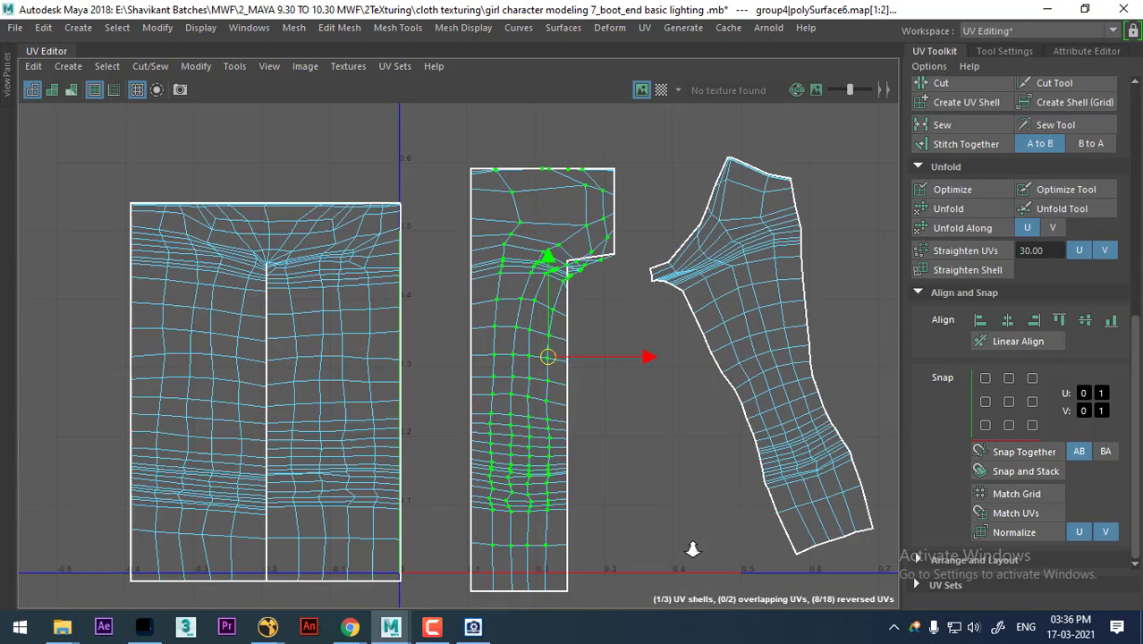
scroll(739, 467, up, 2)
scroll(619, 319, up, 2)
scroll(664, 408, up, 2)
scroll(679, 427, up, 2)
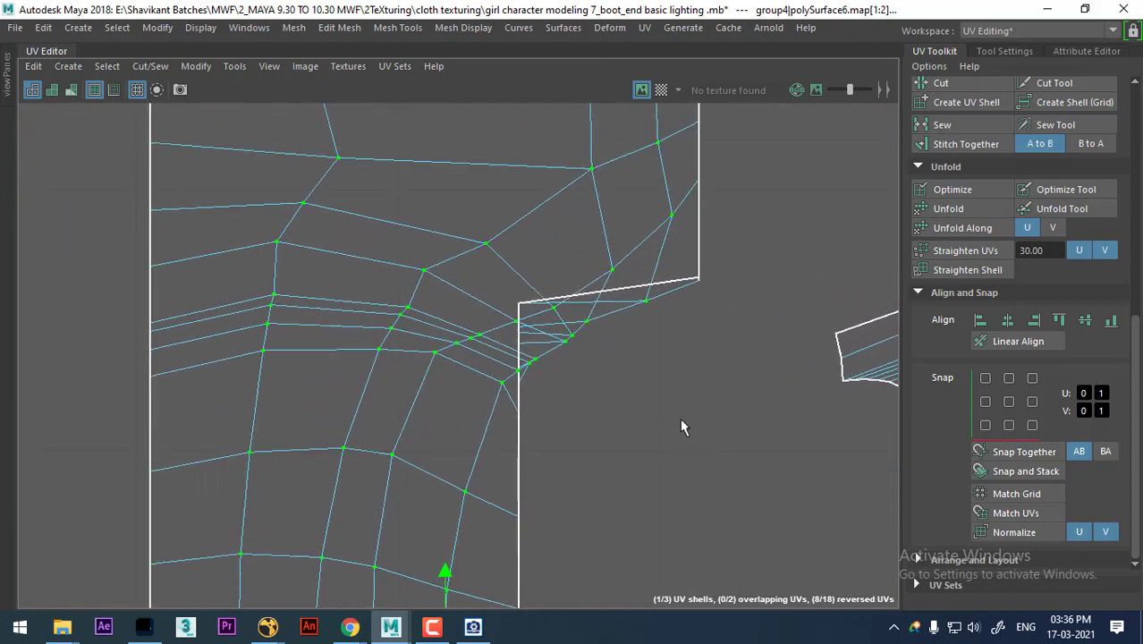
Step: Reselect the notch corner UV and expand it to the whole shell border
click(671, 456)
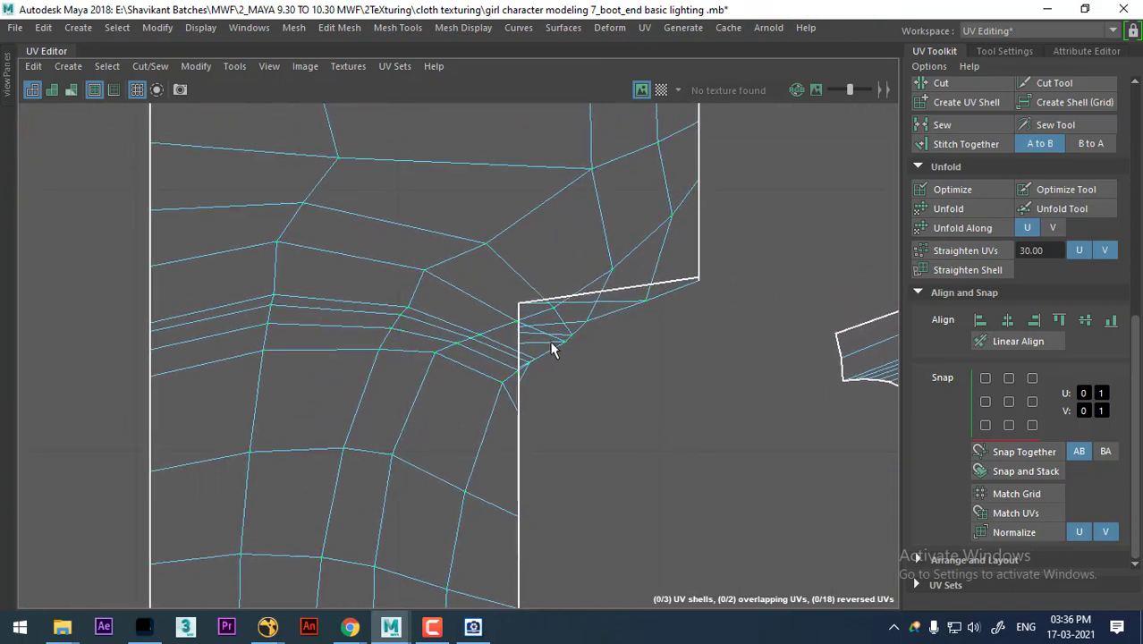
click(519, 306)
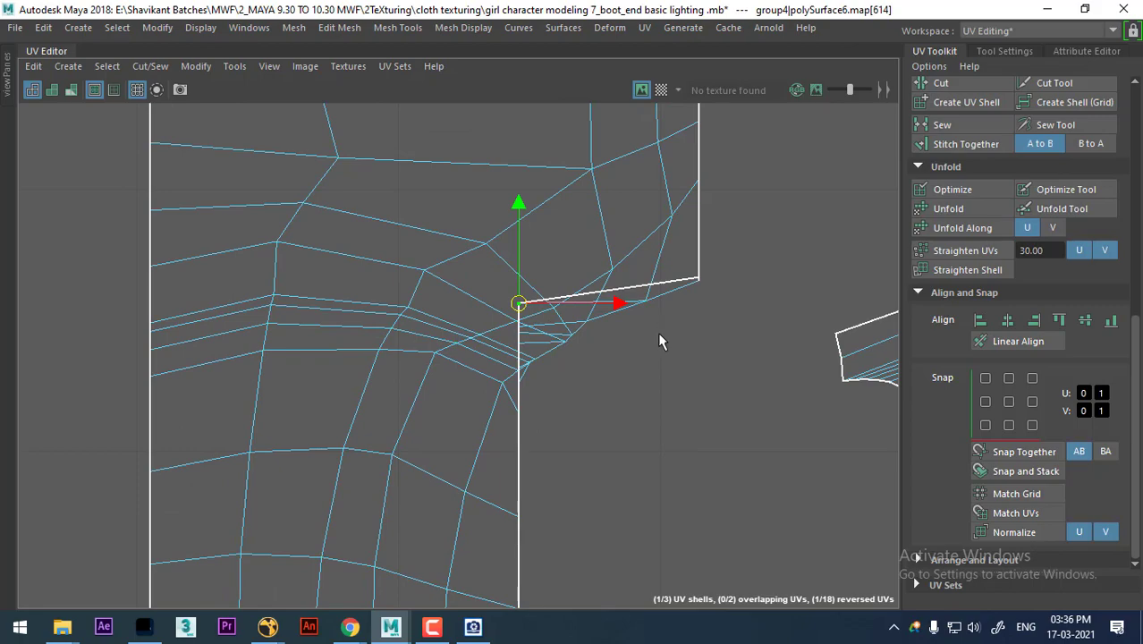
ctrl+right_drag(659, 334, 512, 396)
scroll(512, 396, down, 5)
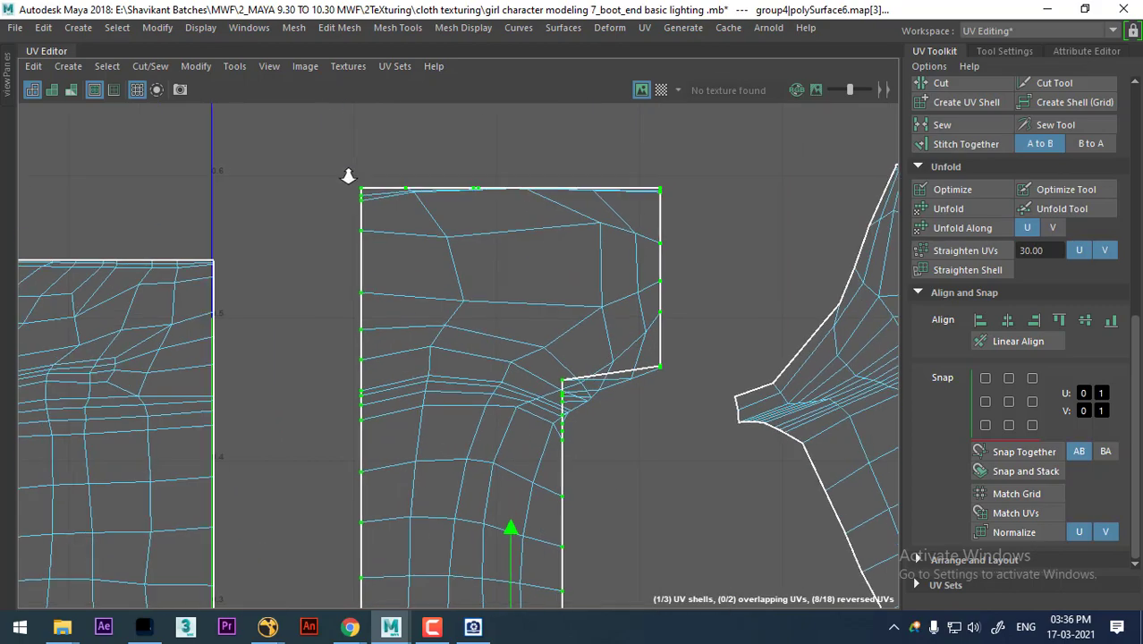
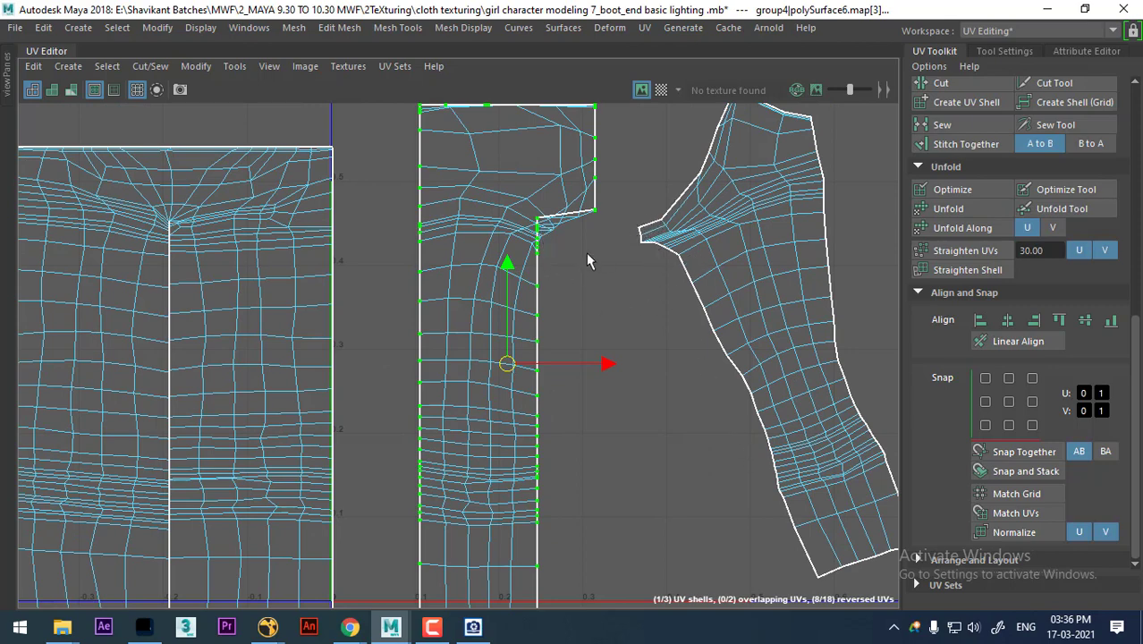
Step: Select the whole narrow middle UV shell and slide it left against the front shell's right edge
scroll(564, 257, up, 1)
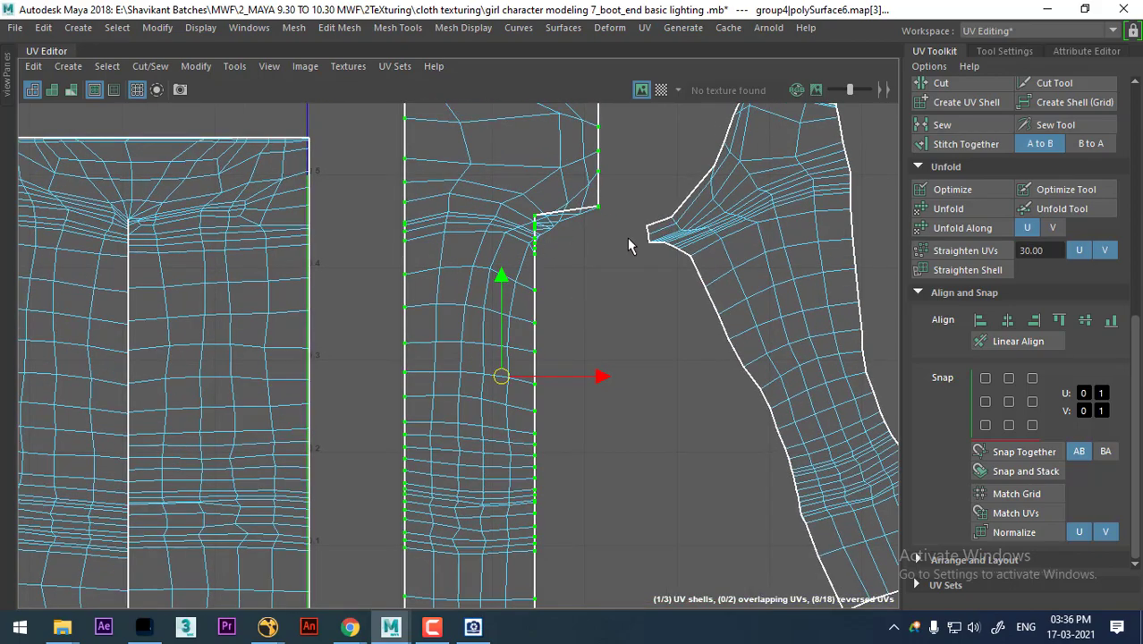
scroll(581, 304, down, 2)
scroll(555, 317, down, 1)
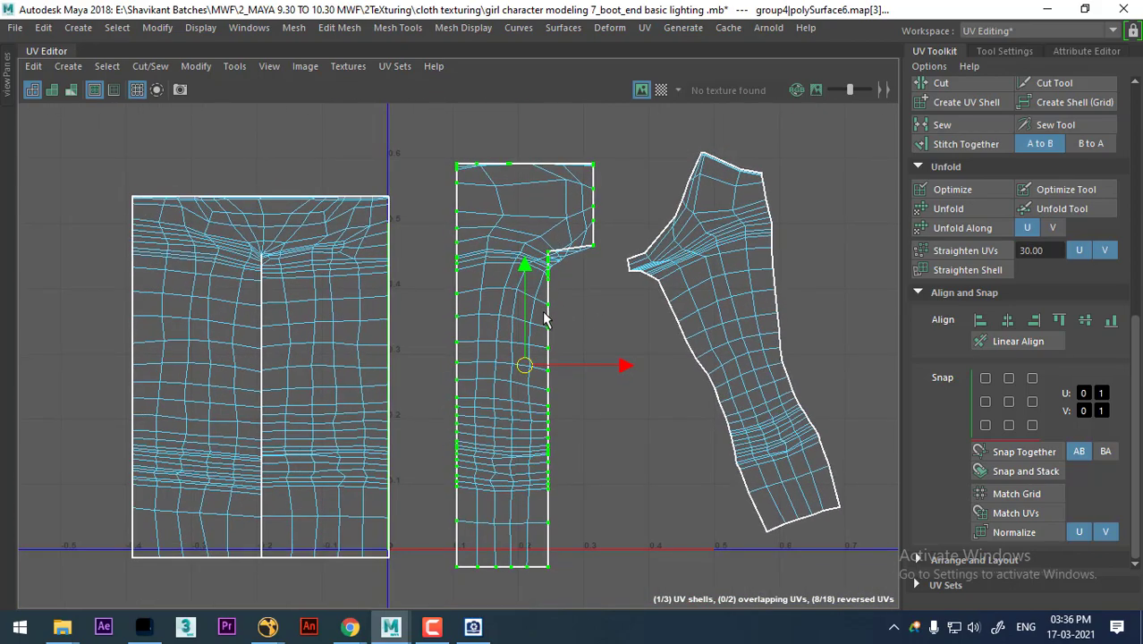
scroll(539, 332, up, 1)
scroll(505, 275, up, 3)
scroll(679, 467, down, 2)
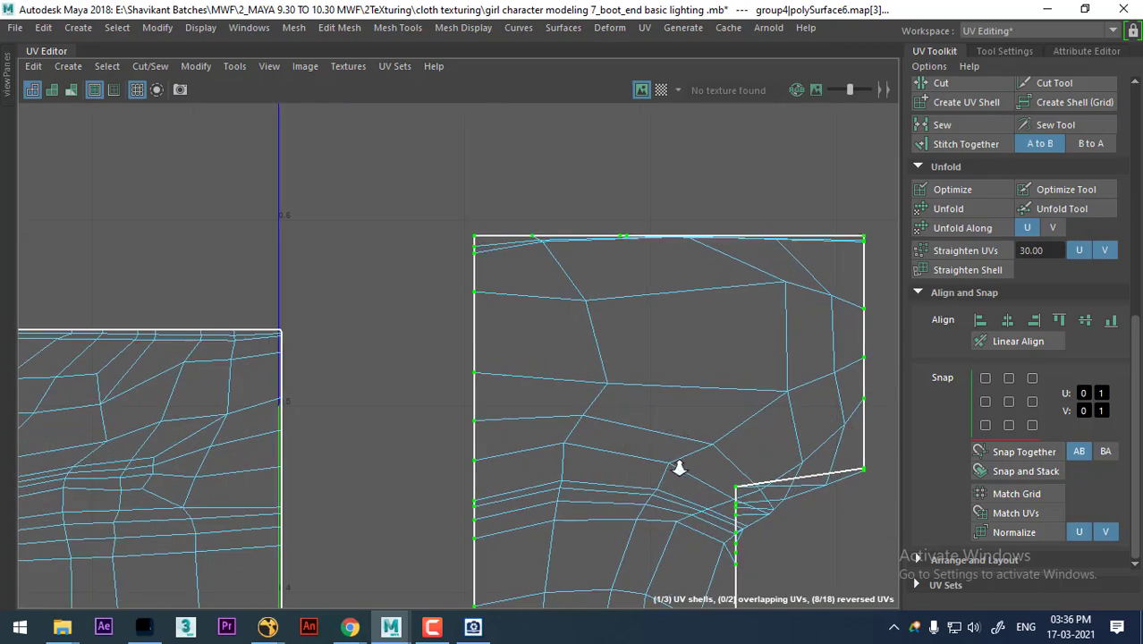
scroll(614, 432, down, 3)
scroll(617, 385, down, 4)
scroll(614, 393, down, 1)
scroll(617, 389, up, 1)
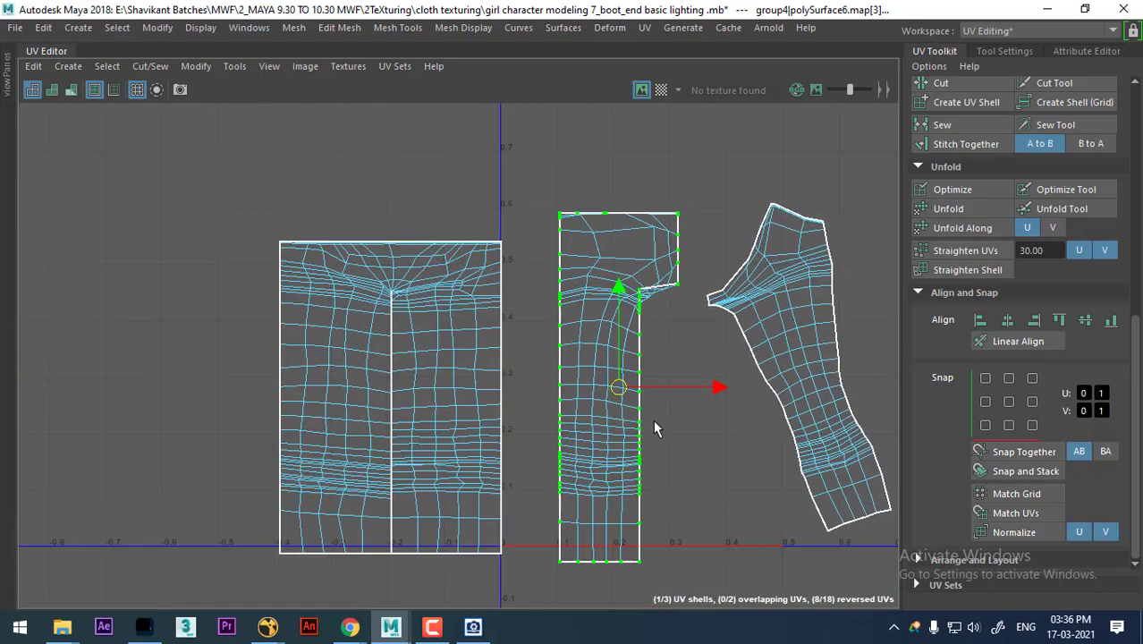
scroll(650, 420, up, 3)
scroll(680, 416, down, 2)
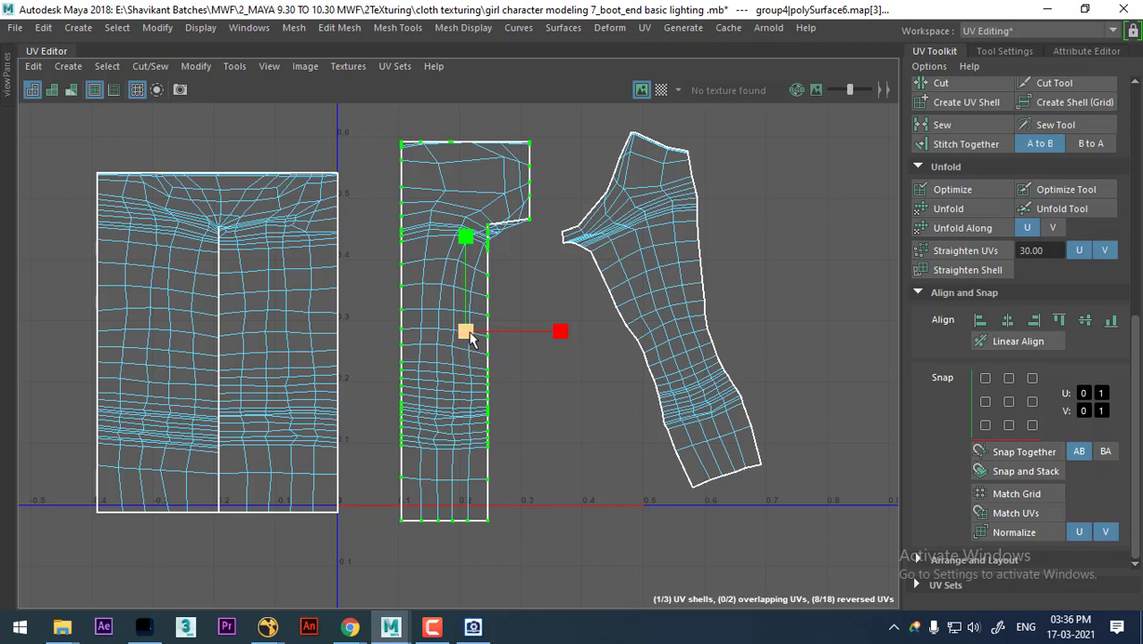
ctrl+right_drag(471, 340, 534, 374)
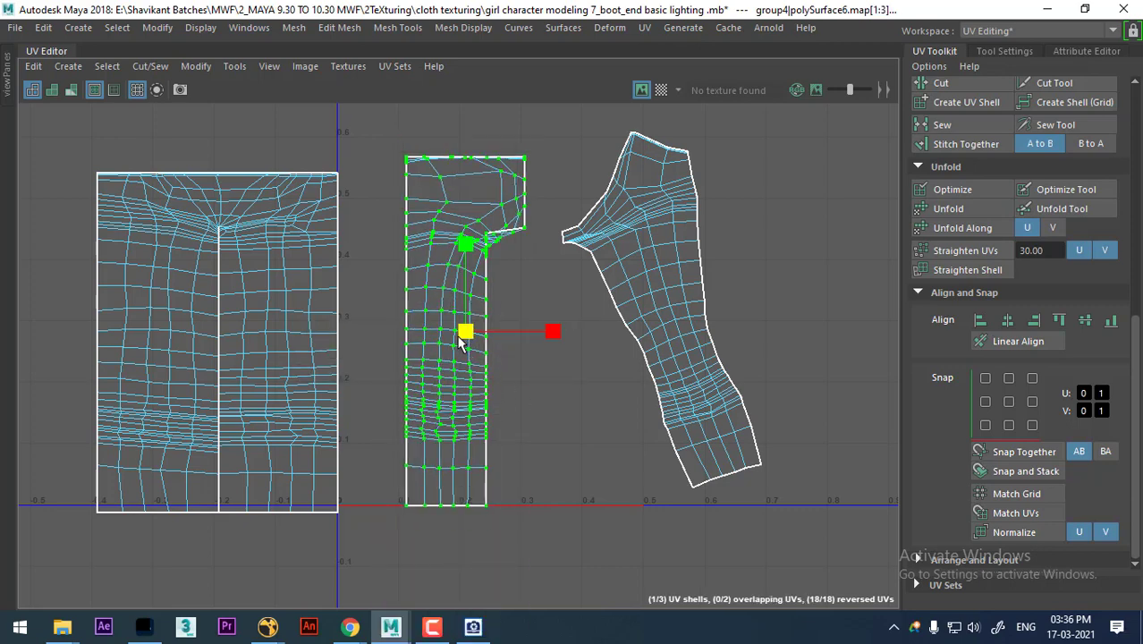
drag(458, 331, 398, 345)
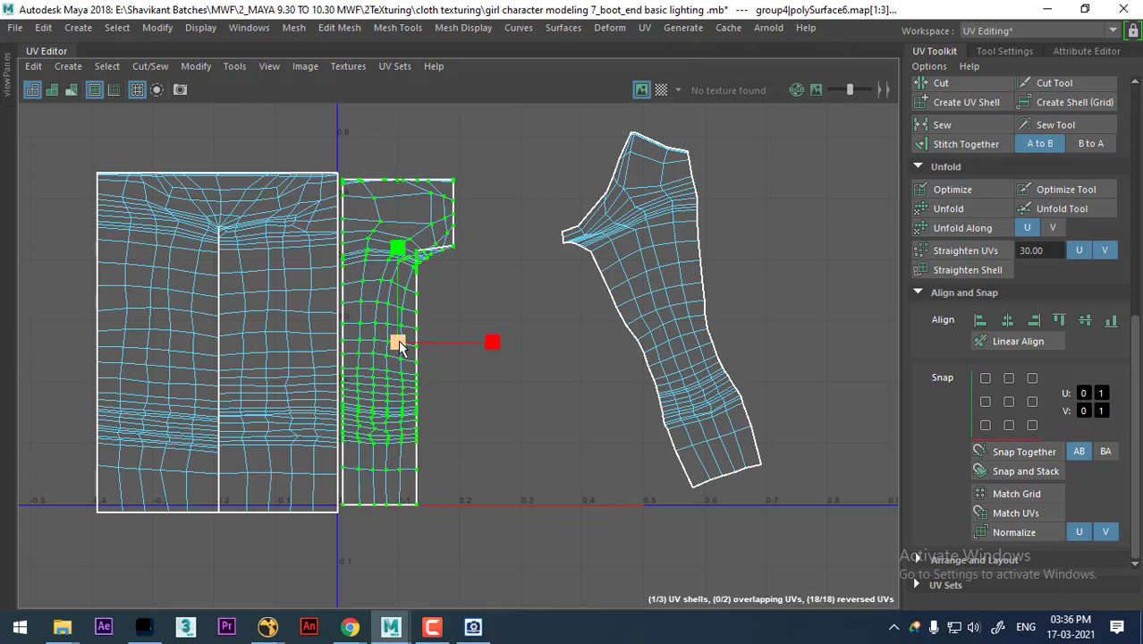
Step: Select every UV of the tilted right shell and rotate it upright
click(712, 393)
ctrl+right_drag(714, 385, 771, 387)
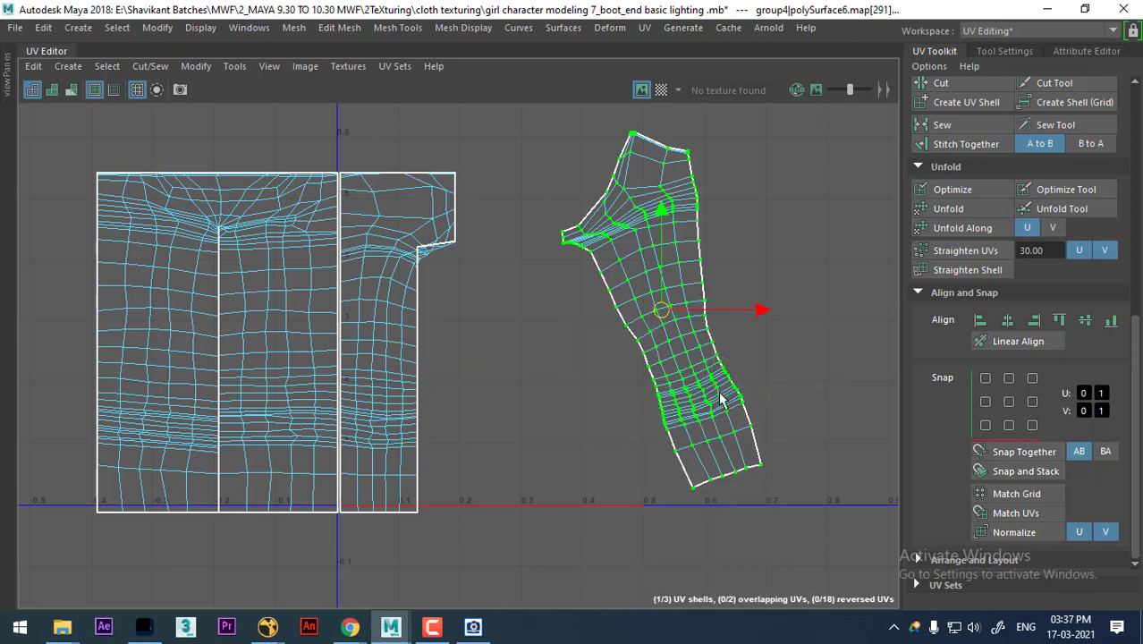
alt+middle_drag(722, 379, 678, 401)
ctrl+right_click(704, 300)
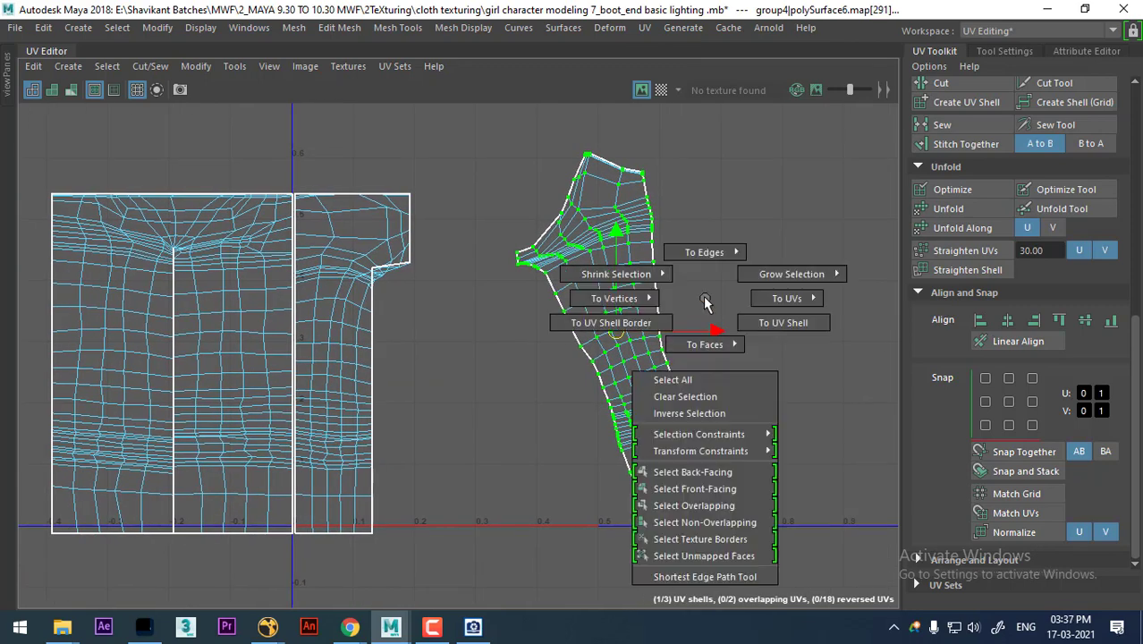
click(526, 353)
scroll(700, 413, up, 1)
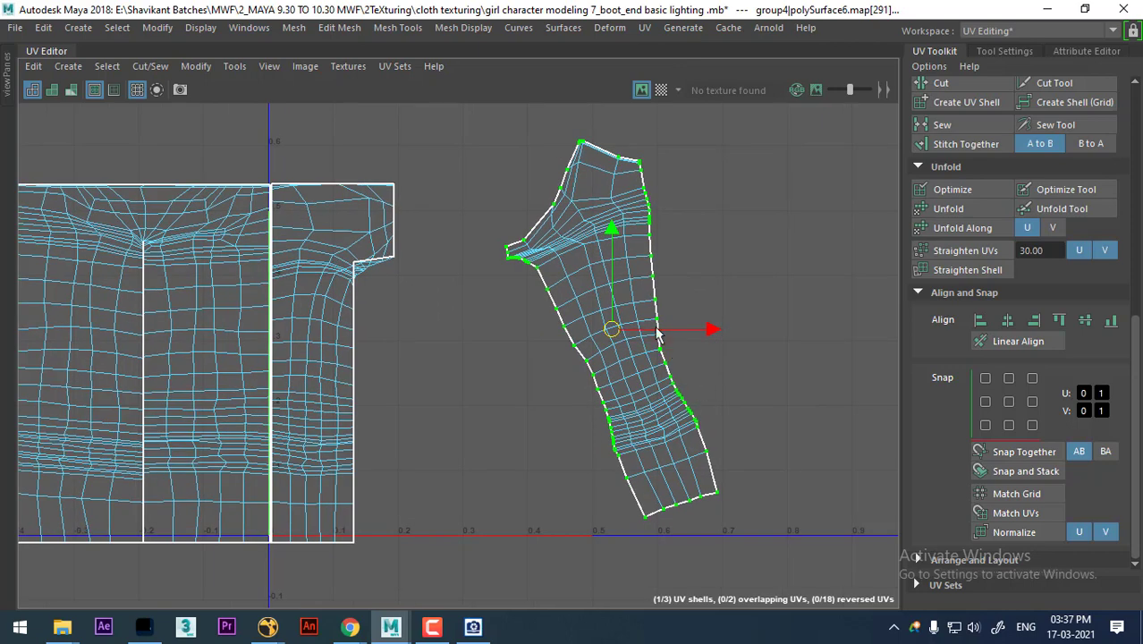
right_drag(616, 273, 725, 220)
ctrl+right_drag(561, 353, 638, 392)
key(e)
mouse_move(702, 319)
mouse_down()
mouse_move(713, 340)
mouse_move(707, 333)
mouse_up()
Step: Move the upright shell to the left of the front shells
key(w)
scroll(707, 333, down, 1)
alt+middle_drag(548, 378, 720, 351)
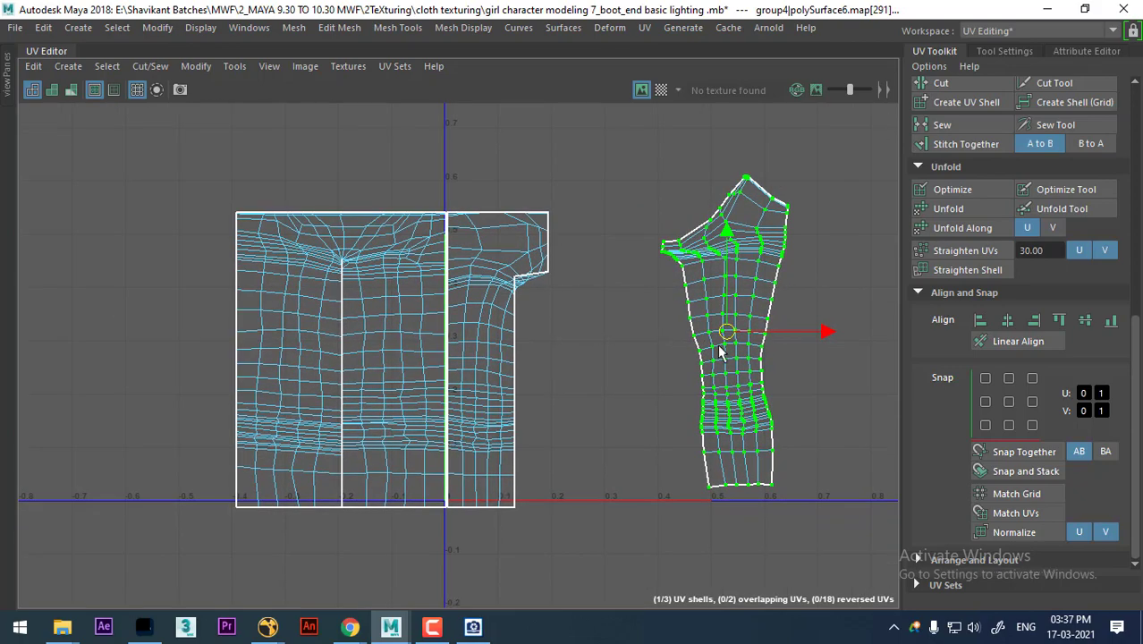
drag(825, 331, 234, 333)
alt+middle_drag(235, 333, 446, 369)
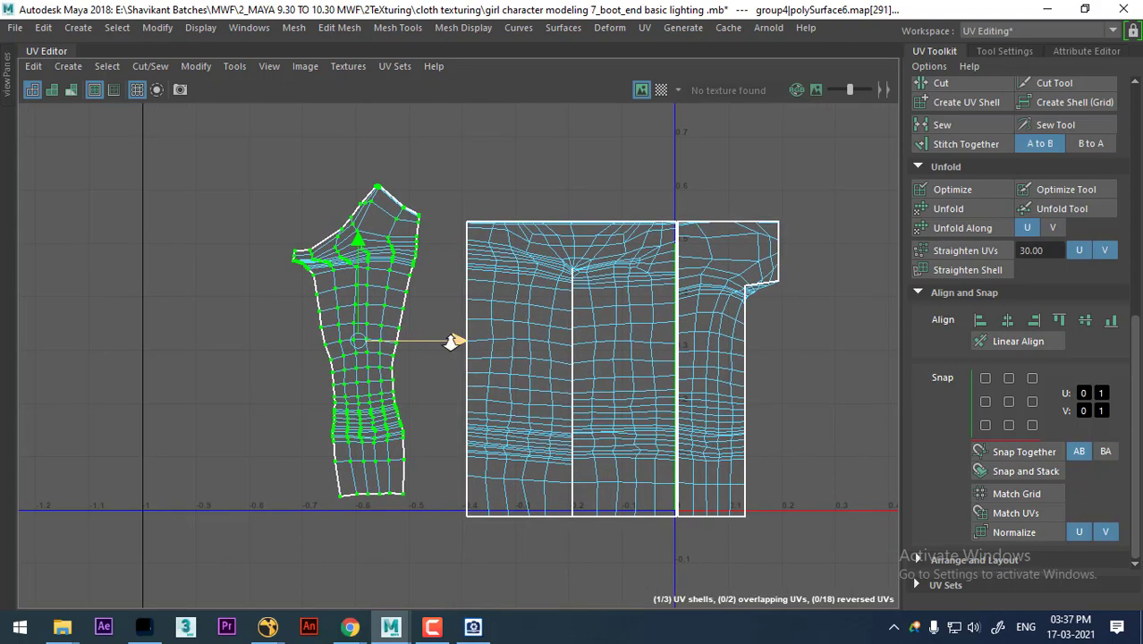
scroll(445, 371, up, 2)
mouse_move(447, 371)
mouse_down()
mouse_move(408, 353)
mouse_move(370, 376)
mouse_up()
Step: Select only the shell's right-edge border UVs and align them into a vertical line
scroll(371, 376, up, 1)
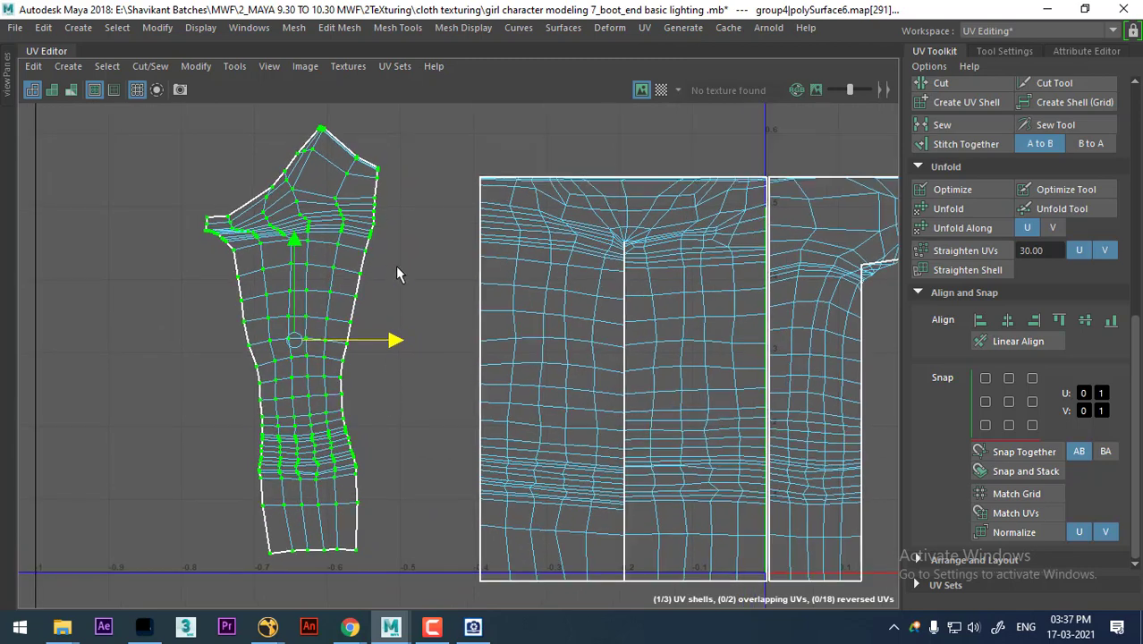
ctrl+right_drag(395, 266, 346, 302)
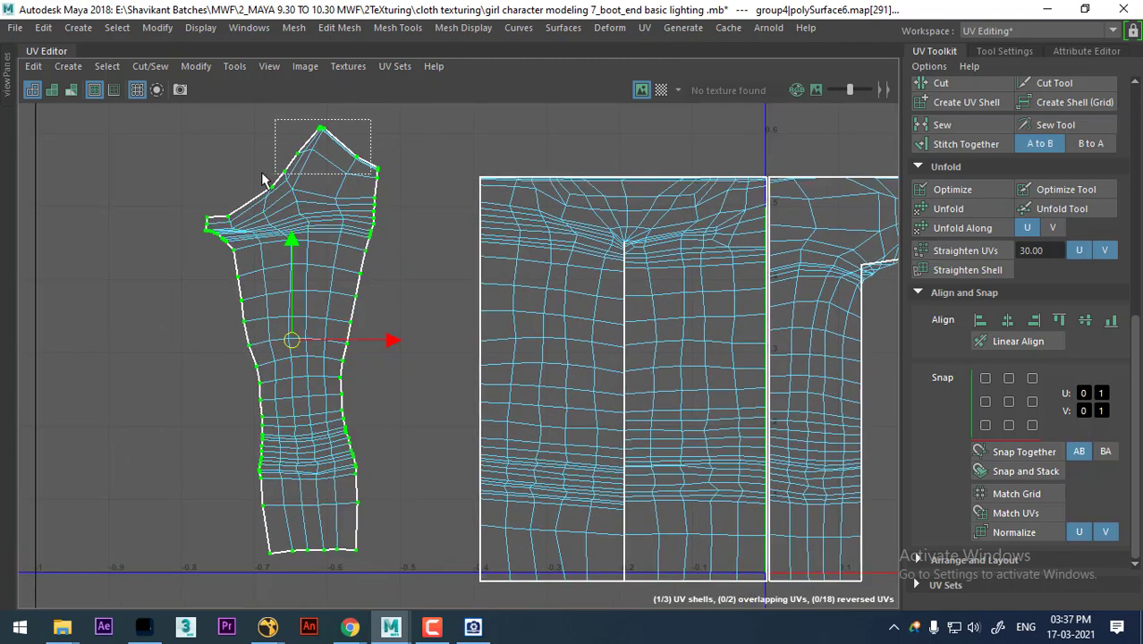
ctrl+drag(261, 179, 259, 172)
ctrl+drag(186, 157, 302, 581)
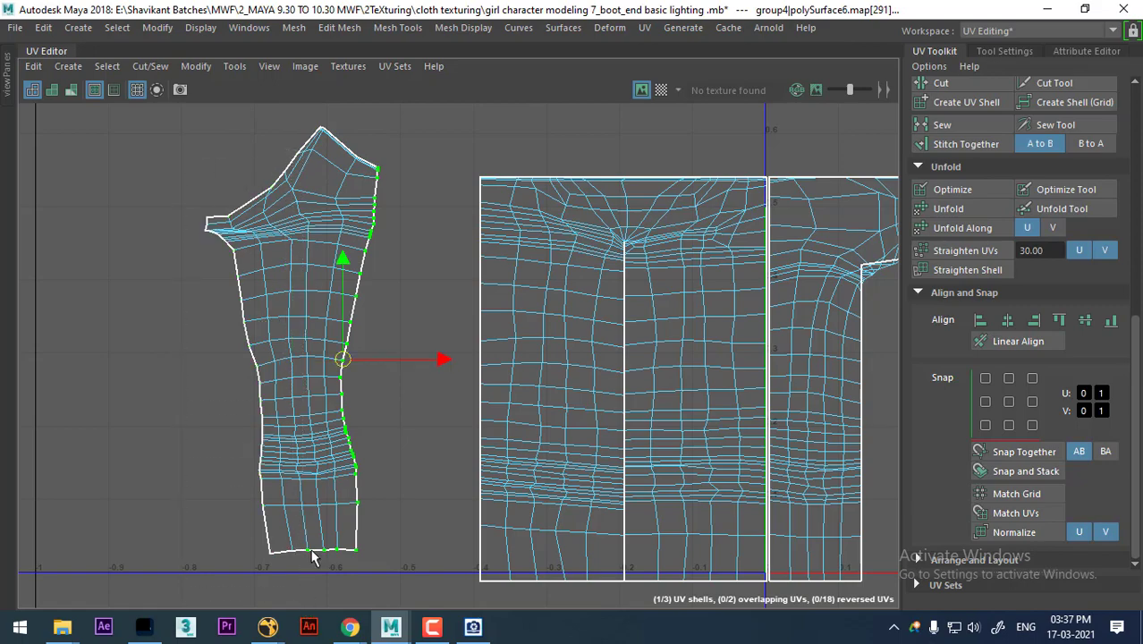
scroll(313, 556, up, 2)
scroll(461, 245, up, 1)
ctrl+drag(391, 461, 391, 460)
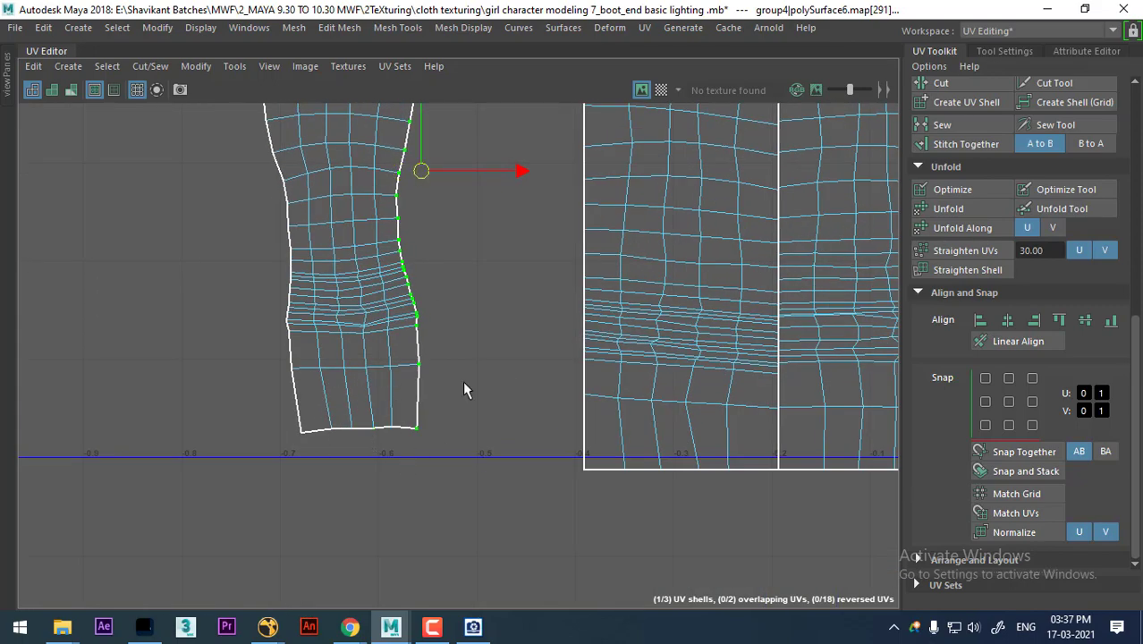
alt+middle_drag(465, 388, 456, 599)
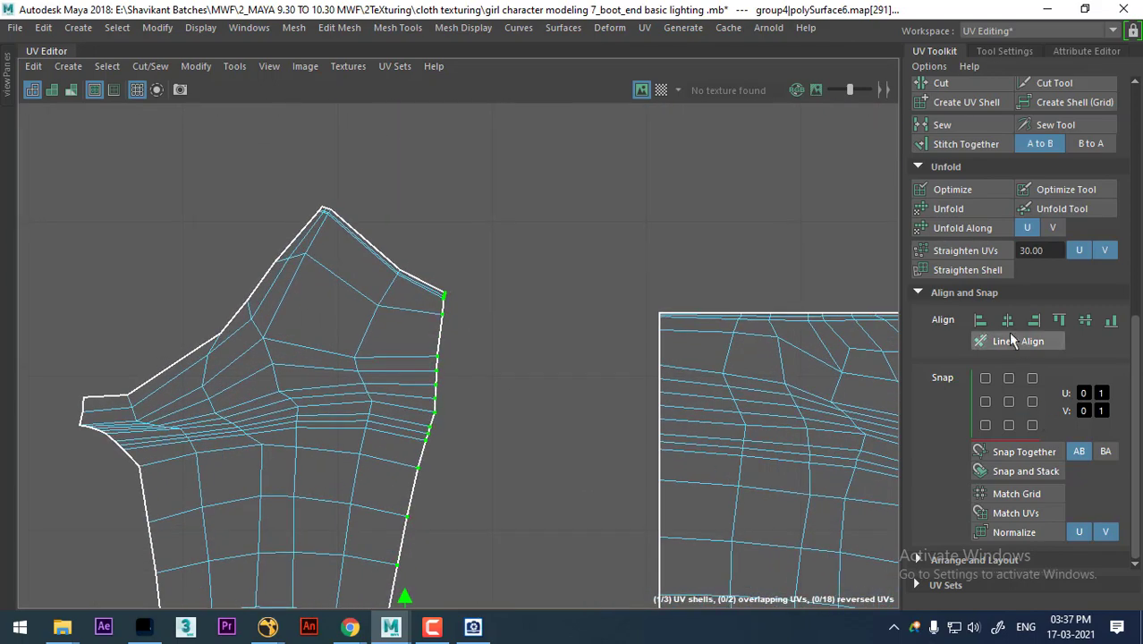
click(1034, 322)
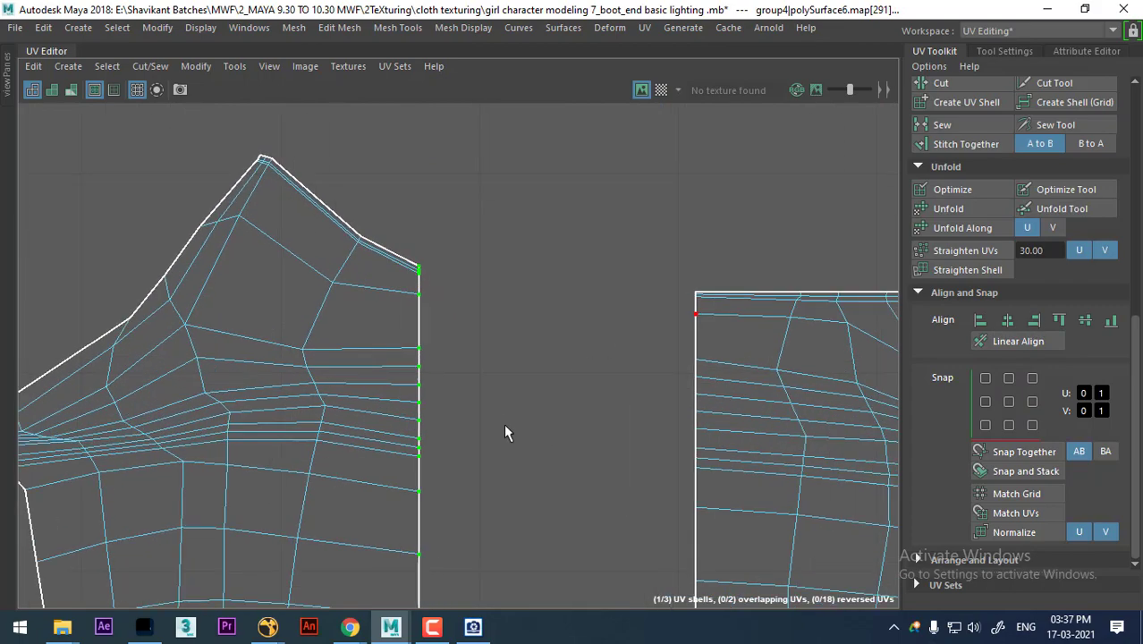
scroll(504, 423, down, 1)
scroll(471, 357, down, 2)
scroll(516, 456, down, 2)
ctrl+right_click(515, 313)
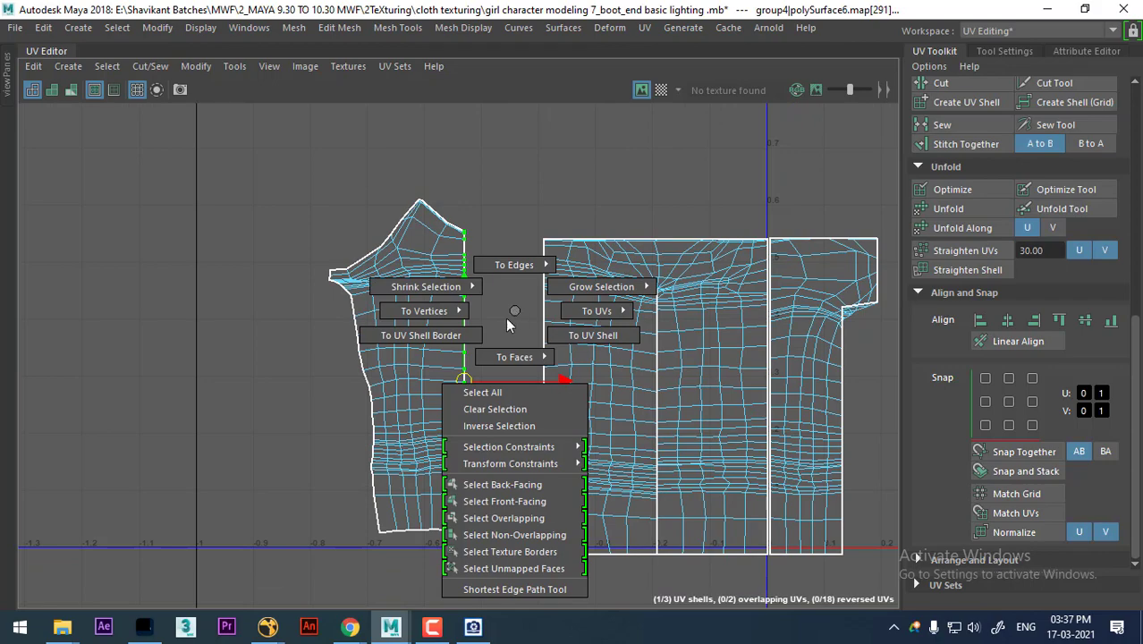
Step: Select the shell's top border UVs and align them level with Align top
click(420, 335)
ctrl+drag(505, 601, 130, 247)
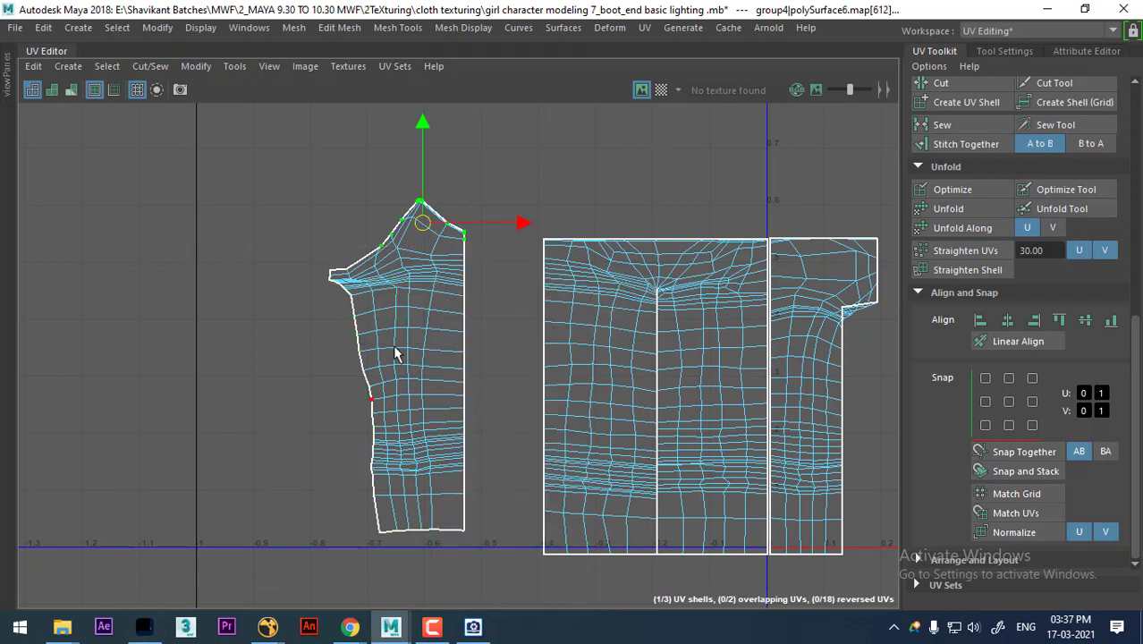
drag(412, 295, 411, 295)
scroll(571, 552, up, 3)
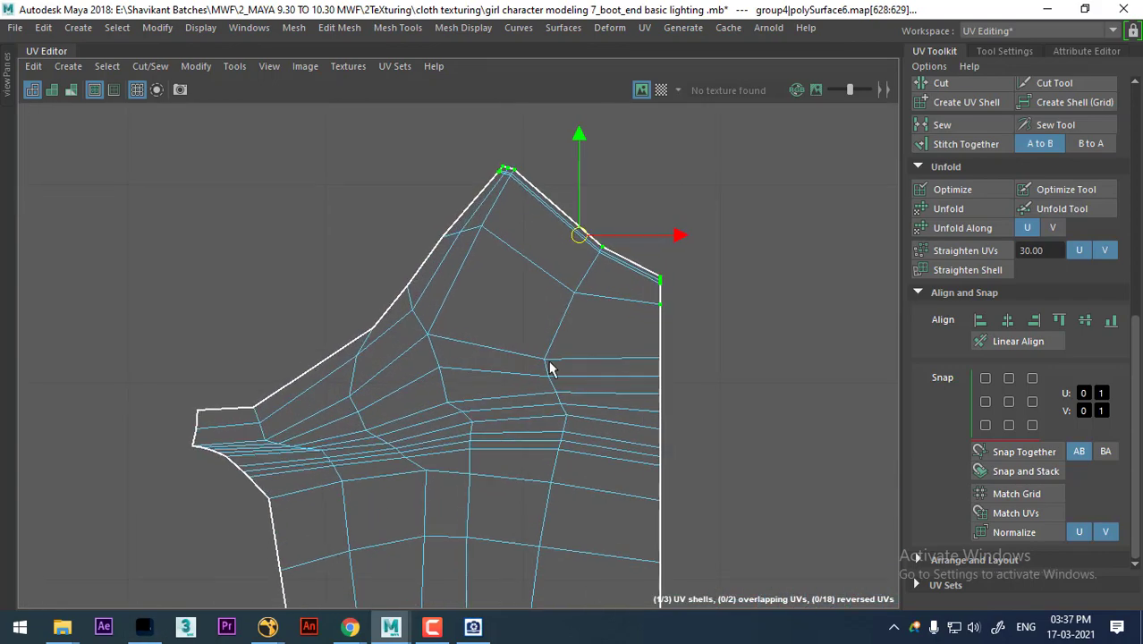
scroll(593, 301, up, 3)
ctrl+drag(775, 471, 735, 357)
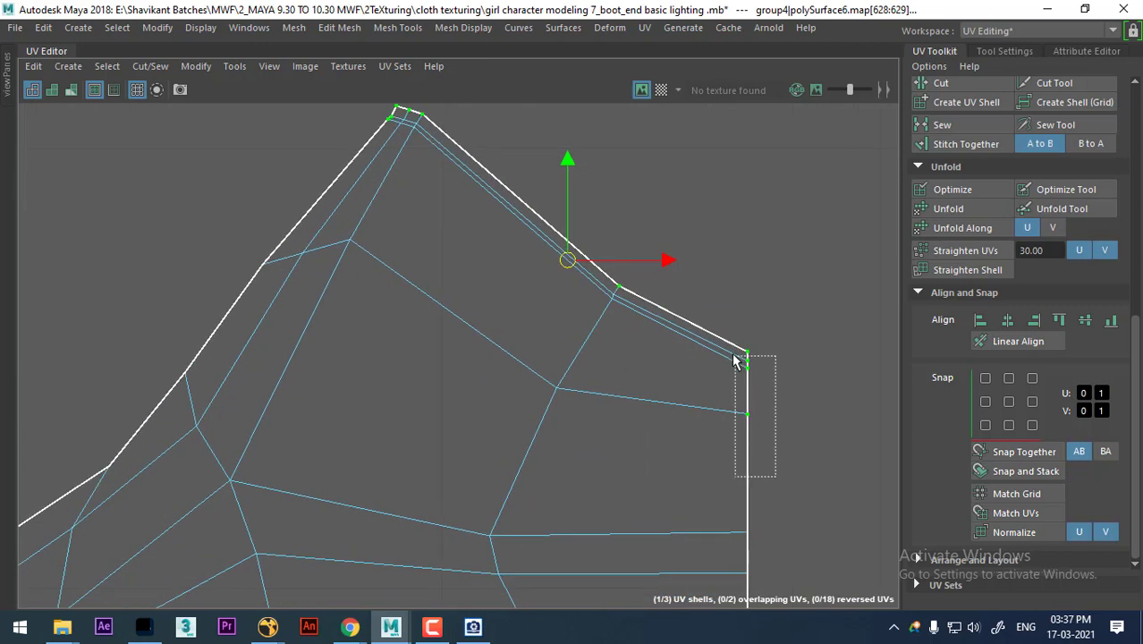
alt+middle_drag(409, 203, 415, 265)
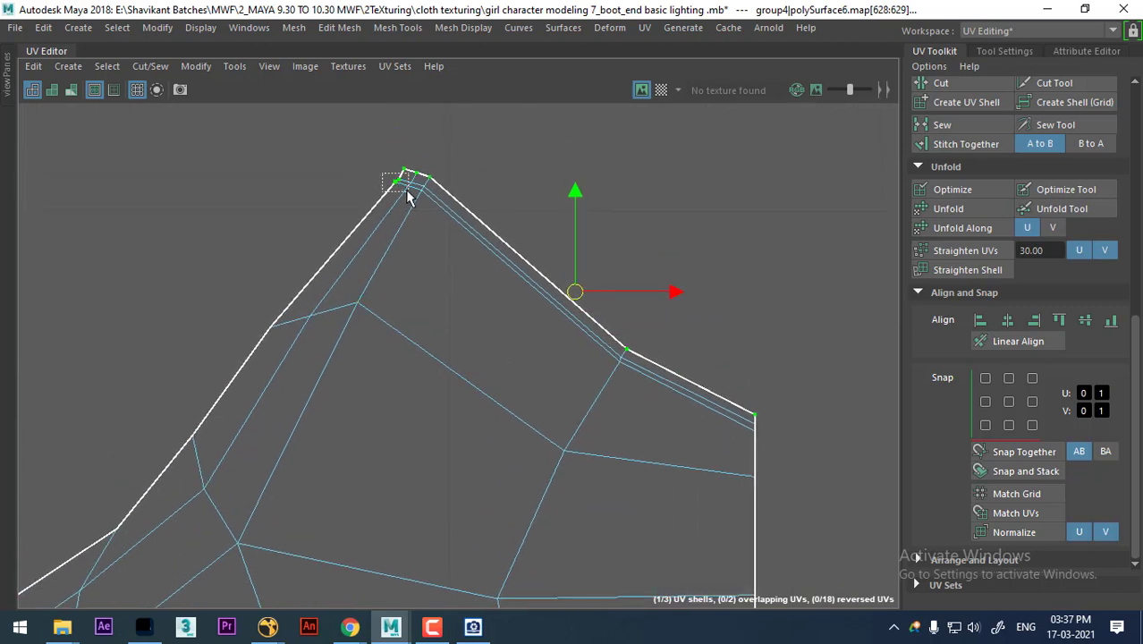
drag(382, 173, 407, 192)
click(1059, 320)
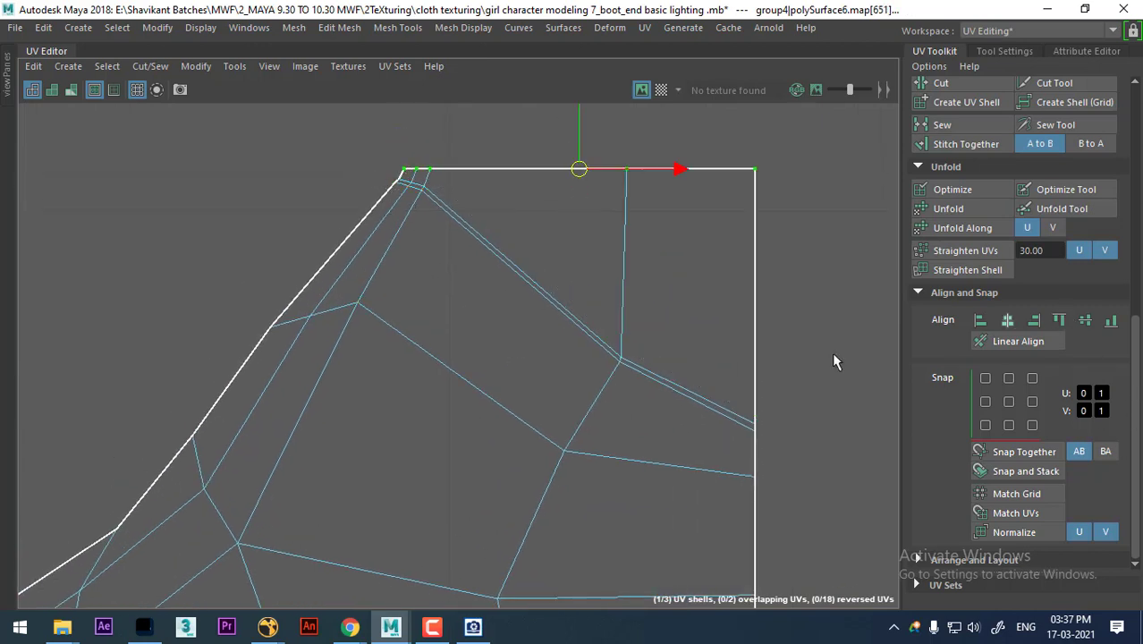
Step: Reselect the shell's border UVs and frame the whole shell
scroll(544, 276, down, 3)
scroll(636, 490, down, 3)
scroll(560, 356, down, 2)
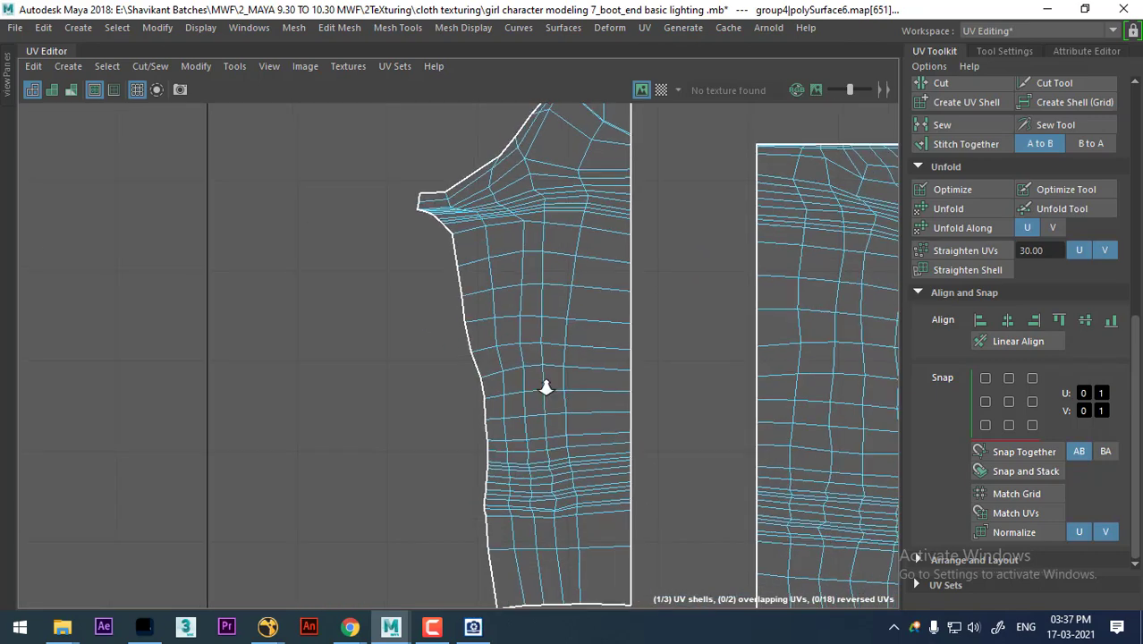
alt+middle_drag(558, 356, 544, 384)
right_drag(533, 395, 618, 451)
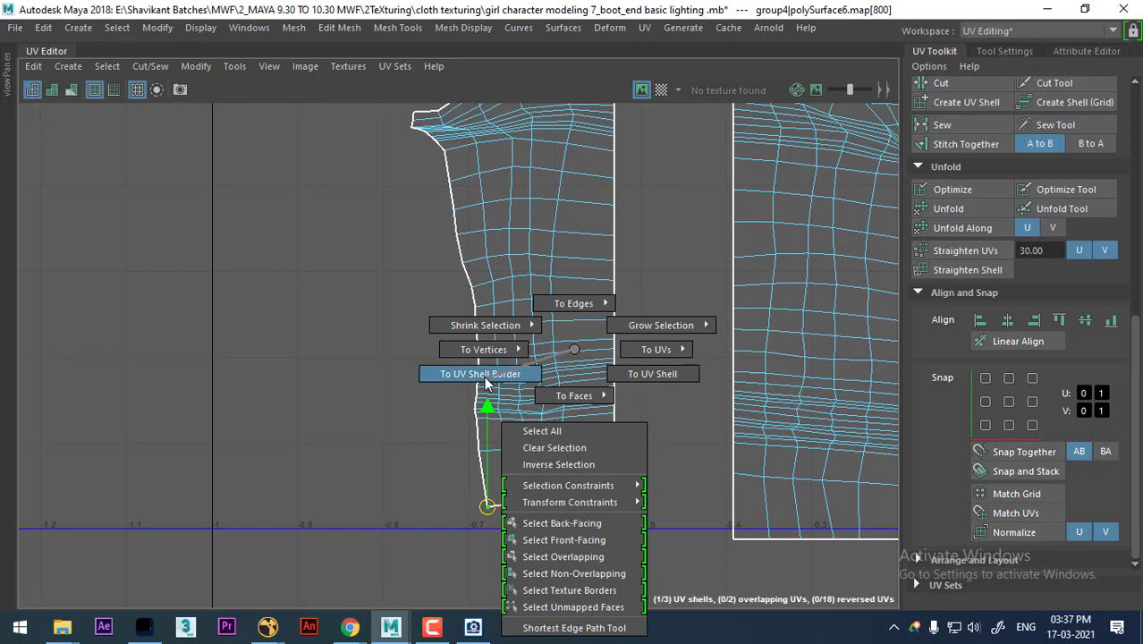
ctrl+right_drag(505, 353, 487, 375)
scroll(561, 284, down, 2)
alt+middle_drag(563, 284, 529, 415)
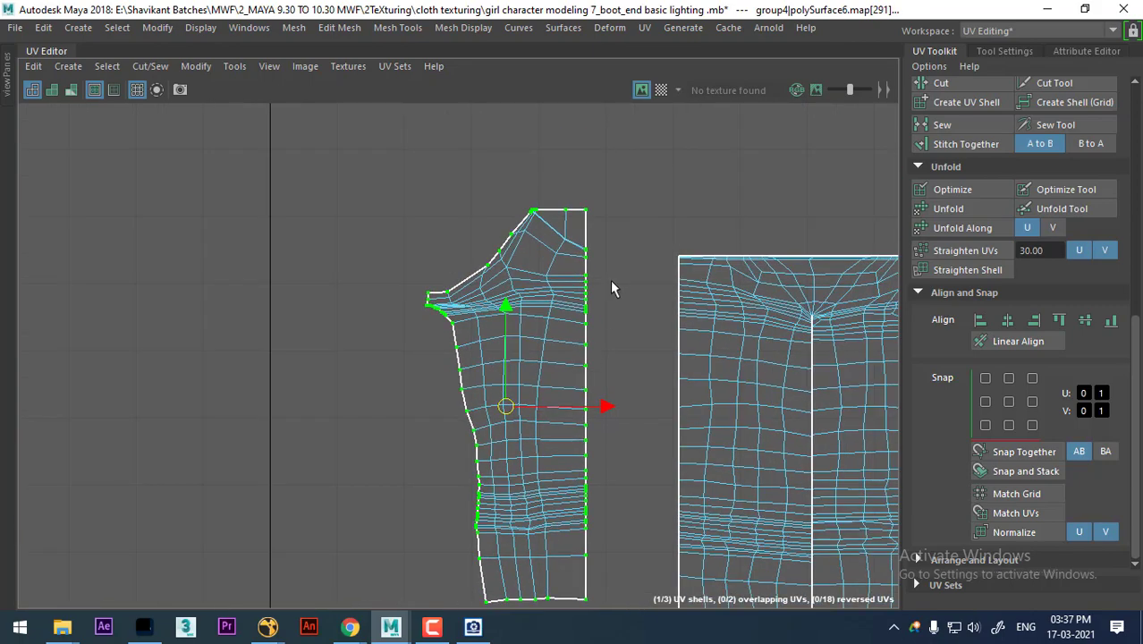
Step: Trim the border selection to just the small shell's outer-edge UVs
scroll(612, 268, down, 1)
scroll(614, 152, down, 1)
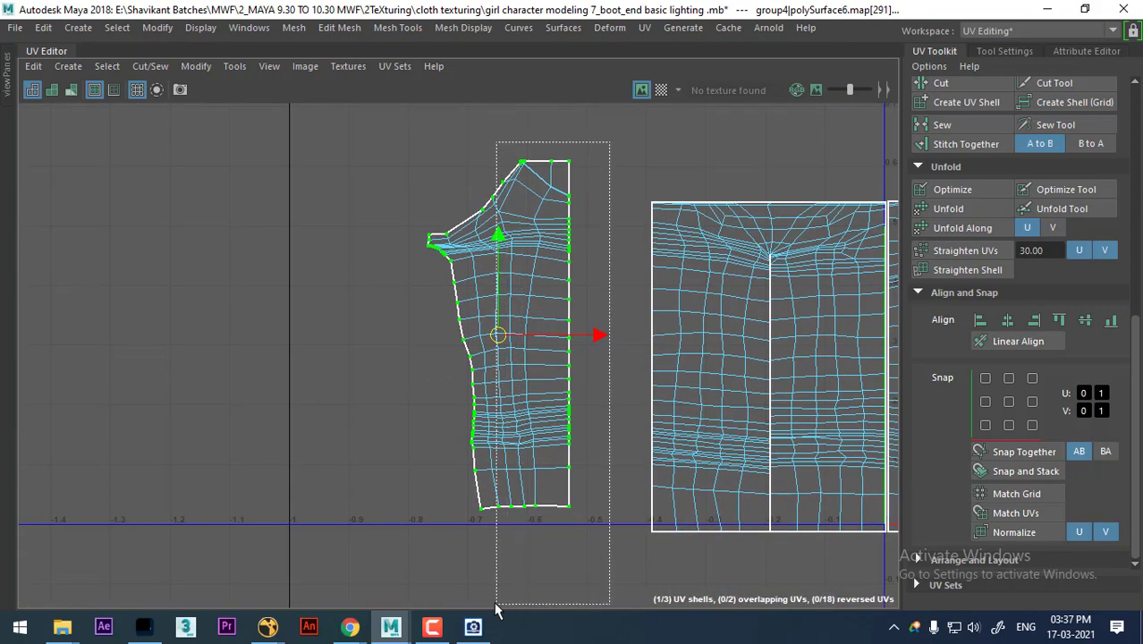
ctrl+drag(615, 141, 497, 597)
scroll(643, 468, up, 1)
scroll(643, 468, up, 2)
scroll(604, 473, up, 1)
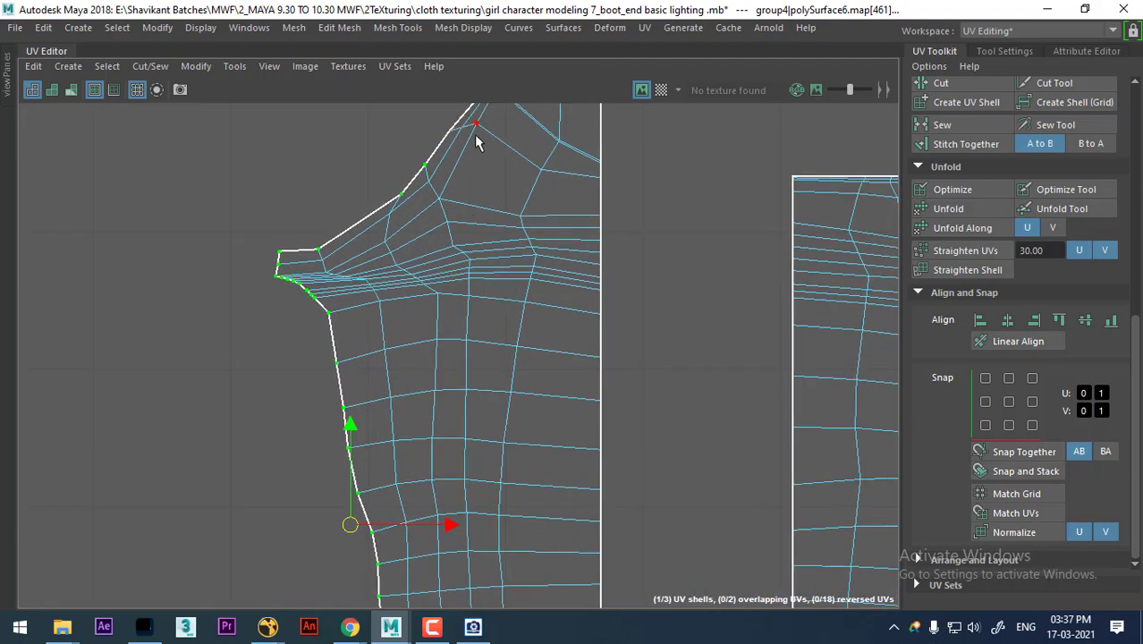
ctrl+drag(474, 141, 311, 268)
scroll(304, 252, up, 1)
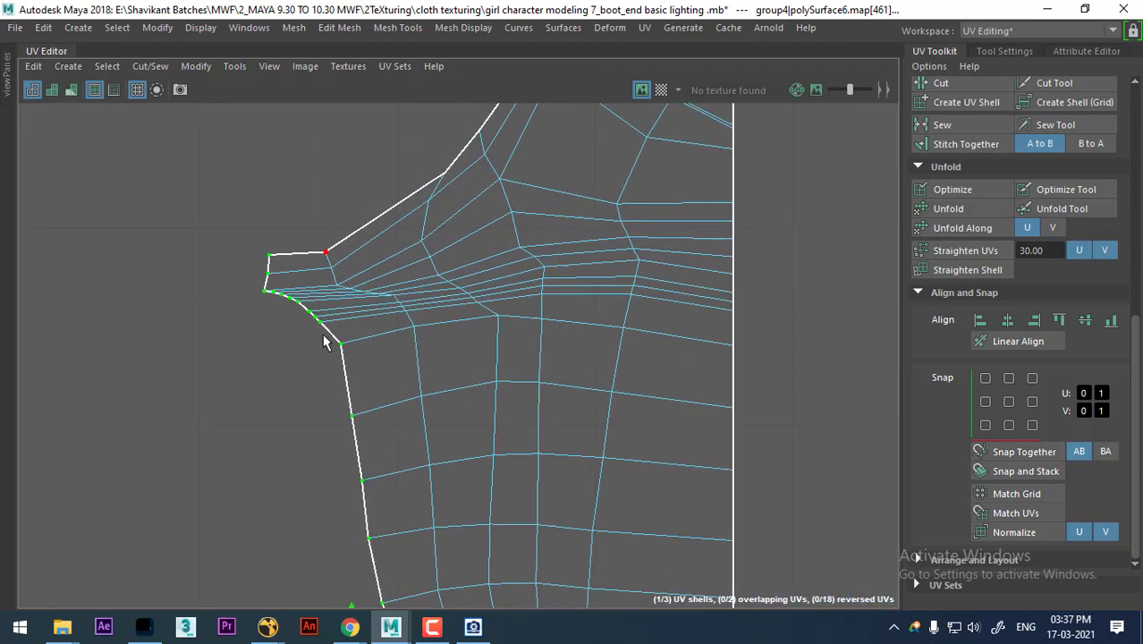
scroll(429, 376, up, 1)
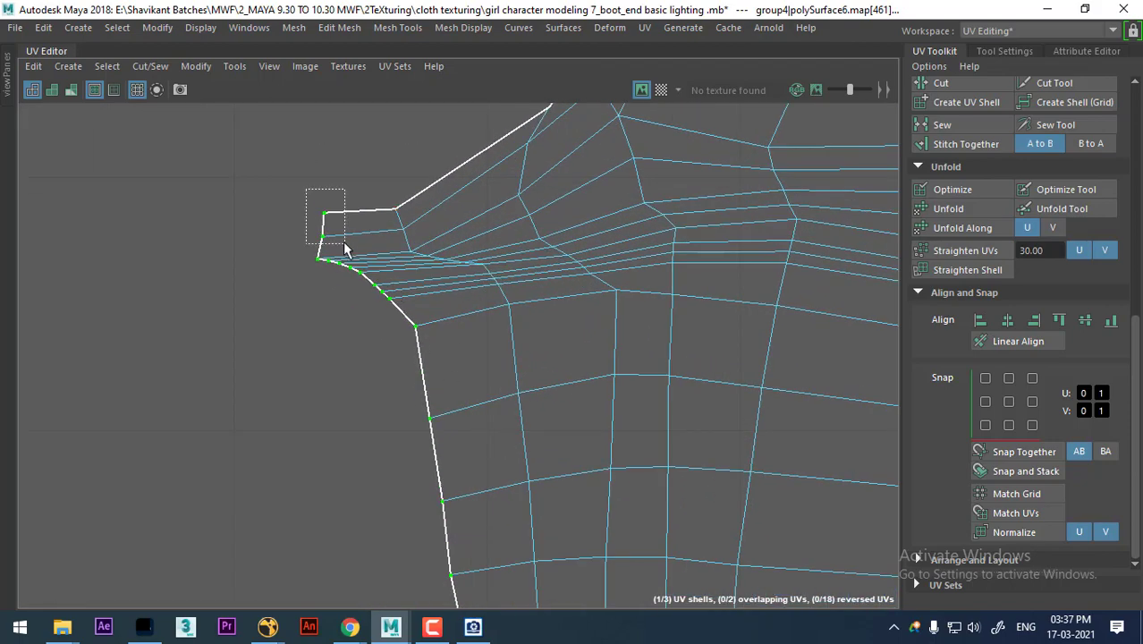
scroll(482, 479, down, 2)
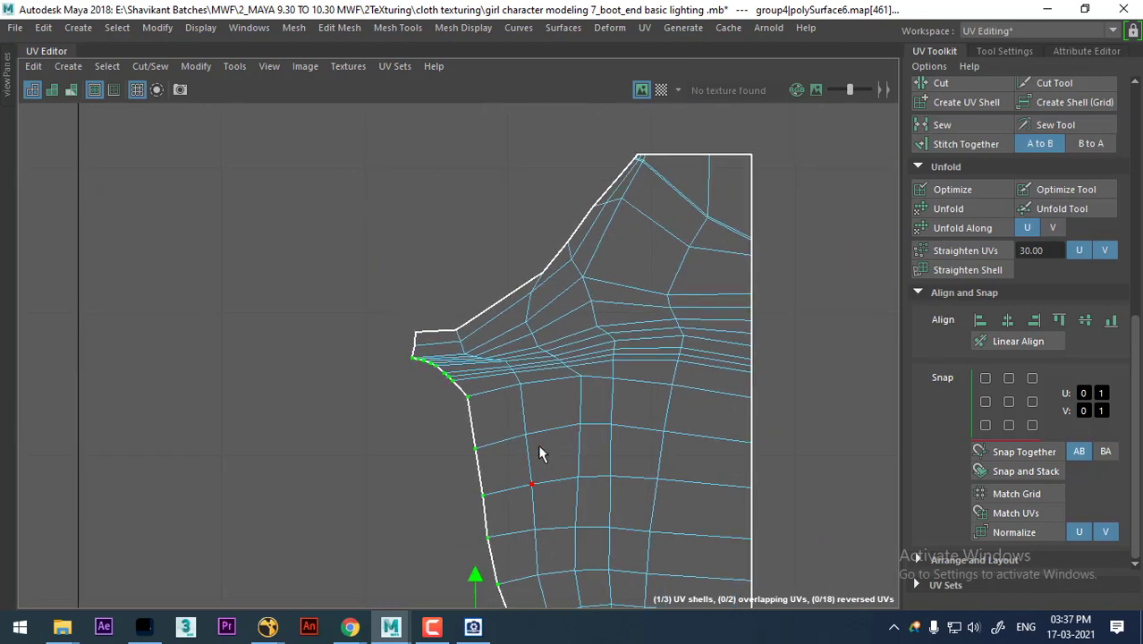
scroll(540, 454, up, 1)
alt+middle_drag(543, 479, 535, 382)
scroll(573, 438, down, 1)
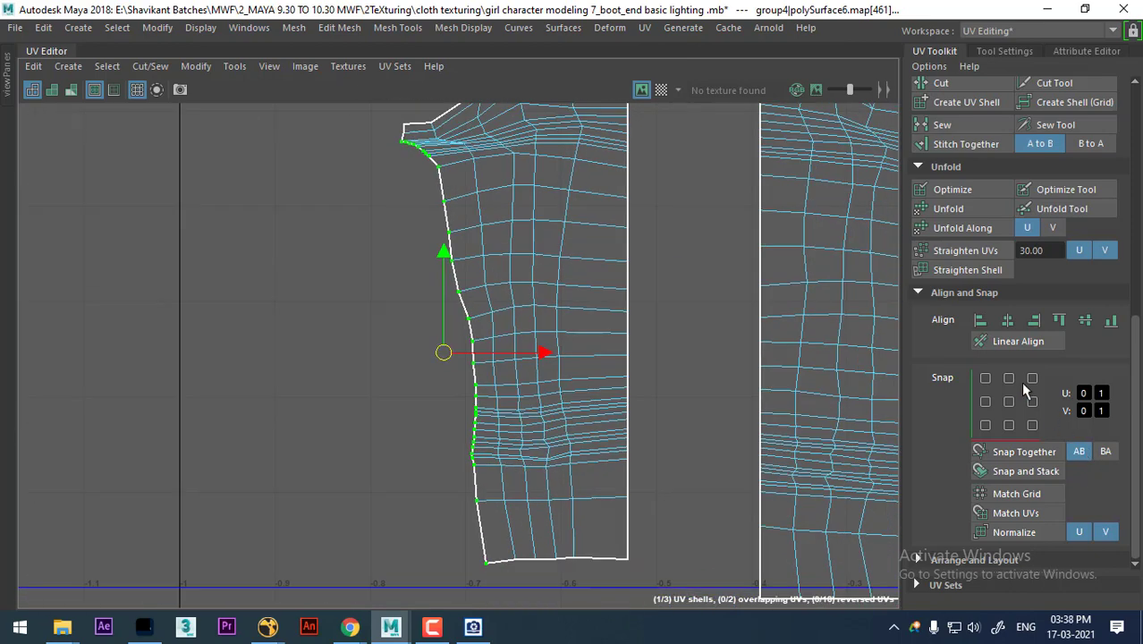
Step: Straighten the selected outer-edge UVs into a vertical line
click(982, 324)
alt+middle_drag(508, 295, 508, 493)
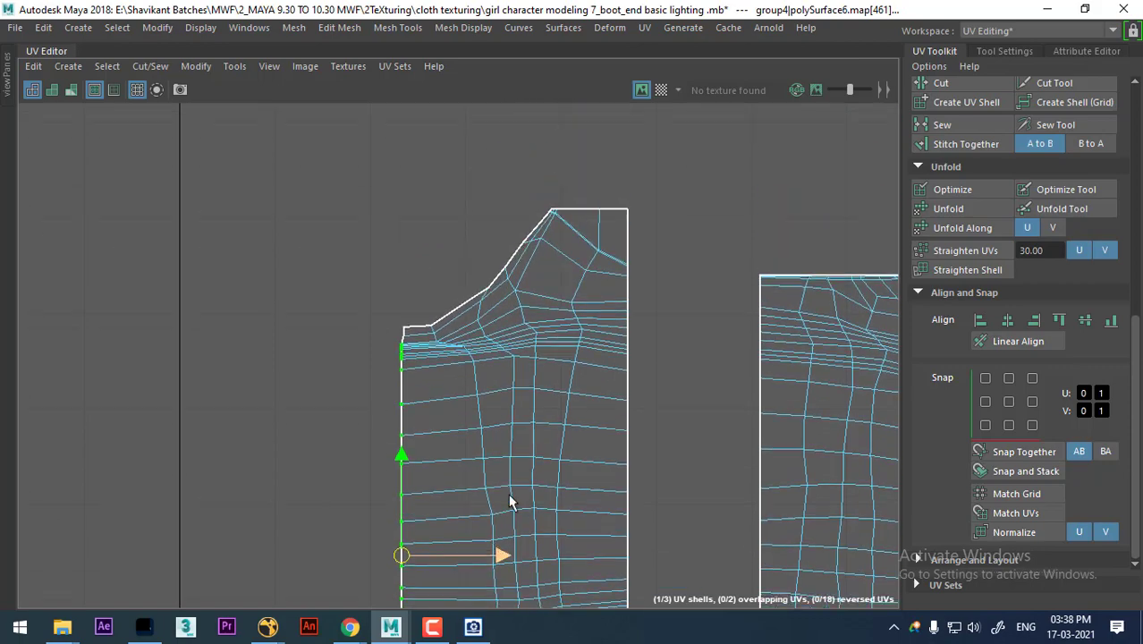
scroll(438, 477, down, 1)
alt+middle_drag(438, 477, 477, 398)
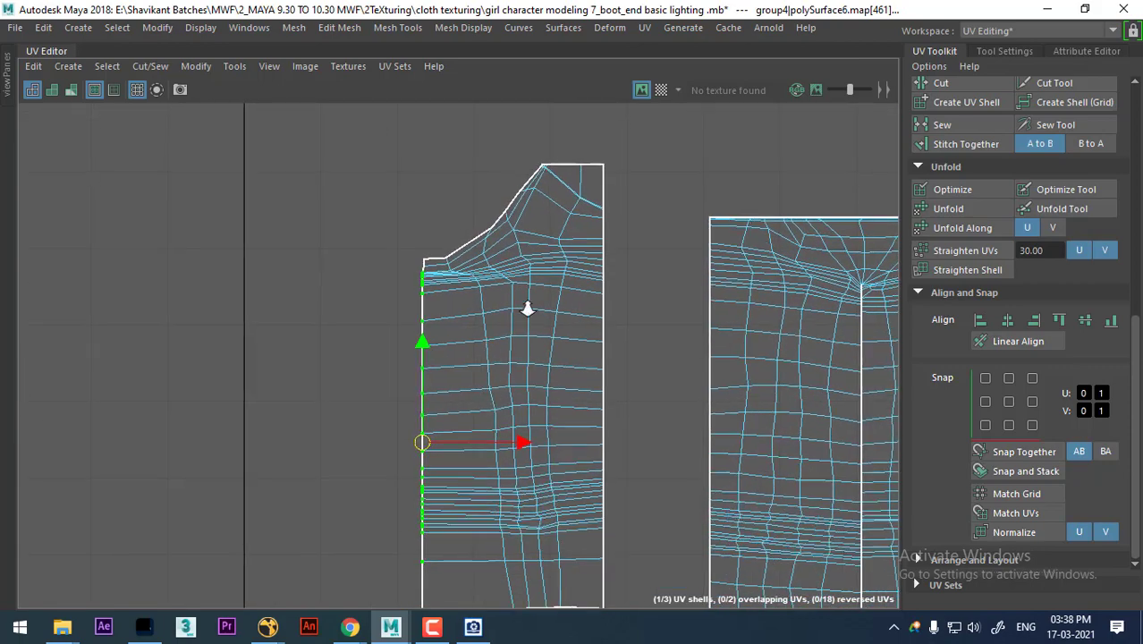
scroll(528, 295, up, 1)
scroll(651, 353, down, 2)
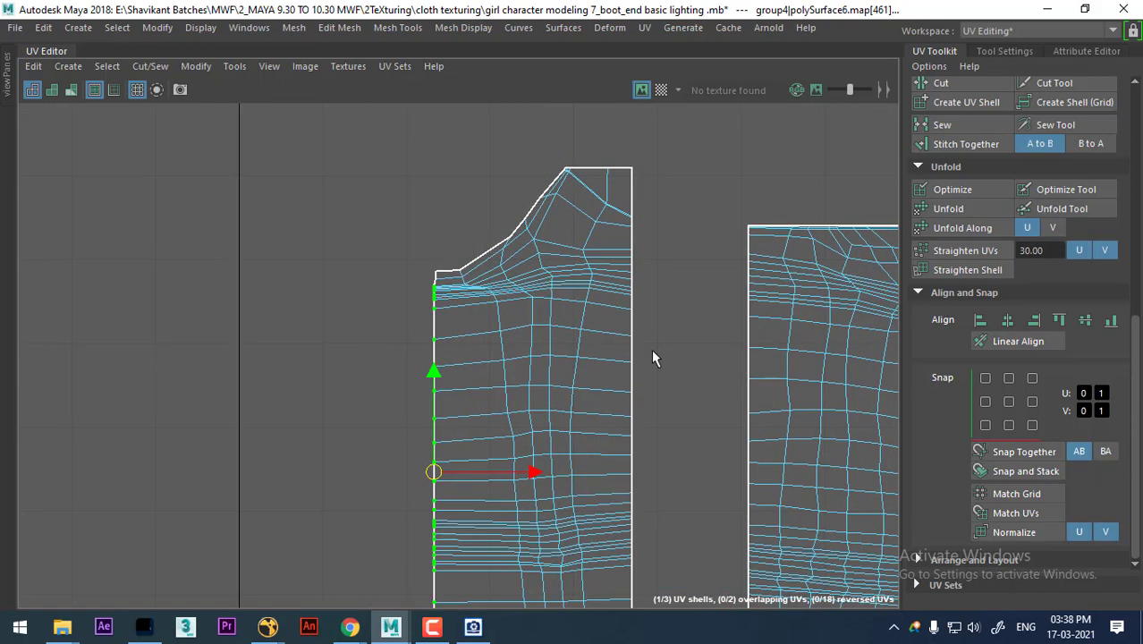
scroll(651, 350, down, 1)
alt+middle_drag(641, 332, 573, 329)
Step: Check the jeans texture image for reference, then close the preview
click(484, 629)
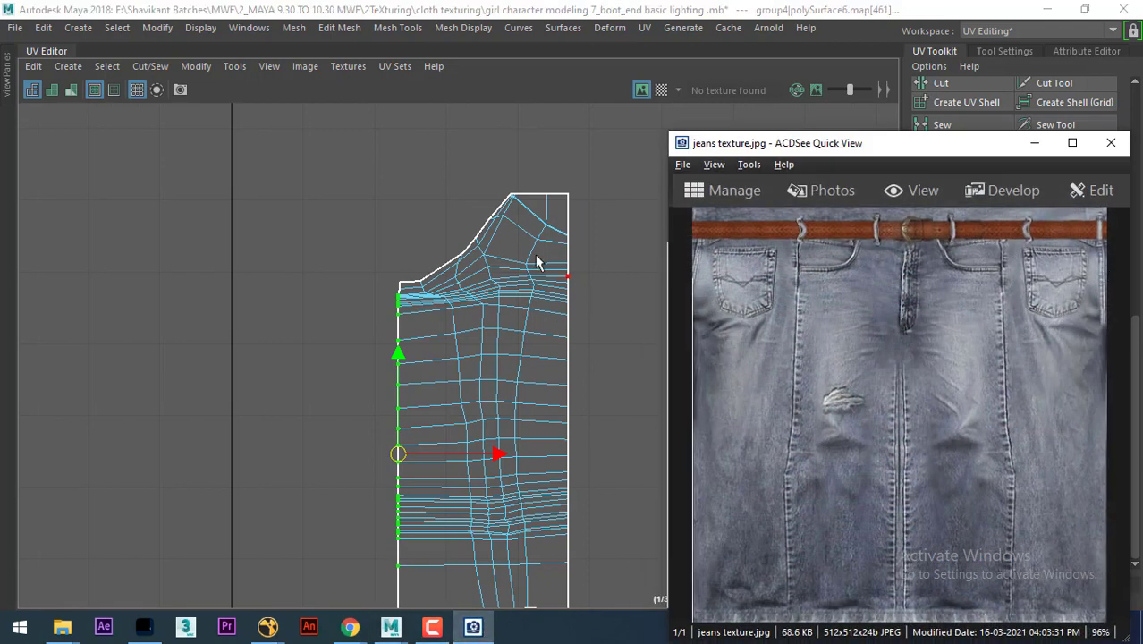
scroll(537, 262, up, 1)
scroll(523, 298, up, 1)
click(1037, 146)
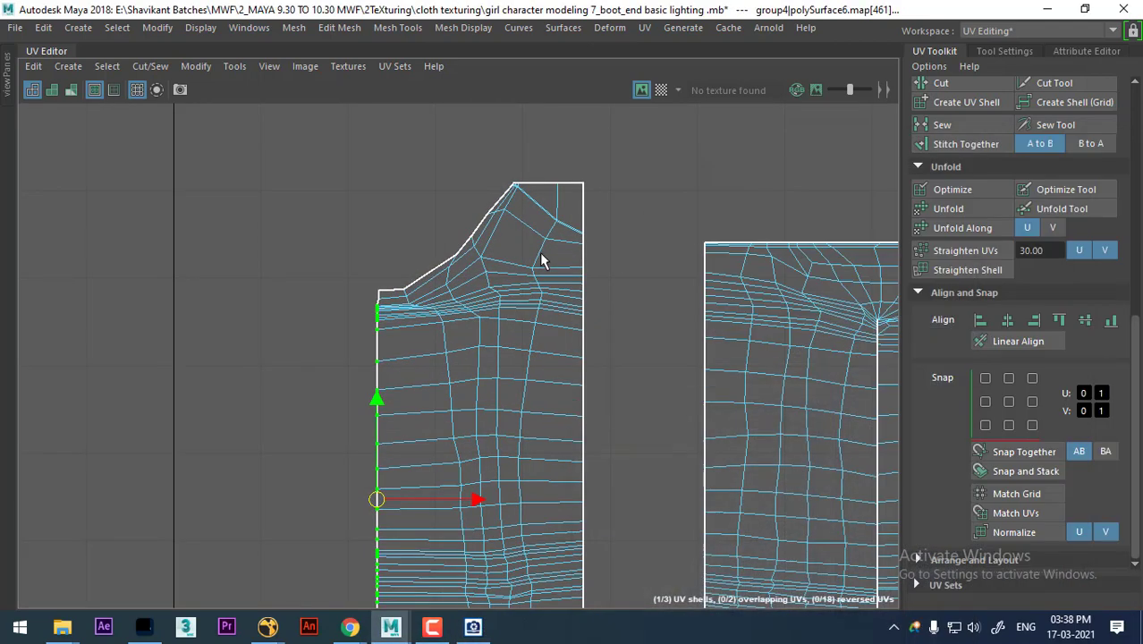
scroll(516, 272, up, 1)
scroll(581, 385, down, 1)
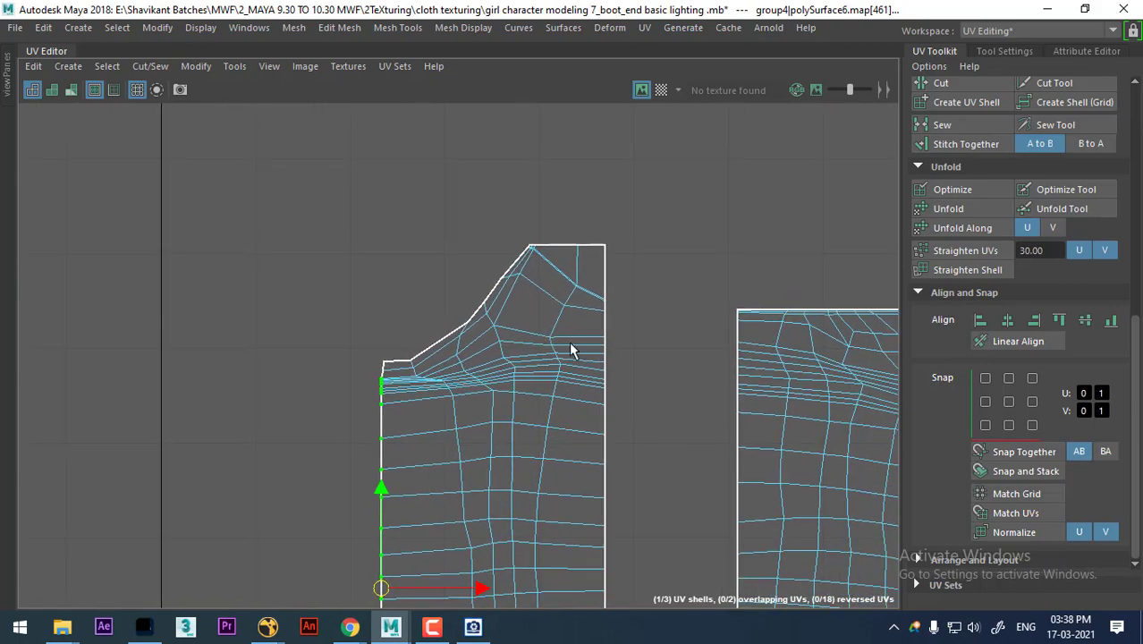
mouse_move(572, 351)
alt+right_down()
mouse_move(632, 505)
mouse_move(572, 501)
alt+right_up()
alt+middle_drag(573, 501, 632, 345)
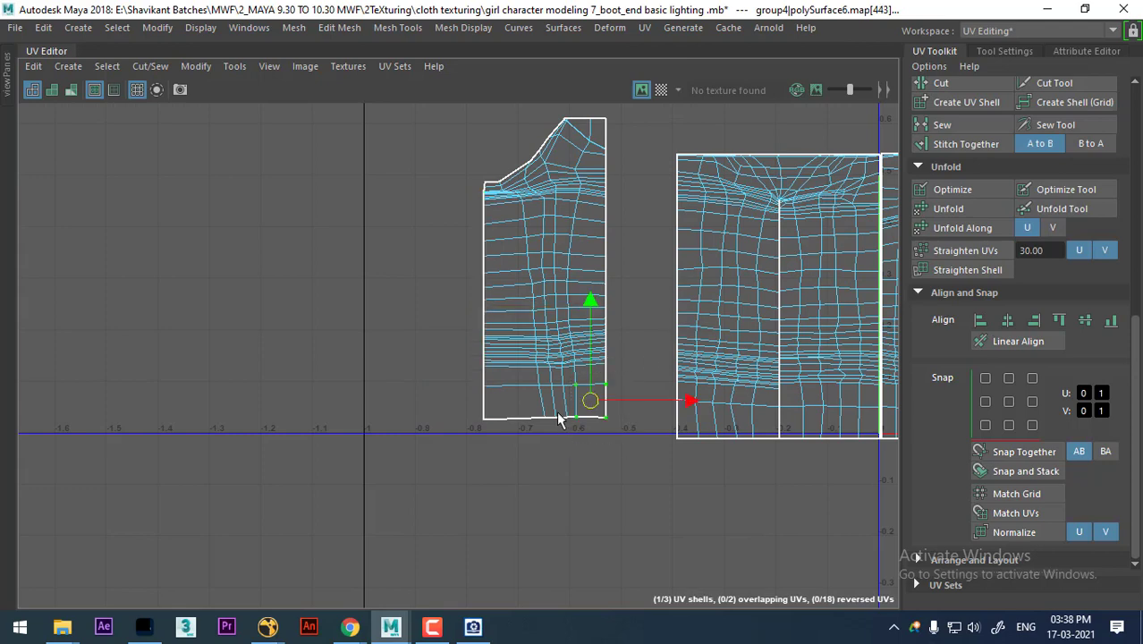
Step: Scale and move the small shell's UVs to sit flush against the front shell
shift+right_drag(558, 421, 626, 397)
drag(549, 276, 599, 307)
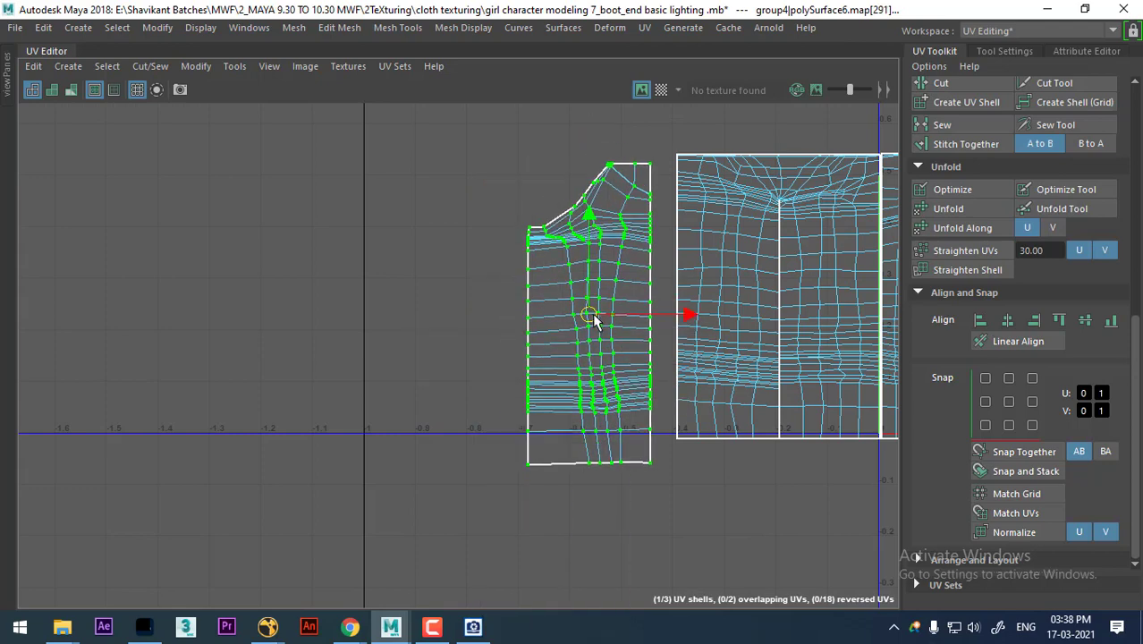
mouse_move(600, 306)
alt+right_down()
mouse_move(658, 472)
mouse_move(663, 374)
alt+right_up()
key(r)
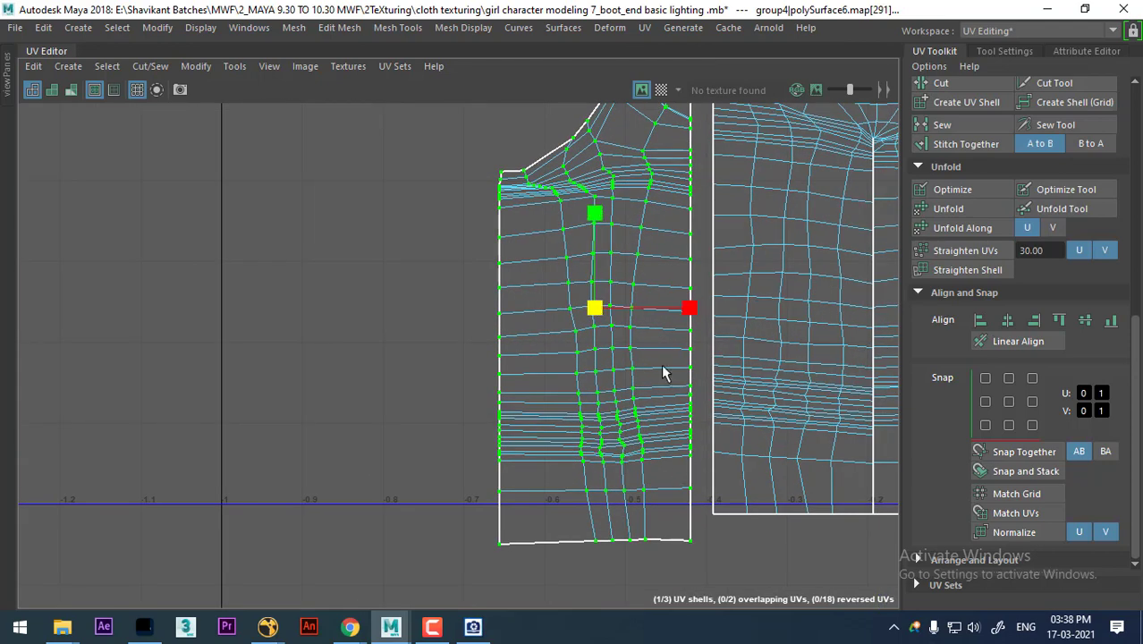
mouse_move(595, 310)
mouse_down()
mouse_move(584, 327)
mouse_move(623, 304)
mouse_up()
key(w)
alt+middle_drag(646, 302, 605, 396)
alt+right_drag(605, 396, 615, 375)
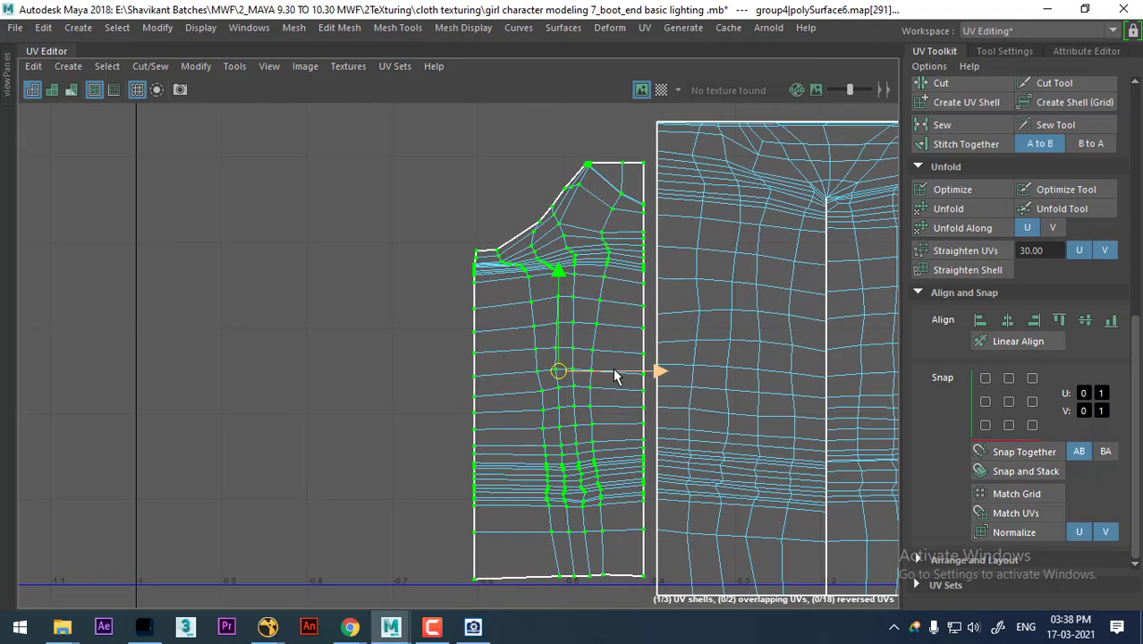
drag(564, 379, 572, 360)
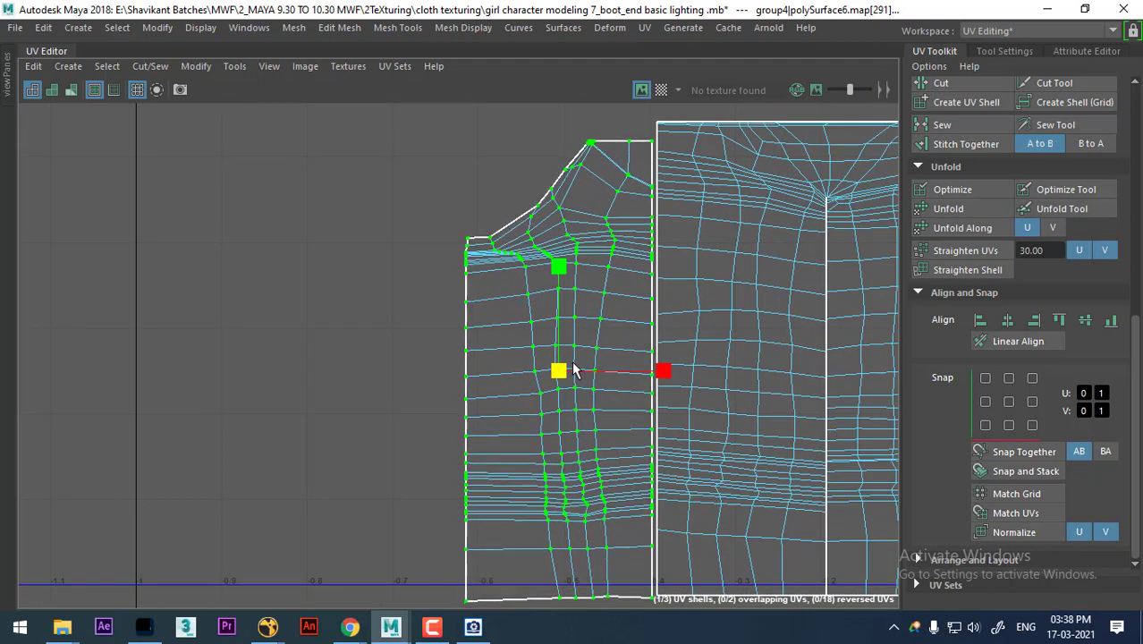
alt+right_drag(572, 360, 615, 361)
key(w)
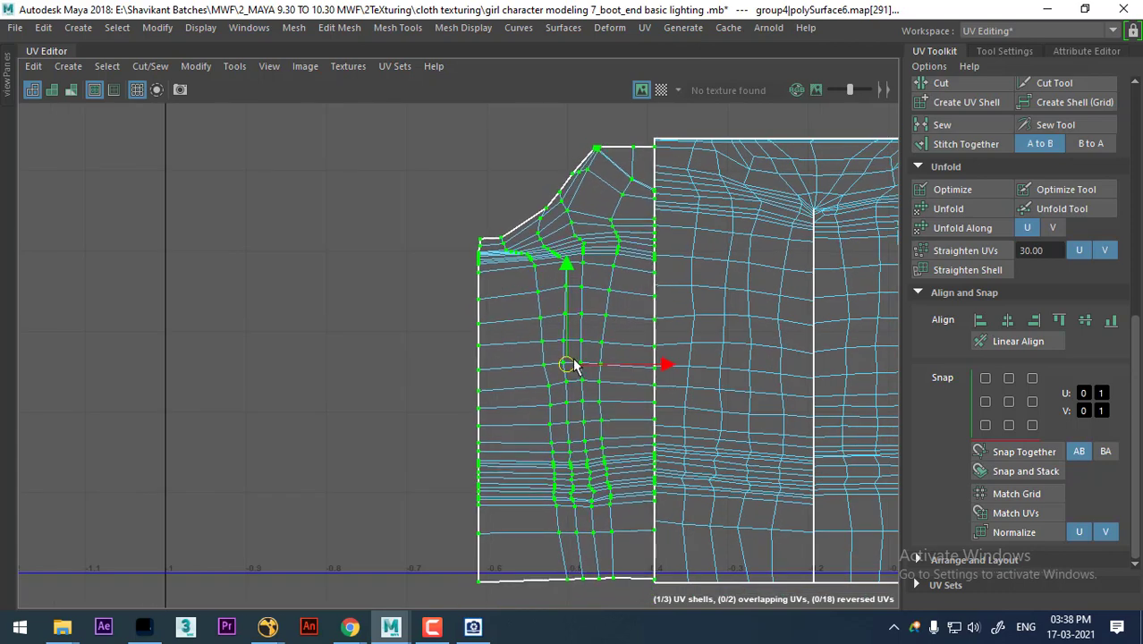
drag(580, 373, 572, 368)
Step: Select all three UV shells
scroll(582, 380, down, 1)
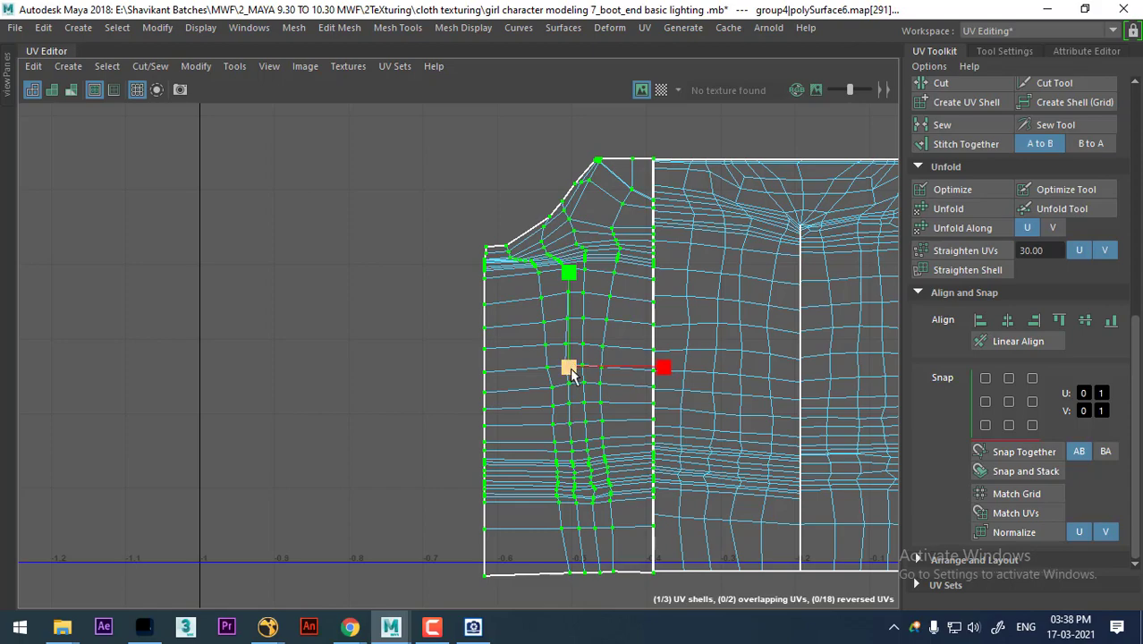
scroll(623, 405, down, 2)
scroll(707, 378, down, 2)
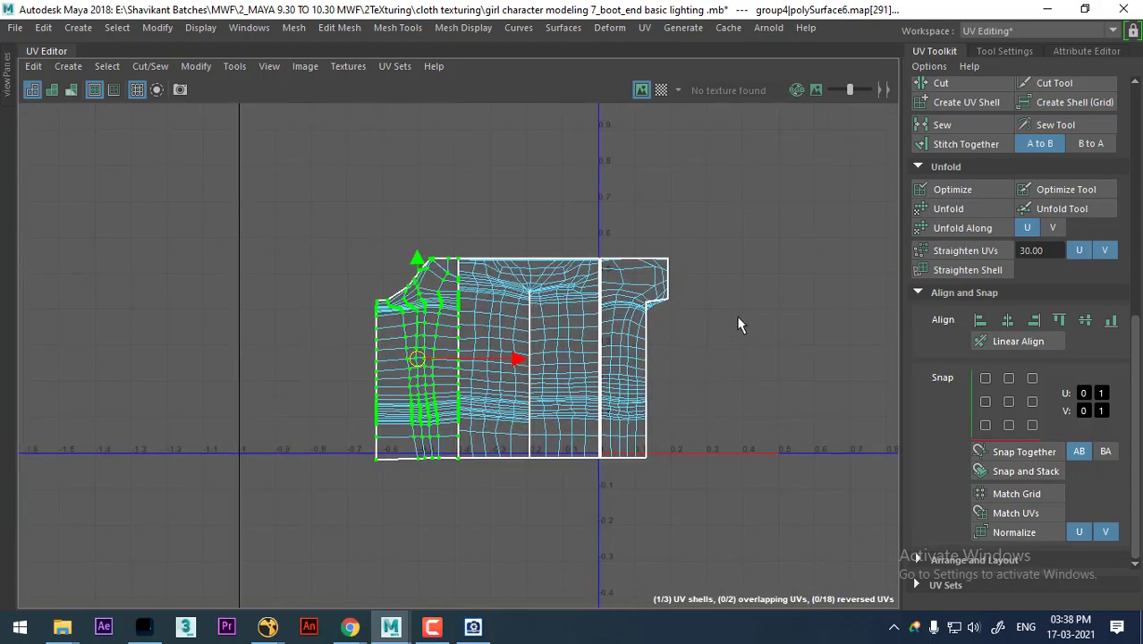
drag(169, 537, 170, 537)
scroll(616, 403, down, 2)
scroll(708, 399, down, 2)
Step: Lay the three shells out side by side with Layout Along U, undoing trial layouts
alt+middle_drag(694, 400, 468, 387)
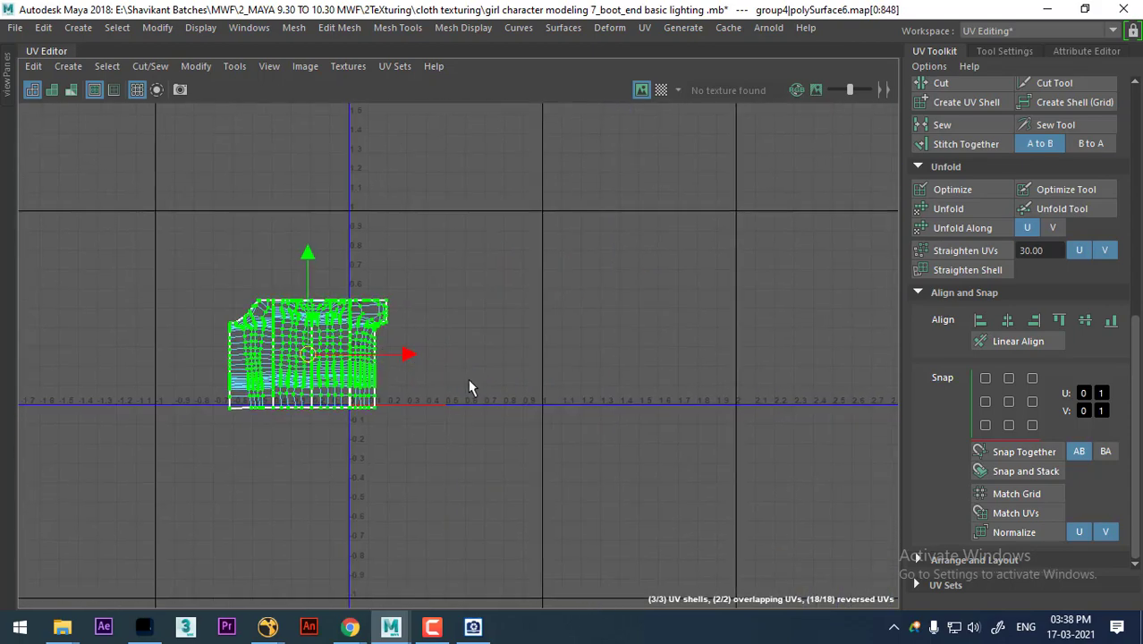
shift+right_click(552, 296)
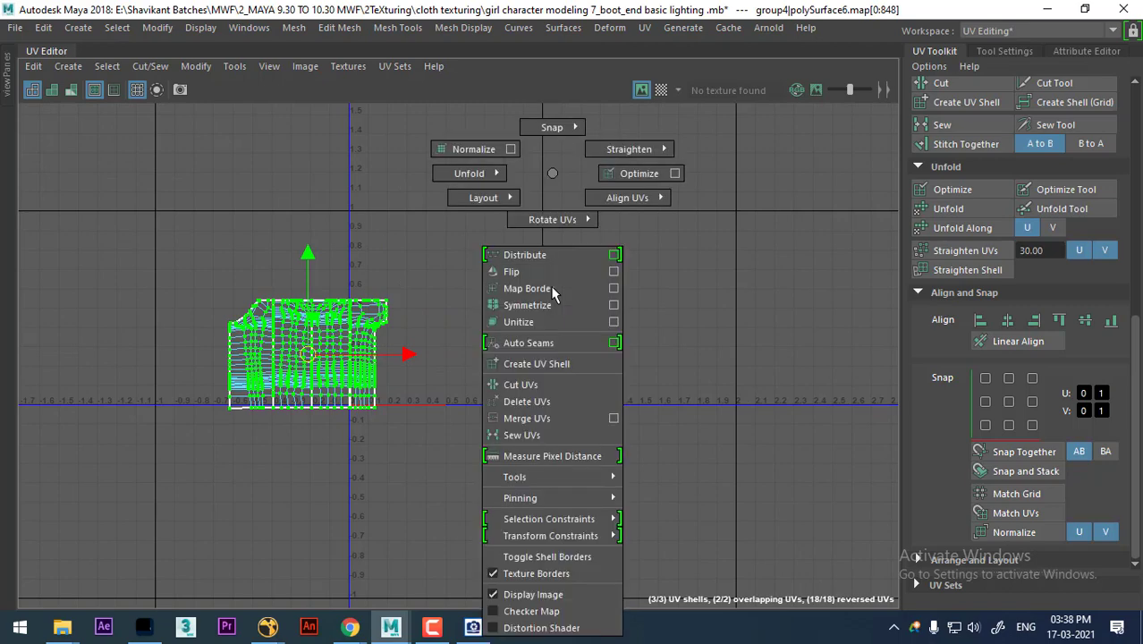
shift+right_drag(553, 290, 392, 240)
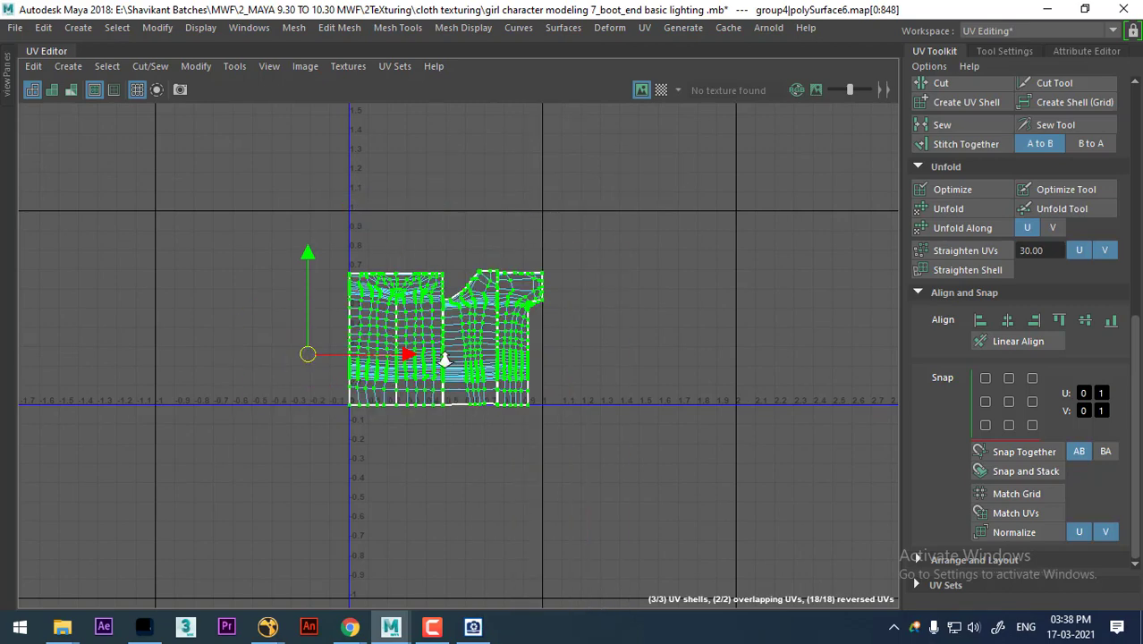
scroll(427, 319, up, 1)
key(ctrl+z)
shift+right_drag(680, 275, 537, 172)
key(ctrl+z)
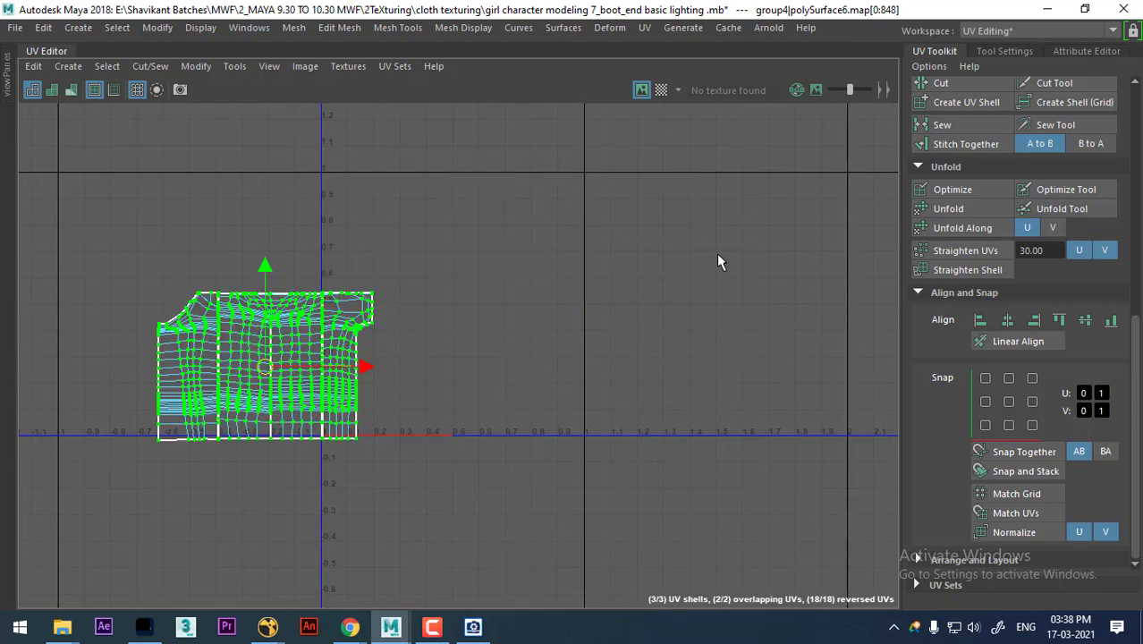
shift+right_drag(720, 258, 590, 201)
key(f)
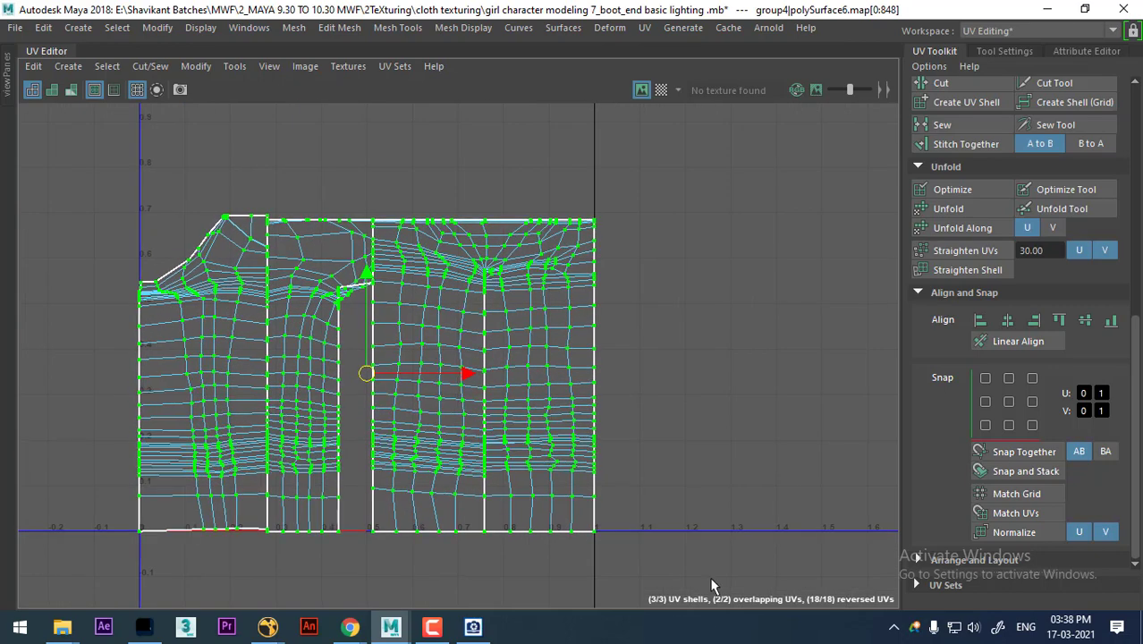
key(ctrl+z)
key(f)
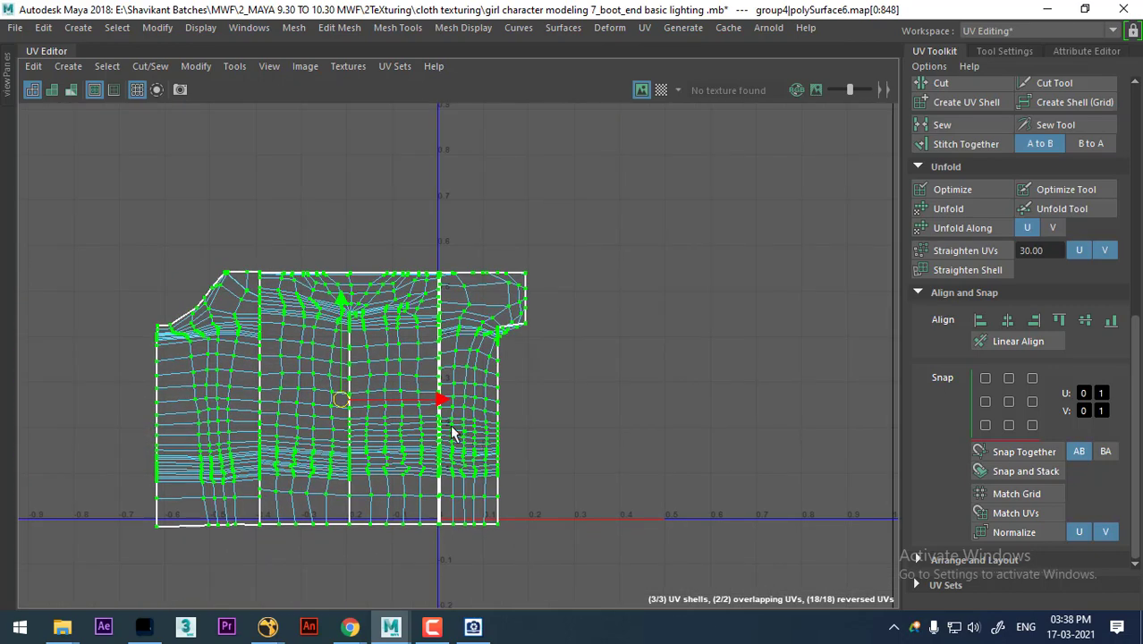
Step: Move the laid-out shells along U and V into the 0–1 UV square
drag(453, 405, 777, 398)
alt+middle_drag(778, 398, 605, 467)
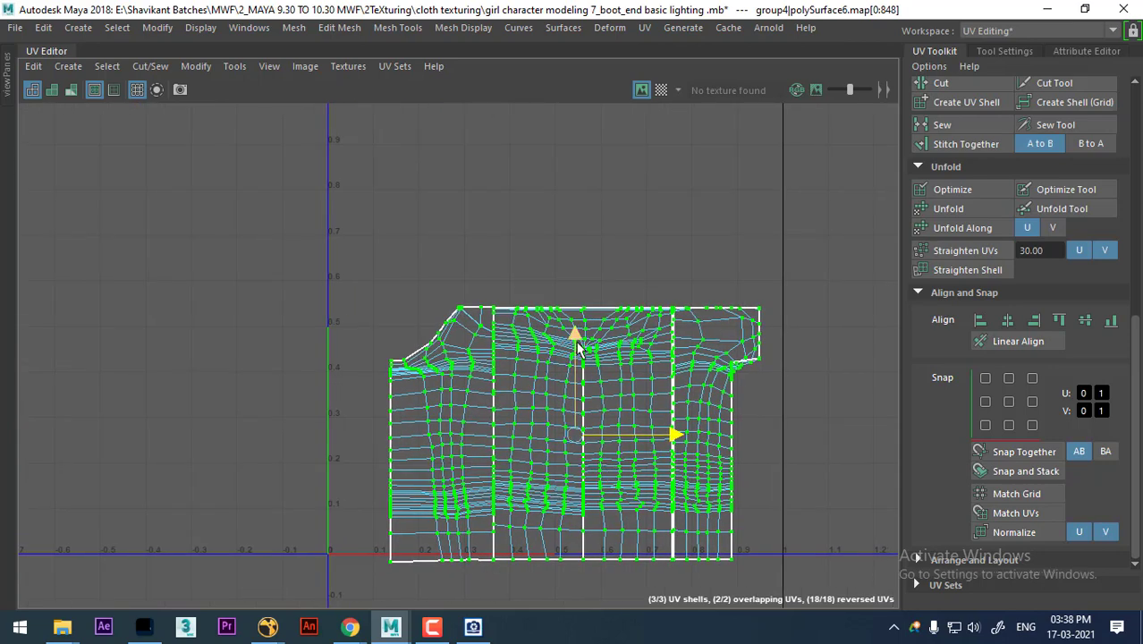
drag(577, 349, 577, 336)
scroll(574, 331, down, 2)
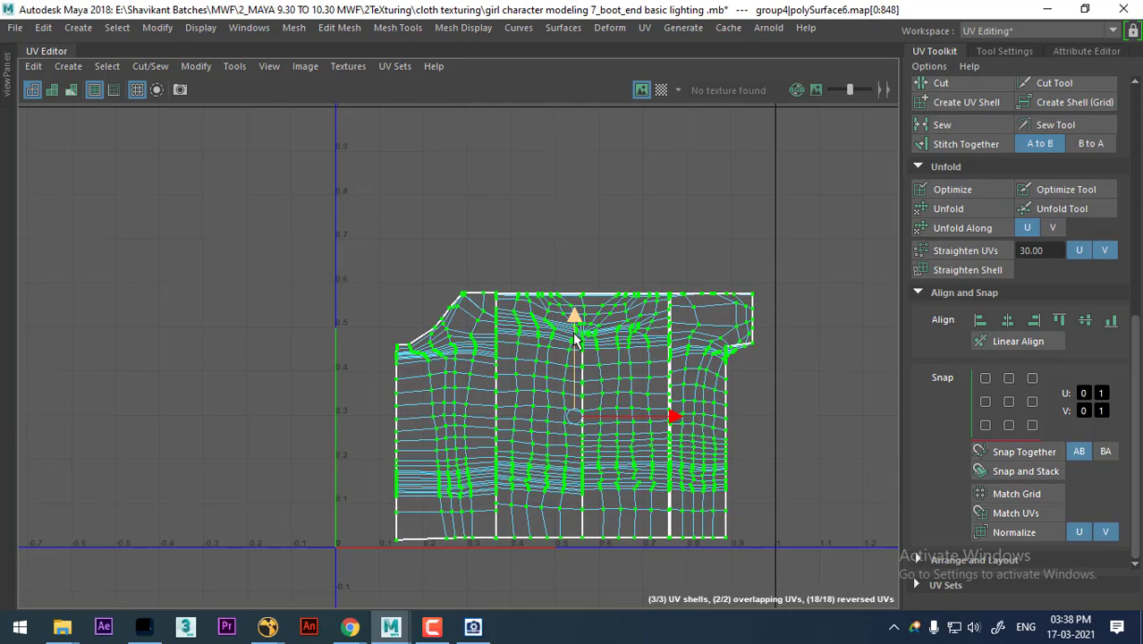
scroll(592, 493, down, 1)
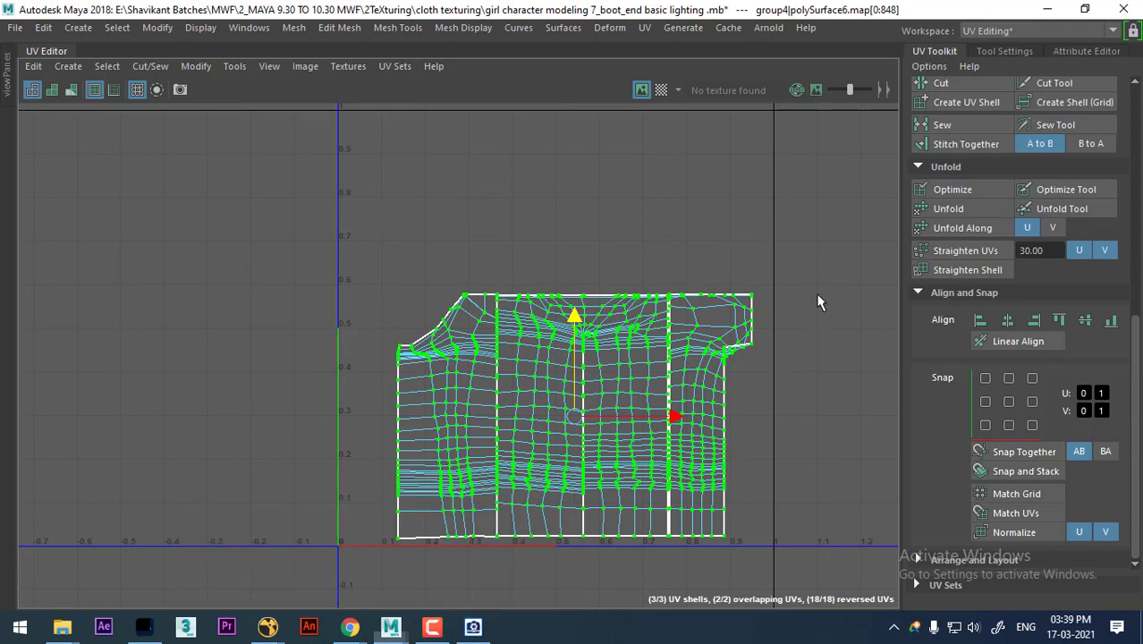
Step: Deselect the shells and restore the full UV Editing workspace
click(698, 563)
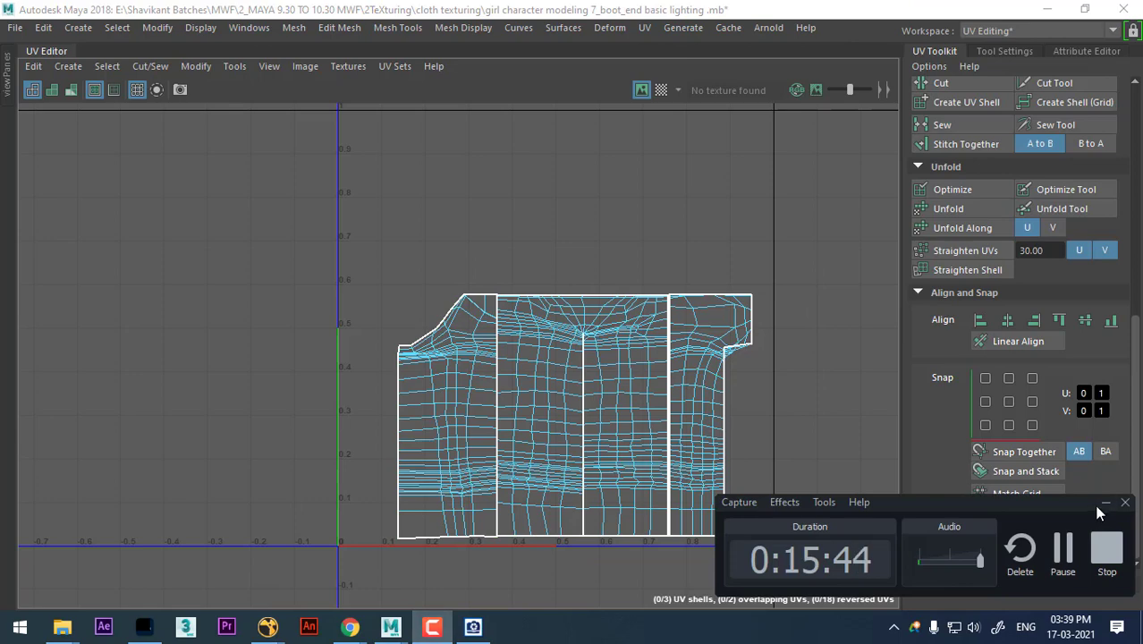
click(1105, 502)
scroll(595, 454, down, 2)
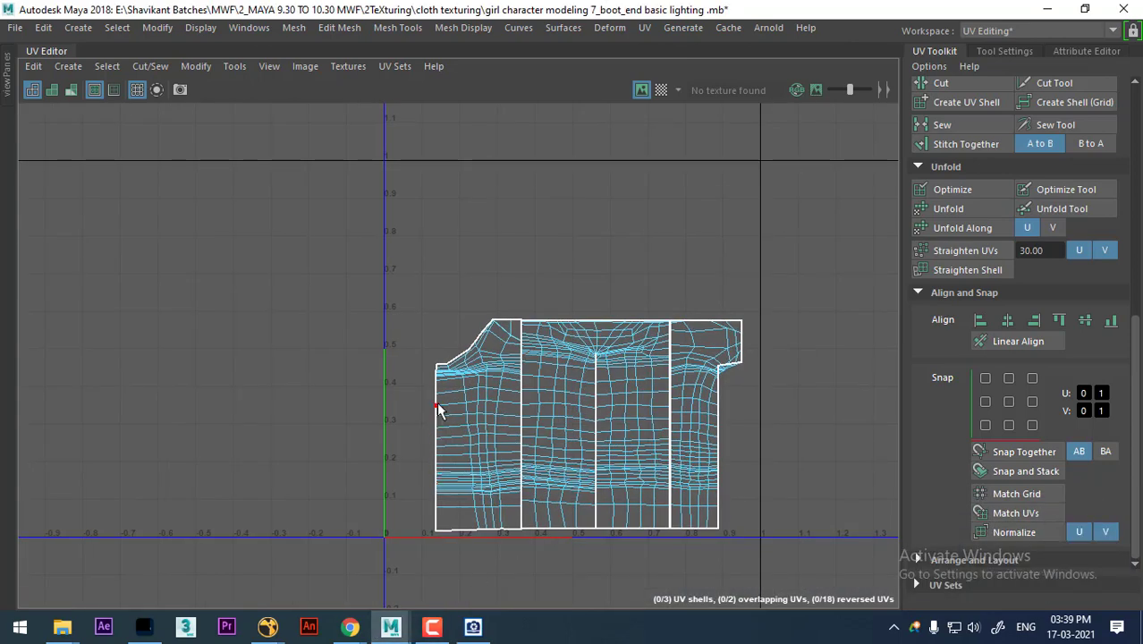
key(ctrl+space)
Step: Assign a new Lambert material to the jeans in object selection mode
alt+drag(420, 394, 281, 361)
right_drag(280, 147, 375, 183)
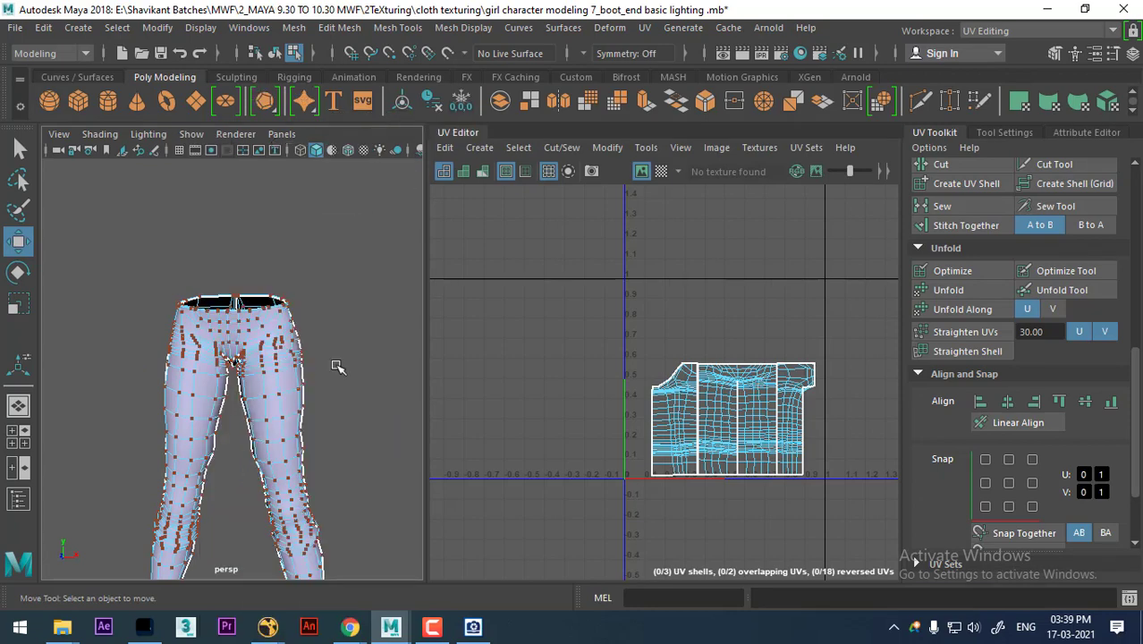
right_drag(258, 343, 369, 114)
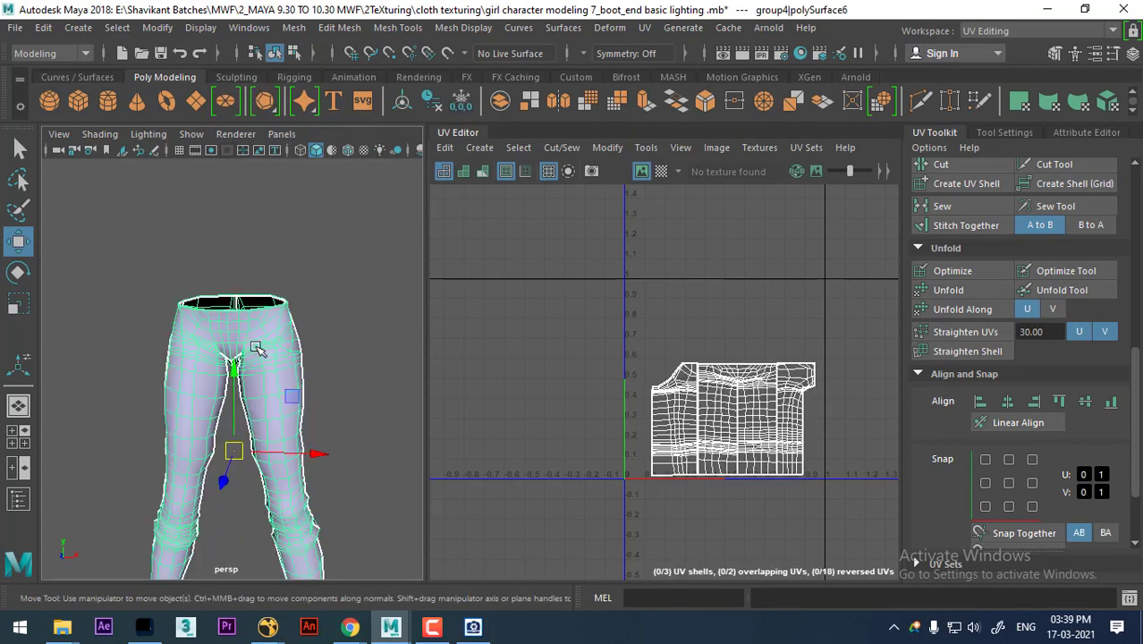
right_drag(256, 157, 404, 508)
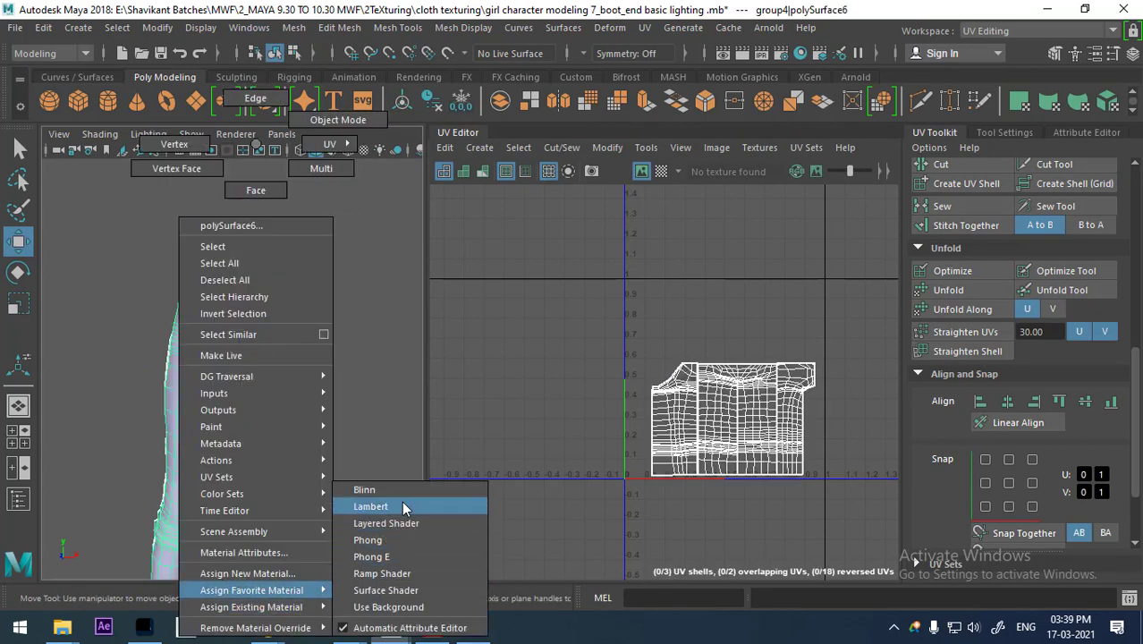
click(403, 508)
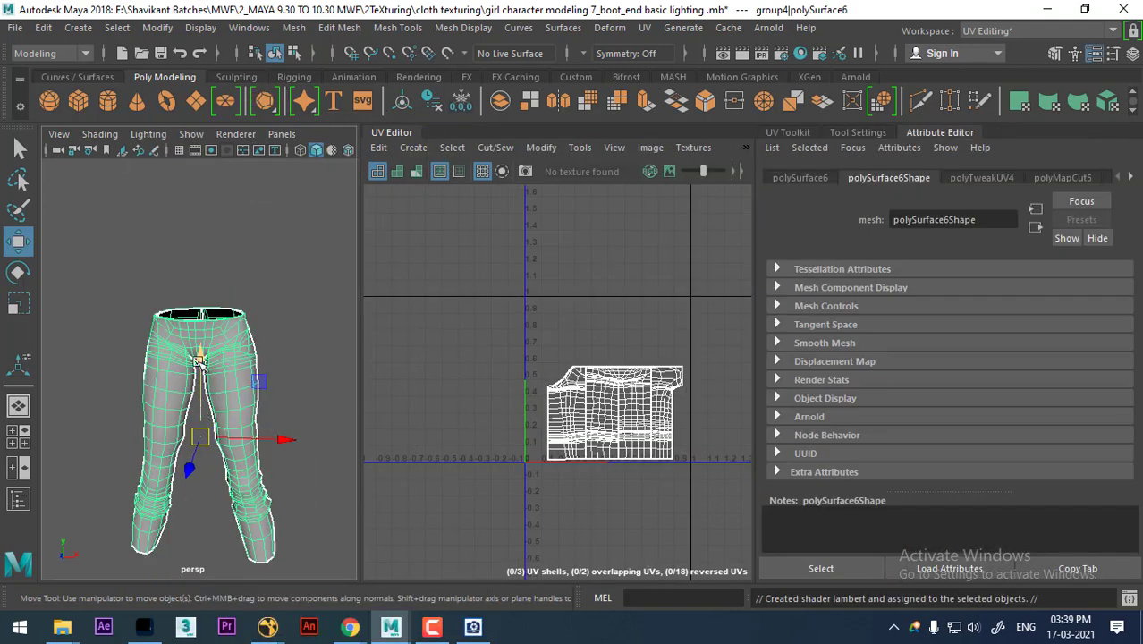
Step: Rename the material to jeans and connect a new File texture node to its Color
right_drag(199, 358, 209, 552)
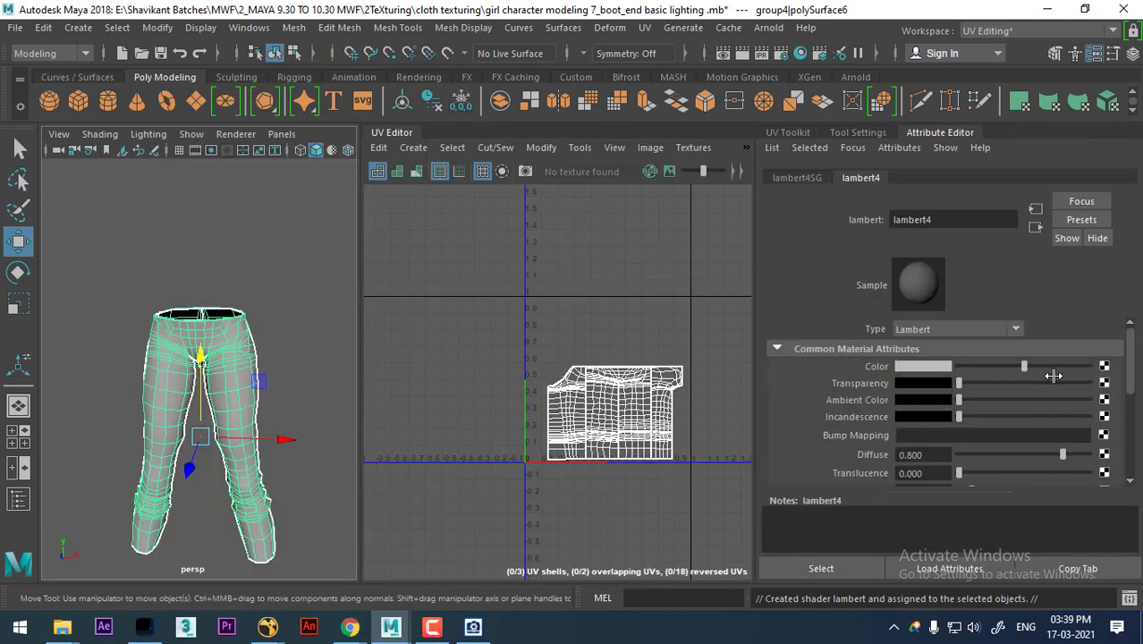
double_click(939, 220)
text(jeans)
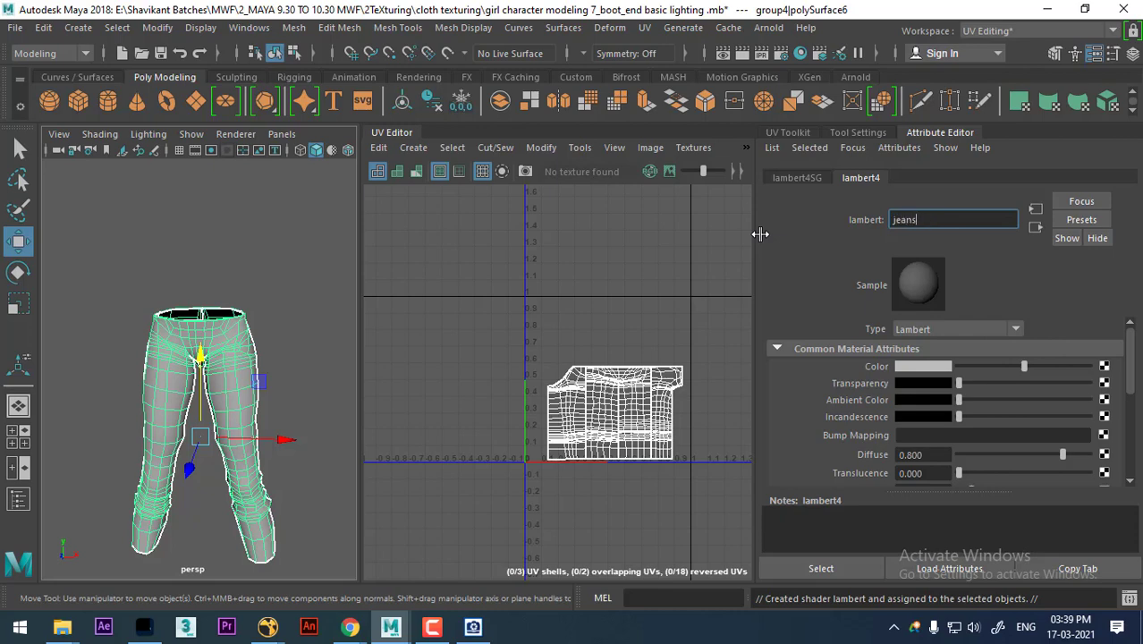
key(Return)
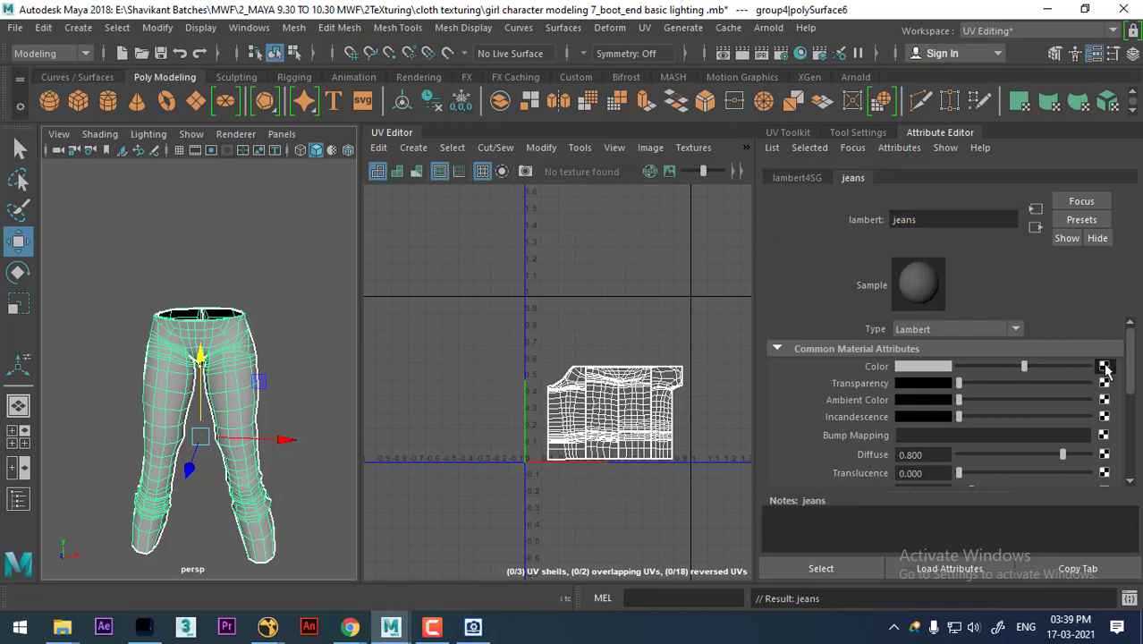
click(1104, 366)
click(552, 355)
mouse_move(62, 627)
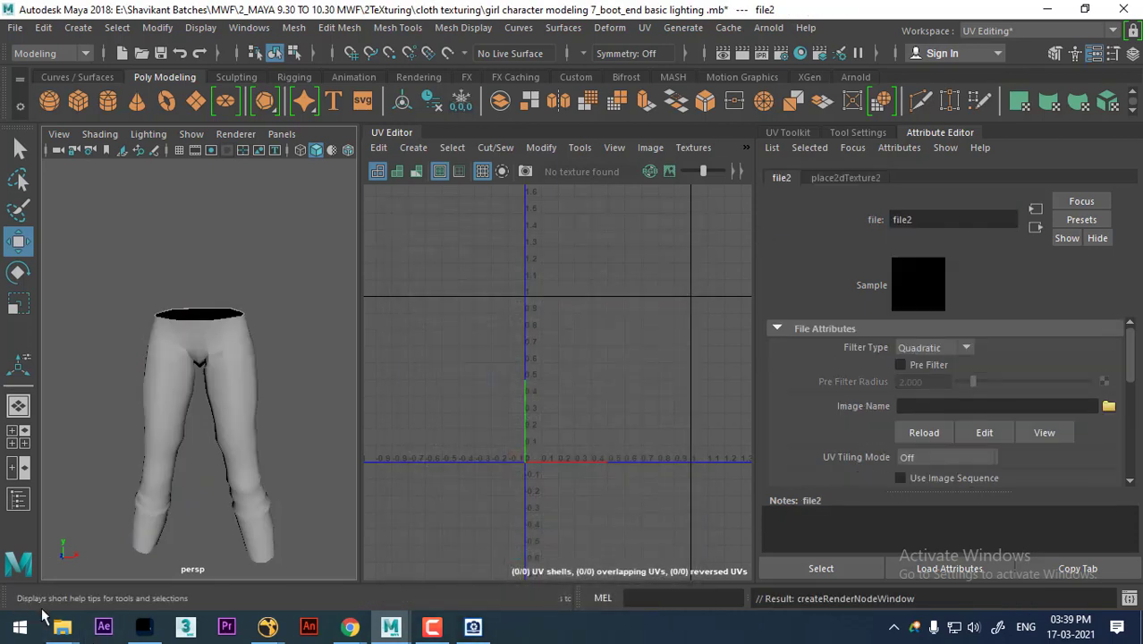
Step: Copy the cloth texturing folder path from File Explorer, then return to Maya
click(110, 576)
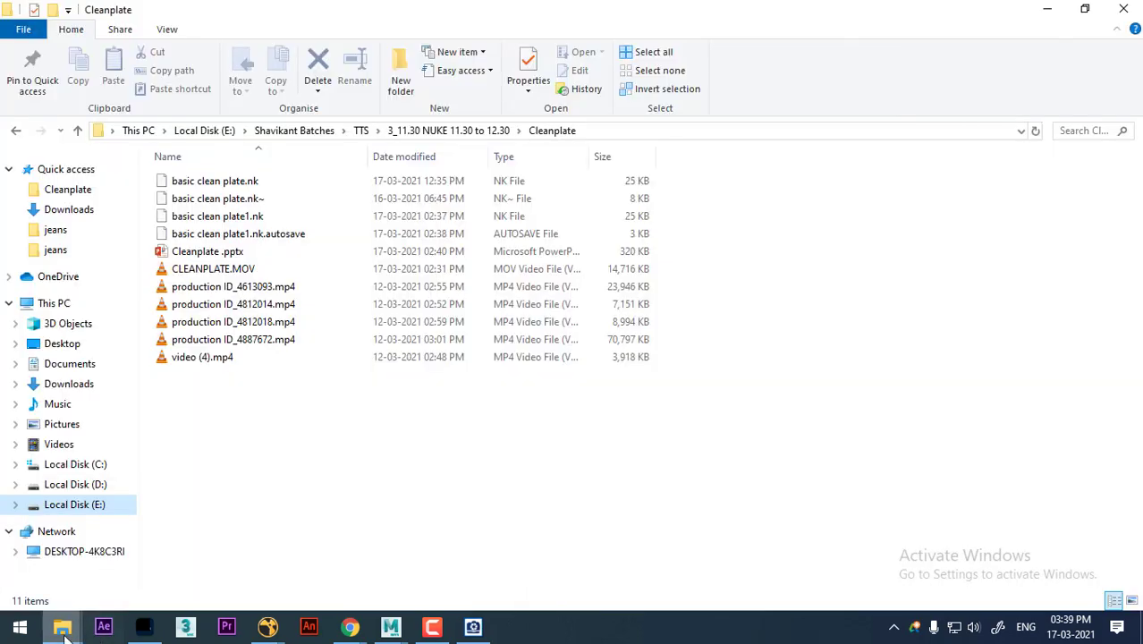
click(451, 559)
click(675, 132)
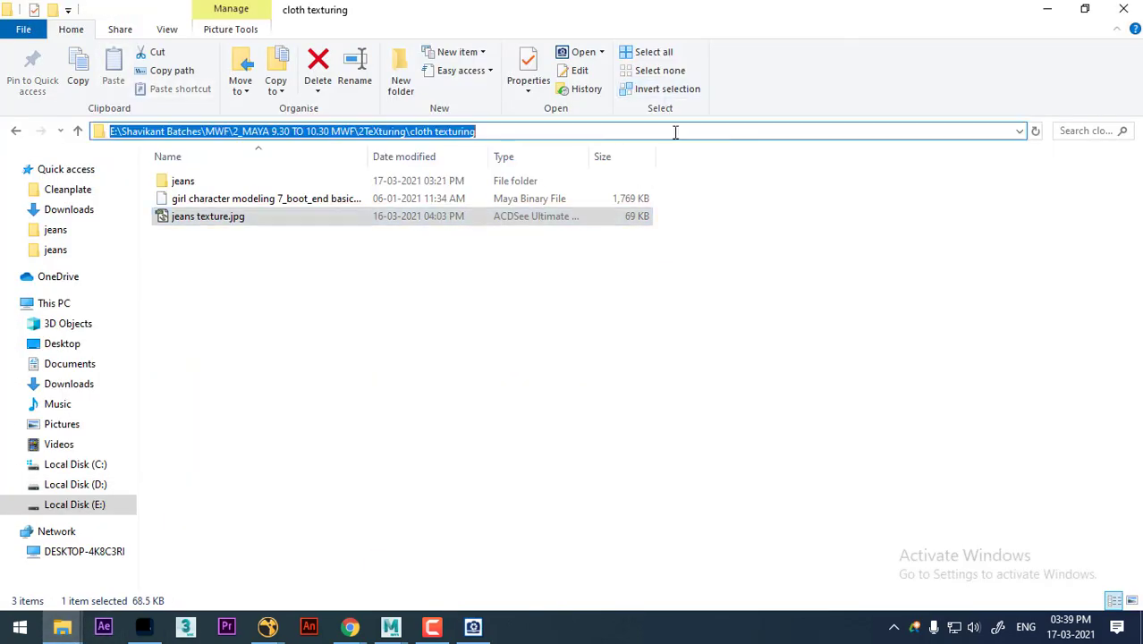
click(1037, 9)
mouse_move(391, 627)
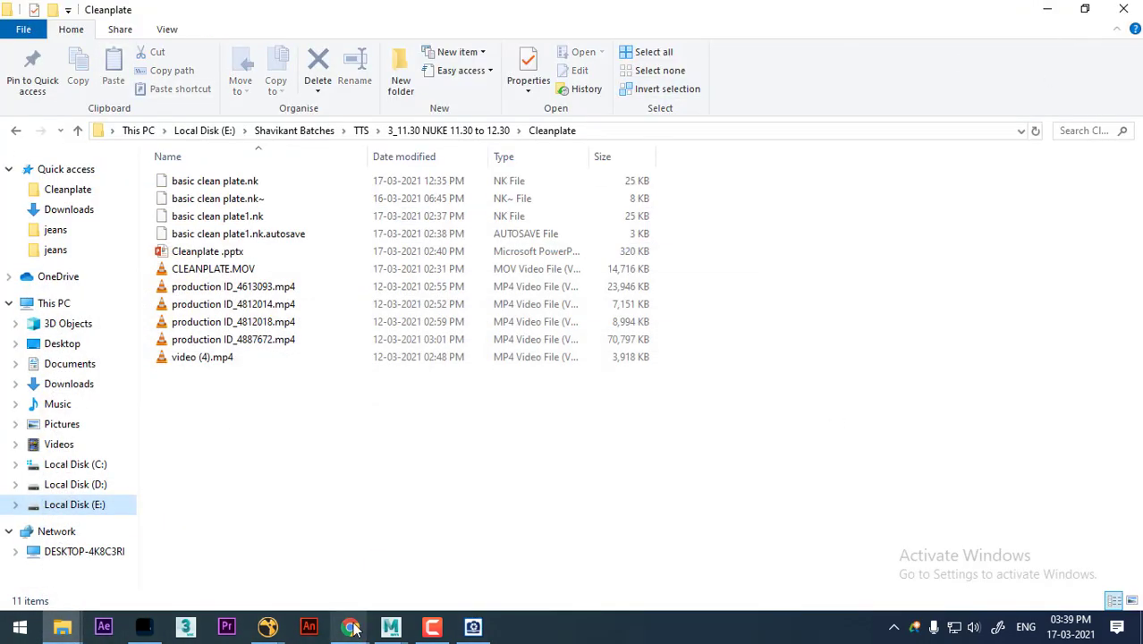
click(423, 591)
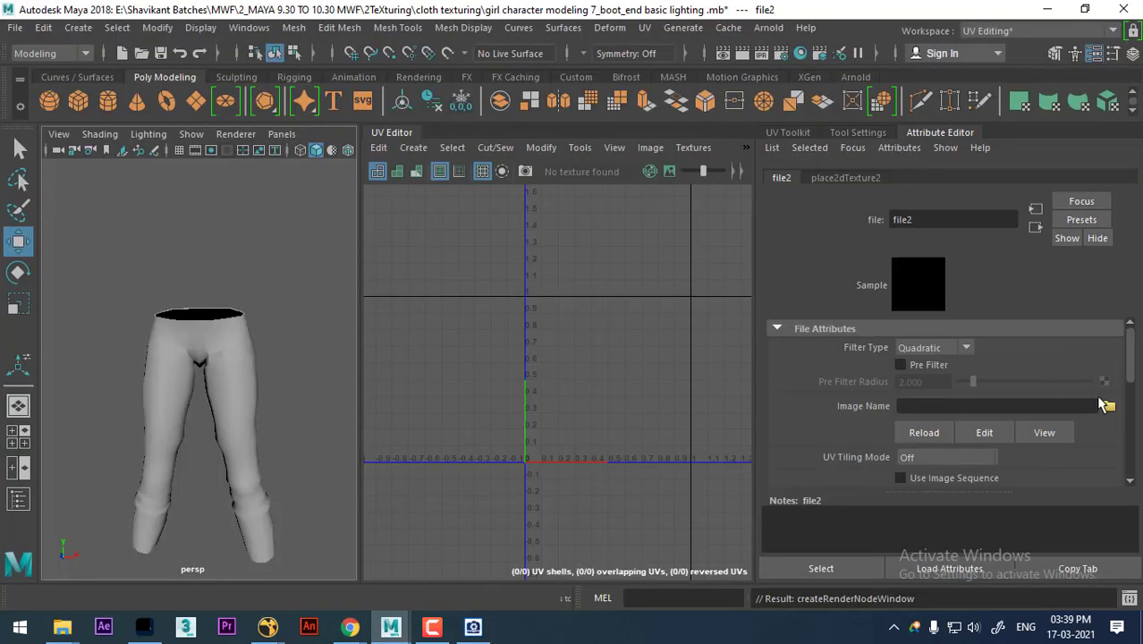
Step: Load jeans texture.jpg from the cloth texturing folder as the file node's image
click(1107, 406)
text(E:\Shavikant Batches\MWF\2_MAYA 9.30 TO 10.30 MWF\2TeXturing\cloth texturing)
key(Return)
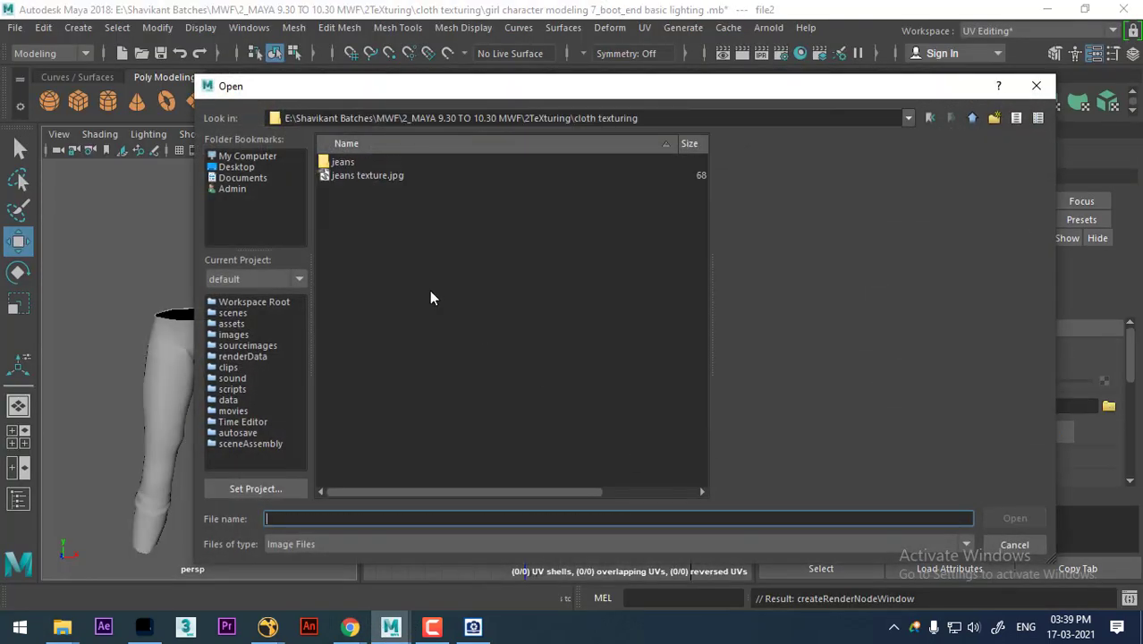
double_click(354, 175)
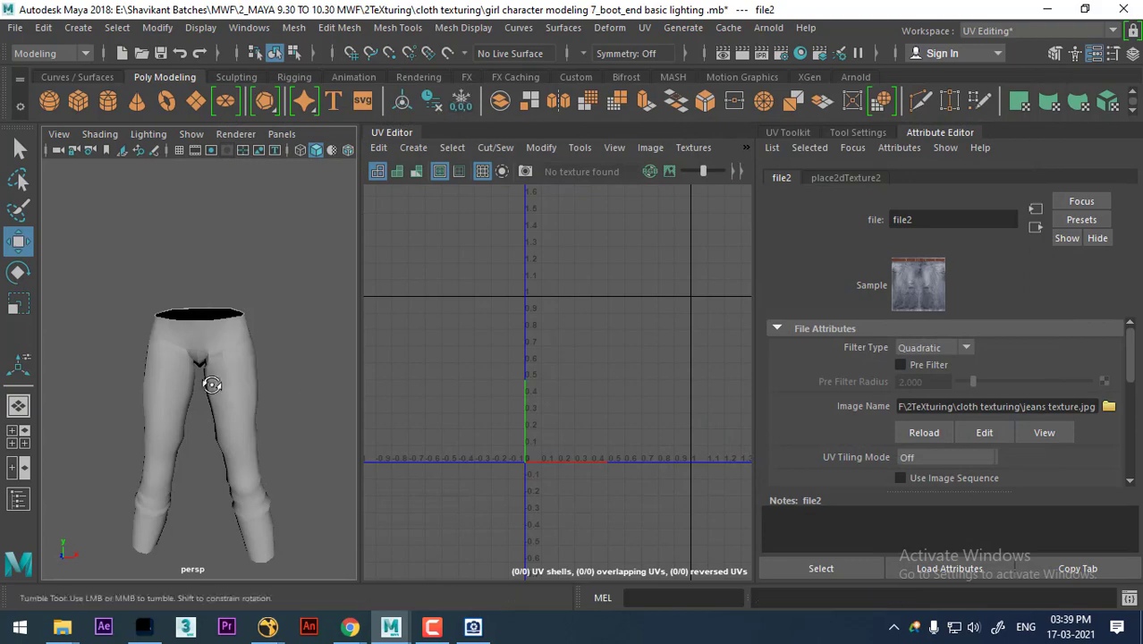
Step: Show the selected pants with textures and frame the UV shells over the denim image
click(215, 375)
key(6)
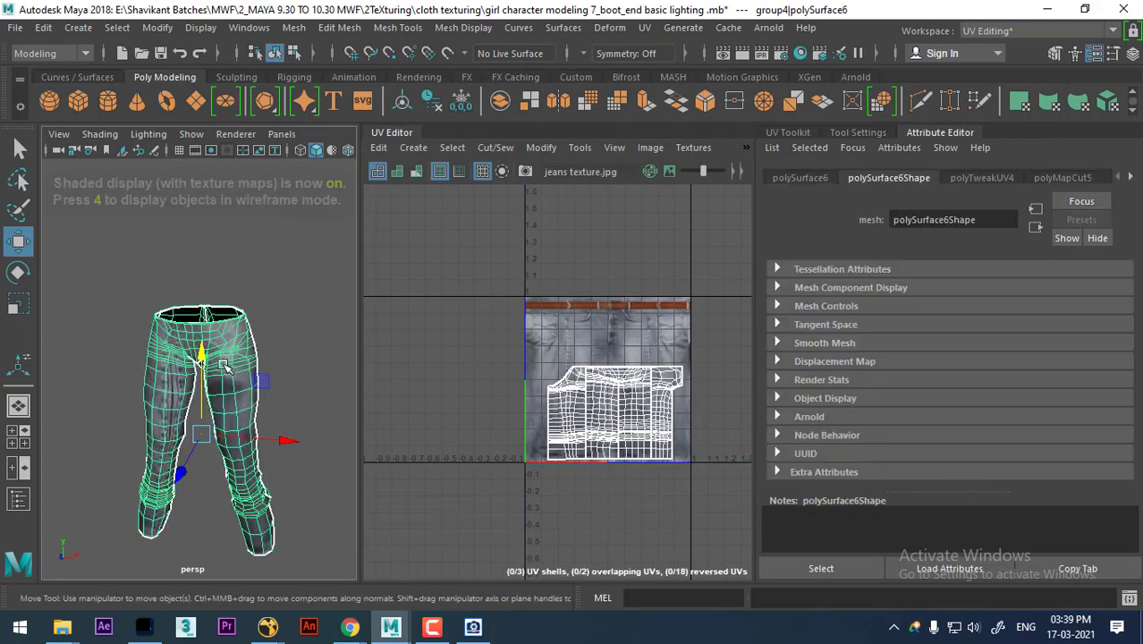
scroll(219, 366, up, 3)
scroll(626, 465, up, 2)
alt+middle_drag(678, 501, 626, 471)
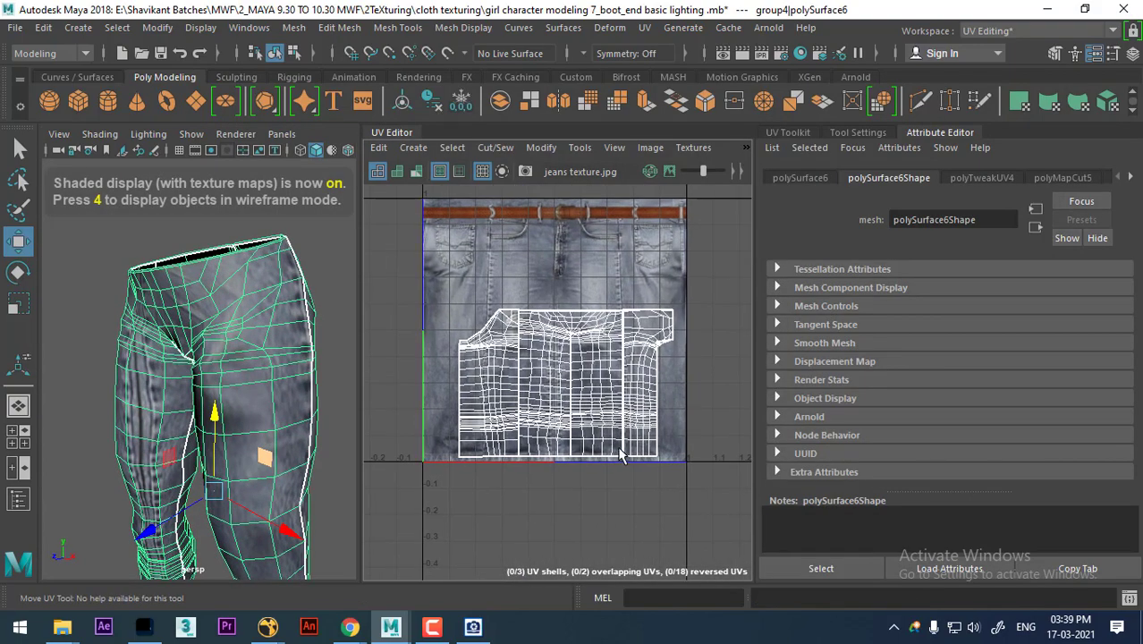
alt+drag(269, 408, 253, 408)
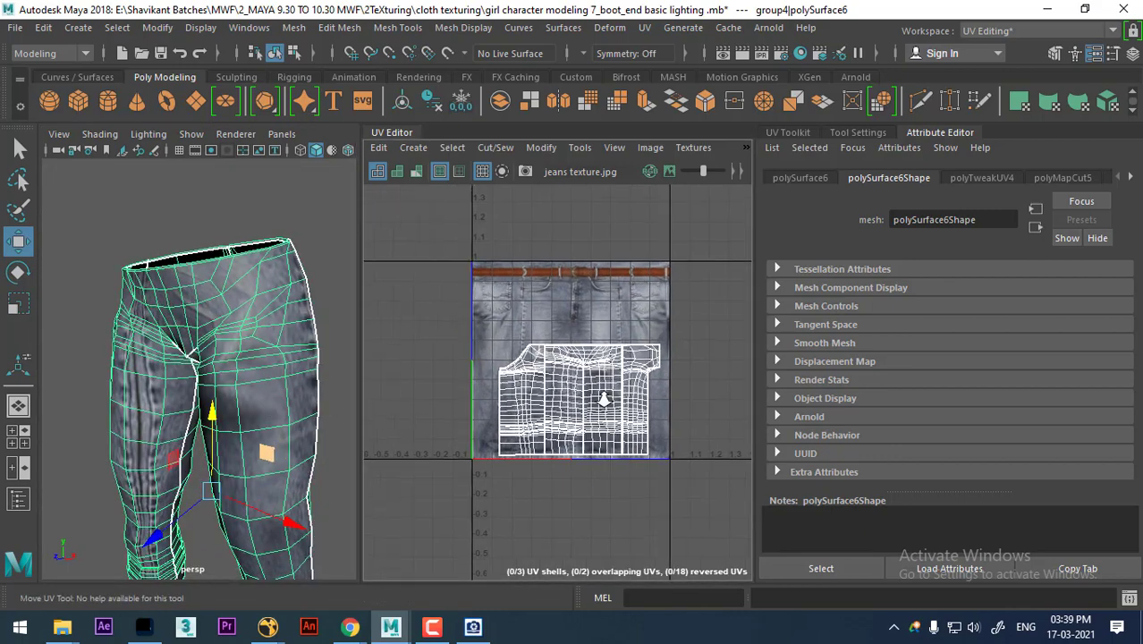
scroll(602, 400, up, 1)
Step: Maximize the UV Editor, select all pants UVs and scale them up to fill the texture
key(ctrl+space)
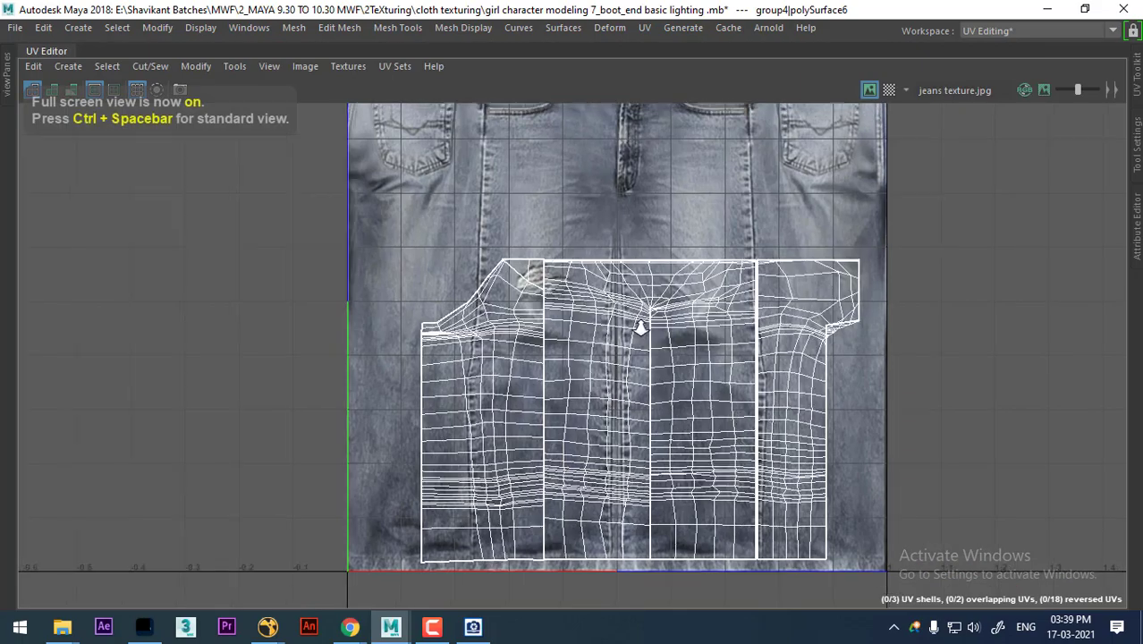
scroll(644, 398, down, 2)
scroll(608, 384, down, 2)
scroll(577, 380, down, 1)
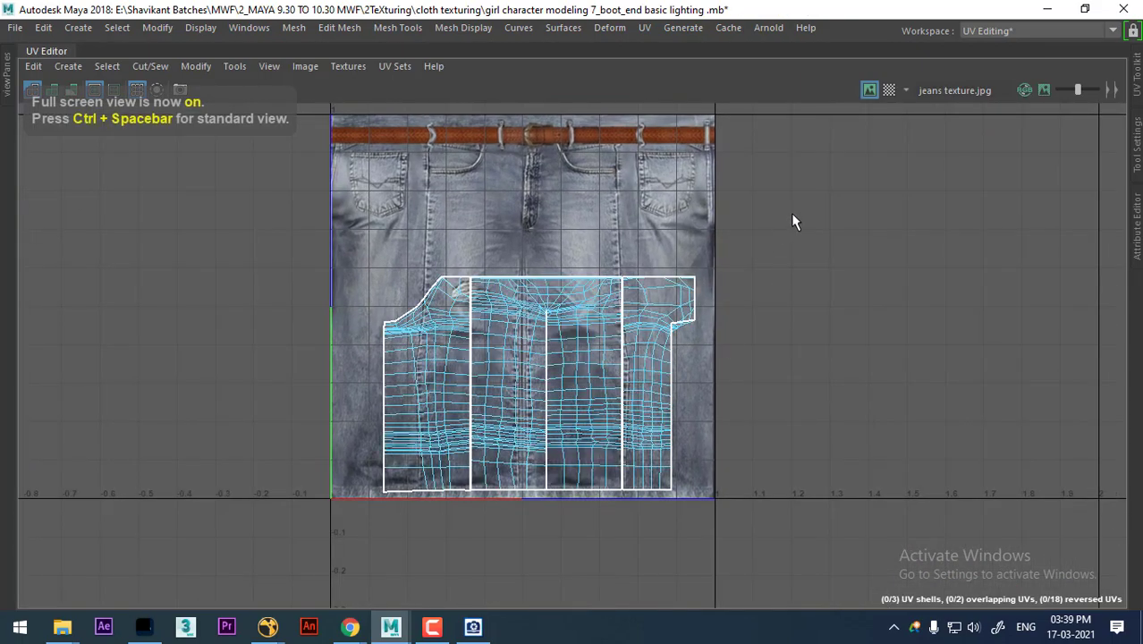
drag(790, 214, 400, 536)
scroll(556, 484, up, 2)
scroll(548, 431, up, 1)
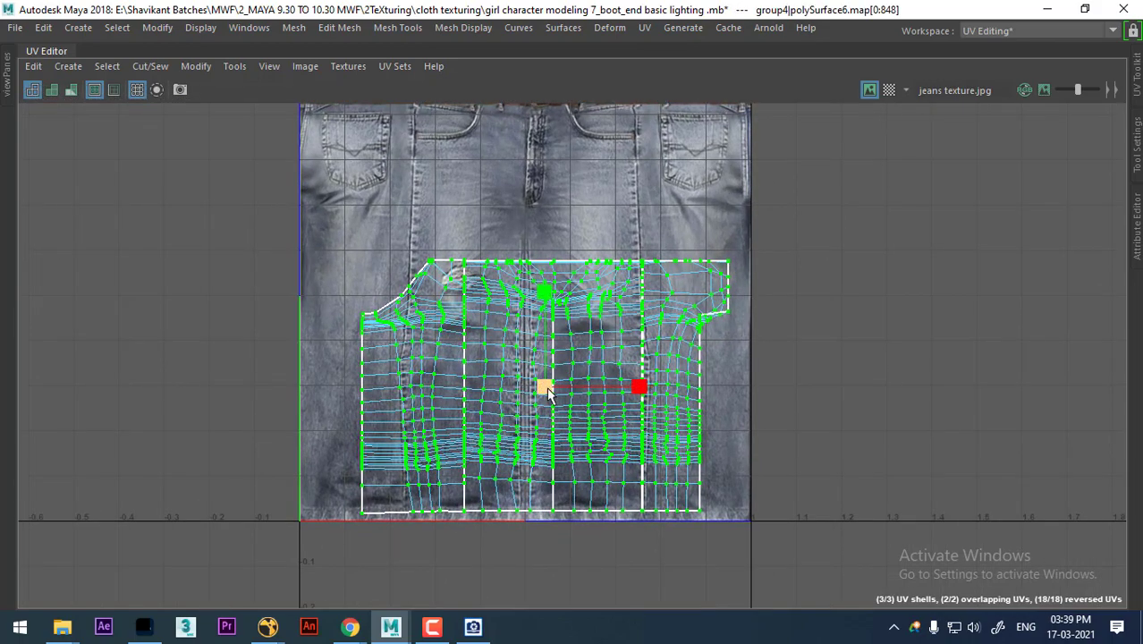
drag(549, 393, 581, 365)
Step: Move the UV shells up and left to sit over the jeans texture
key(w)
scroll(523, 394, up, 1)
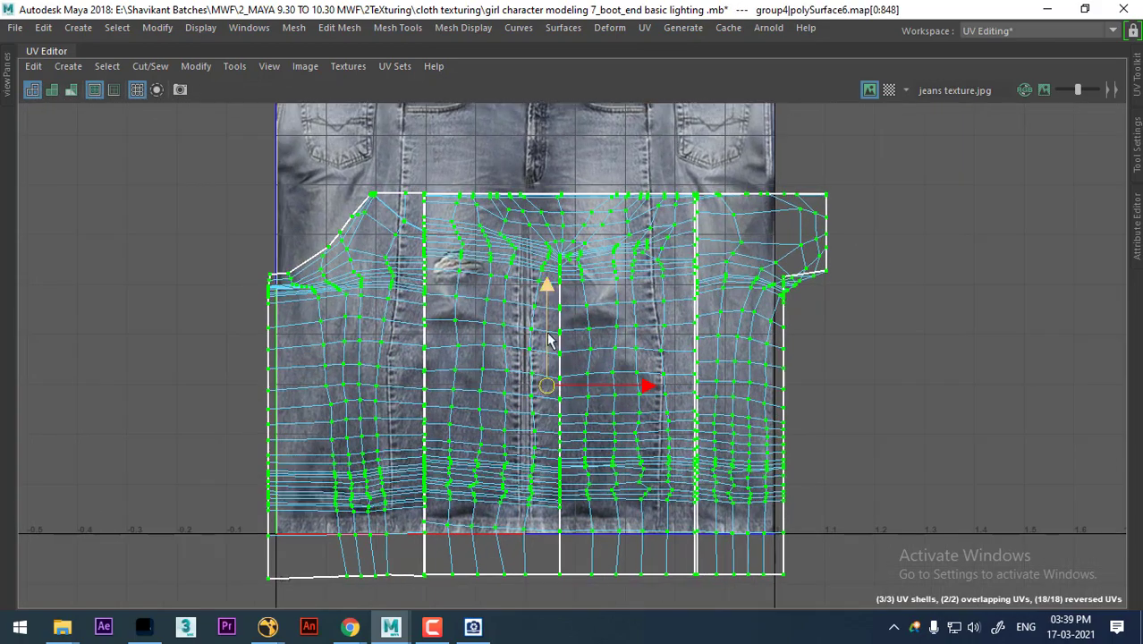
alt+middle_drag(546, 295, 558, 324)
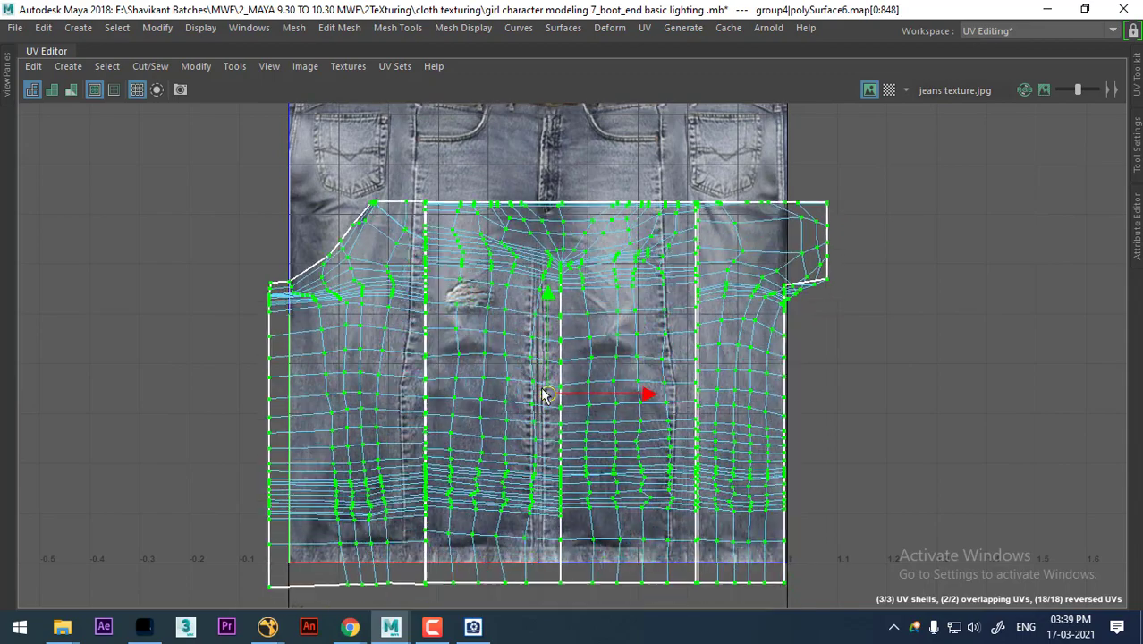
drag(558, 413, 526, 335)
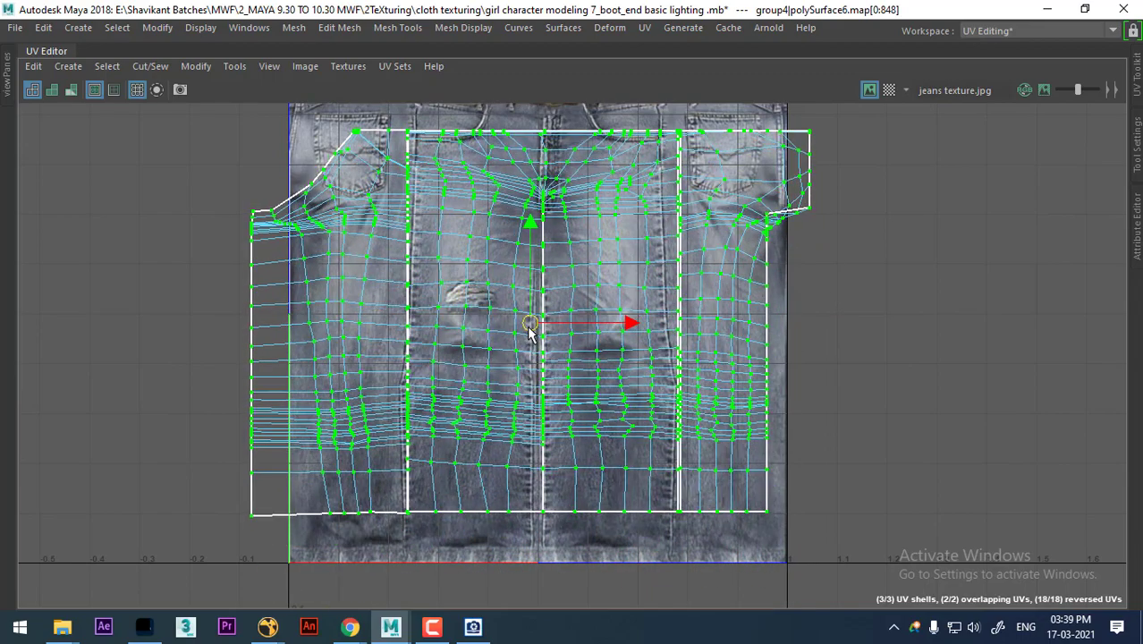
mouse_move(527, 332)
alt+right_down()
mouse_move(599, 430)
mouse_move(573, 421)
alt+right_up()
scroll(562, 388, up, 1)
scroll(551, 394, up, 1)
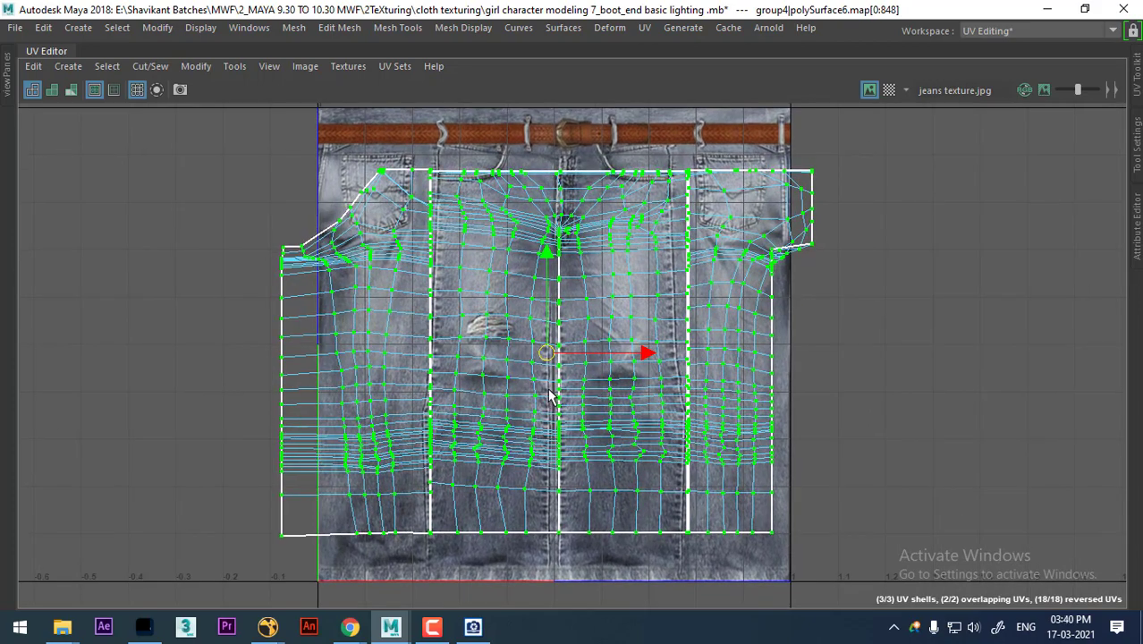
Step: Stretch the shells vertically up to the belt and nudge them into final alignment
drag(549, 257, 550, 237)
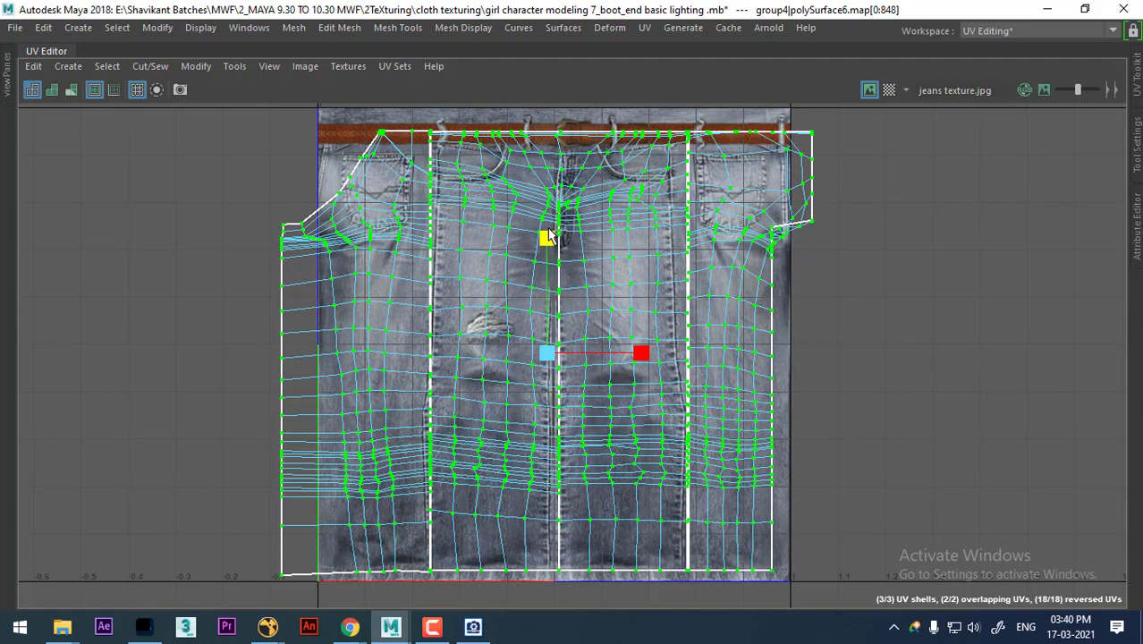
scroll(571, 338, up, 3)
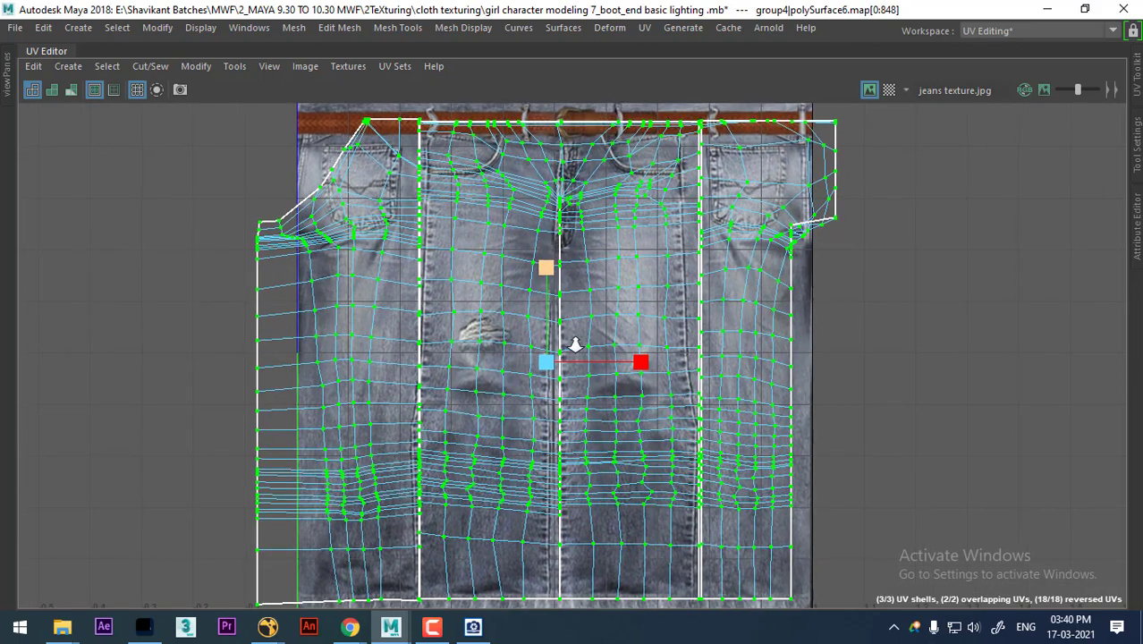
scroll(577, 363, down, 2)
scroll(590, 376, down, 1)
alt+middle_drag(589, 377, 604, 400)
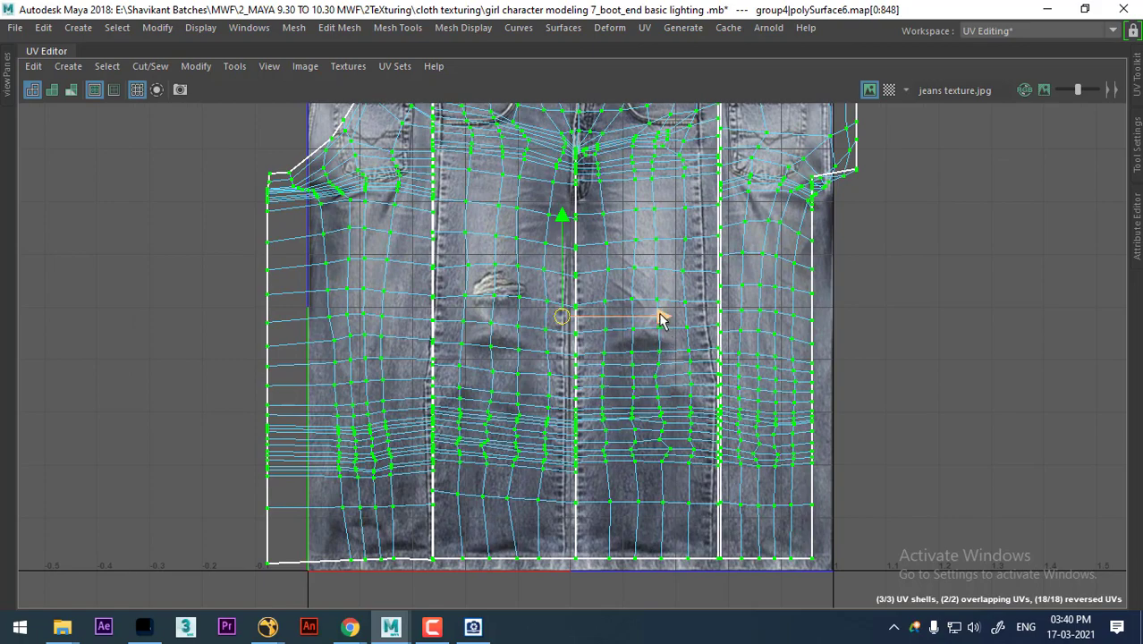
drag(661, 320, 659, 319)
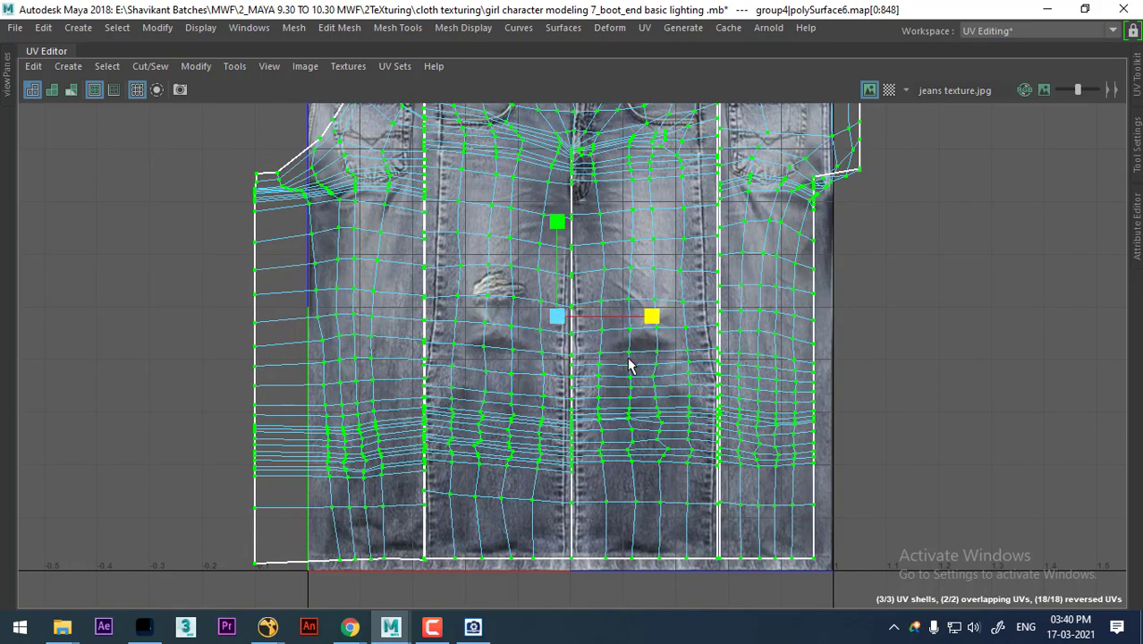
key(w)
alt+middle_drag(580, 276, 583, 344)
drag(569, 293, 559, 291)
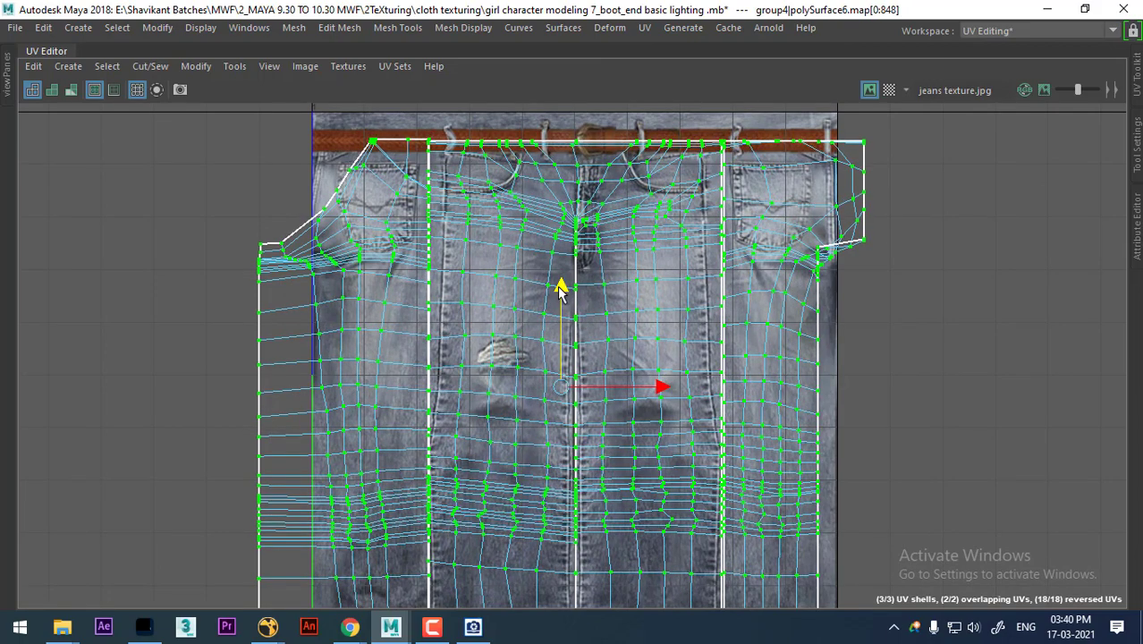
alt+middle_drag(558, 288, 555, 352)
scroll(602, 347, down, 2)
scroll(588, 321, down, 1)
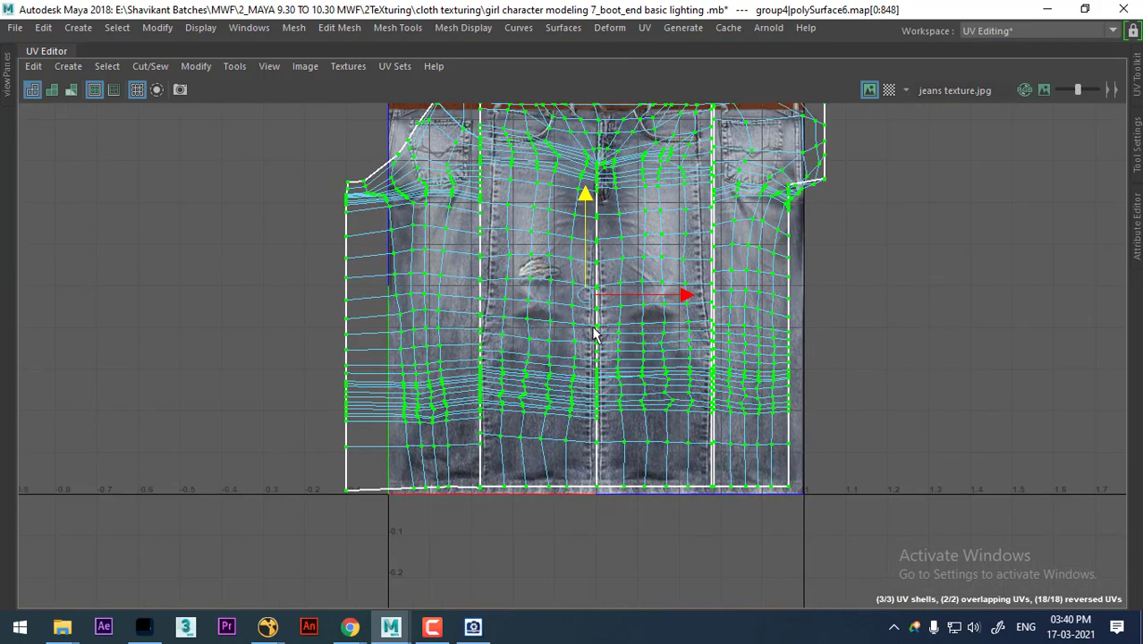
key(space)
Step: Switch to object selection, select the jeans and frame them in a maximized 3D view
right_click(219, 145)
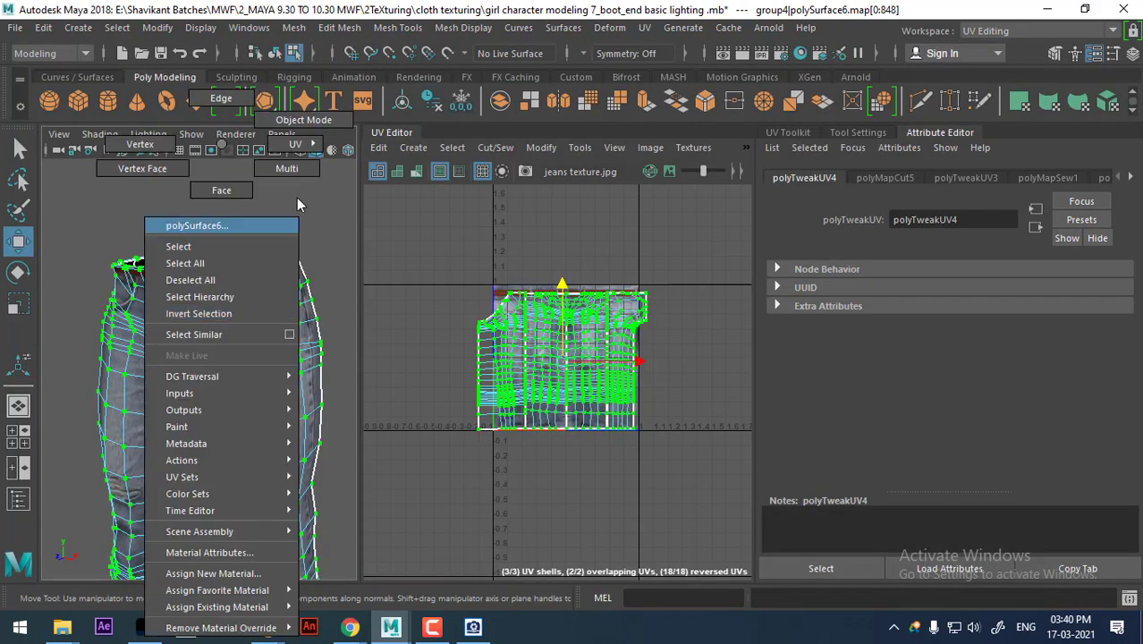
click(309, 121)
click(253, 419)
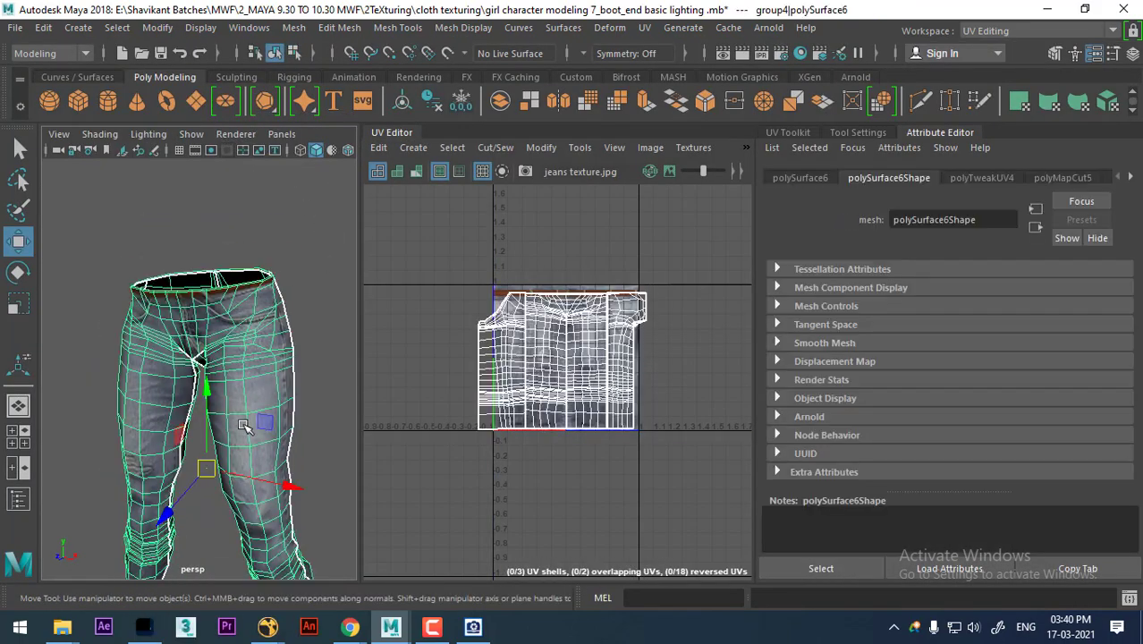
key(ctrl+space)
key(f)
Step: Orbit around the textured jeans to inspect the front and back
click(715, 383)
mouse_move(714, 382)
alt+mouse_down()
mouse_move(737, 493)
mouse_move(675, 431)
mouse_move(771, 460)
alt+mouse_up()
mouse_move(526, 481)
alt+mouse_down()
mouse_move(761, 484)
mouse_move(717, 488)
mouse_move(689, 465)
alt+mouse_up()
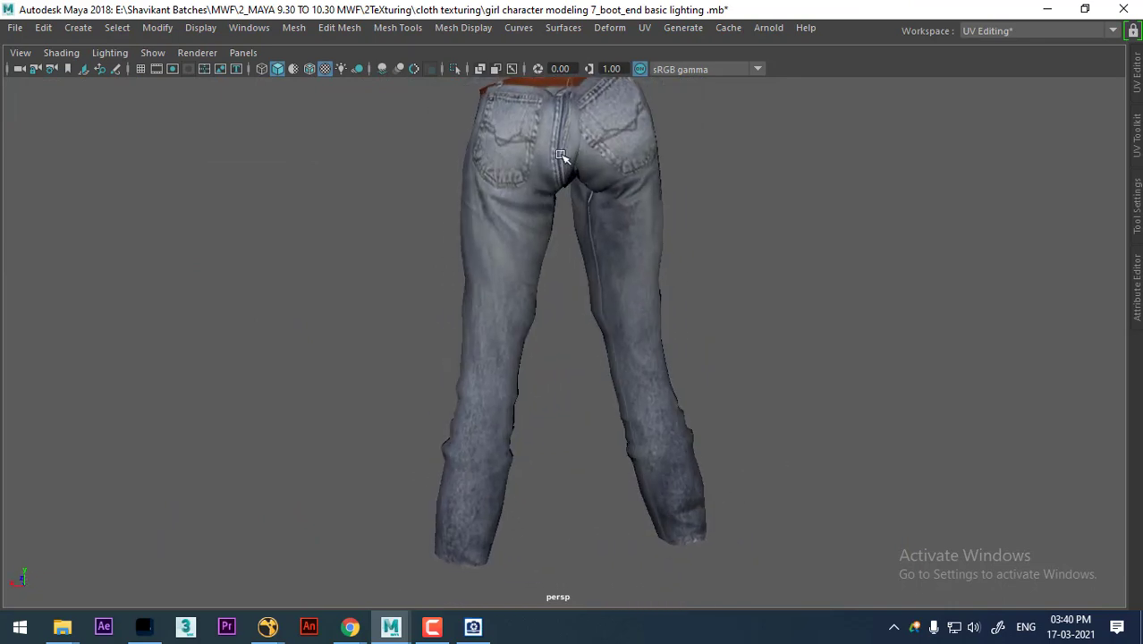
mouse_move(552, 191)
alt+mouse_down()
mouse_move(638, 247)
mouse_move(664, 224)
mouse_move(692, 230)
alt+mouse_up()
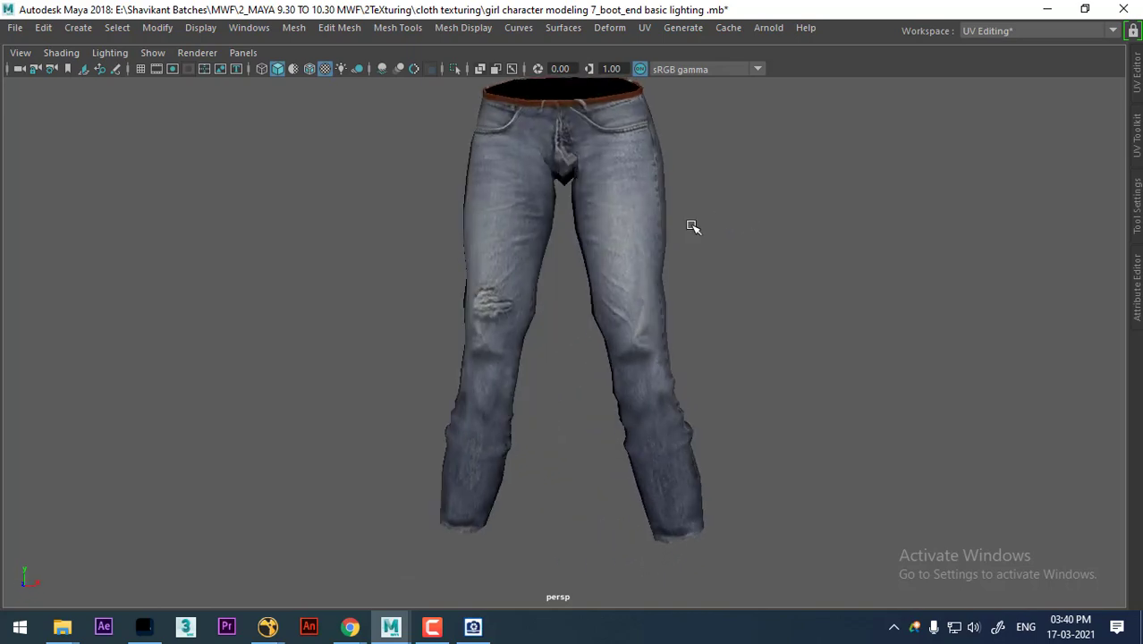
click(649, 265)
scroll(676, 217, up, 1)
scroll(702, 345, up, 3)
click(734, 340)
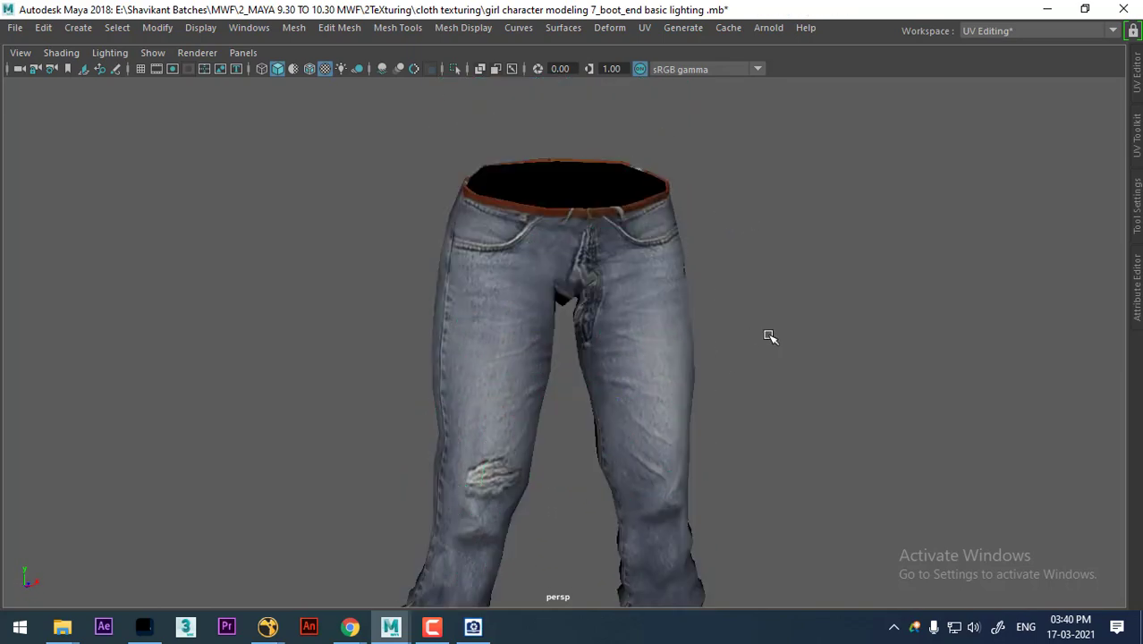
scroll(703, 322, up, 2)
scroll(703, 322, up, 2)
scroll(646, 383, up, 1)
click(558, 430)
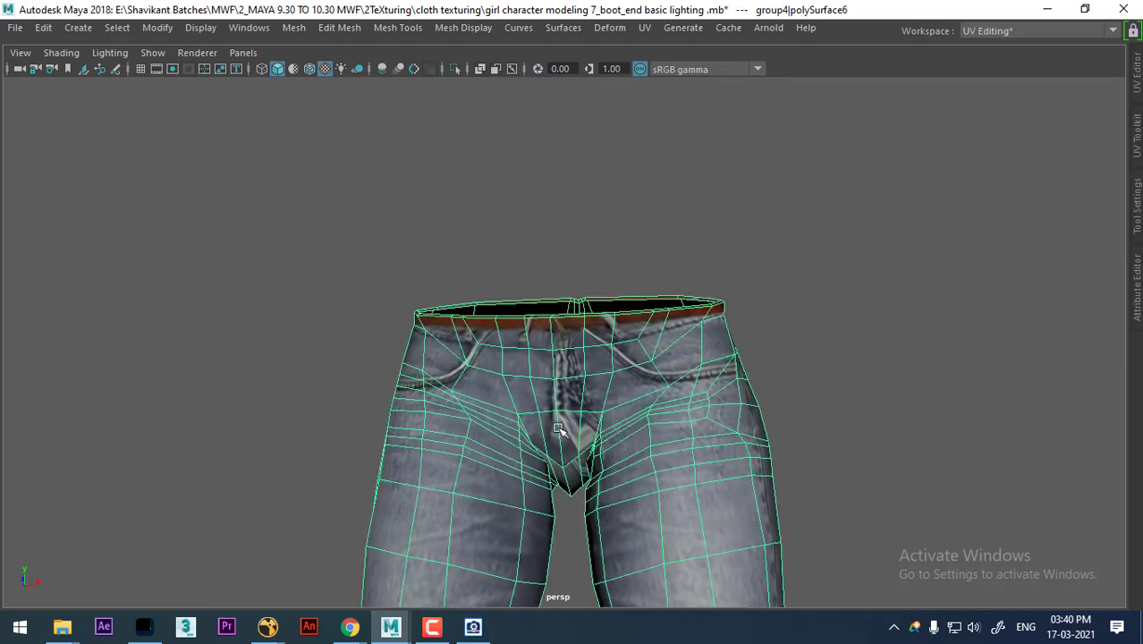
Step: Restore the multi-panel layout and reframe the UV view on the jeans shell
key(ctrl+space)
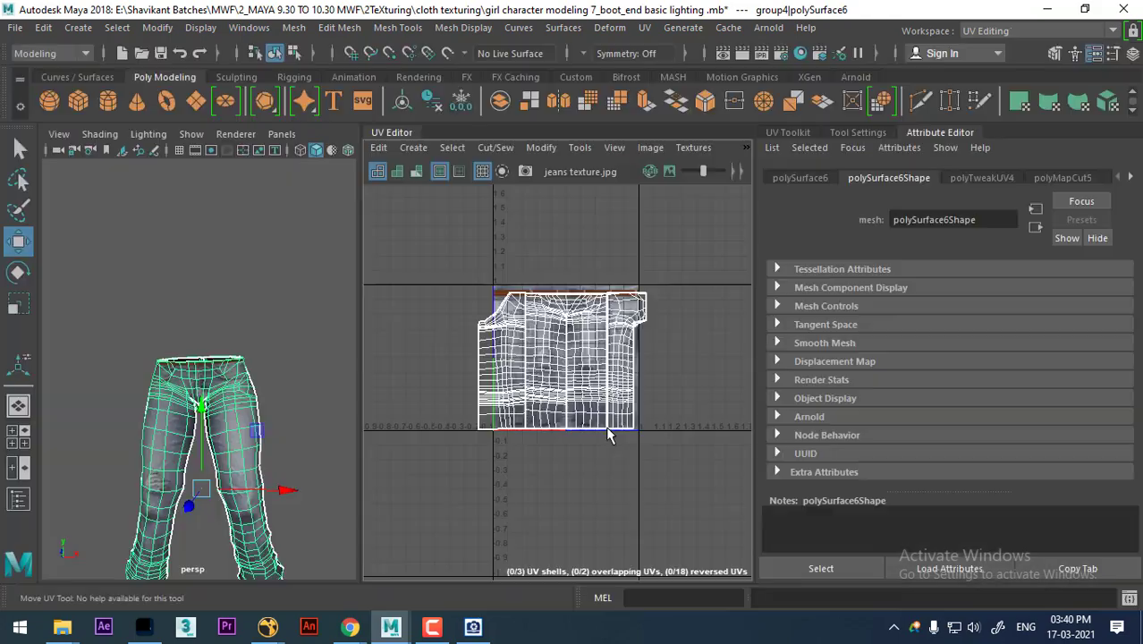
scroll(554, 304, up, 5)
scroll(582, 318, down, 1)
scroll(599, 324, down, 2)
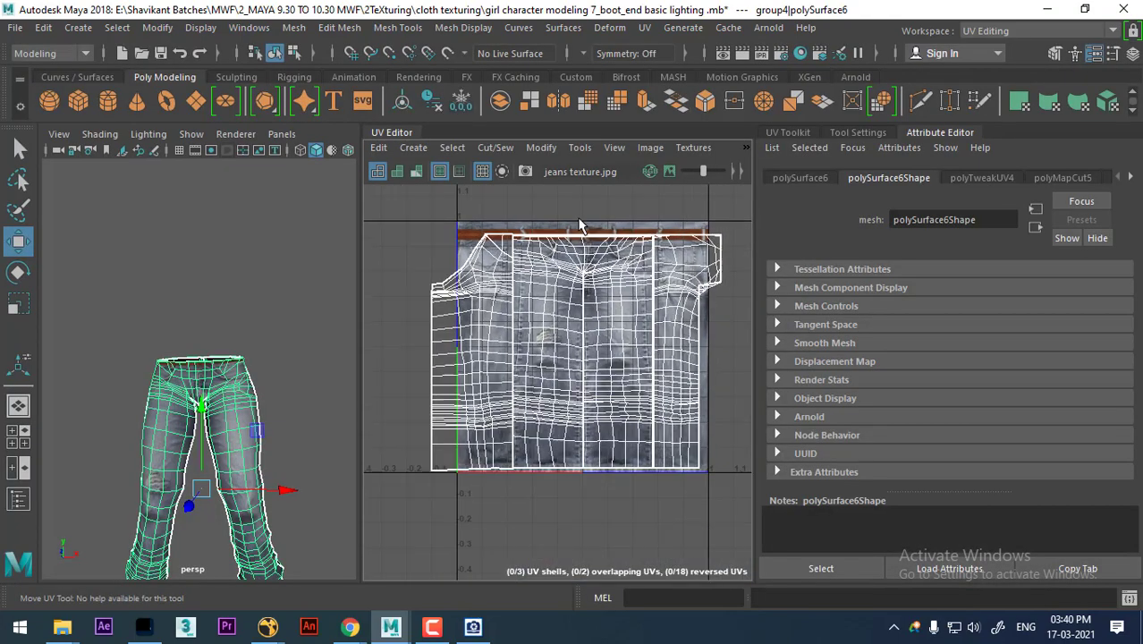
scroll(619, 332, down, 1)
scroll(620, 333, up, 2)
scroll(255, 347, up, 3)
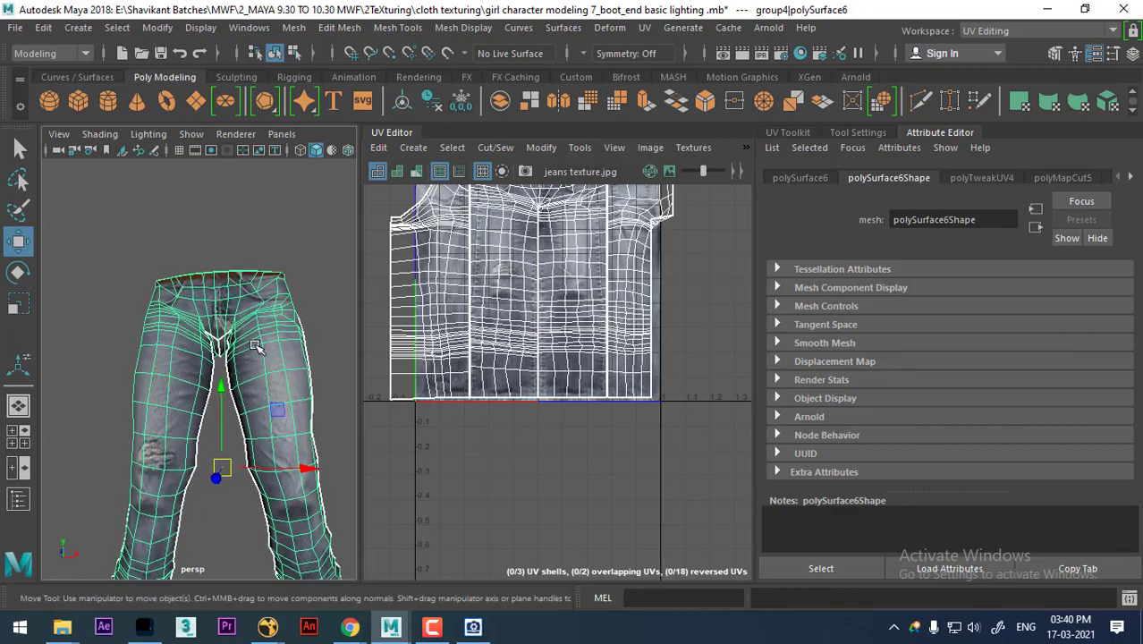
alt+middle_drag(635, 343, 660, 393)
Step: Toggle the UV Editor full screen and back, then collapse the Attribute Editor
key(ctrl+space)
scroll(658, 377, up, 3)
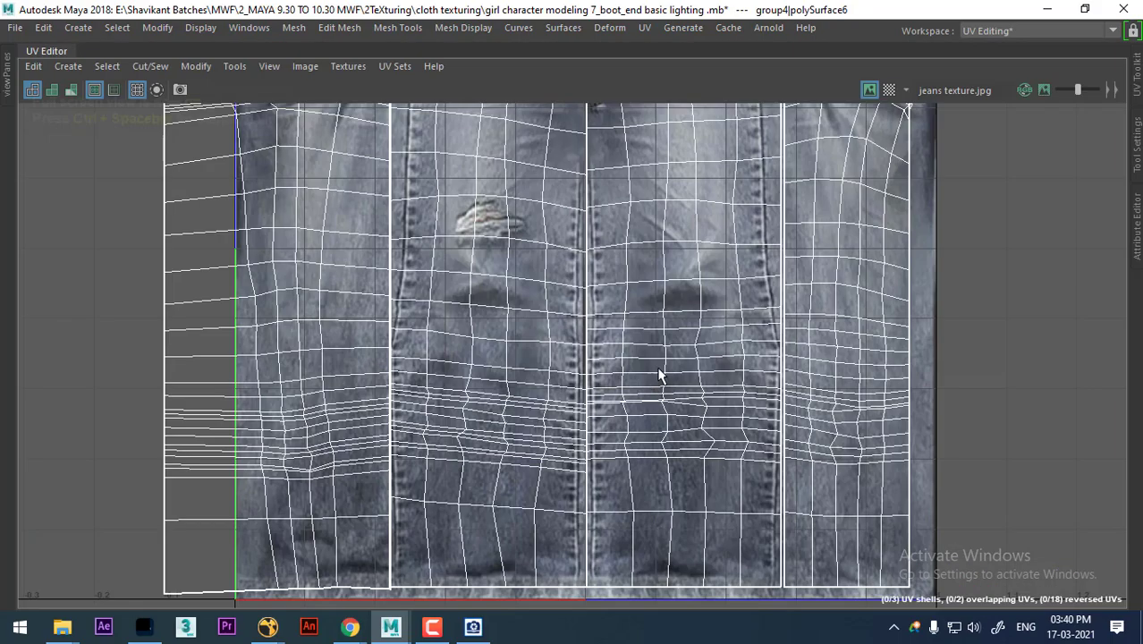
scroll(612, 255, down, 3)
scroll(713, 353, up, 1)
key(ctrl+space)
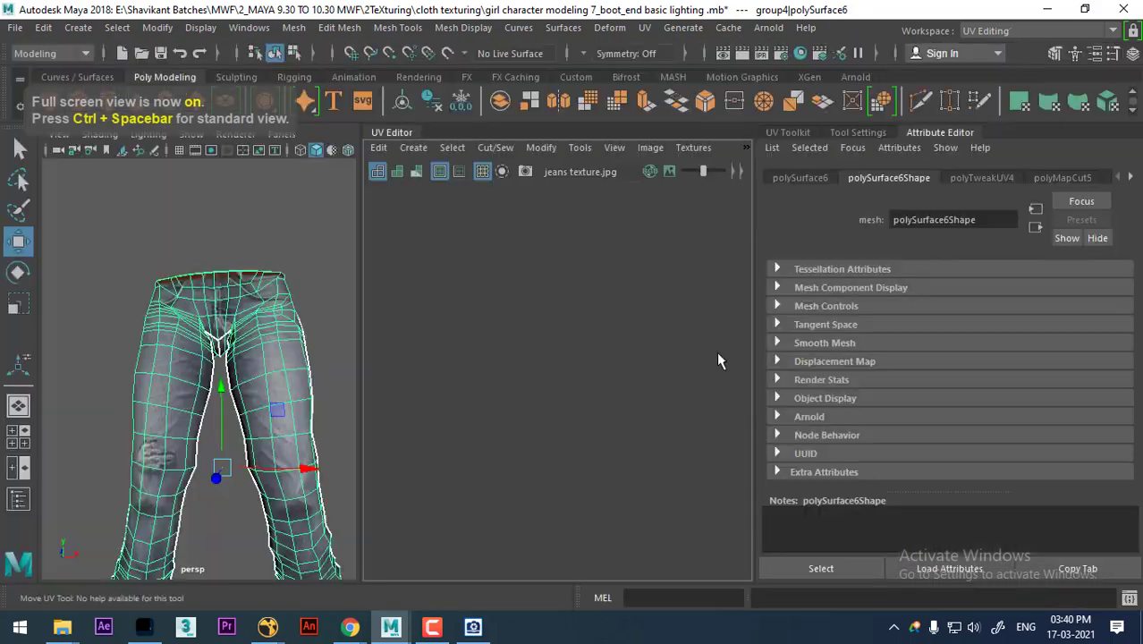
click(952, 139)
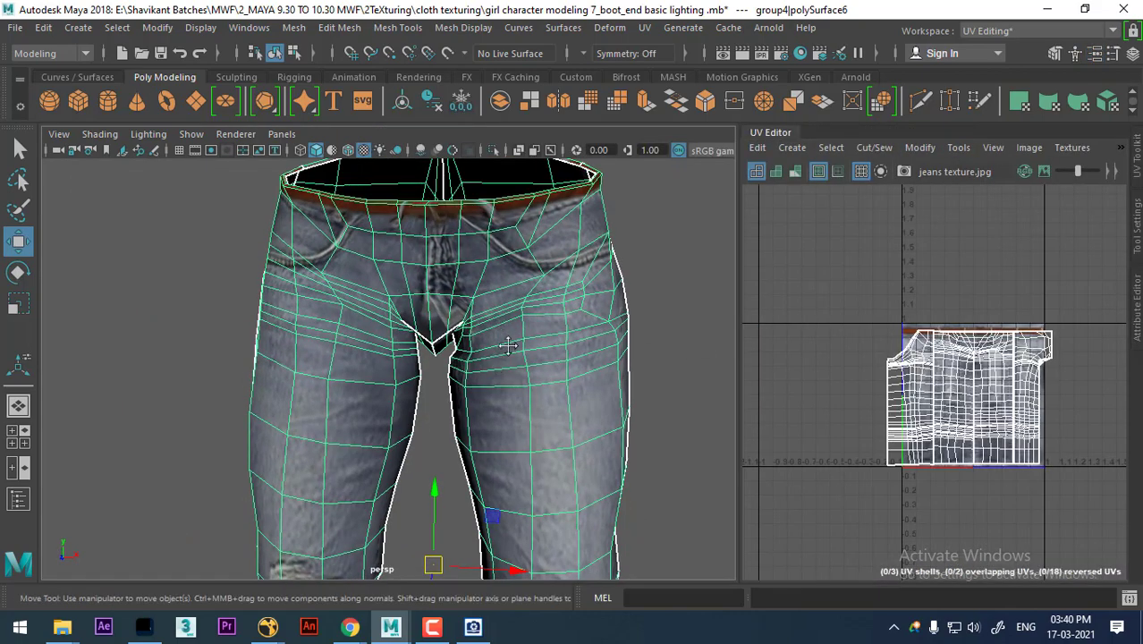
Step: Widen the UV editing area and select the whole jeans UV shell
scroll(750, 360, up, 1)
scroll(750, 360, up, 2)
scroll(750, 361, up, 2)
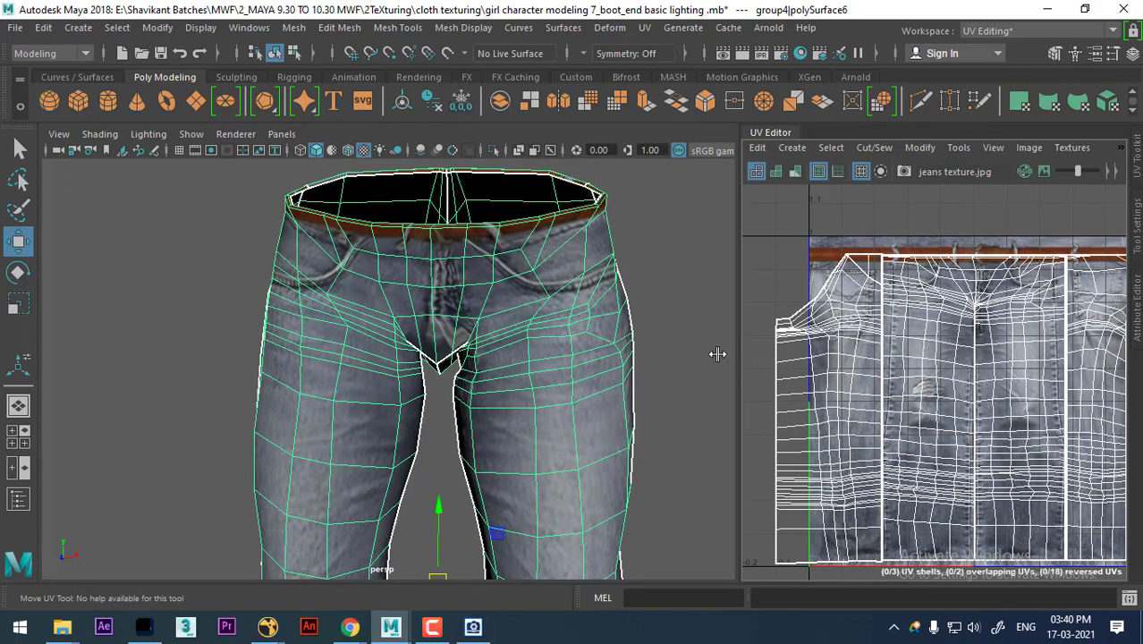
drag(598, 371, 597, 371)
scroll(948, 420, down, 2)
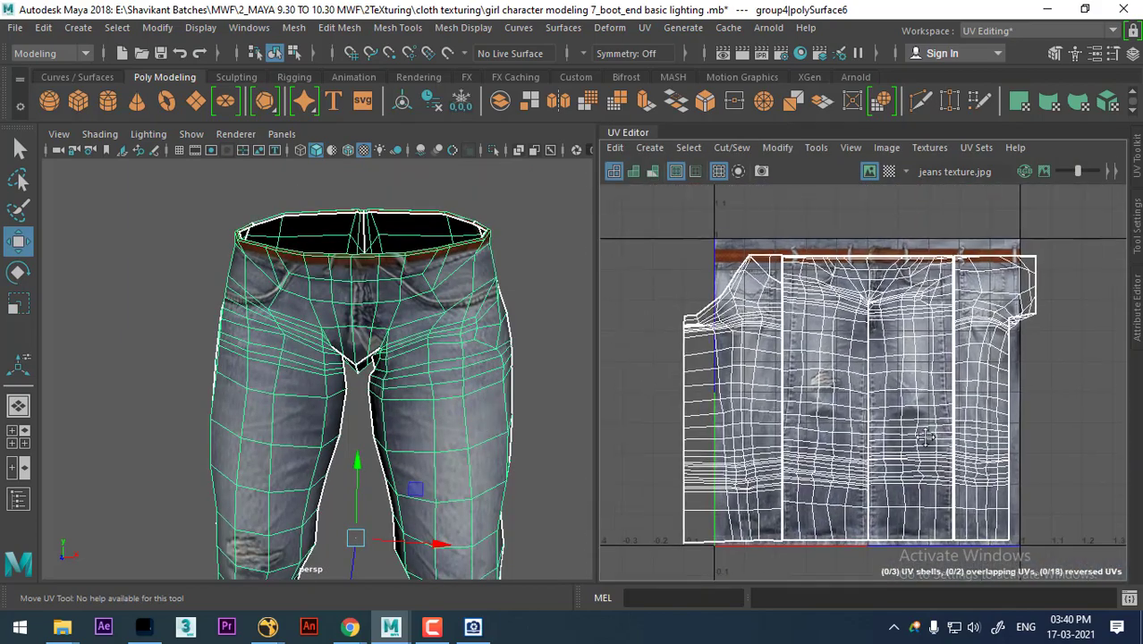
scroll(948, 438, up, 2)
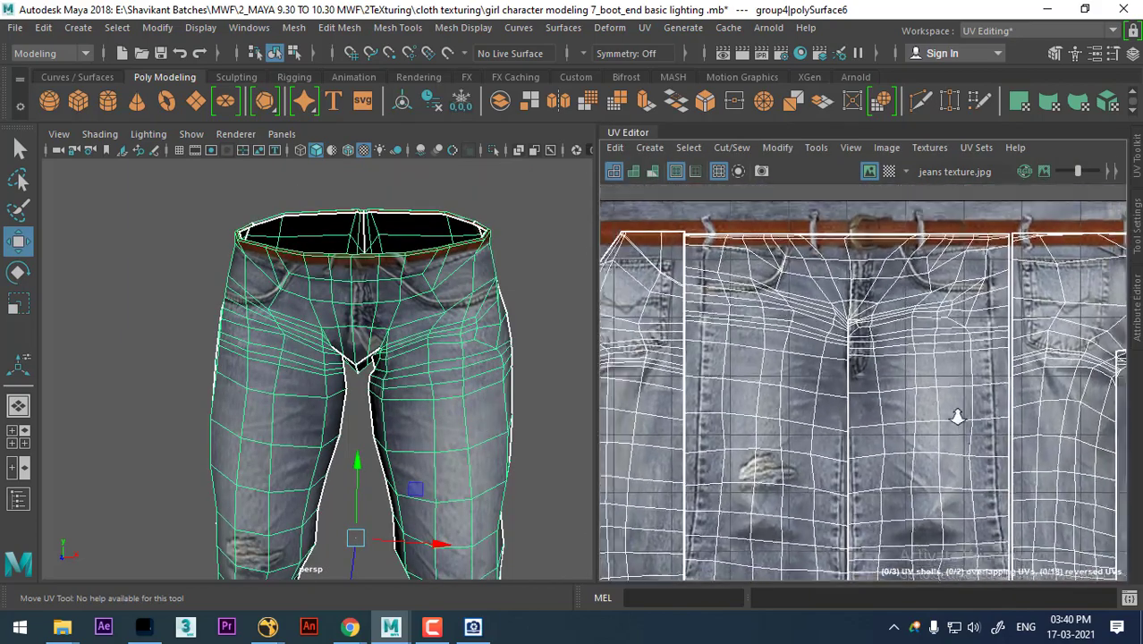
scroll(922, 416, down, 2)
scroll(930, 447, down, 2)
right_drag(930, 402, 1093, 300)
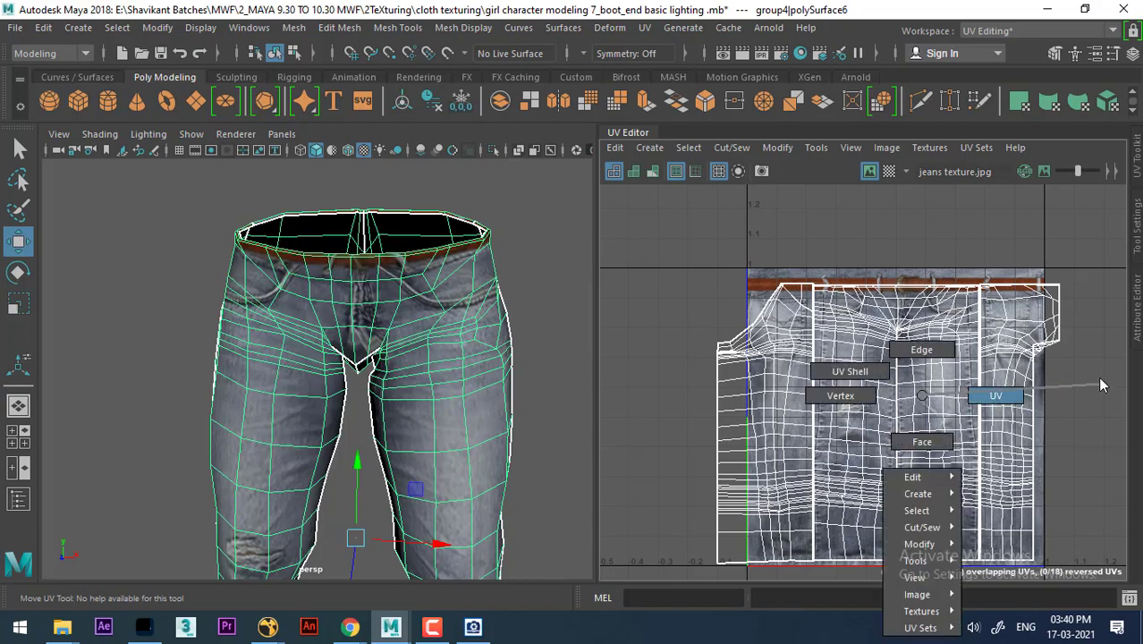
Step: Move the jeans UV shell down in stages until it clears the brown belt band
scroll(900, 338, up, 3)
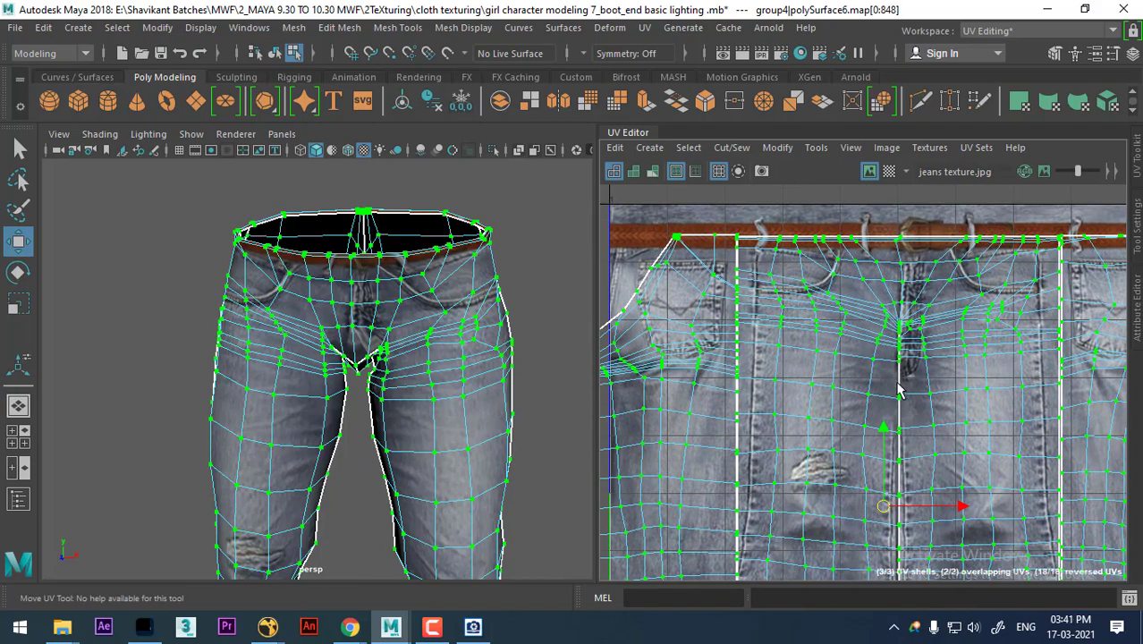
mouse_move(886, 438)
mouse_down()
mouse_move(888, 465)
mouse_move(887, 447)
mouse_up()
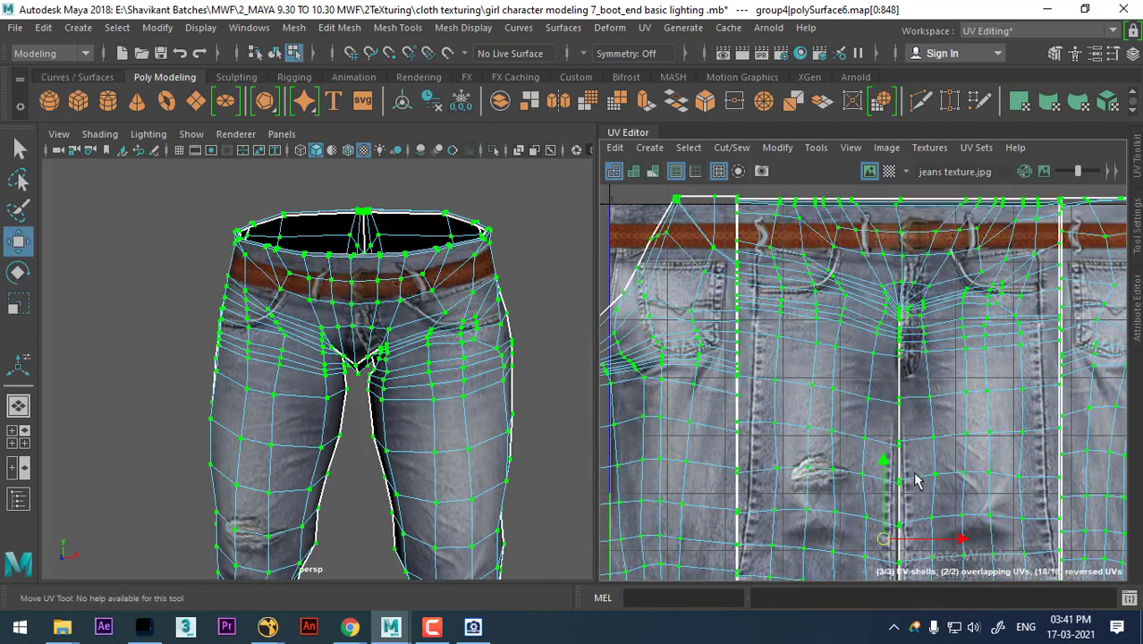
alt+middle_drag(914, 480, 908, 422)
drag(892, 404, 912, 422)
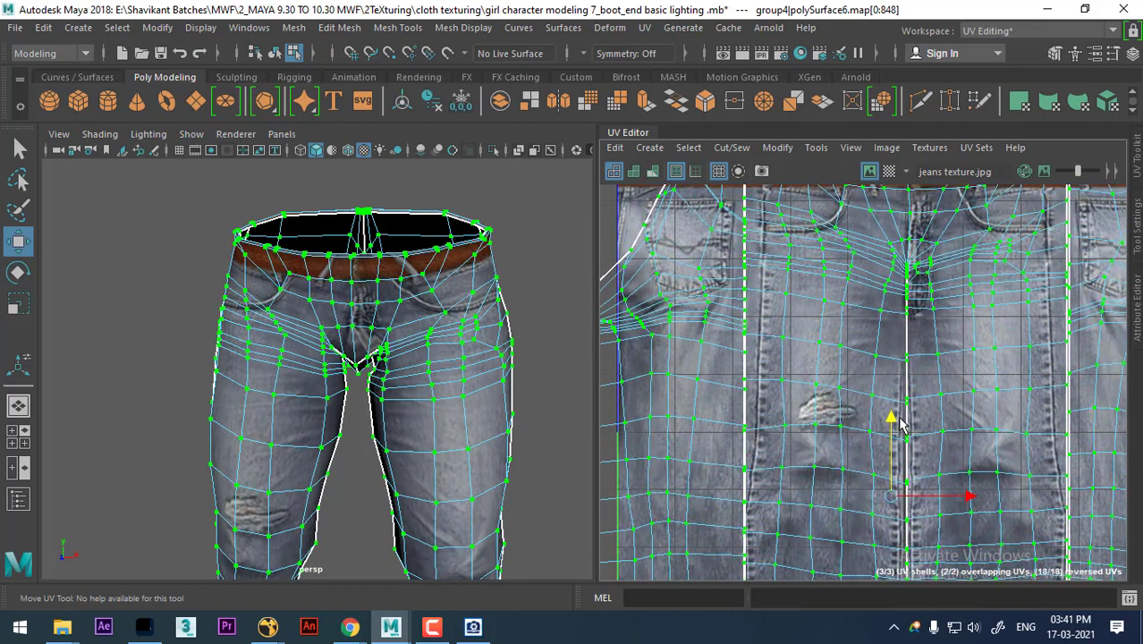
mouse_move(912, 424)
alt+middle_down()
mouse_move(877, 446)
mouse_move(881, 469)
alt+middle_up()
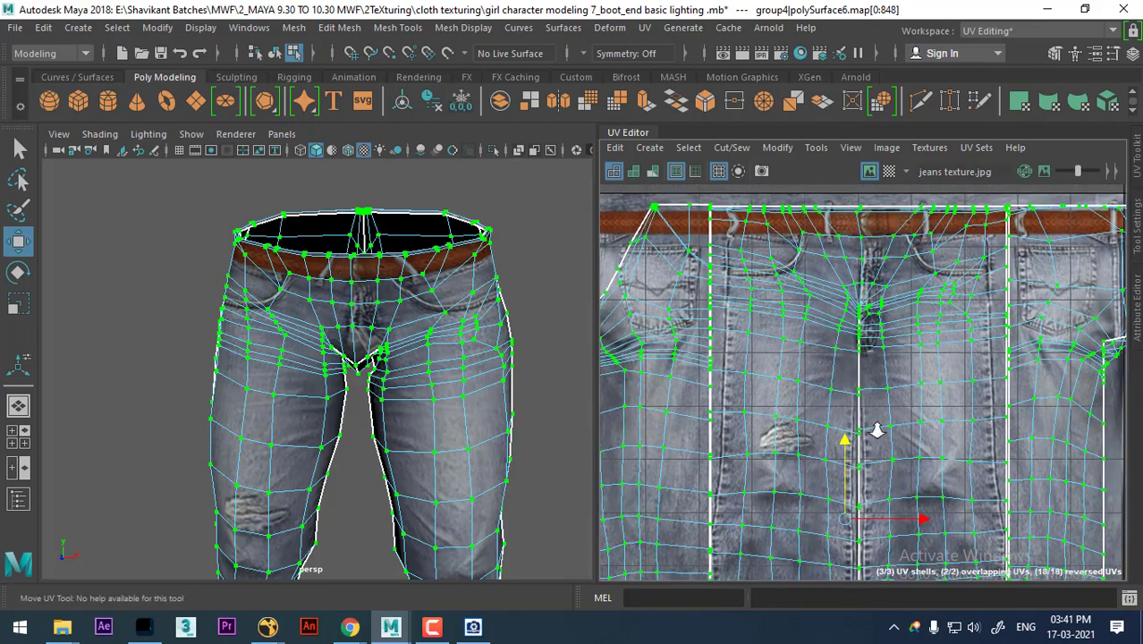
scroll(888, 387, down, 1)
drag(847, 380, 852, 424)
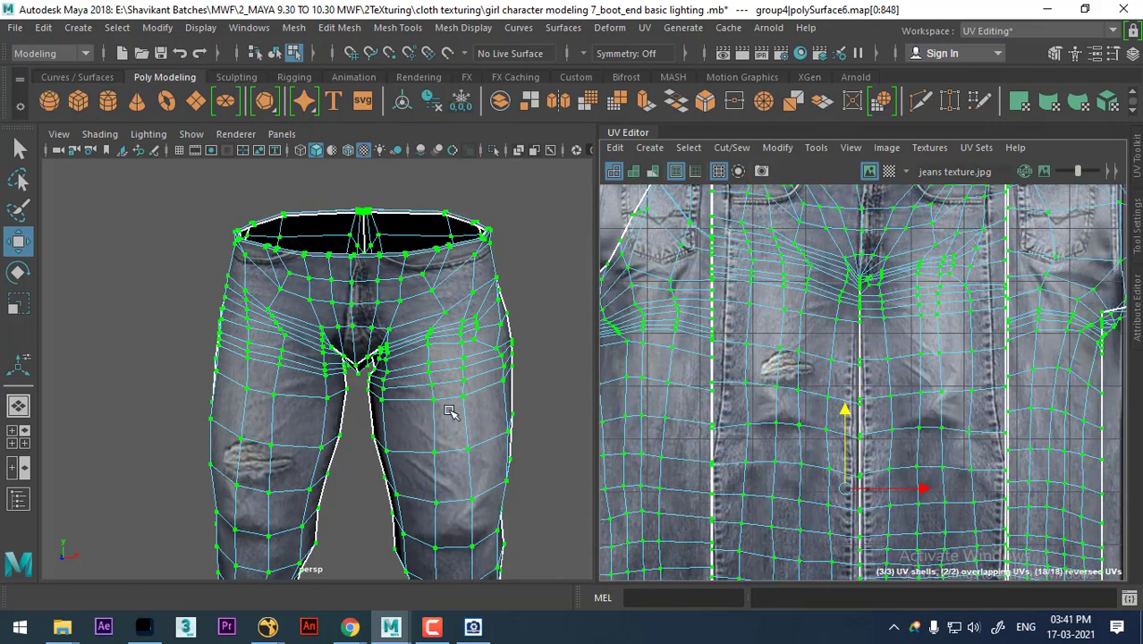
Step: Orbit the jeans in the viewport to check the waistband and crotch texture
alt+drag(450, 411, 425, 144)
right_click(425, 144)
click(514, 259)
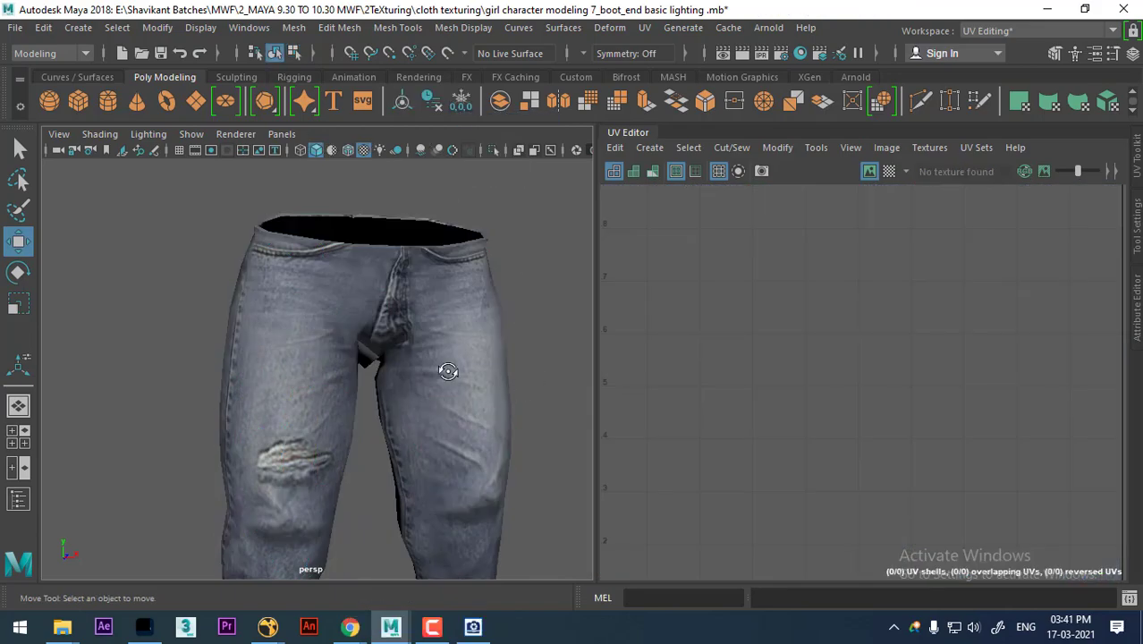
alt+drag(515, 260, 438, 357)
click(438, 357)
alt+drag(503, 395, 466, 365)
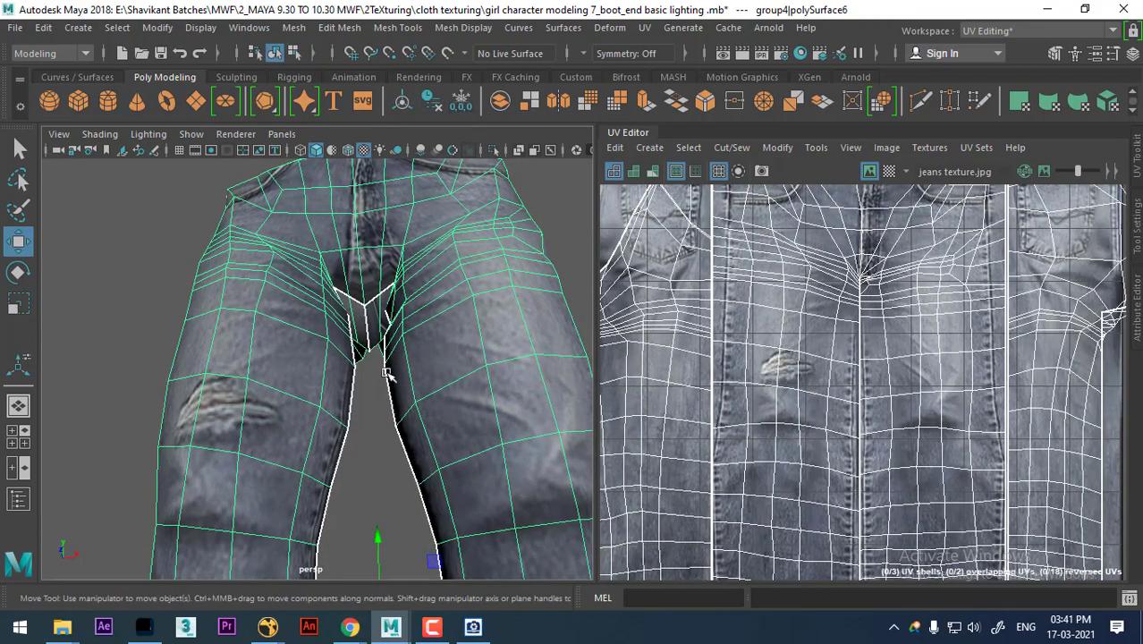
scroll(978, 331, up, 2)
scroll(400, 349, up, 2)
mouse_move(400, 350)
alt+mouse_down()
mouse_move(370, 363)
mouse_move(376, 304)
mouse_move(195, 309)
mouse_move(375, 308)
alt+mouse_up()
scroll(812, 247, up, 2)
Step: Select all the jeans UVs and unfold the crotch UVs
alt+middle_drag(829, 327, 877, 288)
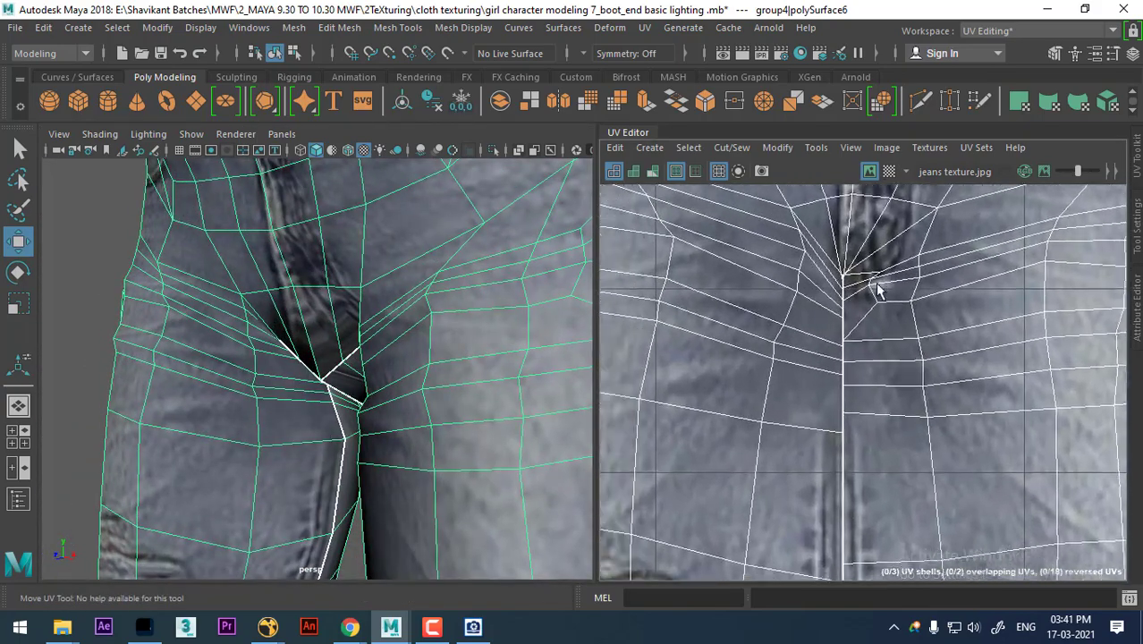
key(ctrl+F12)
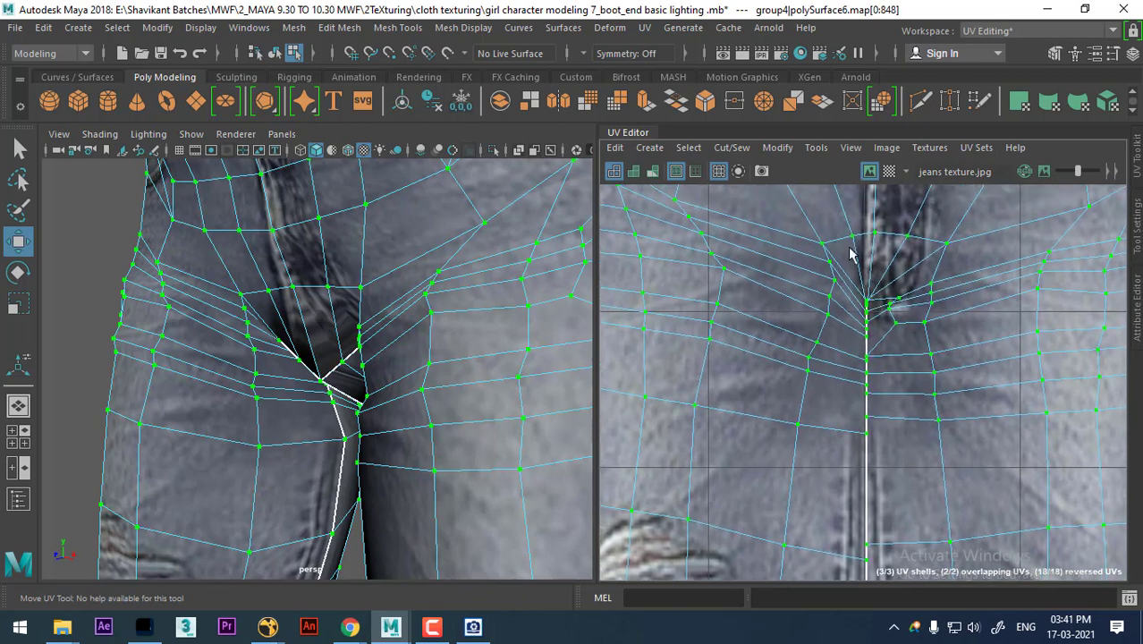
shift+right_click(916, 259)
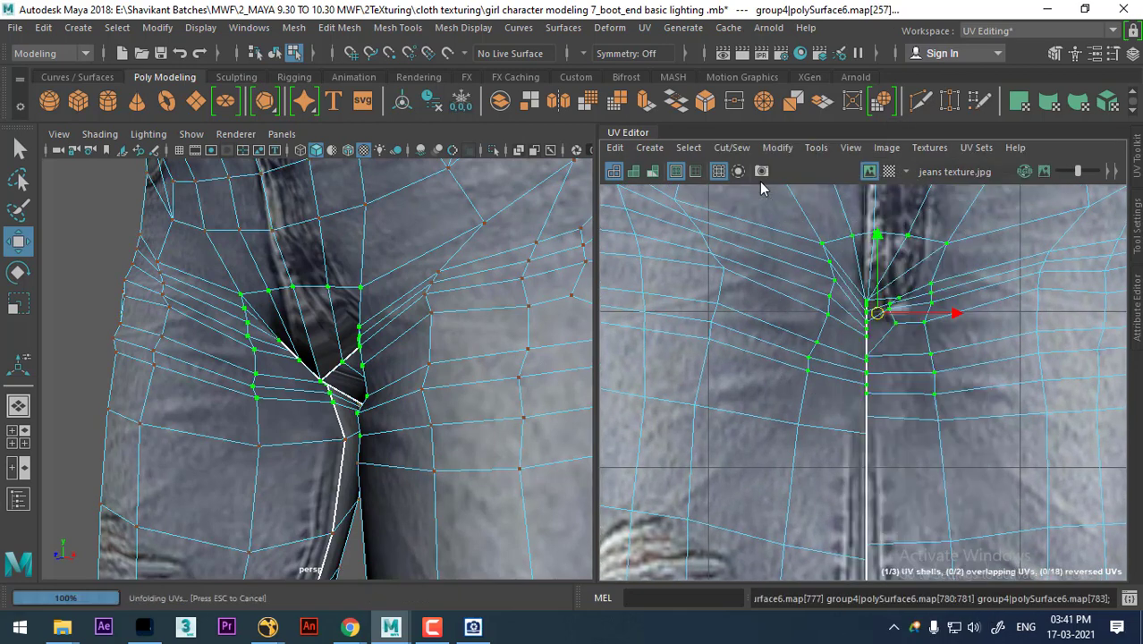
alt+drag(362, 377, 433, 357)
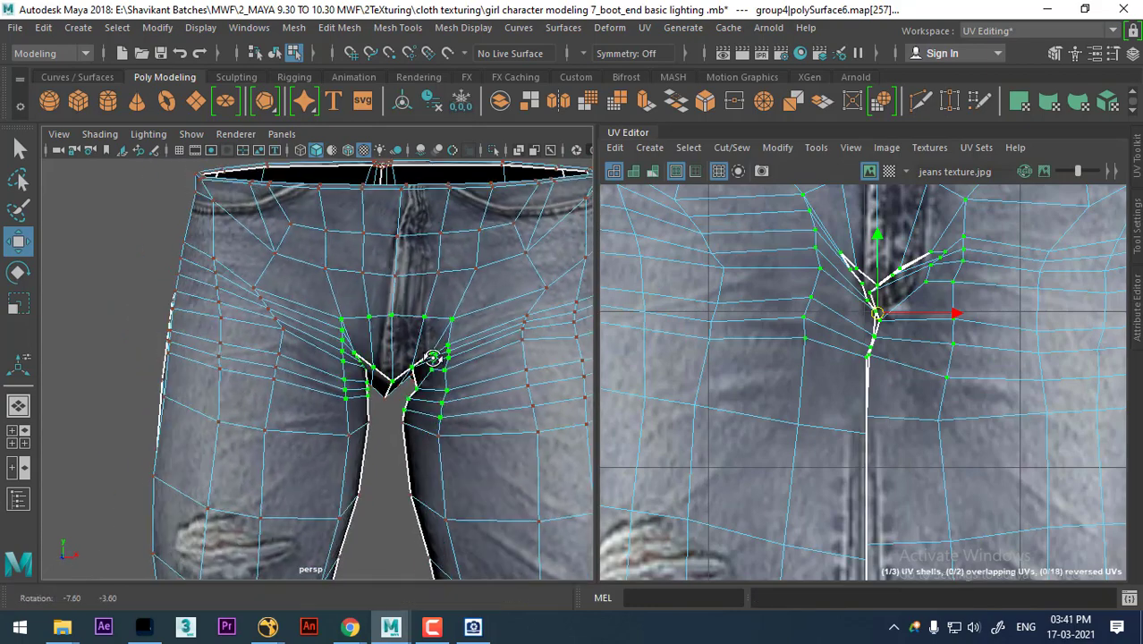
scroll(910, 409, down, 3)
alt+middle_drag(847, 325, 850, 369)
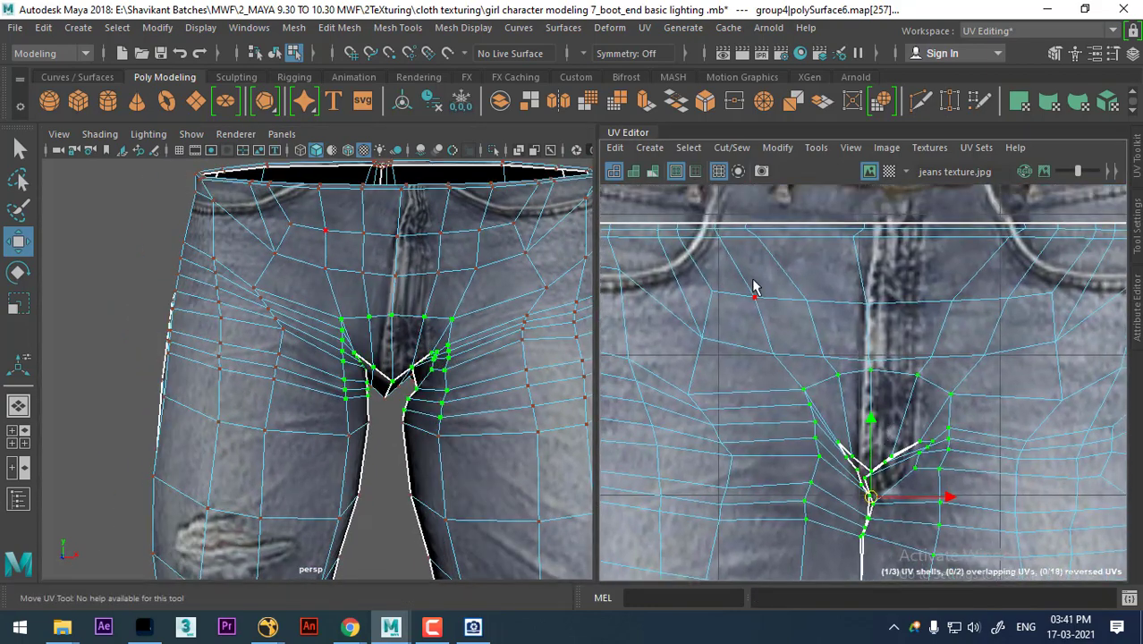
shift+right_click(899, 336)
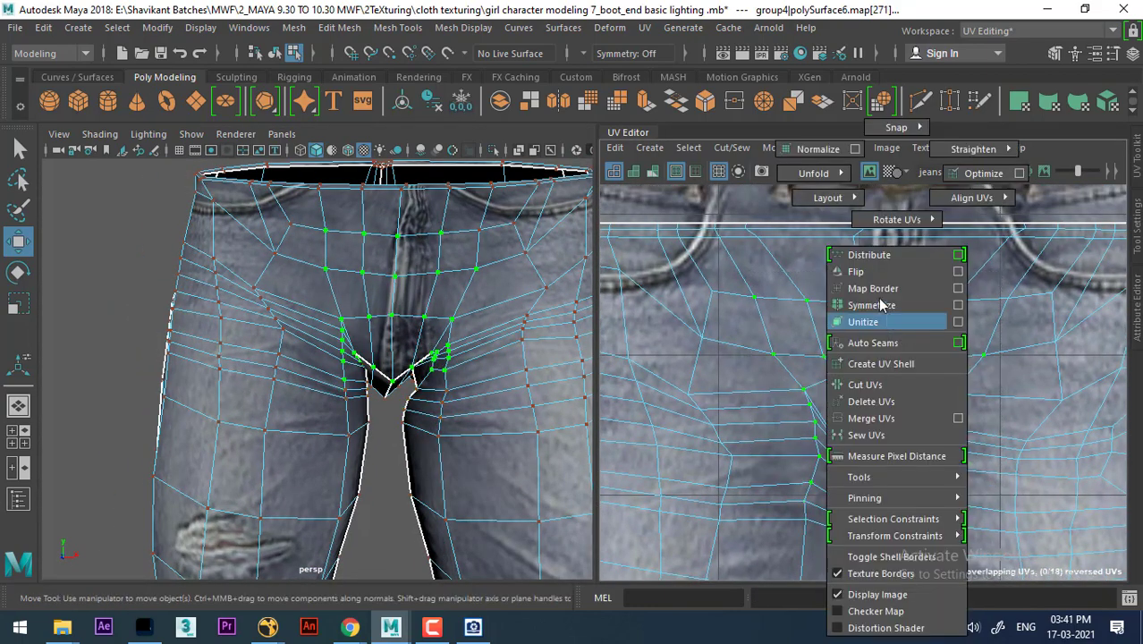
click(725, 175)
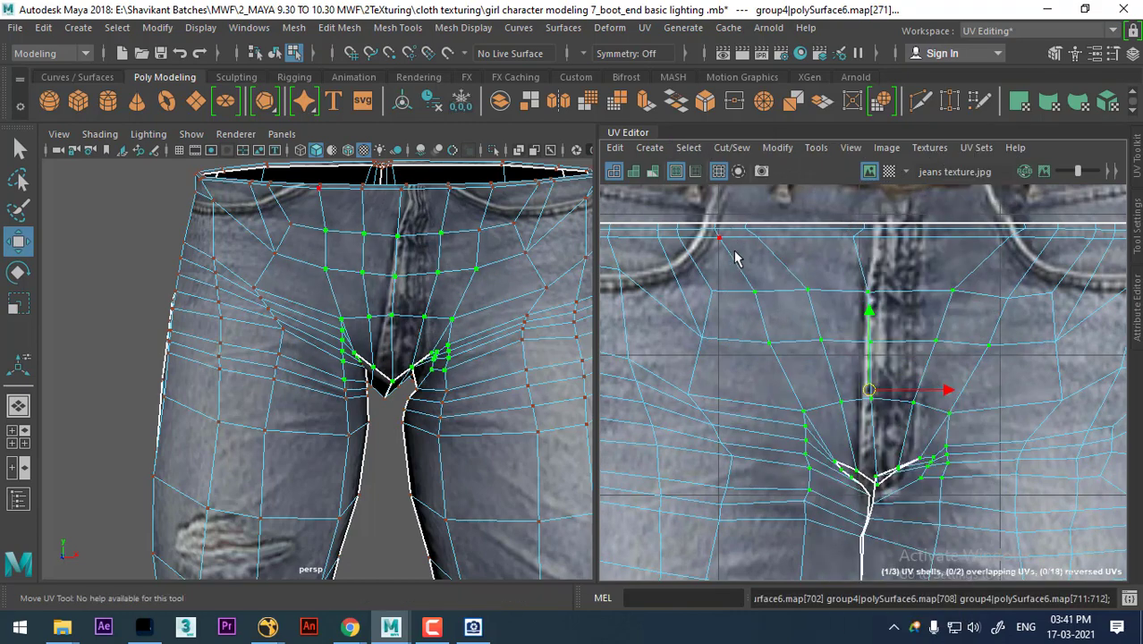
Step: Frame the jeans UV shell, select all its UVs and move them up over the denim texture
scroll(964, 519, up, 3)
scroll(969, 400, up, 2)
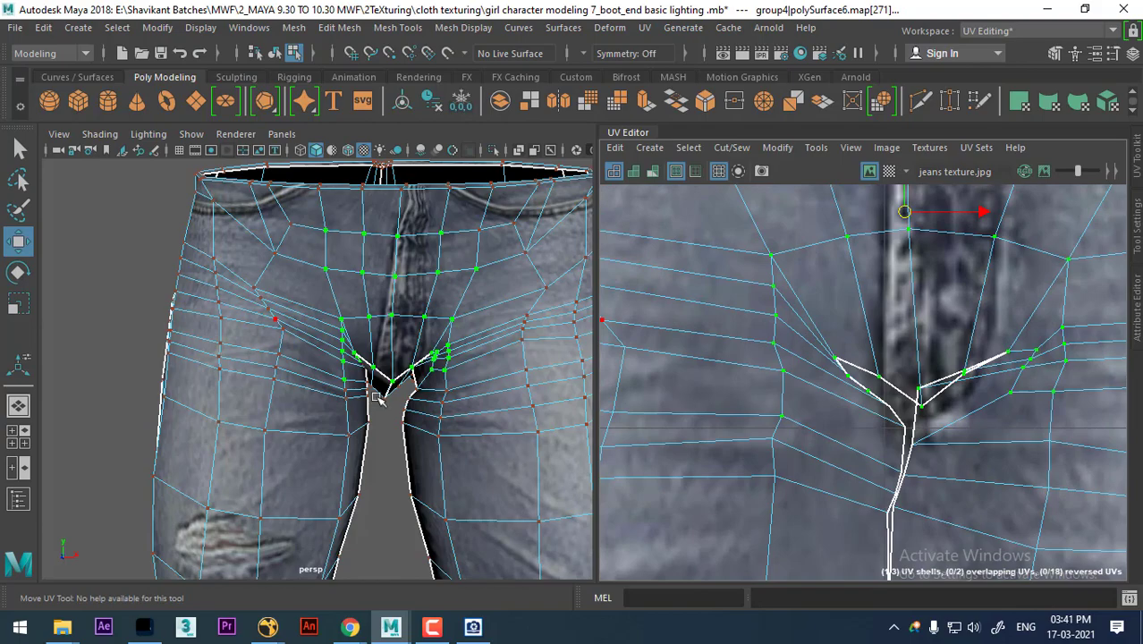
alt+drag(380, 399, 399, 358)
scroll(895, 399, down, 2)
scroll(888, 308, down, 2)
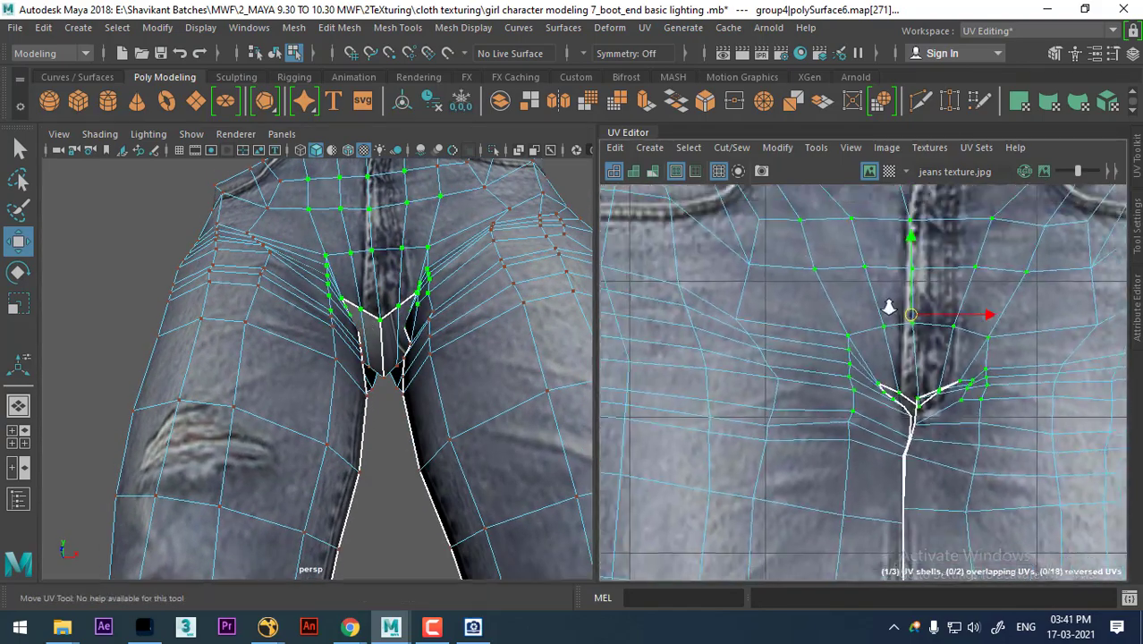
scroll(950, 410, down, 2)
scroll(984, 483, down, 2)
scroll(970, 465, down, 2)
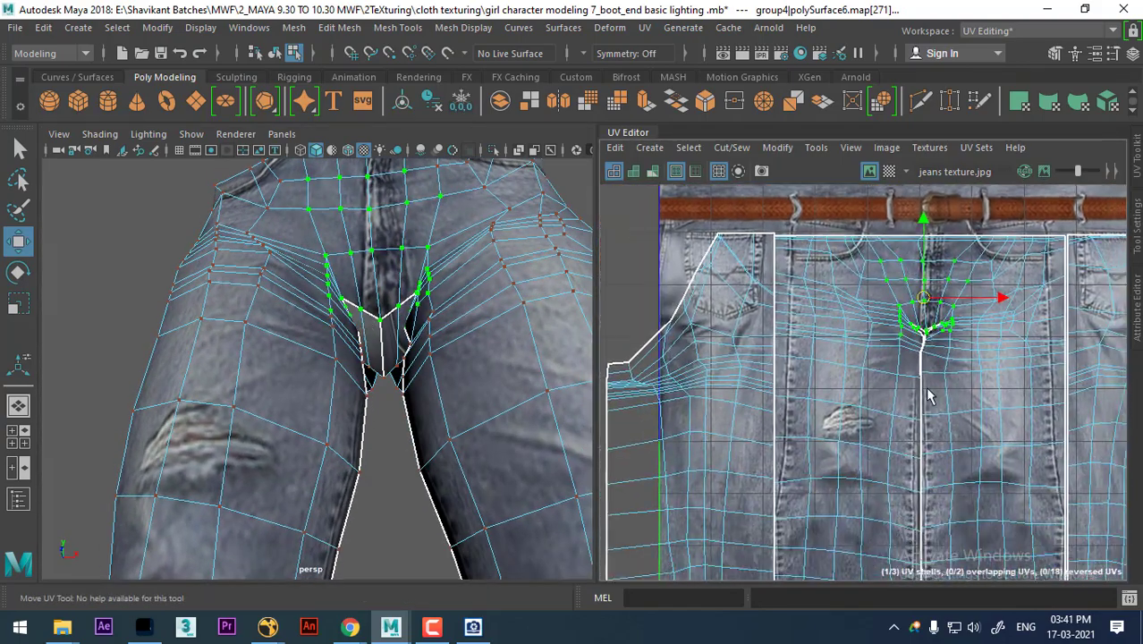
scroll(950, 440, down, 2)
alt+middle_drag(950, 439, 901, 369)
right_click(901, 370)
scroll(912, 333, down, 1)
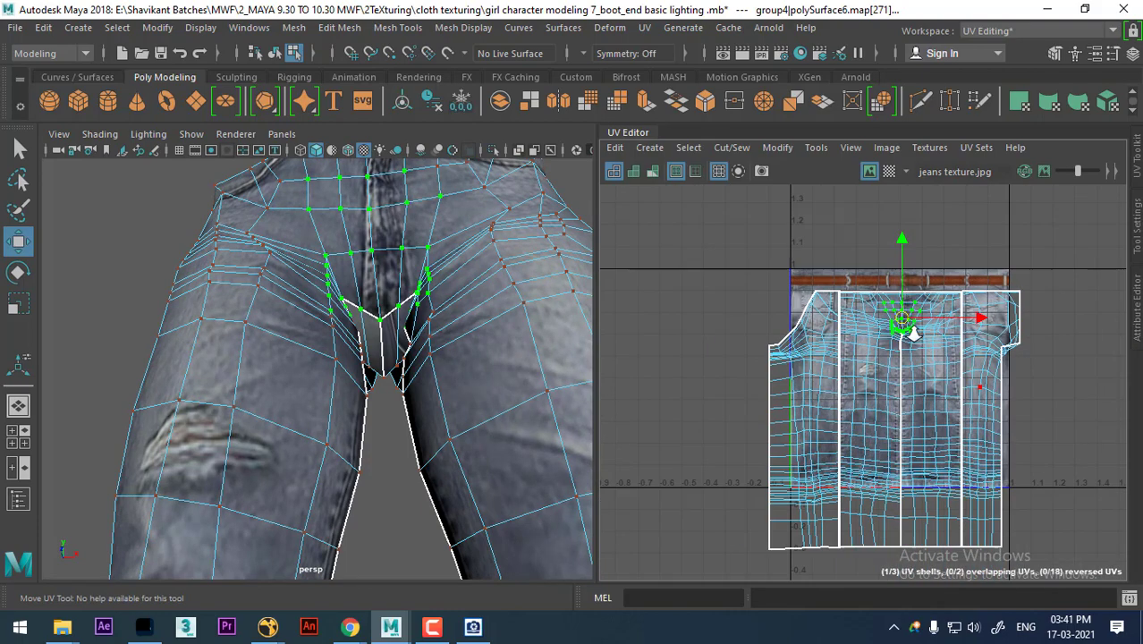
drag(1026, 368, 740, 574)
scroll(948, 433, up, 2)
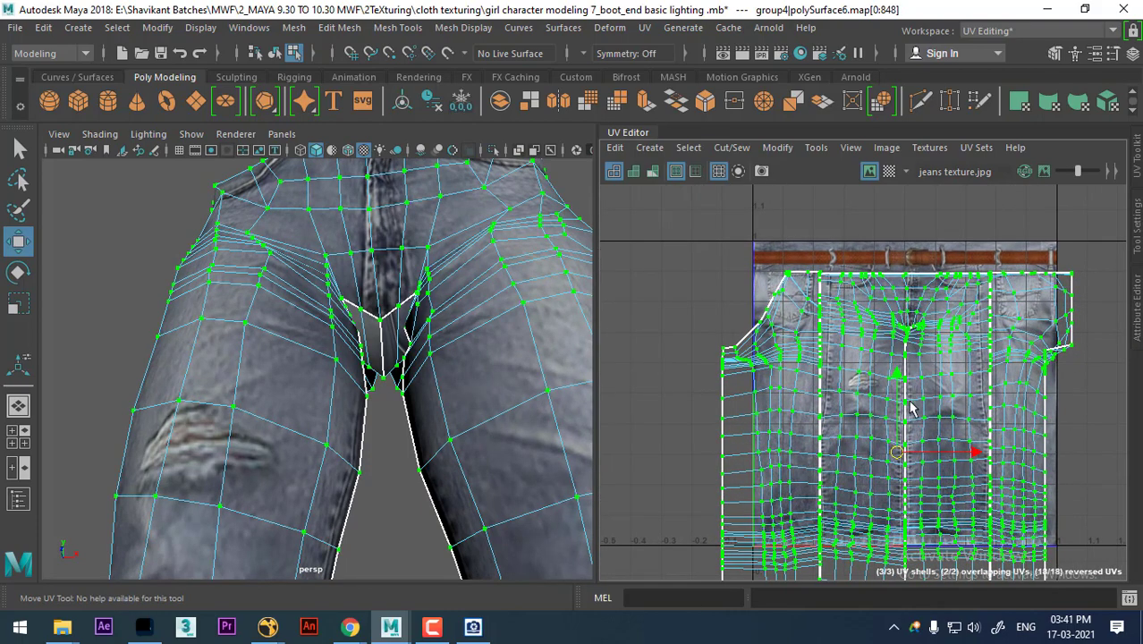
alt+middle_drag(911, 409, 908, 346)
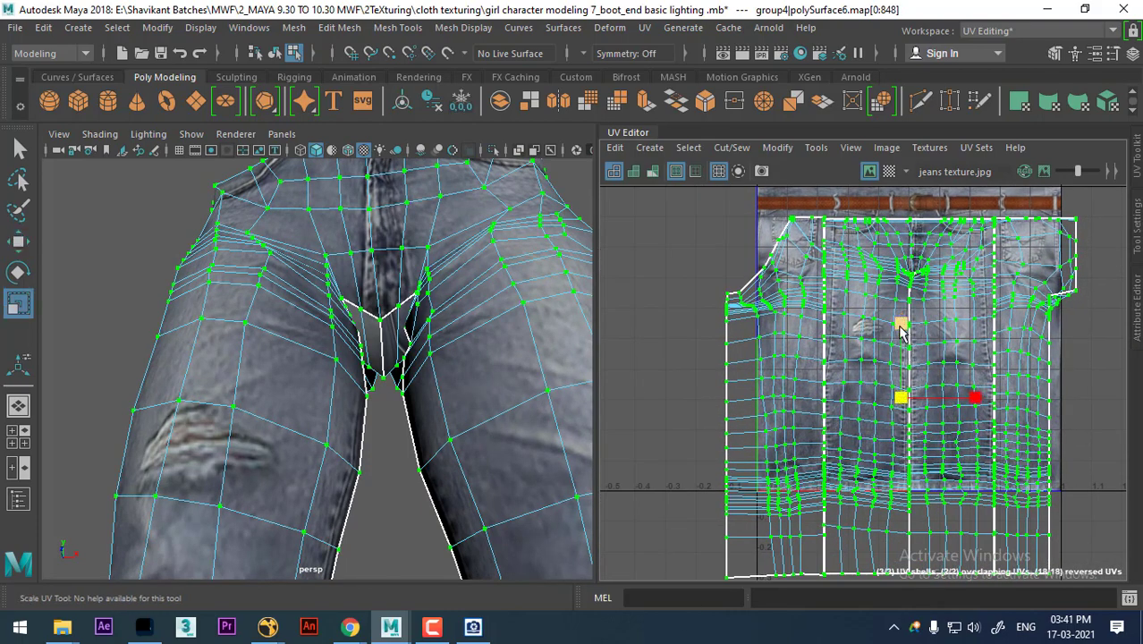
Step: Squash the jeans UV shells vertically so they fit the texture and belt strip
drag(901, 326, 899, 330)
scroll(908, 336, up, 2)
alt+drag(420, 376, 537, 376)
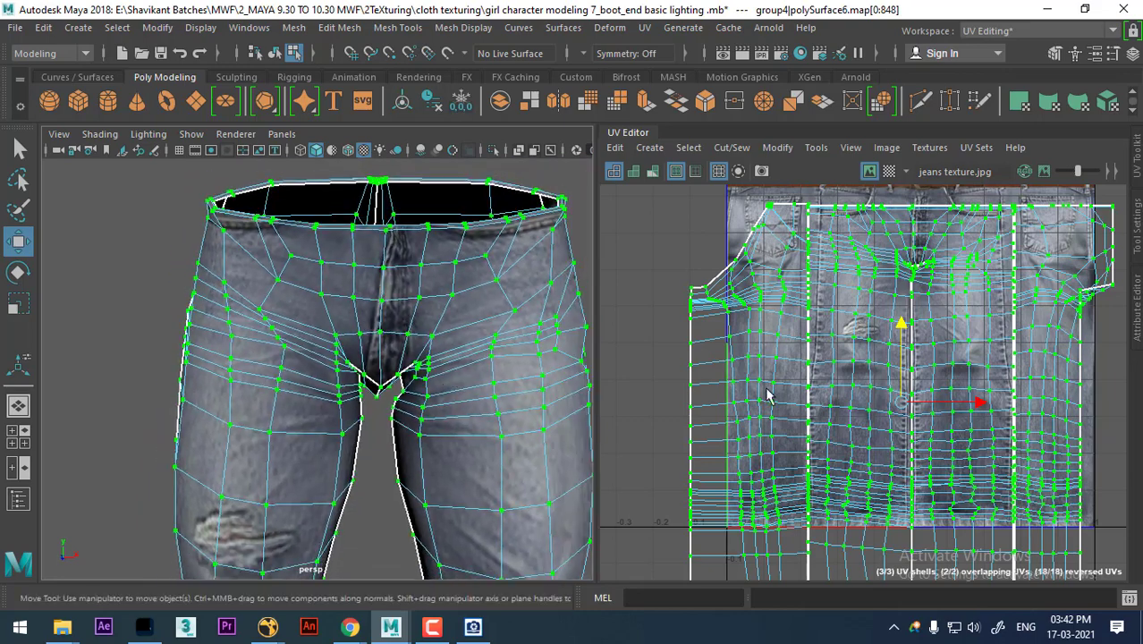
scroll(946, 363, up, 1)
drag(901, 336, 898, 324)
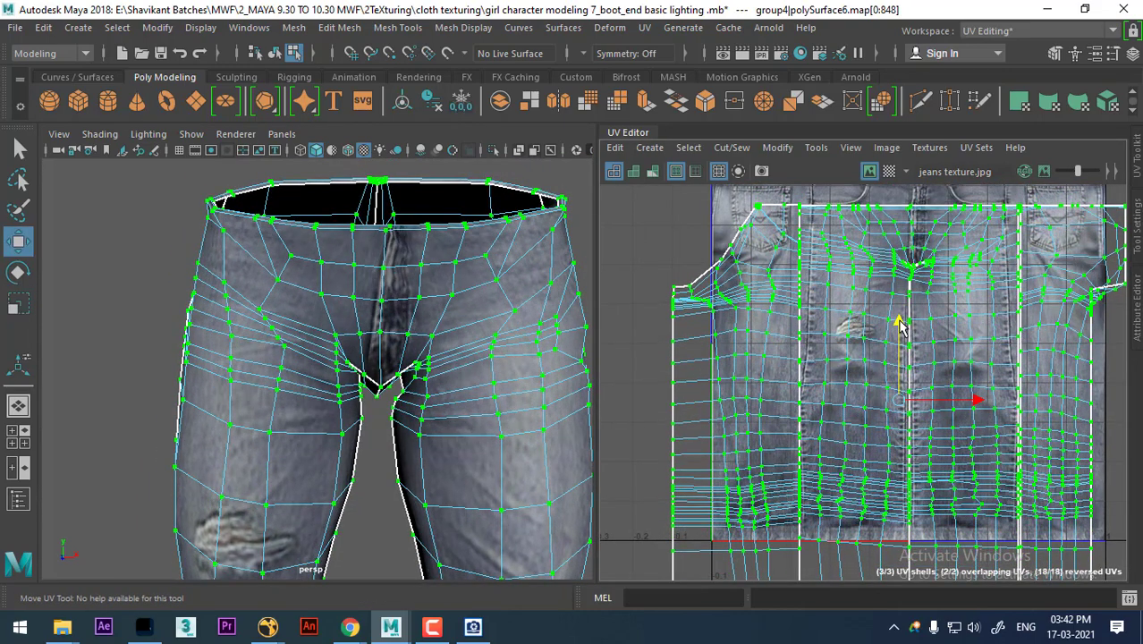
alt+middle_drag(918, 347, 919, 370)
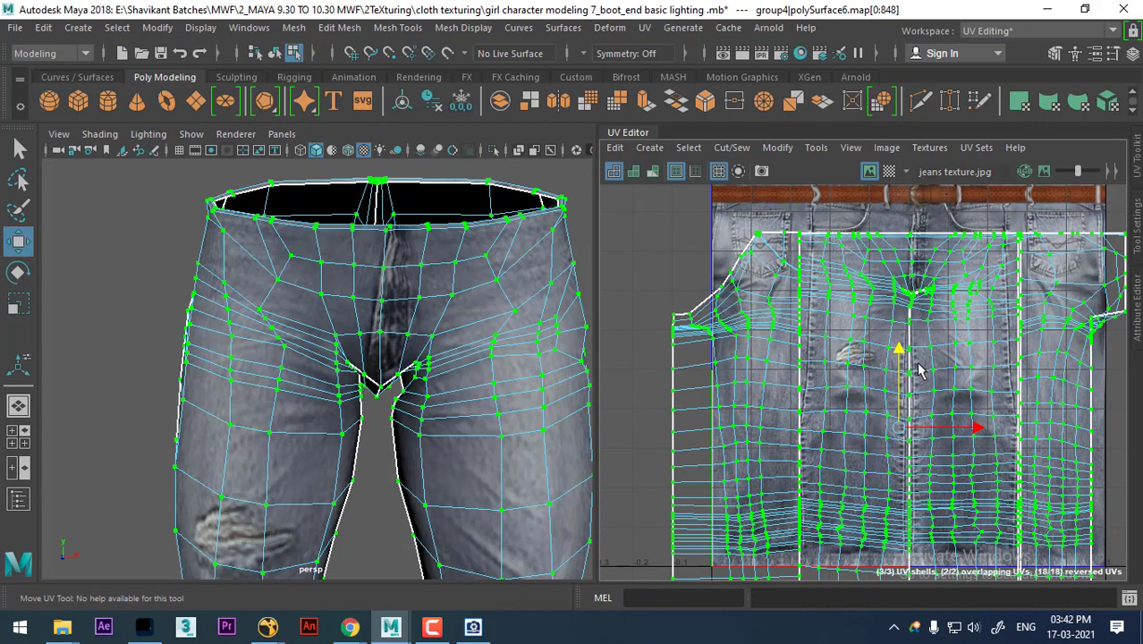
drag(899, 356, 904, 342)
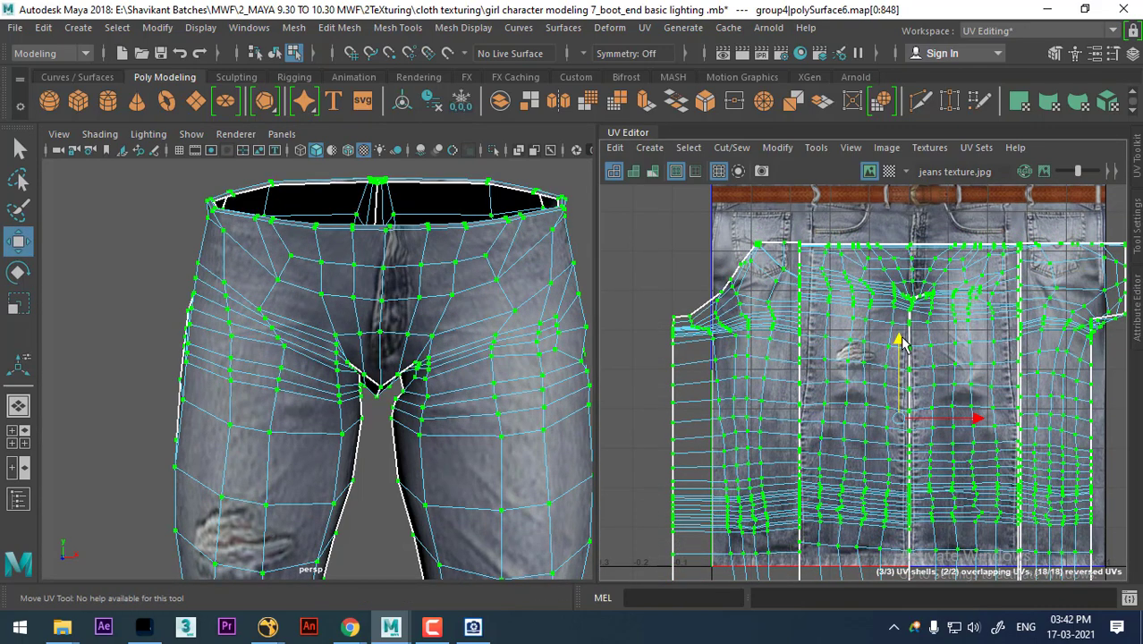
alt+middle_drag(927, 354, 905, 298)
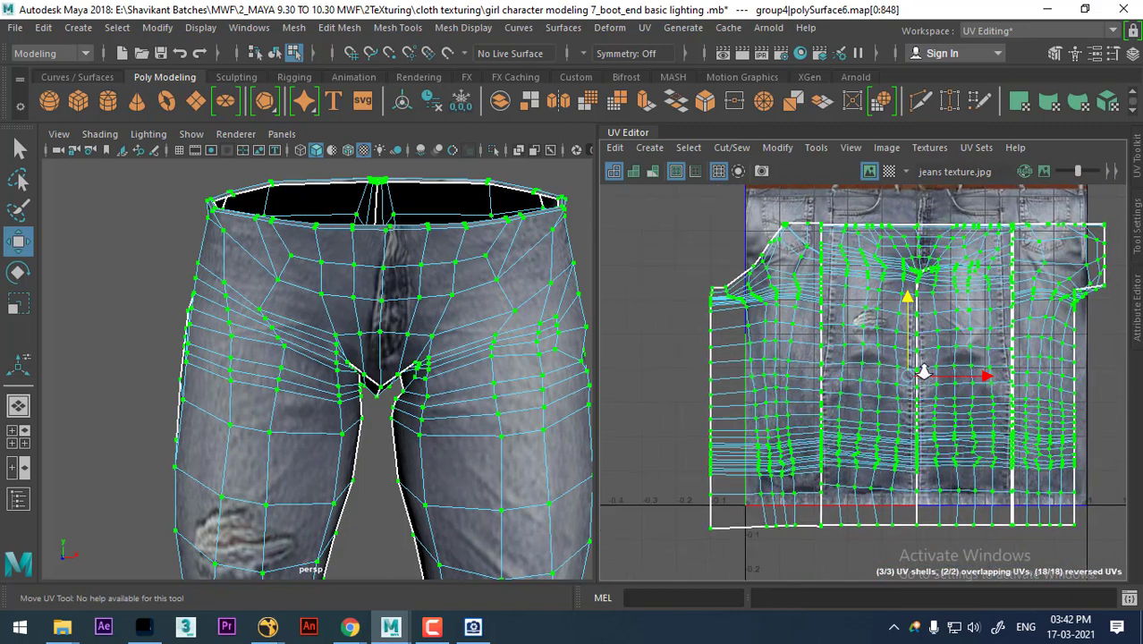
alt+right_drag(906, 298, 924, 371)
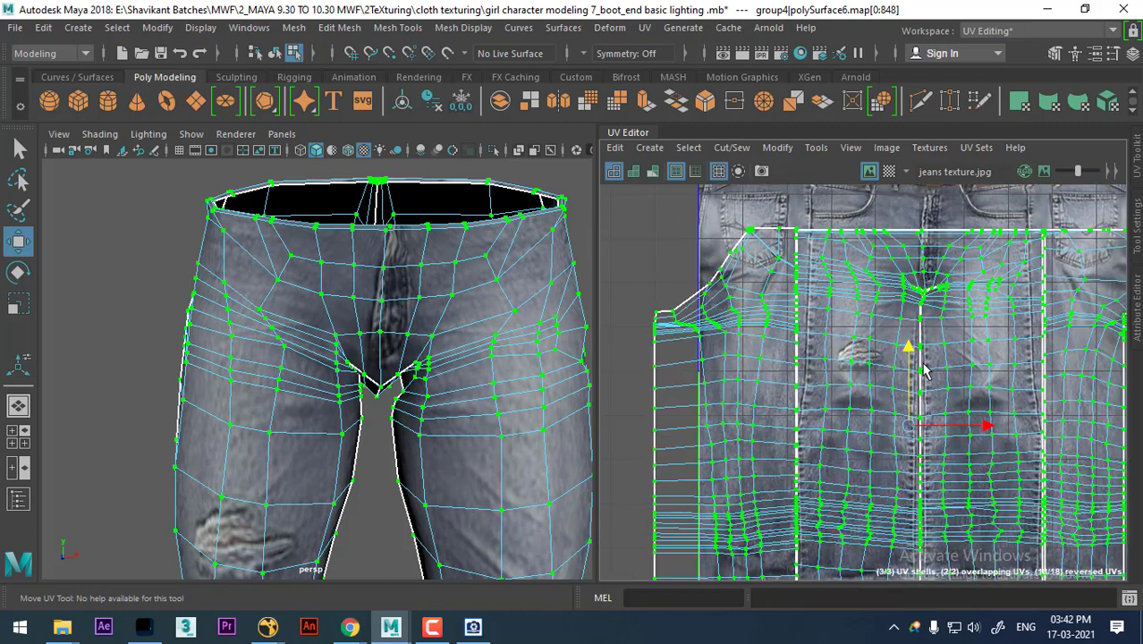
Step: Nudge the UV shells up and slightly left to realign the denim texture
drag(906, 355, 909, 334)
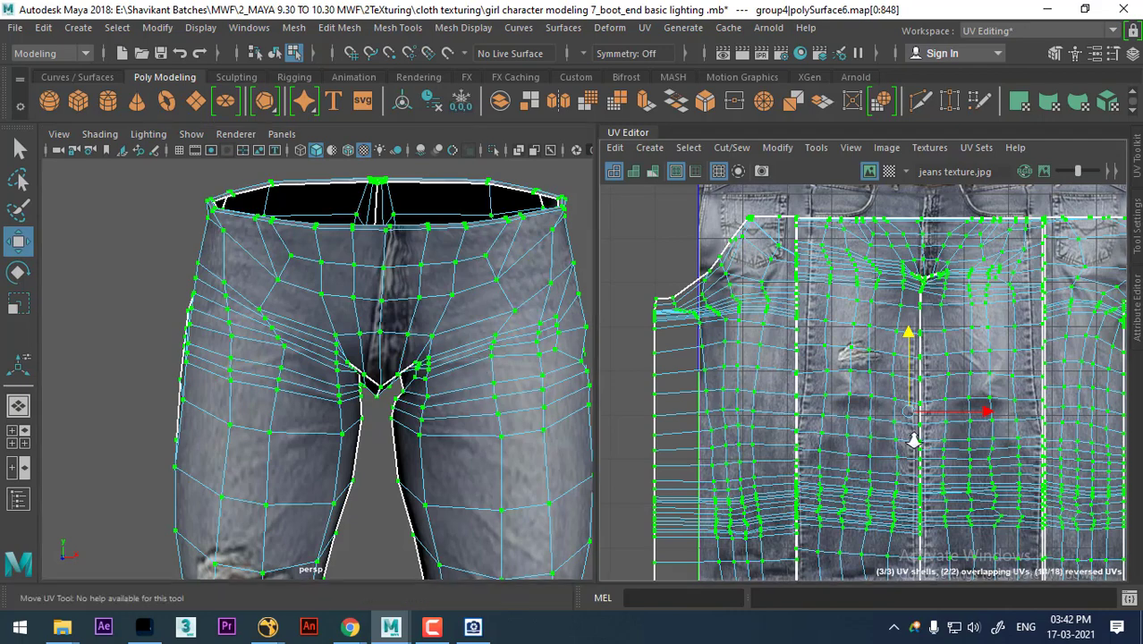
scroll(912, 430, up, 1)
drag(985, 414, 982, 416)
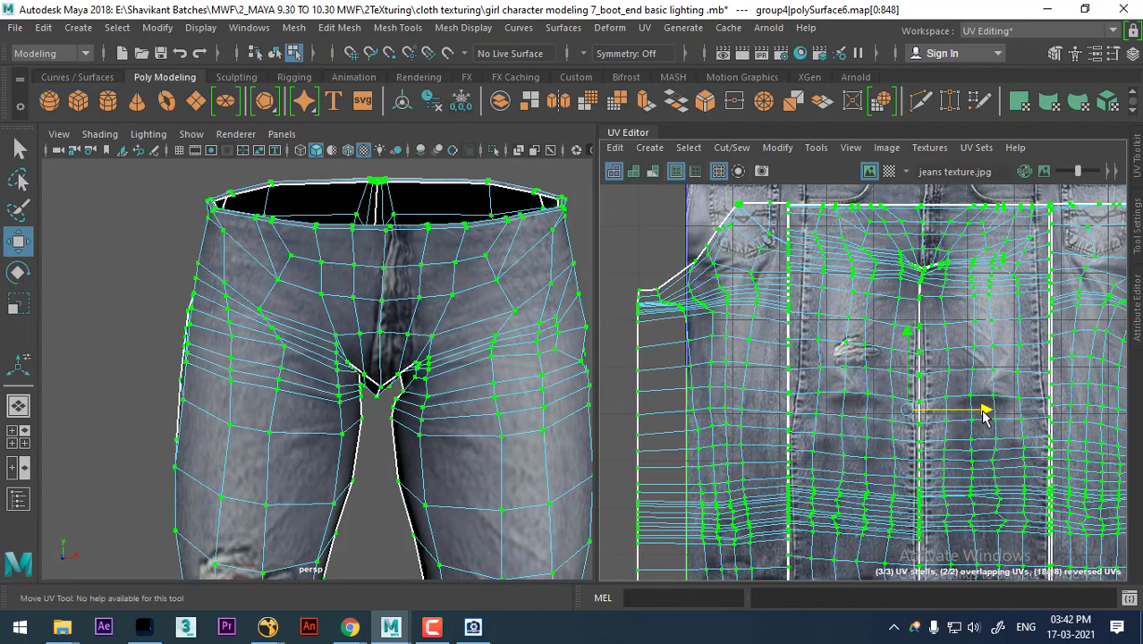
scroll(378, 369, down, 1)
scroll(421, 344, down, 2)
Step: Return to Object Mode, orbit to a front view of both legs and select the jeans
scroll(344, 331, up, 4)
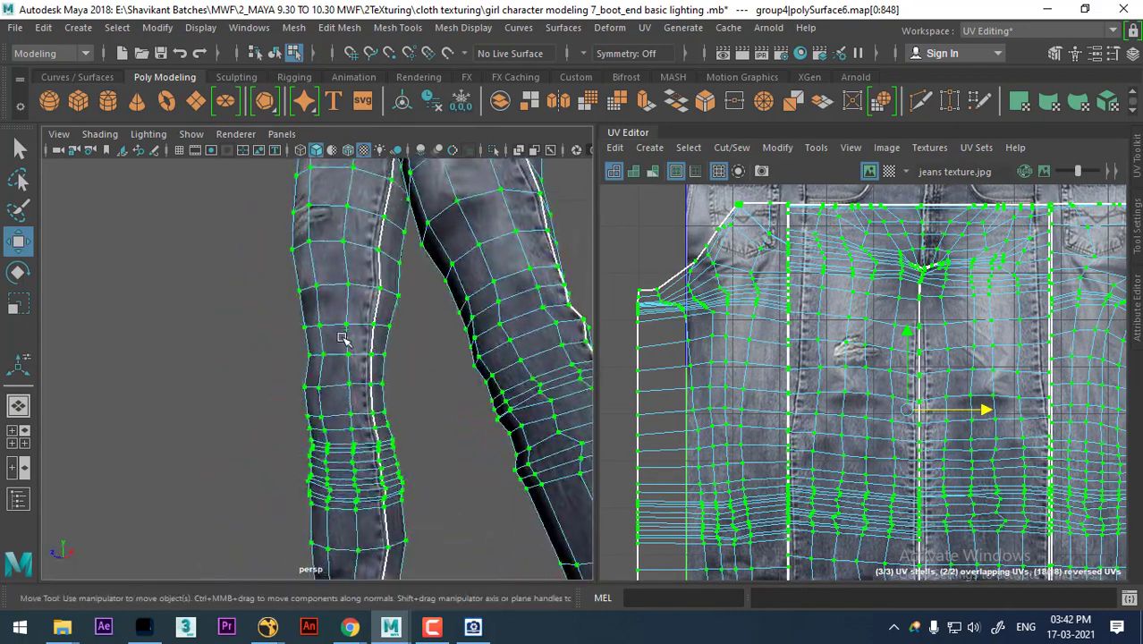
right_click(357, 318)
click(480, 105)
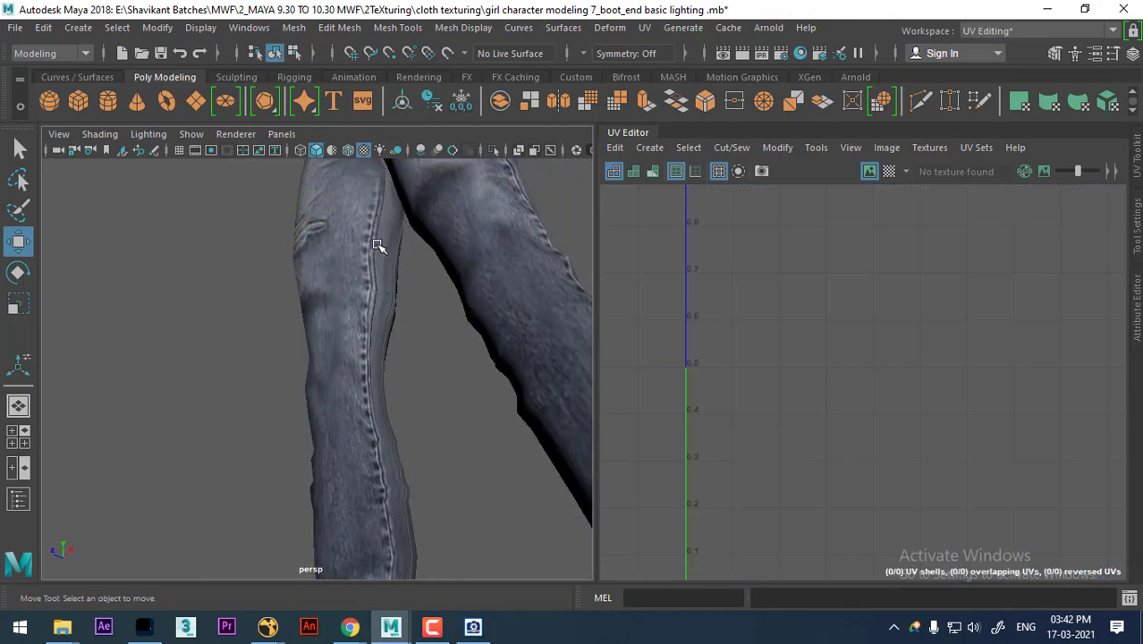
mouse_move(383, 373)
alt+mouse_down()
mouse_move(421, 447)
mouse_move(475, 461)
alt+mouse_up()
alt+drag(387, 324, 319, 331)
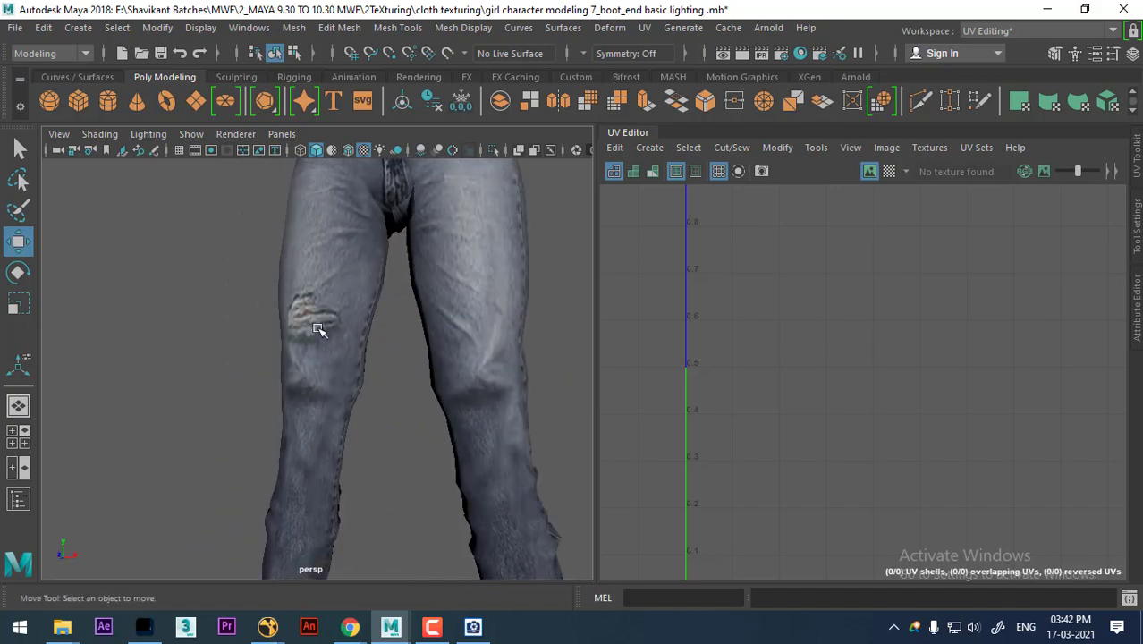
click(439, 284)
Step: Zoom in on the jeans crotch and switch to component editing
scroll(976, 362, up, 2)
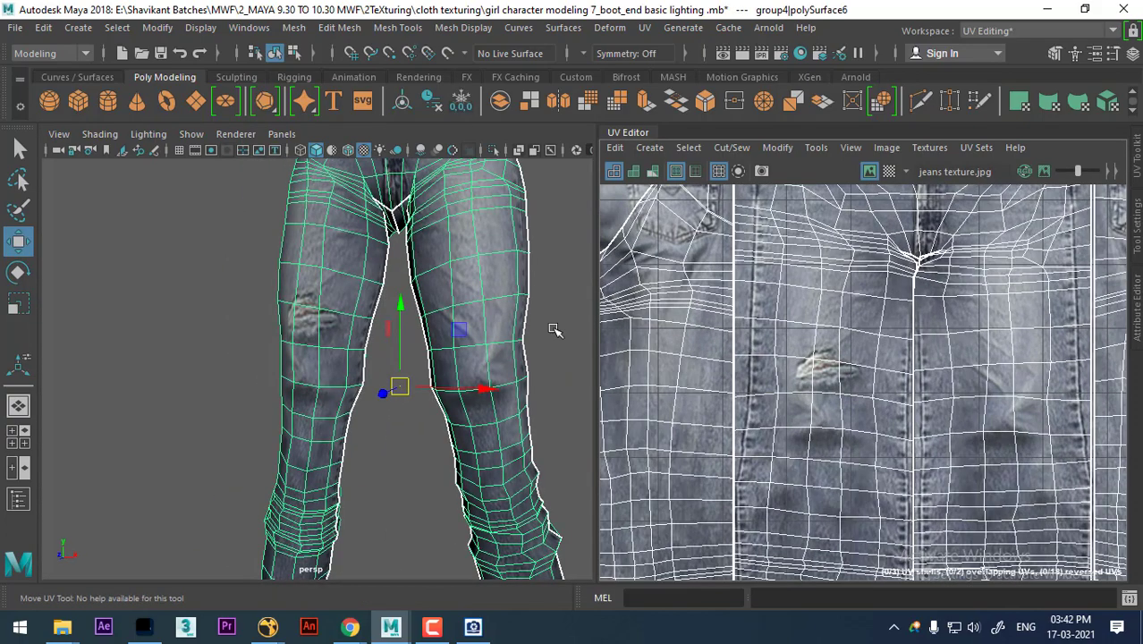
scroll(552, 326, up, 3)
alt+drag(428, 319, 483, 358)
alt+middle_drag(483, 357, 499, 358)
mouse_move(499, 358)
alt+mouse_down()
mouse_move(408, 358)
mouse_move(425, 393)
mouse_move(464, 375)
mouse_move(459, 396)
mouse_move(500, 332)
mouse_move(439, 400)
mouse_move(416, 360)
alt+mouse_up()
right_drag(416, 351, 418, 394)
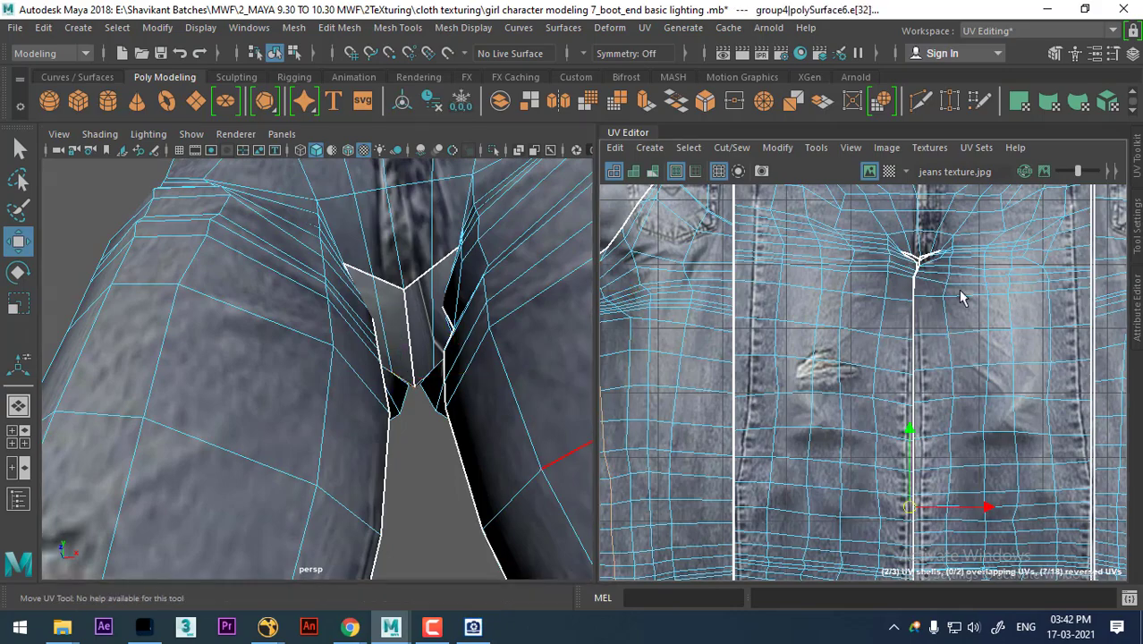
Step: Orbit around the crotch seam to inspect it from inside and front
mouse_move(438, 356)
alt+mouse_down()
mouse_move(293, 493)
mouse_move(376, 394)
mouse_move(384, 357)
mouse_move(451, 359)
mouse_move(396, 337)
mouse_move(467, 404)
mouse_move(467, 436)
mouse_move(477, 429)
mouse_move(438, 283)
mouse_move(441, 401)
mouse_move(434, 354)
mouse_move(408, 426)
mouse_move(416, 471)
alt+mouse_up()
mouse_move(416, 470)
alt+middle_down()
mouse_move(459, 421)
mouse_move(357, 415)
mouse_move(358, 444)
alt+middle_up()
scroll(407, 422, down, 4)
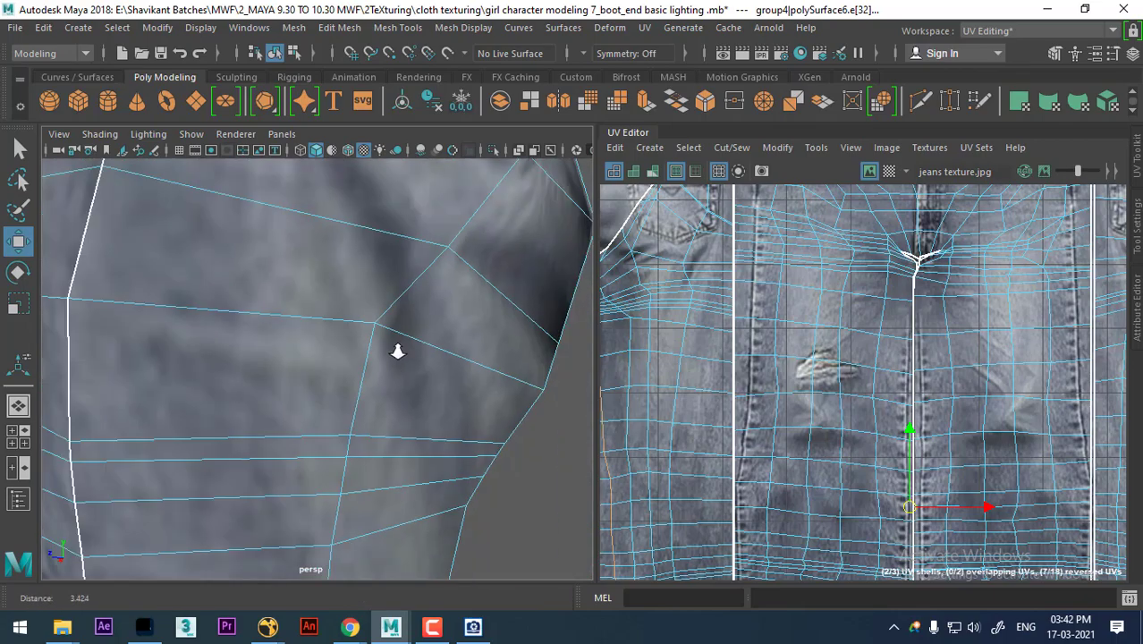
scroll(396, 346, down, 4)
scroll(326, 439, down, 3)
scroll(328, 325, down, 2)
alt+drag(330, 327, 423, 272)
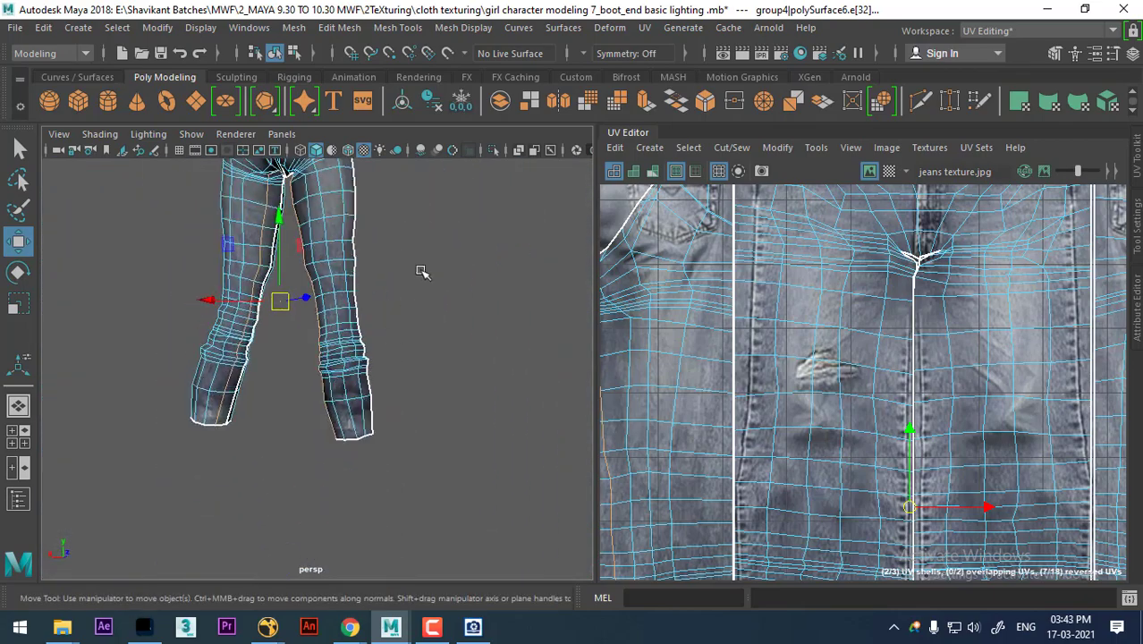
scroll(394, 312, up, 5)
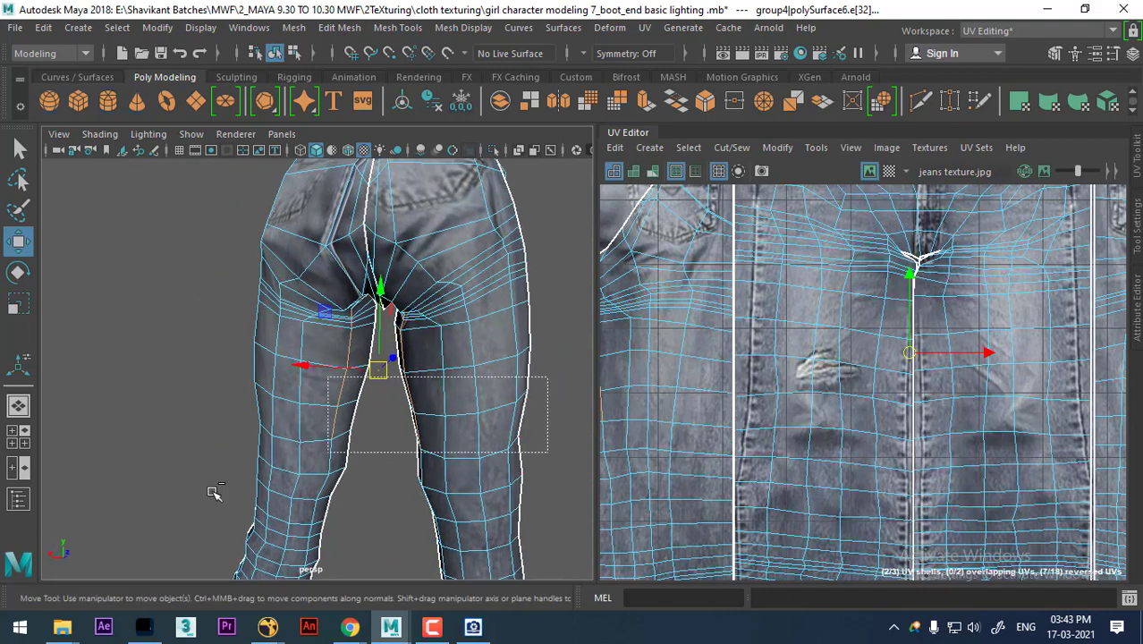
alt+drag(420, 345, 439, 326)
scroll(386, 434, up, 3)
alt+drag(385, 434, 411, 440)
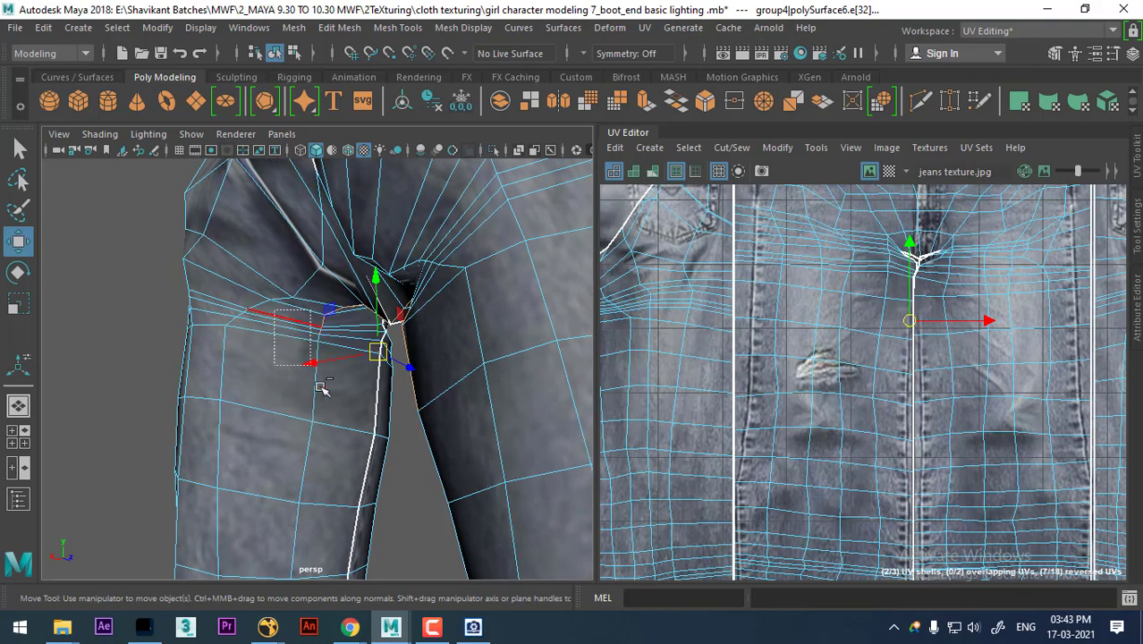
mouse_move(317, 409)
alt+mouse_down()
mouse_move(454, 403)
mouse_move(486, 365)
mouse_move(407, 364)
mouse_move(382, 329)
alt+mouse_up()
Step: Zoom in and out on the seam, then bring up the selection mode marking menu
scroll(847, 343, up, 2)
scroll(757, 361, up, 2)
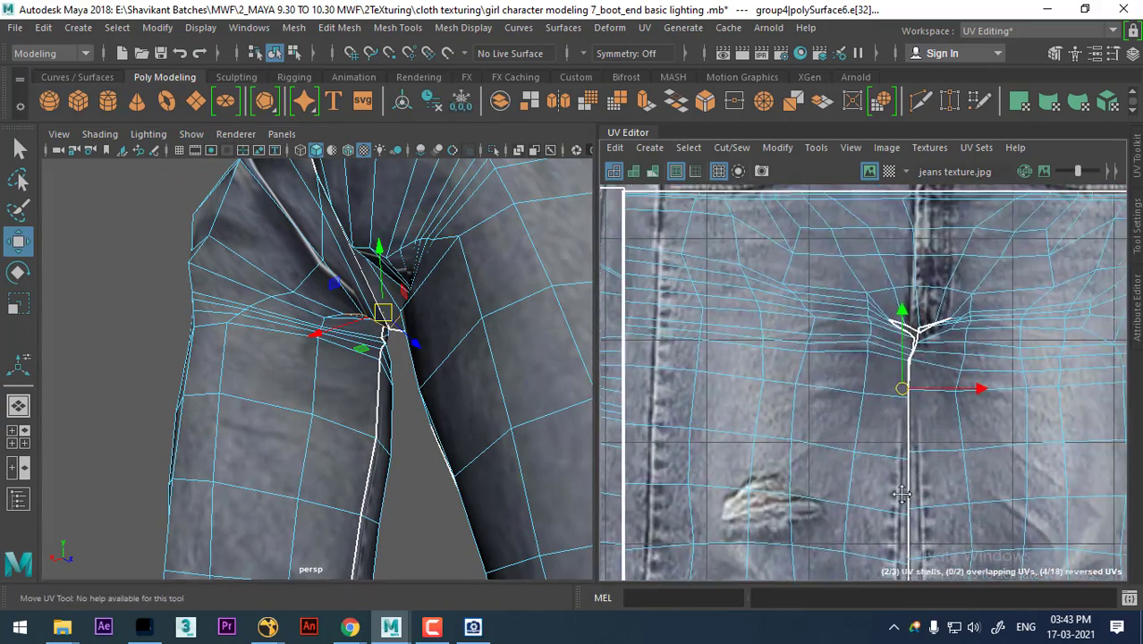
scroll(1060, 436, up, 2)
scroll(848, 514, up, 2)
scroll(946, 471, down, 3)
scroll(827, 377, down, 2)
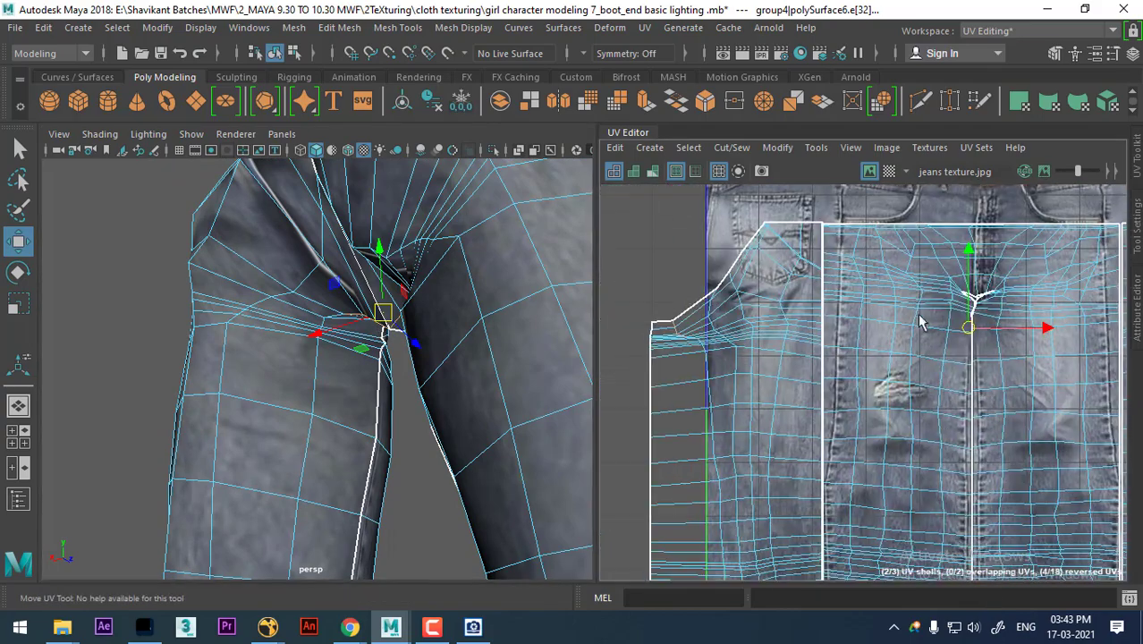
scroll(740, 367, up, 1)
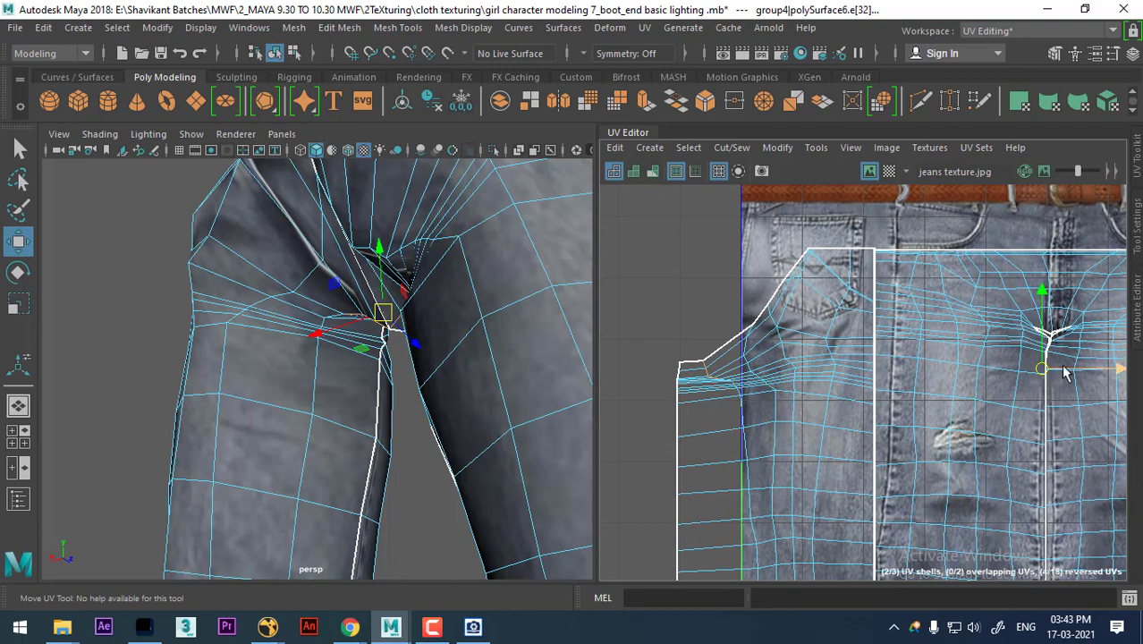
scroll(454, 378, down, 2)
scroll(472, 454, up, 2)
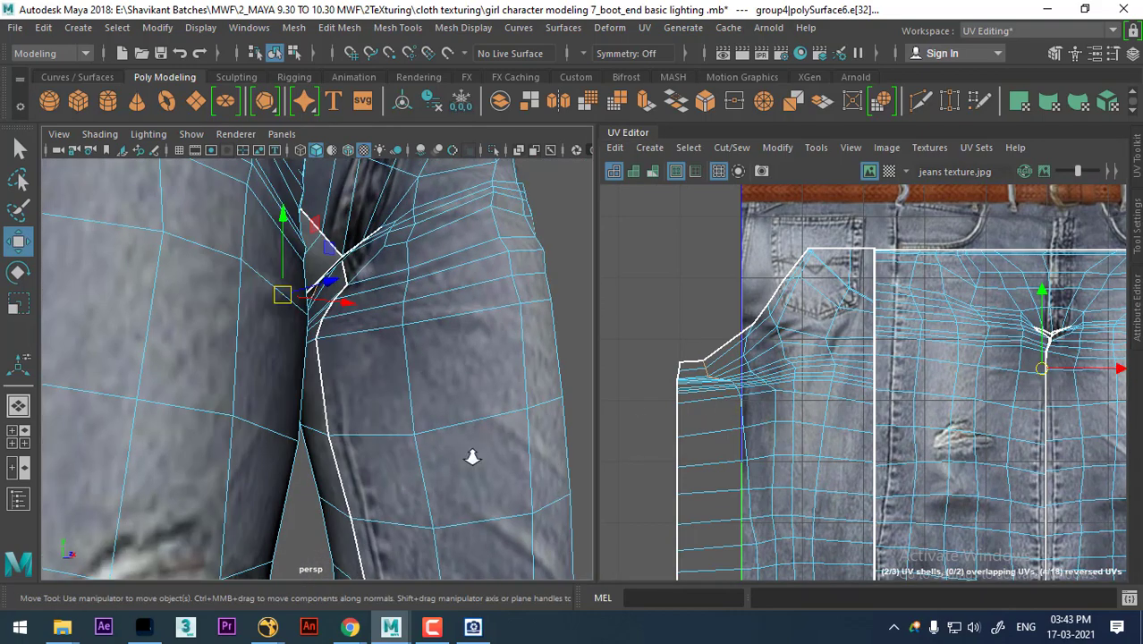
scroll(383, 429, down, 4)
scroll(300, 296, down, 2)
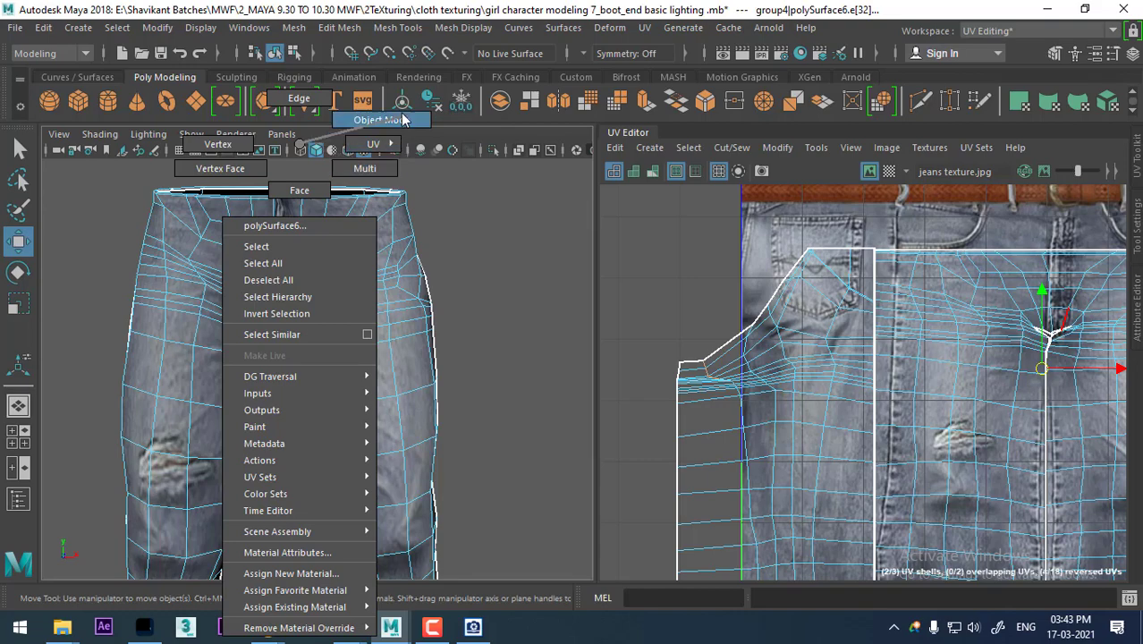
mouse_move(401, 156)
right_down()
mouse_move(364, 168)
mouse_move(449, 120)
right_up()
click(371, 260)
Step: Return to Object Mode, select the pants to show their UVs, and view them from the front
click(517, 365)
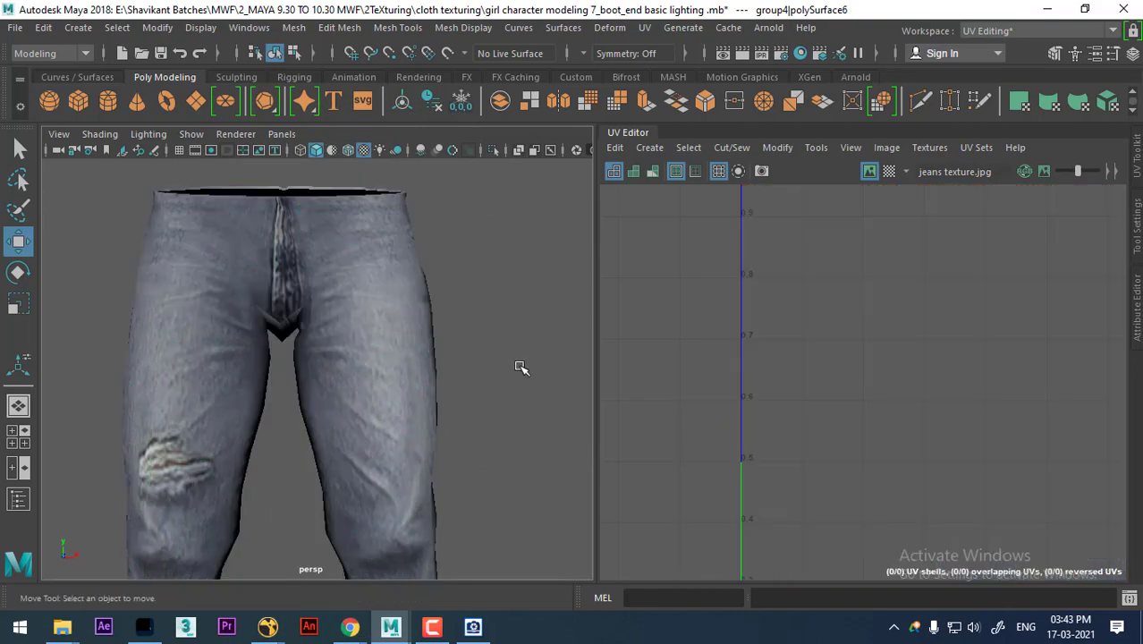
scroll(462, 378, down, 3)
mouse_move(461, 464)
alt+mouse_down()
mouse_move(434, 462)
mouse_move(449, 316)
mouse_move(496, 418)
mouse_move(530, 452)
mouse_move(439, 474)
mouse_move(429, 429)
mouse_move(493, 388)
mouse_move(408, 391)
mouse_move(428, 450)
mouse_move(371, 375)
mouse_move(505, 408)
mouse_move(380, 424)
mouse_move(553, 417)
alt+mouse_up()
click(376, 482)
click(490, 467)
click(421, 461)
click(472, 409)
click(328, 284)
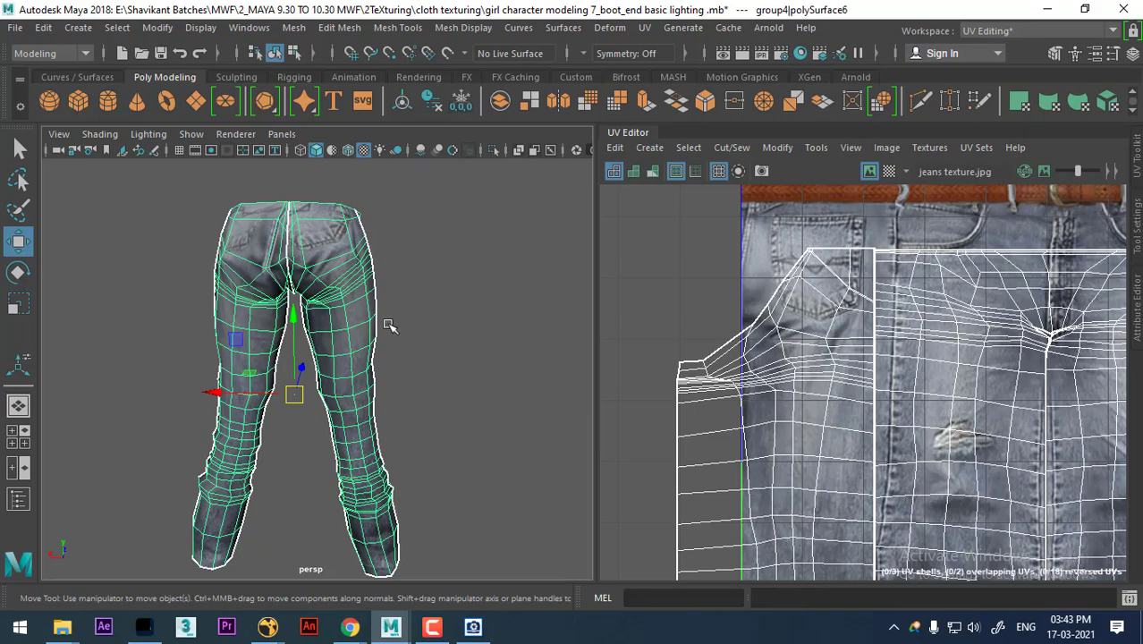
alt+drag(478, 375, 112, 366)
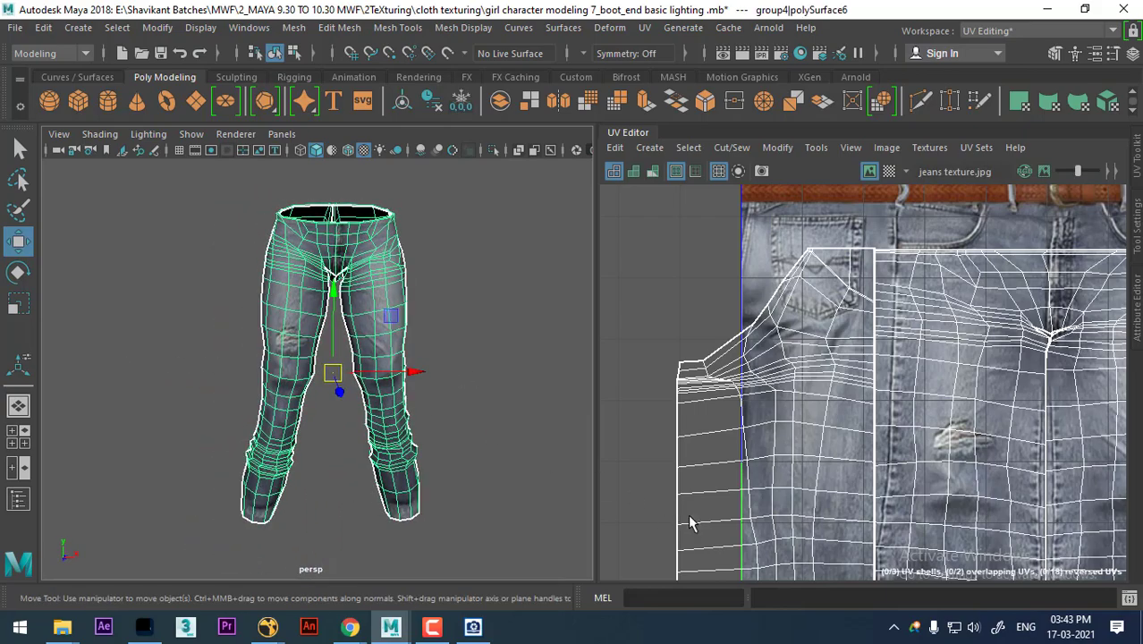
Step: Select the whole jeans UV shell in the UV Editor
scroll(690, 523, down, 3)
scroll(884, 389, up, 2)
scroll(887, 394, up, 2)
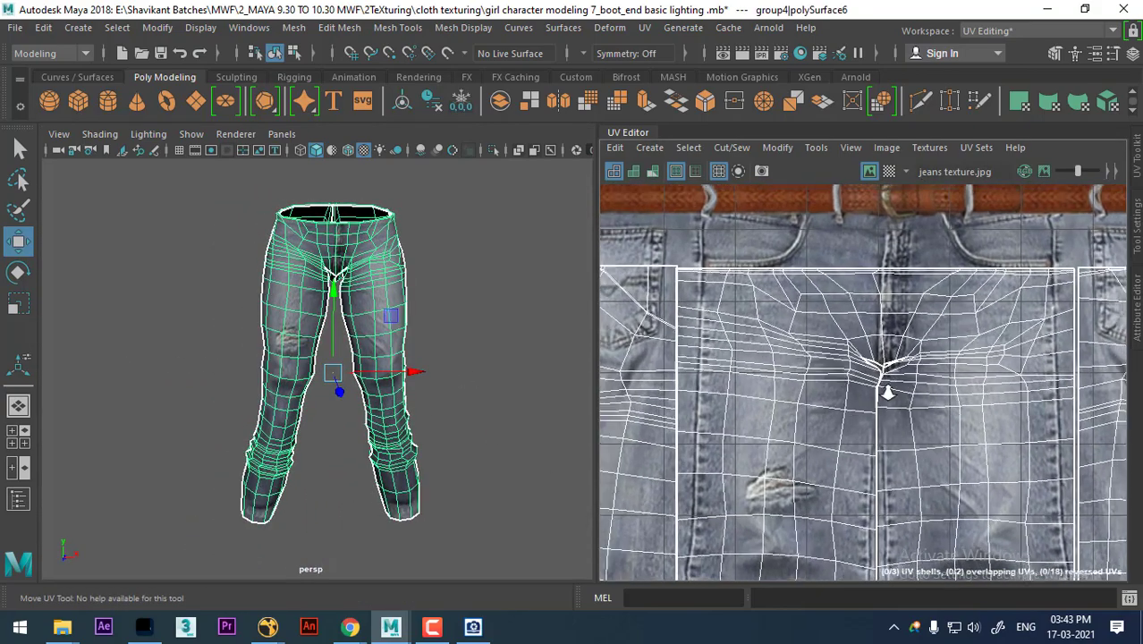
scroll(887, 394, up, 1)
scroll(905, 433, down, 2)
scroll(885, 416, down, 1)
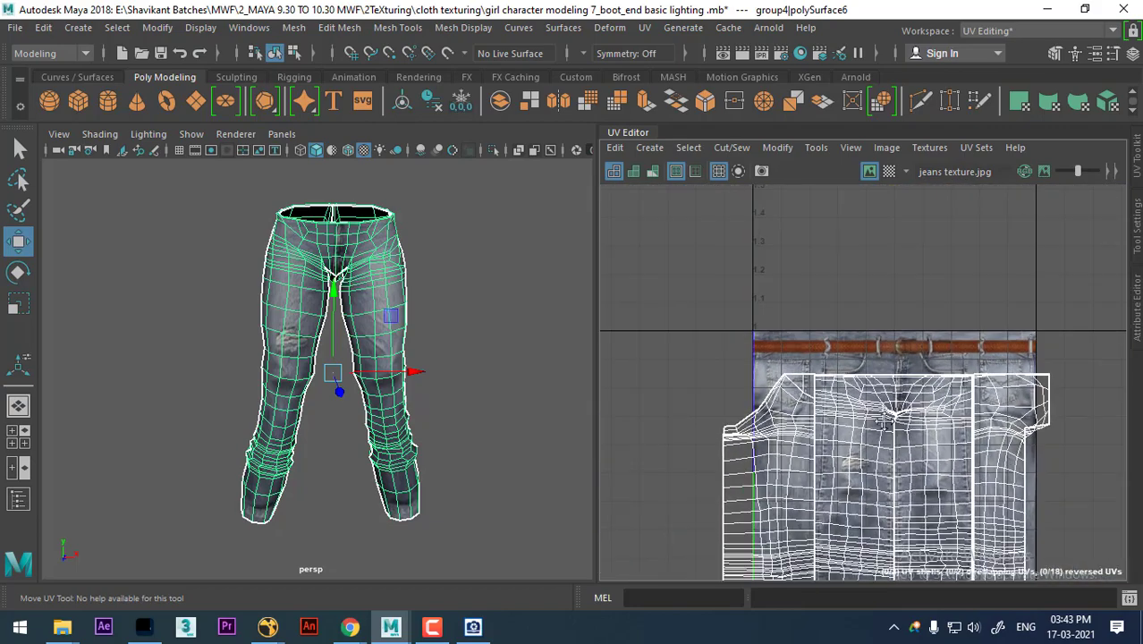
scroll(872, 403, down, 1)
key(ctrl+F12)
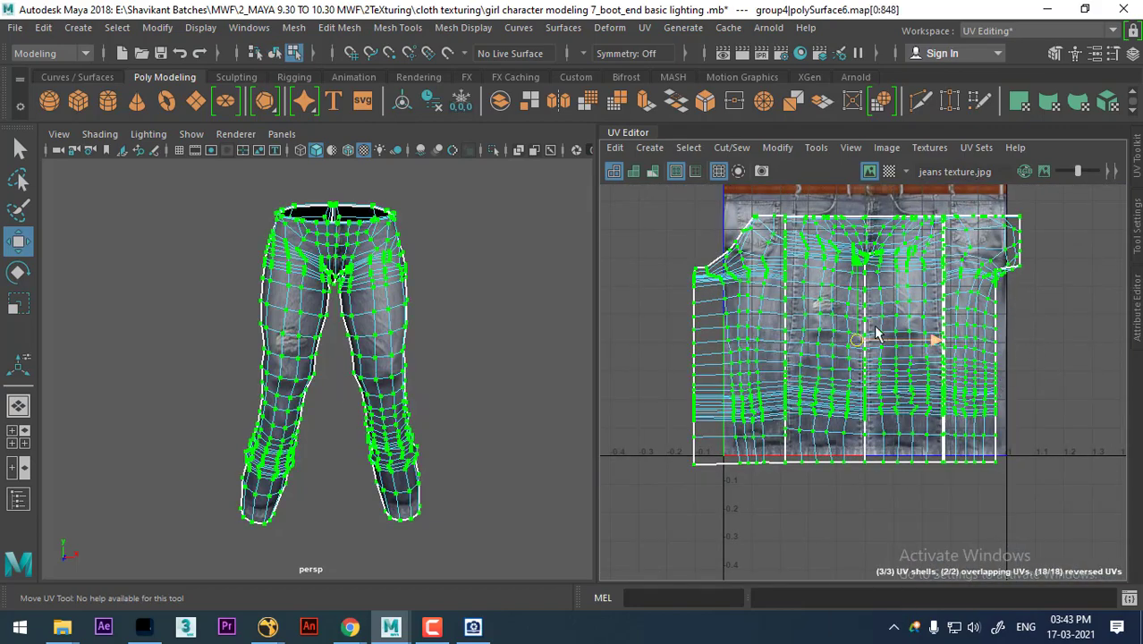
scroll(875, 334, up, 2)
scroll(884, 393, up, 1)
Step: Stretch the jeans UV shell vertically with the Scale tool
key(r)
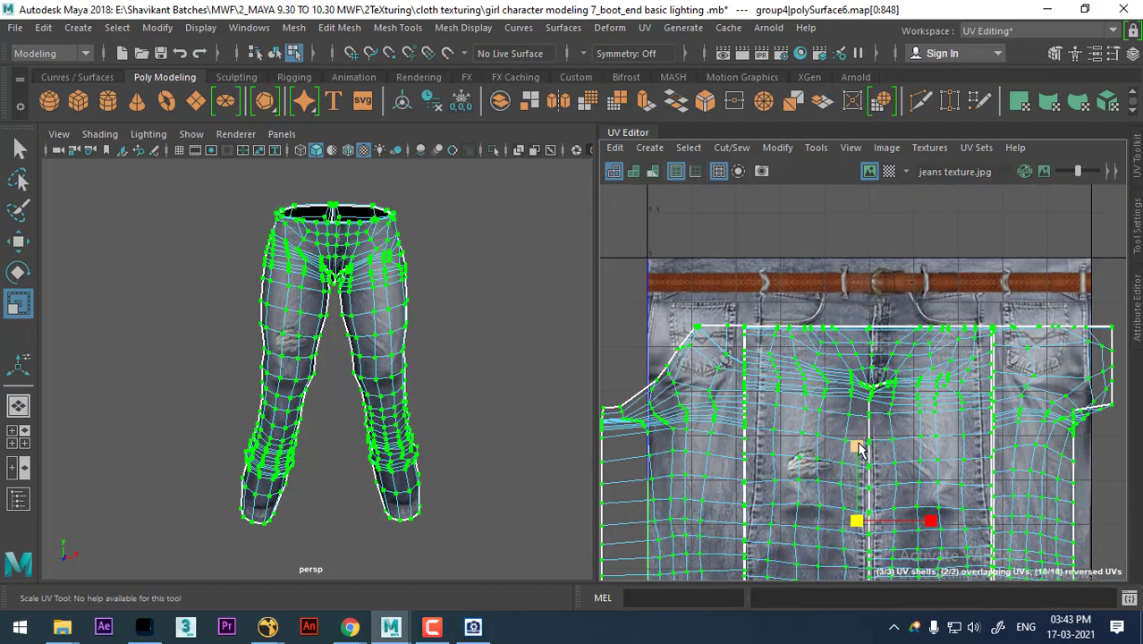
scroll(863, 442, down, 1)
scroll(859, 402, down, 1)
scroll(854, 349, down, 1)
scroll(434, 333, up, 3)
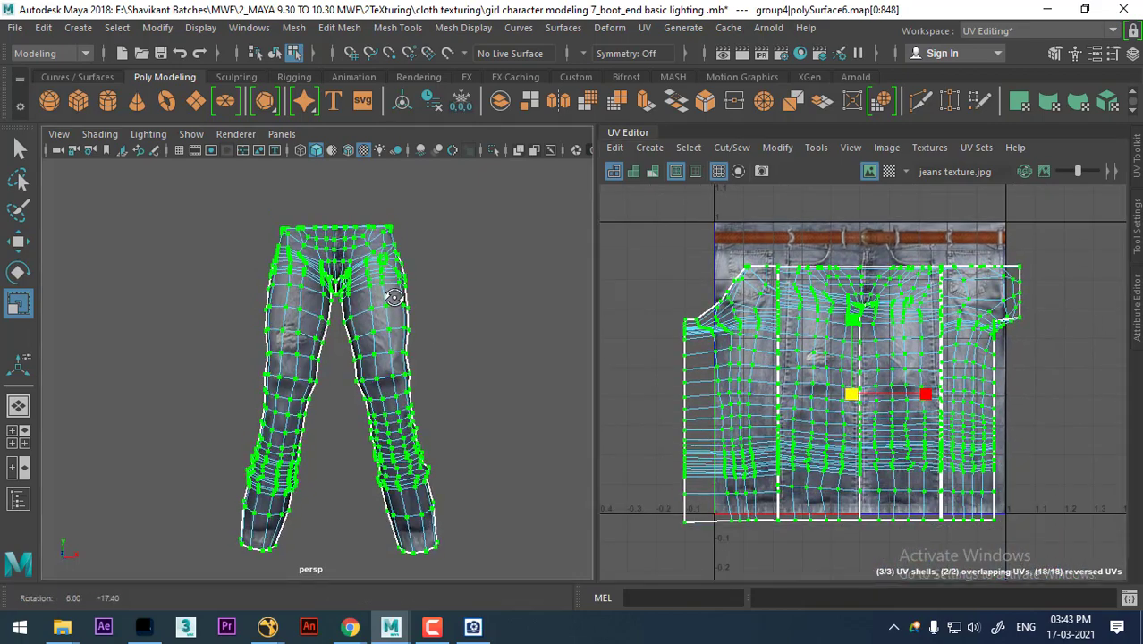
drag(856, 326, 855, 302)
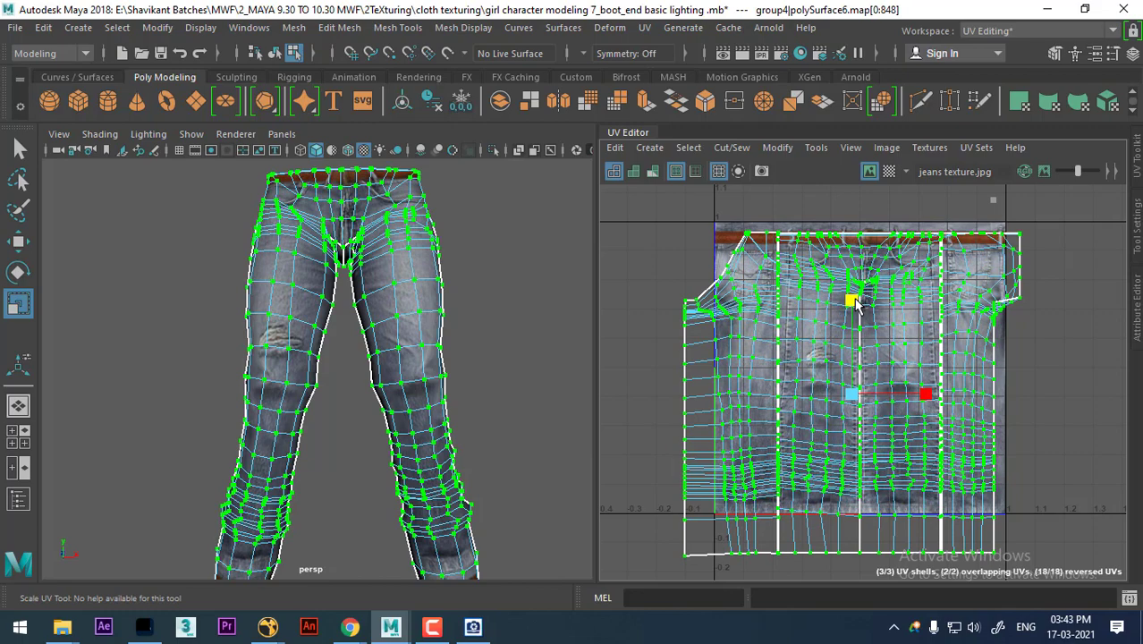
Step: Move the jeans UV shells slightly upward over the texture and check the waistband
key(w)
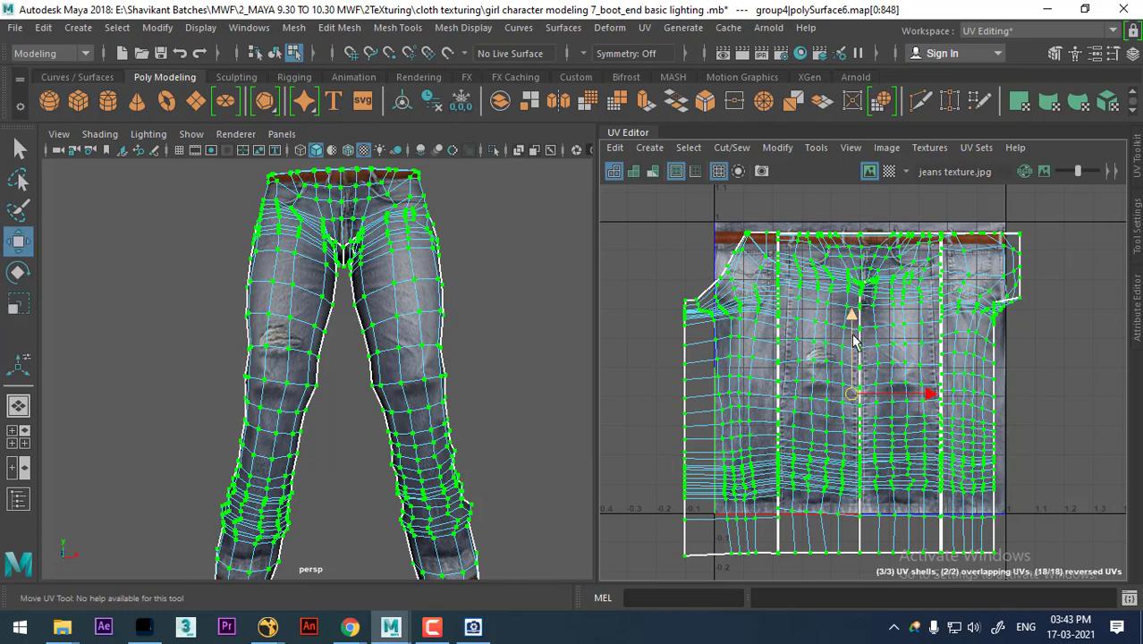
scroll(383, 323, up, 2)
scroll(383, 324, up, 2)
scroll(395, 358, up, 2)
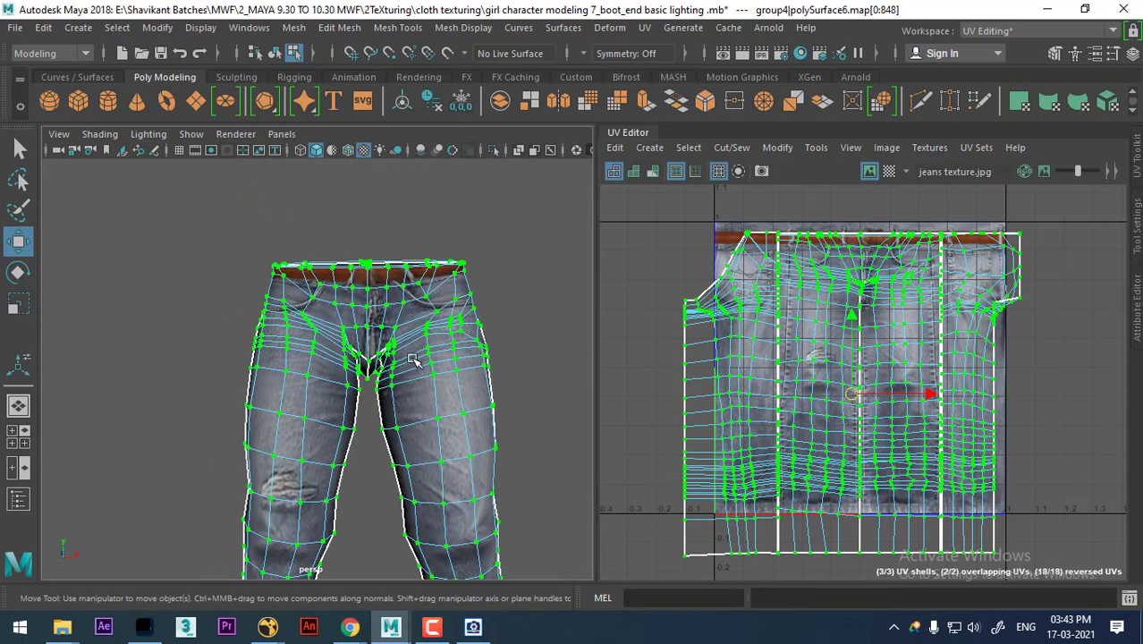
scroll(445, 414, up, 2)
scroll(444, 414, down, 2)
scroll(445, 414, down, 2)
scroll(865, 374, up, 1)
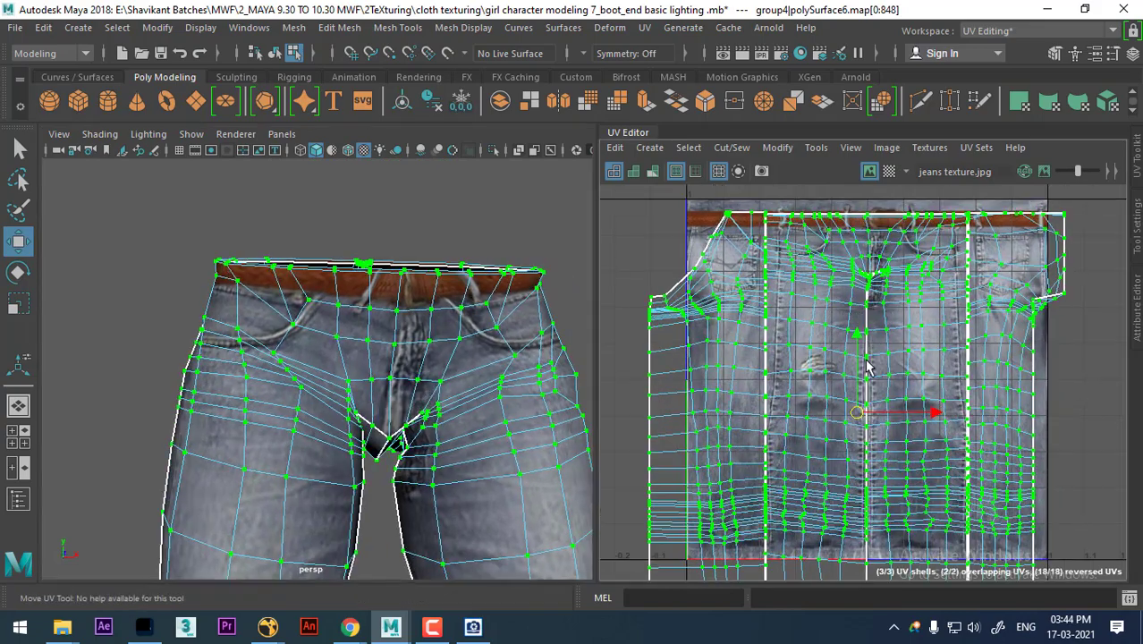
scroll(865, 374, up, 2)
drag(865, 374, 865, 362)
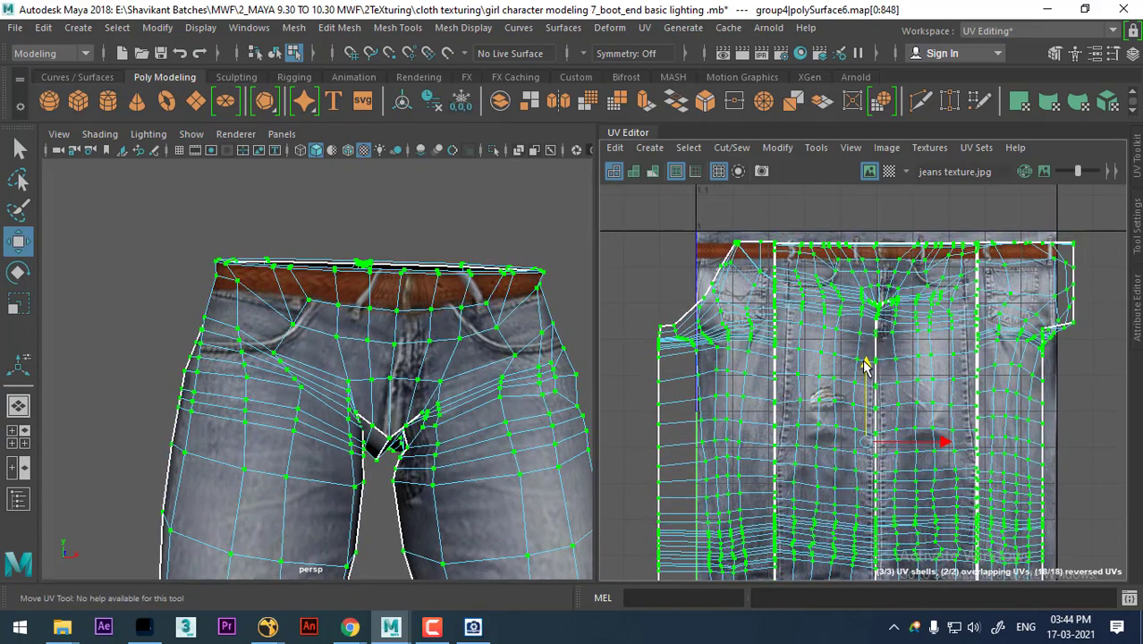
mouse_move(268, 376)
alt+mouse_down()
mouse_move(400, 365)
mouse_move(385, 169)
alt+mouse_up()
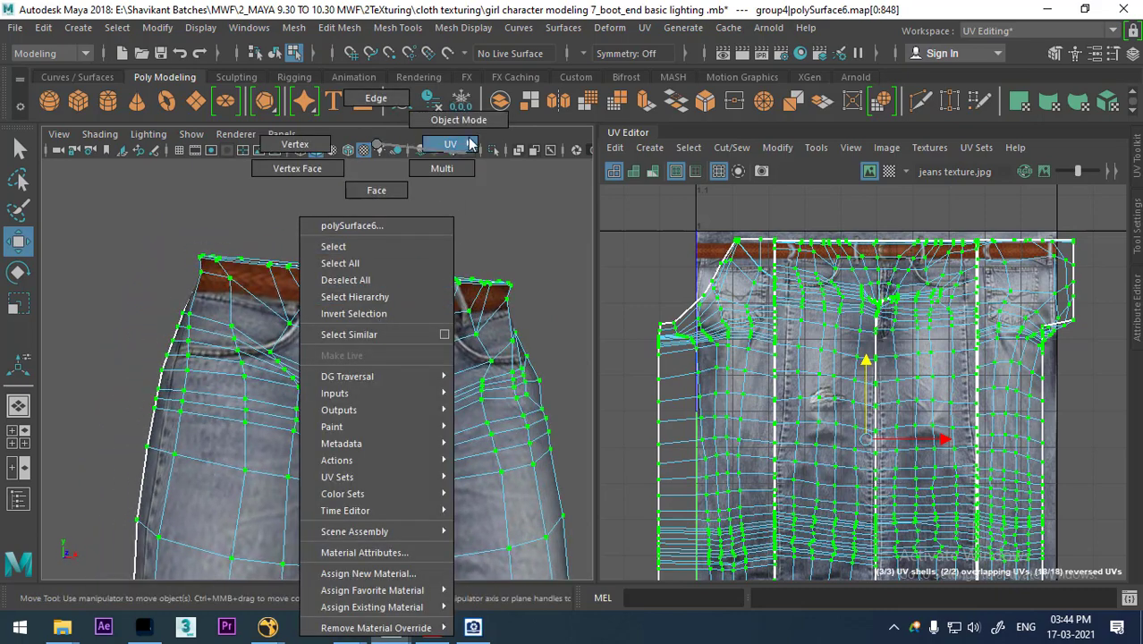
right_drag(375, 157, 457, 120)
Step: Switch the pants to Object Mode, select them and enter UV editing
click(490, 250)
mouse_move(490, 251)
alt+mouse_down()
mouse_move(470, 309)
mouse_move(483, 381)
alt+mouse_up()
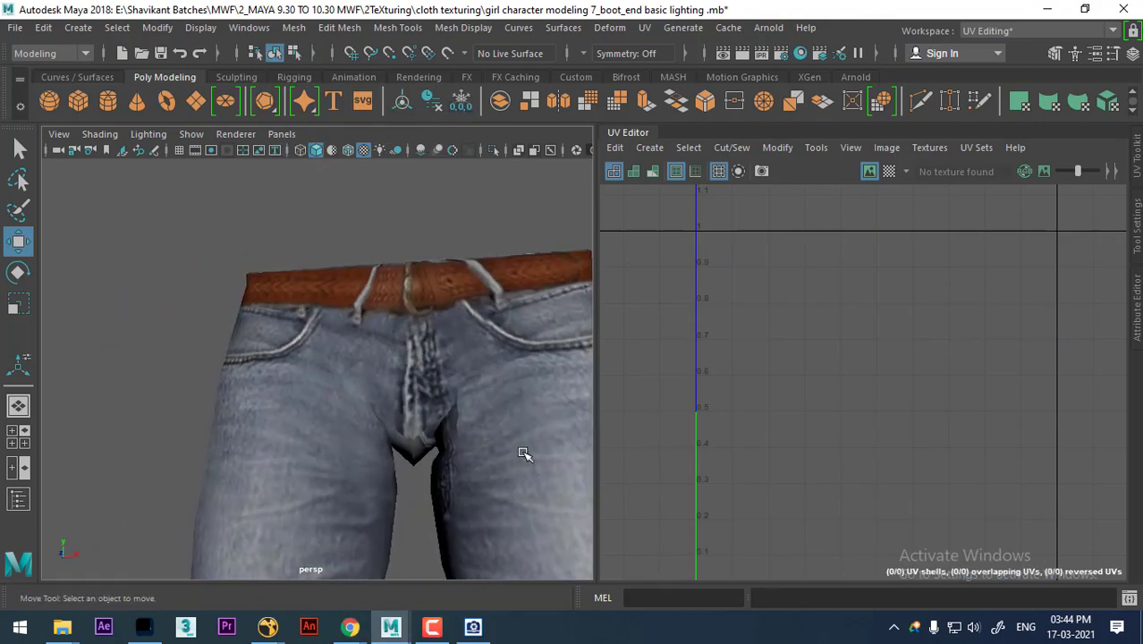
click(478, 326)
scroll(966, 375, up, 2)
scroll(966, 375, up, 2)
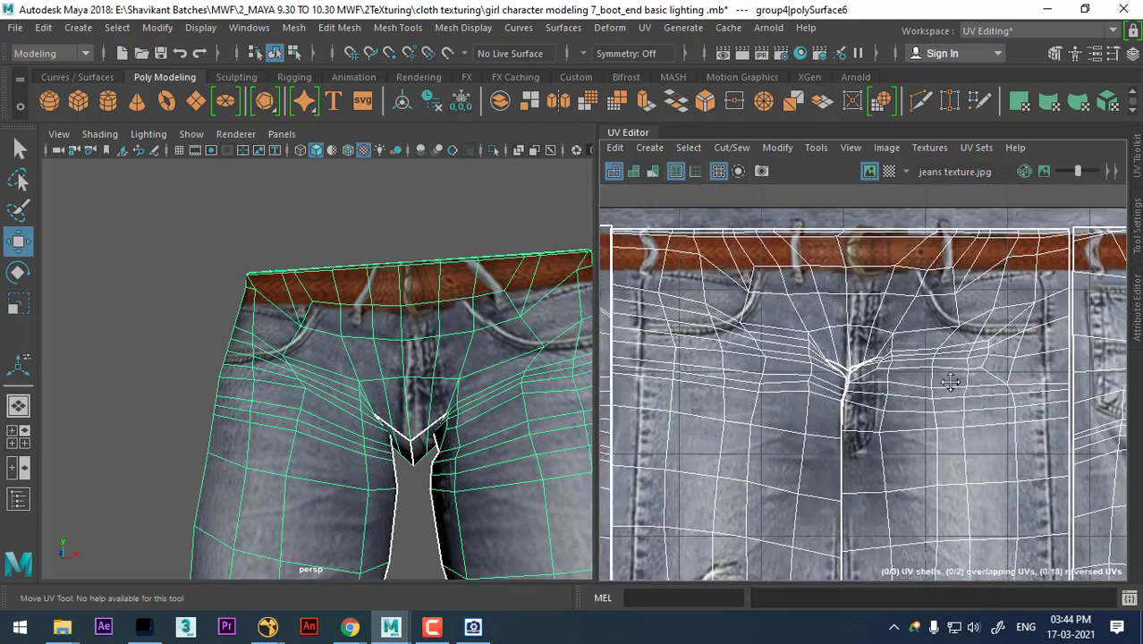
scroll(966, 376, up, 1)
right_drag(1011, 286, 917, 295)
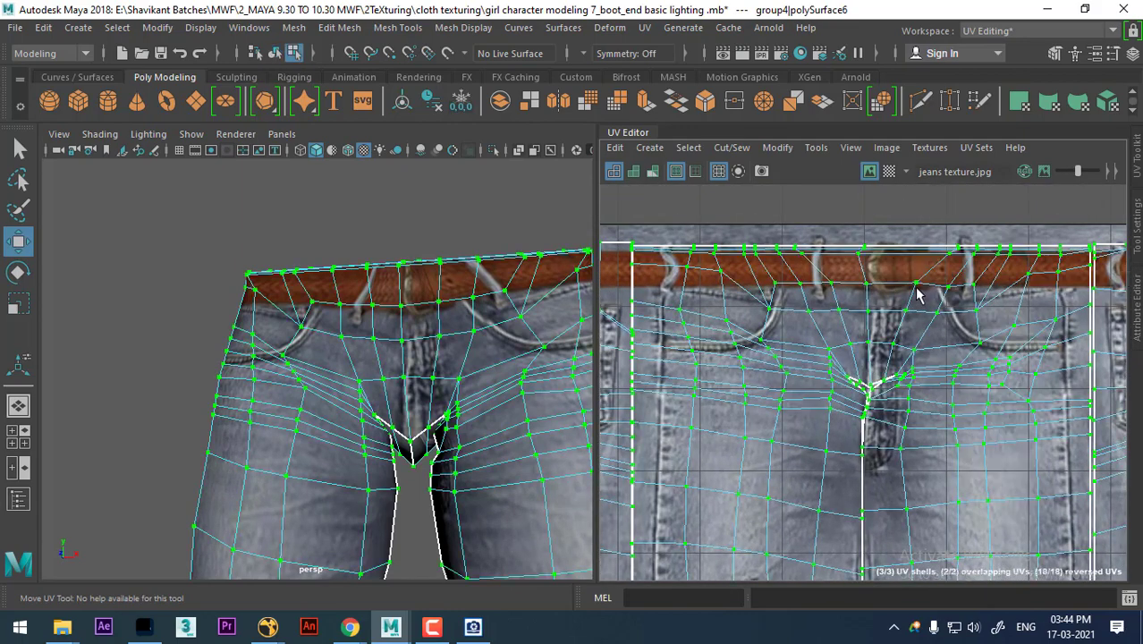
Step: Select the waistband-top UVs and straighten them with Unfold Along U
click(863, 299)
shift+right_click(912, 279)
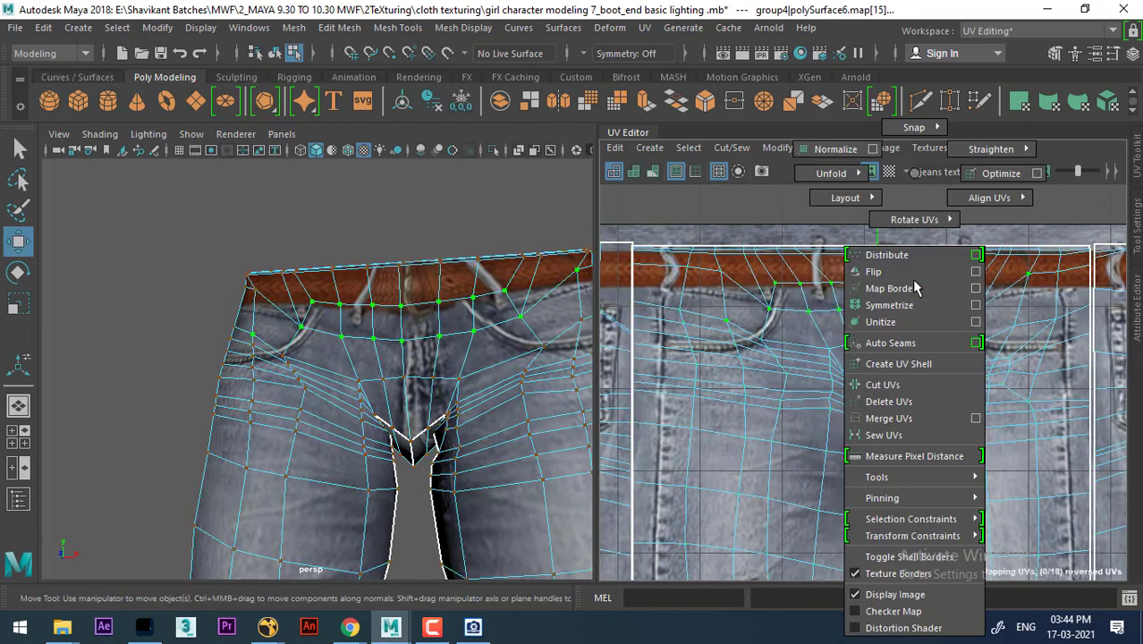
key(w)
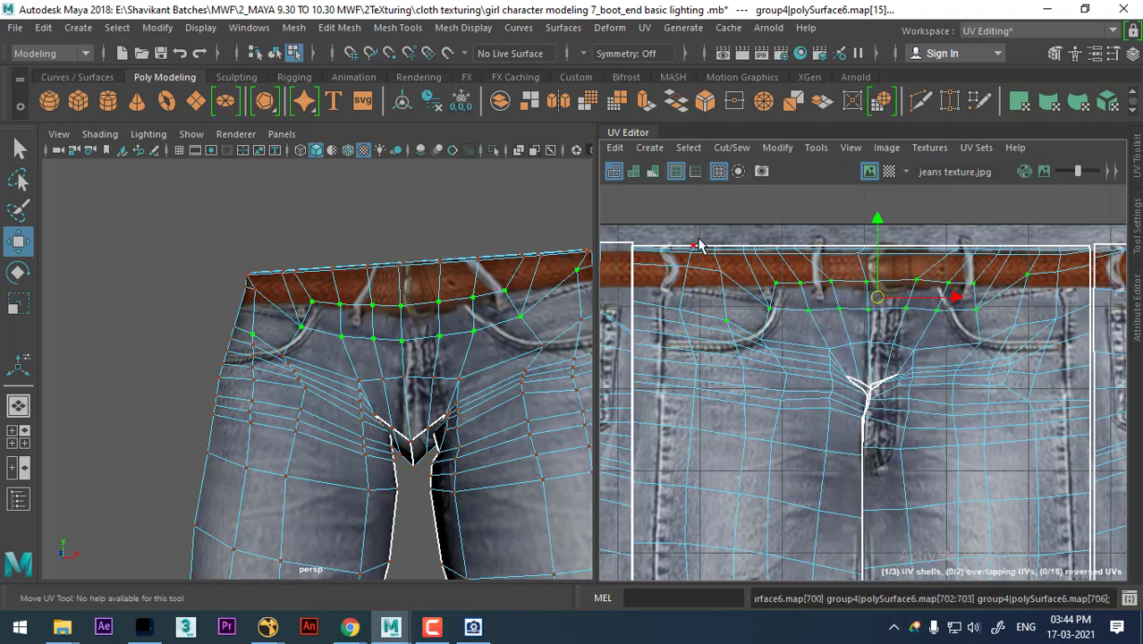
drag(694, 236, 978, 304)
drag(1048, 310, 1047, 311)
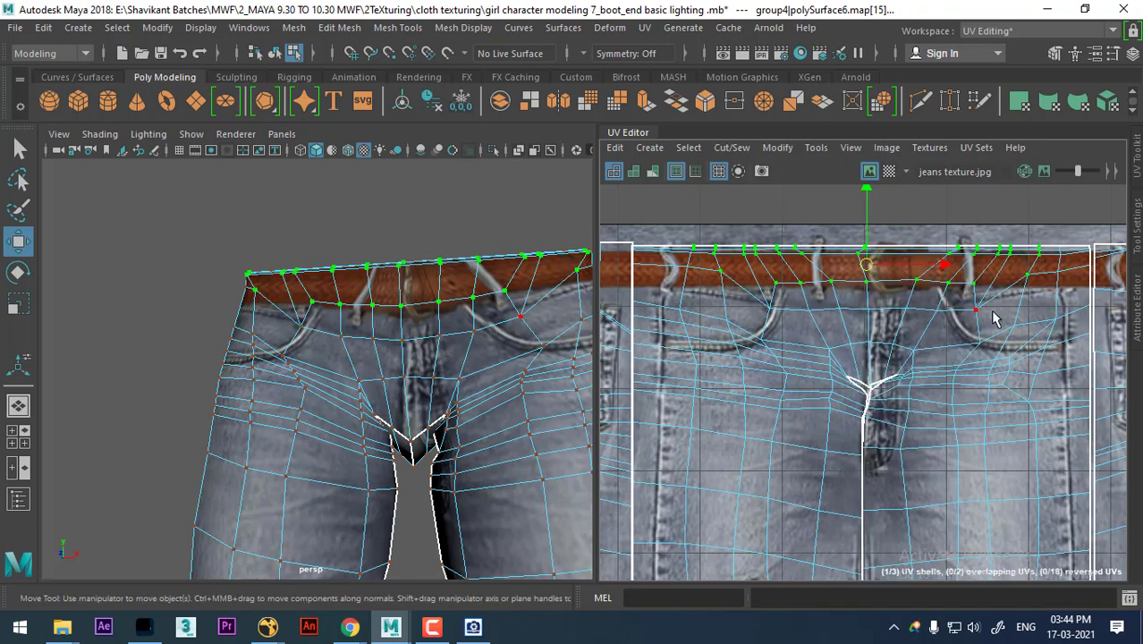
scroll(964, 326, up, 2)
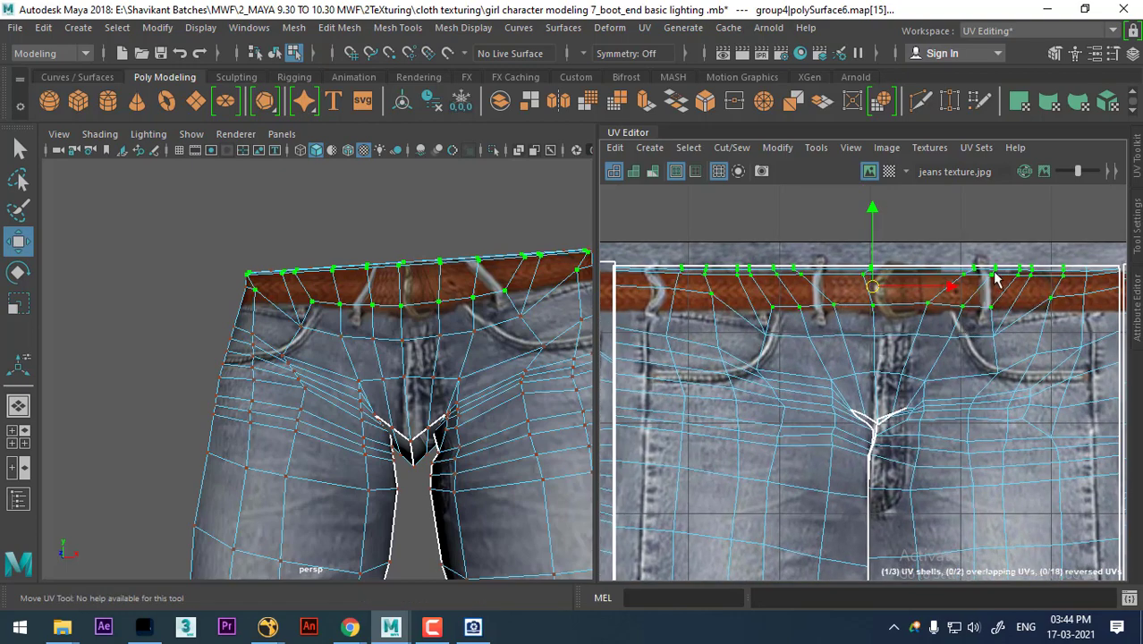
shift+right_drag(995, 280, 856, 186)
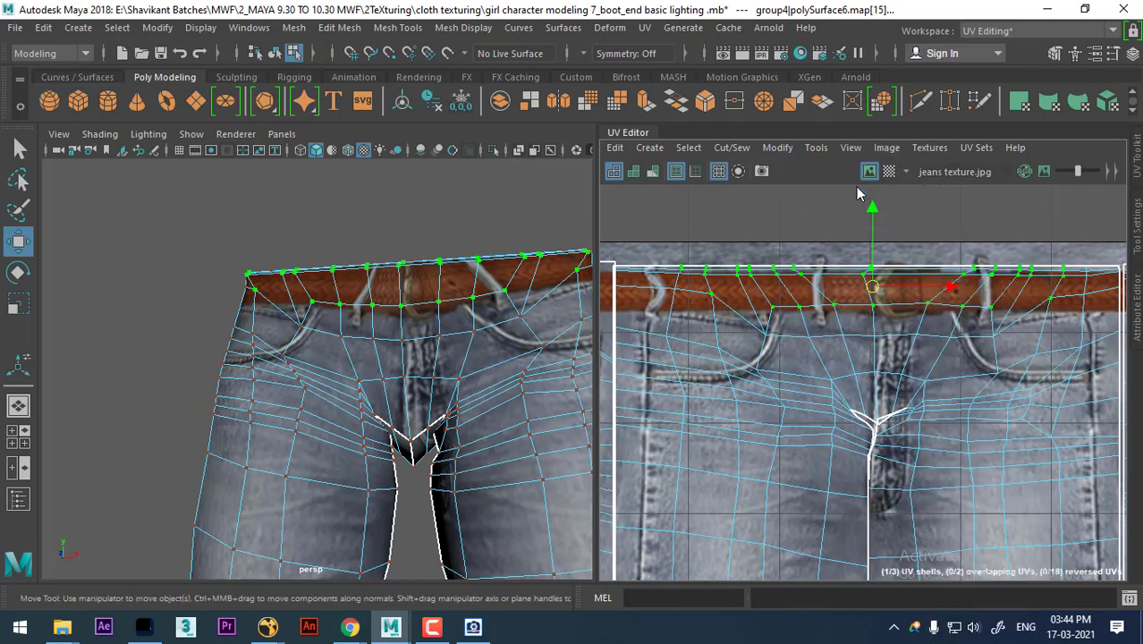
key(ctrl+z)
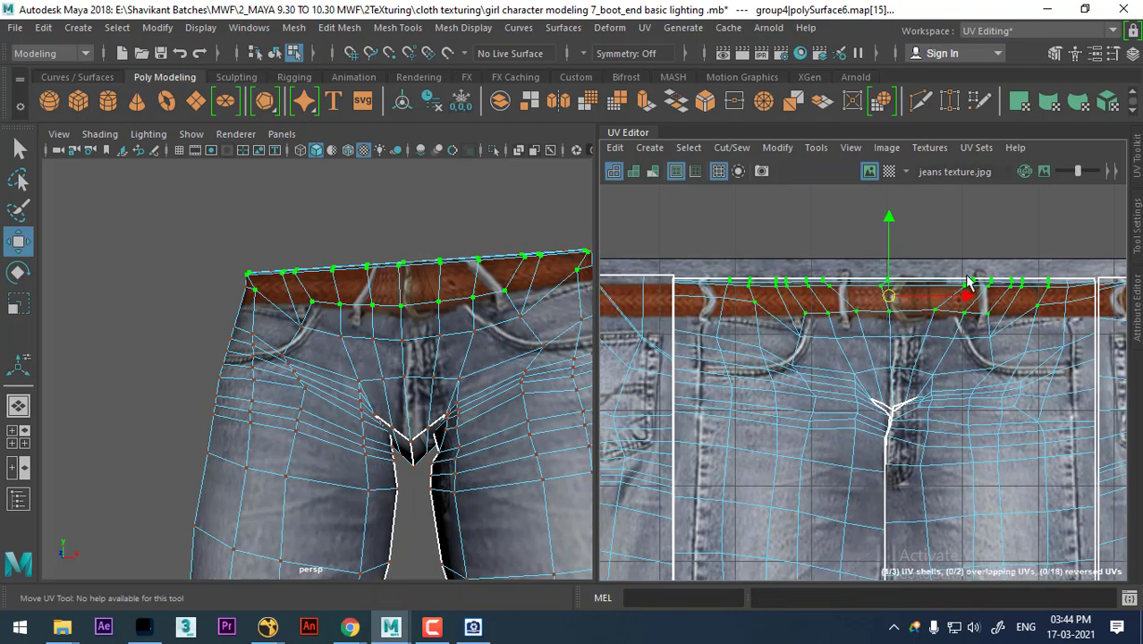
shift+right_drag(975, 173, 831, 208)
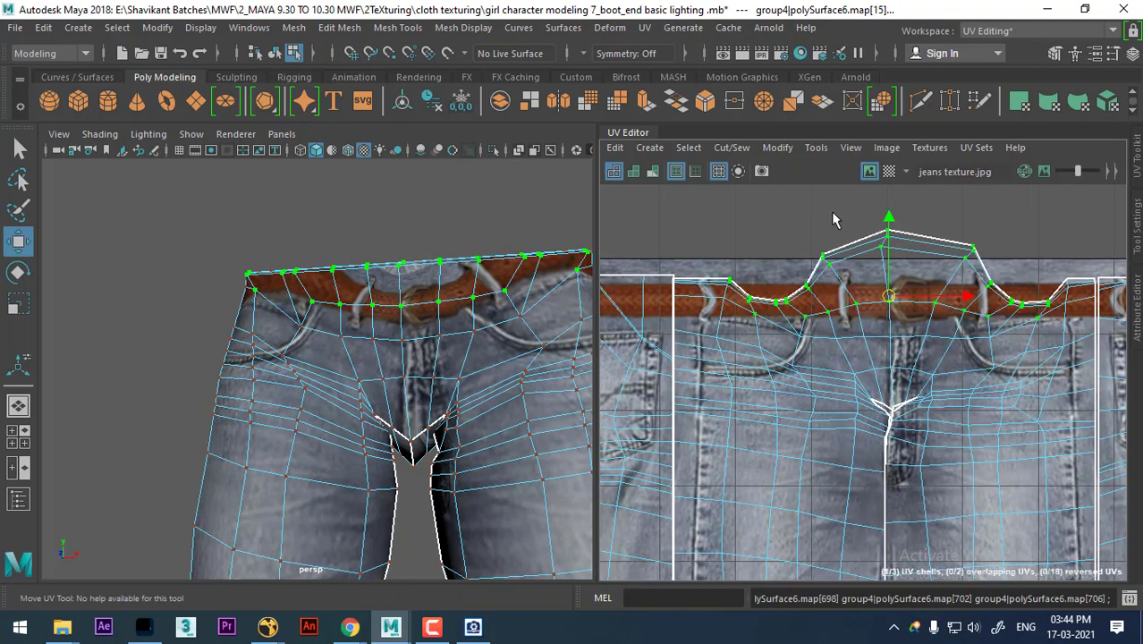
key(ctrl+z)
shift+right_drag(998, 239, 853, 147)
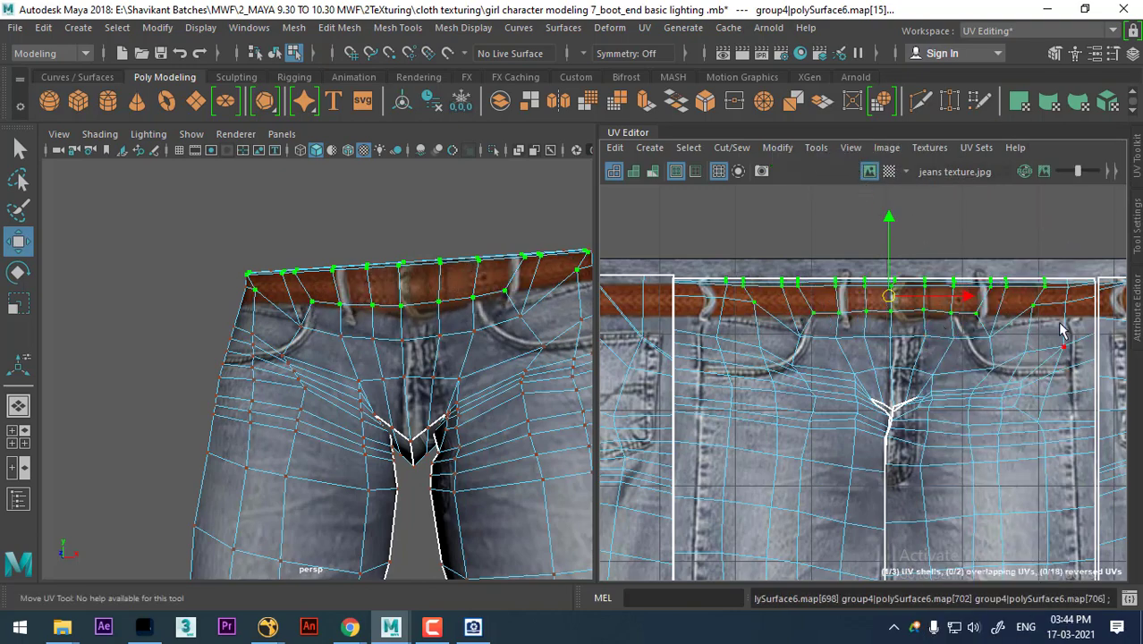
Step: Check the waistband's right side, return to Object Mode and deselect the pants
alt+drag(568, 357, 531, 376)
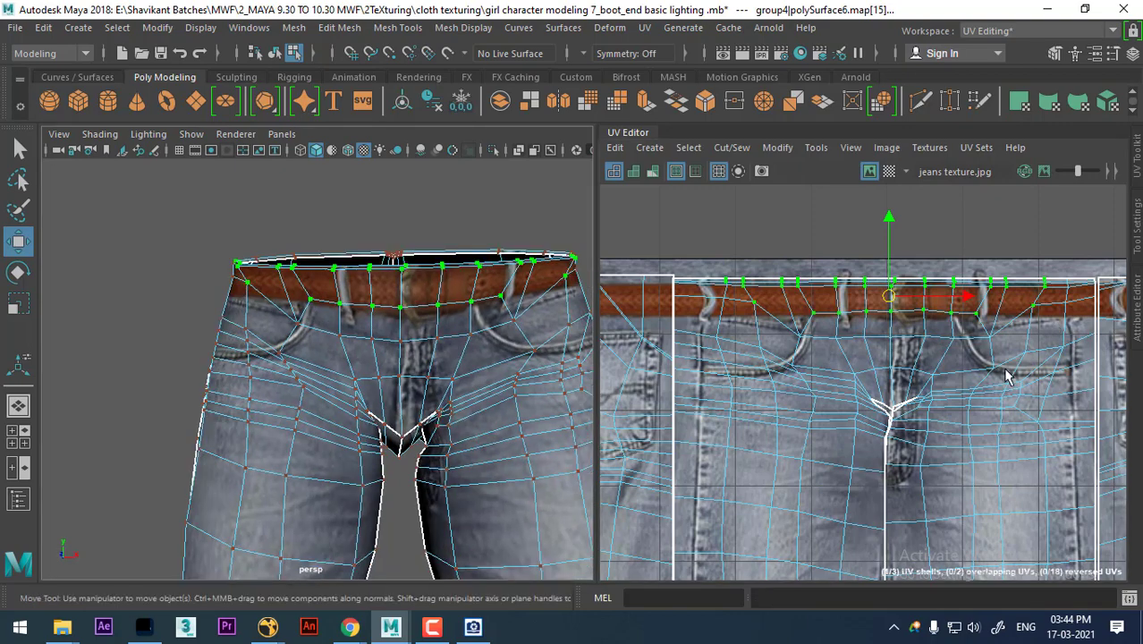
mouse_move(1050, 330)
alt+middle_down()
mouse_move(972, 322)
mouse_move(1038, 300)
alt+middle_up()
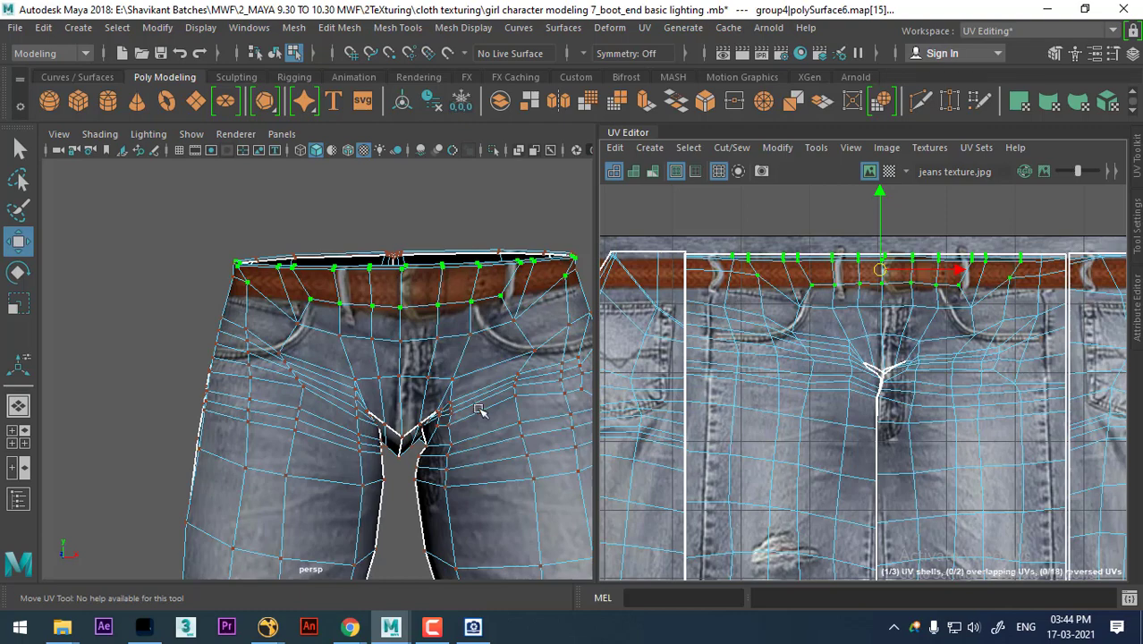
alt+drag(478, 408, 424, 409)
right_drag(384, 170, 449, 117)
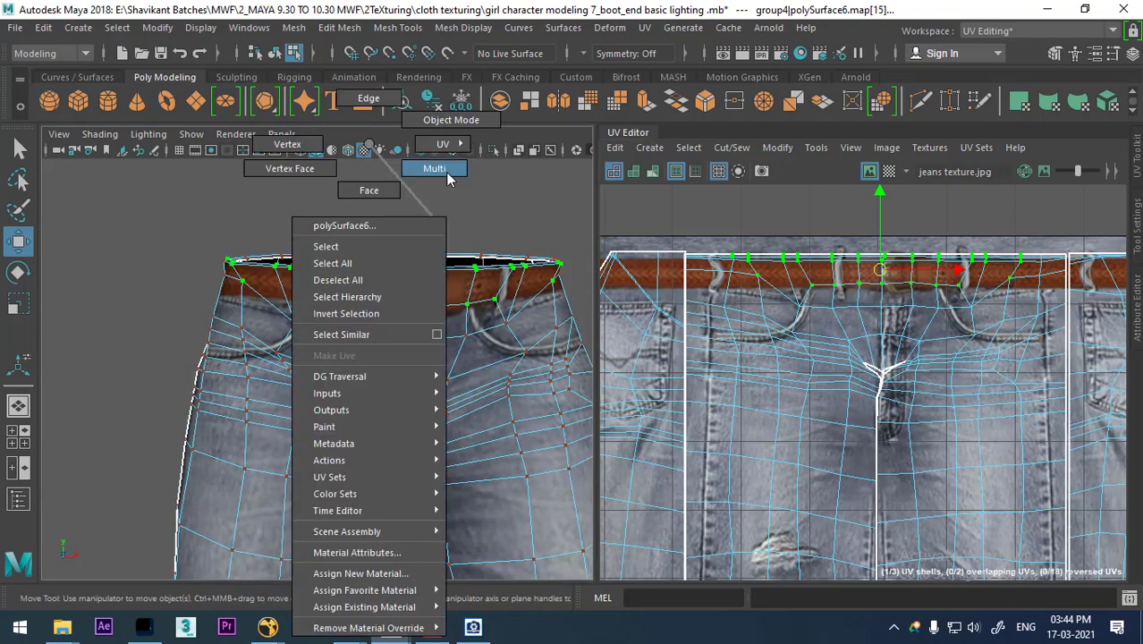
click(439, 225)
mouse_move(439, 338)
alt+mouse_down()
mouse_move(470, 412)
mouse_move(472, 383)
alt+mouse_up()
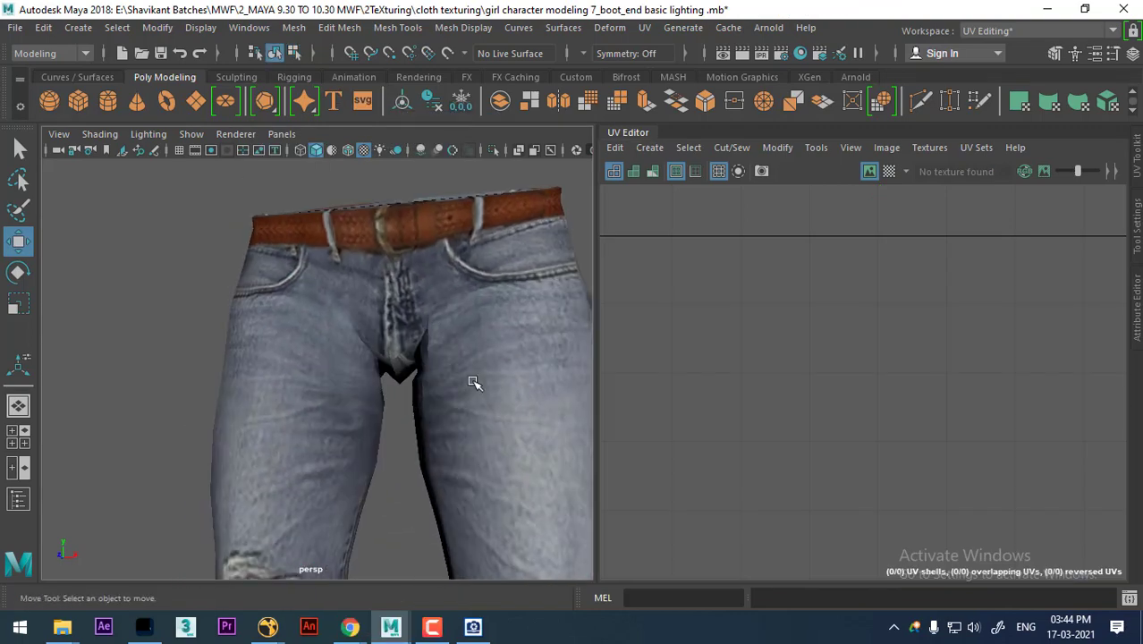
Step: Select the jeans and frame their UV shells in the UV Editor
click(401, 334)
alt+drag(401, 334, 447, 357)
key(f)
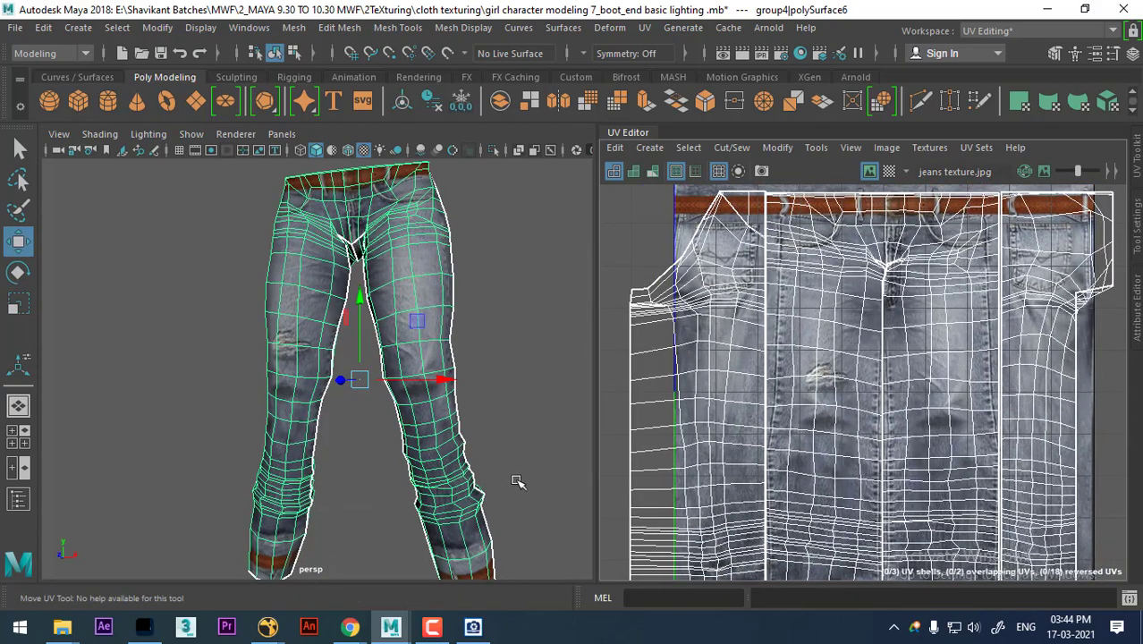
Step: Zoom and orbit around the jeans to inspect the belt band on the back waistband
scroll(841, 361, down, 1)
scroll(858, 371, down, 1)
scroll(863, 375, down, 1)
scroll(884, 430, down, 1)
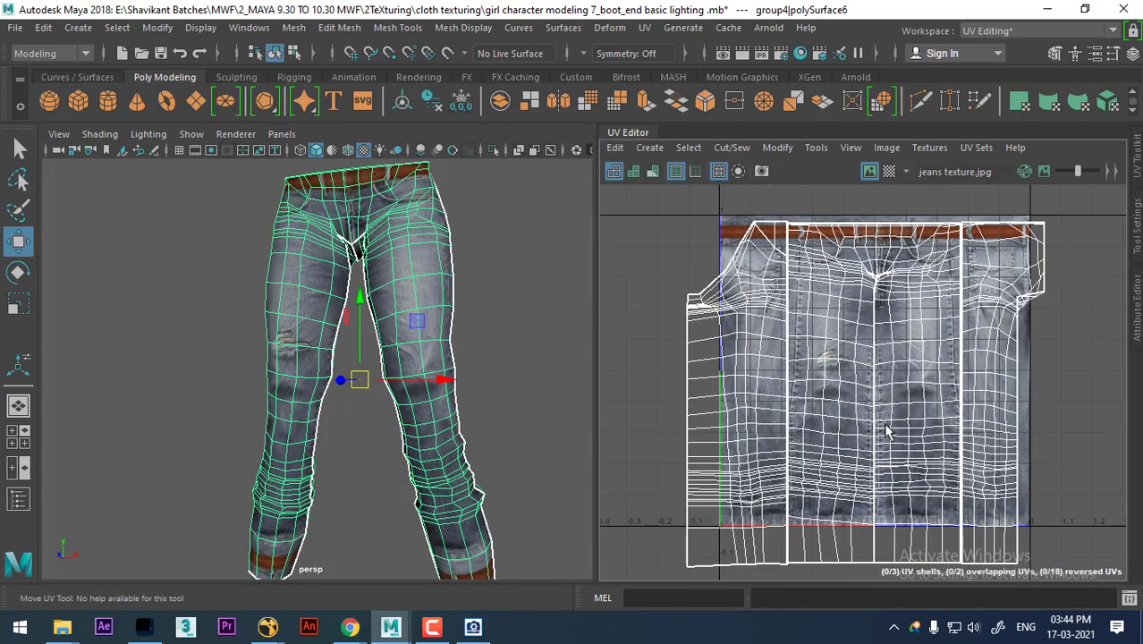
scroll(823, 394, up, 1)
alt+drag(465, 458, 470, 394)
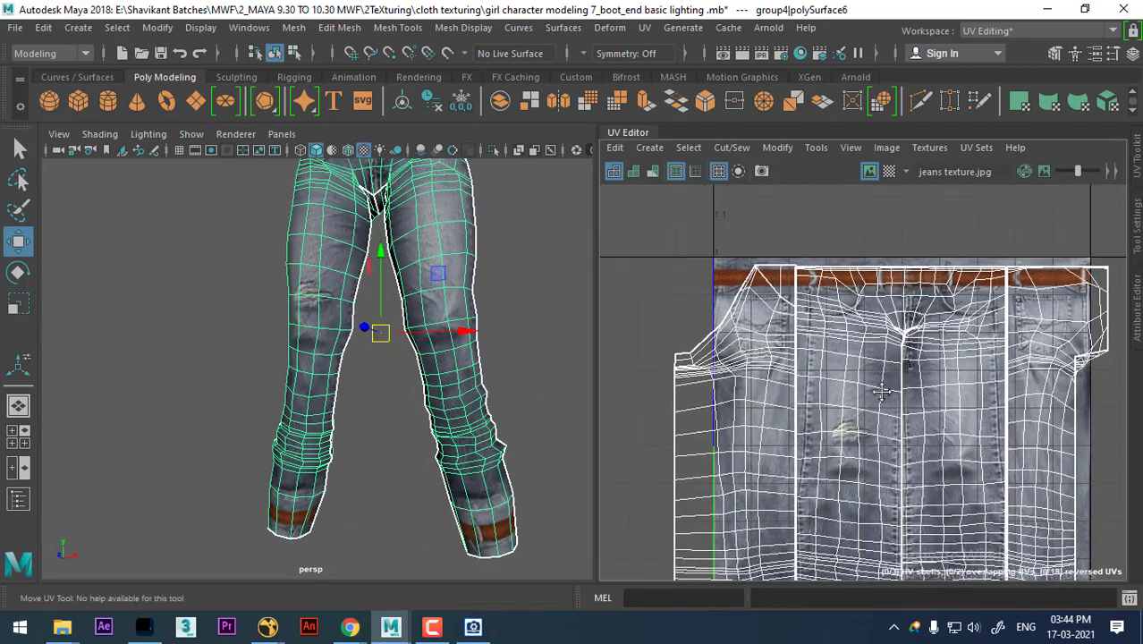
scroll(881, 392, up, 1)
scroll(894, 403, up, 1)
scroll(1014, 499, up, 1)
scroll(748, 383, up, 1)
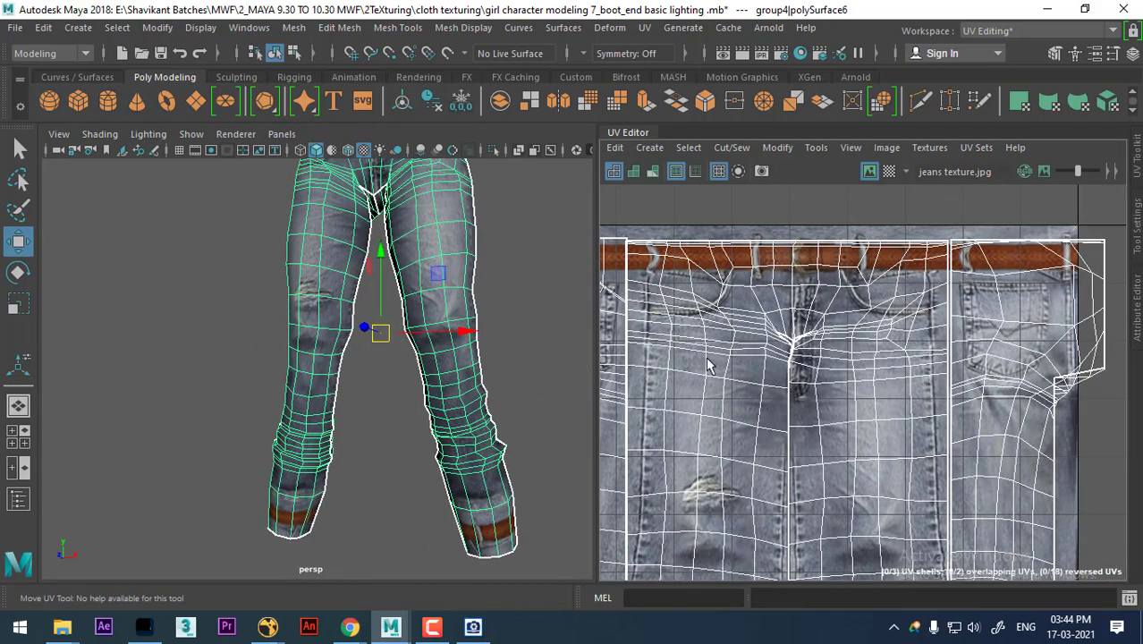
scroll(946, 355, up, 1)
scroll(894, 358, up, 1)
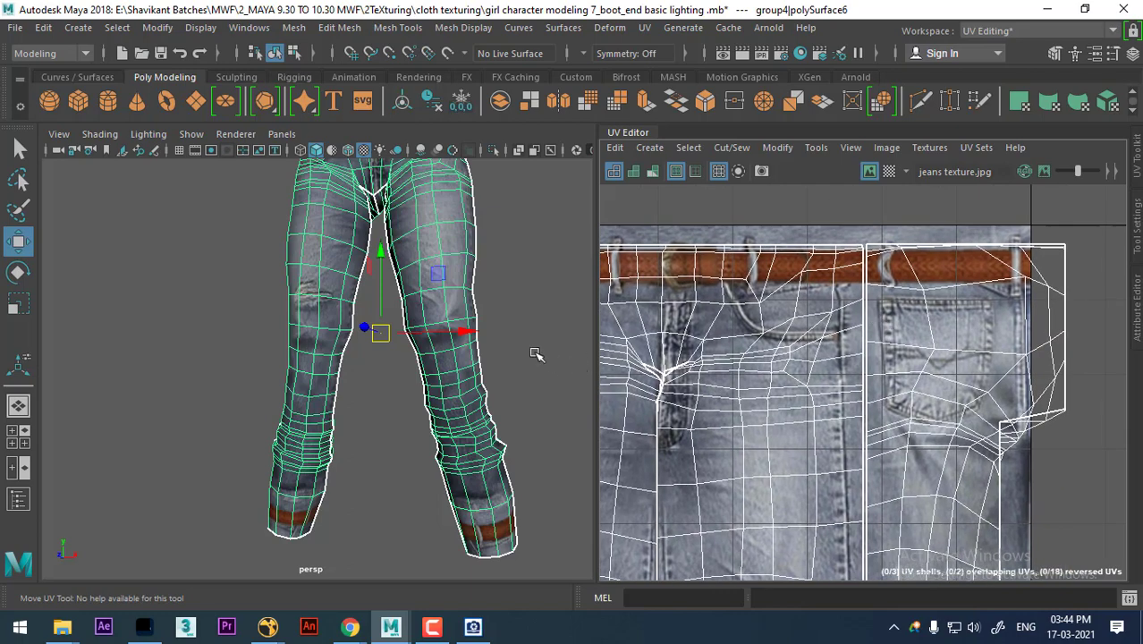
alt+drag(536, 352, 523, 350)
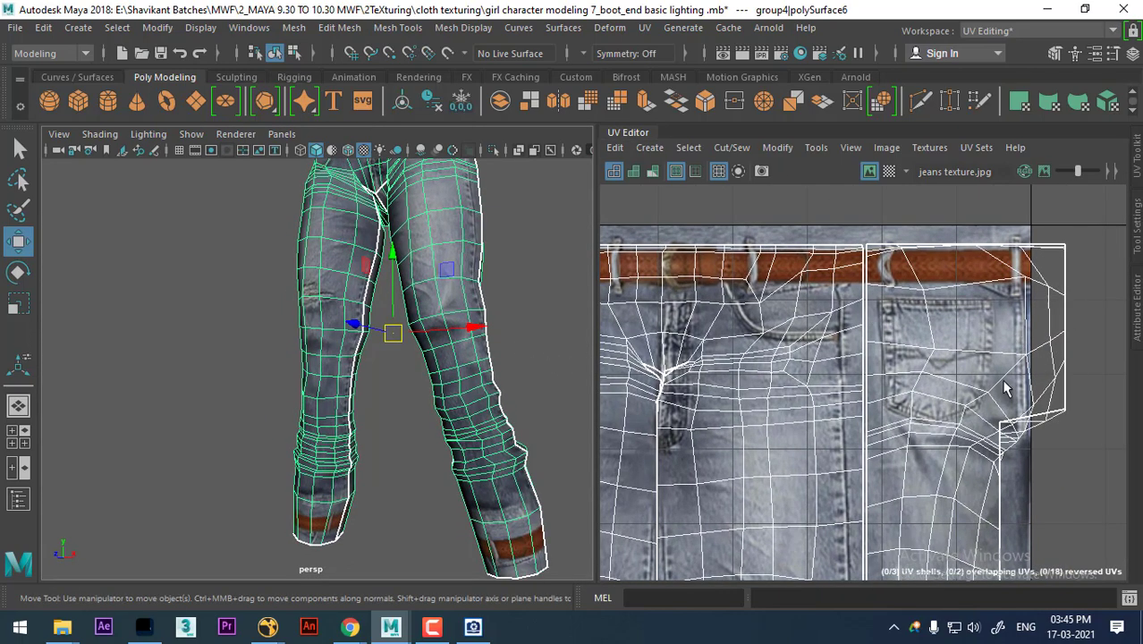
scroll(930, 402, up, 2)
scroll(859, 367, down, 2)
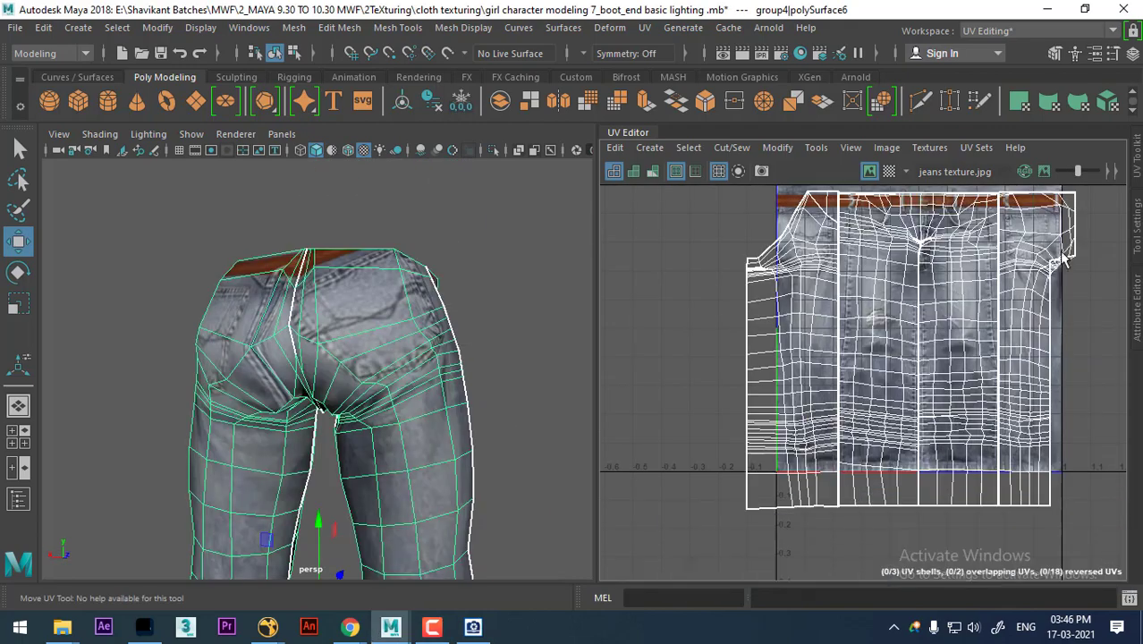
scroll(1063, 259, up, 2)
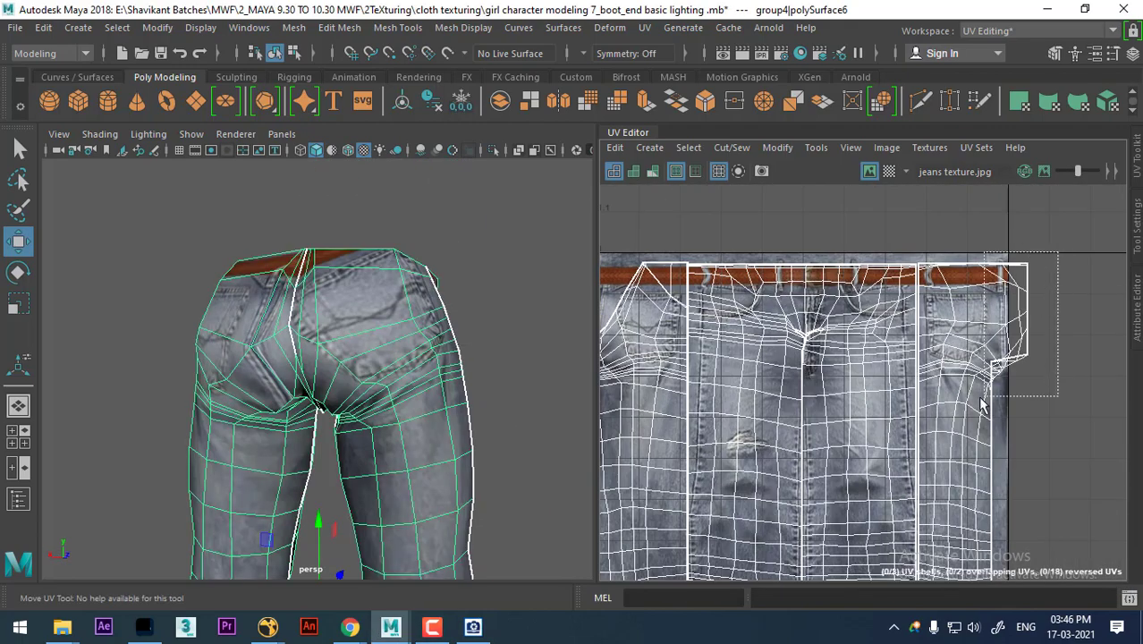
Step: Pick a UV on the back panel shell after clearing the left-edge shell selection
right_drag(1004, 354, 934, 276)
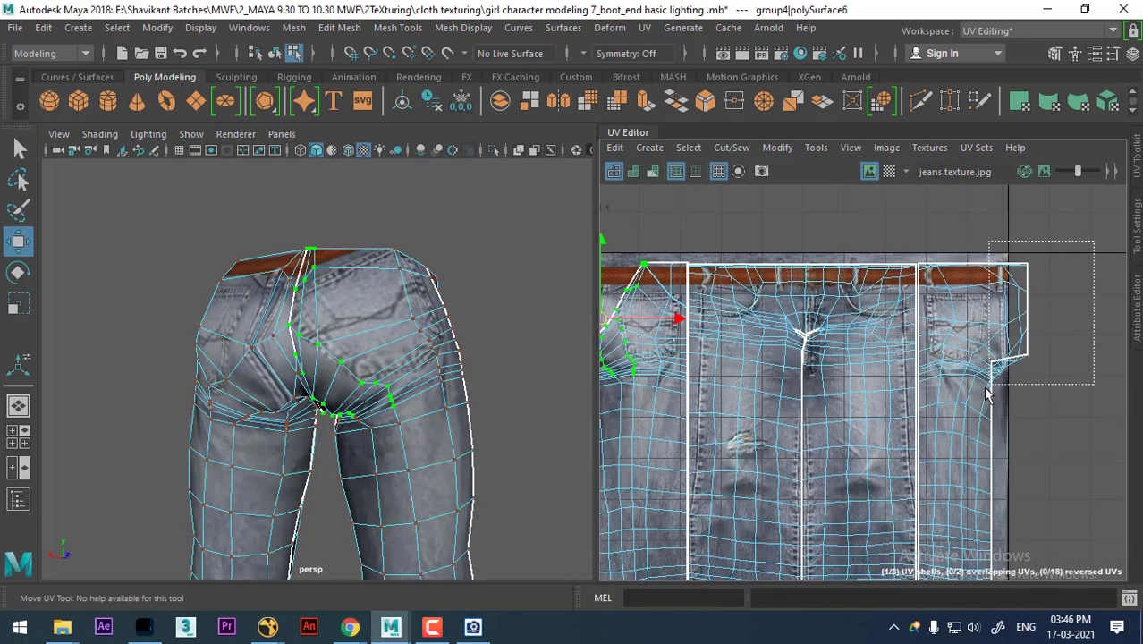
alt+middle_drag(763, 375, 938, 364)
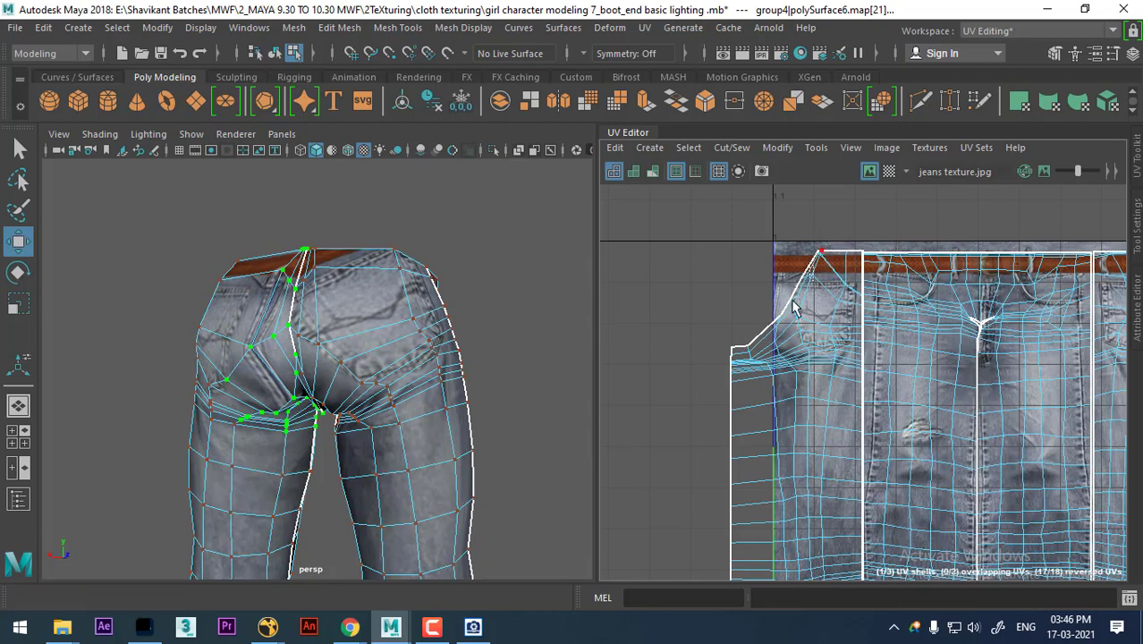
click(775, 324)
click(830, 323)
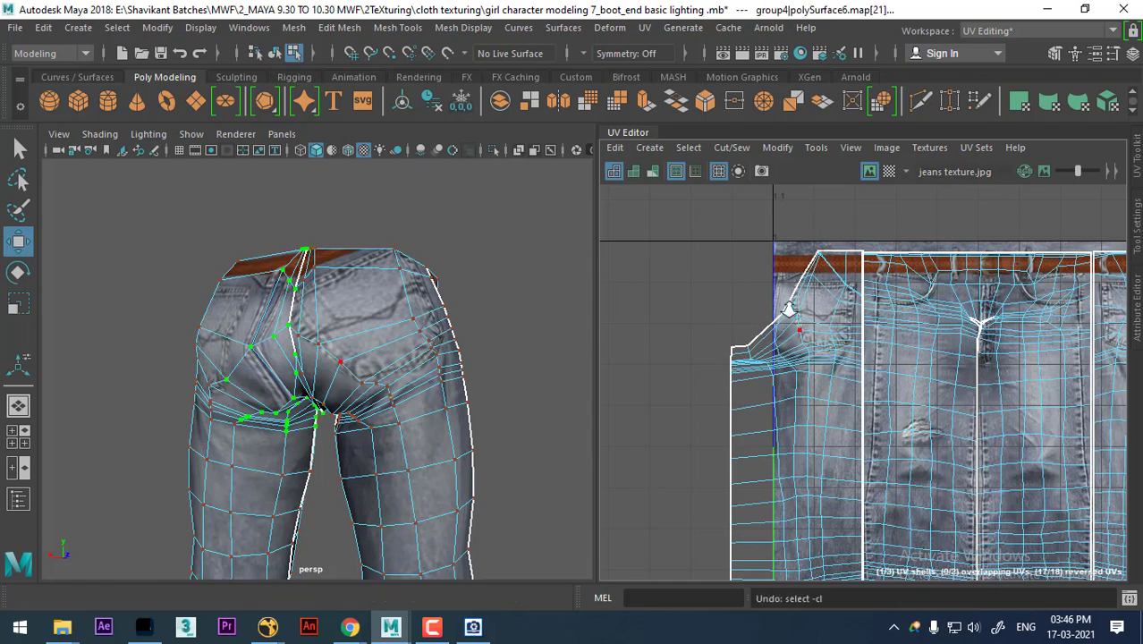
scroll(832, 331, up, 2)
scroll(834, 338, up, 1)
scroll(836, 347, up, 1)
Step: Convert the back panel selection to its shell border UVs using the marking menu
right_drag(836, 347, 827, 268)
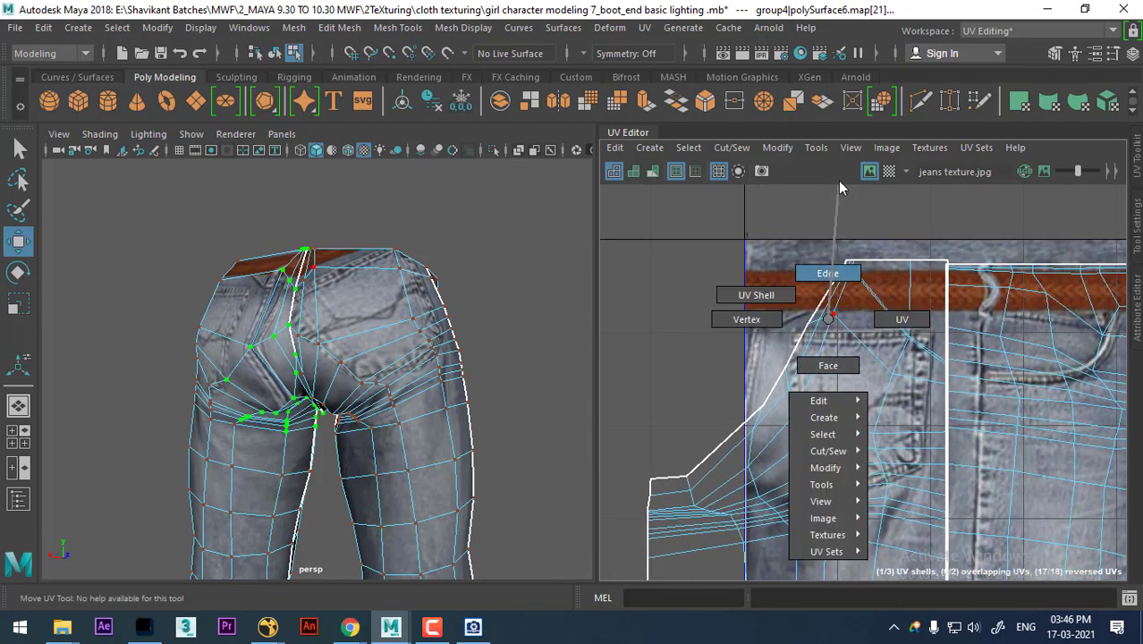
click(830, 333)
ctrl+right_click(844, 326)
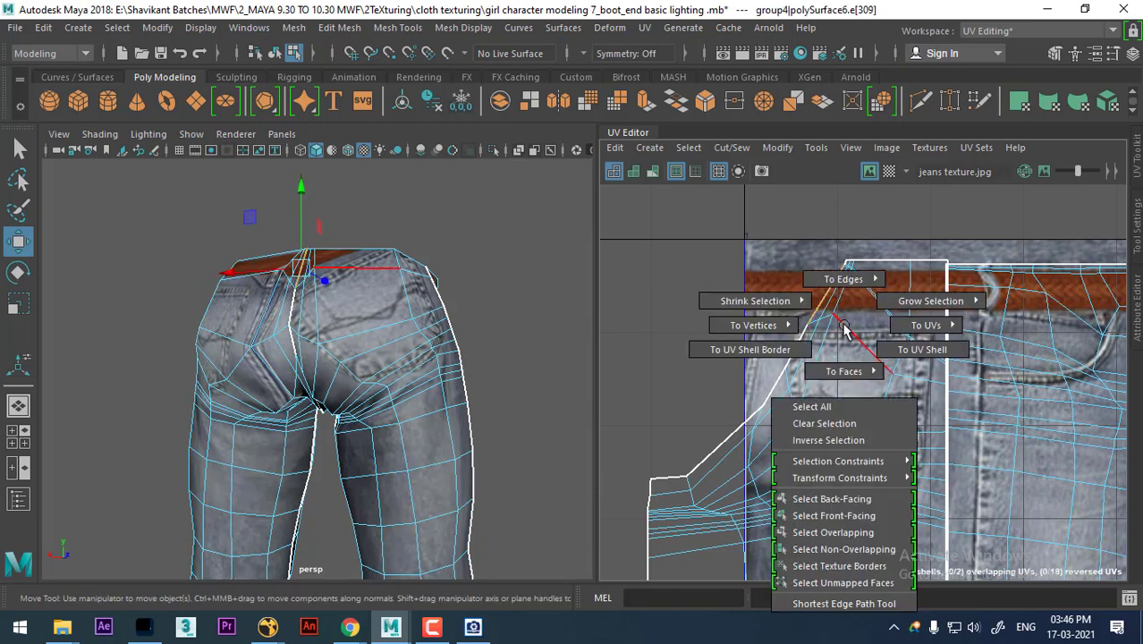
click(750, 349)
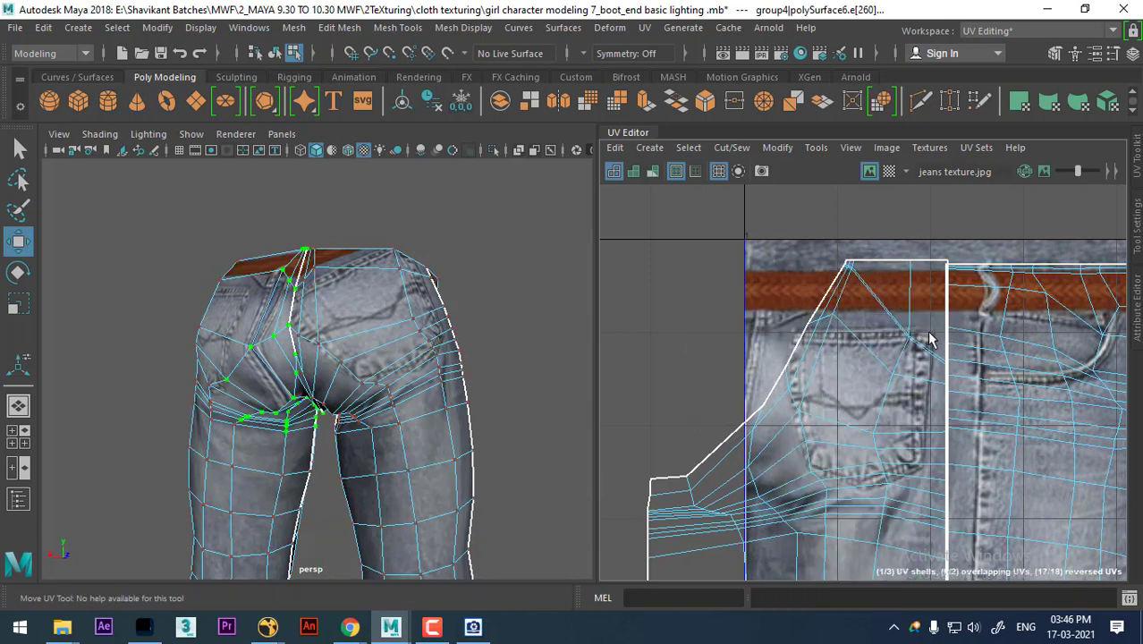
click(834, 313)
ctrl+right_click(822, 316)
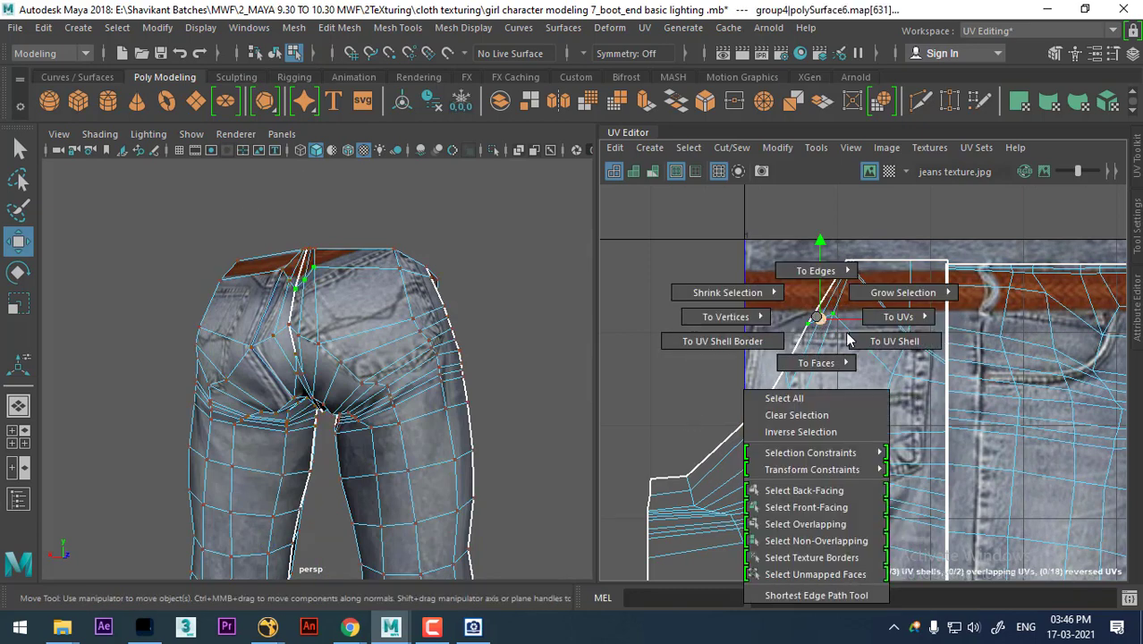
click(892, 341)
scroll(845, 356, down, 1)
ctrl+right_drag(846, 356, 735, 393)
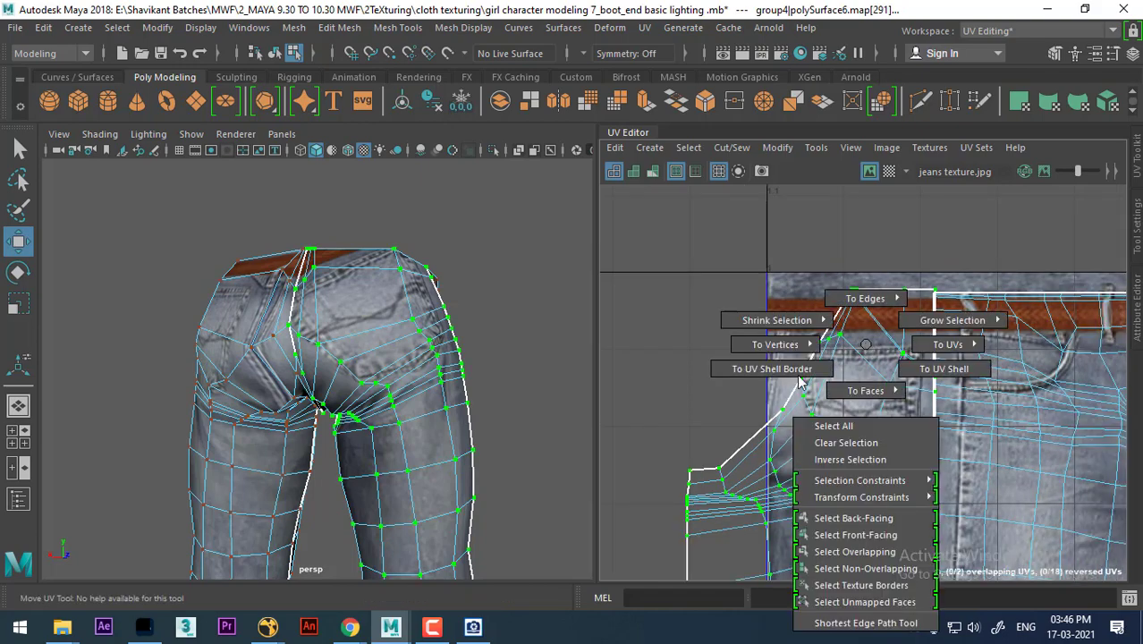
Step: Box-select the UVs along the shell's top edge and the column beside the pocket
scroll(864, 422, up, 2)
scroll(864, 422, up, 2)
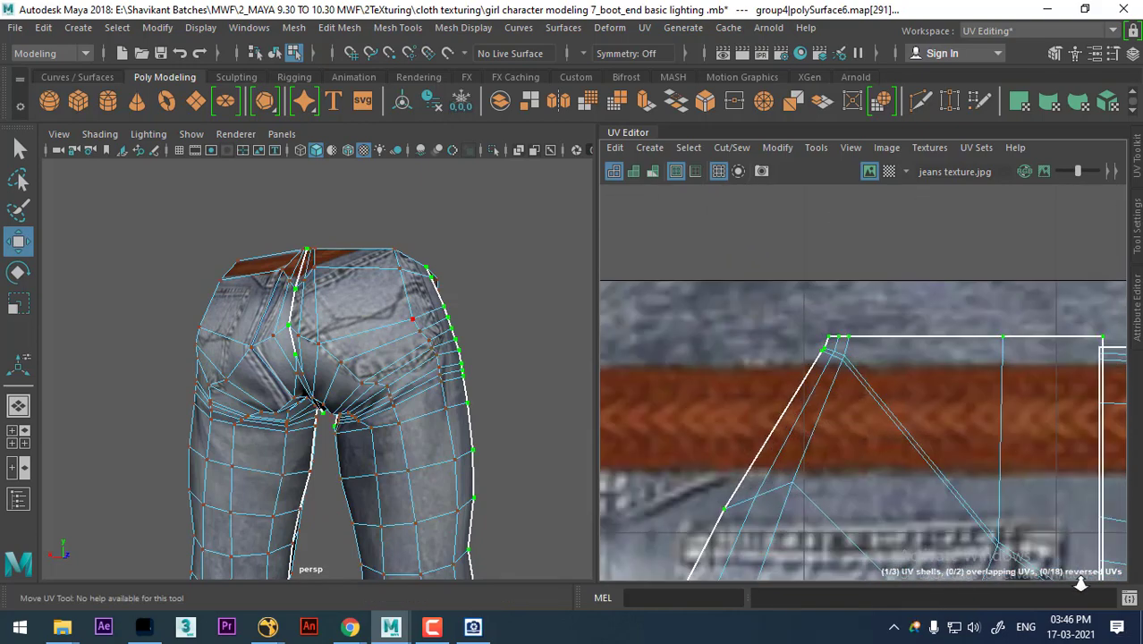
scroll(881, 388, up, 1)
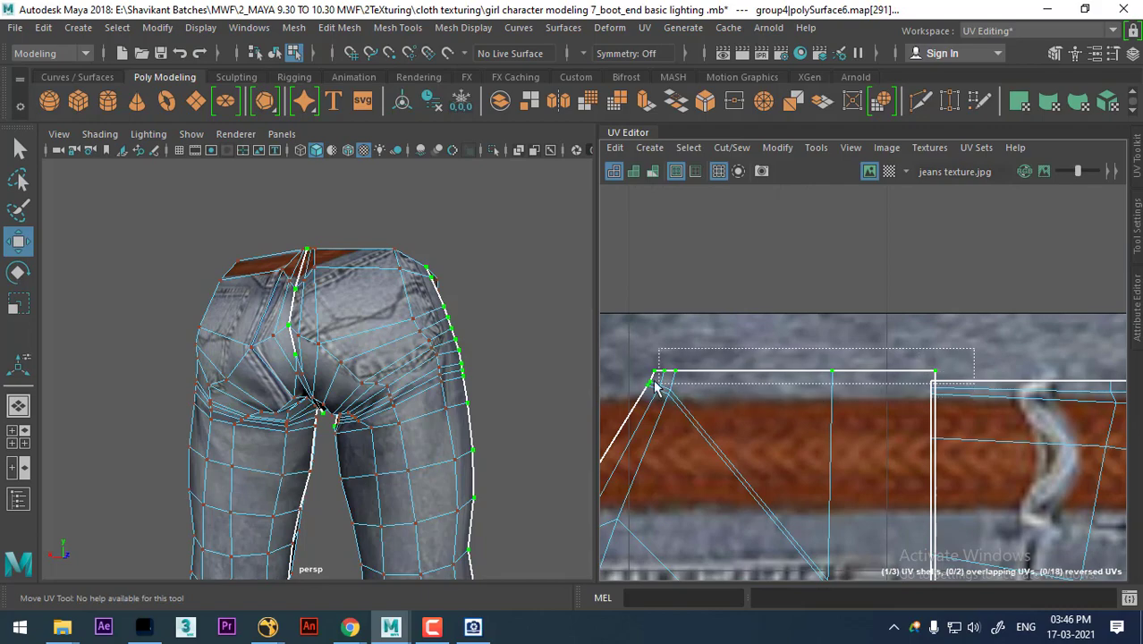
drag(815, 392, 658, 380)
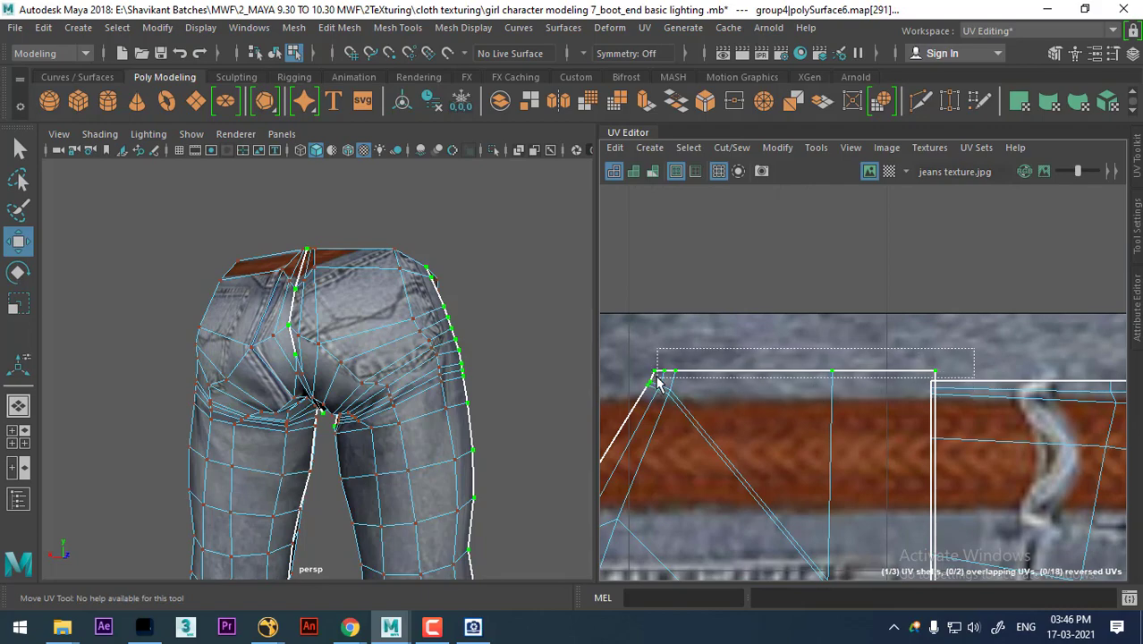
scroll(657, 380, down, 2)
scroll(889, 424, down, 1)
scroll(926, 326, up, 3)
drag(912, 261, 830, 485)
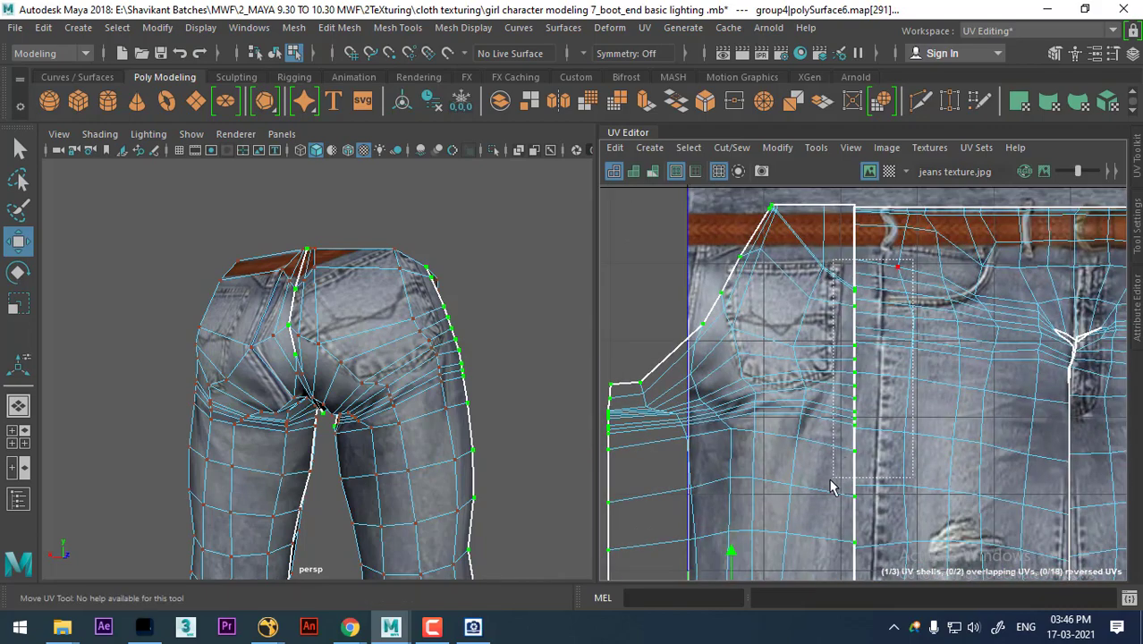
scroll(830, 486, down, 2)
scroll(933, 365, up, 2)
scroll(934, 365, down, 1)
drag(957, 320, 855, 586)
scroll(854, 572, up, 2)
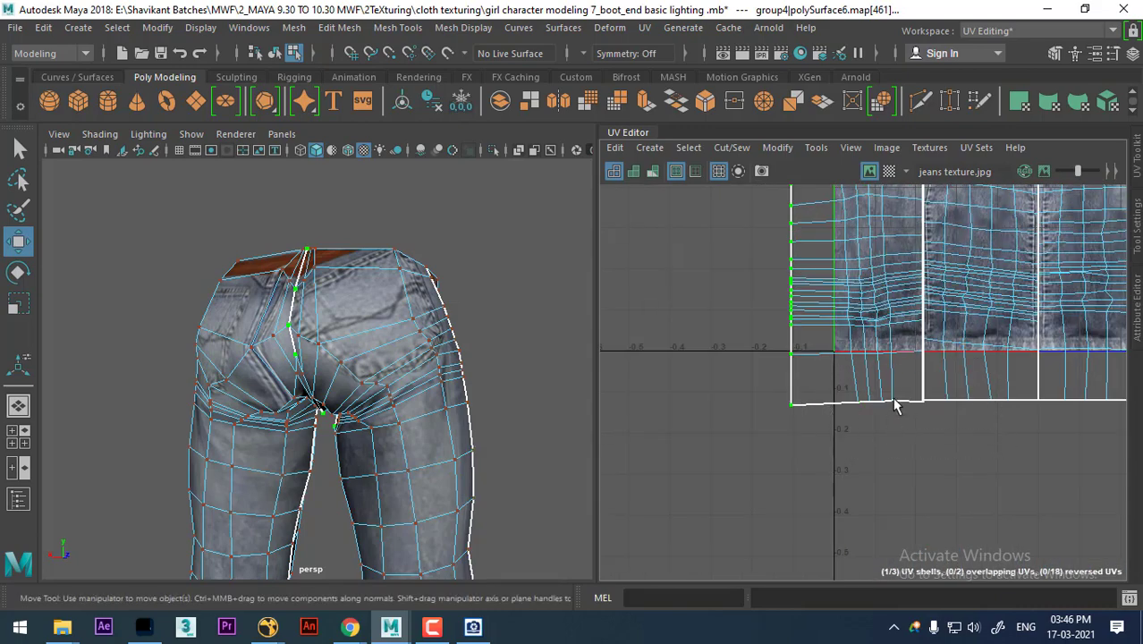
Step: Switch to the Move tool and frame the waistband and back pocket
key(w)
mouse_move(895, 405)
alt+middle_down()
mouse_move(897, 449)
mouse_move(868, 427)
alt+middle_up()
scroll(890, 445, down, 1)
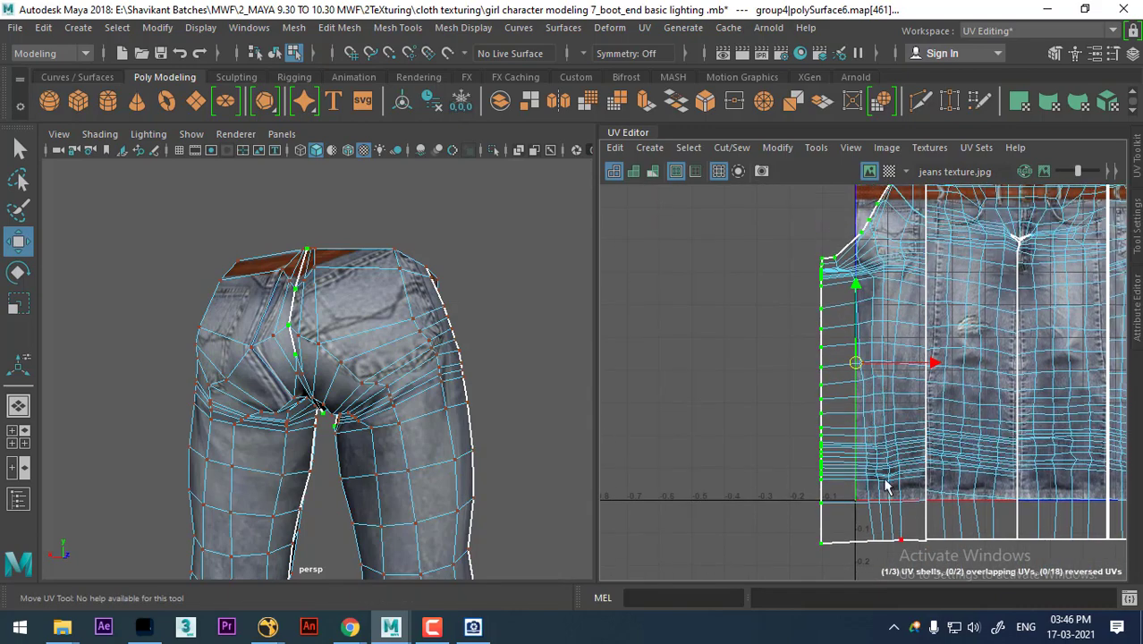
scroll(874, 483, up, 1)
scroll(948, 490, up, 1)
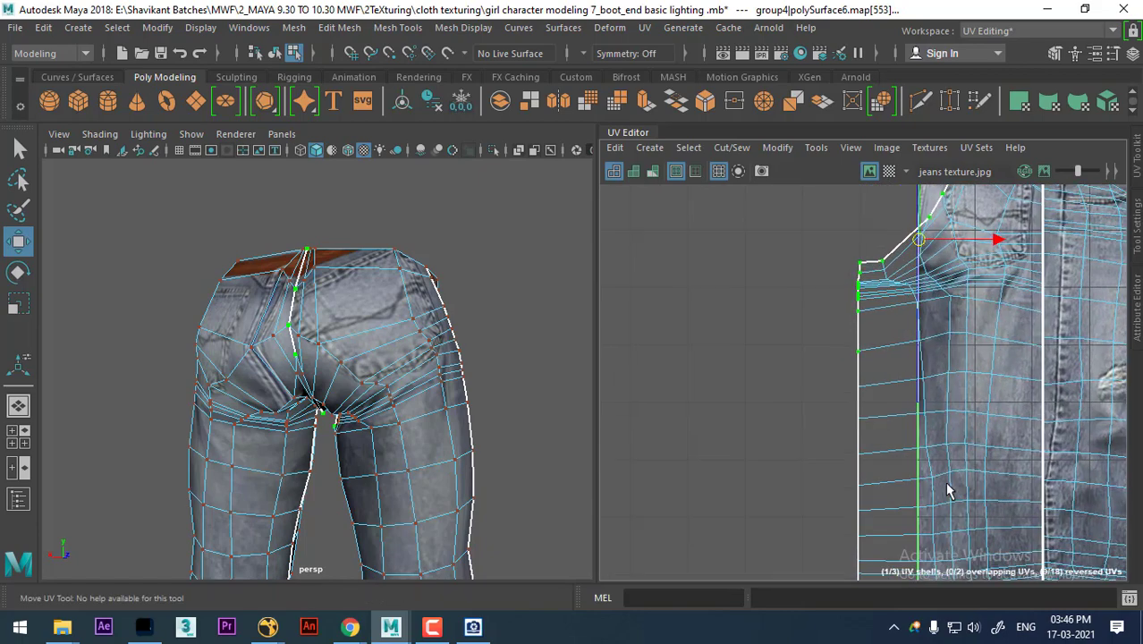
scroll(948, 490, up, 1)
alt+middle_drag(855, 391, 858, 447)
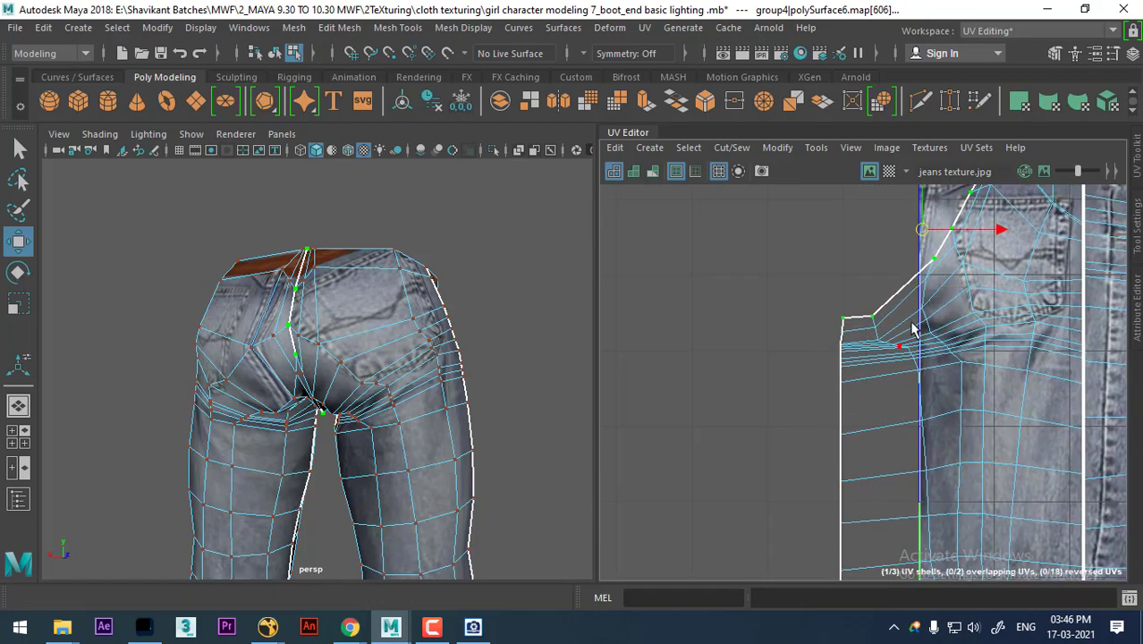
alt+middle_drag(824, 334, 874, 408)
scroll(881, 393, up, 1)
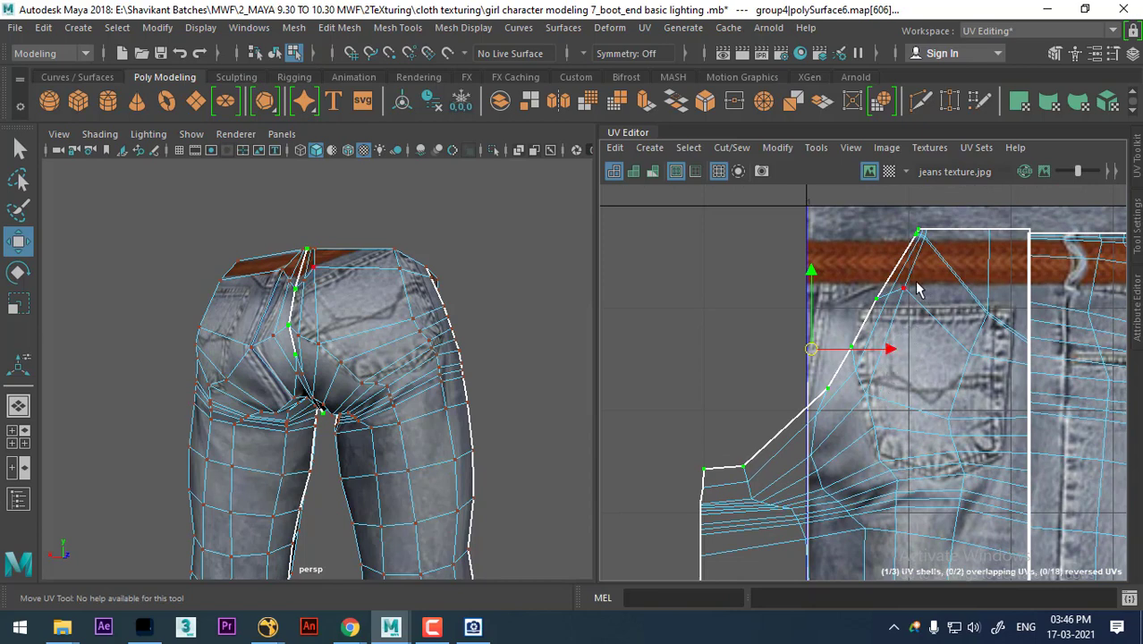
Step: Align the selected back-shell UVs to Min U and select the shell's left column
click(1138, 156)
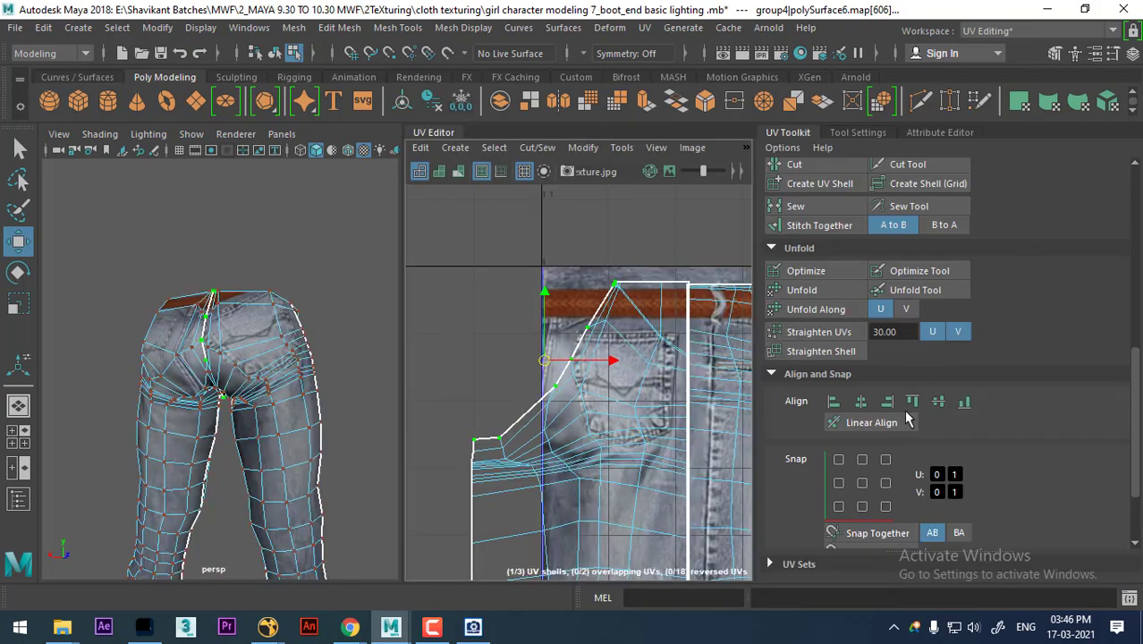
click(833, 402)
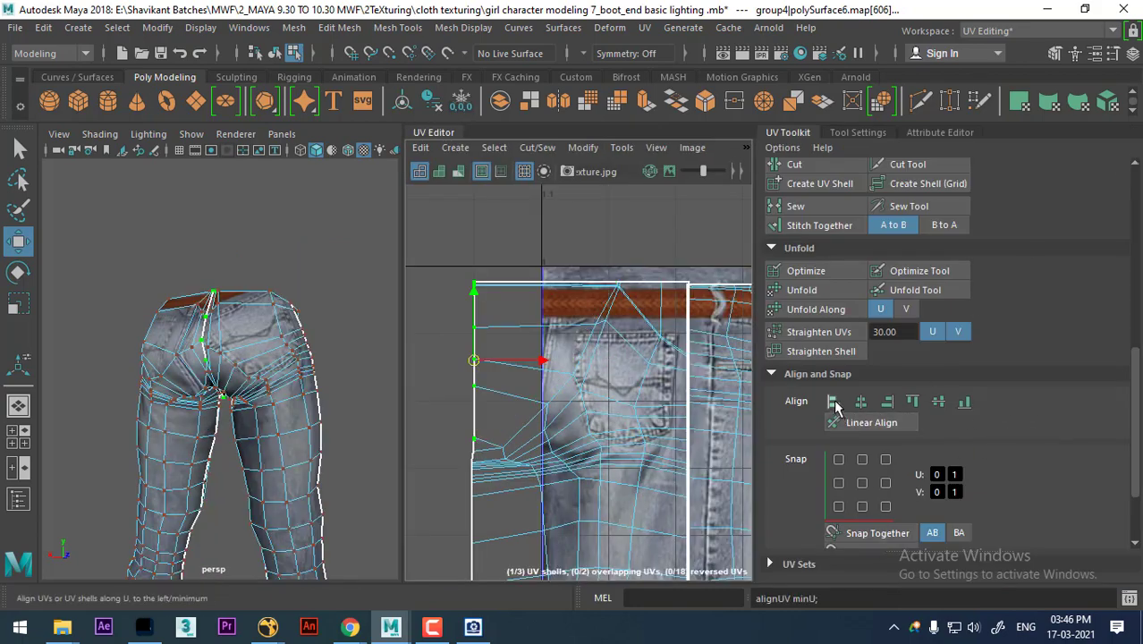
scroll(573, 421, down, 3)
scroll(573, 421, down, 3)
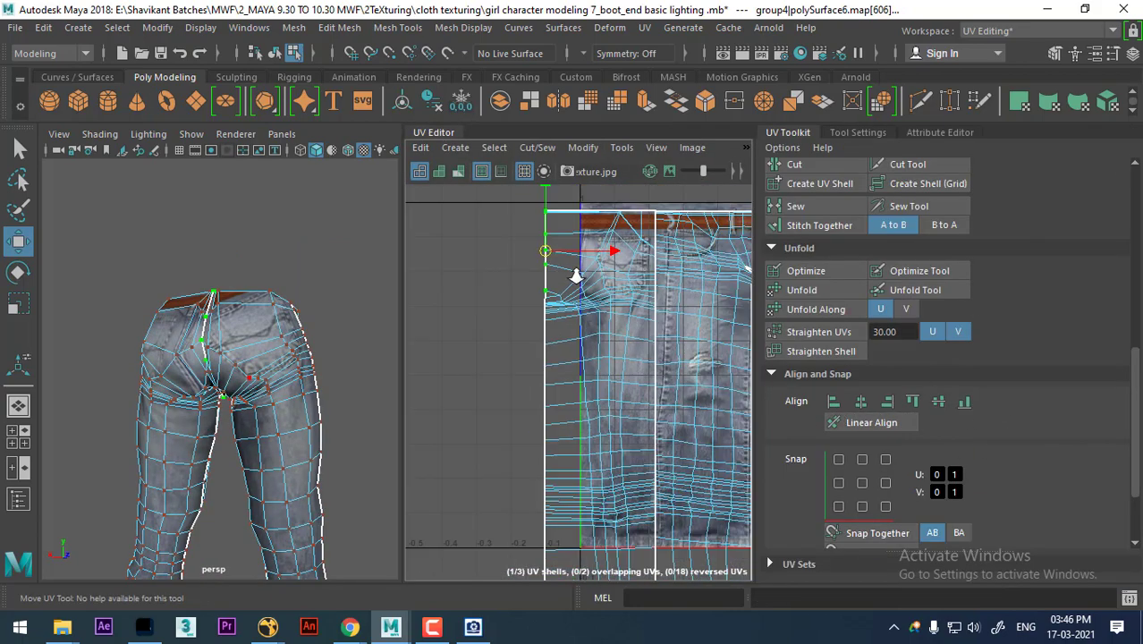
scroll(573, 421, down, 3)
drag(526, 268, 572, 565)
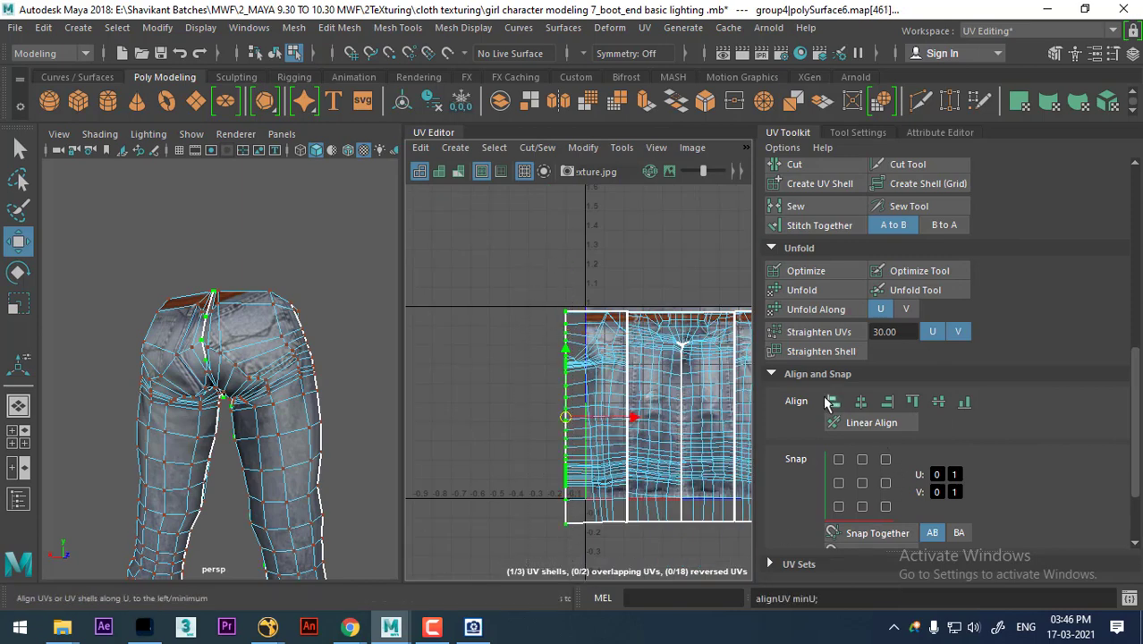
Step: Convert the left-column selection to the shell border and maximize the UV Editor
scroll(592, 450, up, 2)
scroll(565, 367, up, 1)
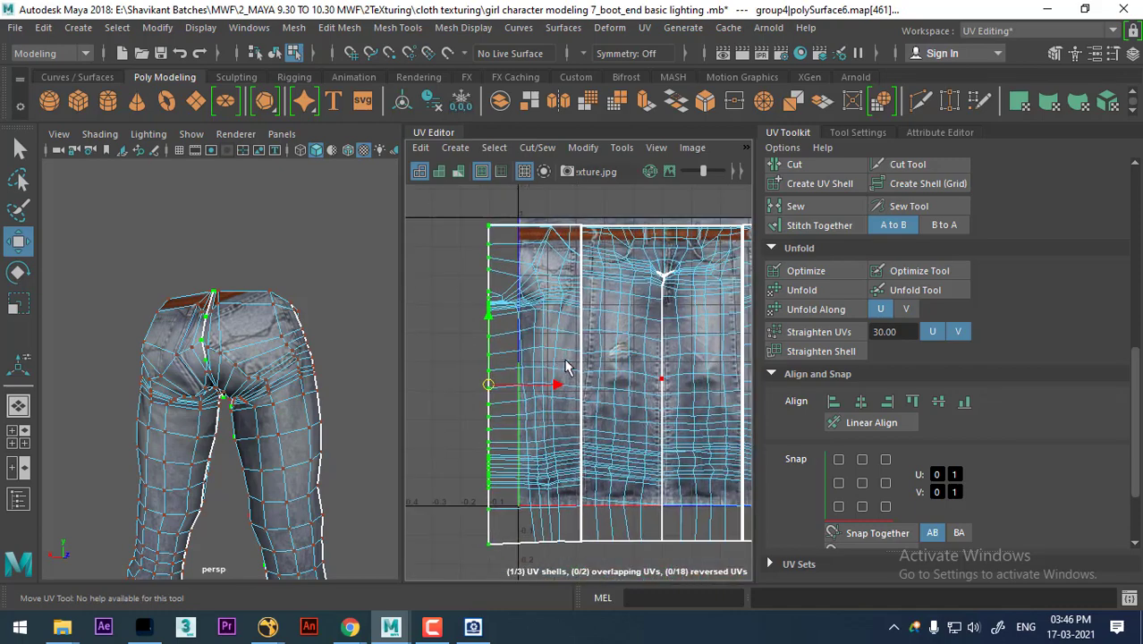
scroll(565, 366, up, 1)
scroll(582, 429, up, 1)
scroll(565, 438, up, 1)
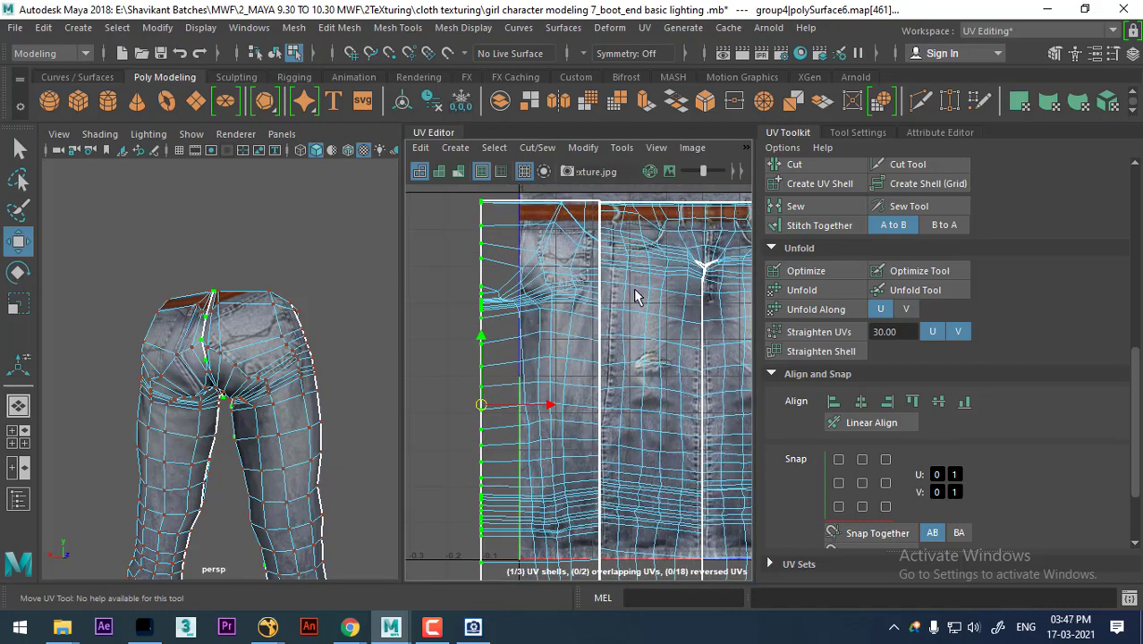
ctrl+right_drag(573, 319, 488, 335)
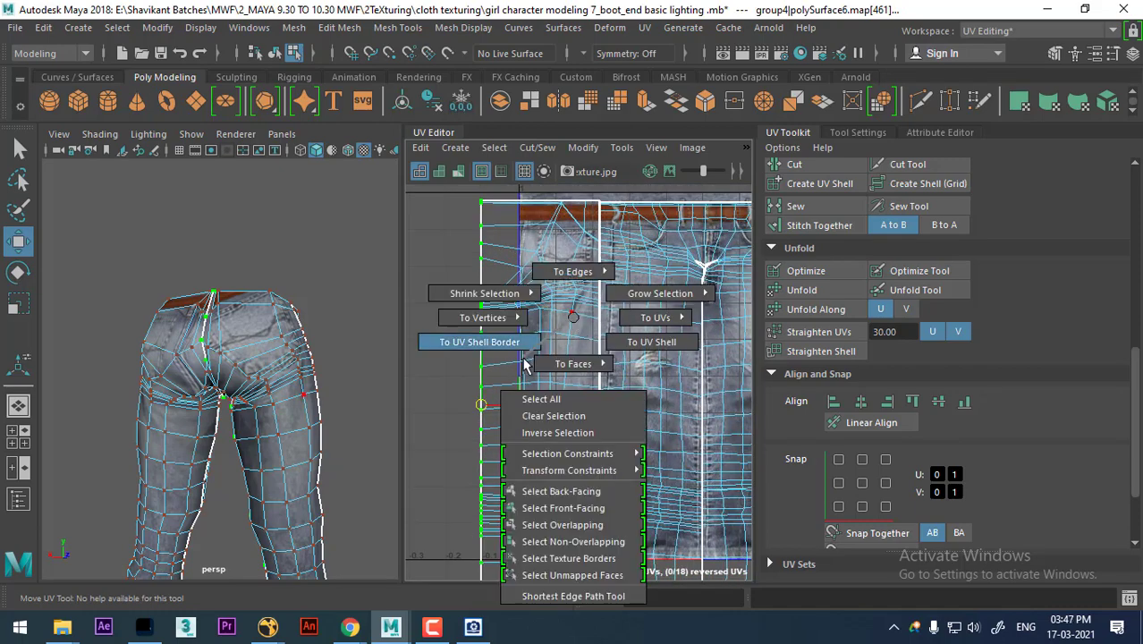
ctrl+right_click(590, 298)
scroll(586, 317, down, 2)
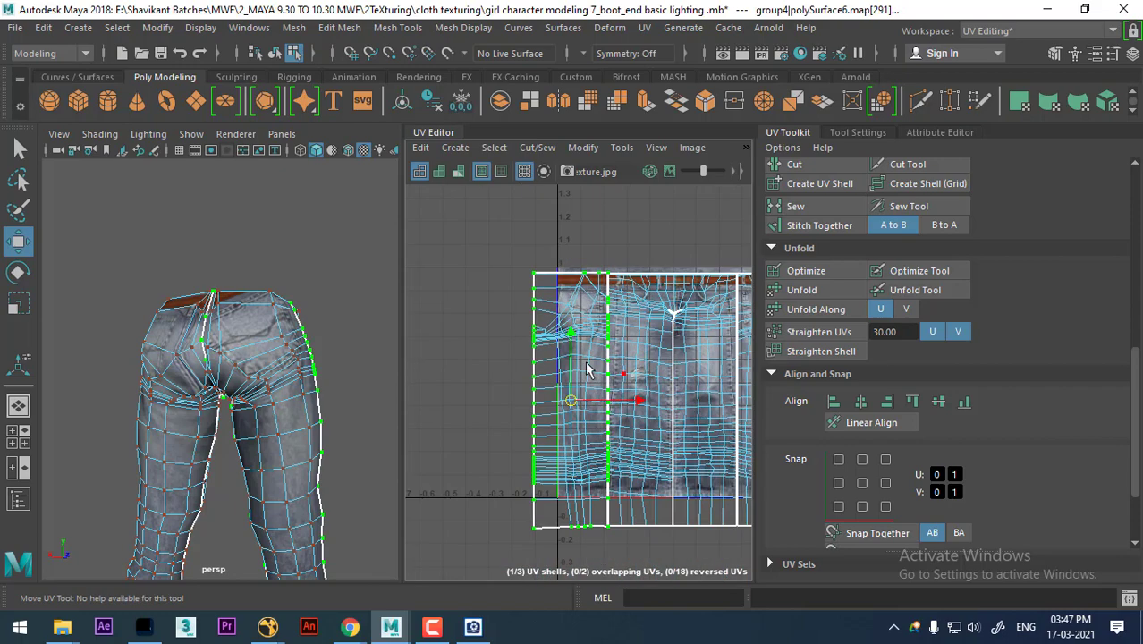
scroll(583, 332, down, 2)
key(ctrl+space)
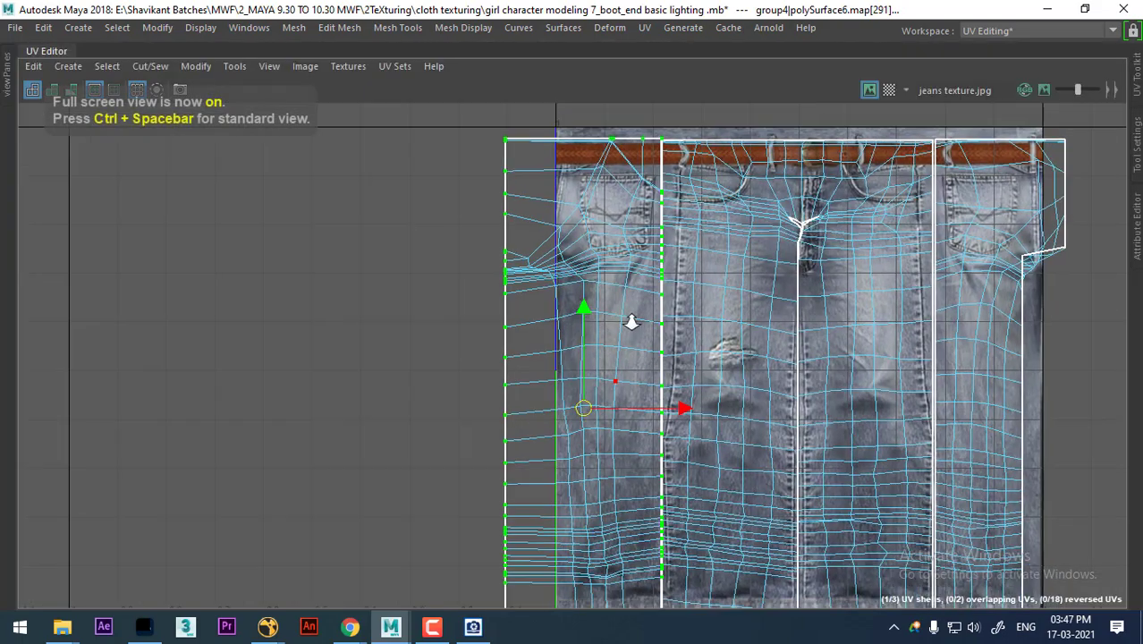
click(432, 626)
click(1069, 571)
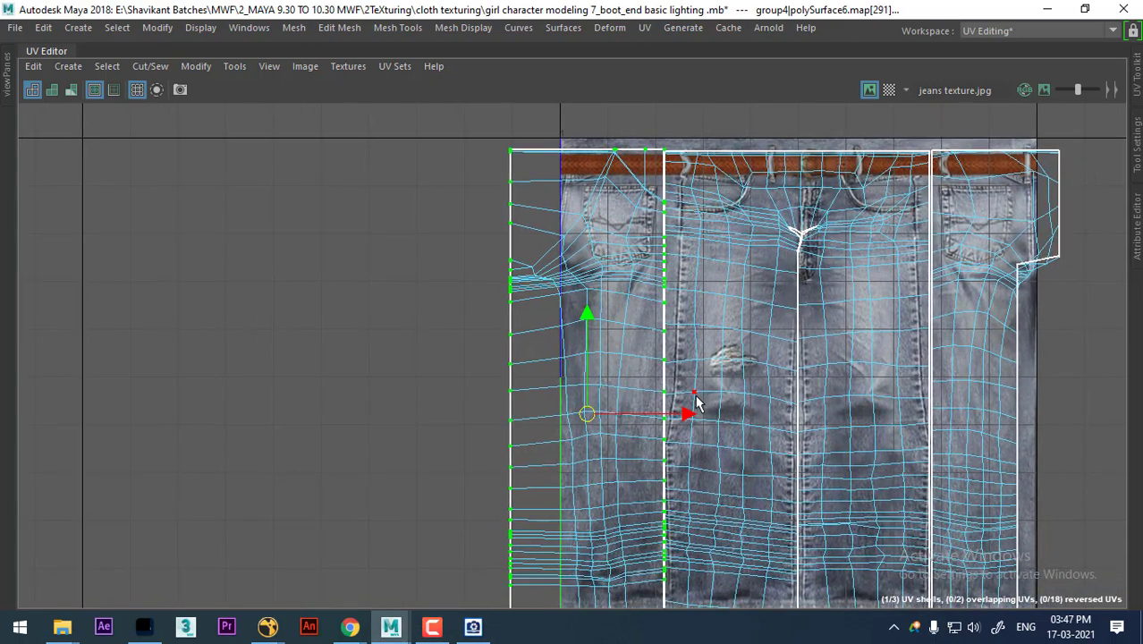
Step: Move the whole leg shell left of the 0–1 UV square, then reselect its border UVs
alt+middle_drag(697, 403, 715, 334)
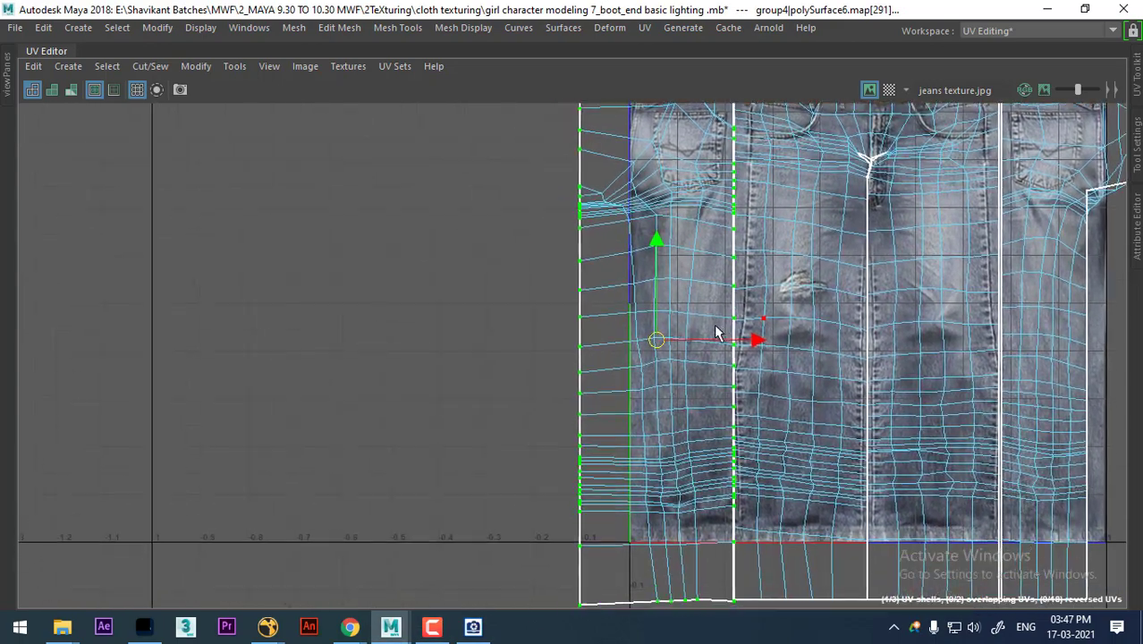
ctrl+right_drag(673, 345, 726, 378)
drag(758, 344, 595, 338)
scroll(595, 339, down, 2)
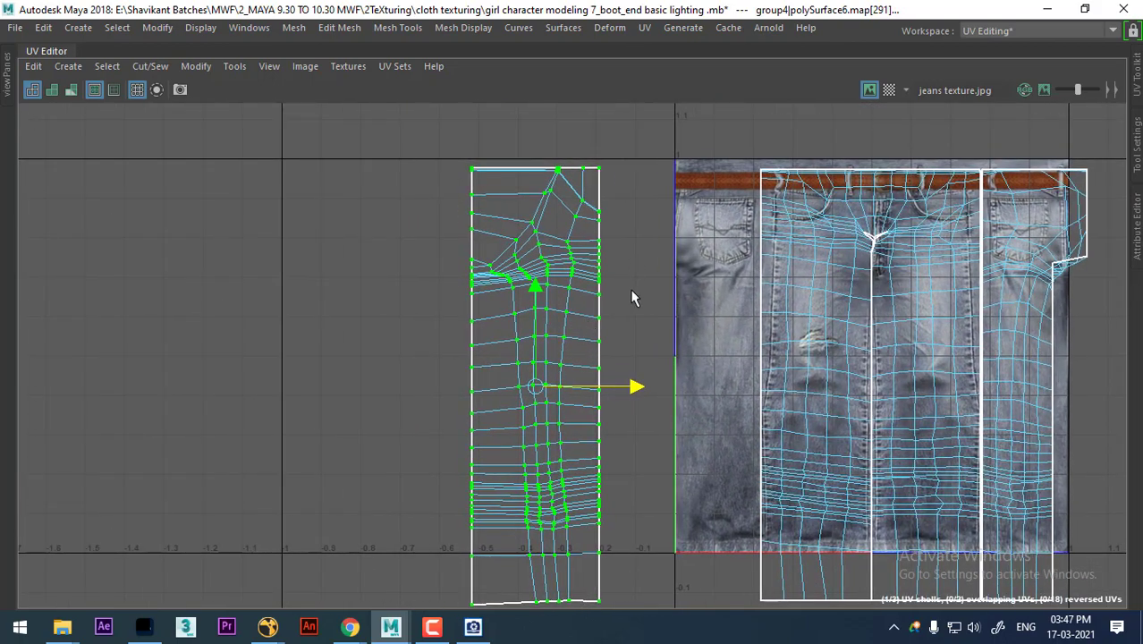
right_click(632, 245)
ctrl+right_drag(636, 218, 590, 297)
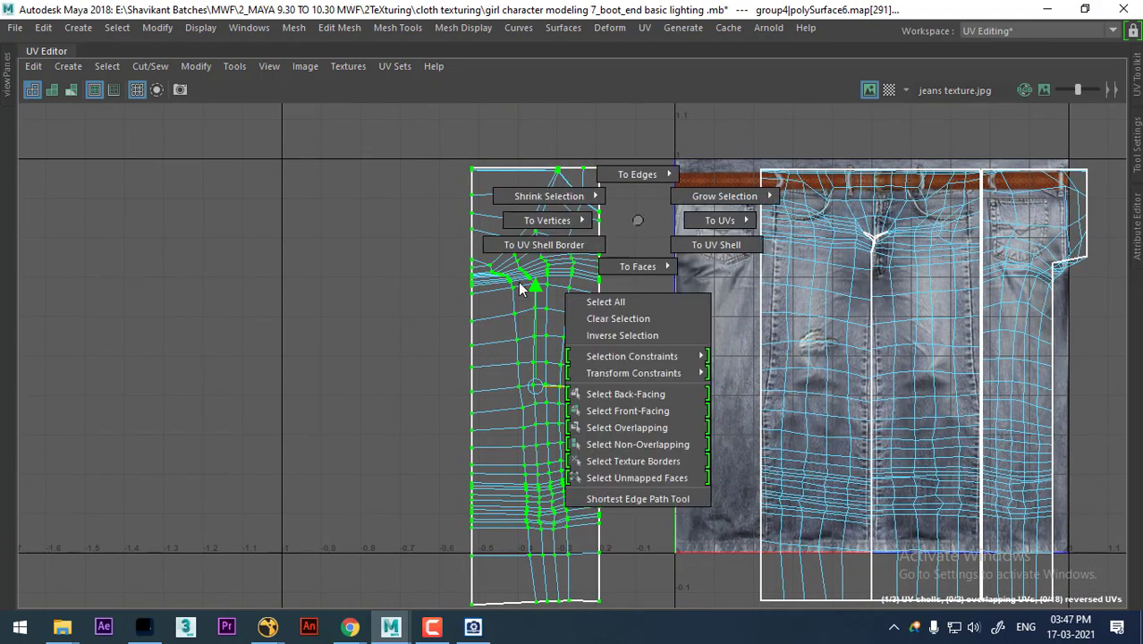
scroll(601, 277, down, 1)
scroll(633, 223, down, 1)
Step: Unfold the leg shell's interior UVs along U and straighten its wavy right border
shift+drag(639, 125, 422, 599)
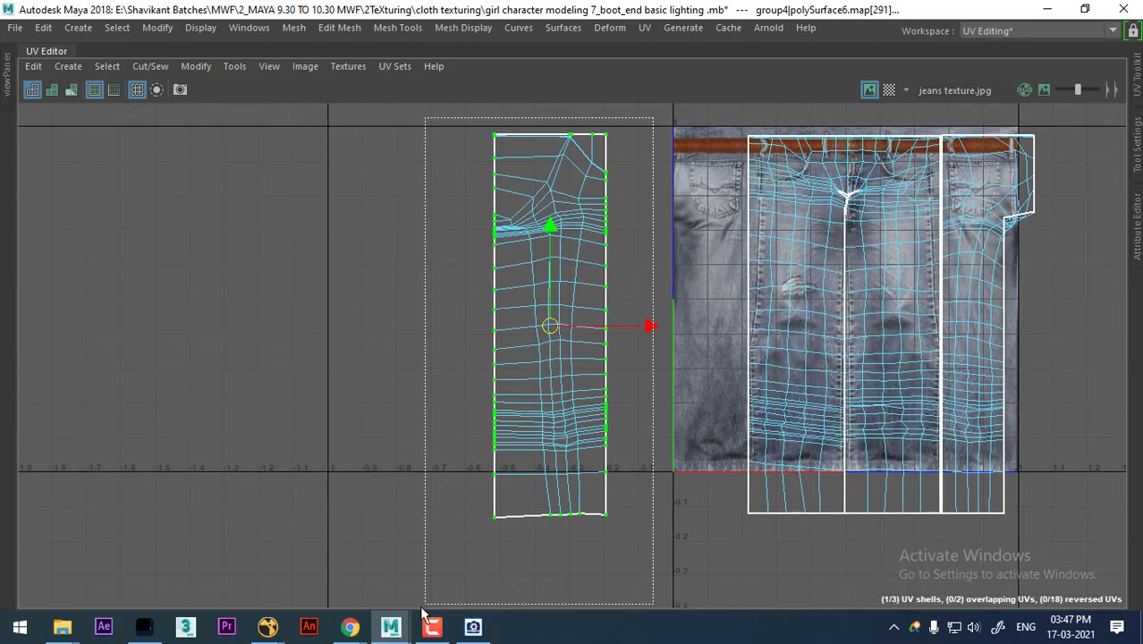
shift+right_drag(691, 220, 517, 136)
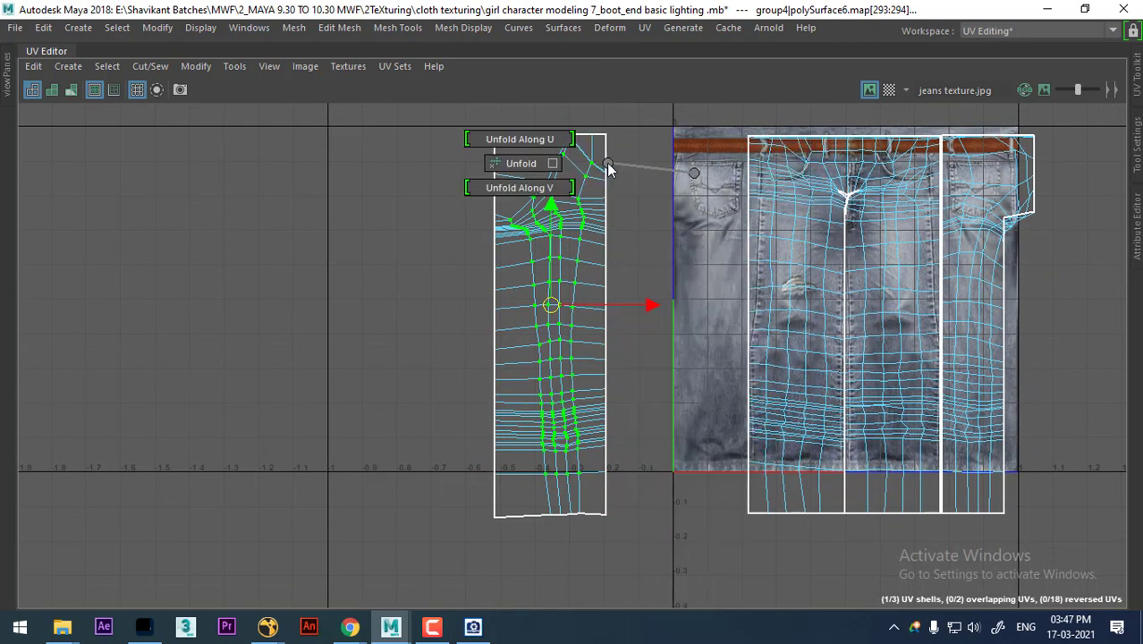
shift+right_drag(679, 178, 552, 191)
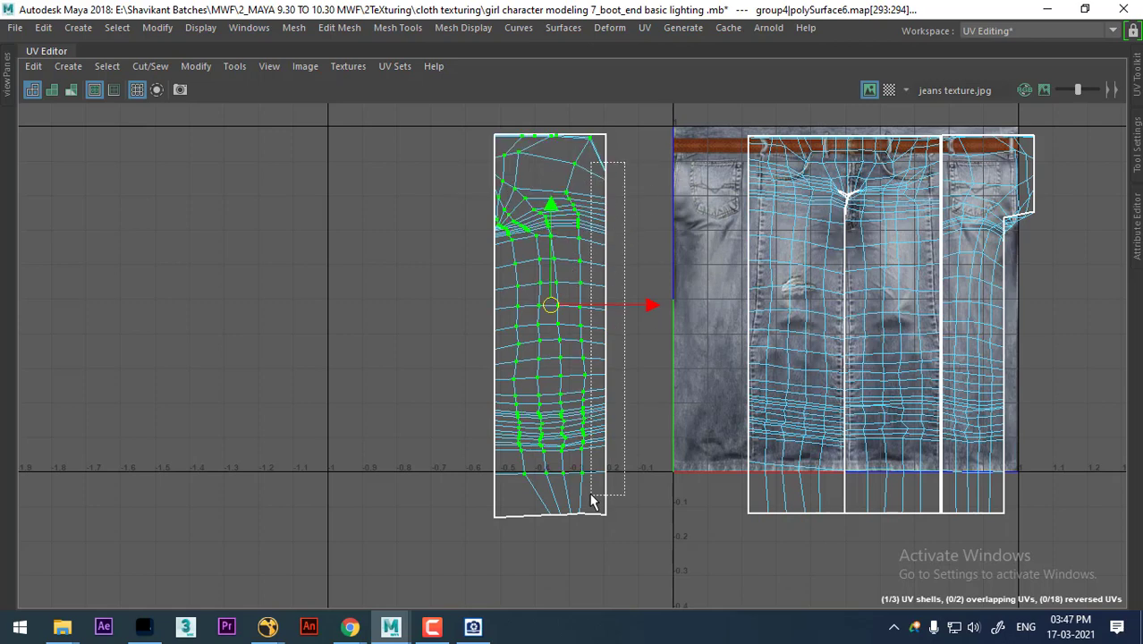
double_click(607, 403)
mouse_move(726, 173)
shift+right_down()
mouse_move(724, 220)
mouse_move(581, 150)
shift+right_up()
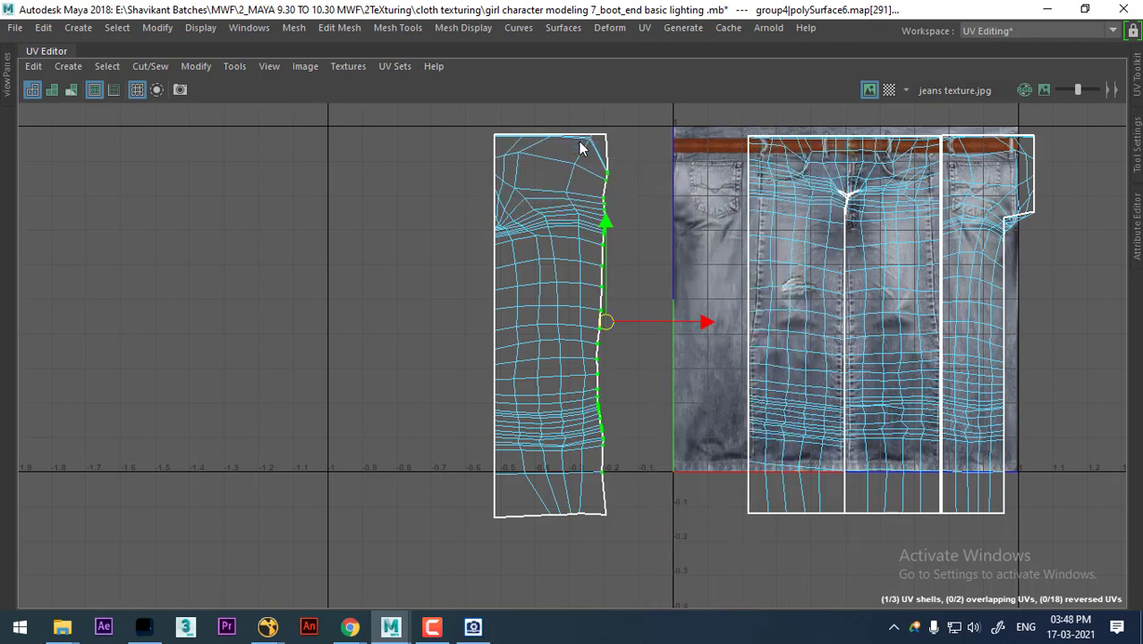
shift+right_drag(733, 198, 549, 149)
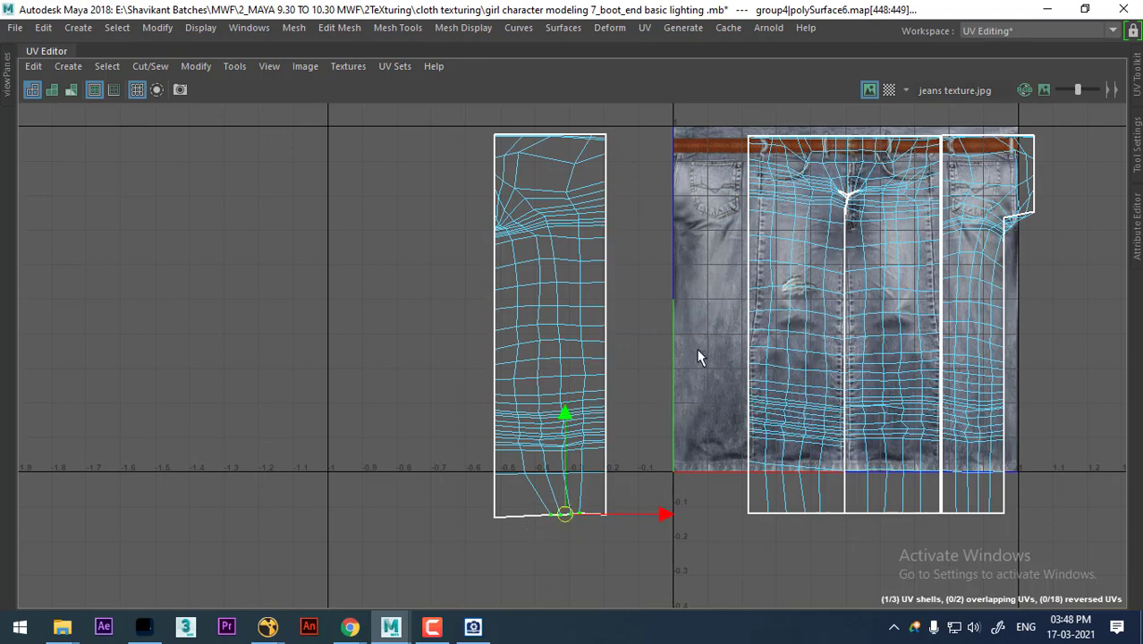
Step: Restore the UV Editing layout and even out the leg shell's bottom border UVs
shift+right_drag(698, 358, 636, 534)
key(ctrl+space)
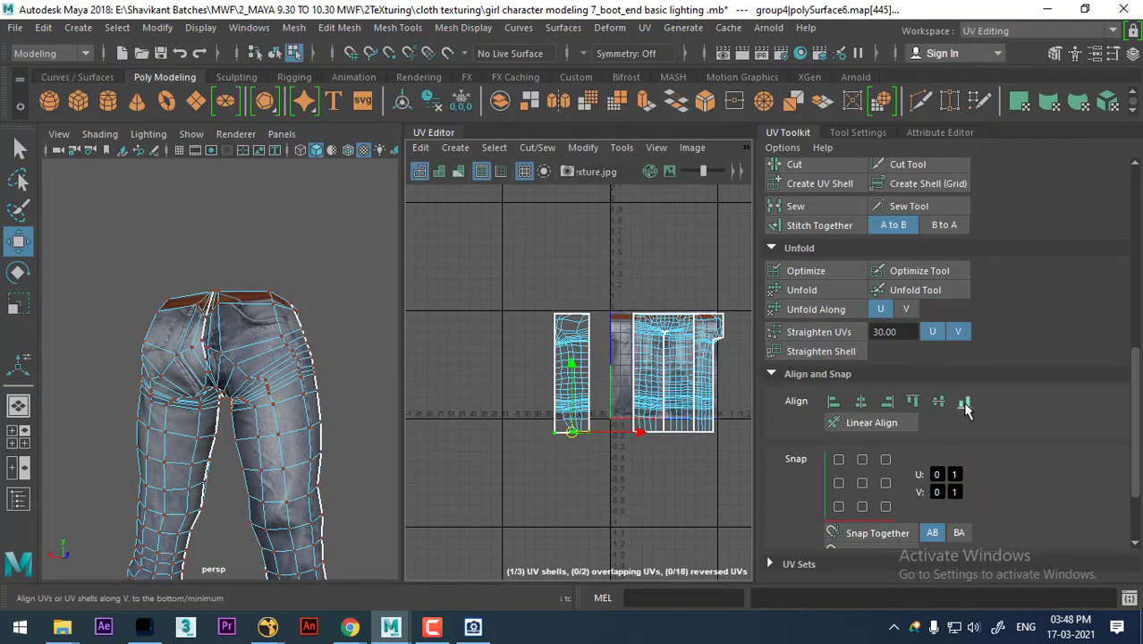
scroll(679, 429, up, 2)
scroll(688, 434, up, 2)
scroll(698, 439, up, 2)
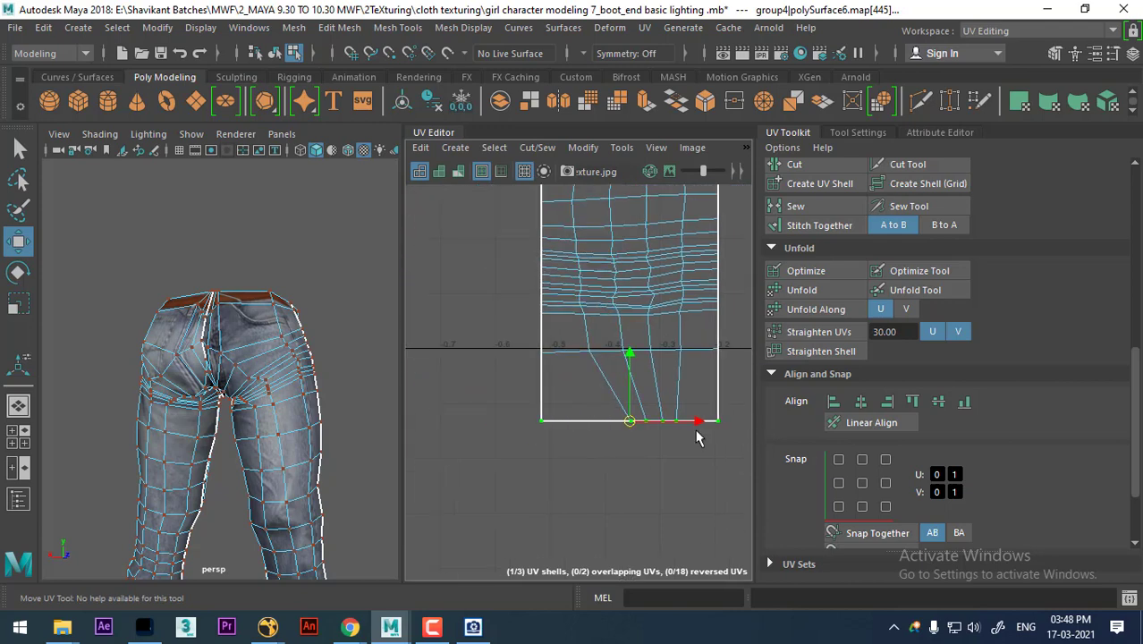
mouse_move(688, 348)
shift+right_down()
mouse_move(598, 181)
mouse_move(523, 155)
shift+right_up()
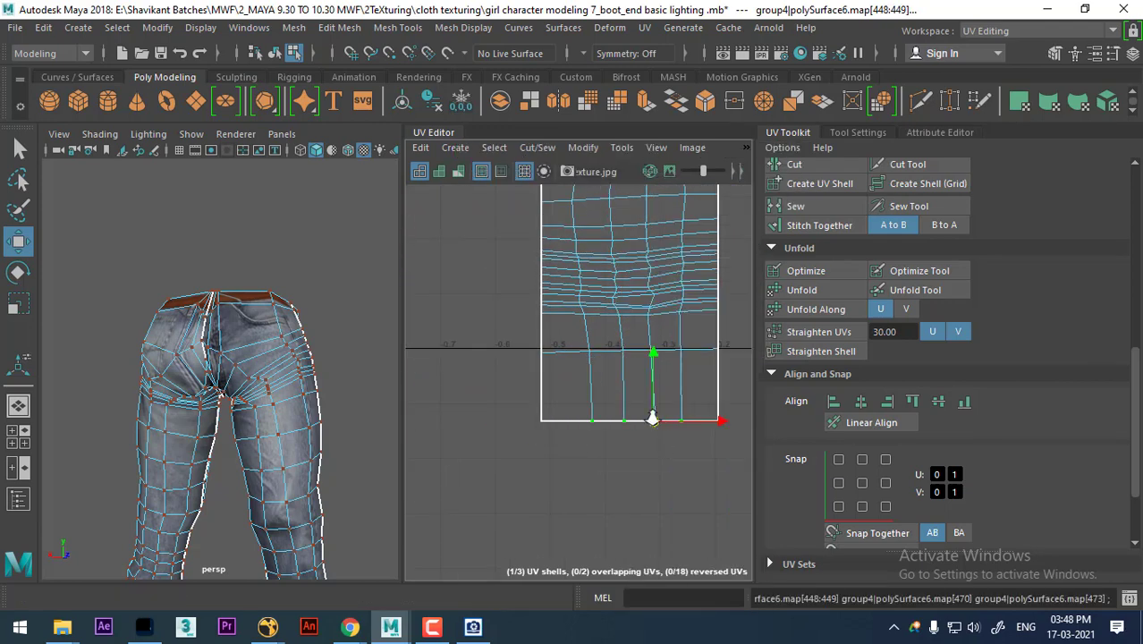
Step: Select the leg shell's left border UVs and view more of the texture
scroll(626, 393, down, 2)
scroll(586, 350, down, 2)
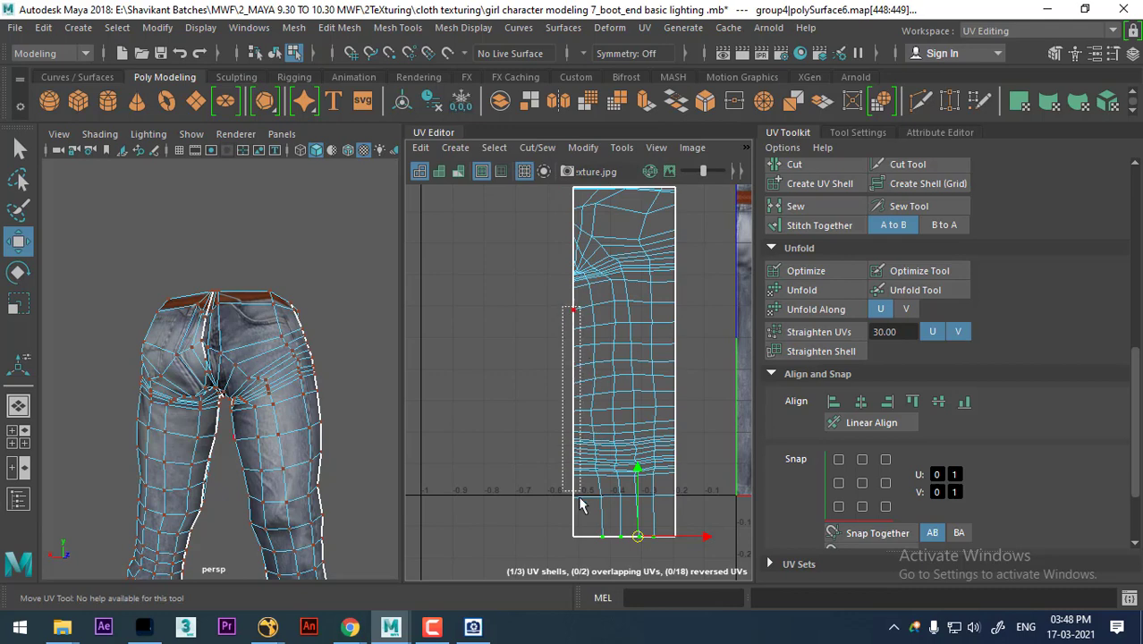
drag(580, 507, 581, 504)
shift+right_drag(640, 201, 515, 188)
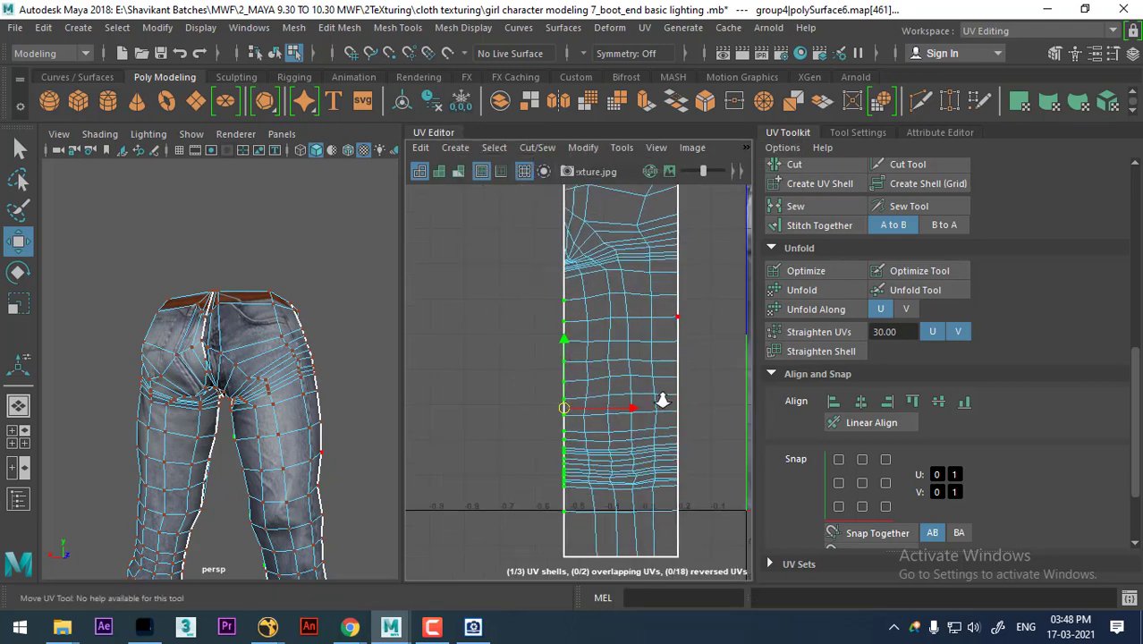
mouse_move(696, 296)
alt+middle_down()
mouse_move(635, 450)
mouse_move(608, 420)
mouse_move(604, 430)
alt+middle_up()
scroll(635, 450, down, 3)
scroll(608, 420, up, 2)
Step: Try sewing the leg shell's edges onto the neighbouring shell, then undo it
right_drag(587, 370, 583, 214)
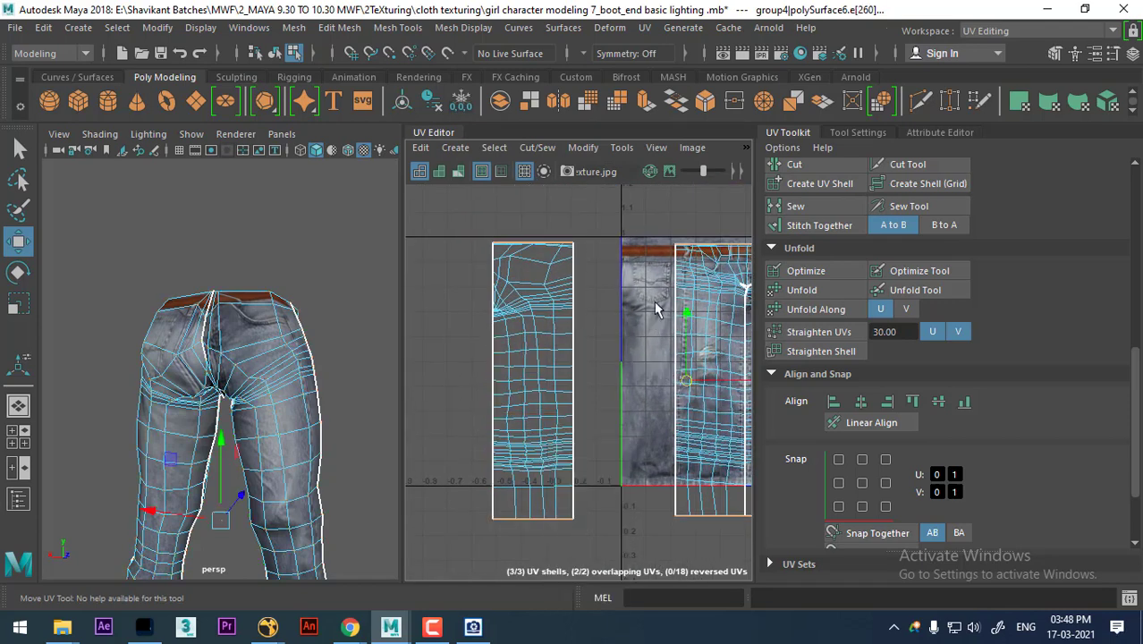
shift+right_drag(696, 466, 682, 326)
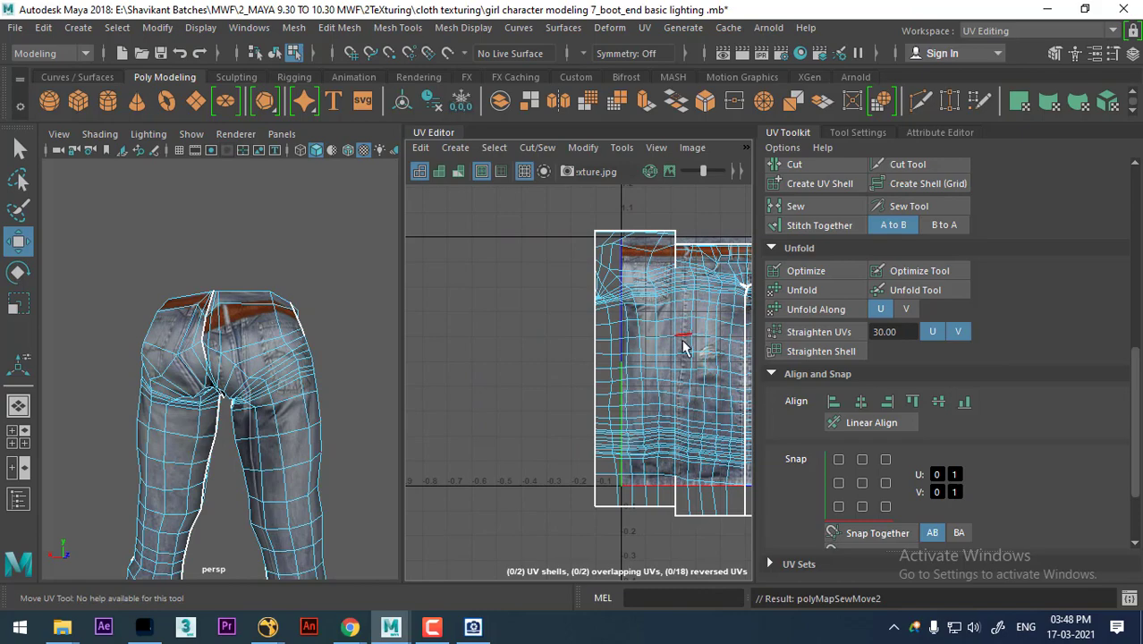
key(ctrl+z)
scroll(674, 420, up, 1)
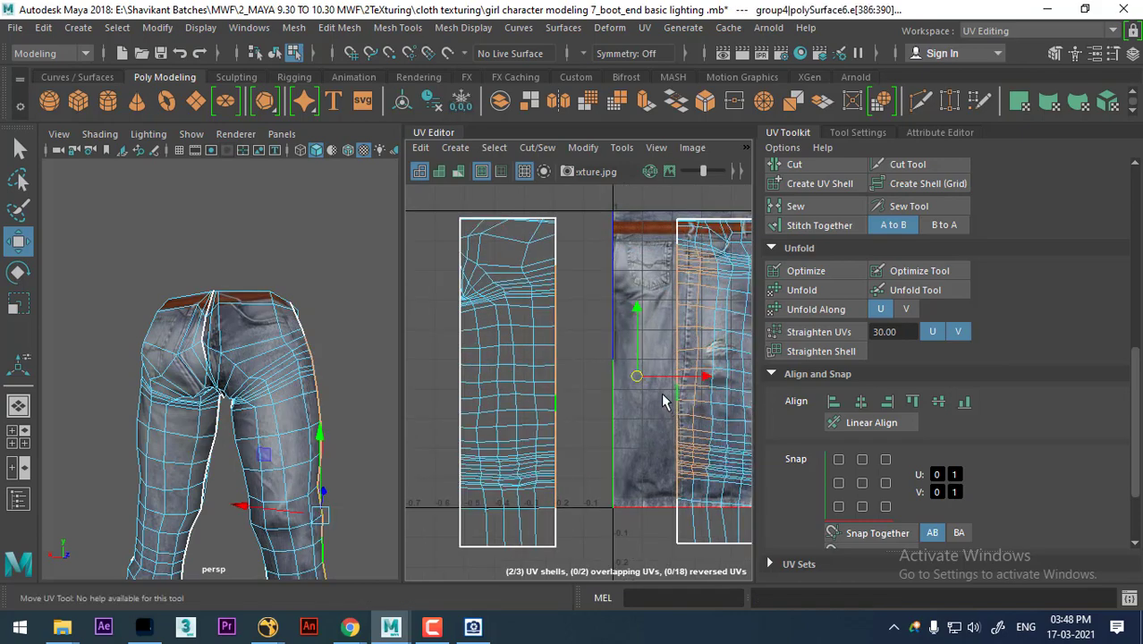
Step: Maximize the UV Editor and slide the whole leg shell onto the texture's left edge
key(ctrl+space)
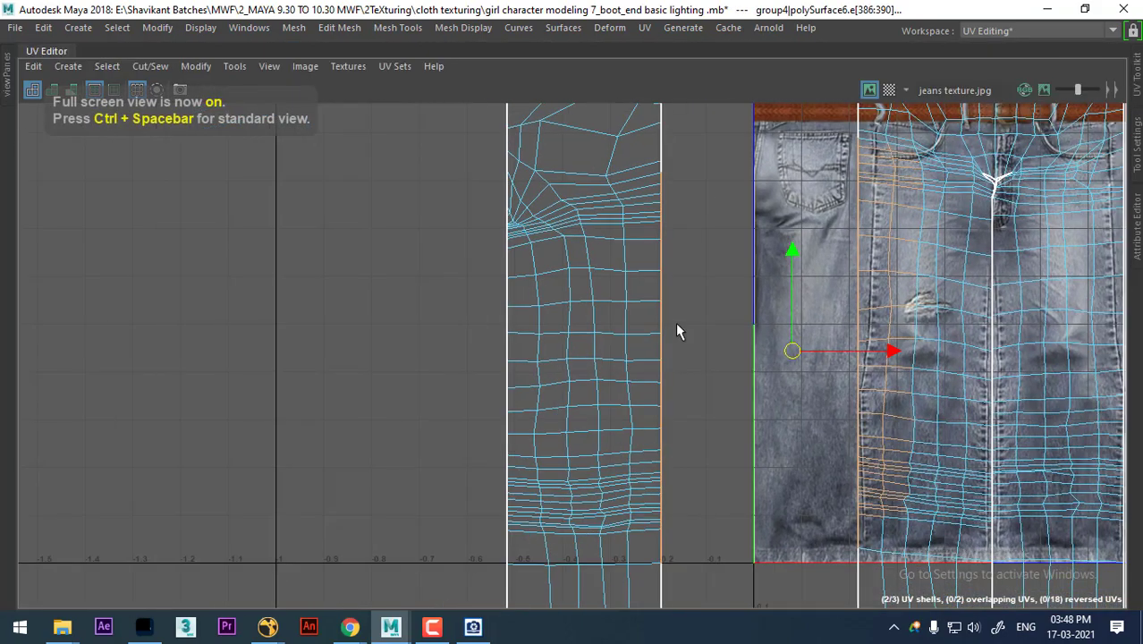
ctrl+right_drag(656, 354, 720, 372)
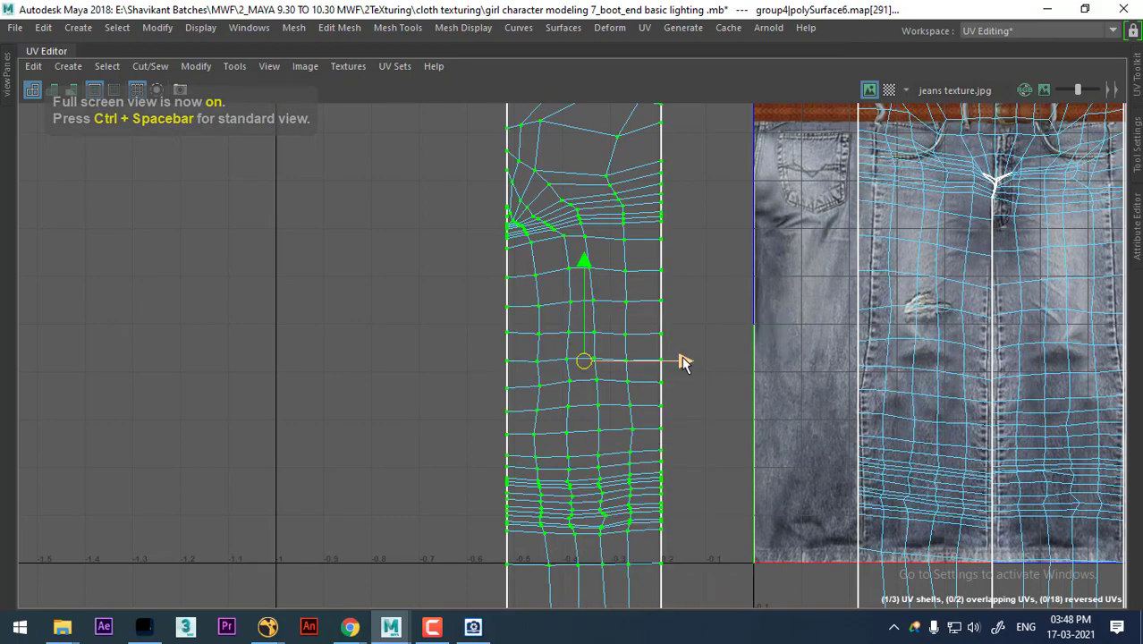
drag(682, 360, 796, 360)
alt+middle_drag(796, 359, 790, 447)
scroll(803, 358, up, 2)
scroll(805, 358, up, 2)
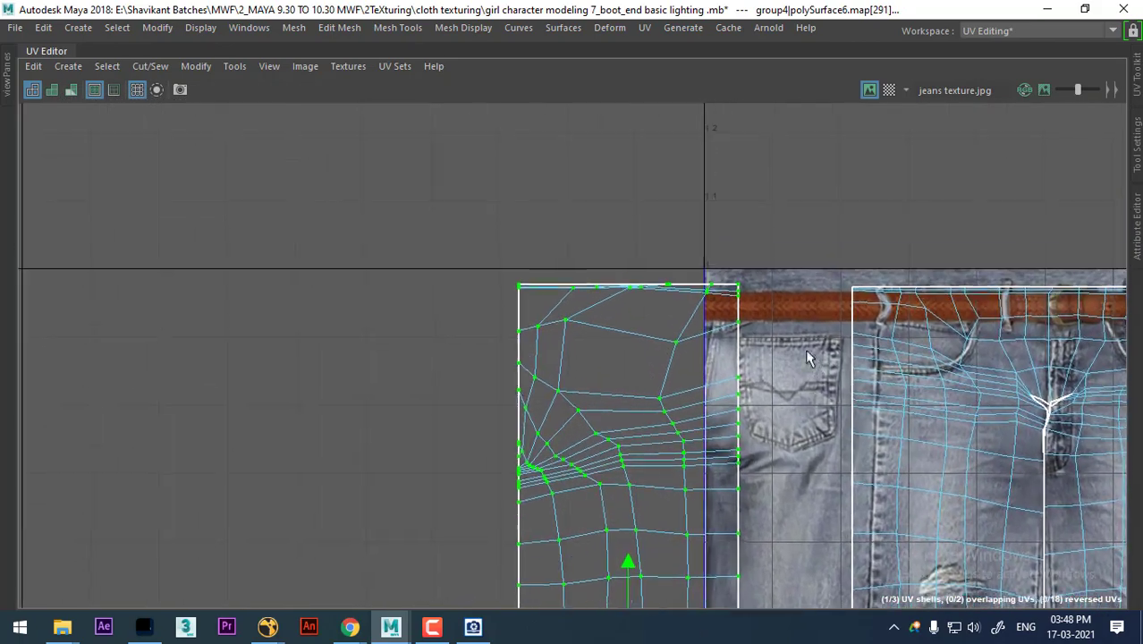
scroll(805, 358, up, 2)
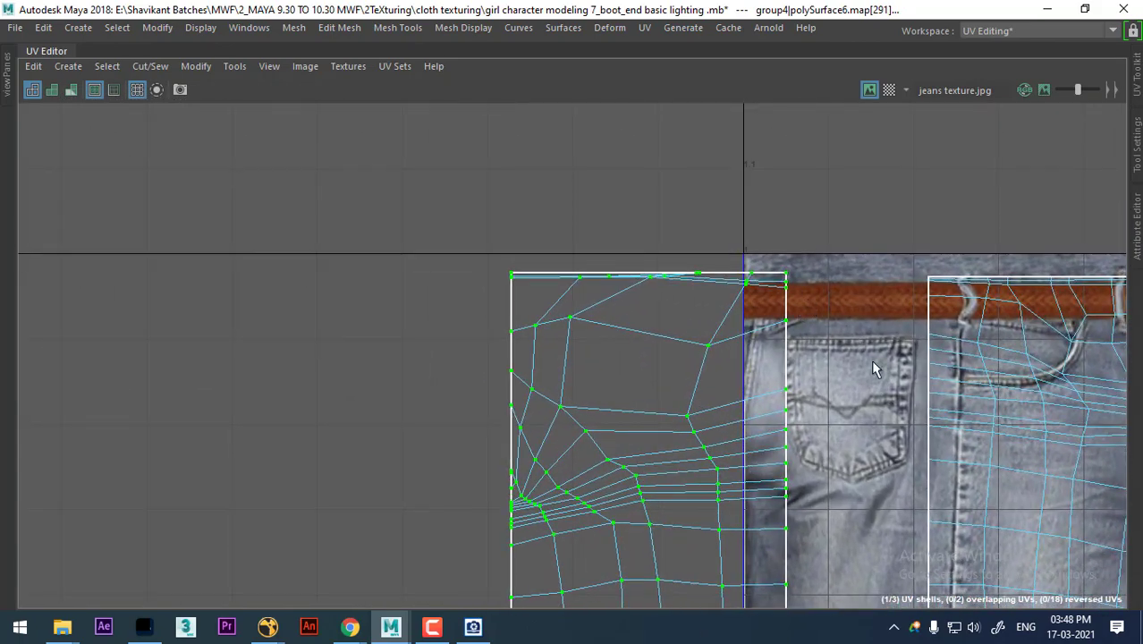
scroll(802, 309, up, 1)
scroll(804, 332, up, 1)
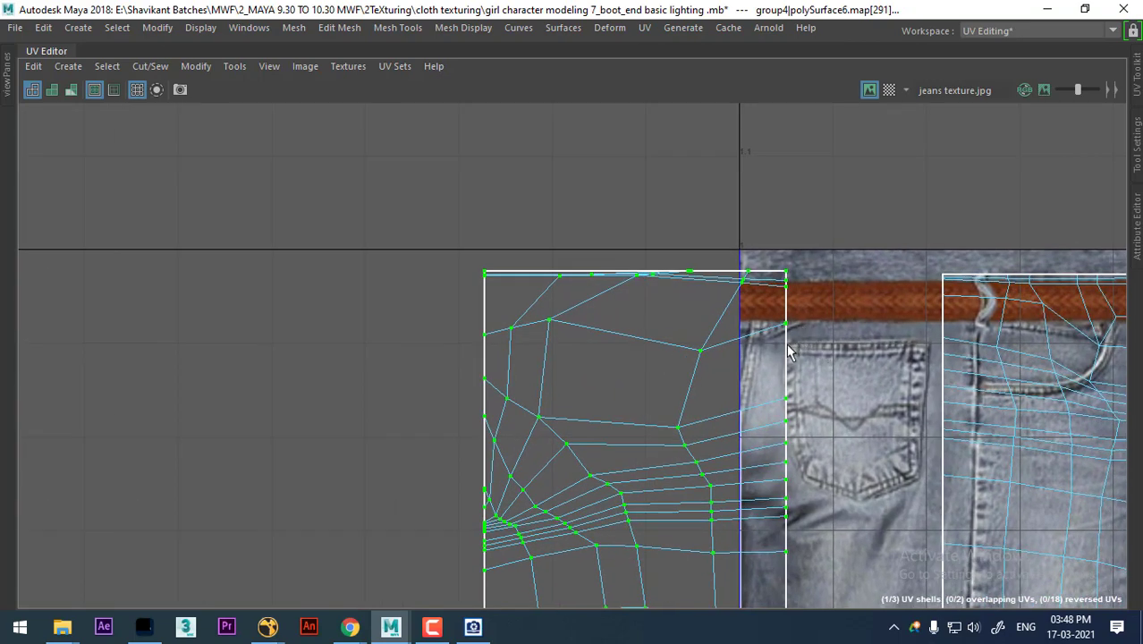
Step: Unfold the UVs in the upper part of the leg shell
drag(615, 430, 701, 572)
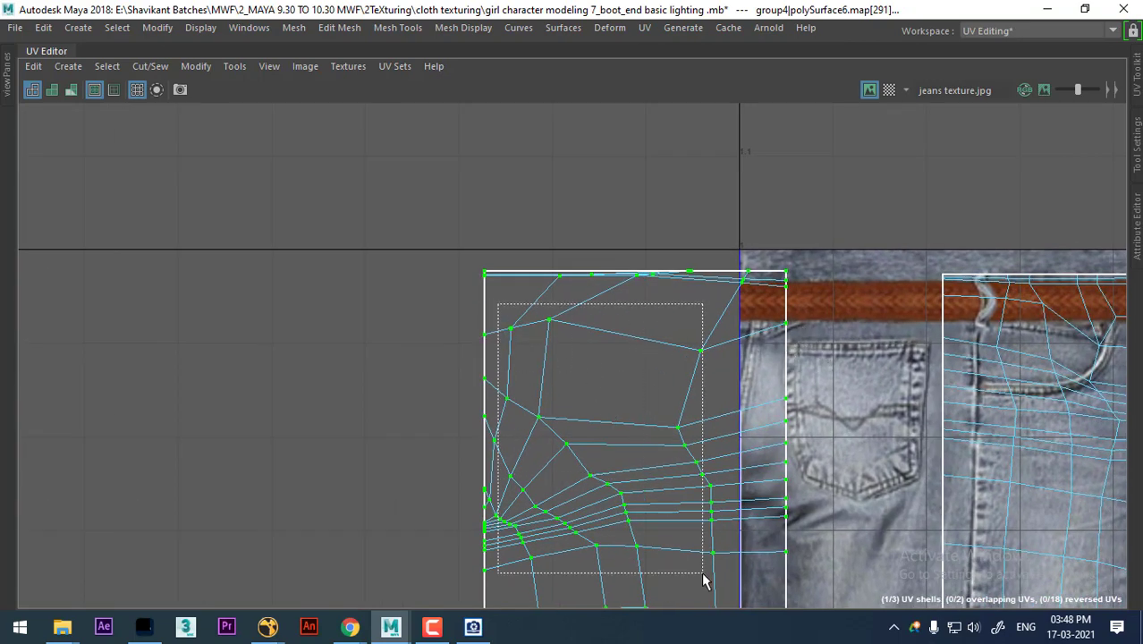
shift+right_drag(689, 173, 569, 176)
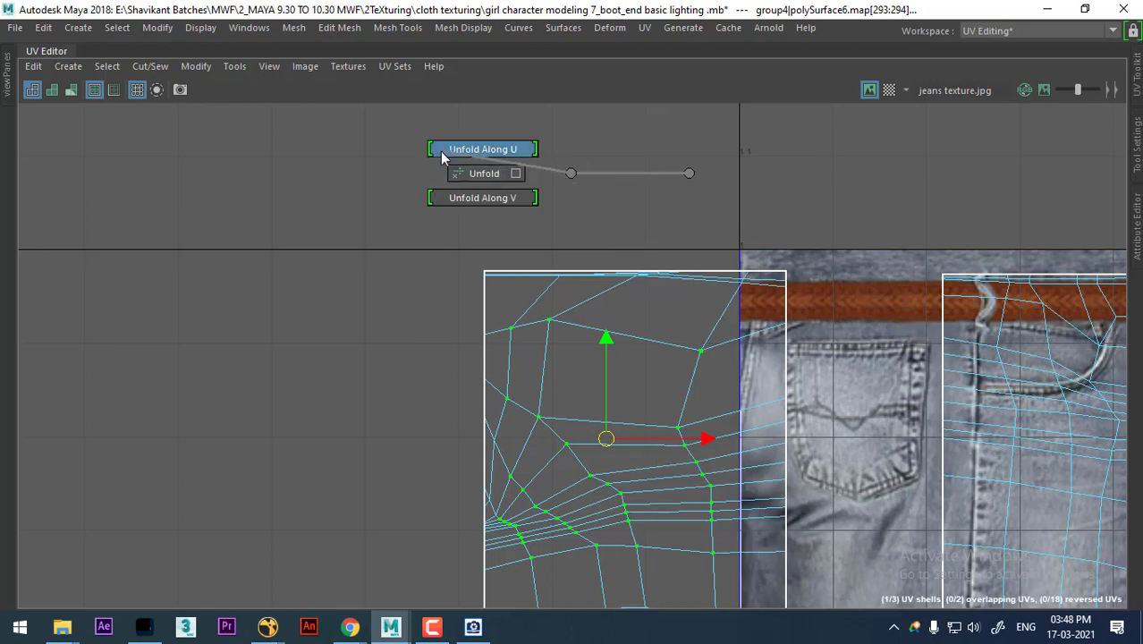
click(440, 151)
shift+right_drag(712, 269, 581, 178)
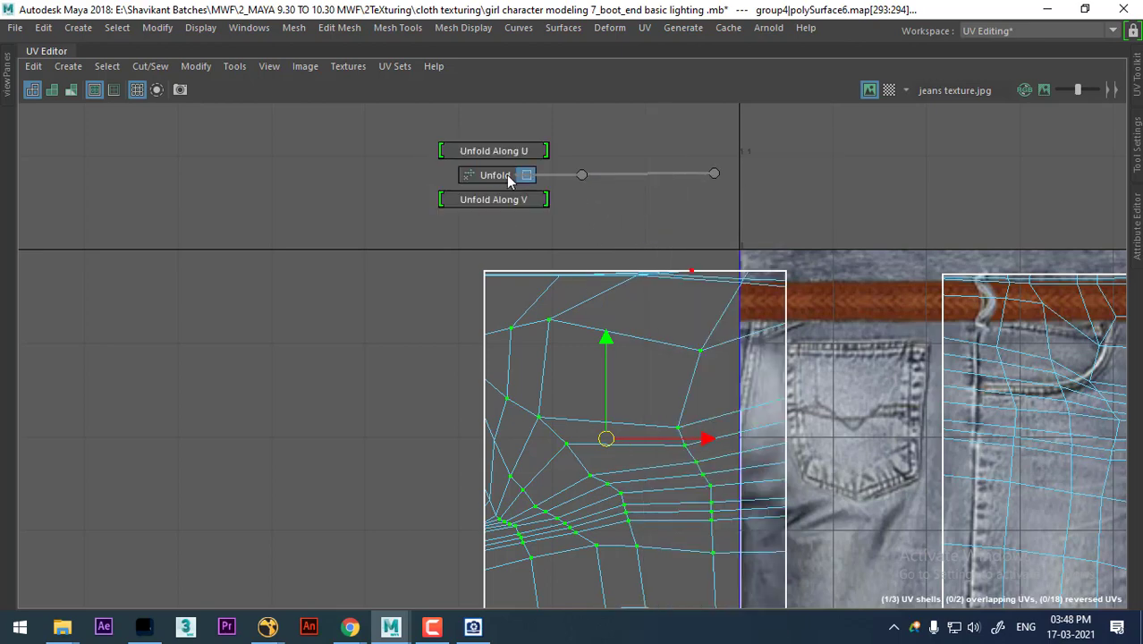
click(506, 175)
scroll(789, 405, down, 1)
Step: Pick the seam edges on the leg shell next to the texture
alt+middle_drag(789, 405, 758, 332)
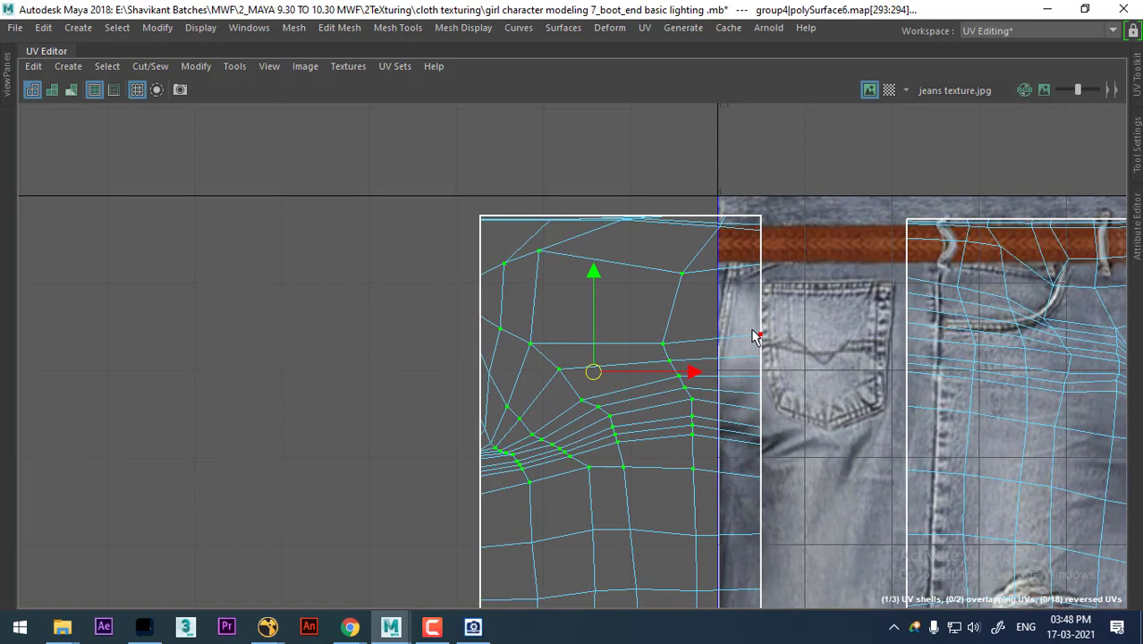
click(768, 267)
click(762, 224)
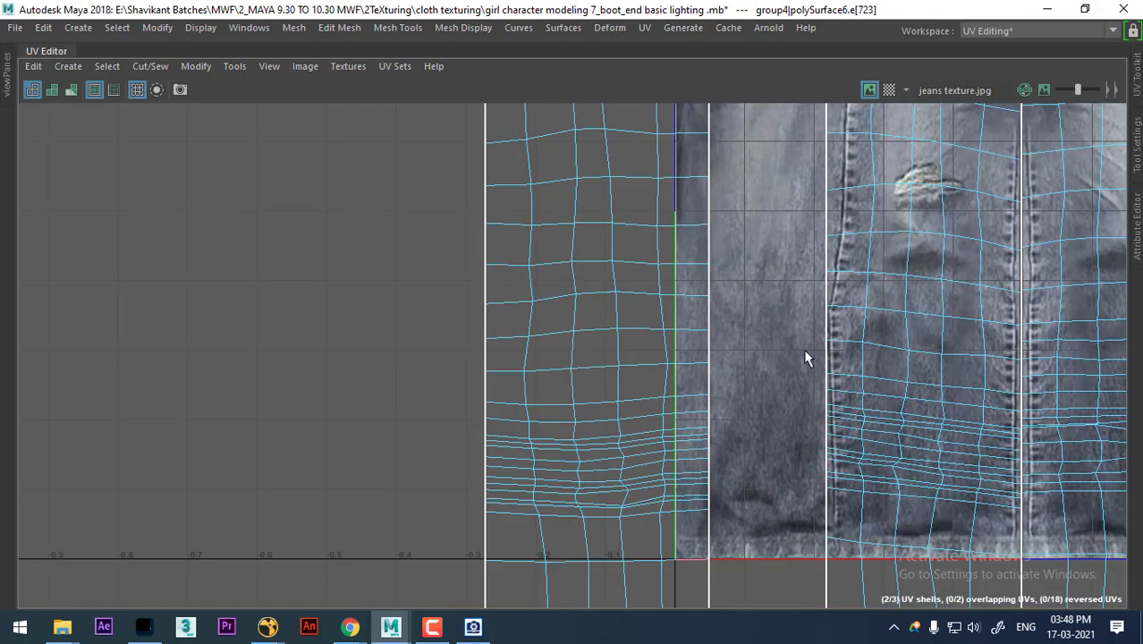
alt+middle_drag(811, 364, 750, 459)
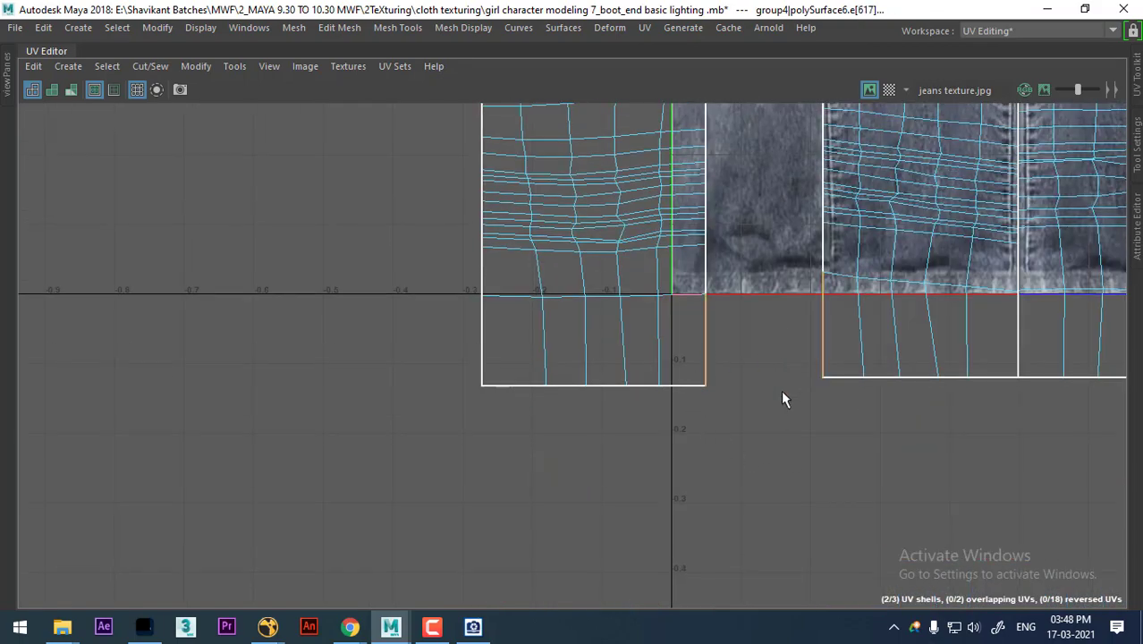
Step: Clear the edge selection and frame the whole jeans front with its waistband
click(756, 162)
alt+middle_drag(756, 173, 780, 371)
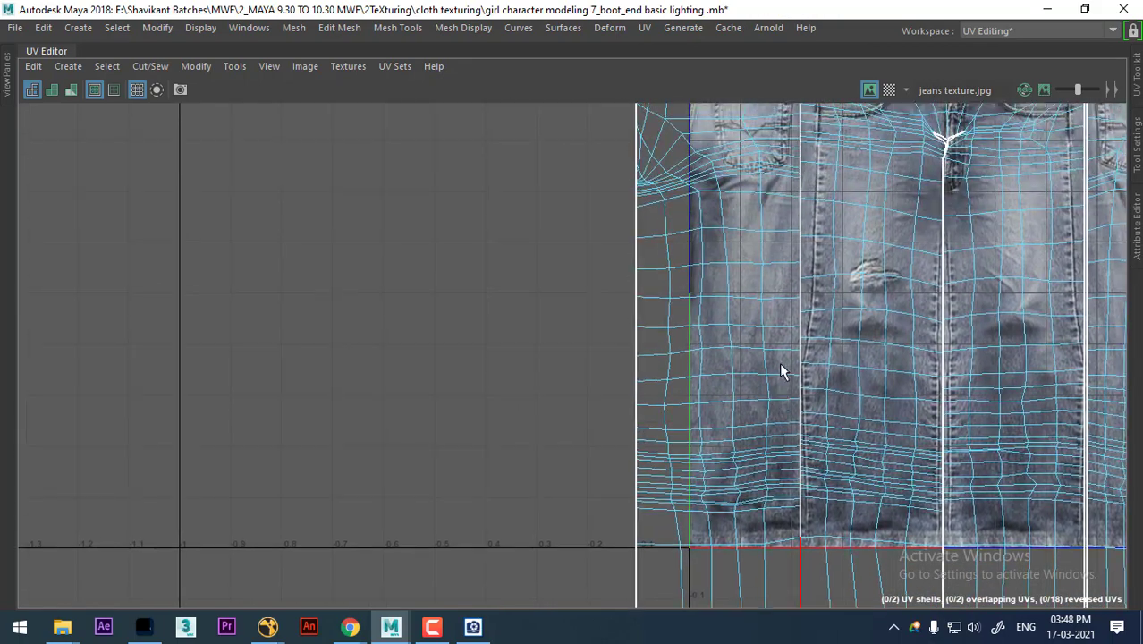
scroll(778, 204, down, 1)
mouse_move(778, 204)
alt+middle_down()
mouse_move(816, 305)
mouse_move(956, 437)
alt+middle_up()
scroll(800, 223, up, 2)
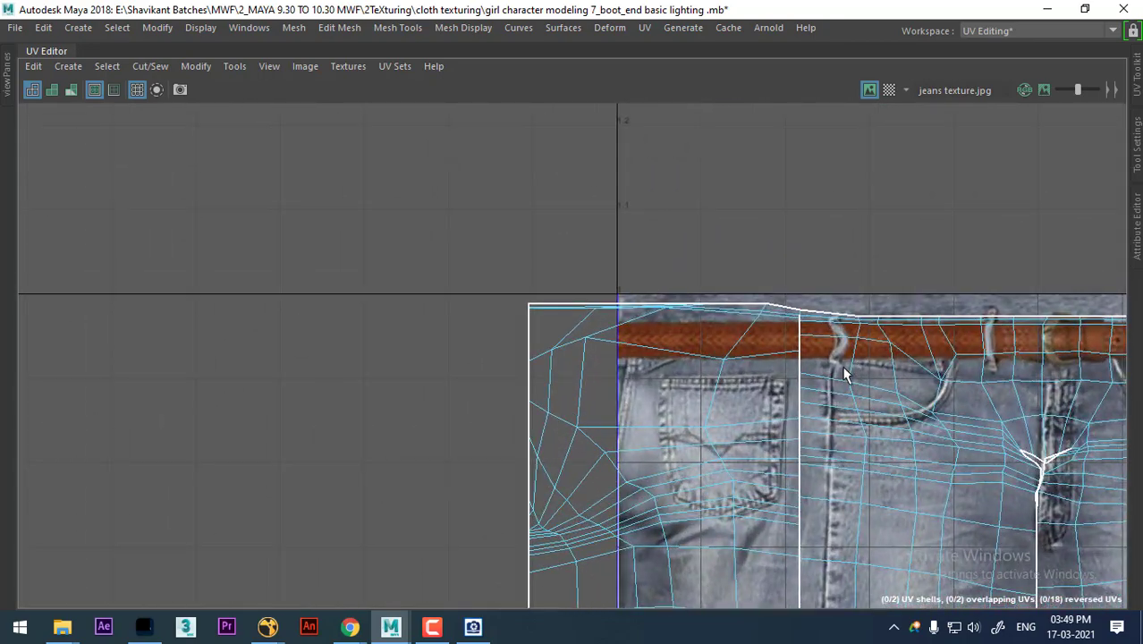
scroll(845, 374, down, 2)
alt+middle_drag(828, 403, 794, 260)
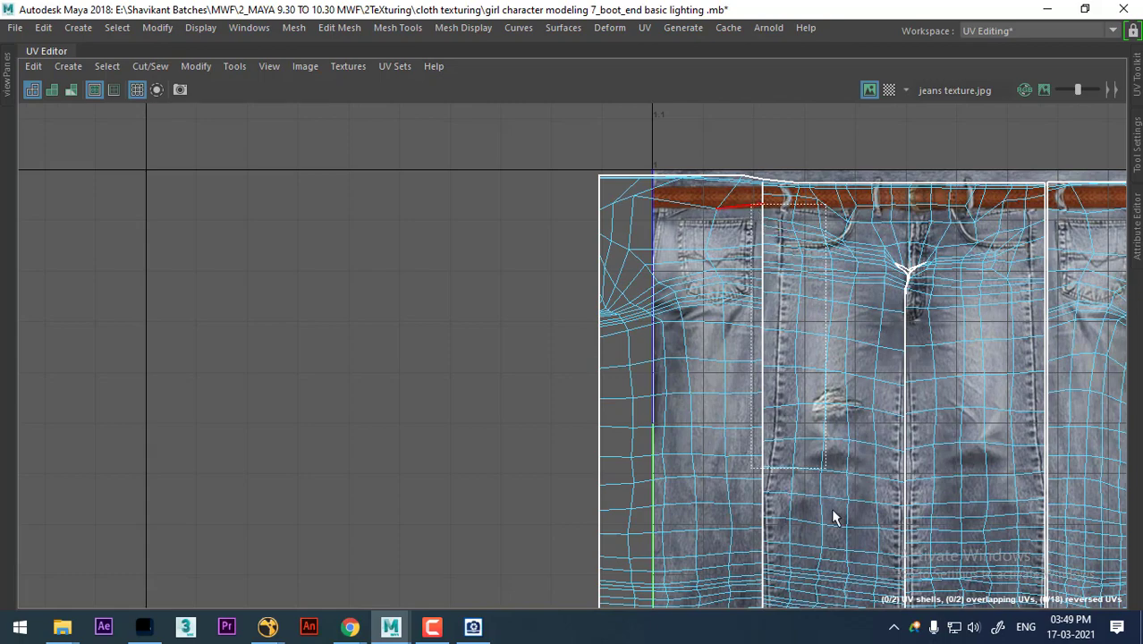
Step: Select the leg shell's seam edges and Move and Sew them onto the jeans front shell
drag(752, 204, 833, 518)
alt+middle_drag(833, 518, 811, 327)
mouse_move(804, 394)
shift+right_down()
mouse_move(774, 132)
mouse_move(803, 353)
shift+right_up()
drag(811, 304, 726, 410)
alt+middle_drag(790, 216, 781, 468)
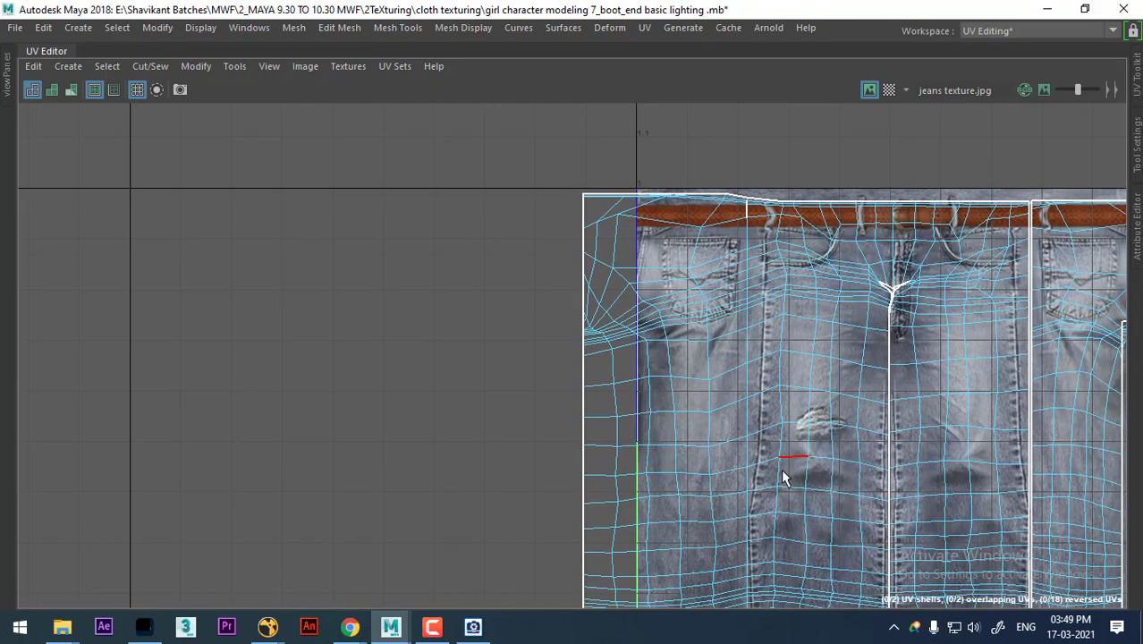
Step: Frame the jeans front to check the sewn seam, then pick a UV on the notched right shell
scroll(825, 280, up, 2)
scroll(801, 349, up, 2)
scroll(801, 348, down, 1)
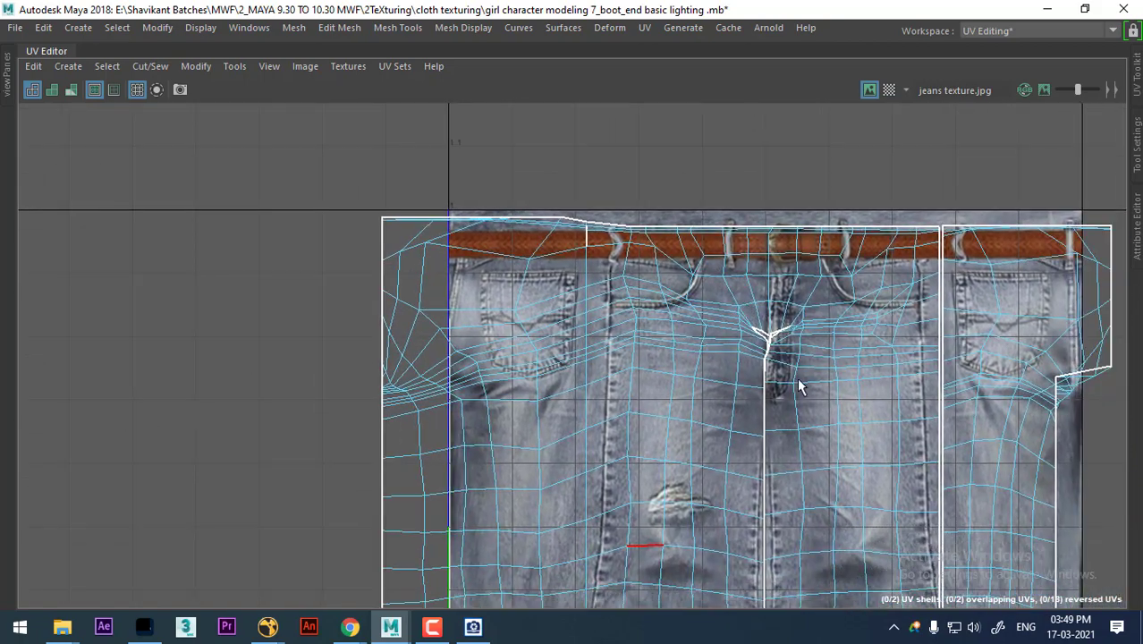
mouse_move(797, 377)
alt+middle_down()
mouse_move(758, 322)
mouse_move(821, 323)
alt+middle_up()
scroll(938, 298, up, 1)
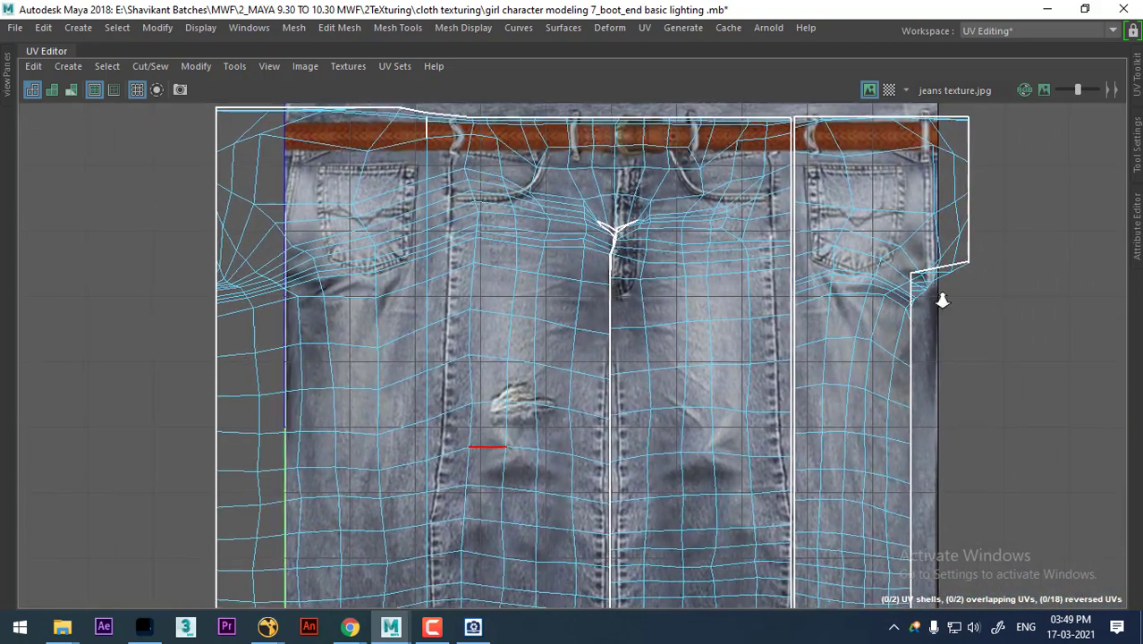
click(921, 288)
Step: Expand the selection to the notched right shell and move it right, clear of the texture
ctrl+right_drag(885, 303, 957, 324)
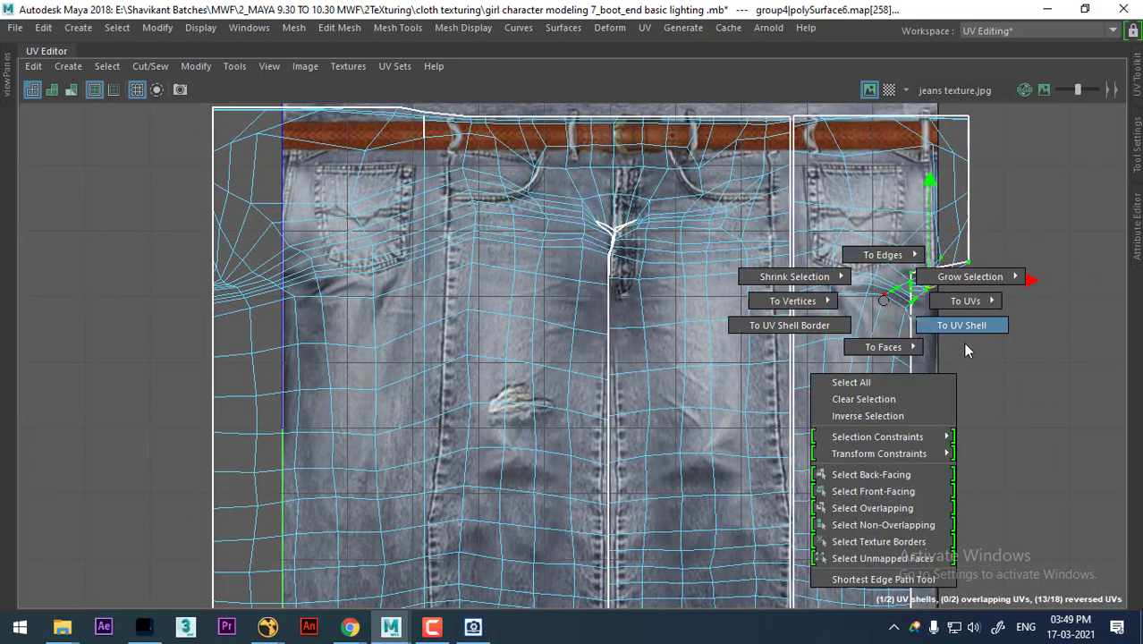
scroll(984, 450, down, 1)
drag(984, 450, 1015, 456)
scroll(1038, 458, down, 1)
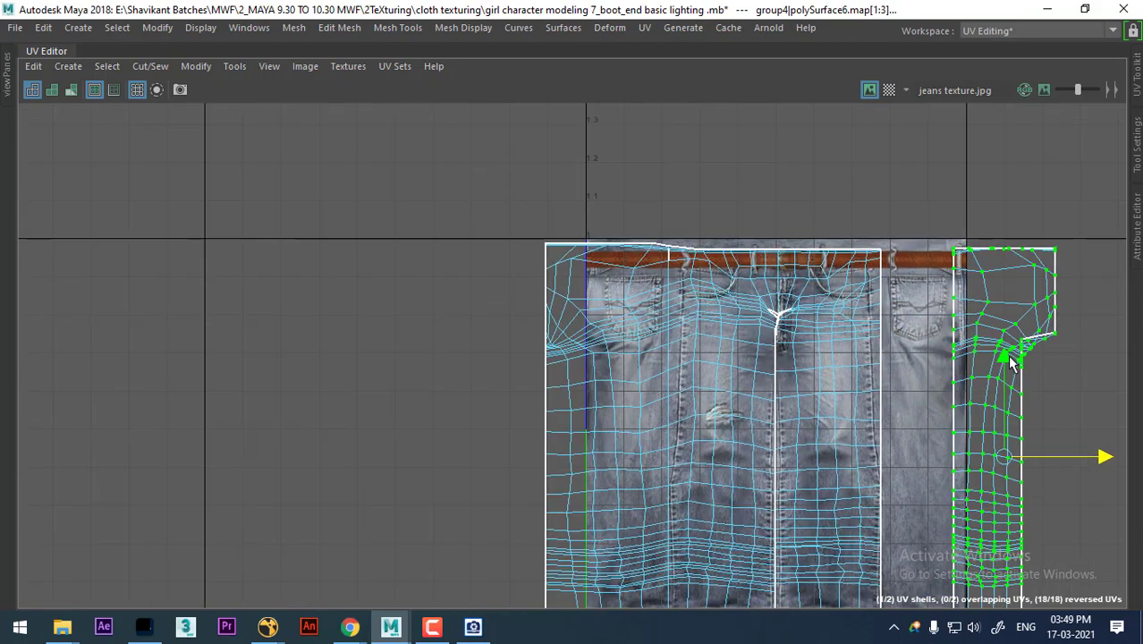
alt+middle_drag(1118, 452, 868, 327)
drag(854, 333, 883, 346)
Step: Return to the full UV Editing layout with both shells framed in the UV view
key(space)
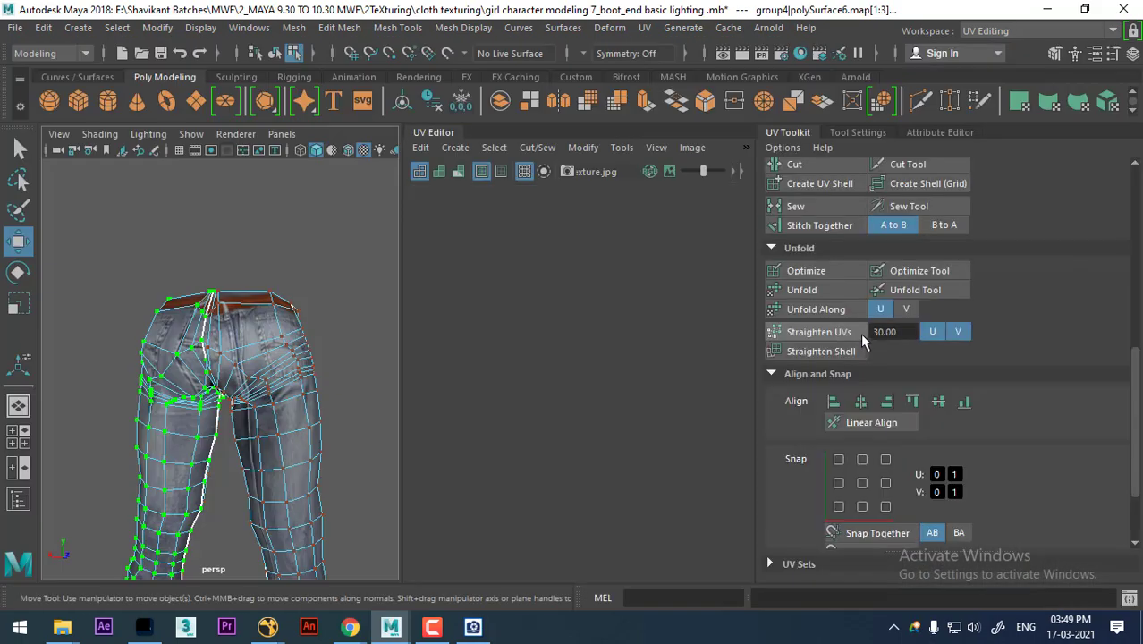
scroll(597, 327, up, 2)
mouse_move(669, 331)
alt+middle_down()
mouse_move(598, 327)
mouse_move(623, 309)
alt+middle_up()
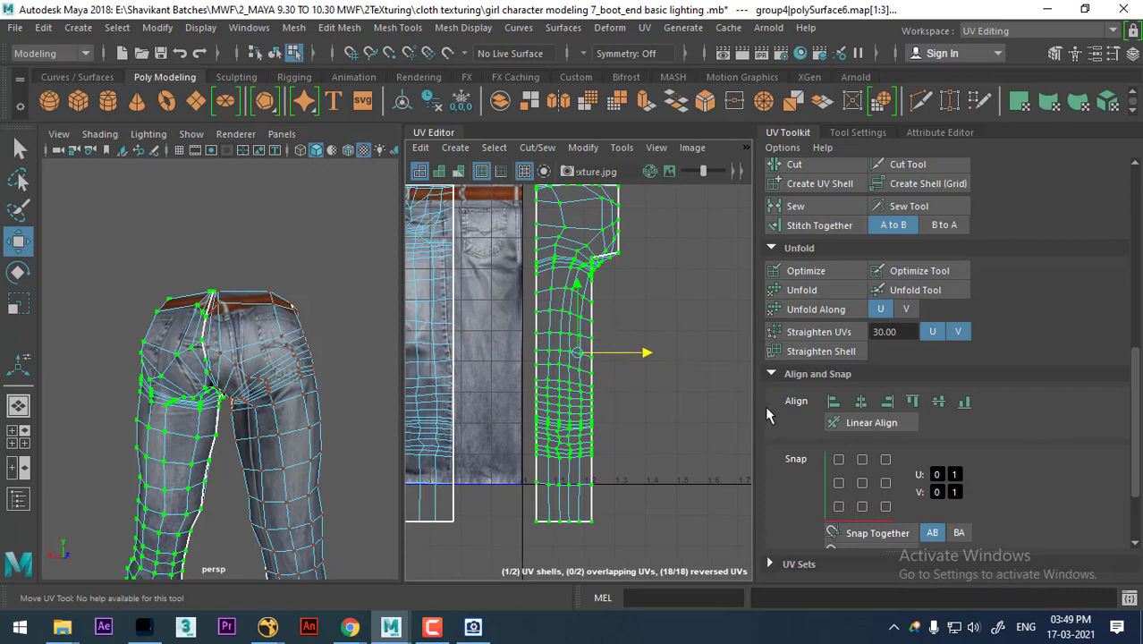
Step: Convert the selection to the shell border and select the right leg shell's inner-border UVs
ctrl+right_drag(700, 318, 592, 363)
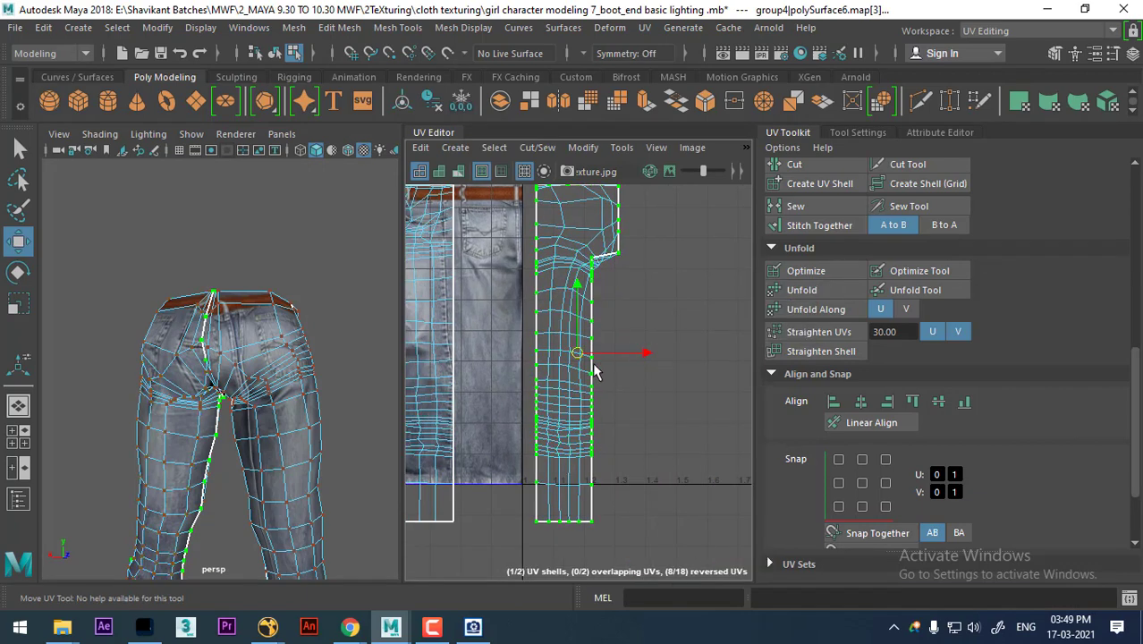
scroll(573, 304, down, 2)
drag(604, 510, 559, 490)
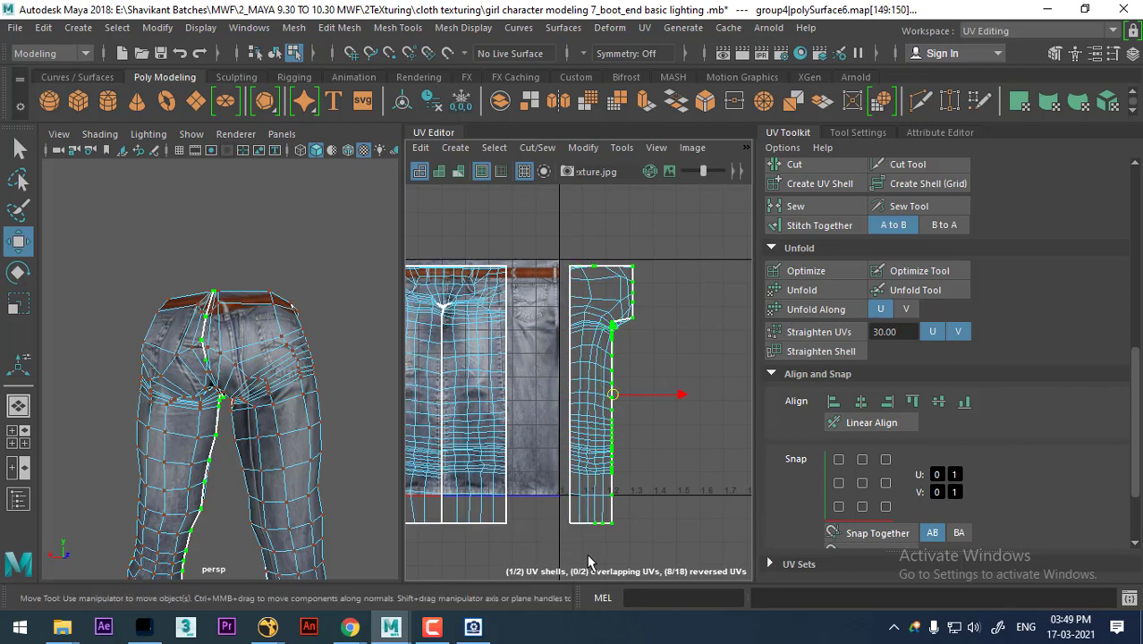
scroll(592, 348, up, 3)
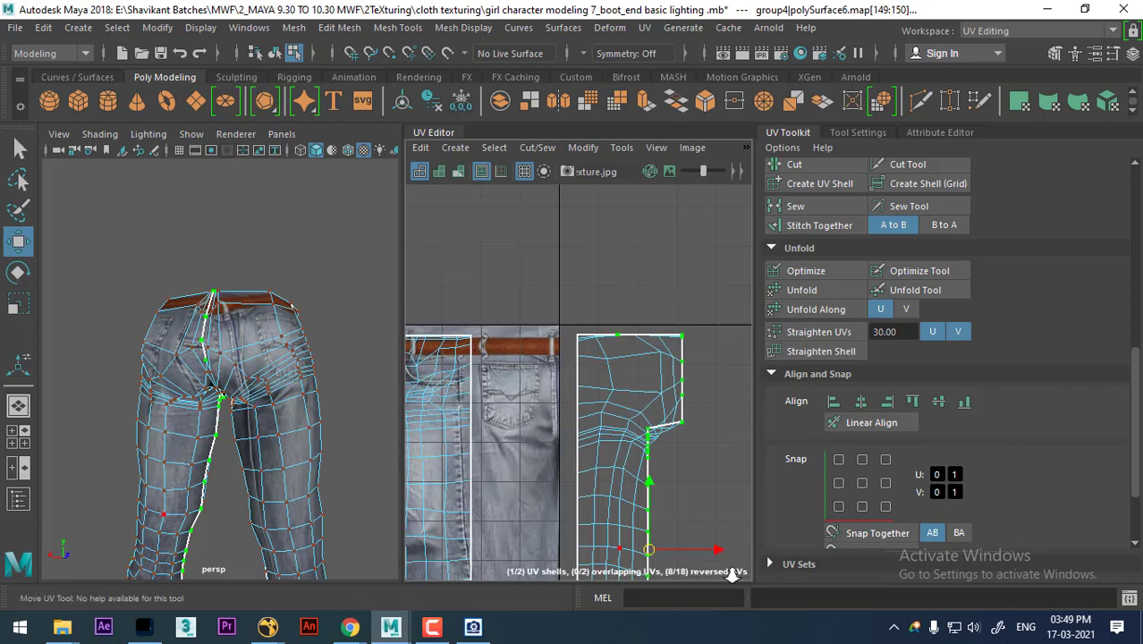
scroll(606, 285, up, 2)
scroll(702, 352, down, 2)
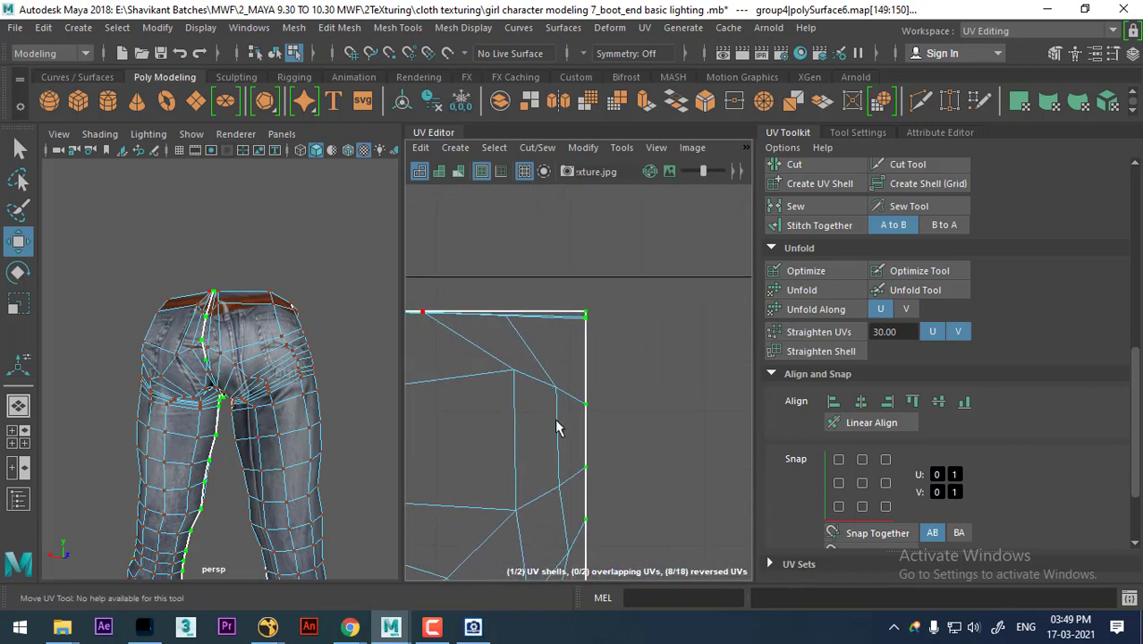
scroll(615, 423, up, 2)
scroll(617, 421, down, 2)
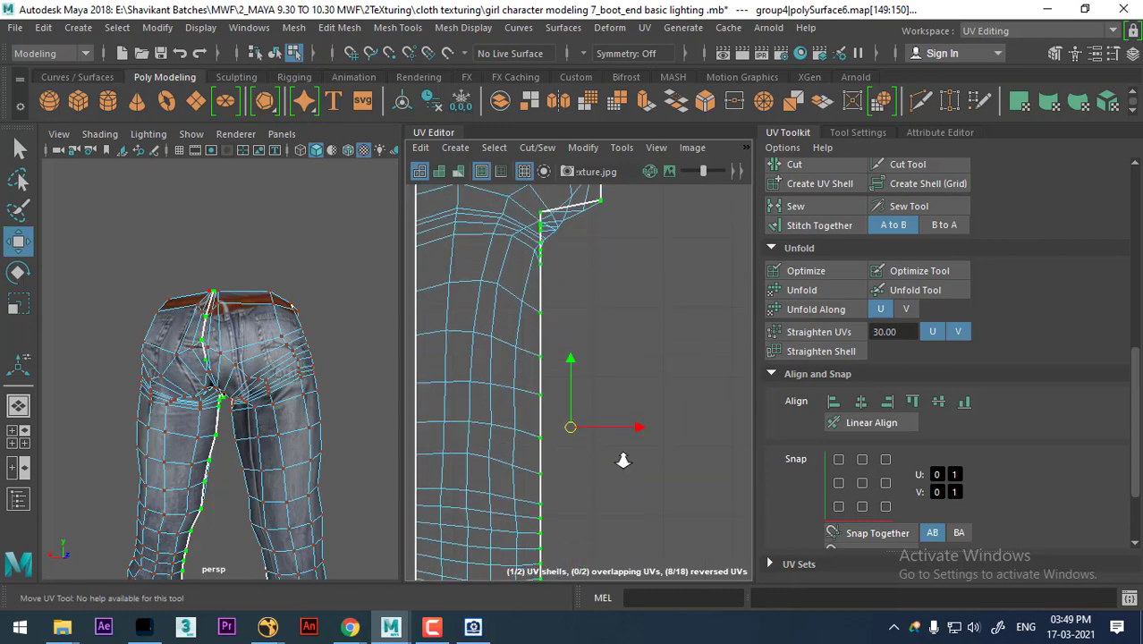
scroll(620, 462, down, 2)
scroll(622, 277, up, 3)
scroll(631, 362, down, 2)
scroll(642, 343, down, 3)
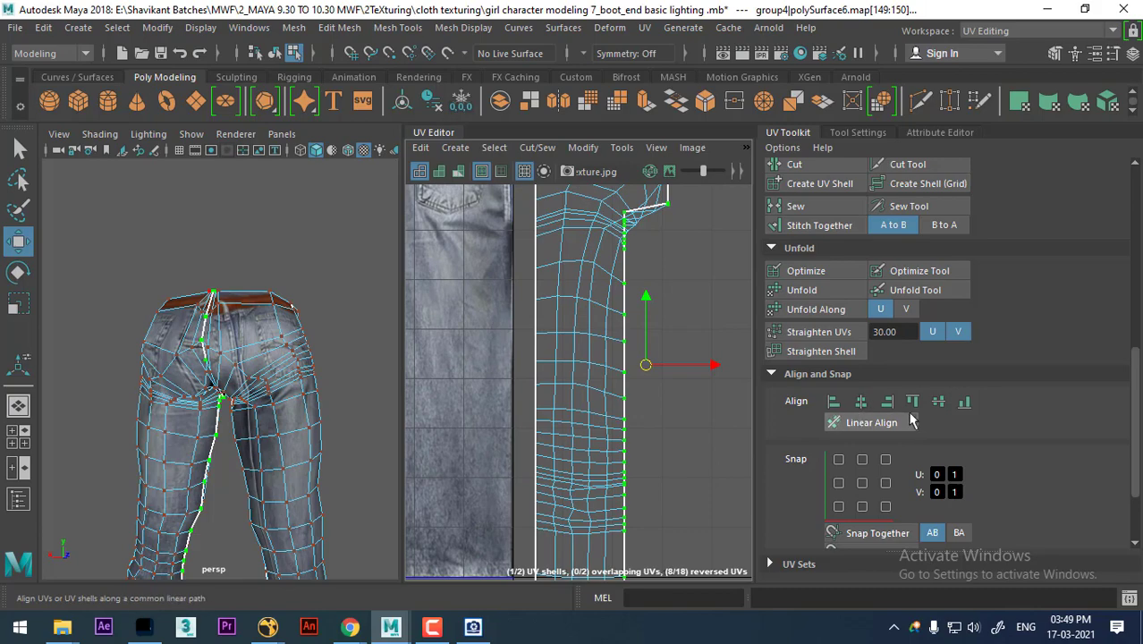
Step: Linear-align the border UVs into one vertical line and make the UV Editor full screen
click(872, 422)
scroll(617, 265, down, 2)
scroll(657, 393, down, 1)
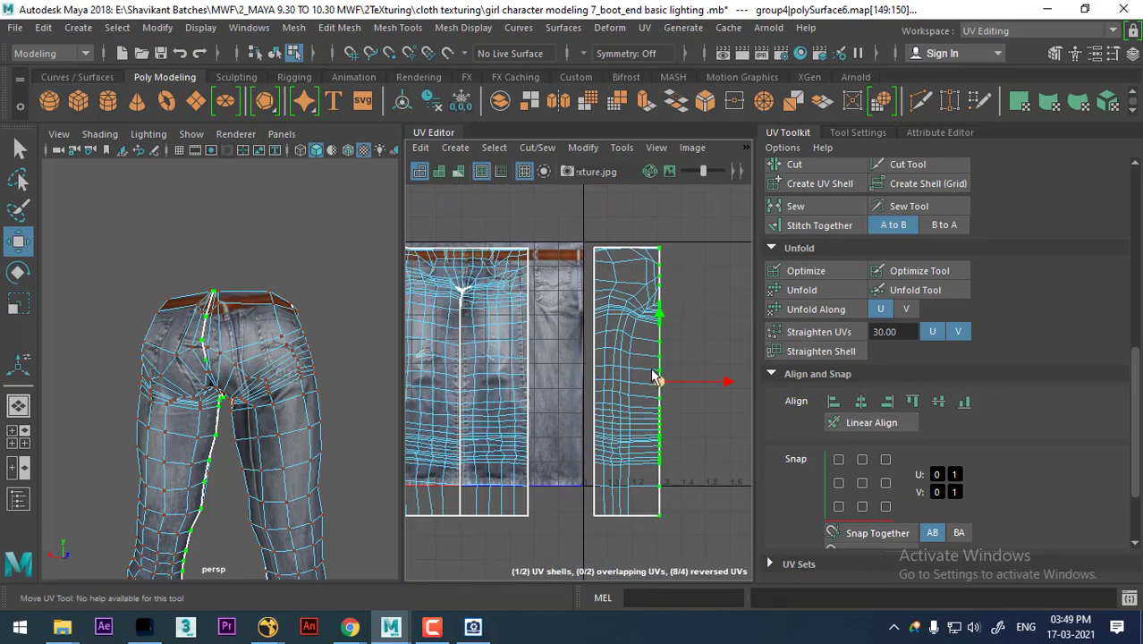
key(ctrl+space)
scroll(822, 403, down, 3)
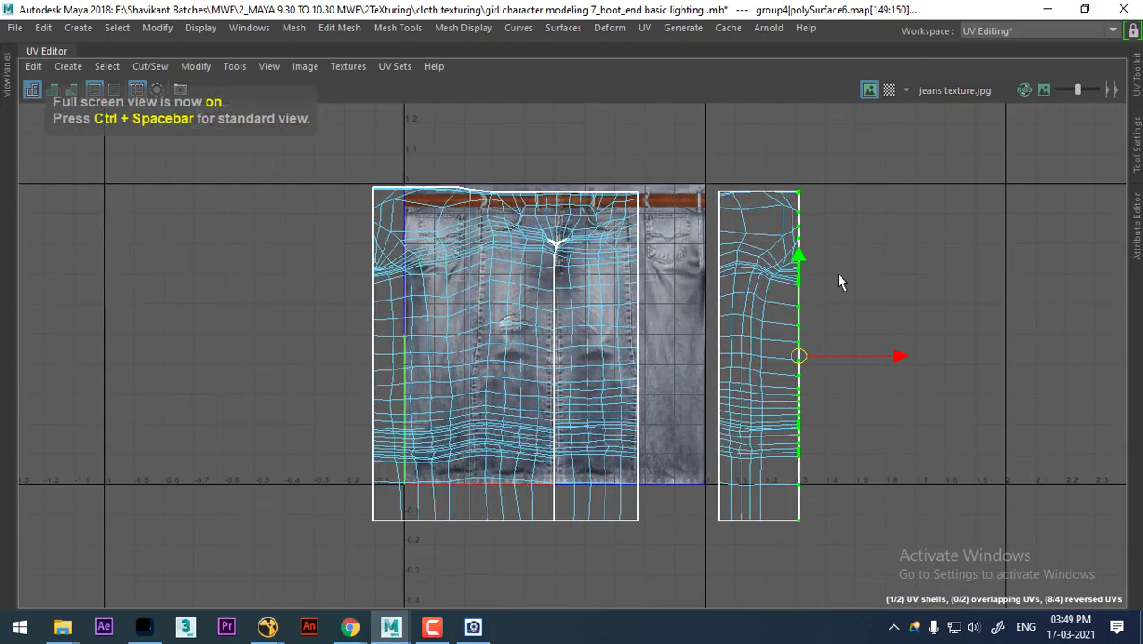
Step: Select all UVs of the right leg shell, unfold it, then unfold along V
ctrl+right_click(827, 263)
click(687, 312)
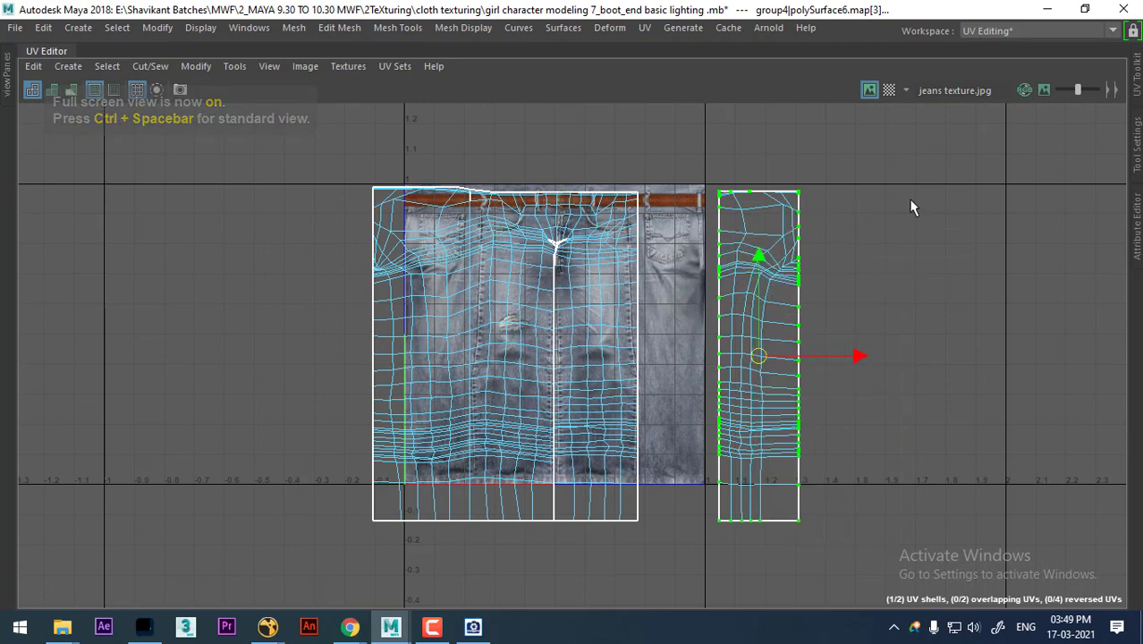
drag(910, 148, 690, 615)
shift+right_drag(829, 222, 726, 151)
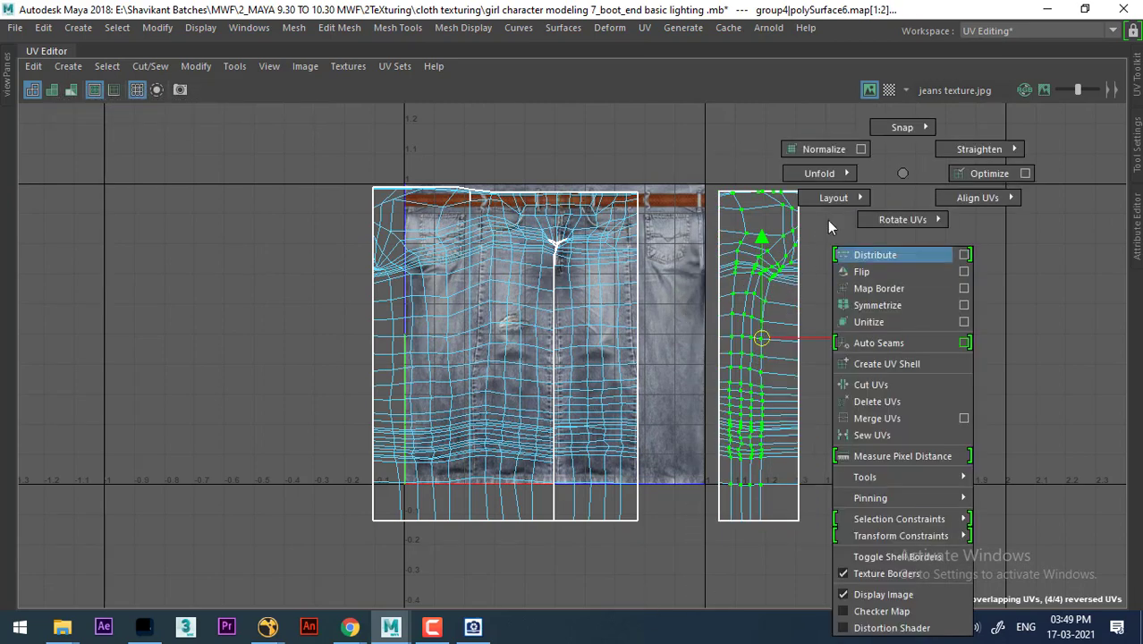
shift+right_drag(901, 189, 742, 198)
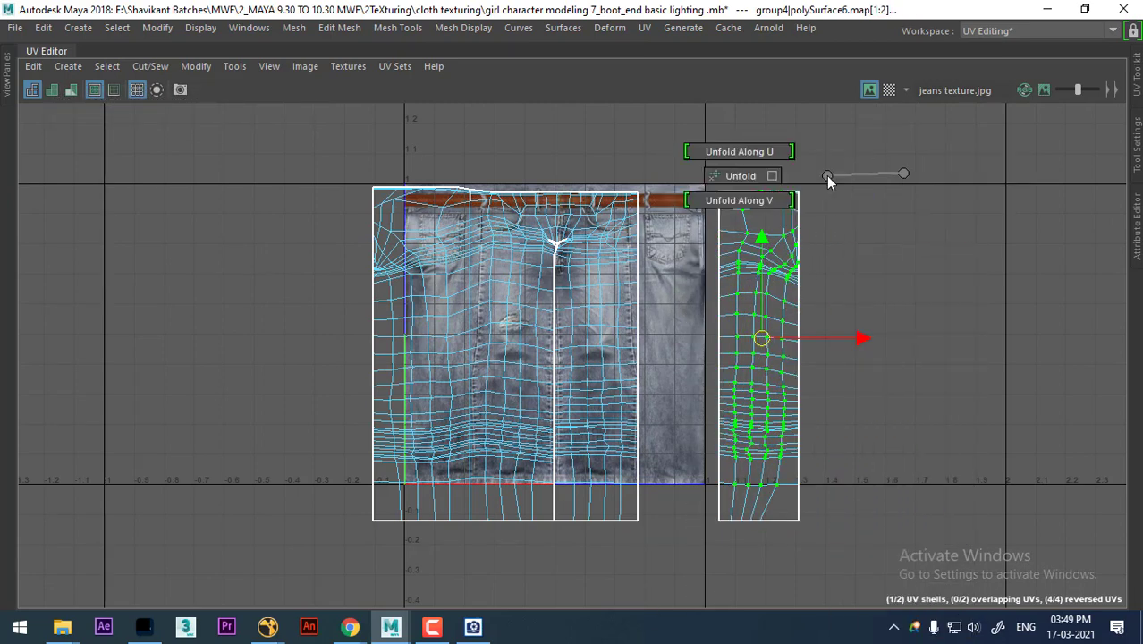
Step: Unfold the shell's left-edge UVs, undoing an unwanted Unfold Along U
scroll(798, 265, up, 2)
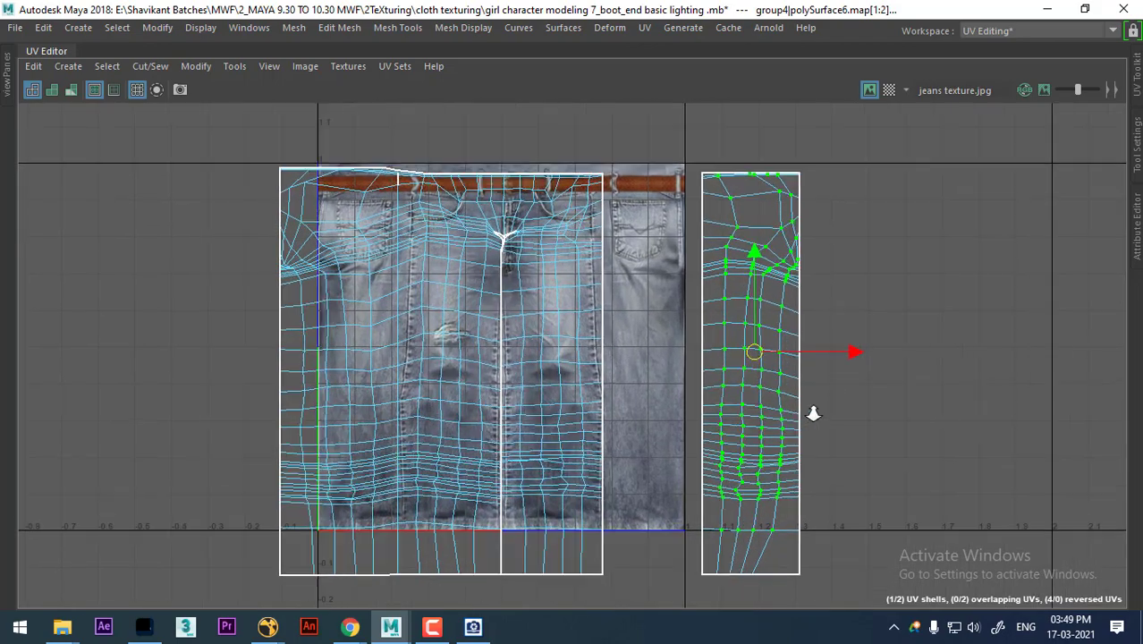
scroll(754, 292, up, 1)
scroll(802, 335, up, 1)
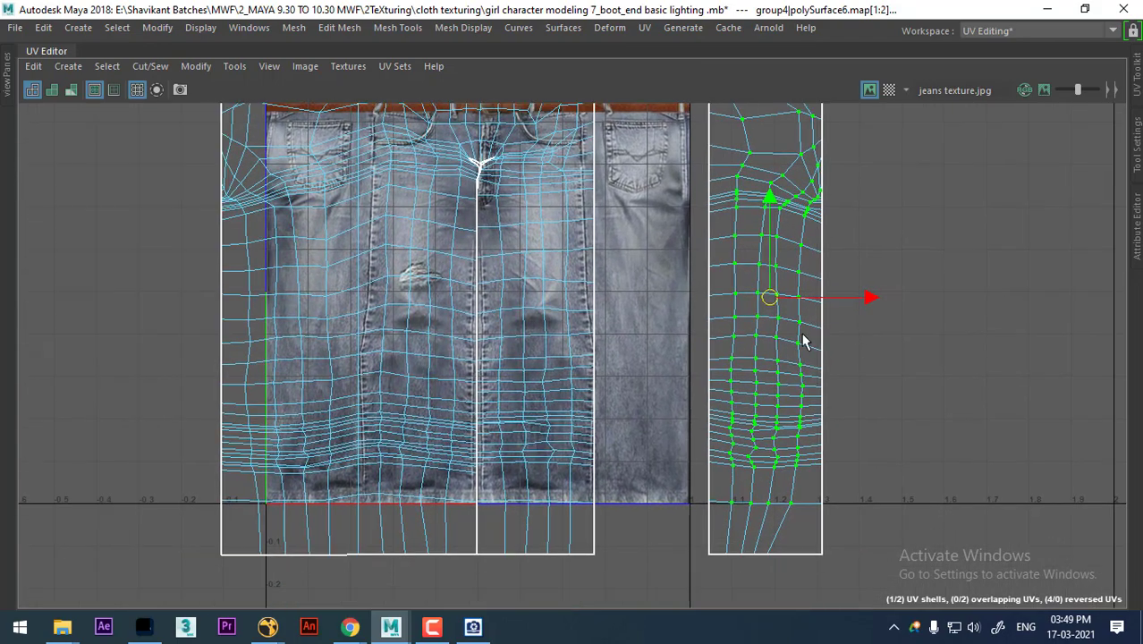
scroll(746, 319, down, 2)
drag(731, 300, 735, 541)
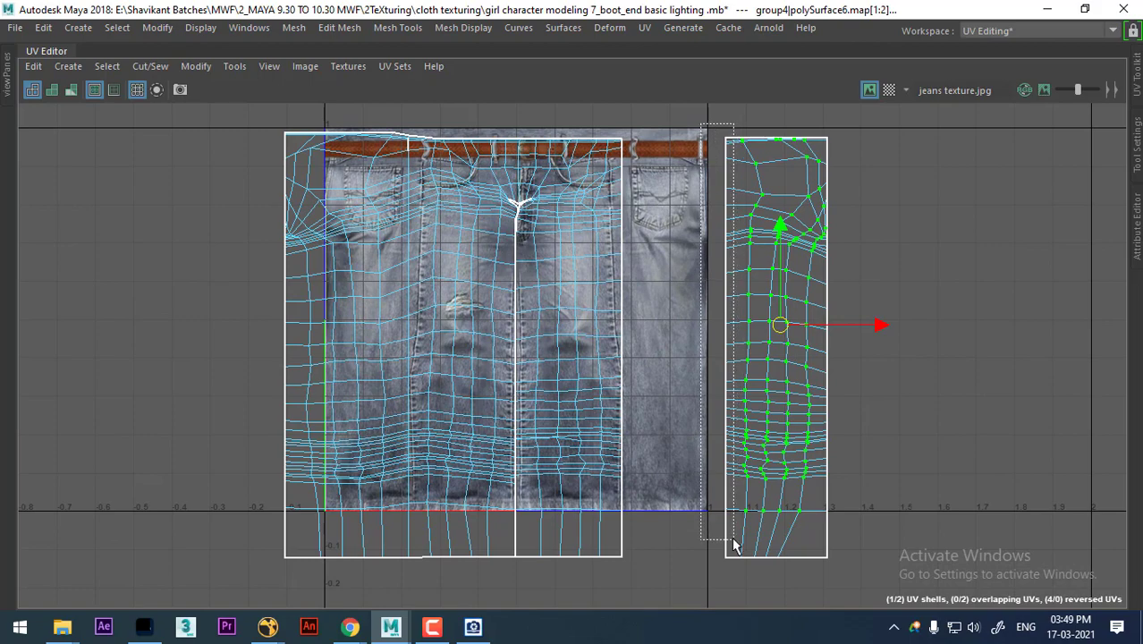
scroll(725, 224, up, 3)
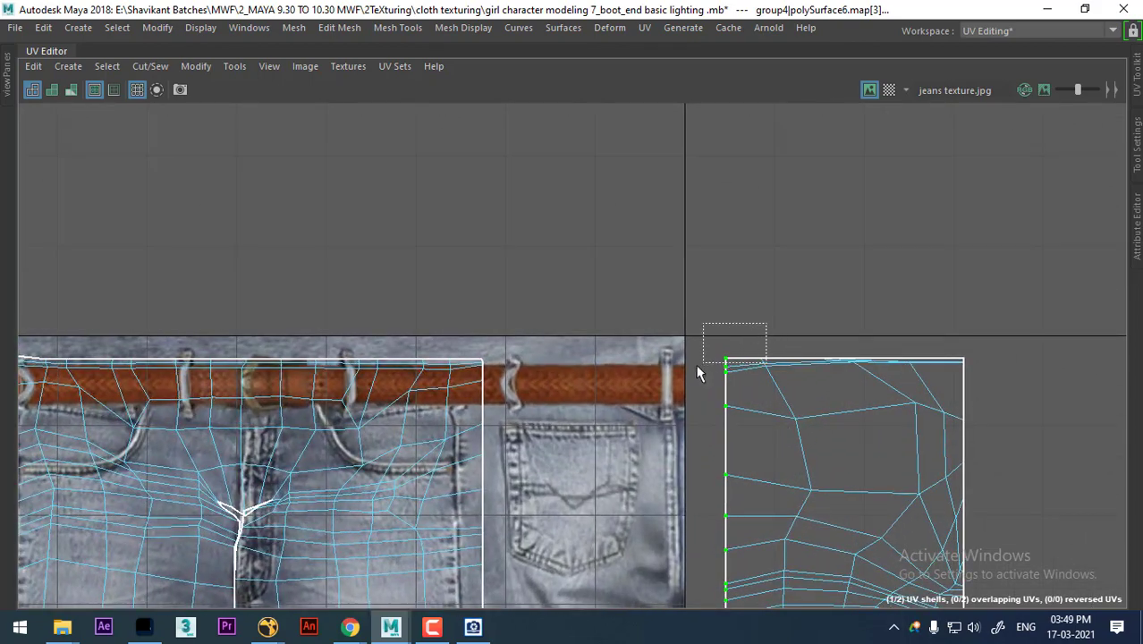
mouse_move(932, 172)
shift+right_down()
mouse_move(779, 151)
mouse_move(772, 135)
shift+right_up()
key(ctrl+z)
mouse_move(921, 172)
shift+right_down()
mouse_move(838, 150)
mouse_move(763, 214)
shift+right_up()
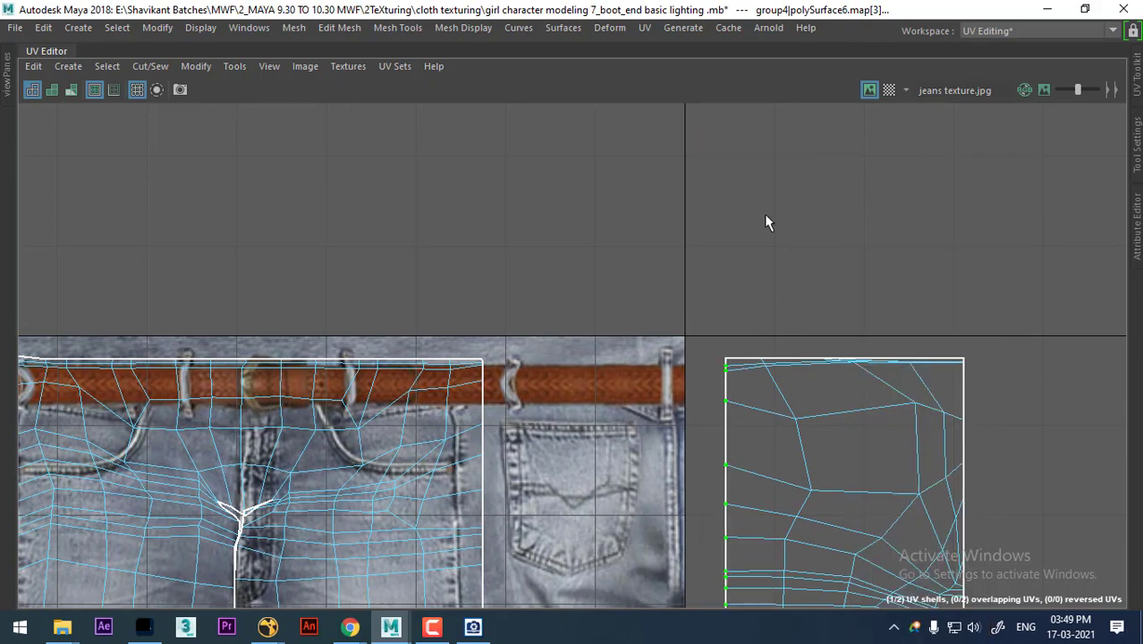
scroll(899, 447, down, 1)
Step: Unfold the shell's right-edge UVs along V and the bottom-edge UVs in one direction
mouse_move(899, 447)
alt+middle_down()
mouse_move(888, 440)
mouse_move(898, 342)
alt+middle_up()
scroll(898, 342, down, 1)
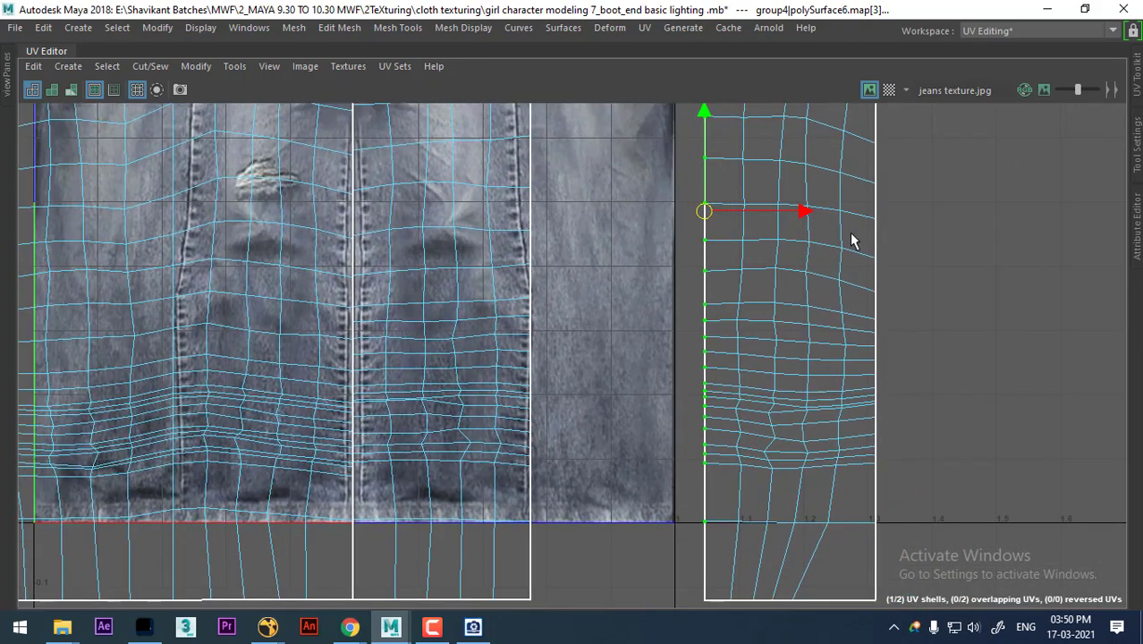
scroll(837, 301, down, 1)
alt+middle_drag(836, 300, 888, 231)
drag(821, 399, 825, 532)
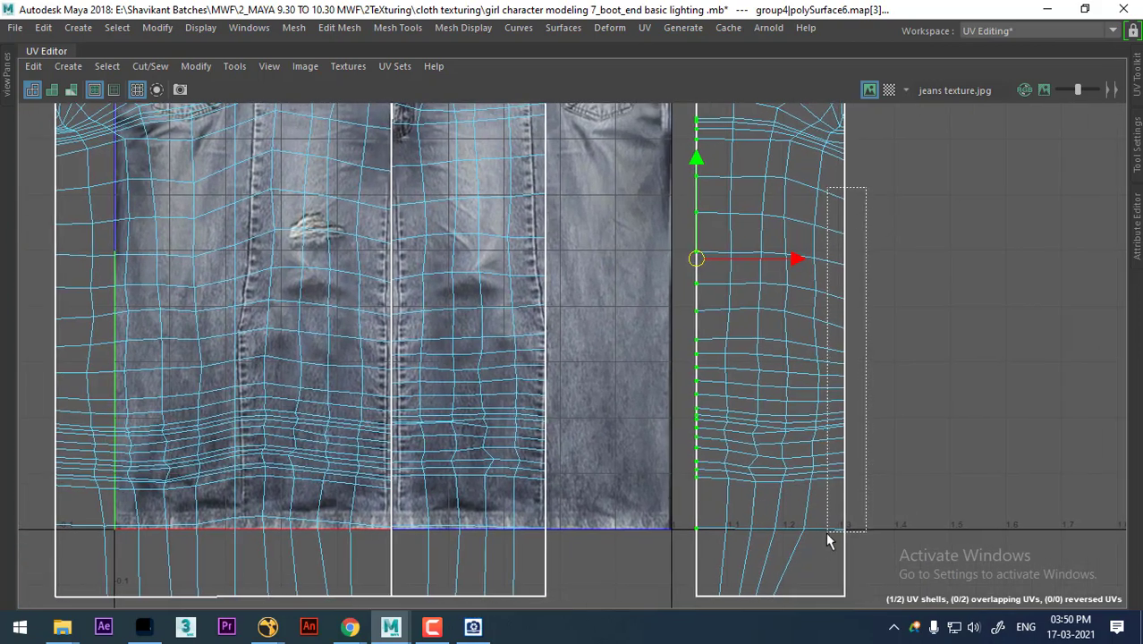
mouse_move(1004, 173)
shift+right_down()
mouse_move(919, 178)
mouse_move(841, 204)
shift+right_up()
alt+middle_drag(837, 468, 819, 424)
drag(799, 405, 694, 458)
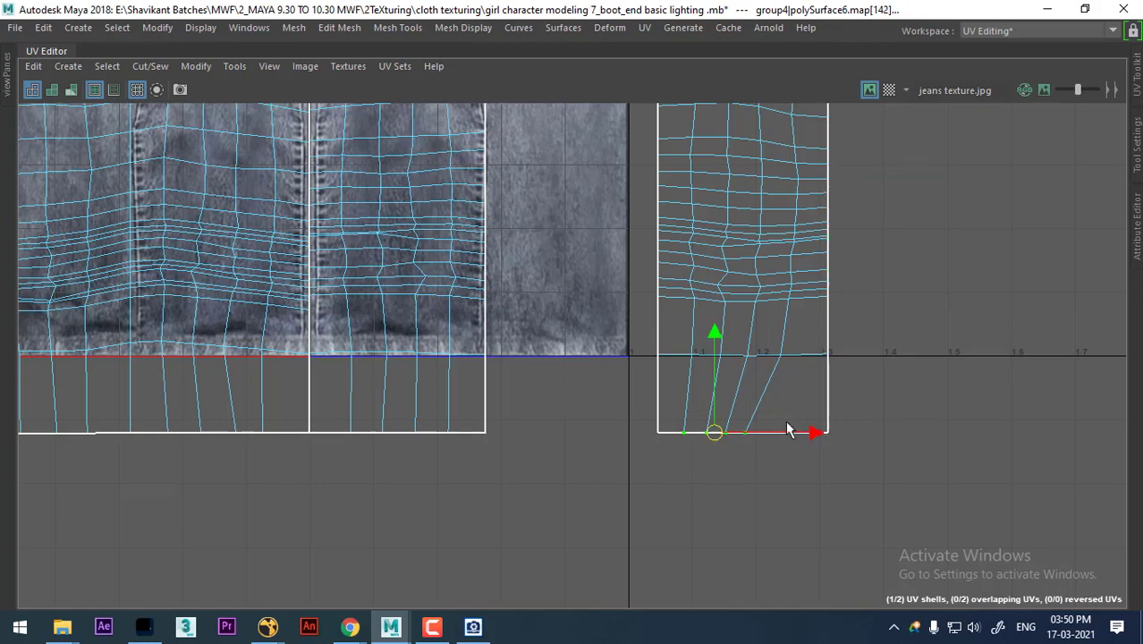
shift+right_drag(928, 172, 766, 148)
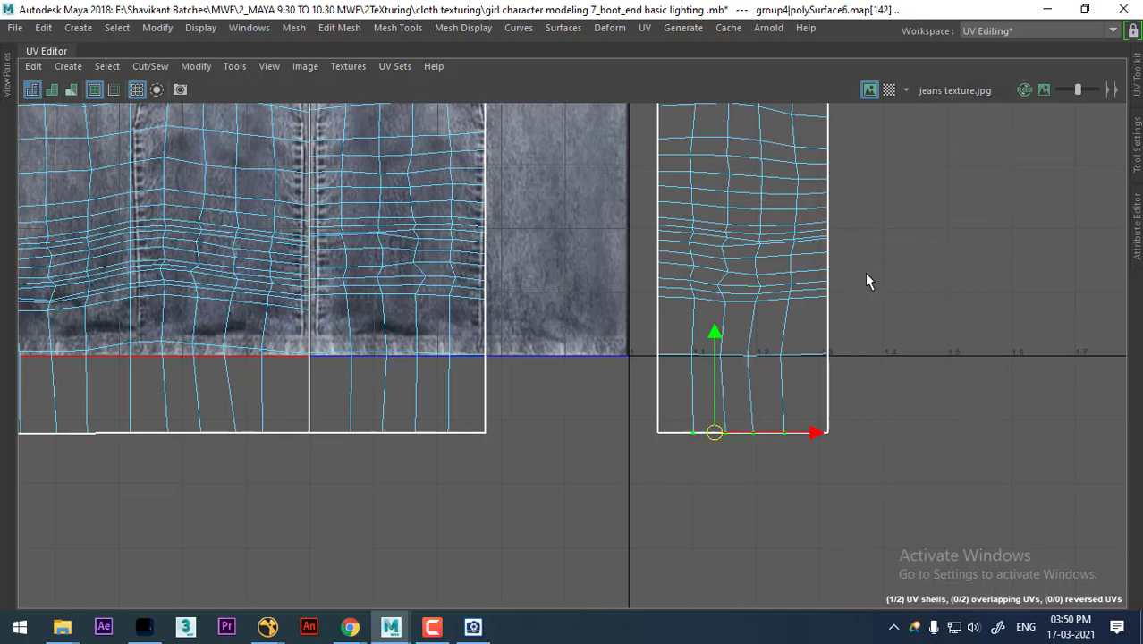
alt+middle_drag(864, 272, 823, 531)
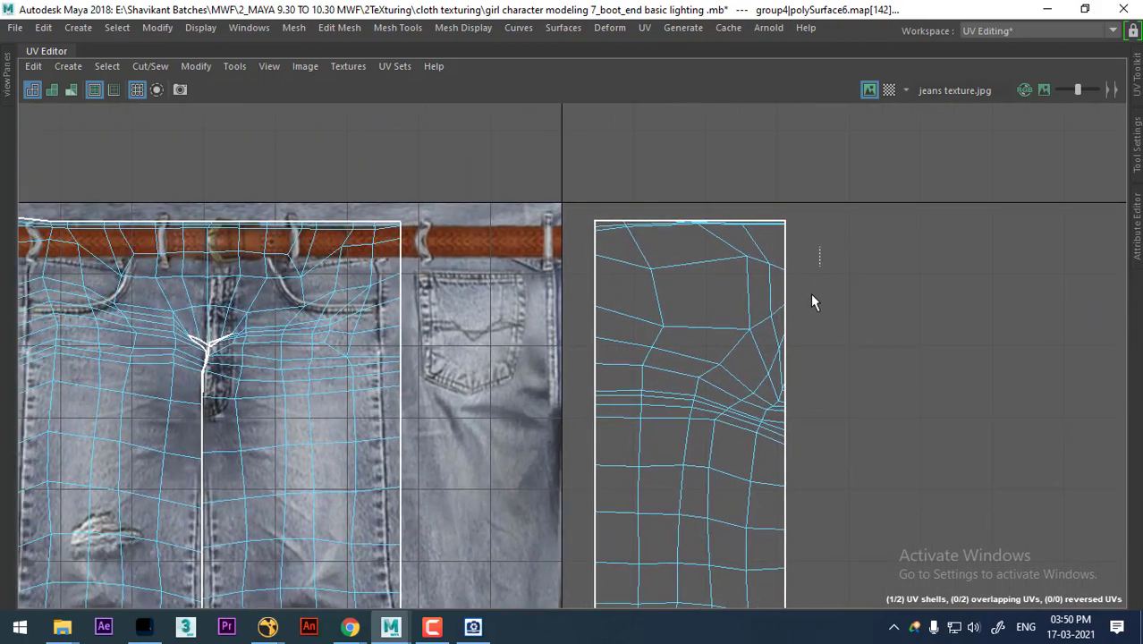
Step: Unfold the top-edge UVs along the waistband along V into a straight line
drag(783, 384, 785, 386)
scroll(880, 408, up, 1)
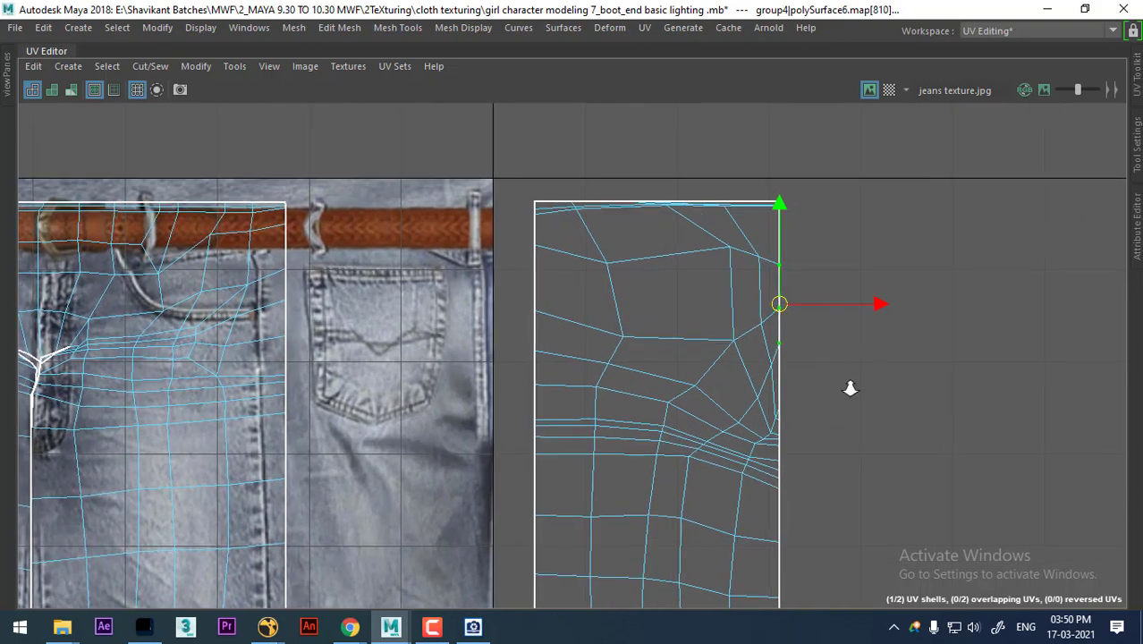
scroll(850, 383, up, 2)
mouse_move(908, 224)
shift+right_down()
mouse_move(841, 198)
mouse_move(743, 204)
mouse_move(982, 512)
shift+right_up()
alt+middle_drag(765, 120, 796, 220)
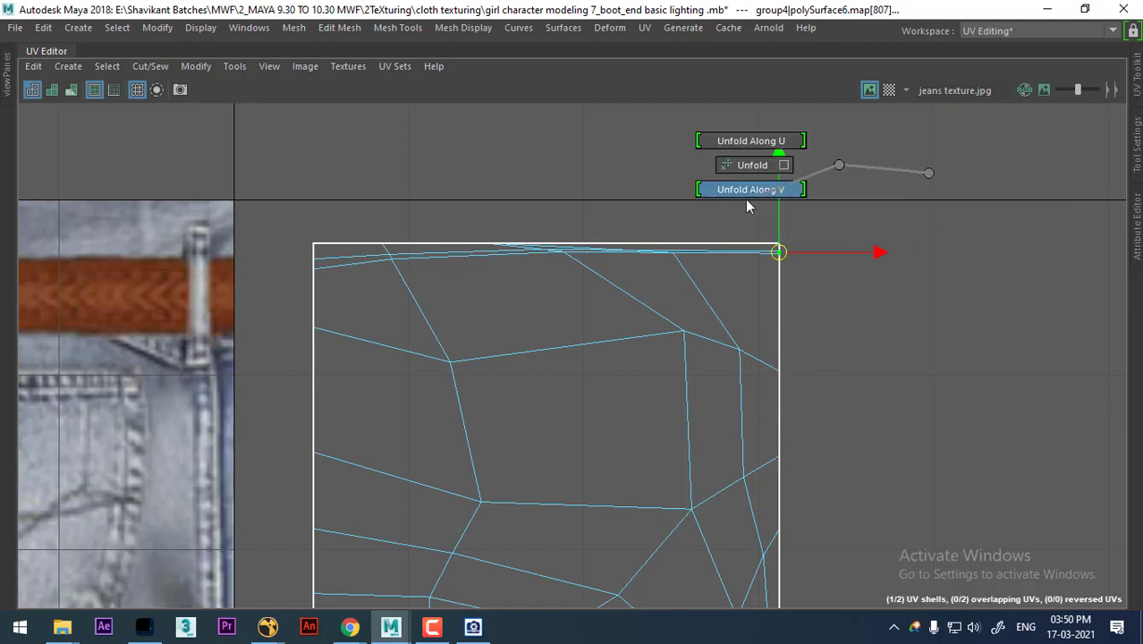
shift+right_drag(802, 254, 747, 194)
scroll(771, 343, down, 3)
scroll(694, 205, down, 2)
scroll(857, 128, down, 4)
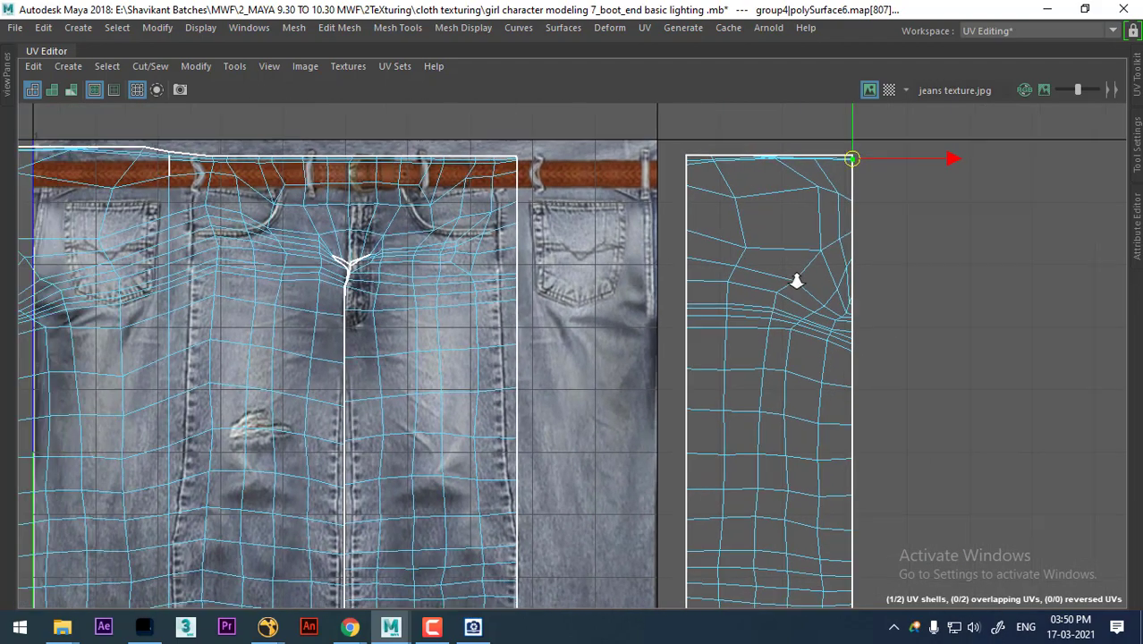
scroll(799, 275, down, 4)
scroll(713, 341, up, 3)
scroll(688, 485, up, 3)
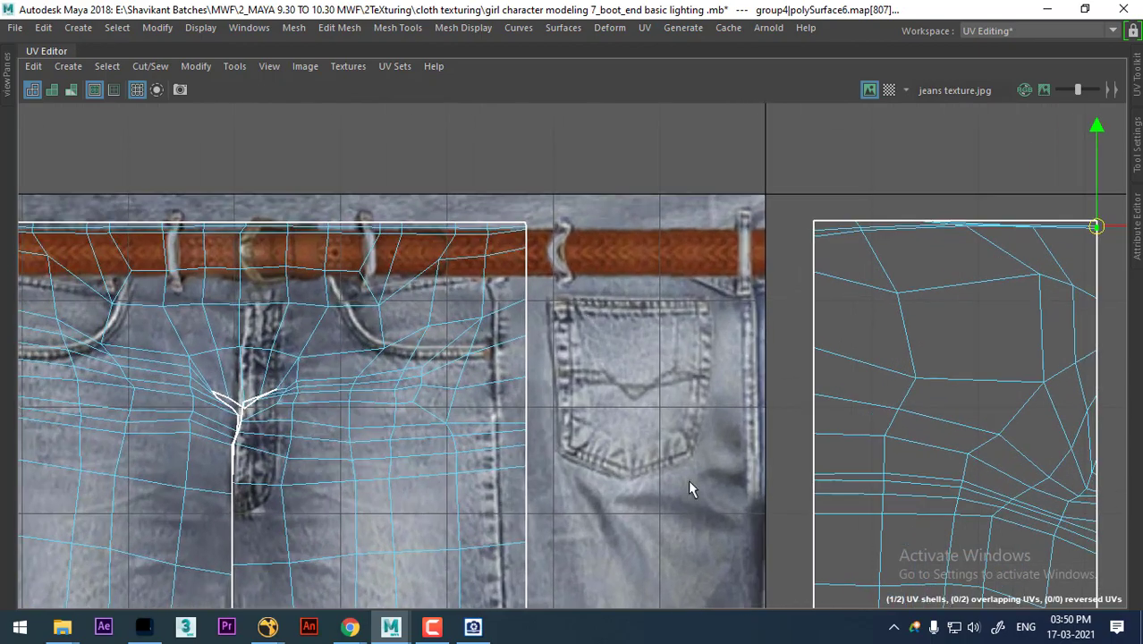
right_click(555, 266)
scroll(556, 266, up, 2)
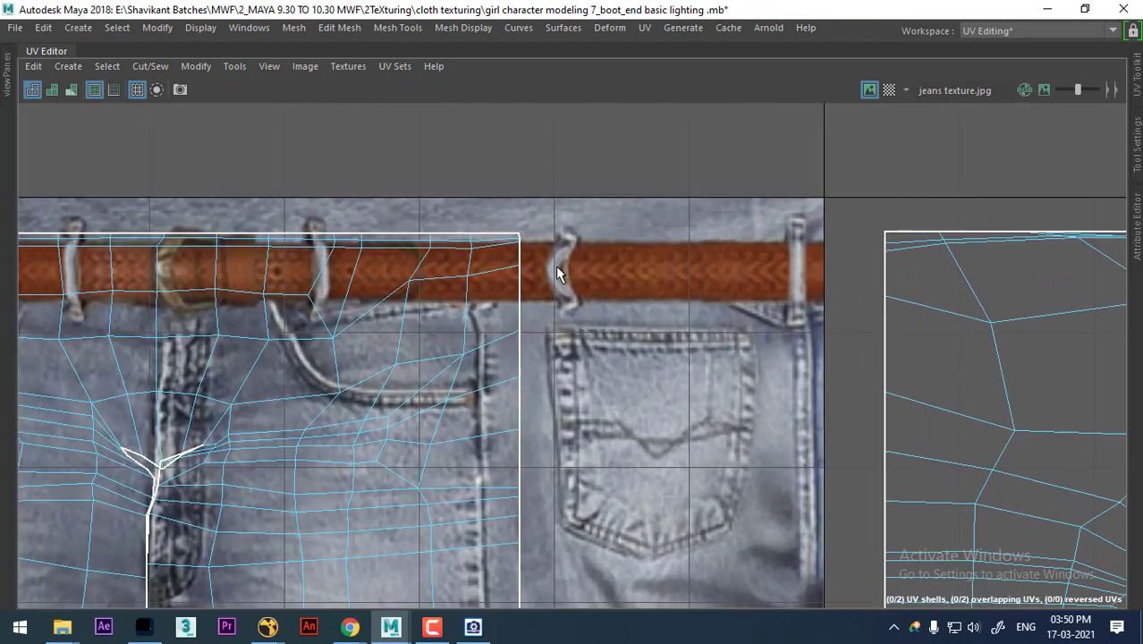
Step: Select the waistband corner seam edge and sew the right leg shell onto the left one
click(520, 235)
mouse_move(588, 346)
alt+middle_down()
mouse_move(699, 177)
mouse_move(650, 340)
alt+middle_up()
shift+right_drag(614, 304, 720, 191)
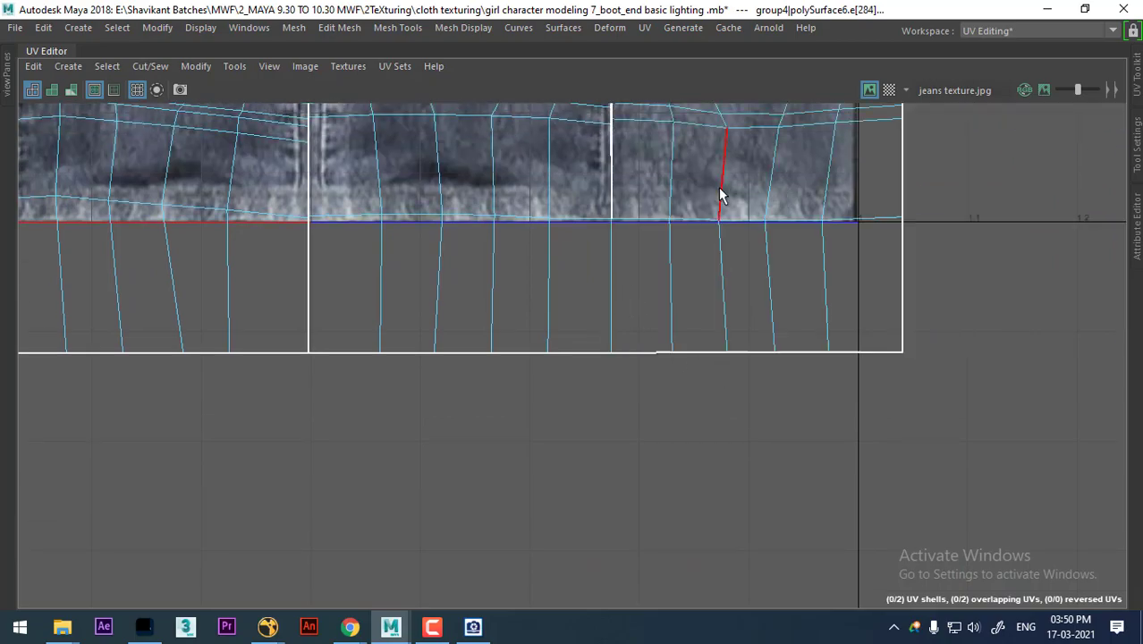
scroll(760, 256, down, 2)
scroll(760, 256, down, 2)
scroll(746, 177, down, 2)
scroll(745, 177, down, 2)
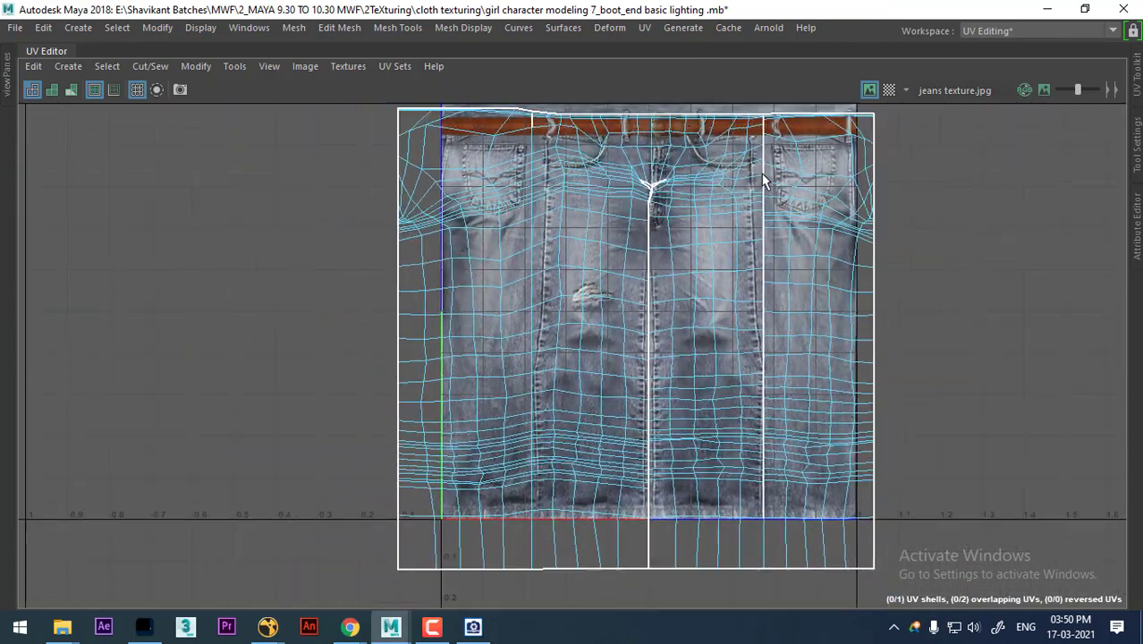
mouse_move(777, 249)
alt+right_down()
mouse_move(987, 487)
mouse_move(832, 340)
alt+right_up()
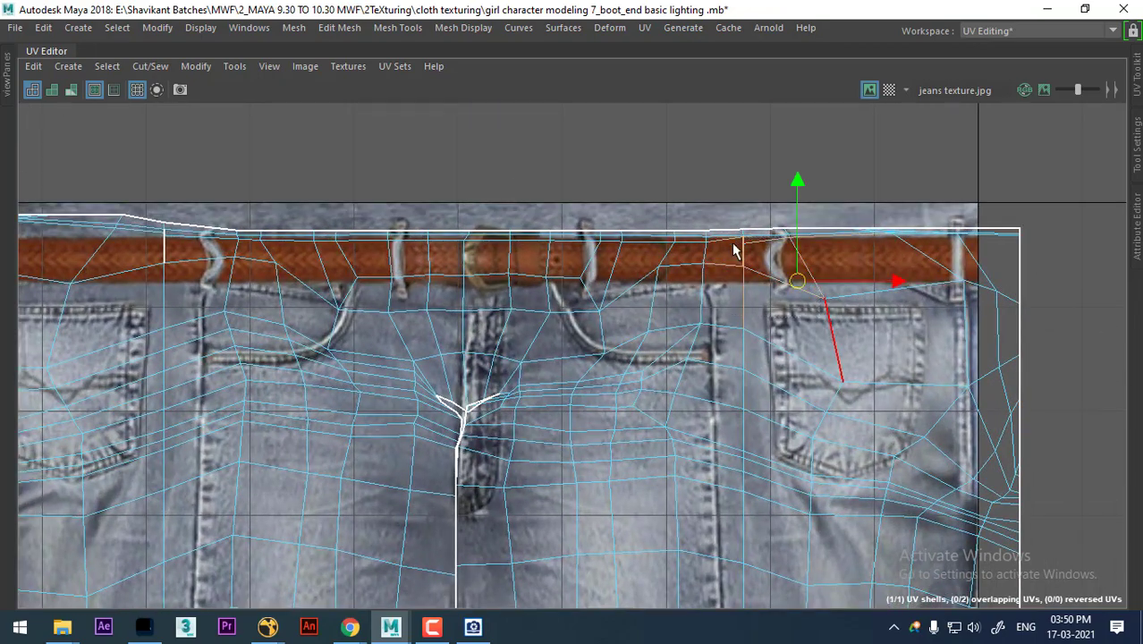
alt+right_drag(756, 281, 668, 302)
alt+middle_drag(755, 174, 763, 327)
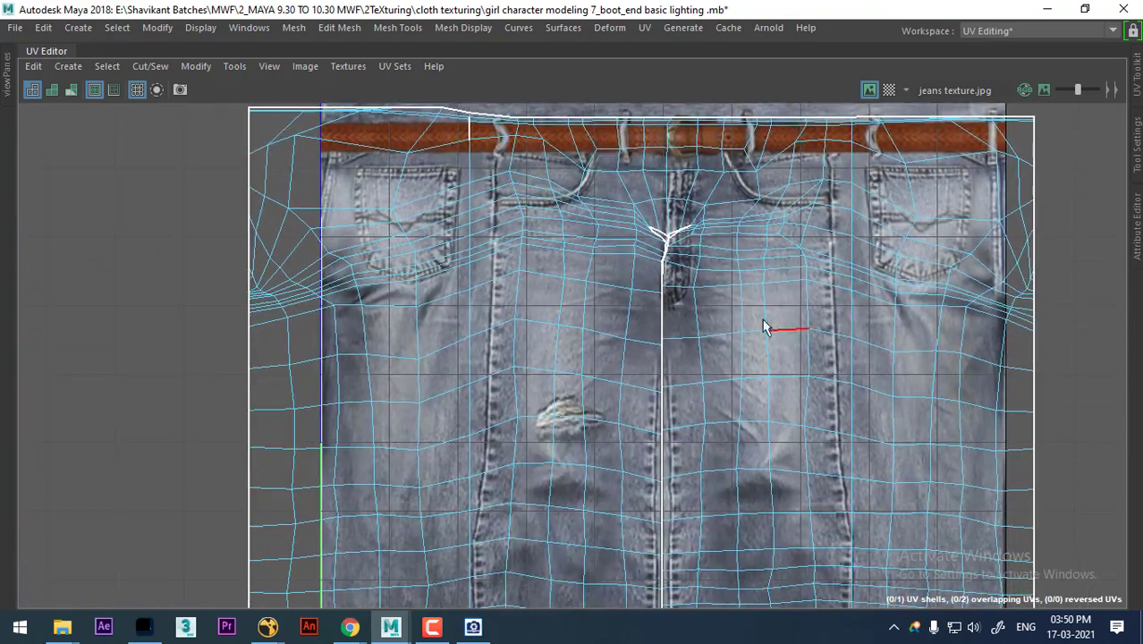
Step: Convert the selection to the jeans shell's border UVs and frame the waistband and belt
ctrl+right_drag(759, 298, 659, 337)
drag(861, 294, 795, 351)
ctrl+right_drag(843, 284, 845, 360)
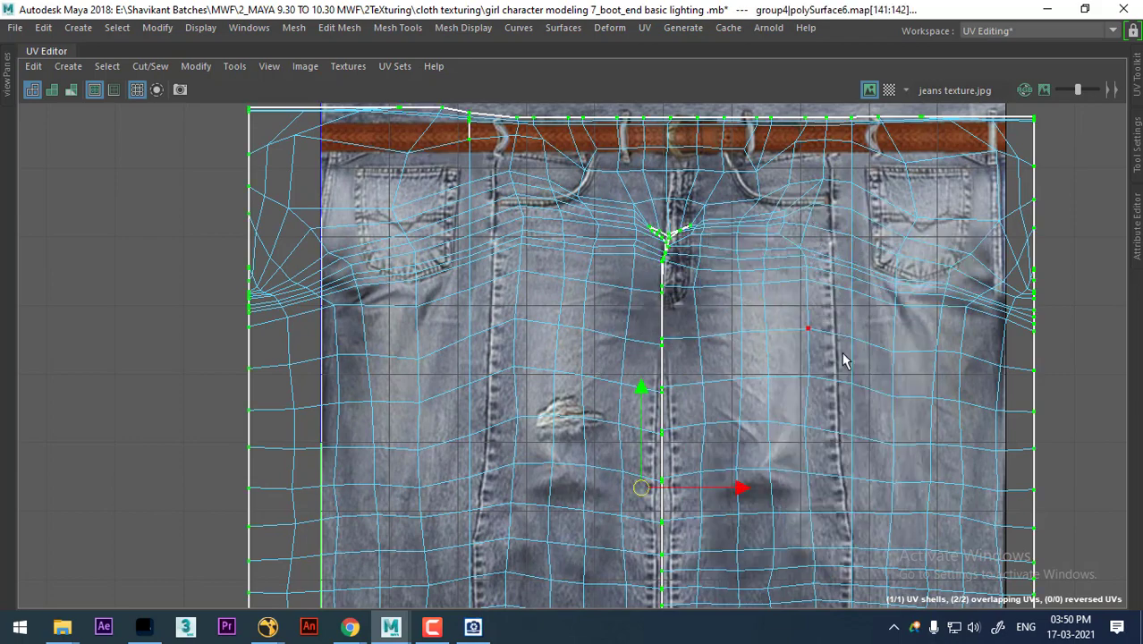
scroll(885, 376, down, 2)
alt+middle_drag(787, 534, 783, 309)
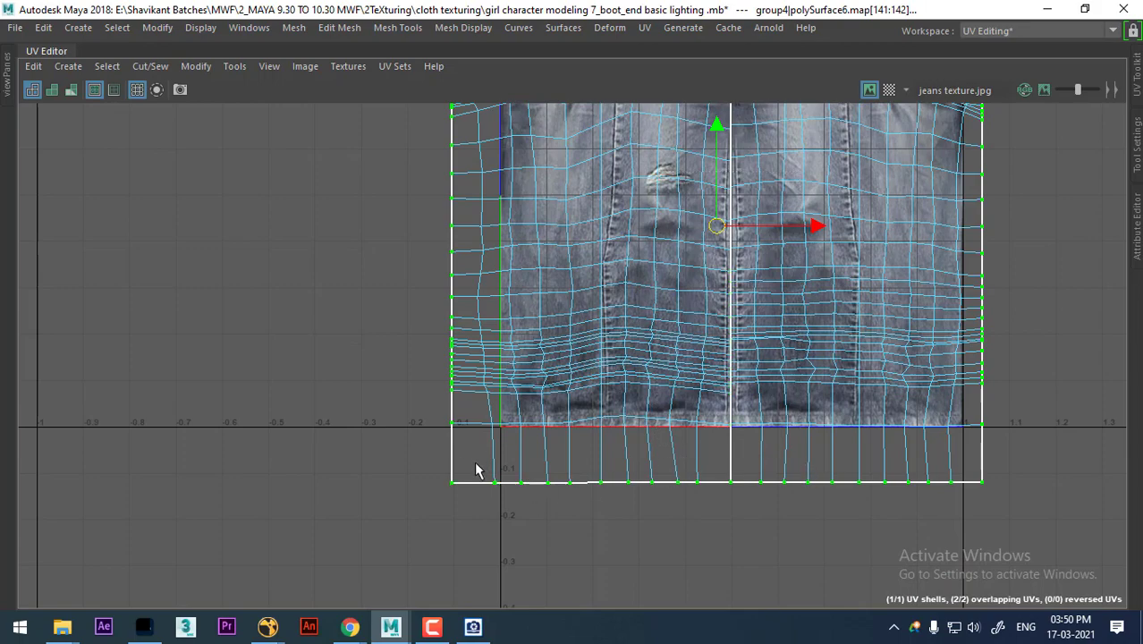
alt+middle_drag(913, 377, 1038, 351)
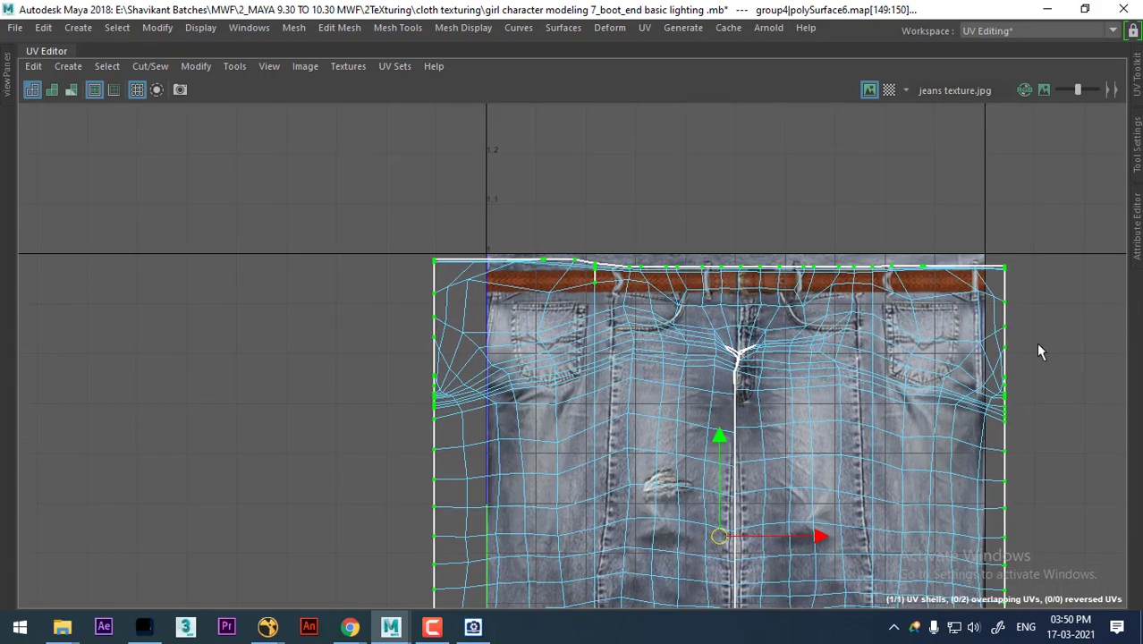
scroll(847, 500, down, 2)
alt+middle_drag(997, 546, 976, 311)
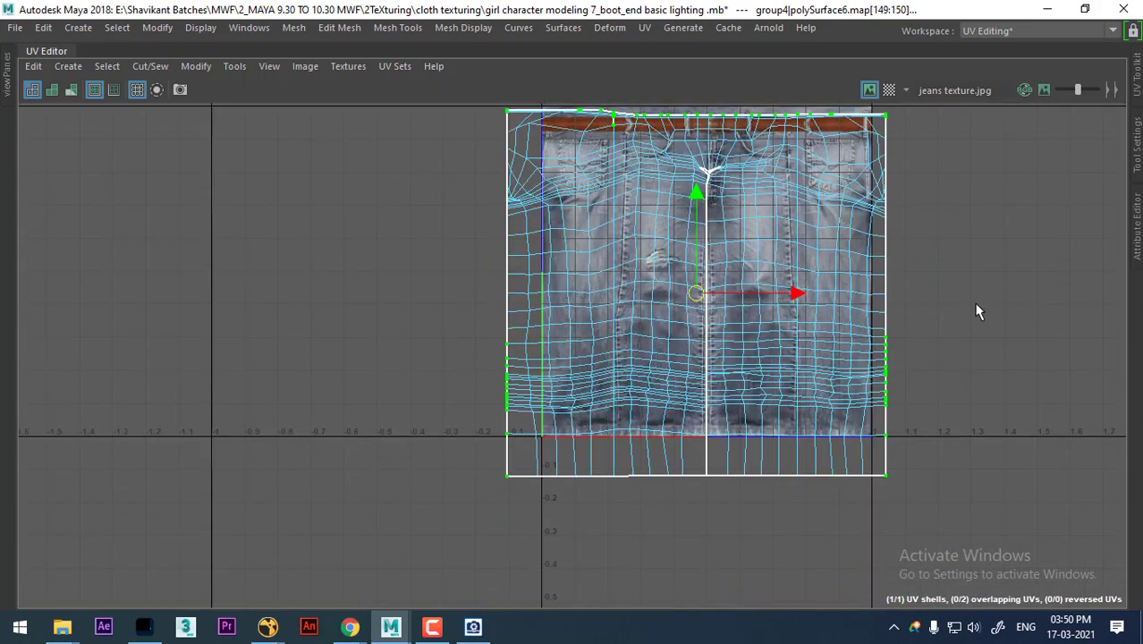
scroll(727, 567, up, 2)
alt+middle_drag(727, 567, 737, 248)
scroll(737, 248, up, 2)
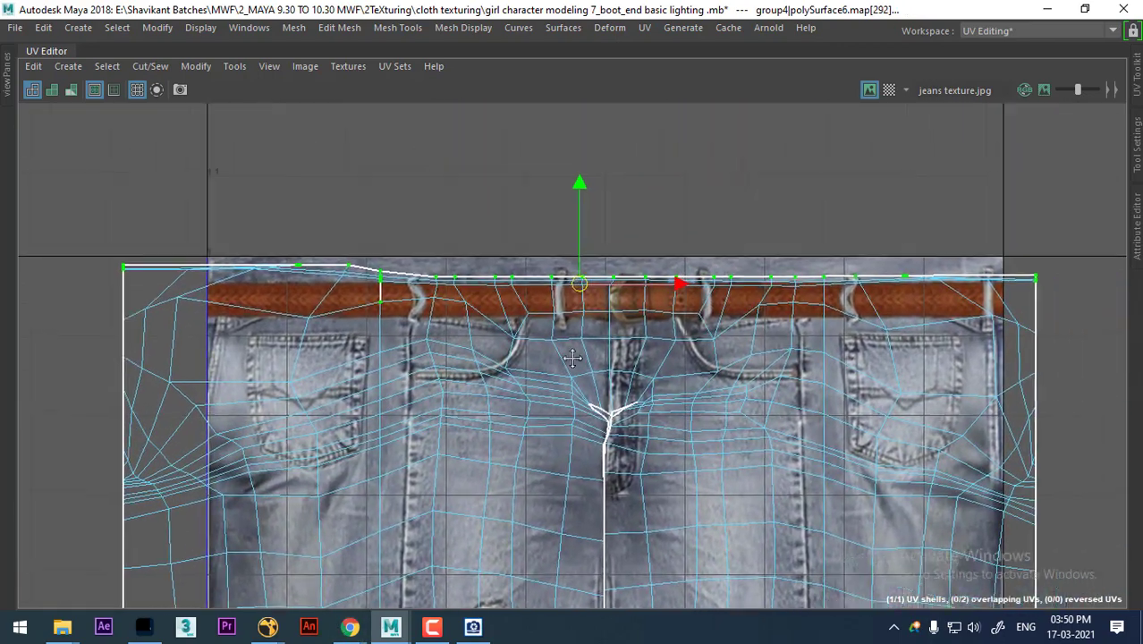
scroll(658, 377, up, 2)
alt+middle_drag(658, 378, 594, 388)
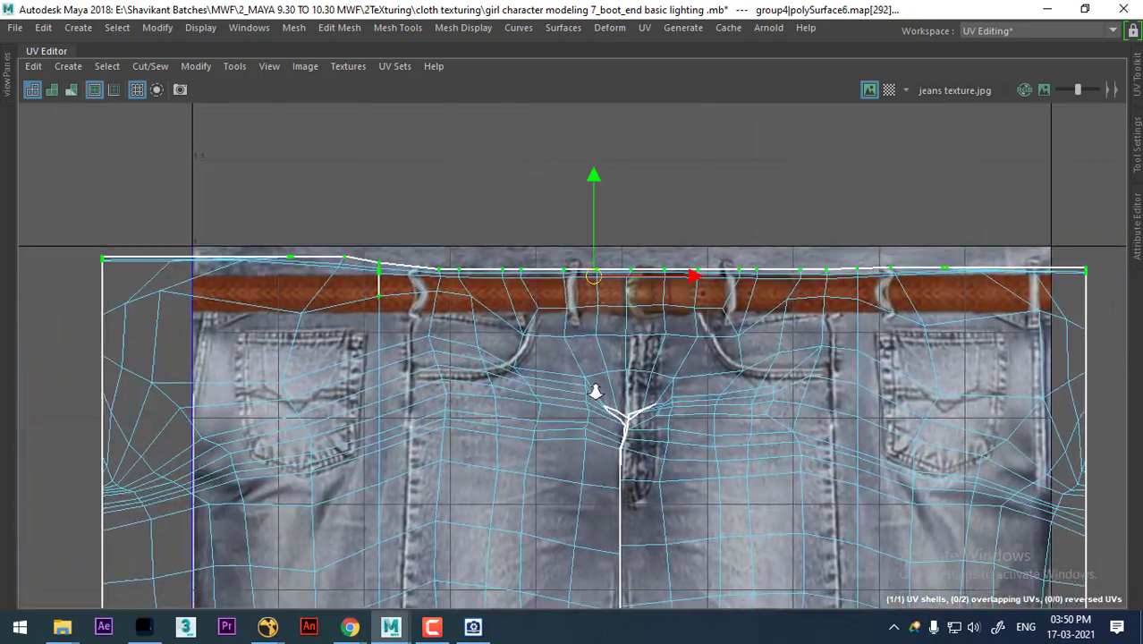
scroll(367, 366, up, 1)
scroll(366, 367, up, 1)
scroll(557, 424, up, 1)
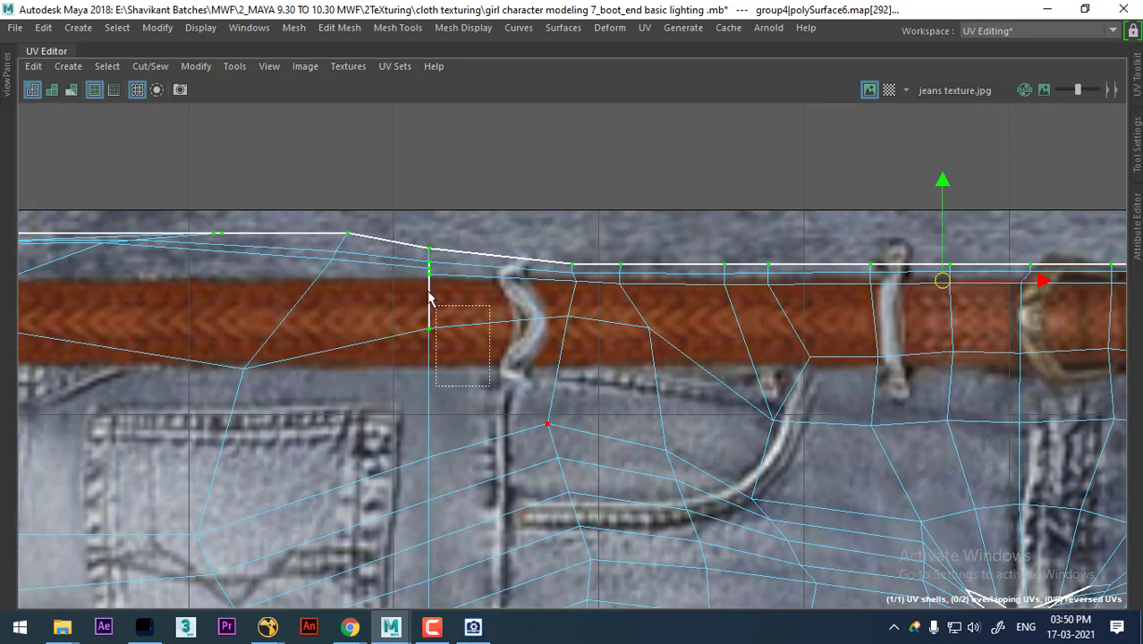
Step: Refine the selection to the top-row UVs along the belt and restore the standard layout
drag(414, 265, 416, 273)
scroll(626, 367, down, 2)
scroll(864, 404, down, 1)
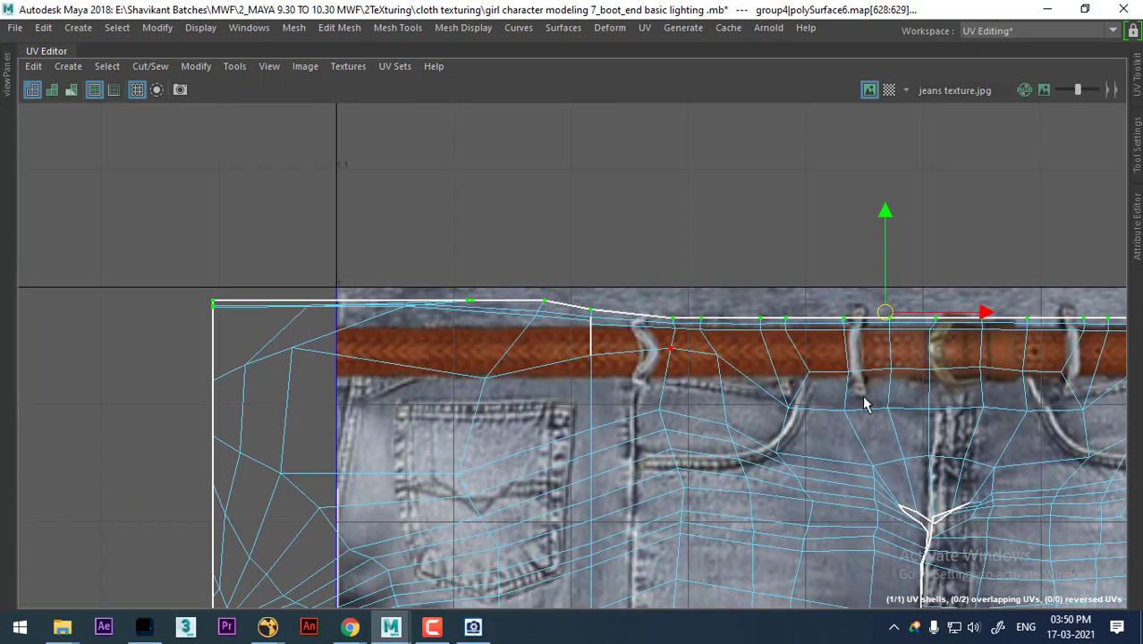
alt+middle_drag(975, 385, 711, 418)
scroll(711, 419, up, 2)
scroll(711, 419, up, 1)
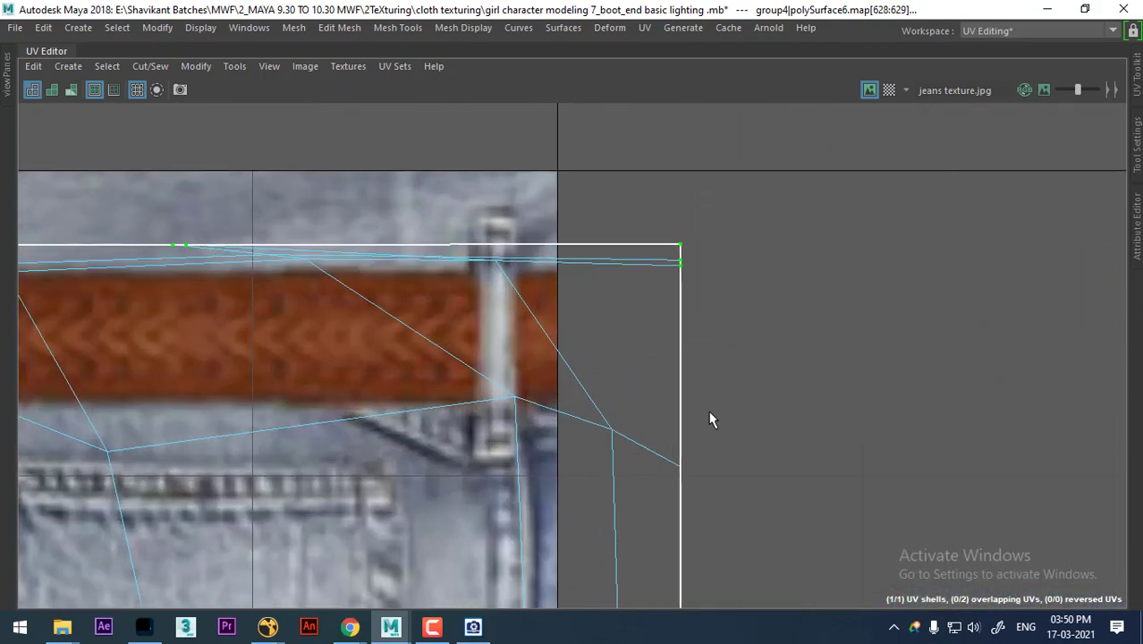
scroll(291, 147, down, 2)
scroll(527, 378, up, 2)
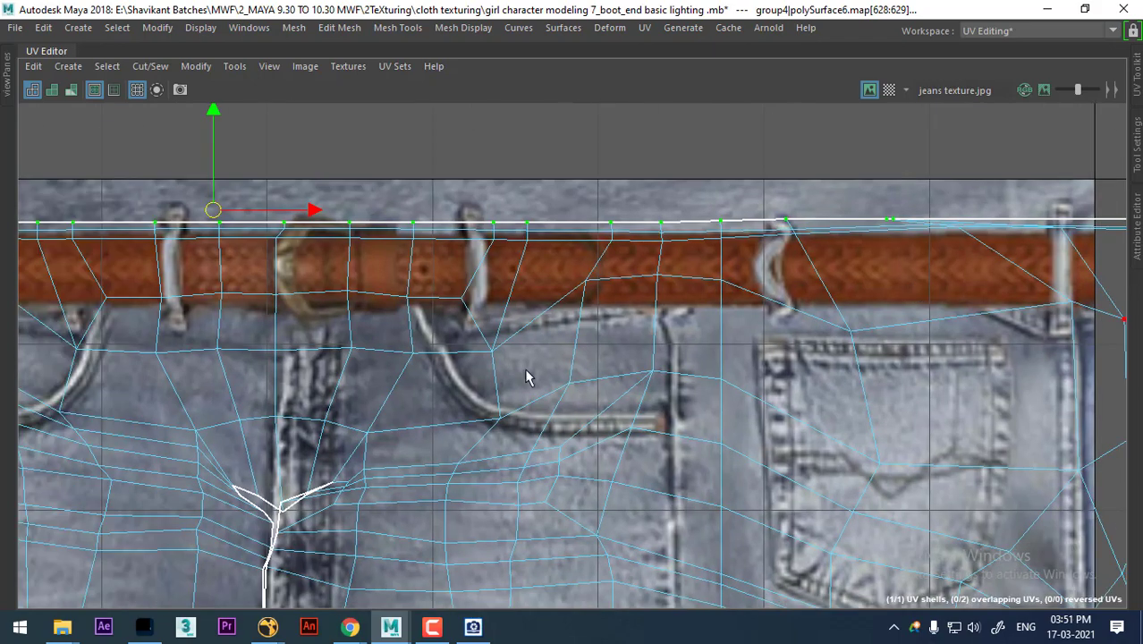
alt+middle_drag(528, 379, 255, 289)
scroll(617, 335, up, 2)
scroll(617, 335, up, 2)
scroll(515, 427, up, 1)
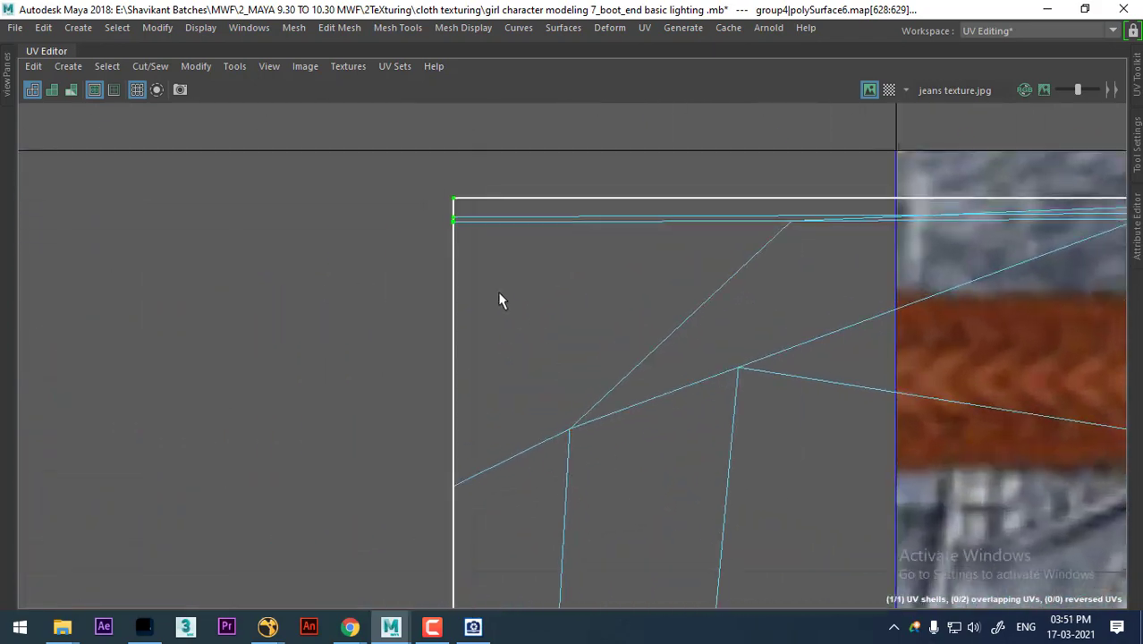
key(space)
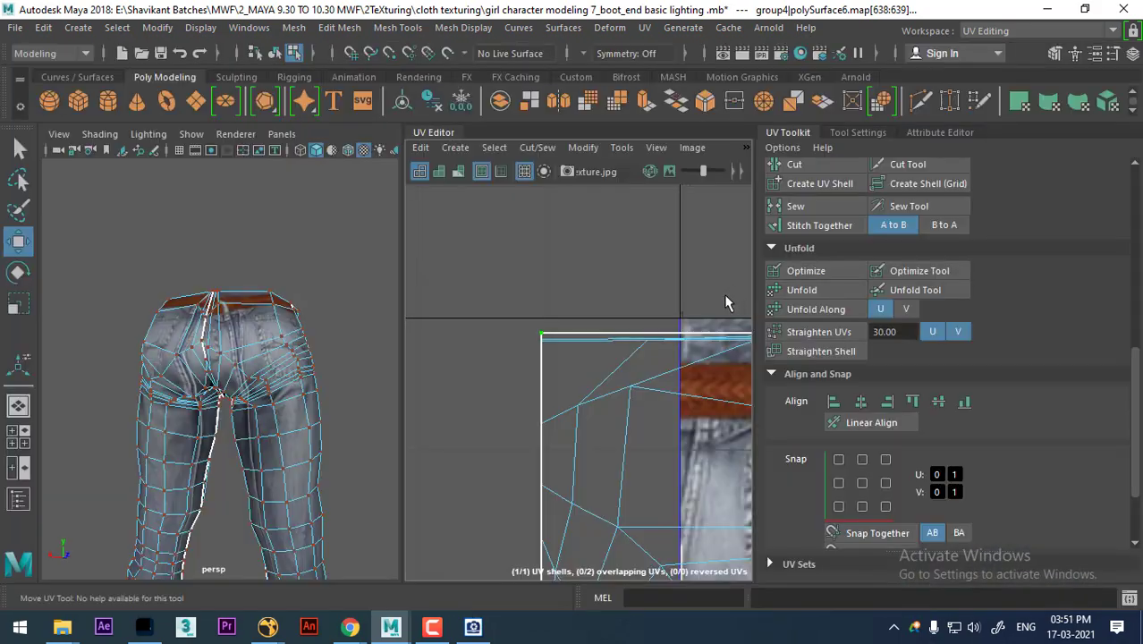
Step: Align the selected waistband UVs to top (max V), then reselect the jeans mesh
click(914, 404)
scroll(575, 465, down, 2)
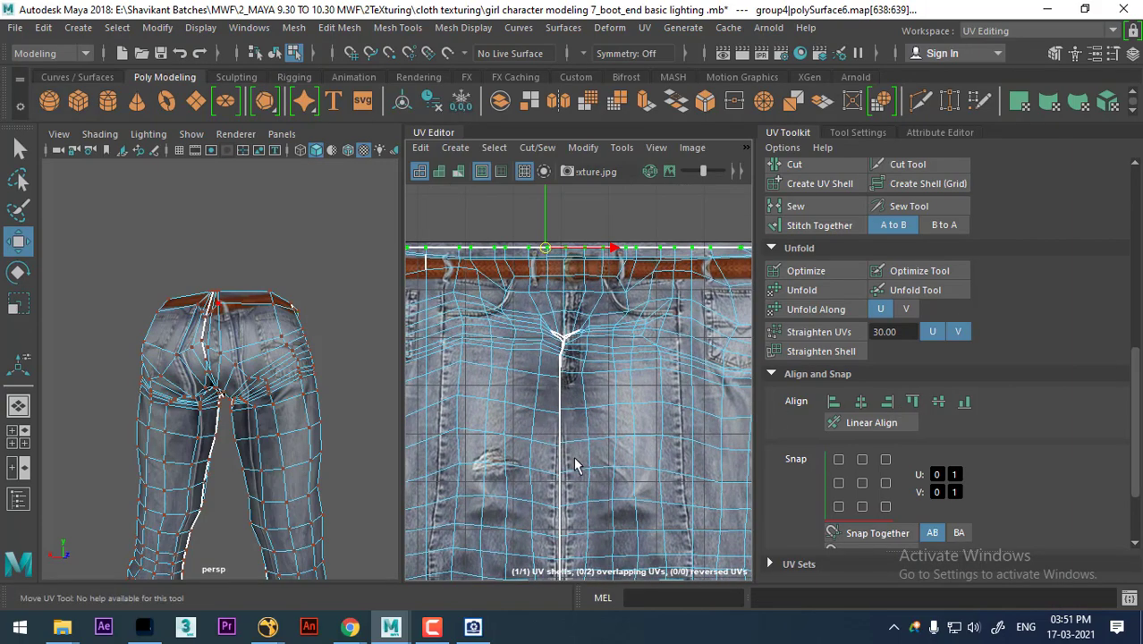
scroll(575, 465, down, 2)
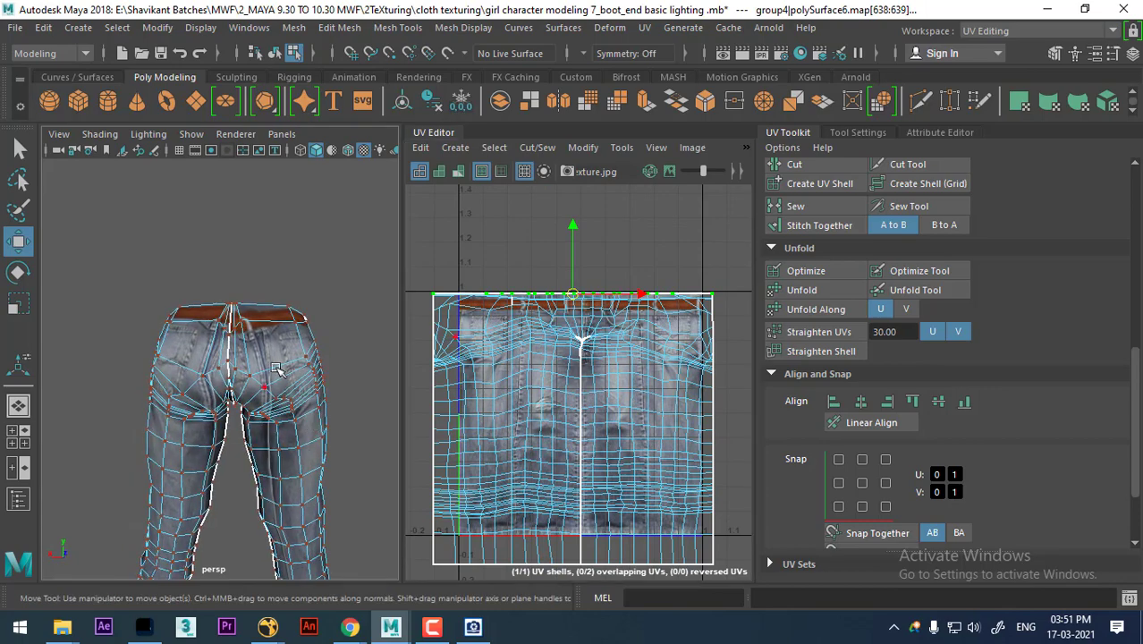
right_drag(320, 165, 357, 191)
mouse_move(295, 430)
alt+mouse_down()
mouse_move(303, 446)
mouse_move(286, 439)
alt+mouse_up()
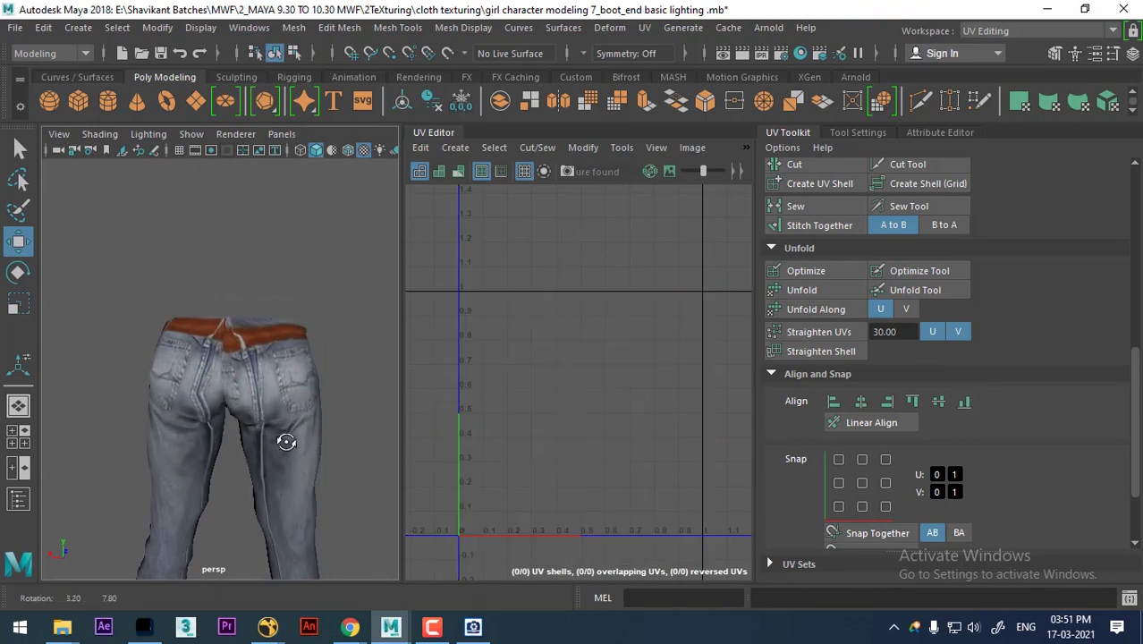
click(281, 388)
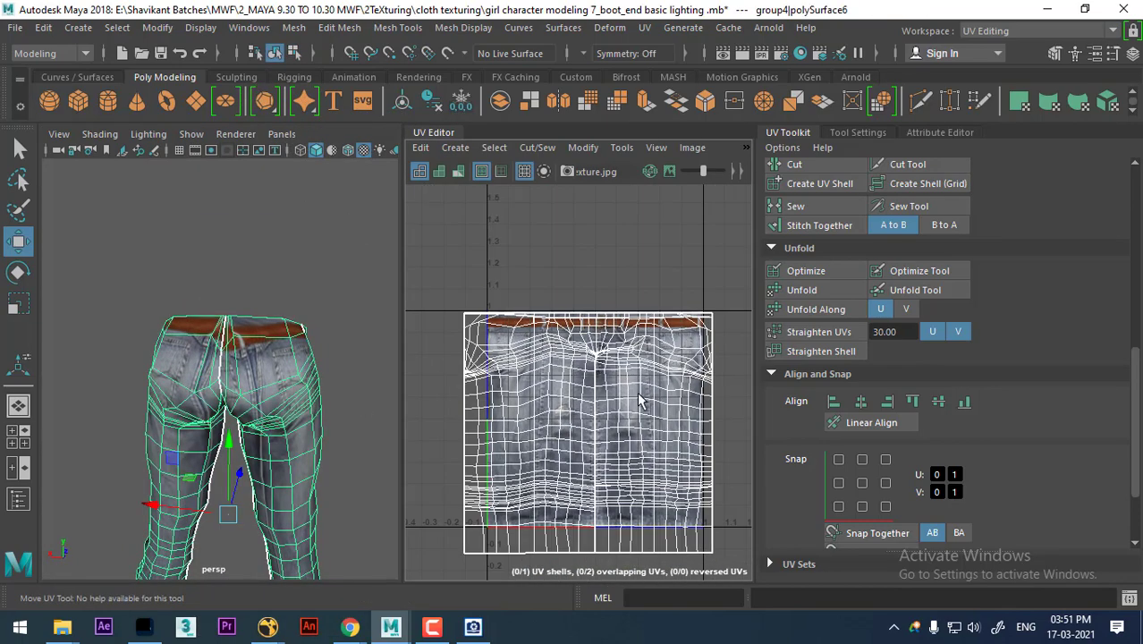
Step: Make the UV Editor full screen and select the entire jeans UV shell
key(ctrl+space)
scroll(841, 342, down, 1)
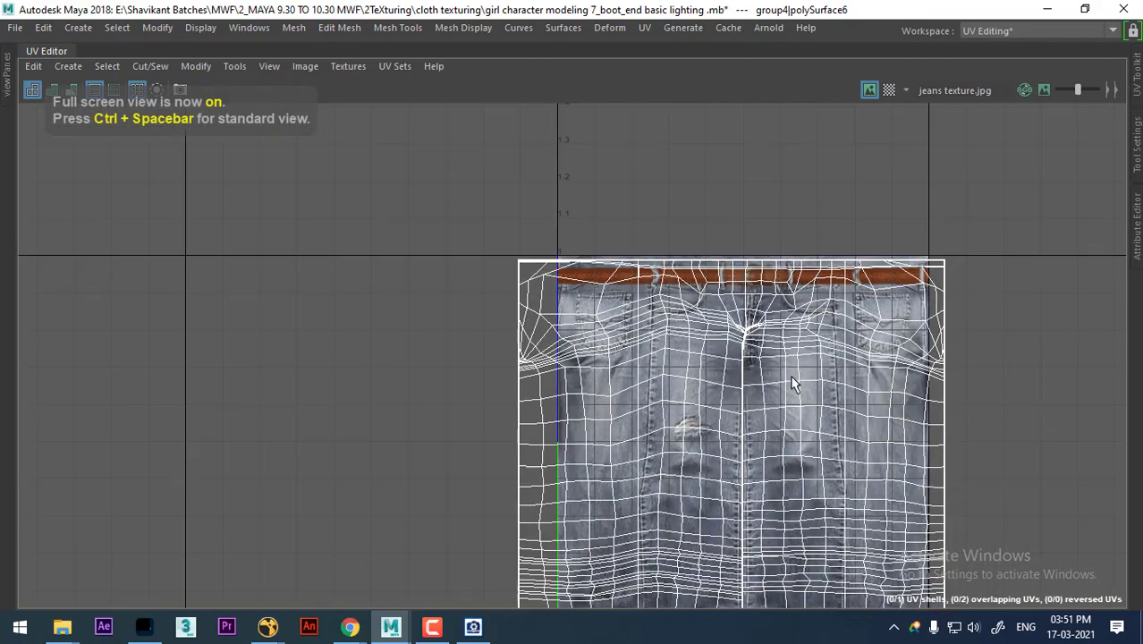
scroll(805, 367, down, 1)
scroll(814, 331, down, 1)
ctrl+right_drag(932, 309, 841, 358)
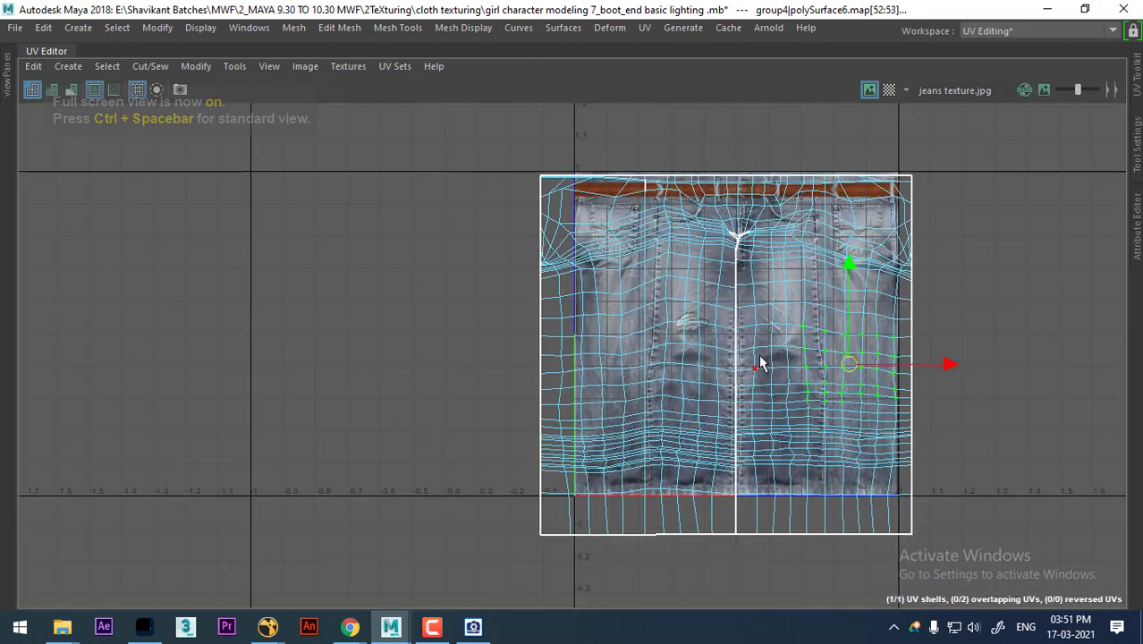
ctrl+right_drag(759, 354, 872, 385)
Step: Collapse the UV Toolkit panel and widen the UV Editor beside the 3D view
key(ctrl+space)
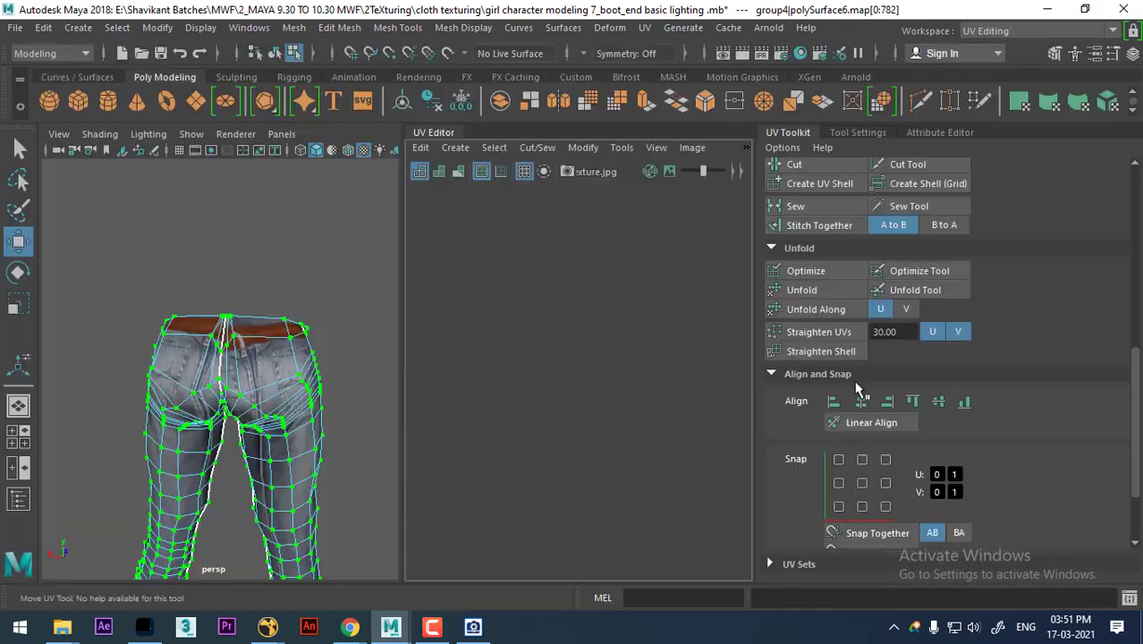
scroll(275, 393, up, 2)
scroll(298, 372, down, 2)
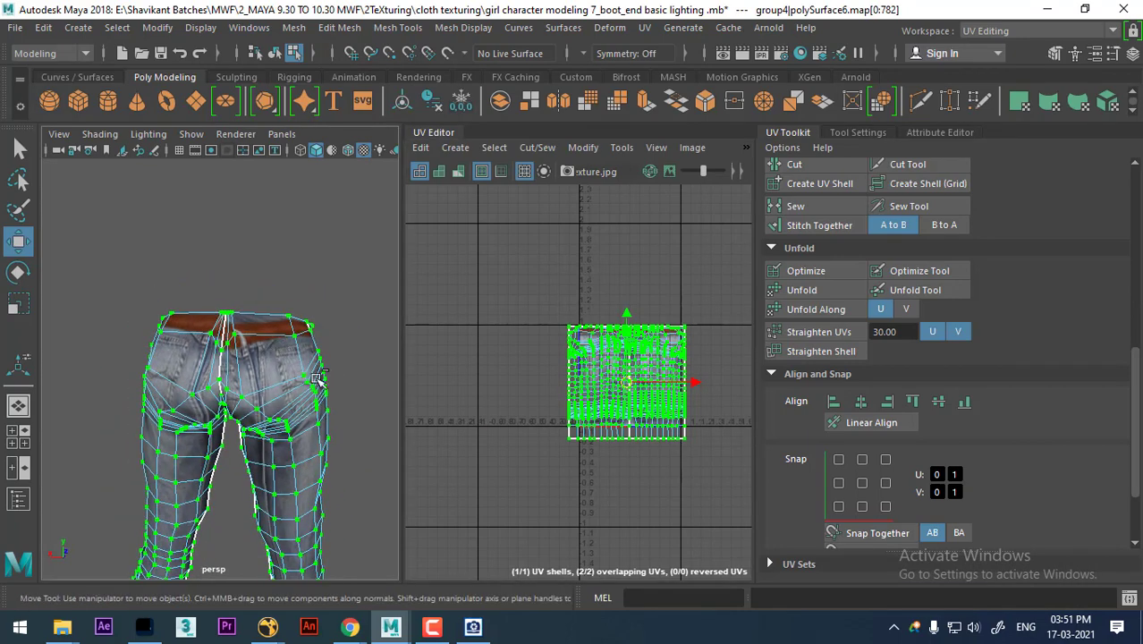
click(790, 134)
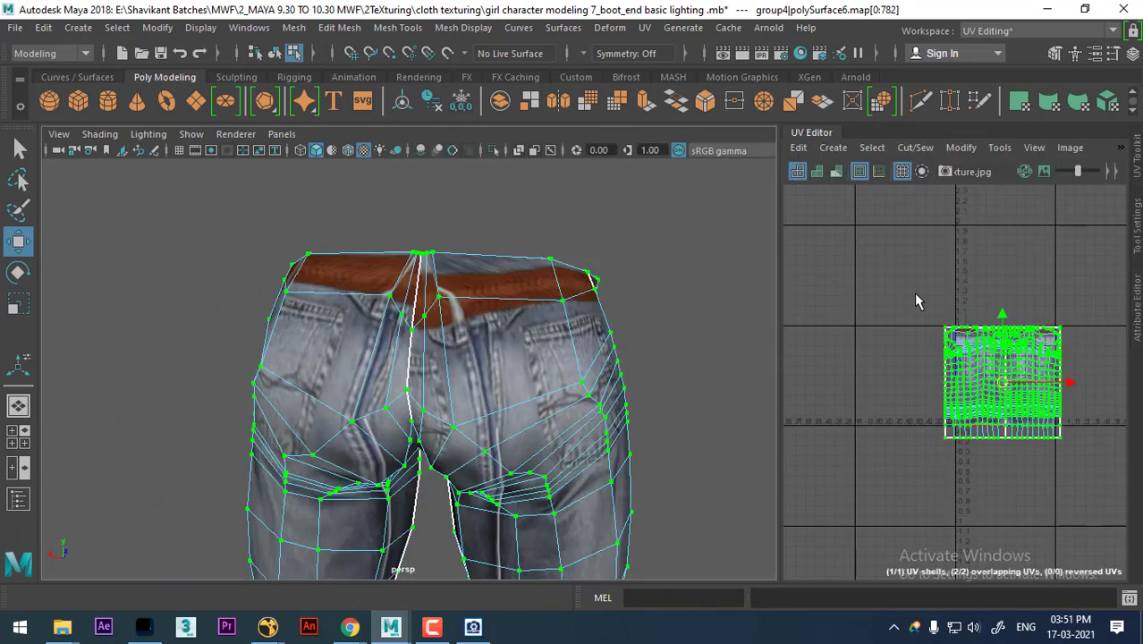
key(space)
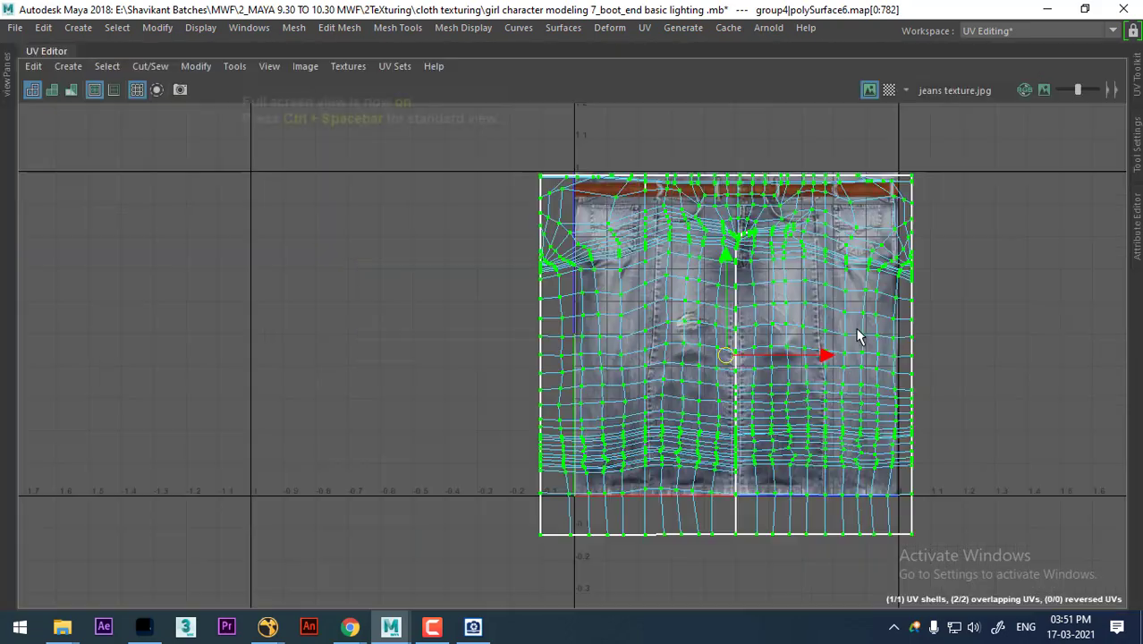
key(ctrl+space)
drag(592, 355, 544, 354)
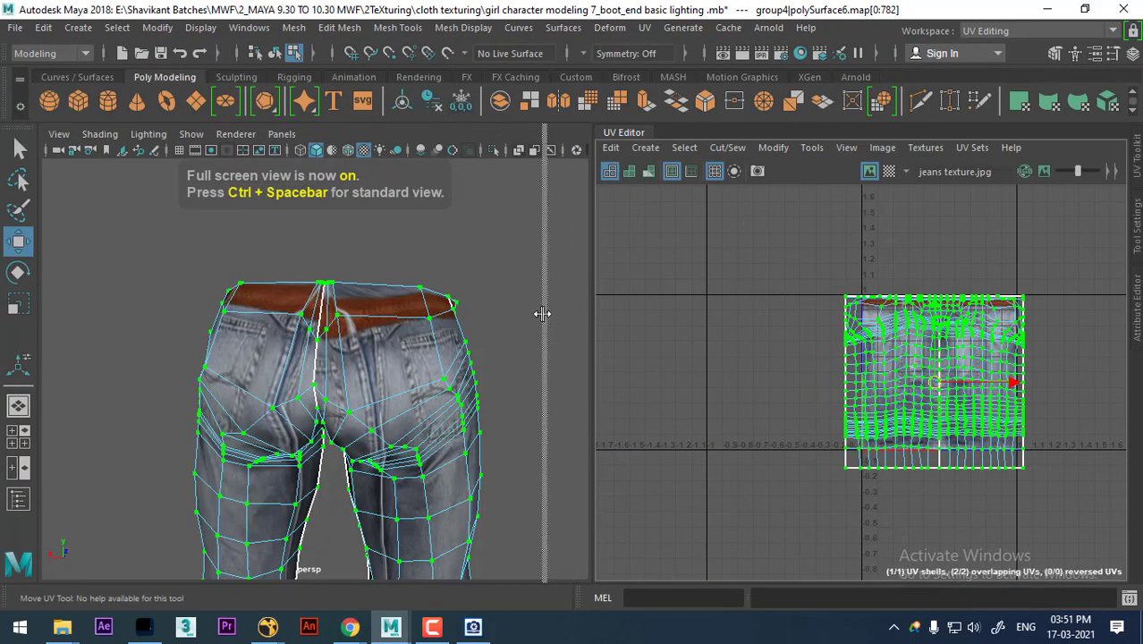
scroll(875, 383, up, 2)
scroll(874, 383, up, 2)
scroll(809, 376, up, 2)
scroll(809, 375, up, 2)
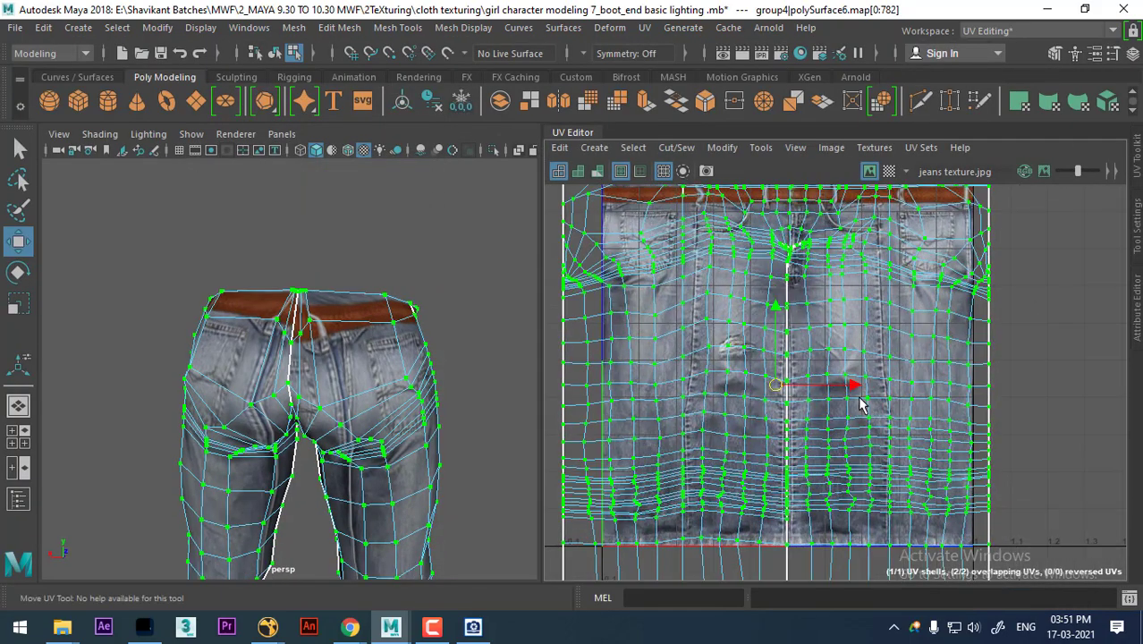
Step: Scale the jeans UV shell narrower in U and nudge it slightly right
key(r)
drag(849, 387, 844, 386)
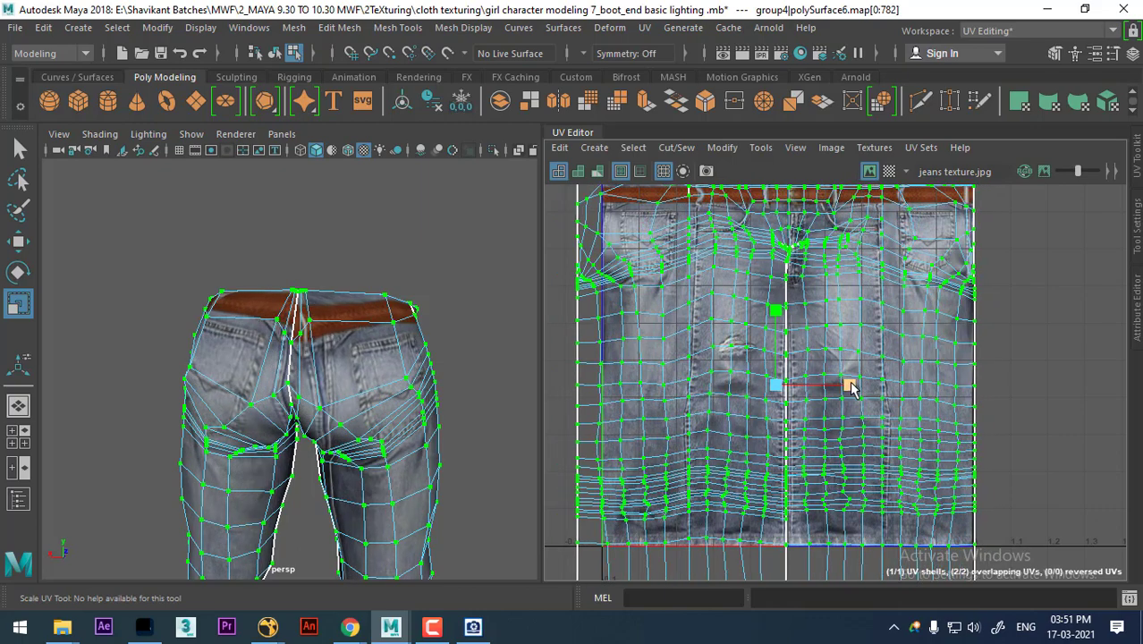
drag(848, 386, 850, 386)
alt+middle_drag(841, 349, 868, 396)
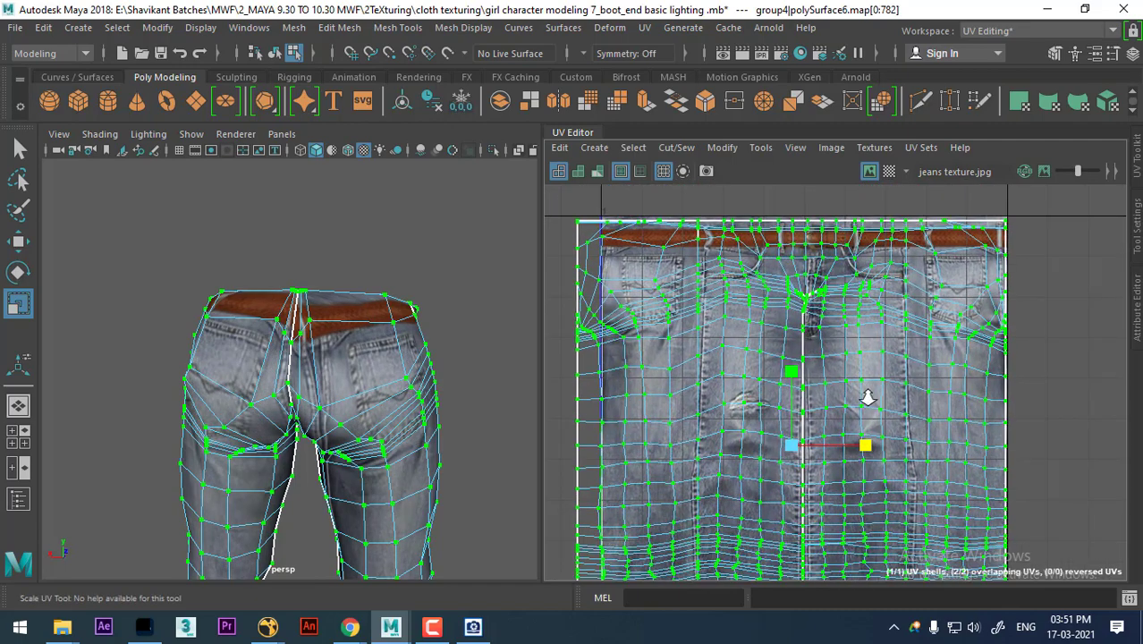
key(w)
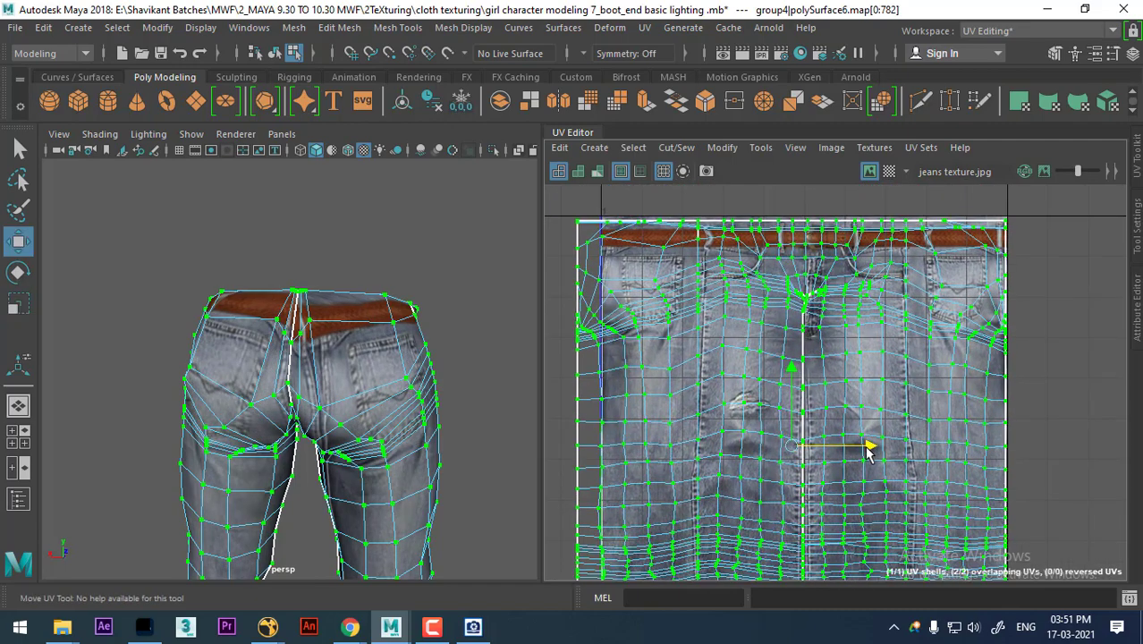
drag(867, 450, 870, 450)
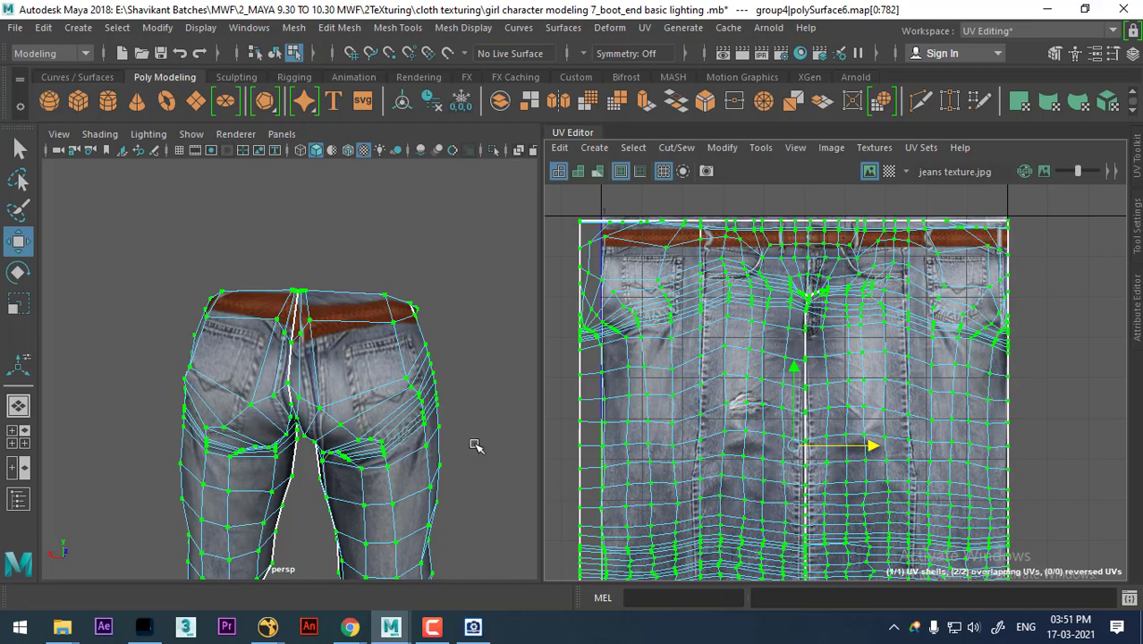
Step: Orbit to the front of the textured jeans and return to Object Mode
alt+drag(474, 446, 310, 284)
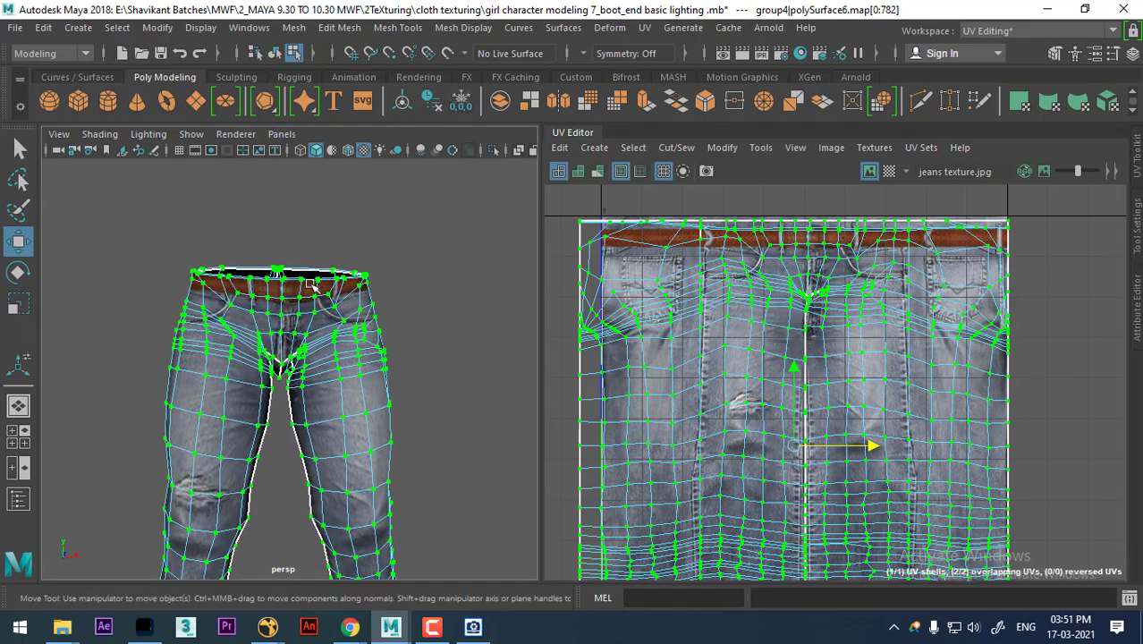
right_drag(310, 284, 388, 114)
mouse_move(428, 376)
alt+mouse_down()
mouse_move(379, 425)
mouse_move(293, 462)
mouse_move(371, 485)
mouse_move(301, 386)
mouse_move(396, 383)
alt+mouse_up()
Step: Reselect the jeans, switch to edge mode, and select two top waistband UV edges
click(376, 407)
click(443, 311)
click(393, 378)
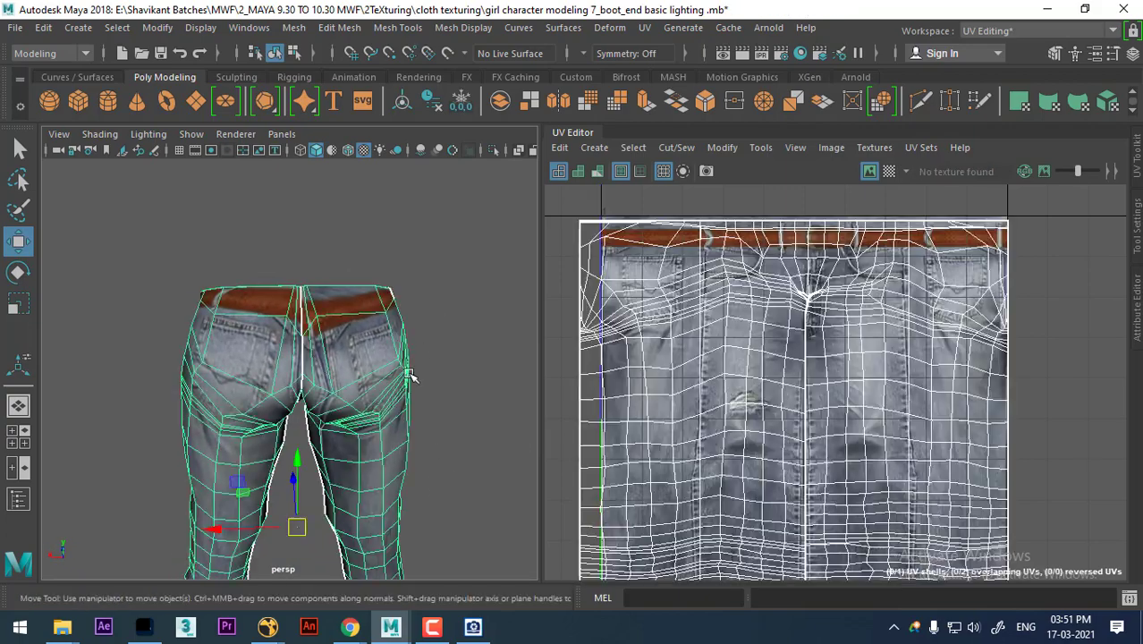
scroll(984, 358, up, 1)
alt+middle_drag(1008, 361, 1042, 334)
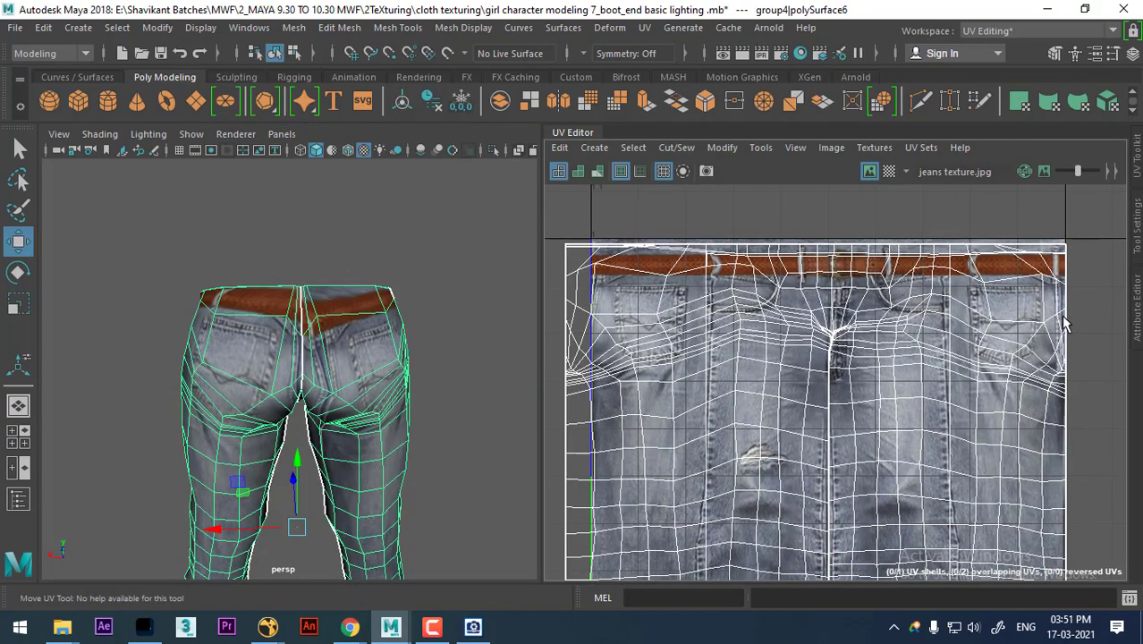
alt+middle_drag(917, 313, 929, 324)
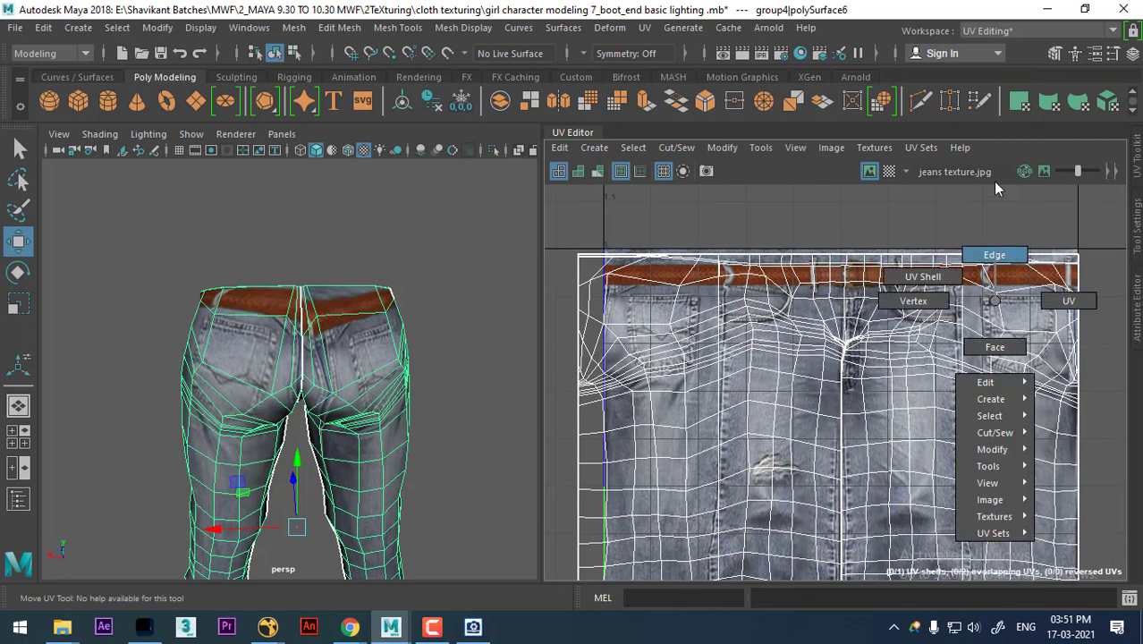
right_drag(993, 303, 983, 255)
click(1008, 320)
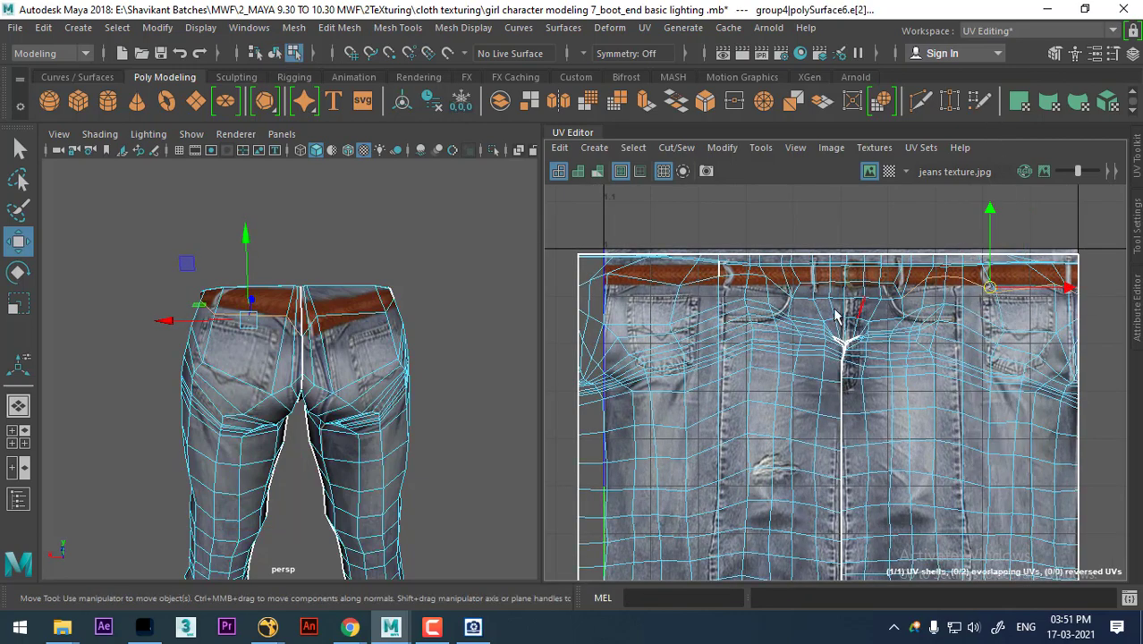
shift+click(691, 289)
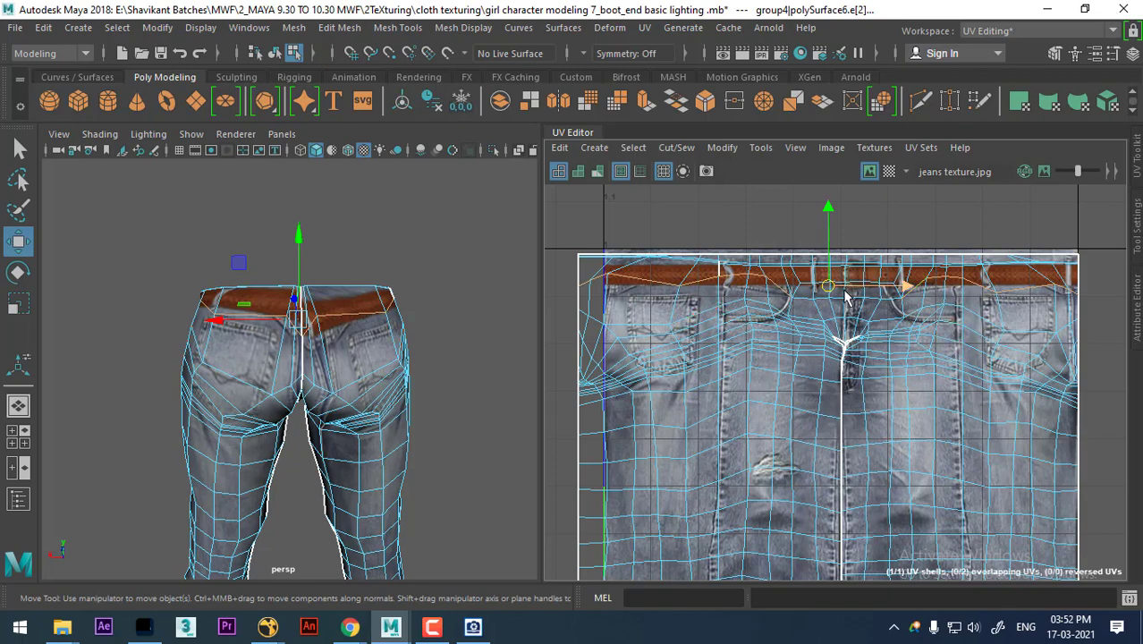
Step: Show the UV Toolkit and scroll to its Align and Snap section
scroll(313, 330, up, 2)
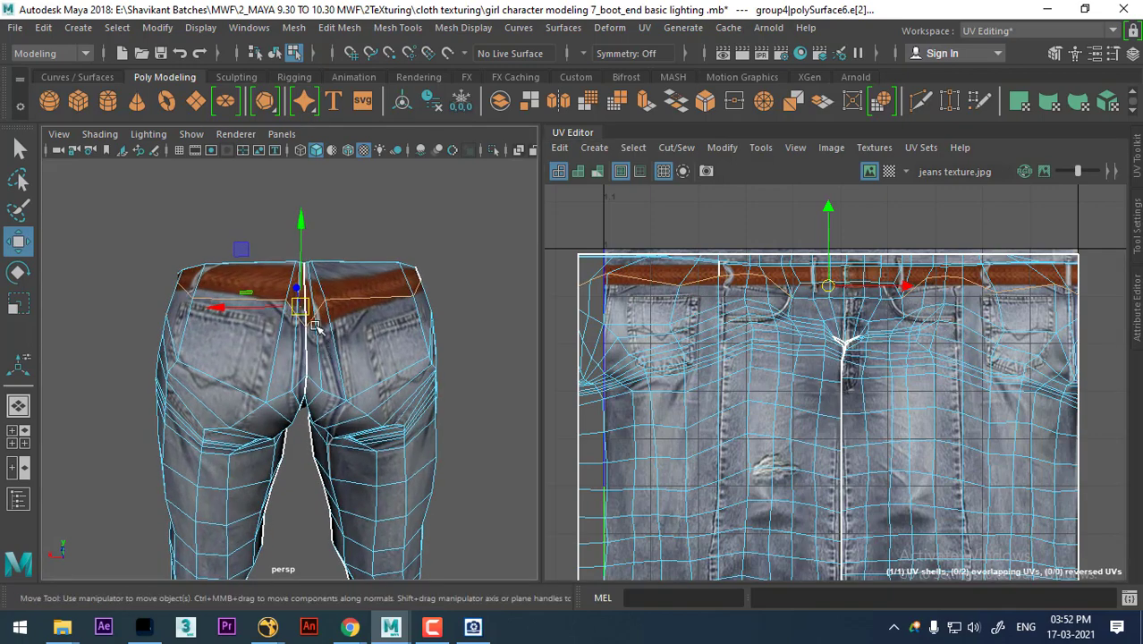
scroll(1063, 291, up, 1)
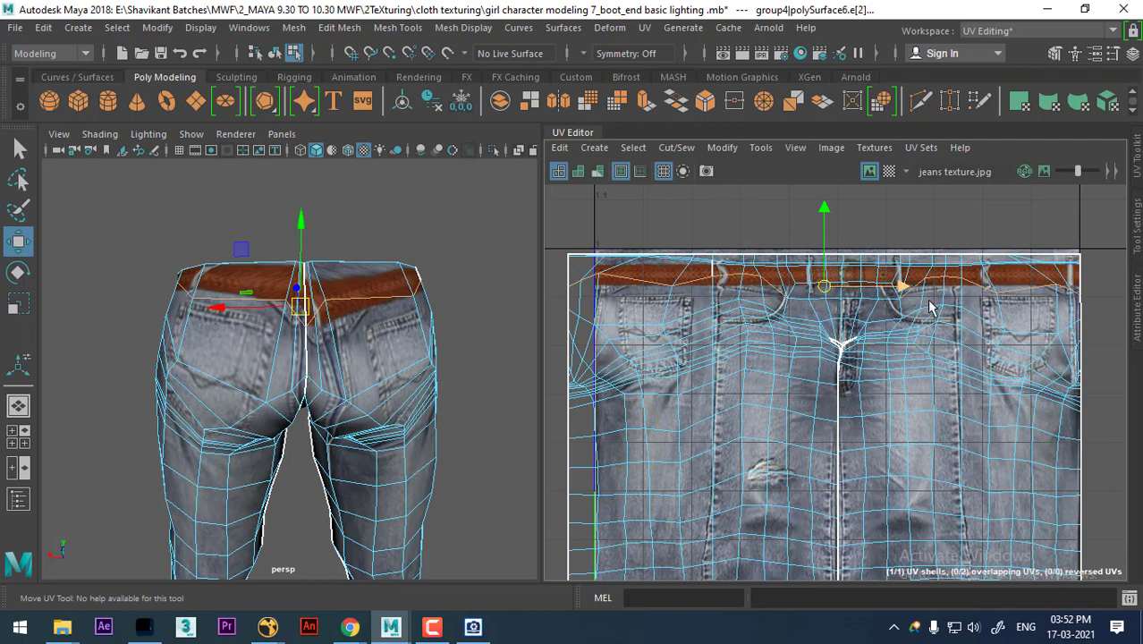
click(1134, 159)
scroll(955, 532, down, 3)
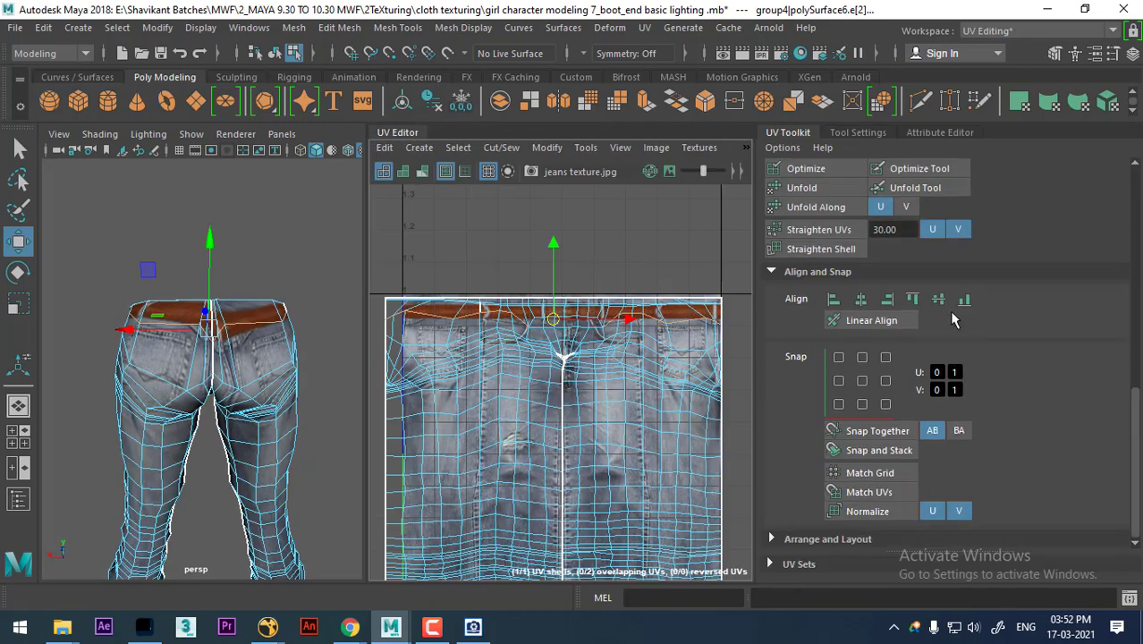
alt+drag(211, 349, 262, 394)
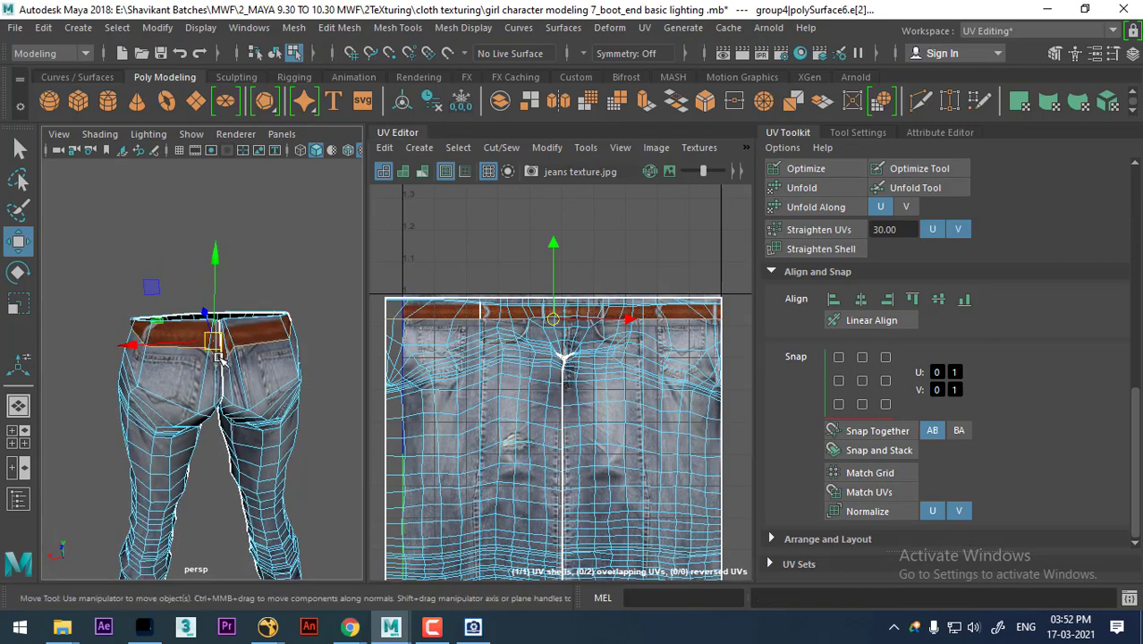
scroll(658, 350, up, 1)
alt+middle_drag(556, 269, 590, 289)
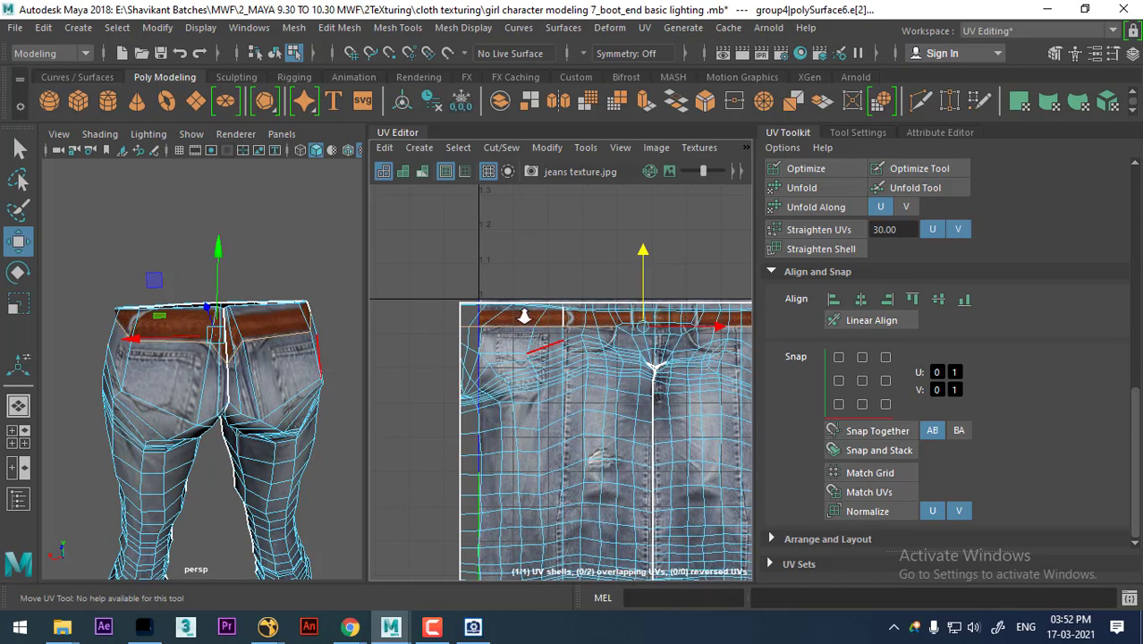
alt+middle_drag(498, 367, 528, 376)
scroll(503, 353, down, 1)
scroll(695, 401, up, 2)
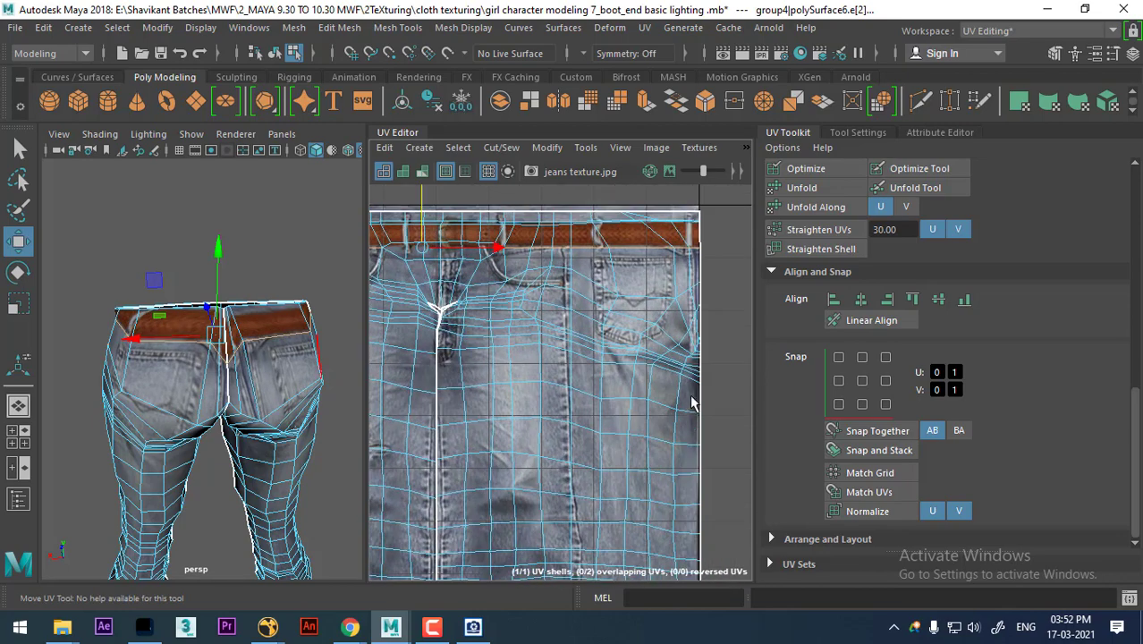
alt+middle_drag(695, 401, 712, 424)
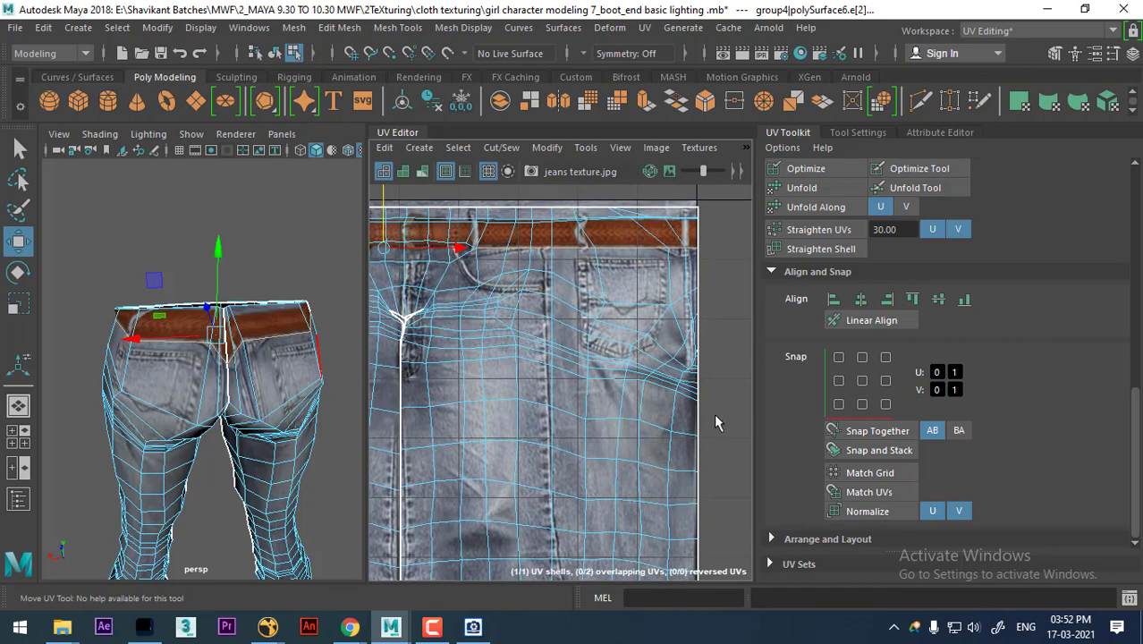
alt+middle_drag(421, 313, 458, 393)
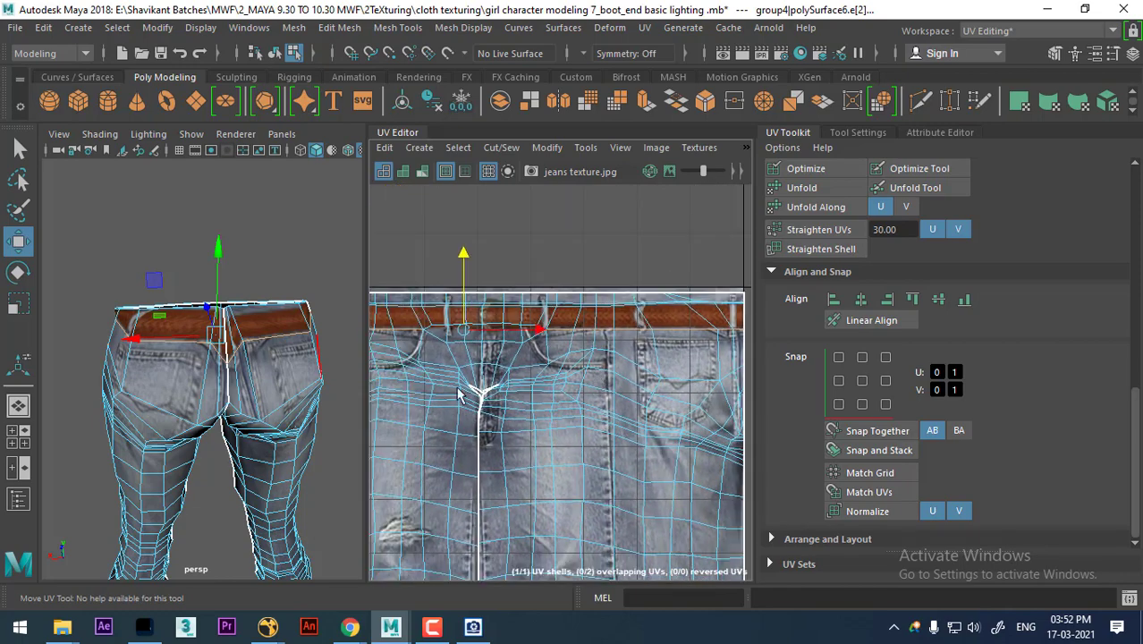
mouse_move(260, 349)
alt+mouse_down()
mouse_move(233, 336)
mouse_move(283, 240)
alt+mouse_up()
right_drag(283, 240, 286, 225)
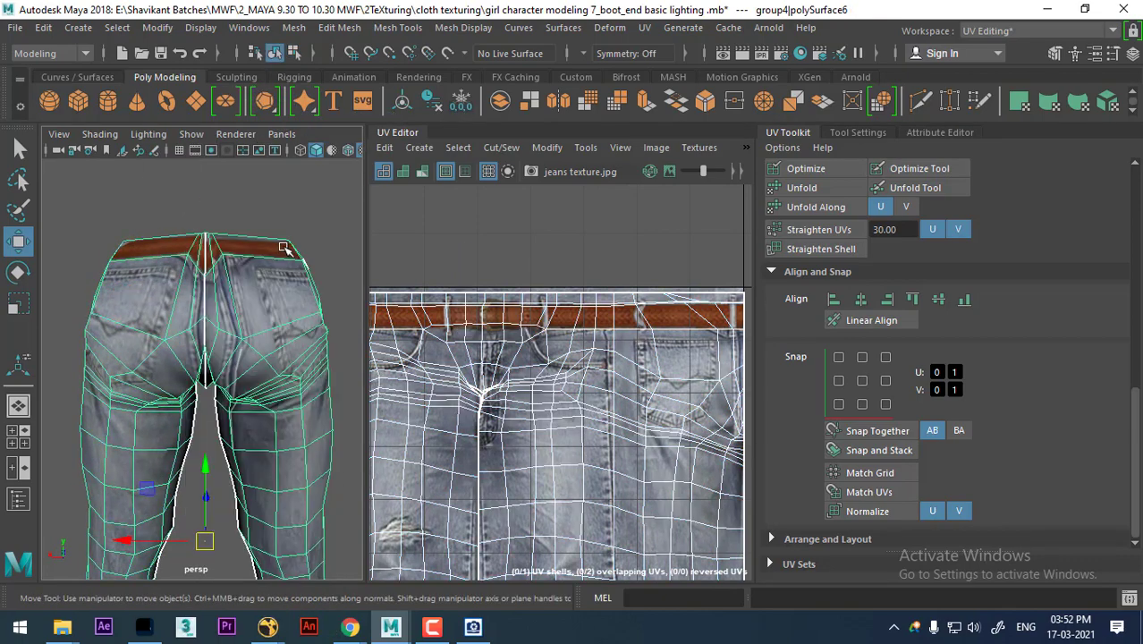
click(351, 262)
mouse_move(300, 420)
alt+mouse_down()
mouse_move(249, 390)
mouse_move(291, 377)
mouse_move(283, 328)
mouse_move(312, 389)
mouse_move(326, 394)
mouse_move(330, 440)
mouse_move(299, 452)
alt+mouse_up()
click(270, 407)
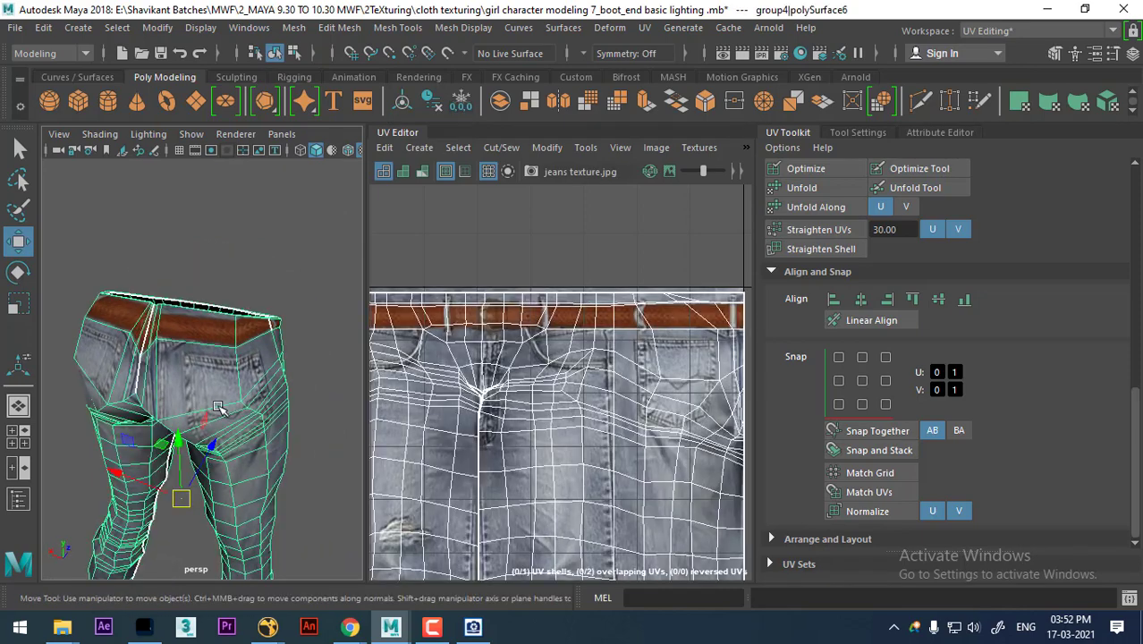
click(286, 409)
mouse_move(286, 409)
alt+mouse_down()
mouse_move(276, 344)
mouse_move(265, 357)
alt+mouse_up()
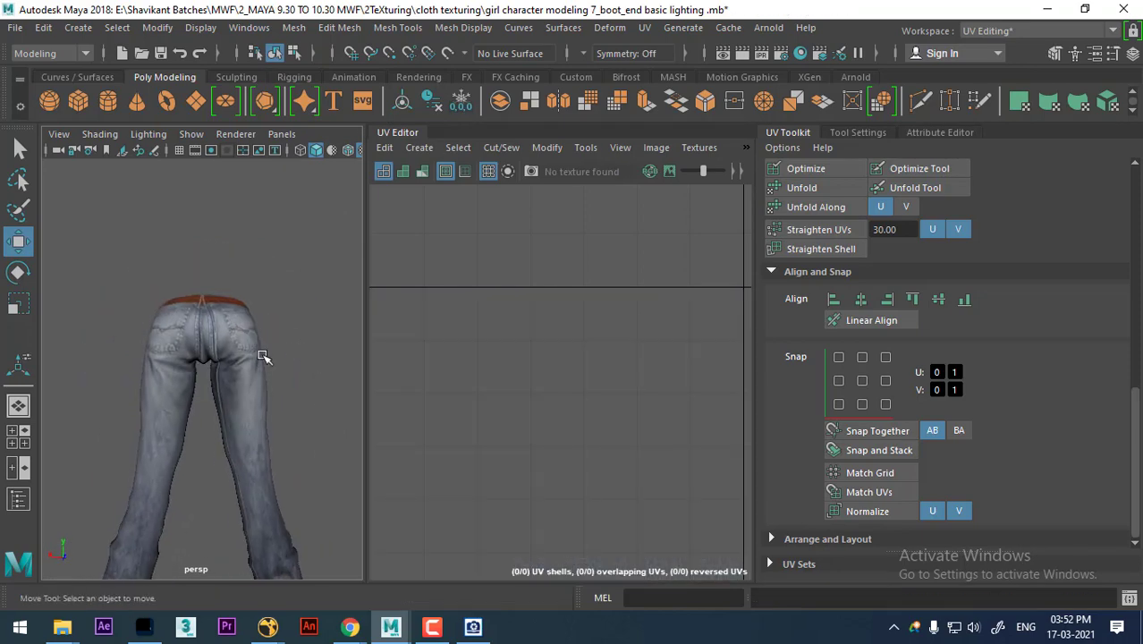
alt+right_drag(265, 357, 273, 411)
mouse_move(273, 412)
alt+mouse_down()
mouse_move(276, 454)
mouse_move(311, 454)
mouse_move(286, 460)
alt+mouse_up()
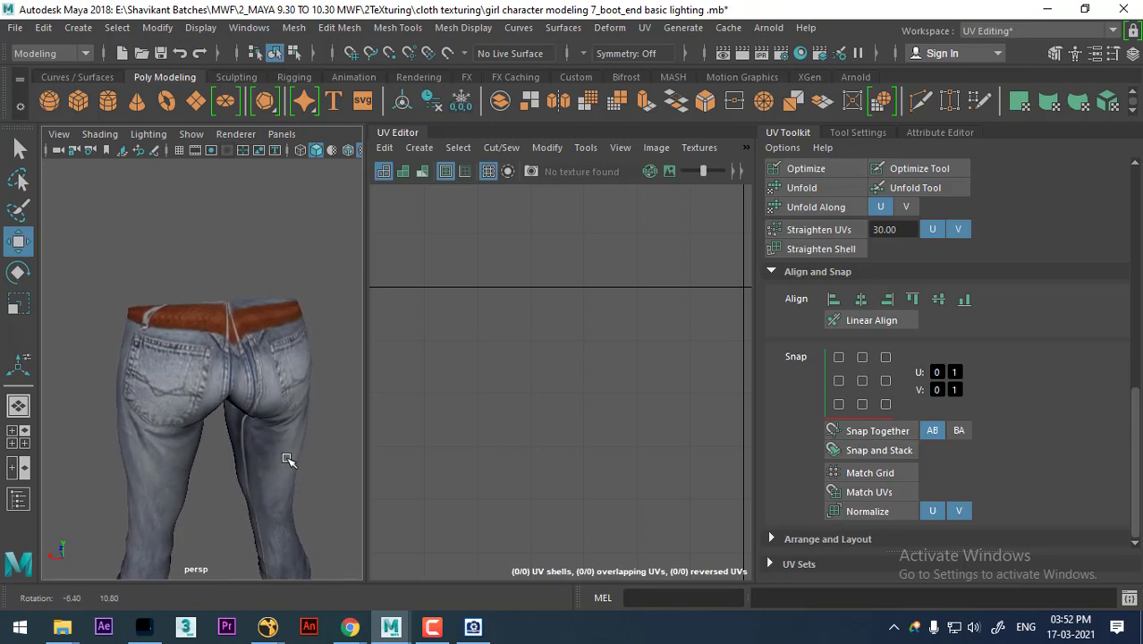
alt+drag(230, 322, 265, 291)
click(266, 292)
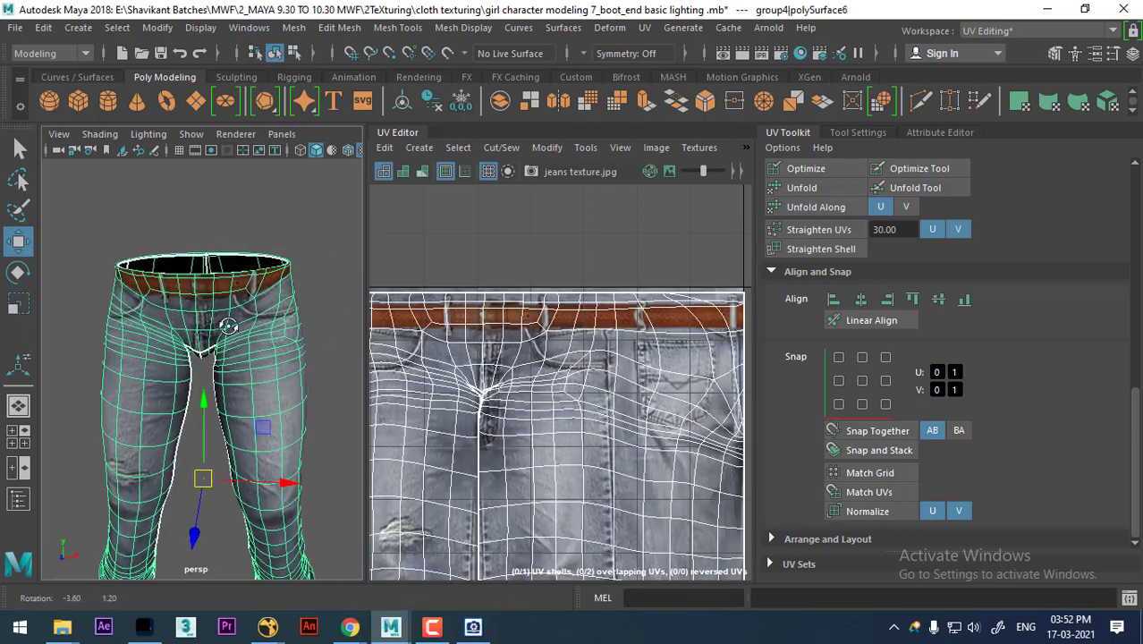
alt+middle_drag(549, 328, 569, 320)
alt+drag(244, 308, 196, 313)
scroll(532, 331, up, 1)
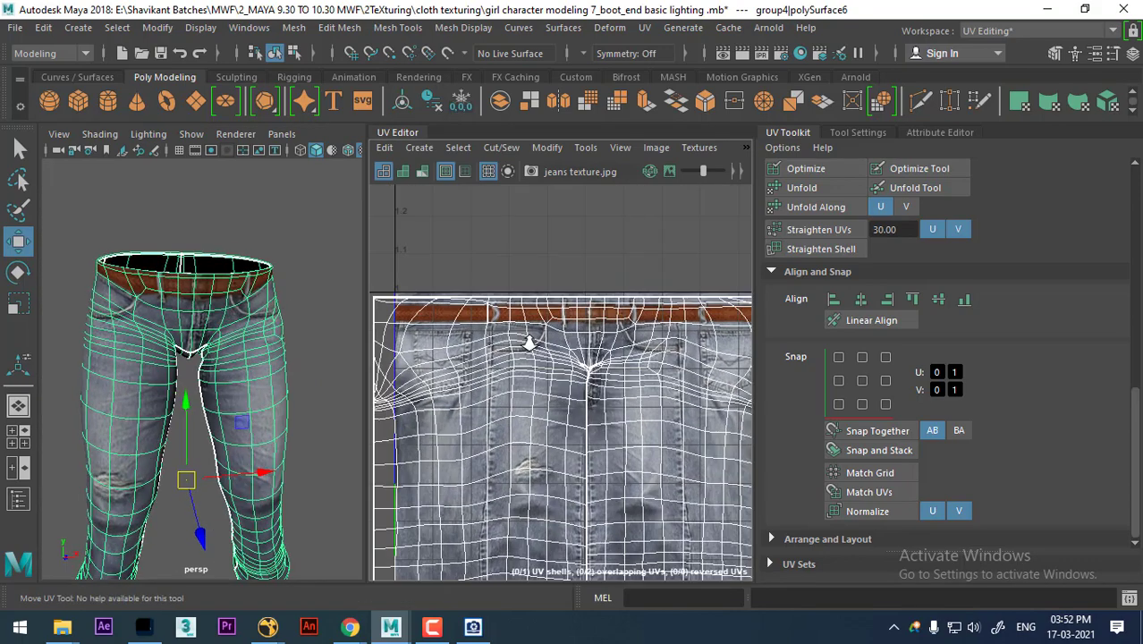
scroll(577, 324, up, 1)
key(ctrl+space)
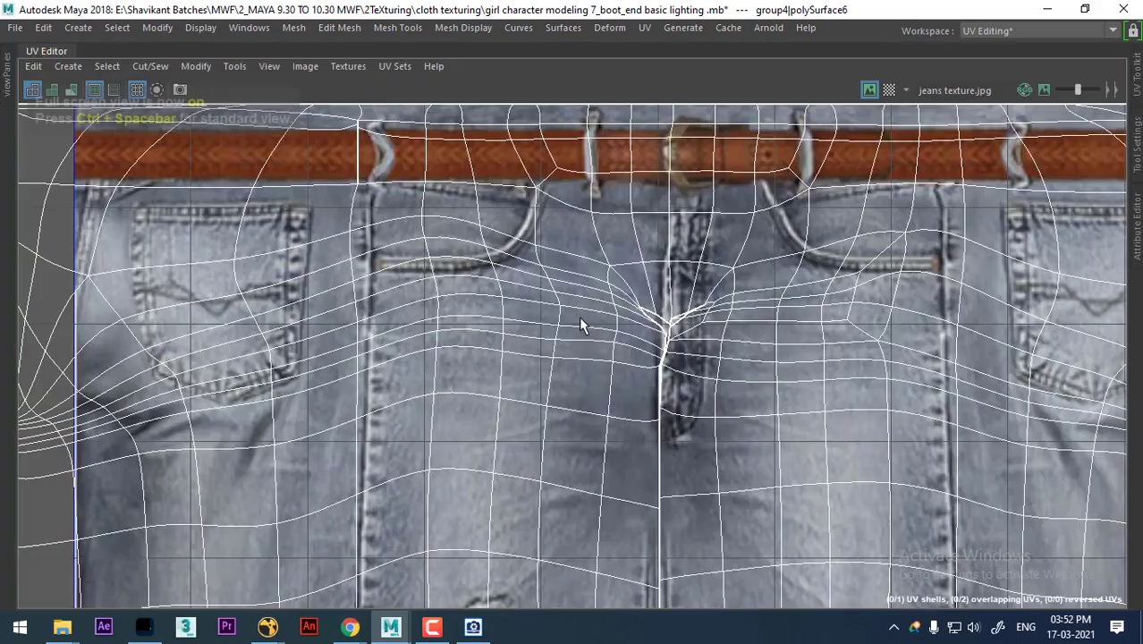
alt+right_drag(579, 316, 585, 129)
alt+middle_drag(585, 129, 676, 283)
key(ctrl+space)
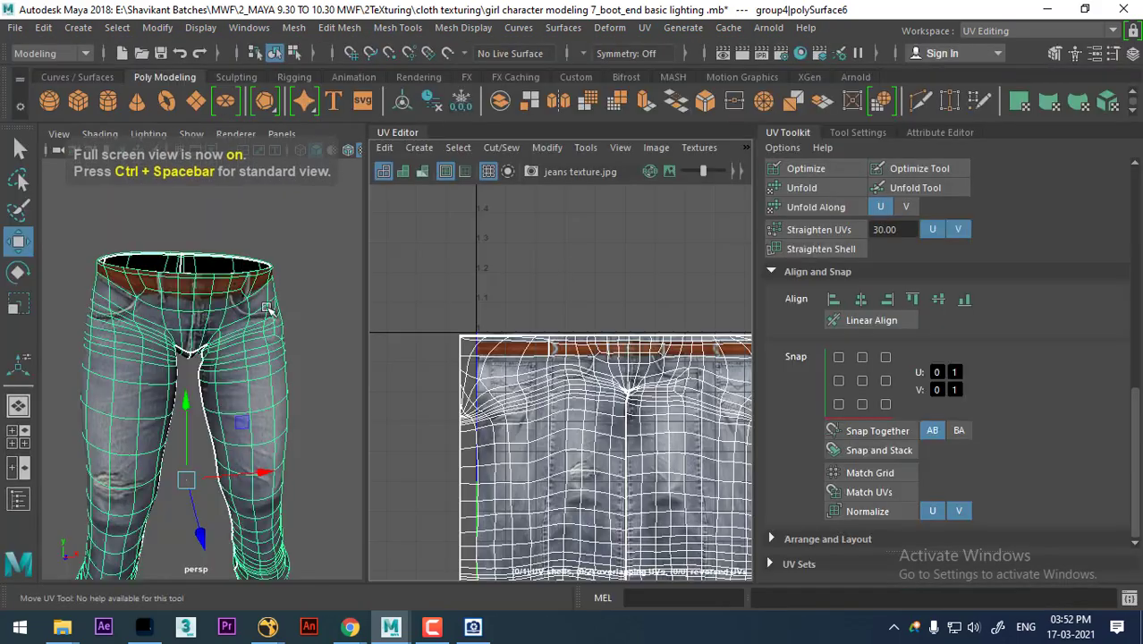
scroll(300, 263, up, 2)
scroll(301, 263, up, 1)
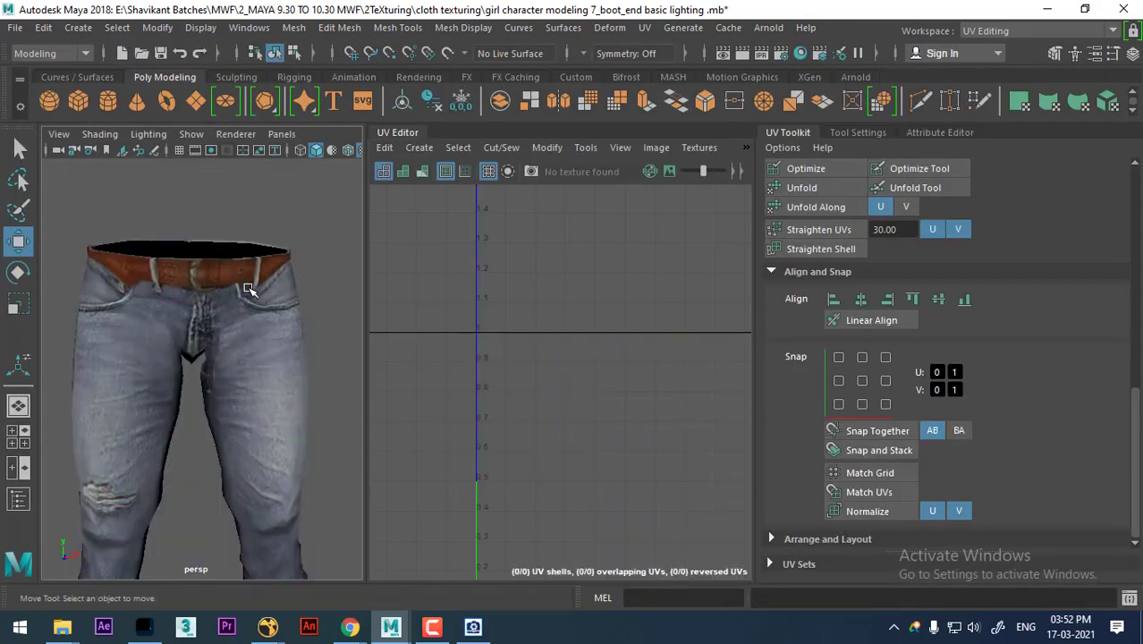
mouse_move(633, 386)
alt+middle_down()
mouse_move(607, 336)
mouse_move(655, 374)
alt+middle_up()
scroll(606, 336, up, 2)
key(ctrl+space)
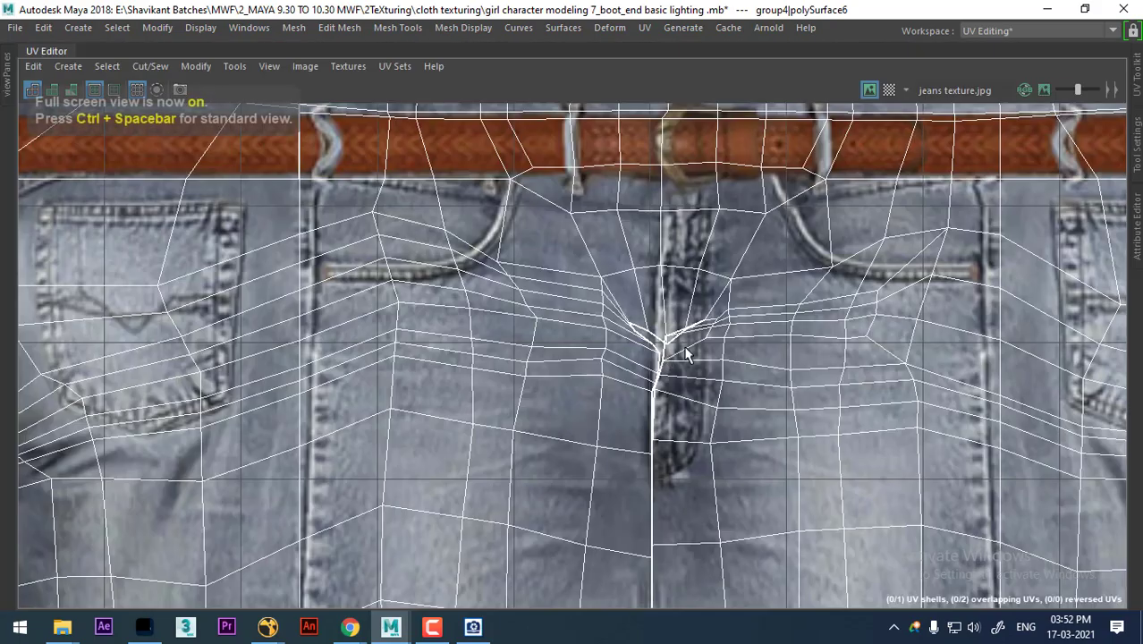
key(ctrl+space)
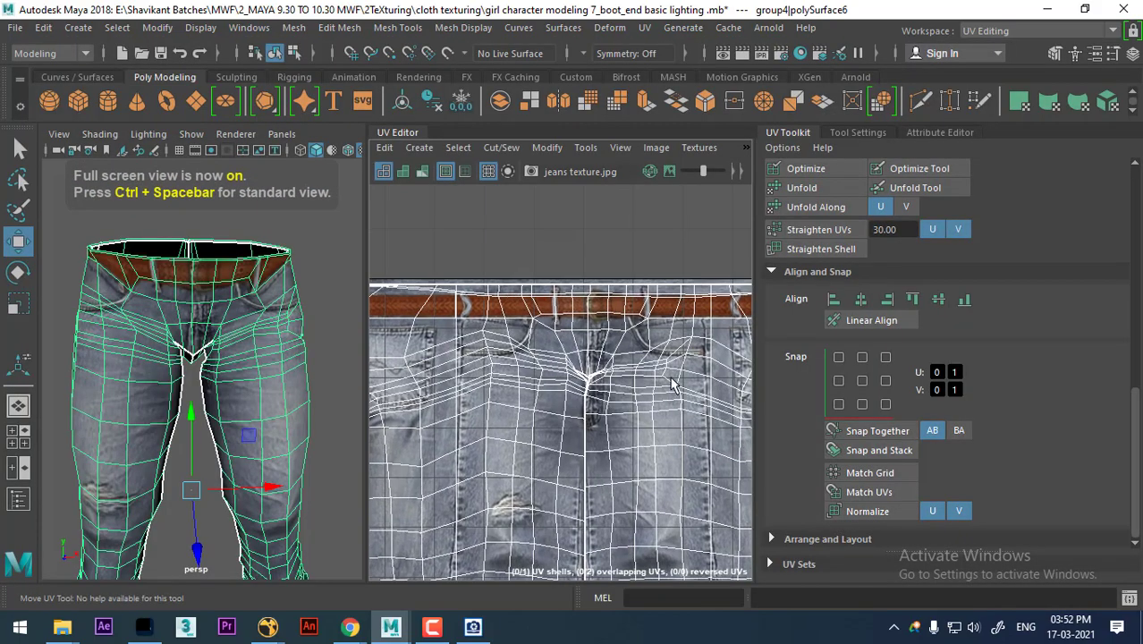
scroll(673, 349, up, 2)
scroll(578, 298, up, 1)
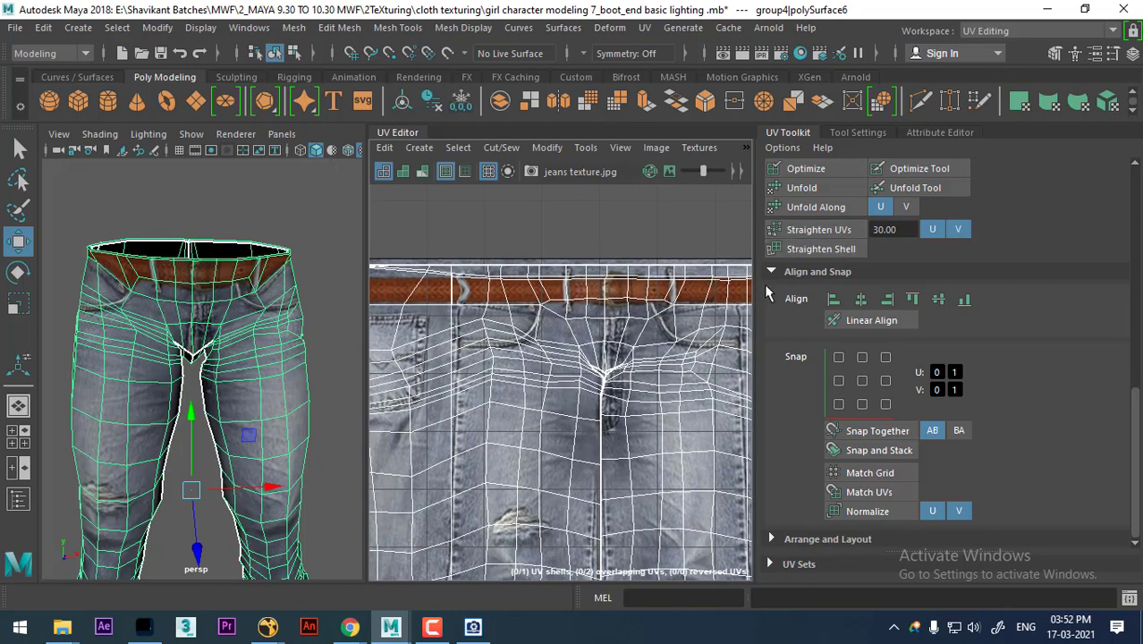
drag(775, 289, 898, 289)
Step: Select the top belt edge in the UV shell and align its UVs to the highest V
alt+middle_drag(737, 263, 742, 375)
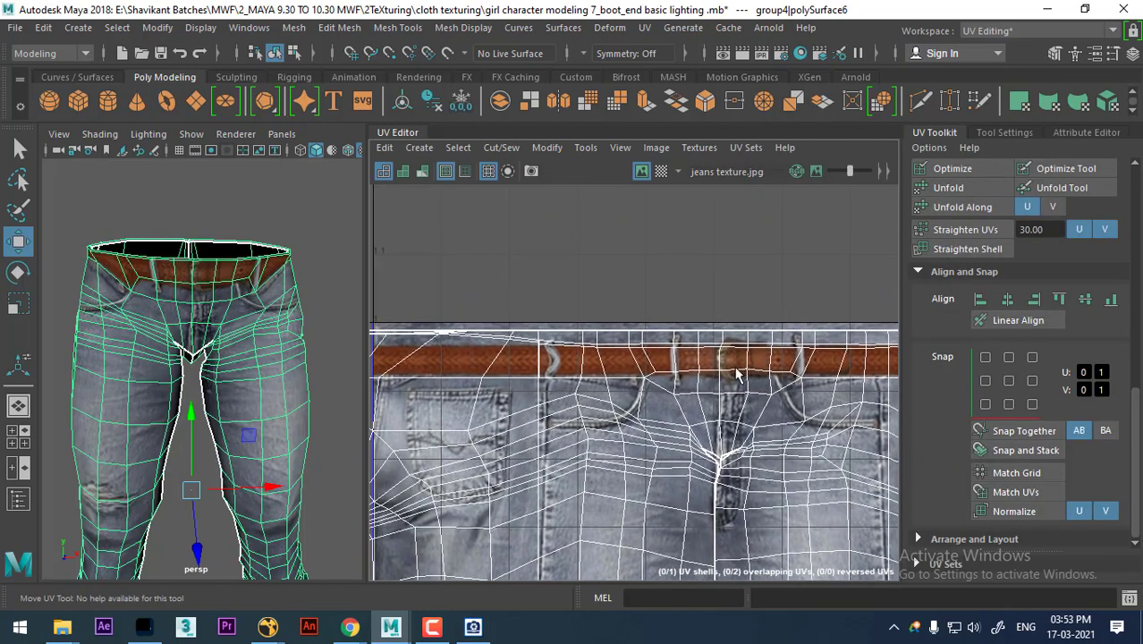
right_drag(678, 365, 680, 266)
click(684, 351)
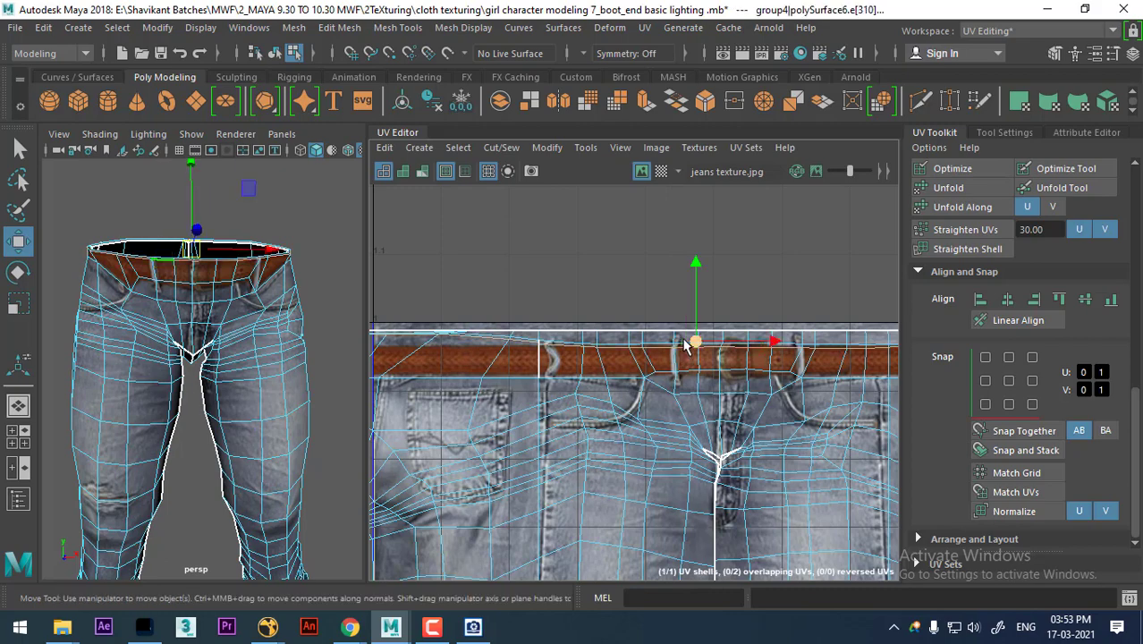
mouse_move(188, 394)
alt+mouse_down()
mouse_move(241, 347)
mouse_move(340, 358)
alt+mouse_up()
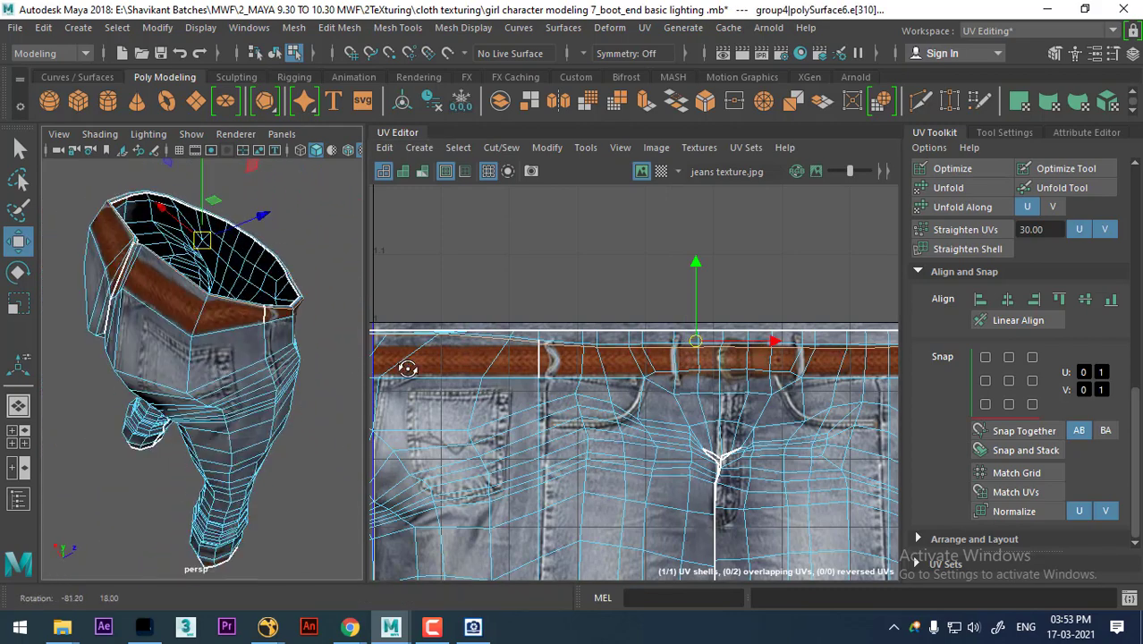
scroll(651, 344, down, 1)
scroll(651, 344, down, 1)
scroll(726, 347, up, 3)
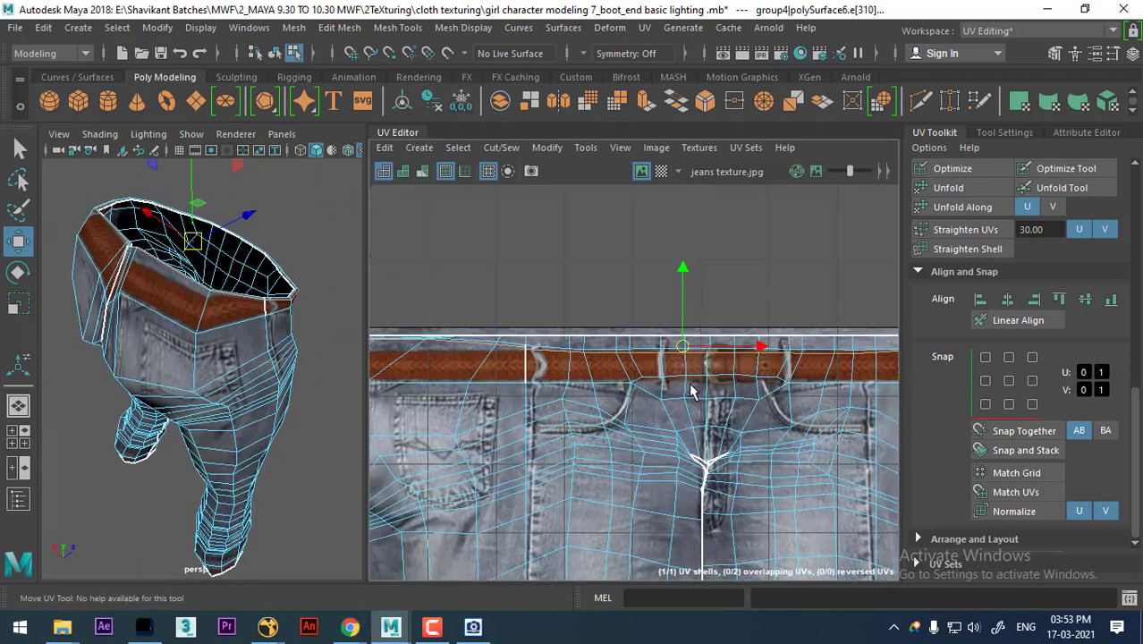
click(1059, 299)
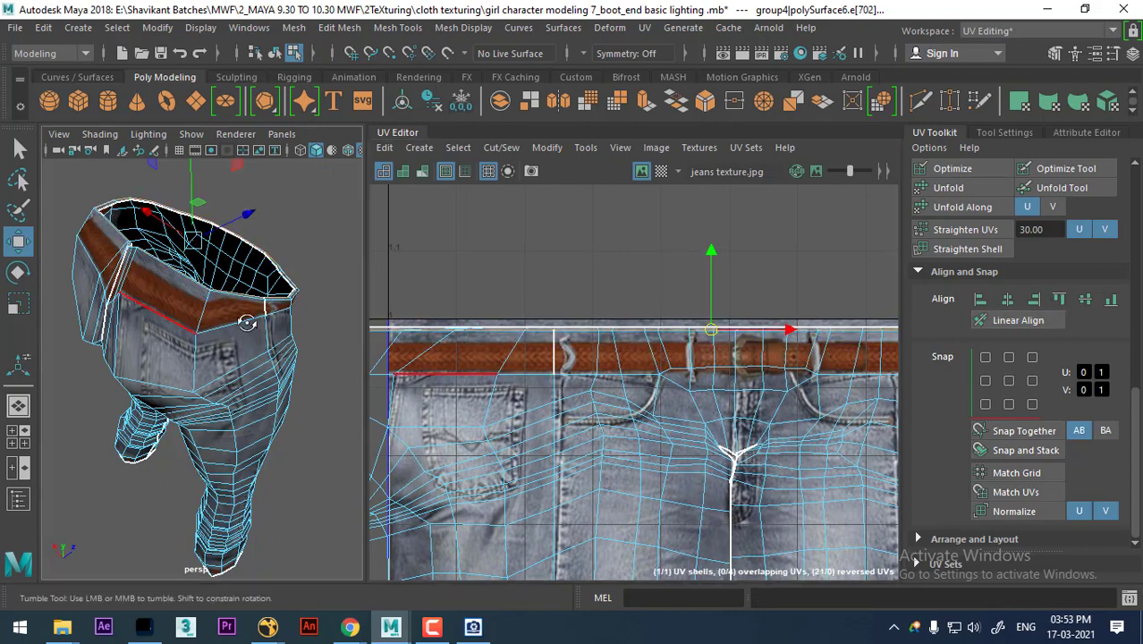
Step: Select the lower belt edges toward the left and pan to the belt's left side
mouse_move(233, 340)
alt+mouse_down()
mouse_move(196, 271)
mouse_move(215, 313)
alt+mouse_up()
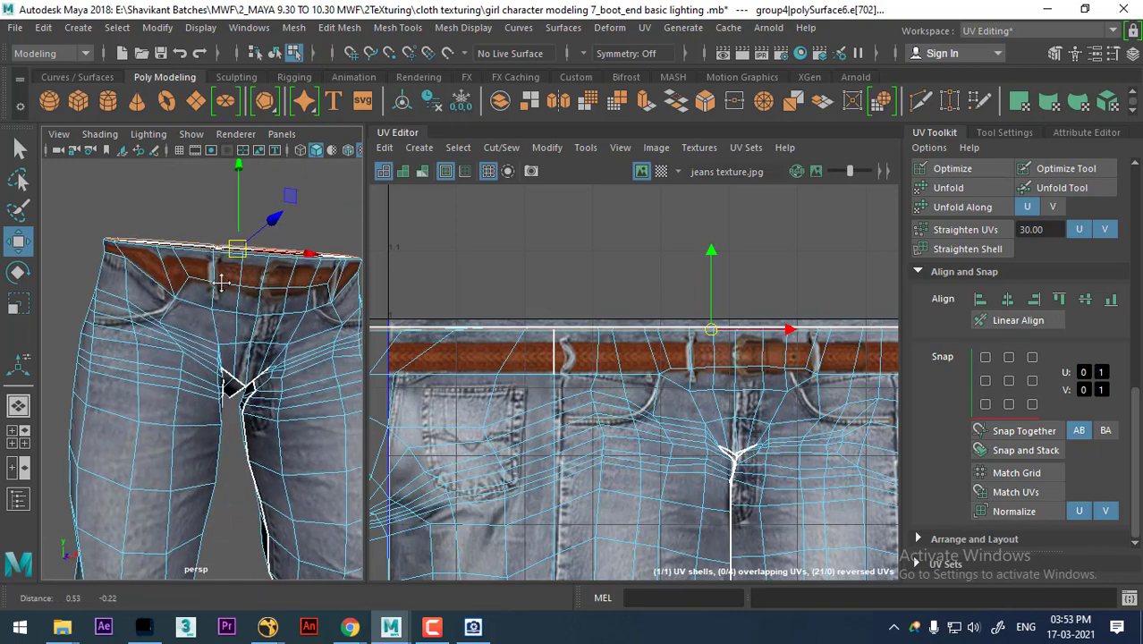
click(750, 370)
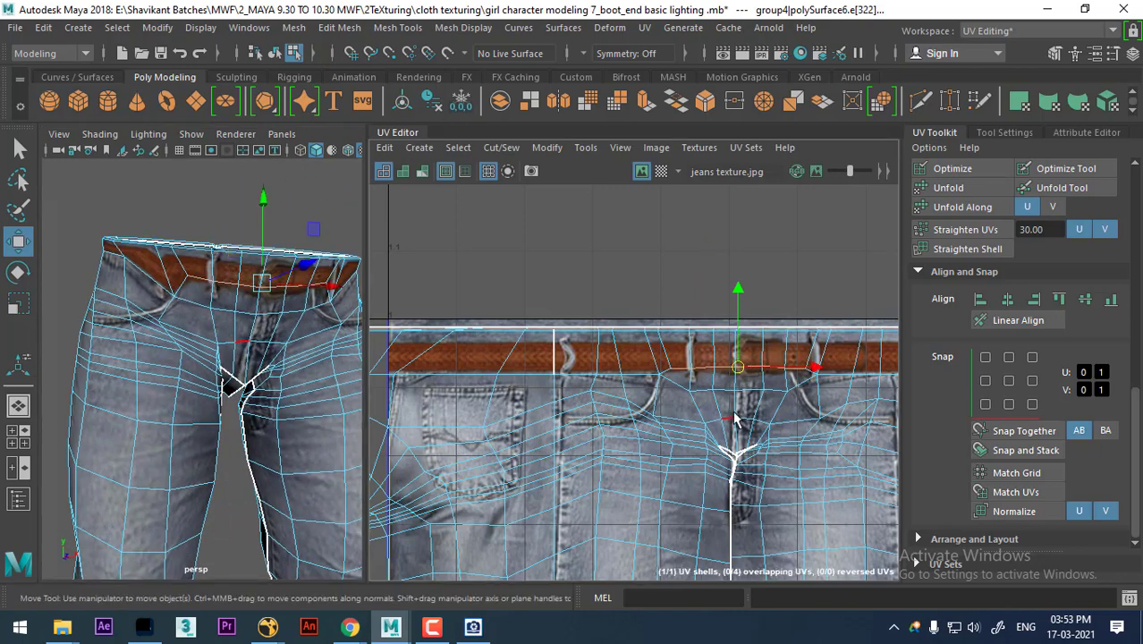
click(640, 378)
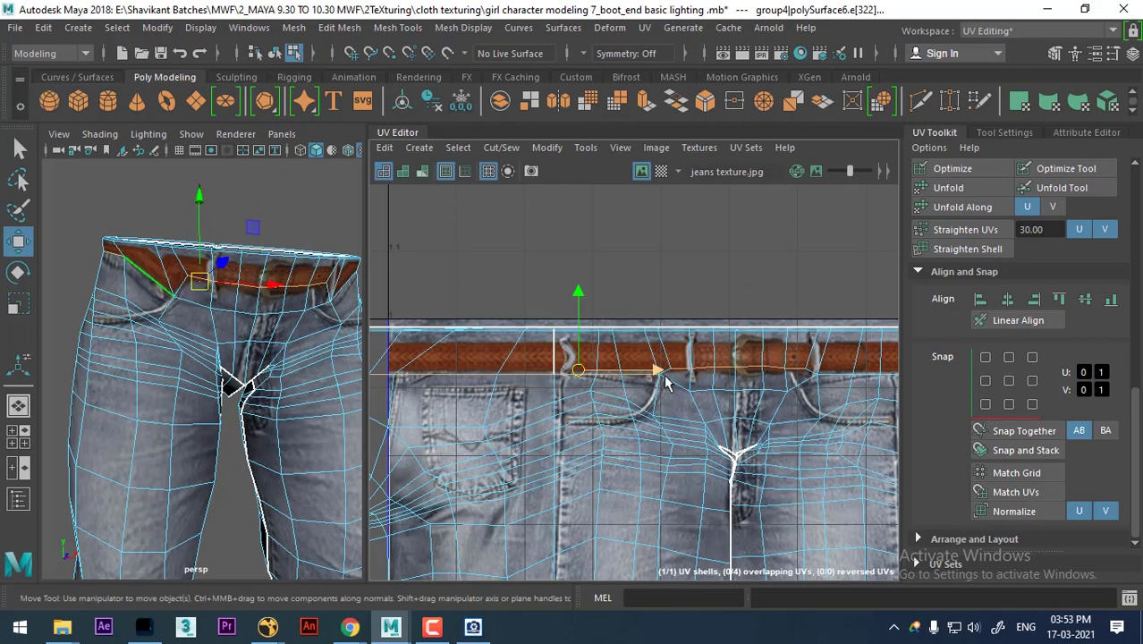
alt+middle_drag(786, 399, 643, 398)
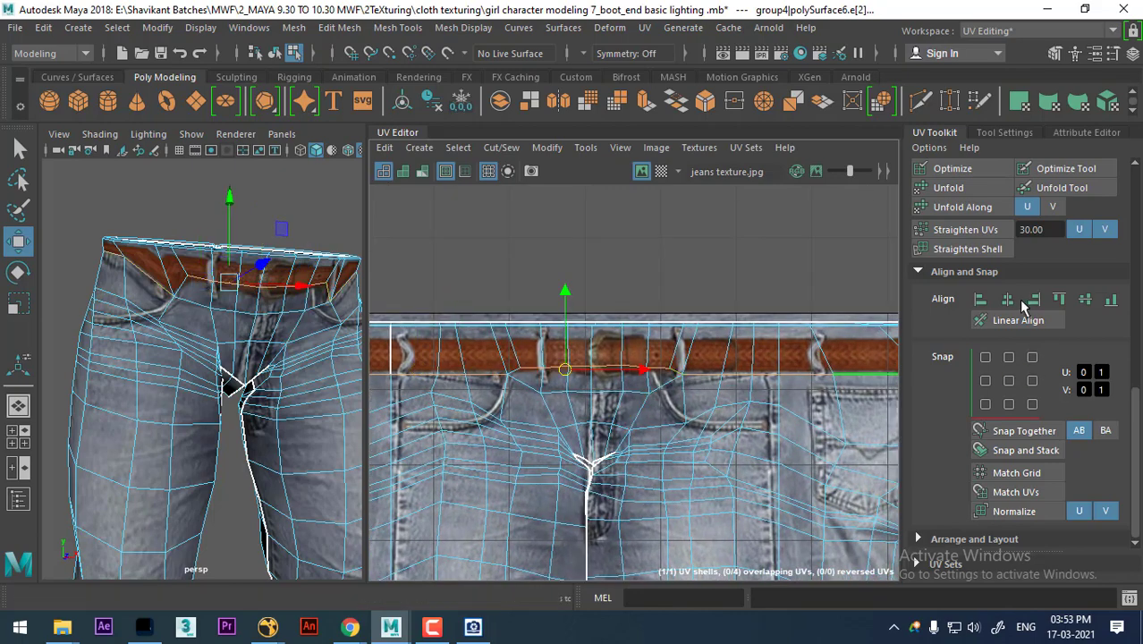
Step: Align the selected belt edge to the top (maxV) and frame the UV grid edge
click(1058, 300)
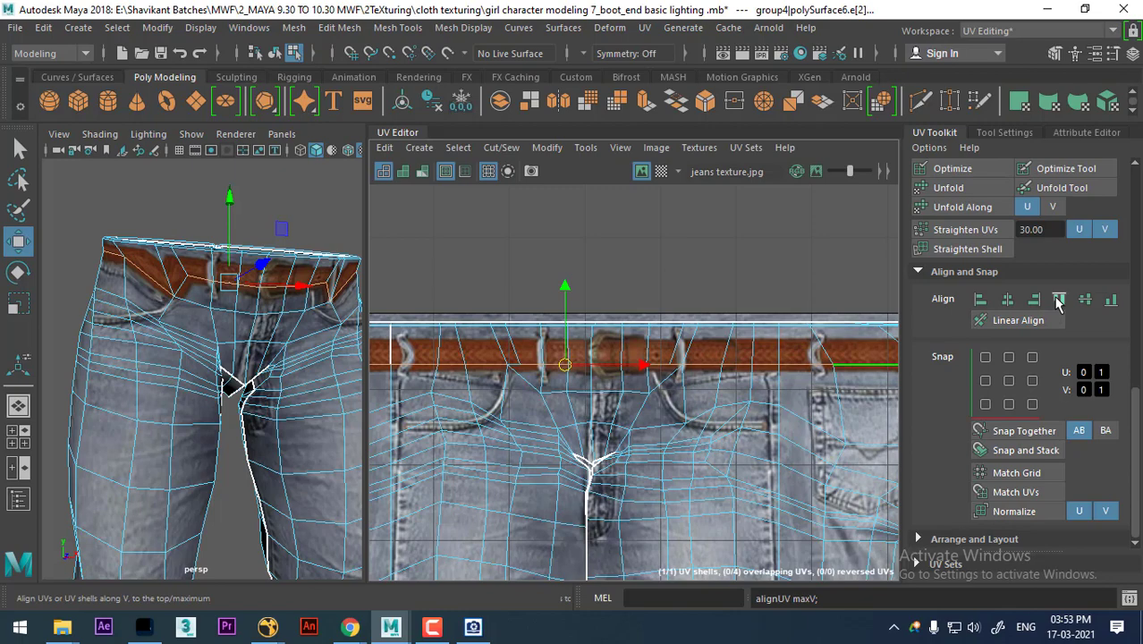
alt+middle_drag(548, 456, 665, 424)
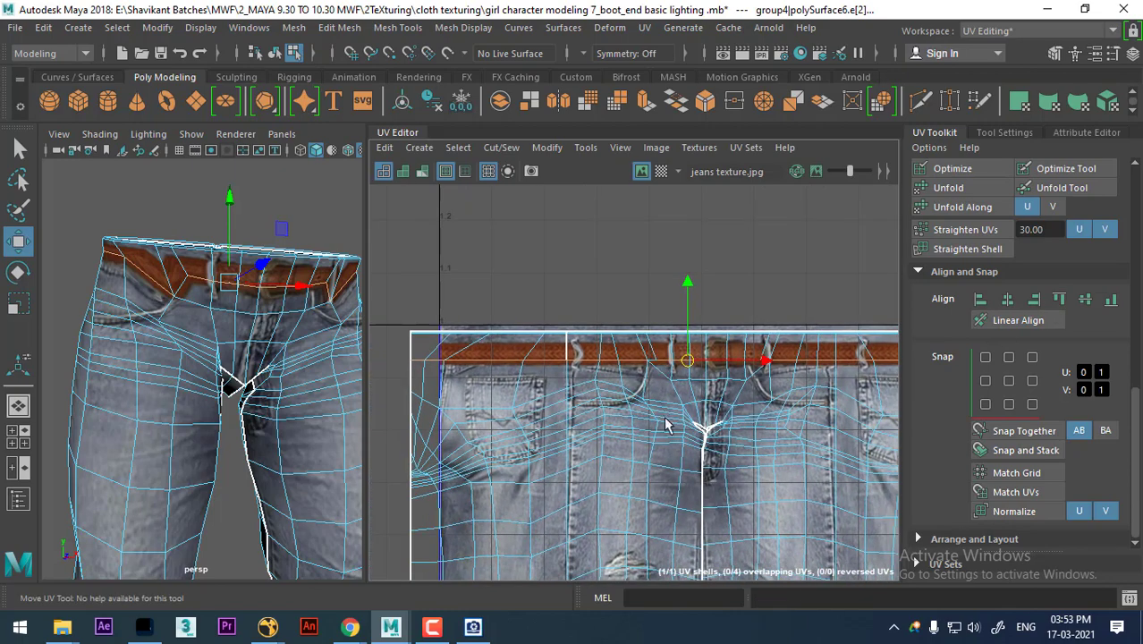
scroll(665, 424, down, 1)
scroll(231, 324, up, 1)
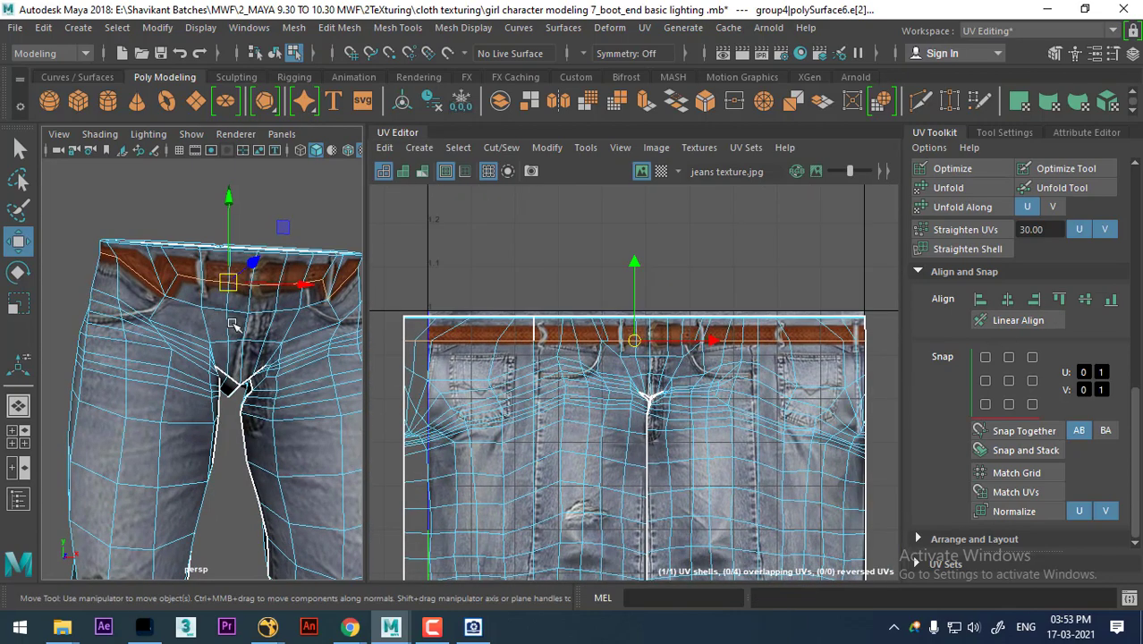
Step: Select the full waistband row of UVs, including both ends, and unfold it
right_drag(684, 344, 761, 340)
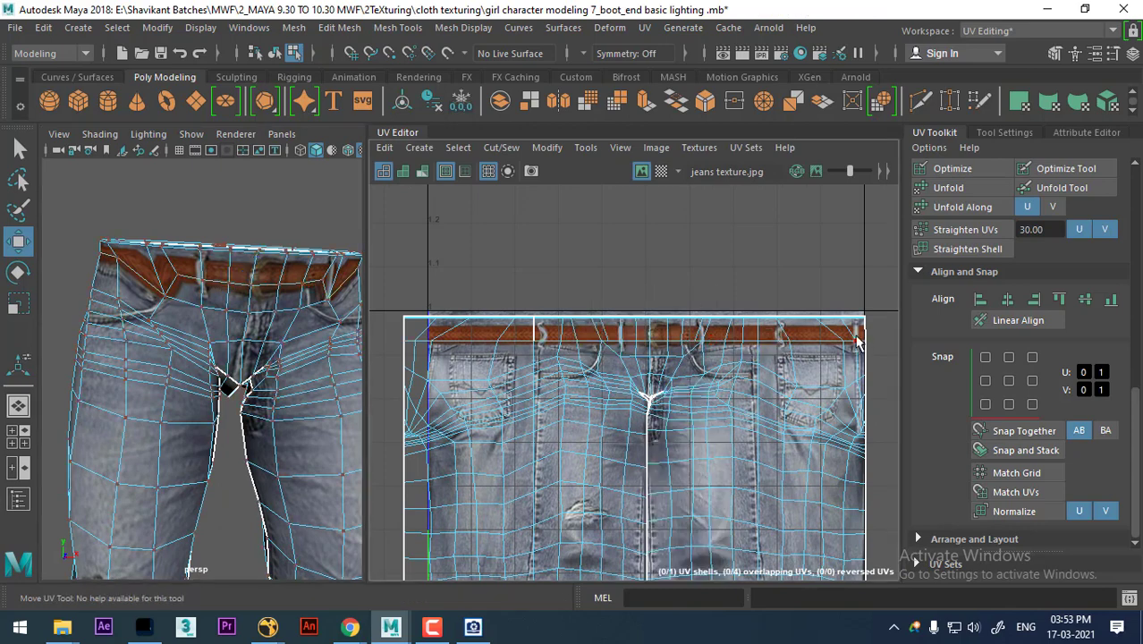
drag(857, 341, 415, 373)
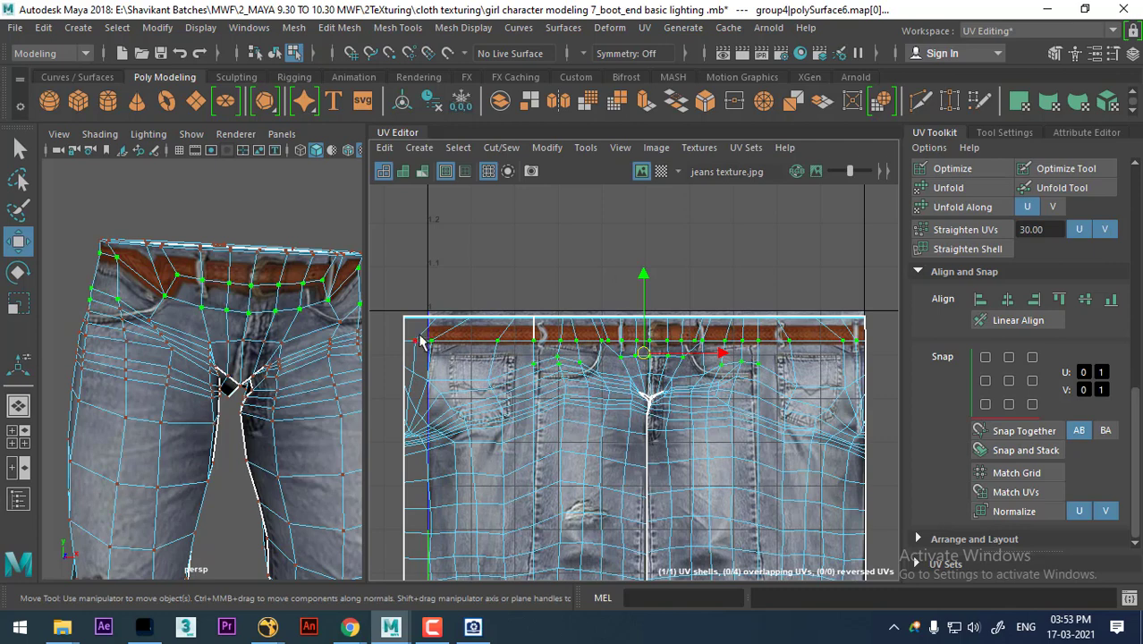
shift+drag(410, 334, 450, 355)
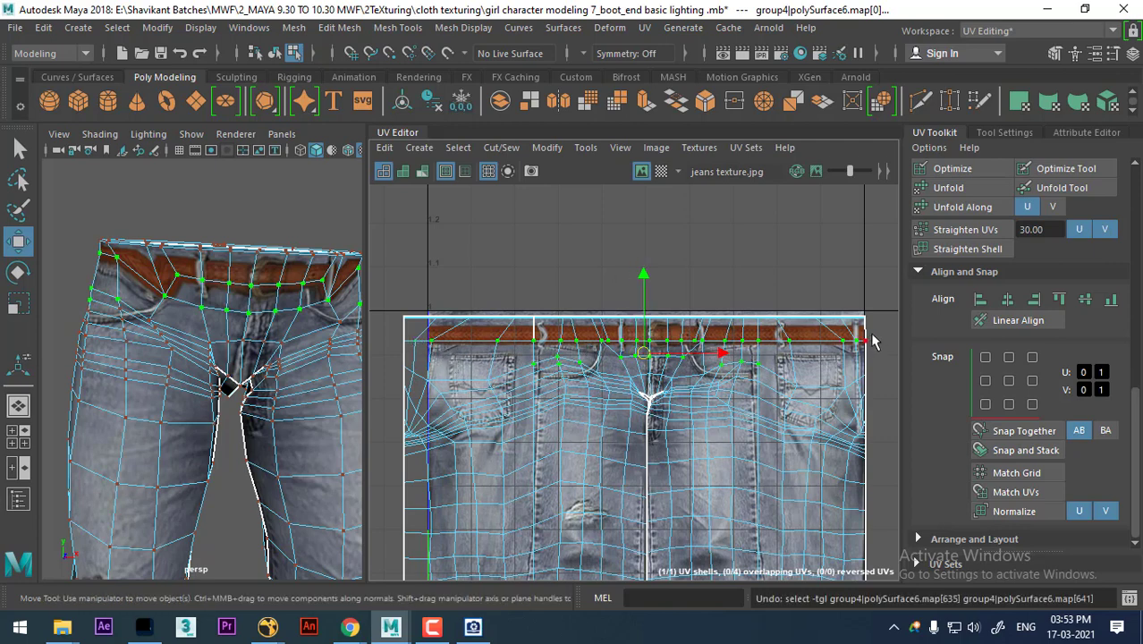
shift+drag(873, 334, 854, 352)
shift+right_drag(780, 372, 612, 185)
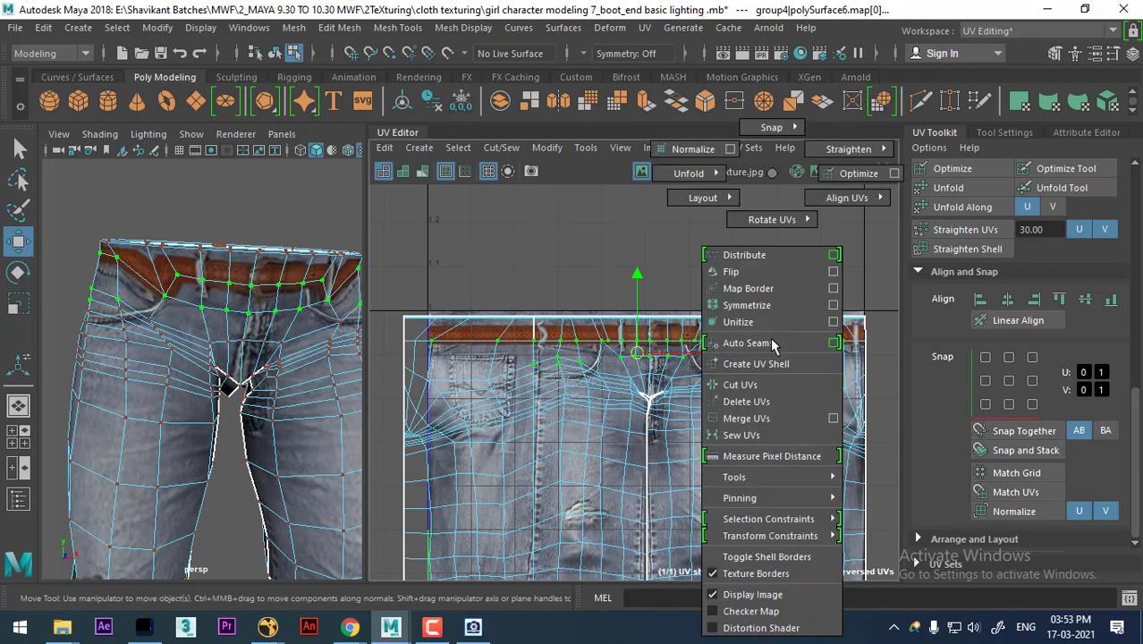
click(613, 185)
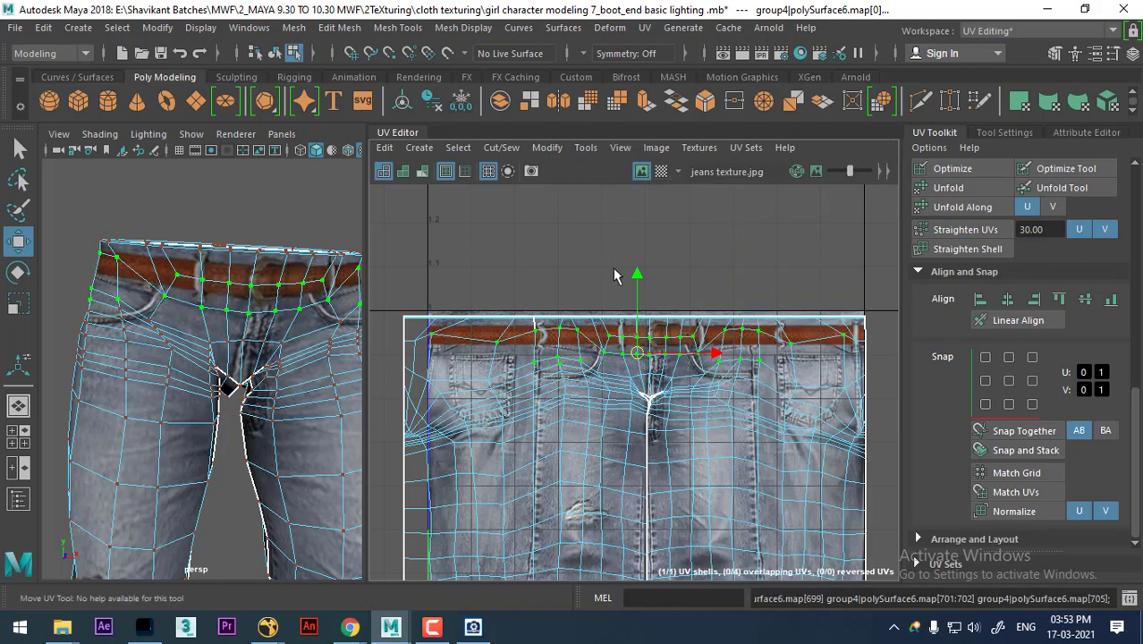
Step: Return the jeans to Object Mode and zoom out to see the whole textured model
right_drag(205, 154, 269, 125)
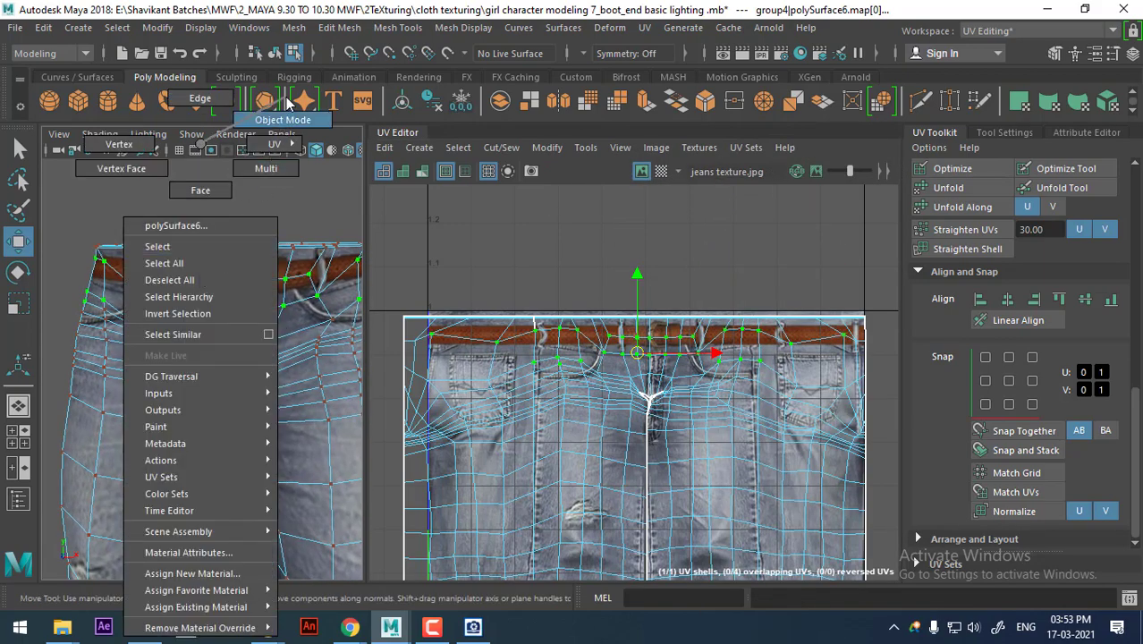
click(268, 233)
alt+right_drag(268, 232, 263, 456)
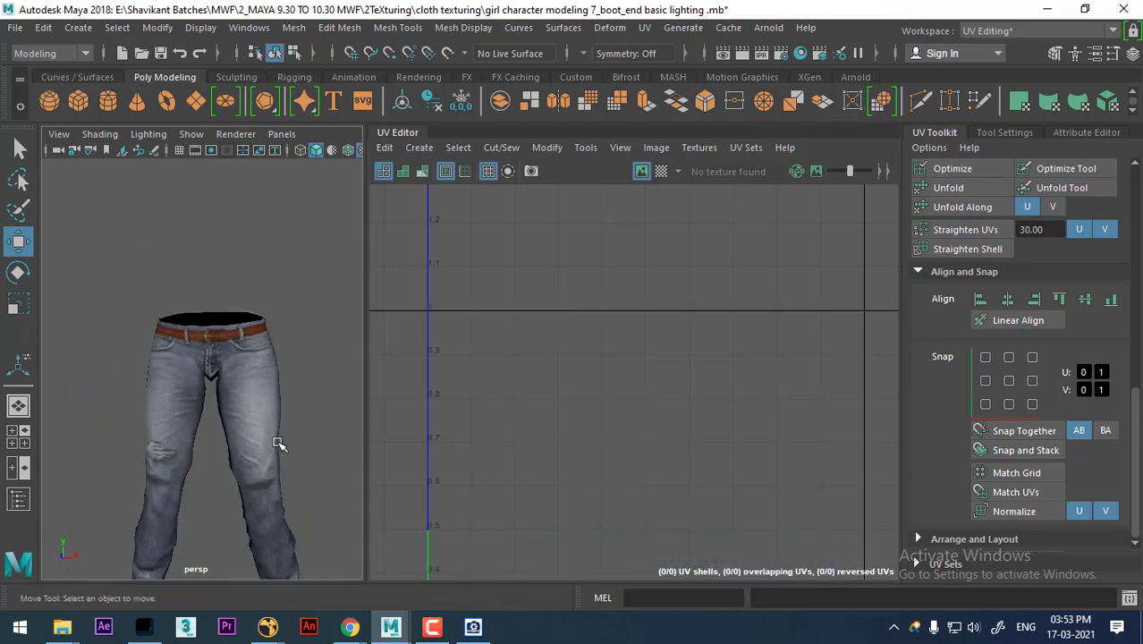
Step: Tumble to the back of the jeans, select them, and frame the top of the UV shell
mouse_move(278, 445)
alt+mouse_down()
mouse_move(183, 387)
mouse_move(240, 327)
mouse_move(308, 372)
mouse_move(225, 411)
mouse_move(275, 408)
mouse_move(344, 435)
mouse_move(332, 424)
alt+mouse_up()
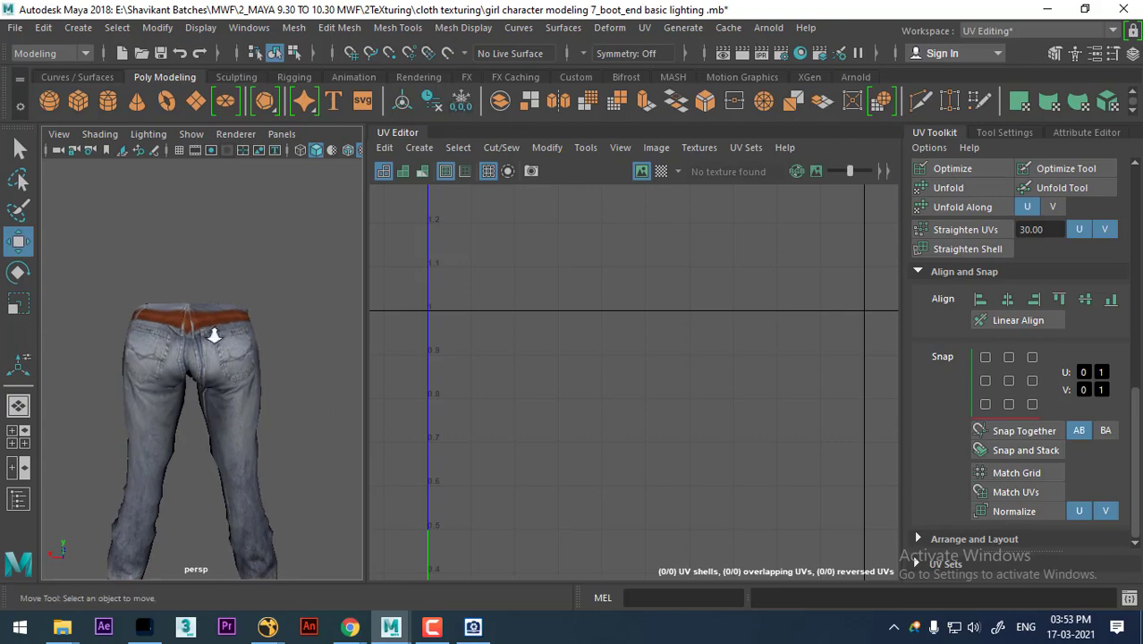
click(224, 333)
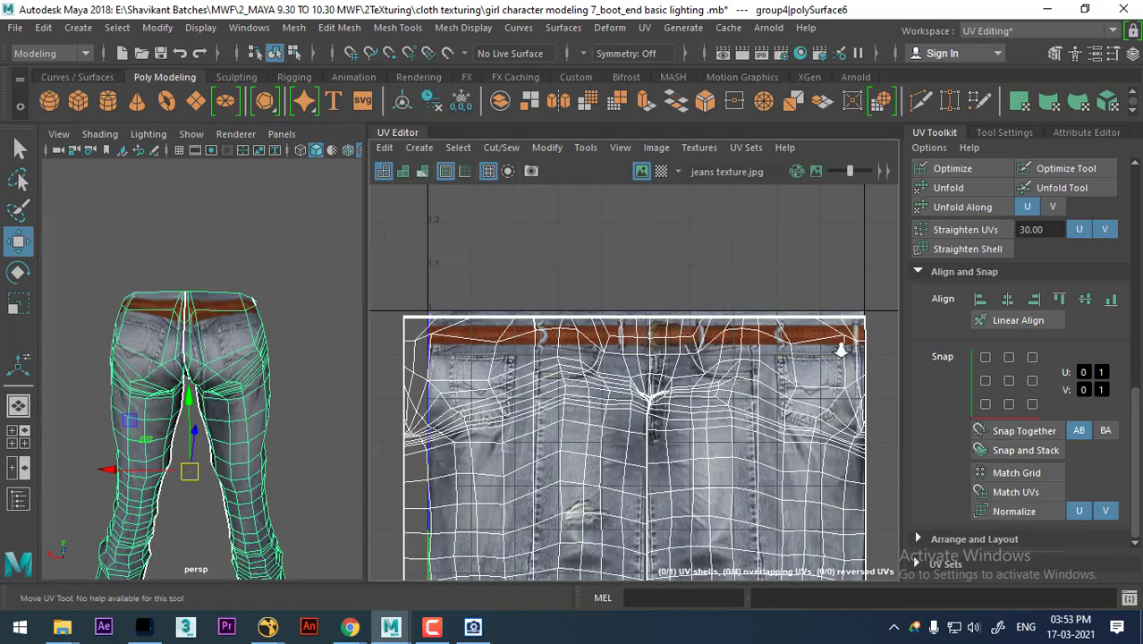
scroll(805, 340, up, 2)
alt+middle_drag(756, 343, 708, 337)
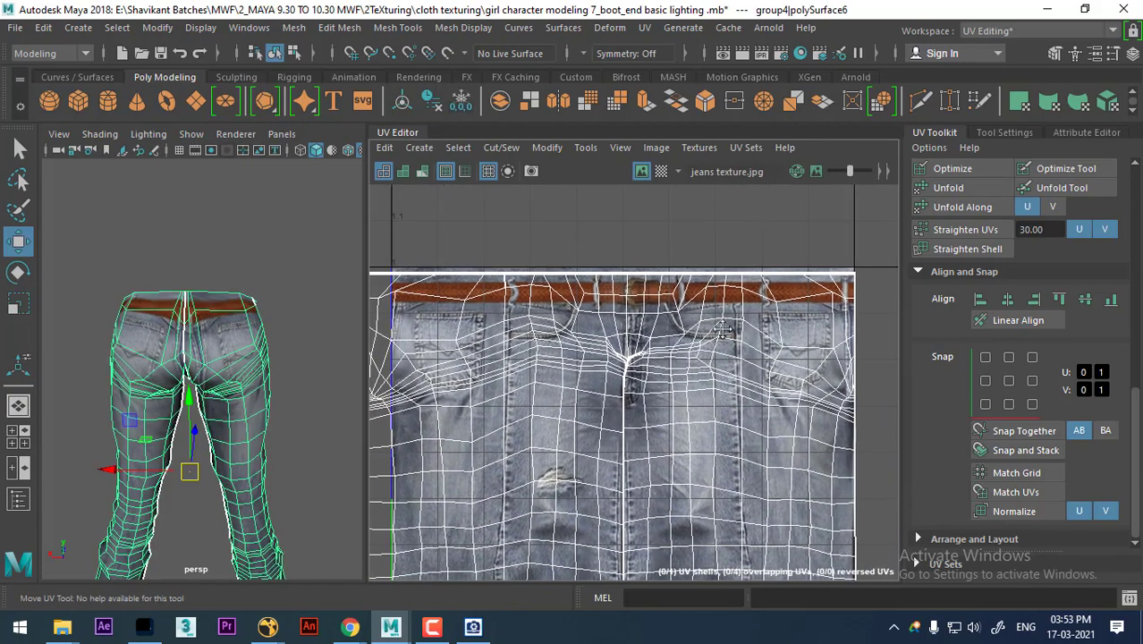
scroll(232, 340, up, 1)
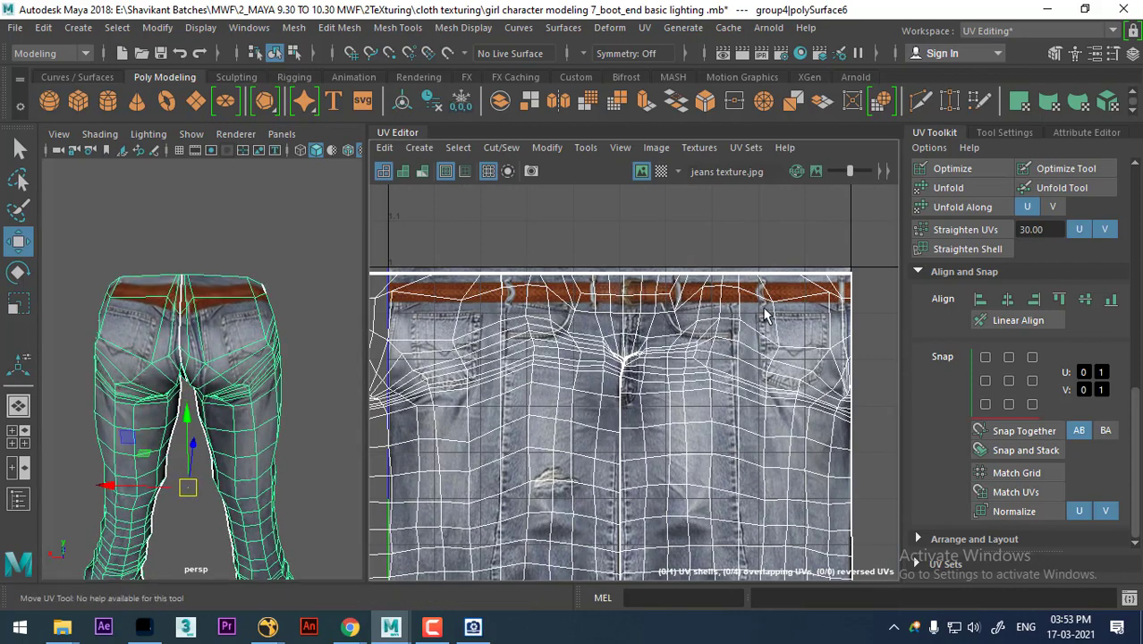
Step: Select the top row of waistband UVs, then return the jeans to Object Mode
right_drag(763, 309, 841, 307)
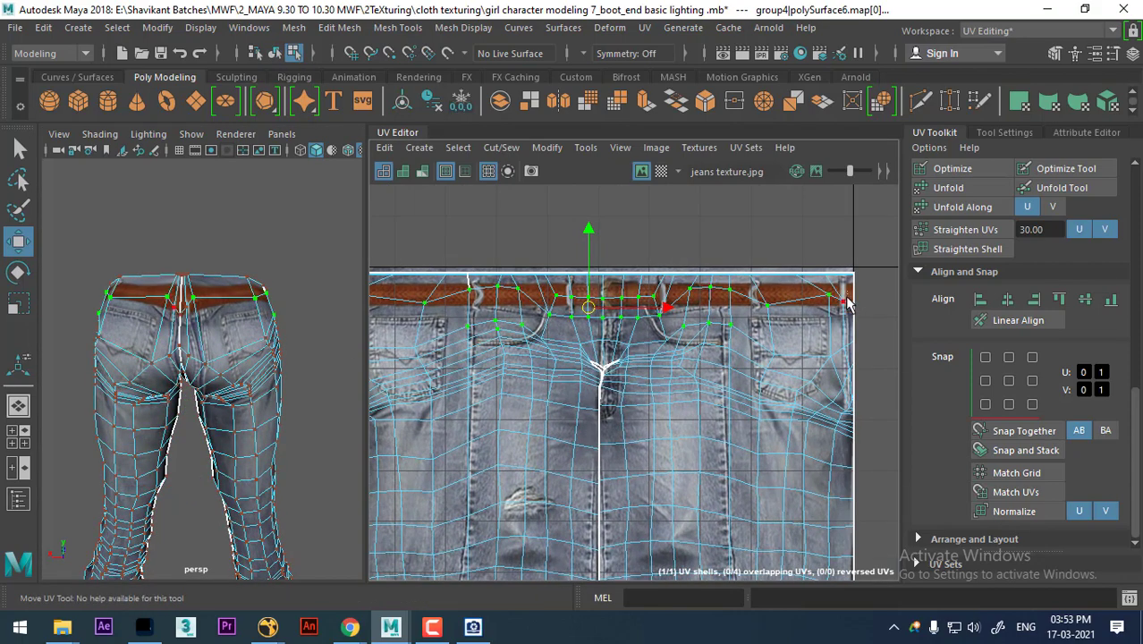
alt+middle_drag(376, 315, 532, 325)
click(490, 325)
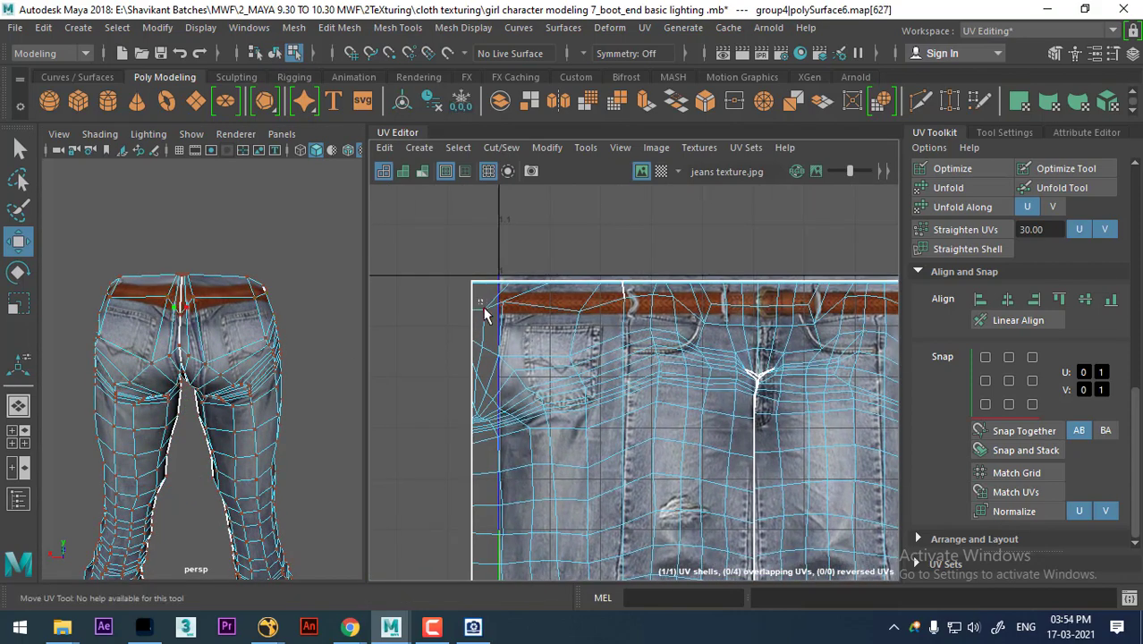
drag(484, 315, 766, 306)
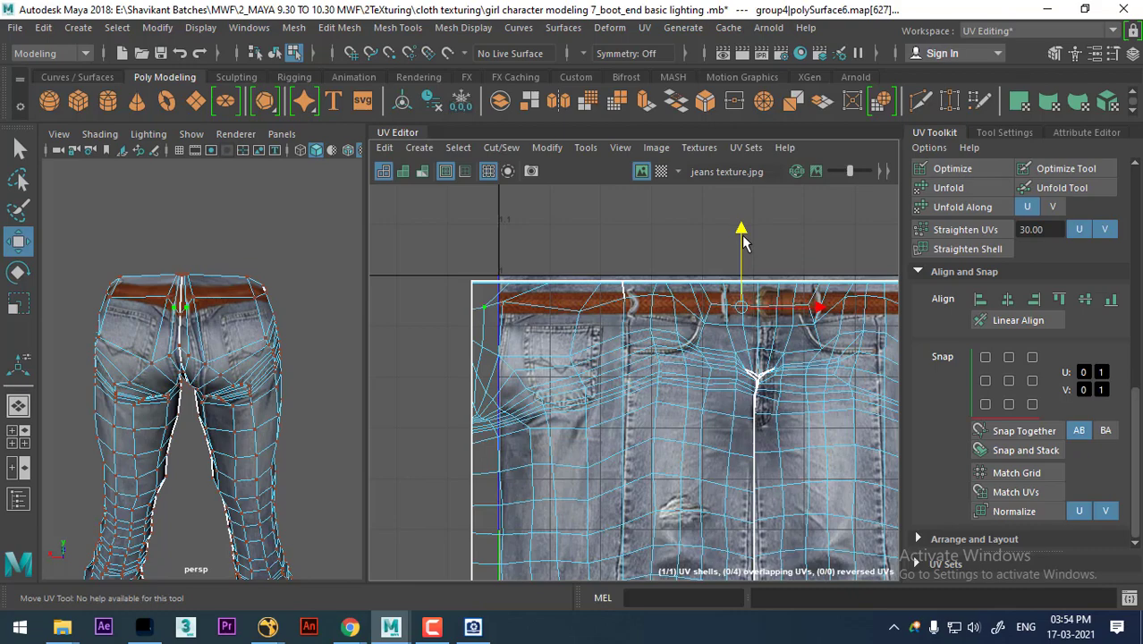
scroll(537, 232, down, 3)
mouse_move(132, 144)
right_down()
mouse_move(132, 347)
mouse_move(215, 119)
right_up()
mouse_move(298, 401)
alt+mouse_down()
mouse_move(211, 369)
mouse_move(193, 269)
alt+mouse_up()
Step: Reselect the jeans from the front and select every UV in the shell
right_drag(179, 175, 243, 166)
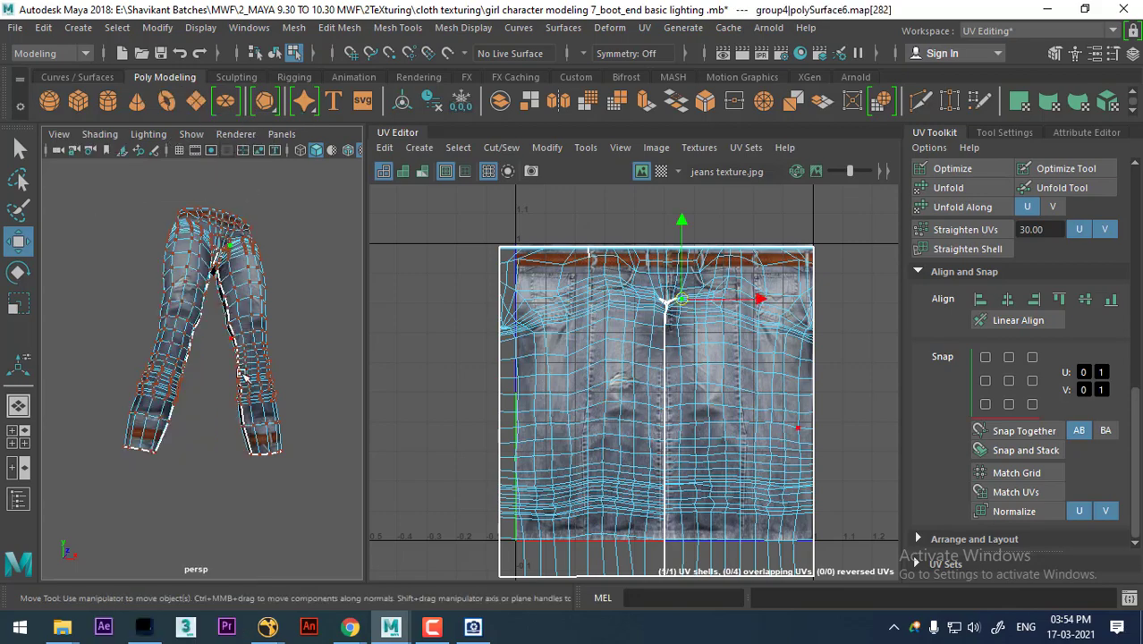
alt+drag(244, 375, 215, 268)
right_drag(241, 152, 319, 120)
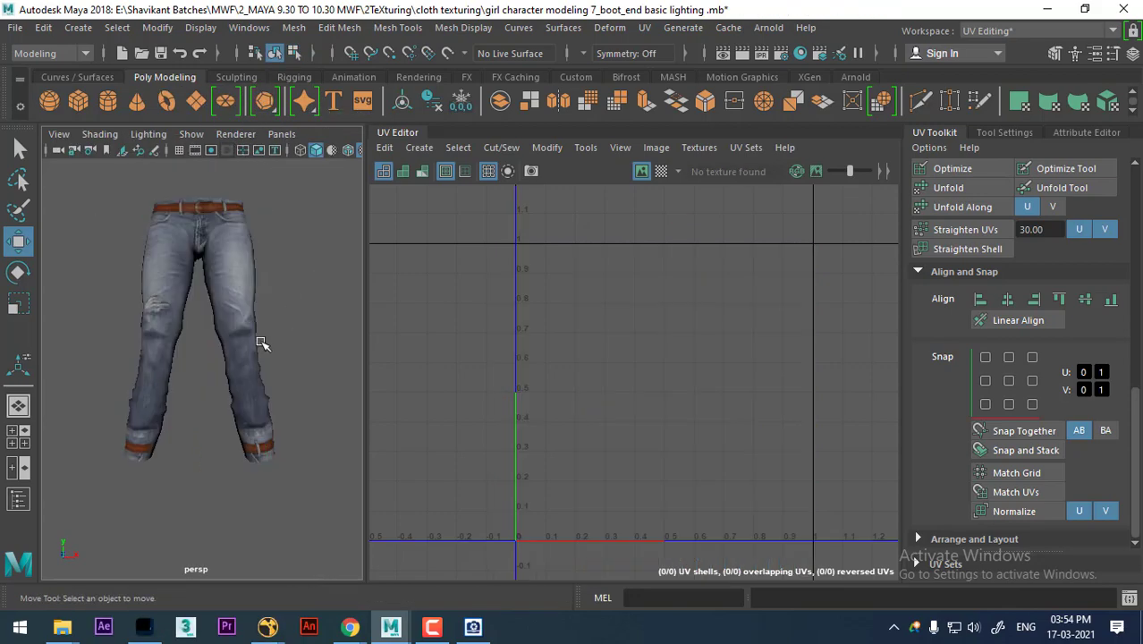
click(262, 343)
scroll(684, 417, up, 1)
scroll(738, 404, down, 2)
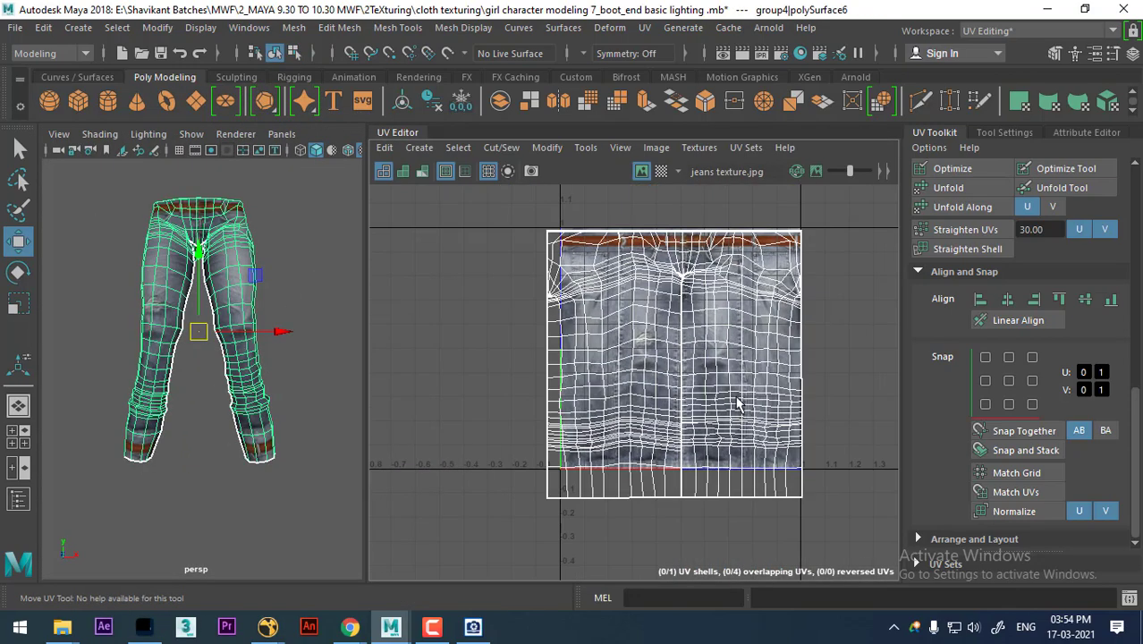
alt+middle_drag(739, 405, 742, 412)
right_drag(744, 371, 741, 535)
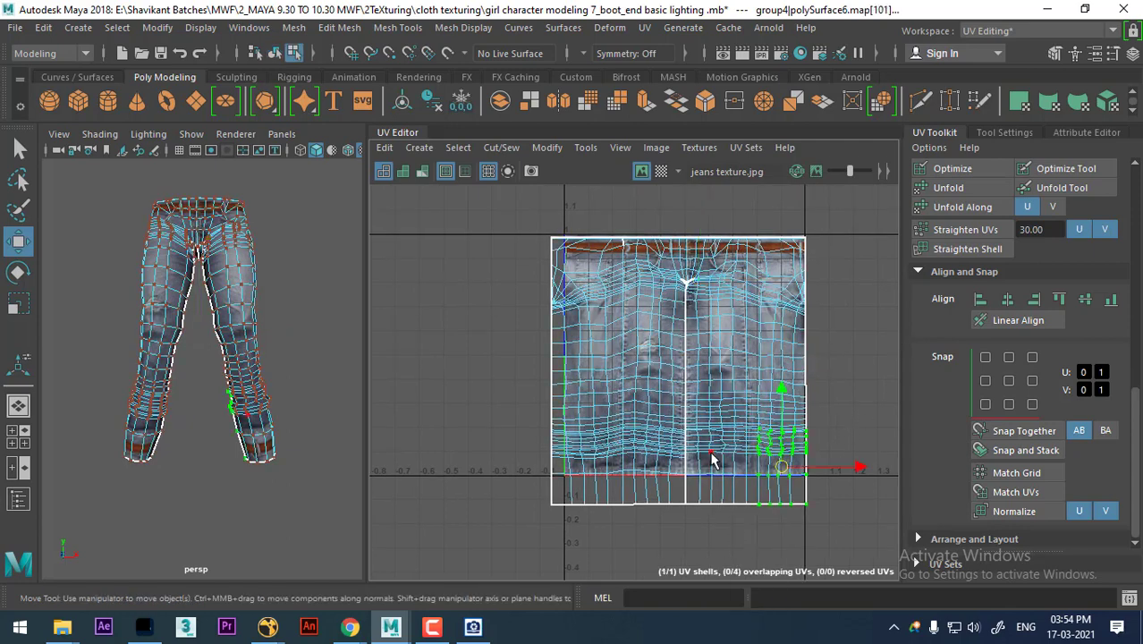
ctrl+right_drag(702, 349, 765, 371)
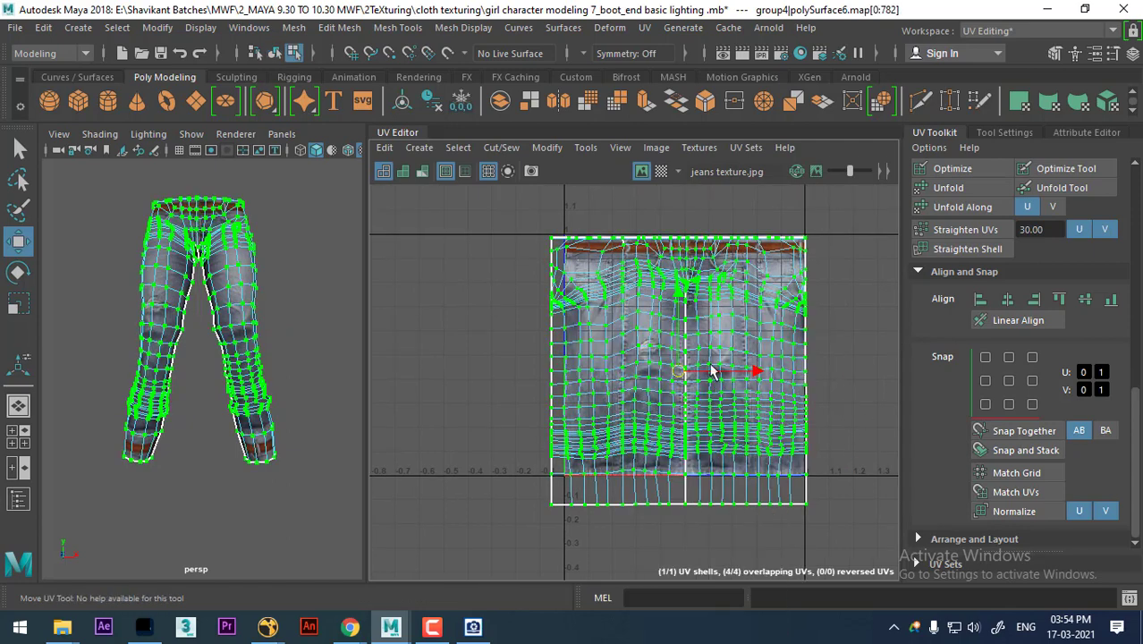
Step: Scale the UV shell vertically so it fills the 0–1 jeans texture
key(r)
mouse_move(679, 300)
mouse_down()
mouse_move(680, 311)
mouse_move(682, 276)
mouse_up()
key(w)
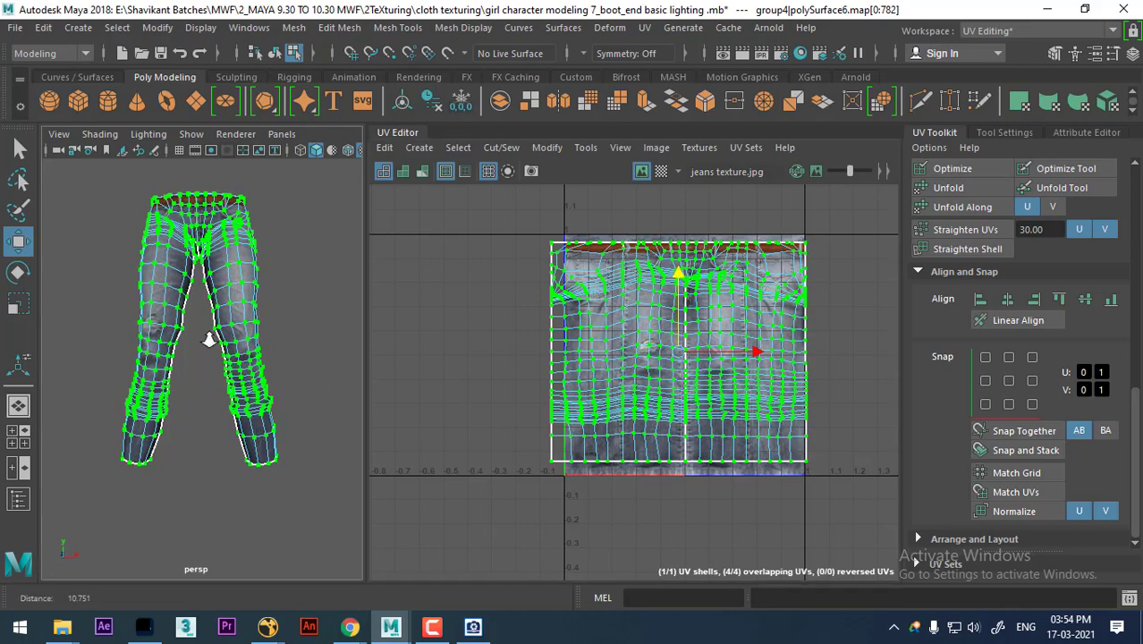
scroll(654, 315, up, 2)
scroll(654, 315, up, 2)
key(r)
drag(651, 298, 653, 299)
key(w)
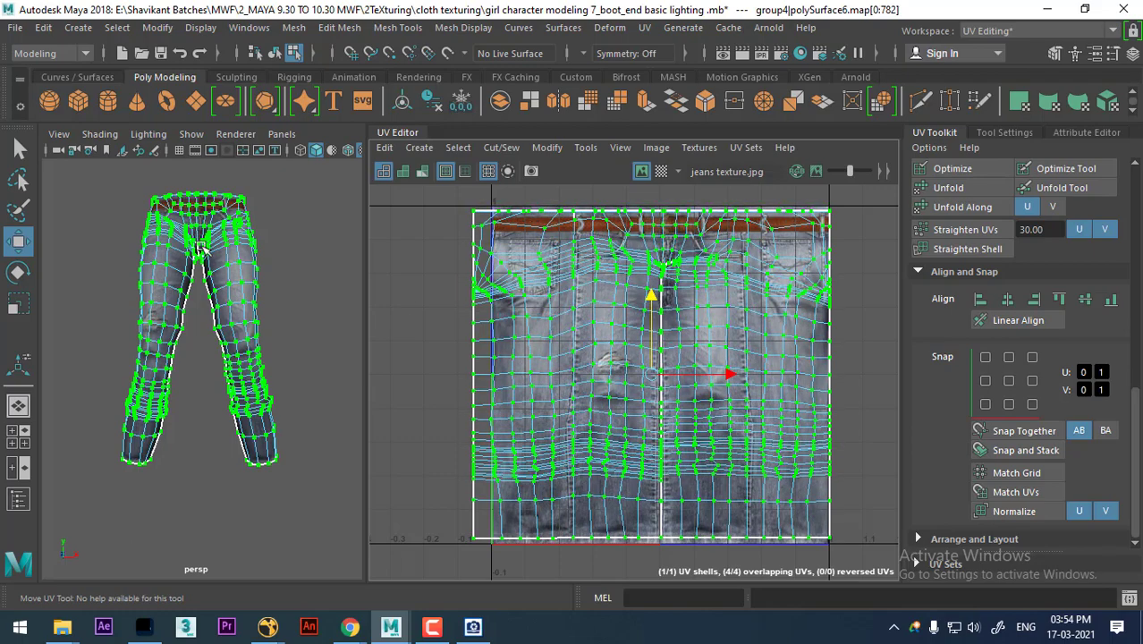
Step: Return to Object Mode, select the jeans, and show the perspective view full screen
right_drag(204, 249, 281, 120)
click(294, 235)
mouse_move(304, 340)
alt+mouse_down()
mouse_move(315, 345)
mouse_move(288, 337)
mouse_move(255, 352)
alt+mouse_up()
click(255, 352)
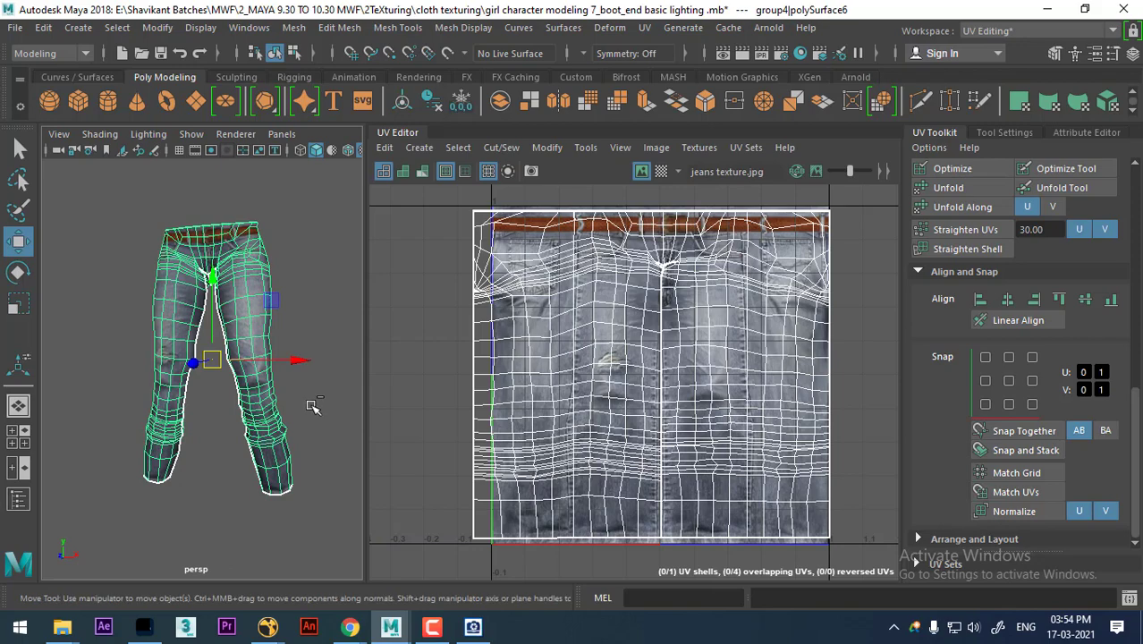
key(ctrl+space)
Step: Frame, deselect and orbit around the textured jeans, then switch away from Maya
key(f)
click(805, 325)
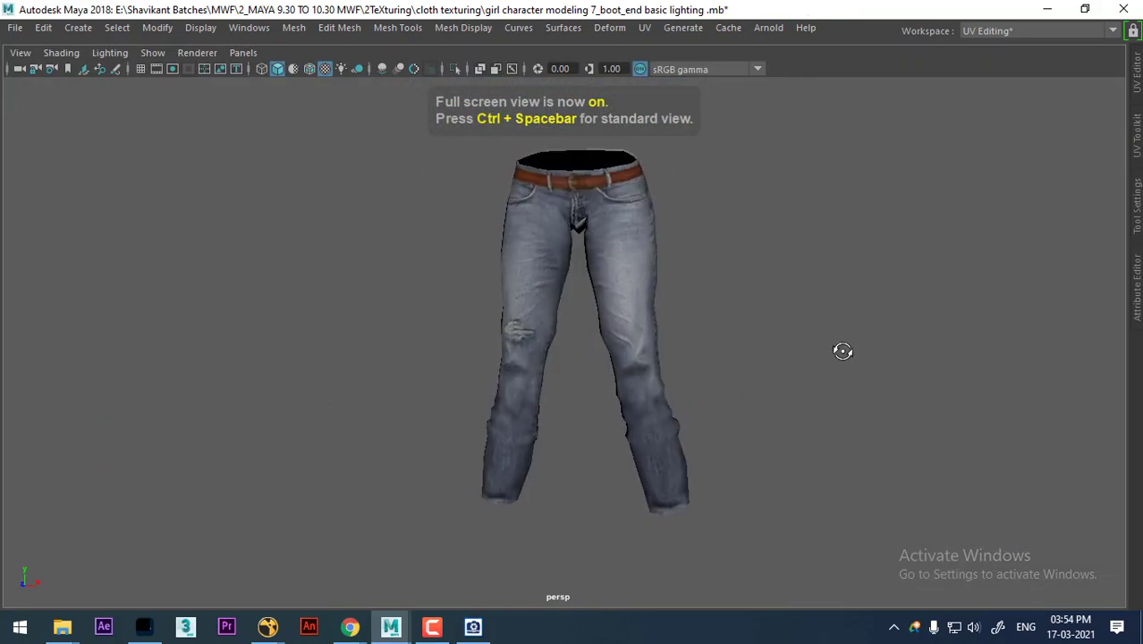
mouse_move(844, 352)
alt+mouse_down()
mouse_move(691, 316)
mouse_move(645, 318)
mouse_move(679, 335)
mouse_move(637, 378)
mouse_move(654, 381)
alt+mouse_up()
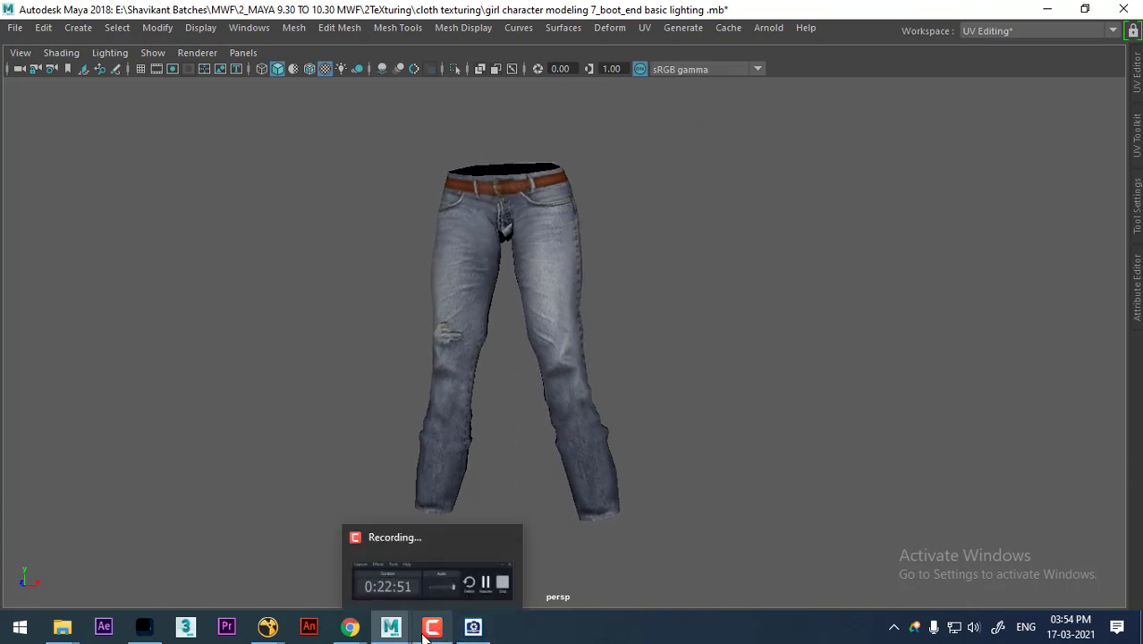
click(427, 634)
Step: Open the maya cloth unwrap tutorial and skim it up to about 3:00
click(1073, 572)
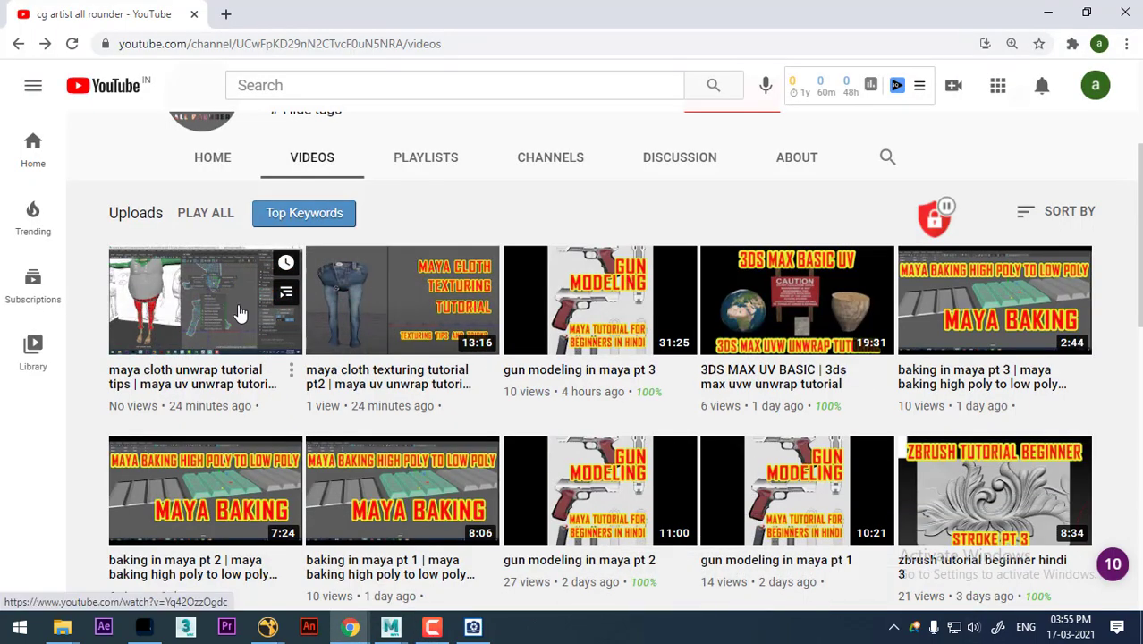
click(240, 312)
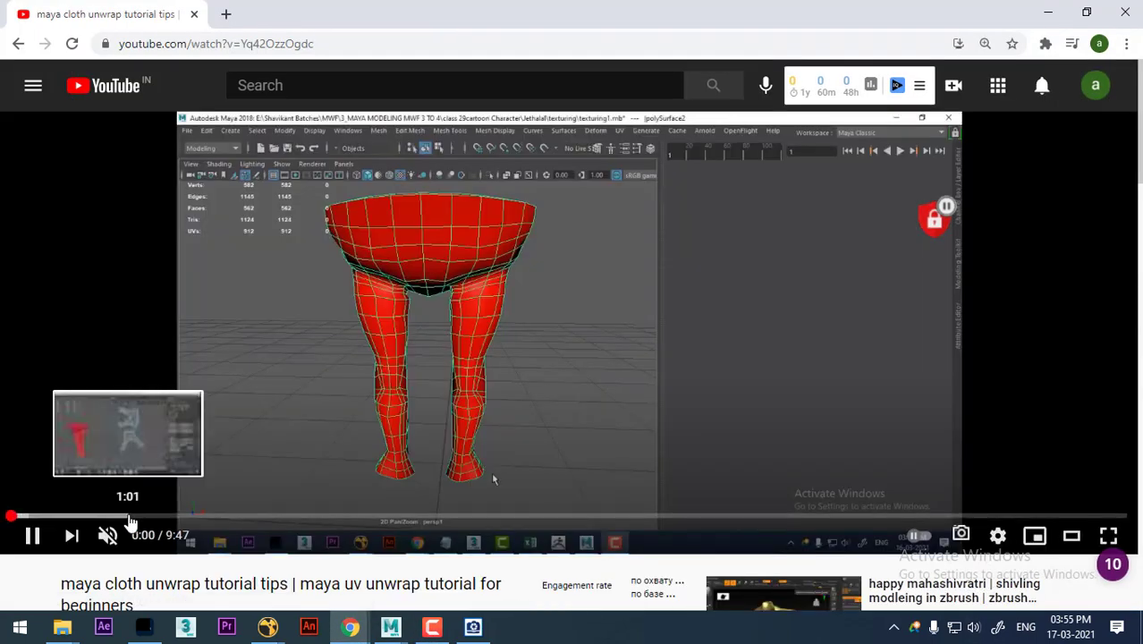
click(130, 519)
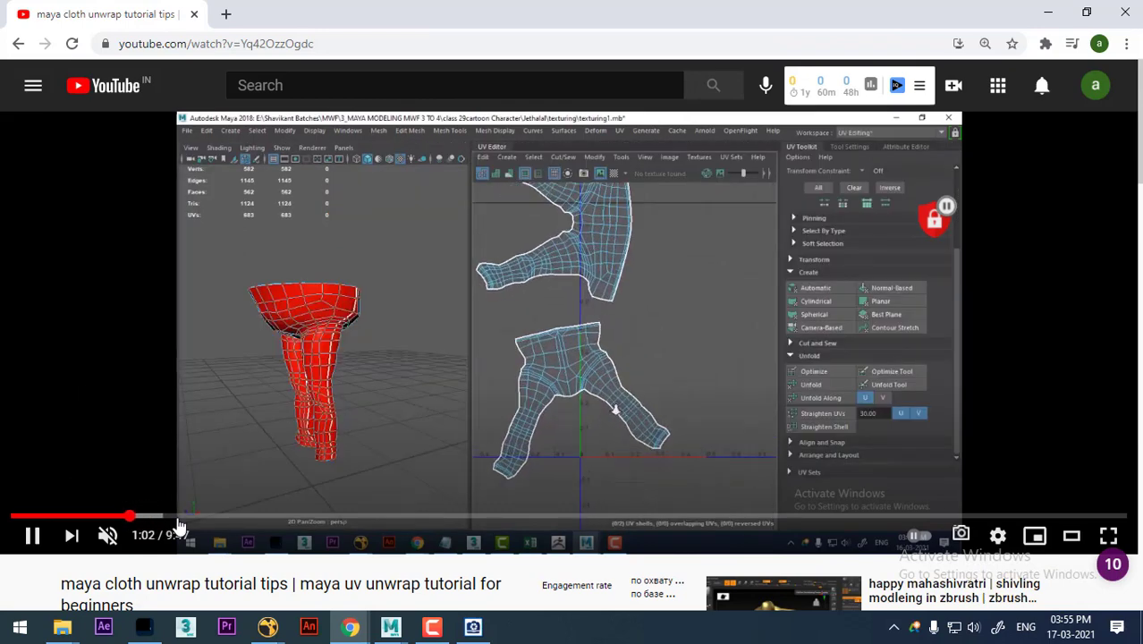
click(177, 519)
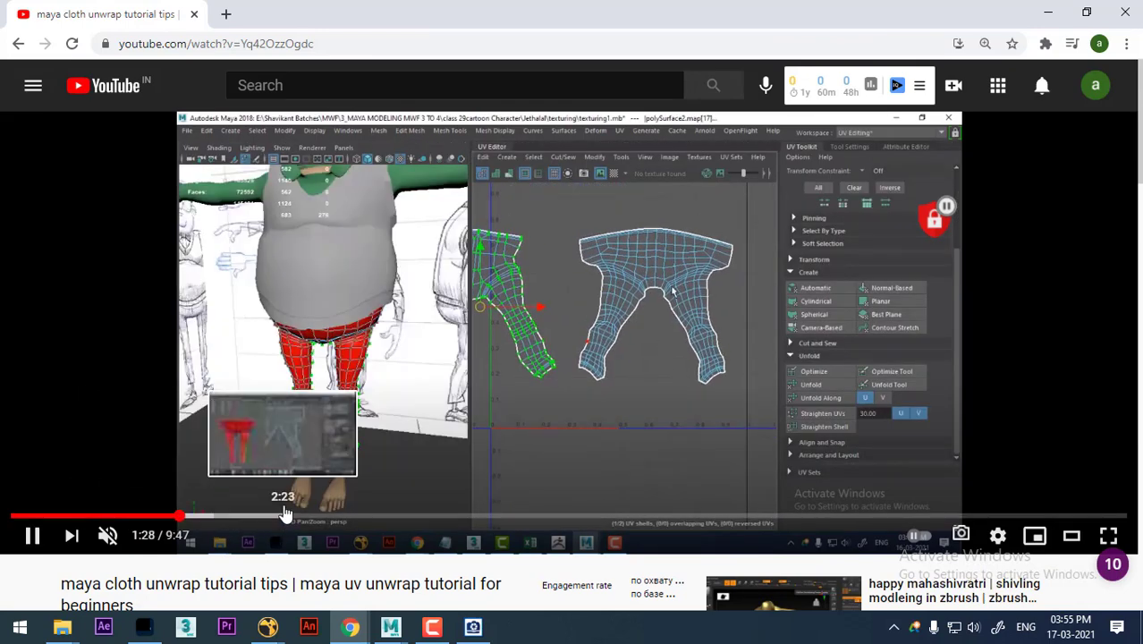
click(296, 519)
click(353, 518)
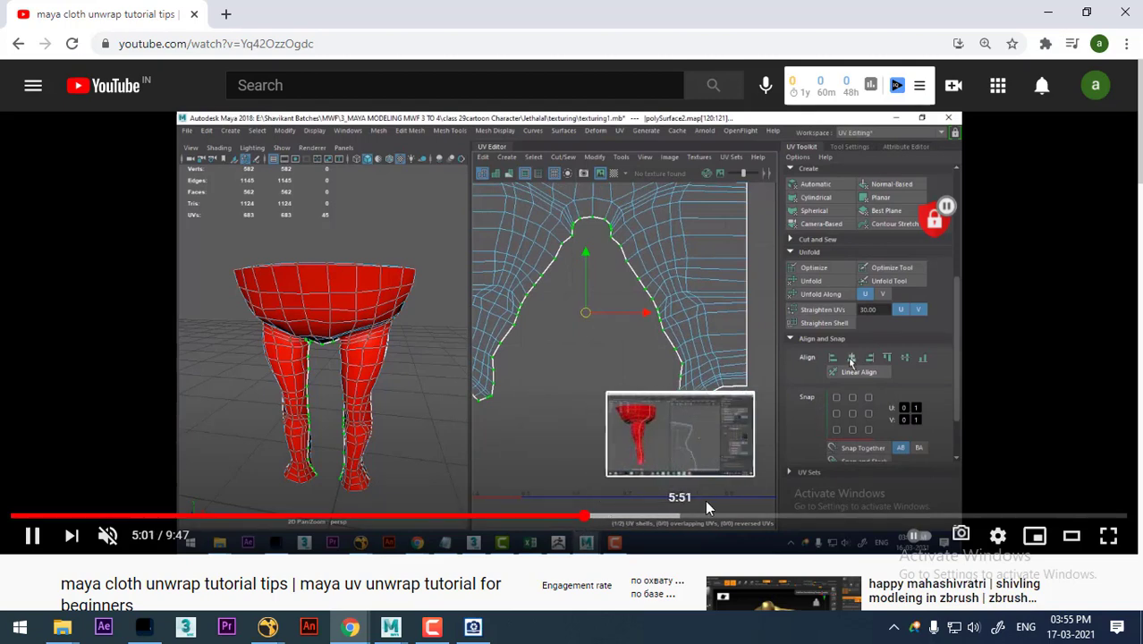
Step: Skim the unwrap tutorial from 7:05 through 9:23 to its final seconds
click(816, 517)
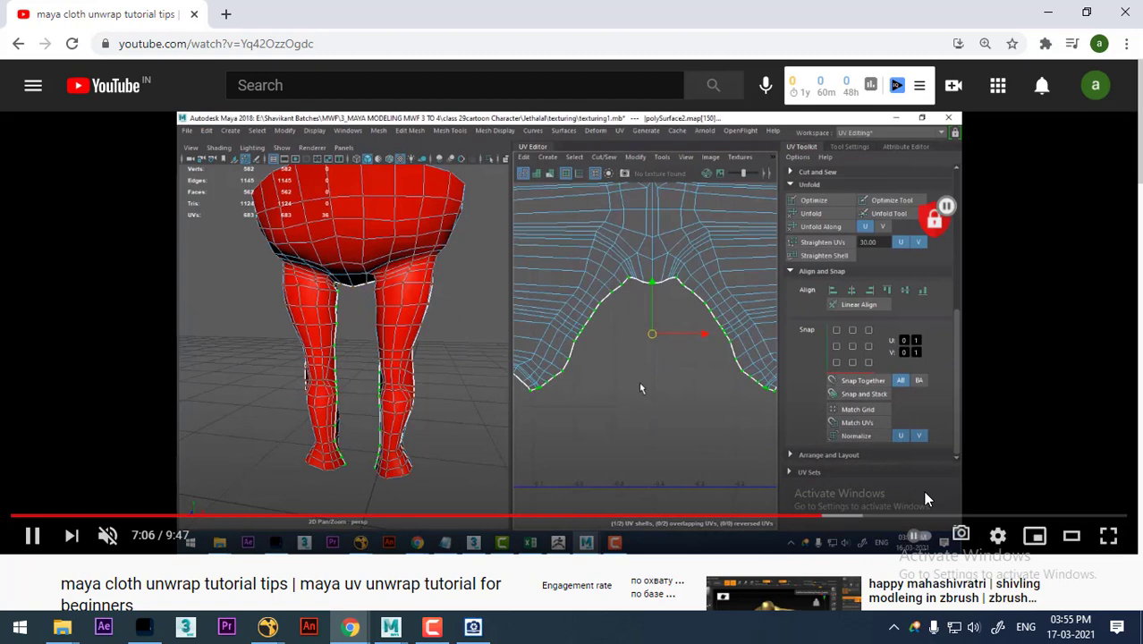
click(935, 517)
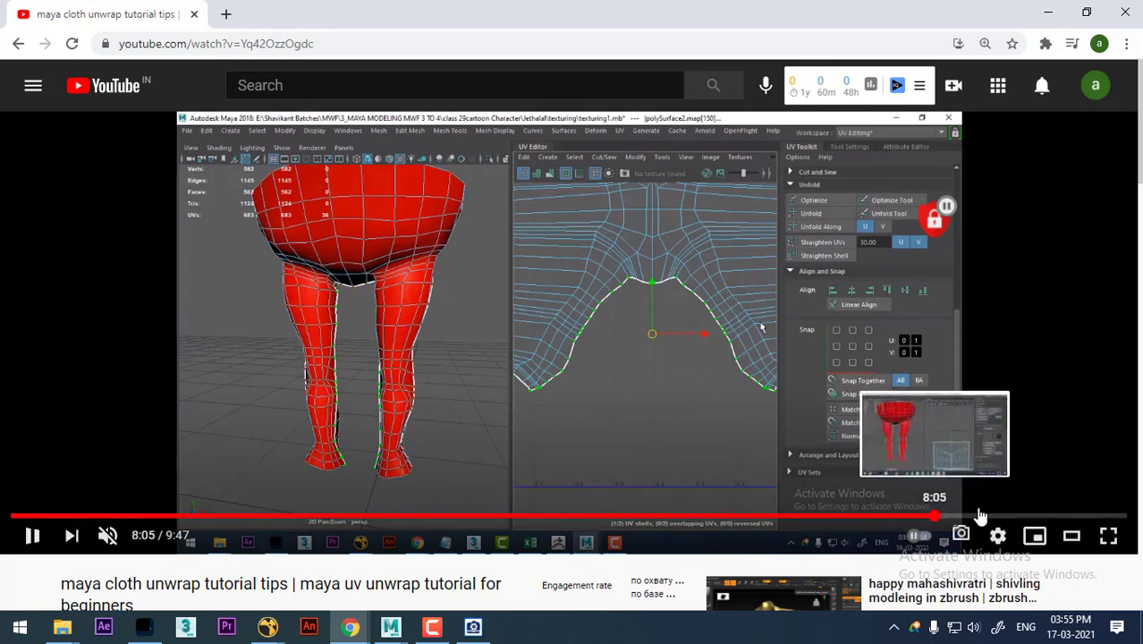
click(999, 517)
click(1083, 517)
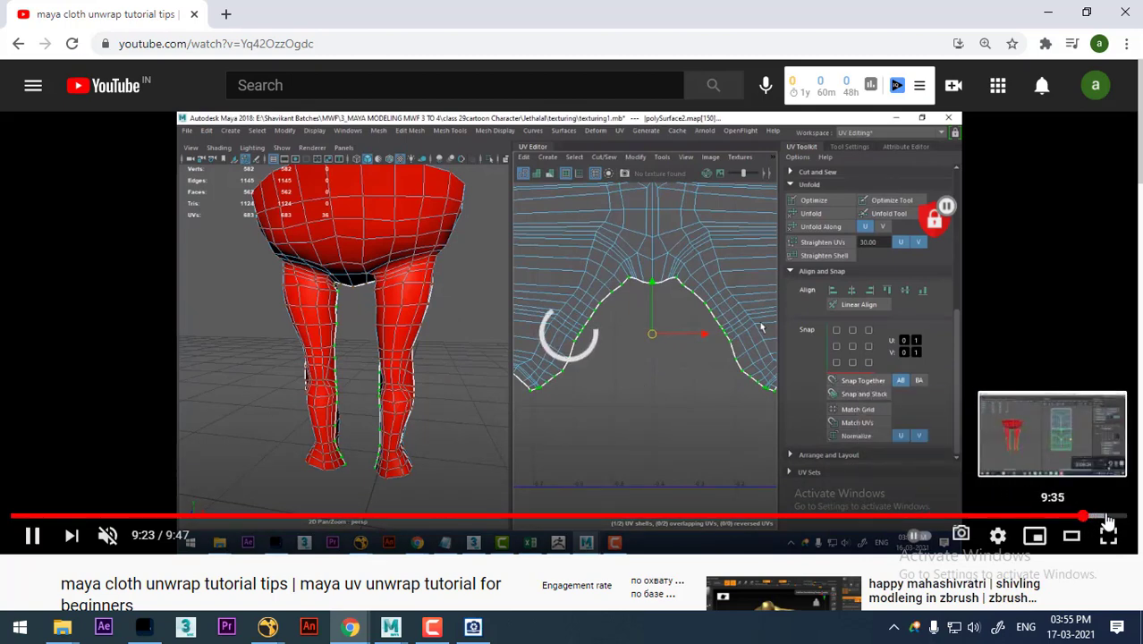
click(1107, 517)
click(693, 277)
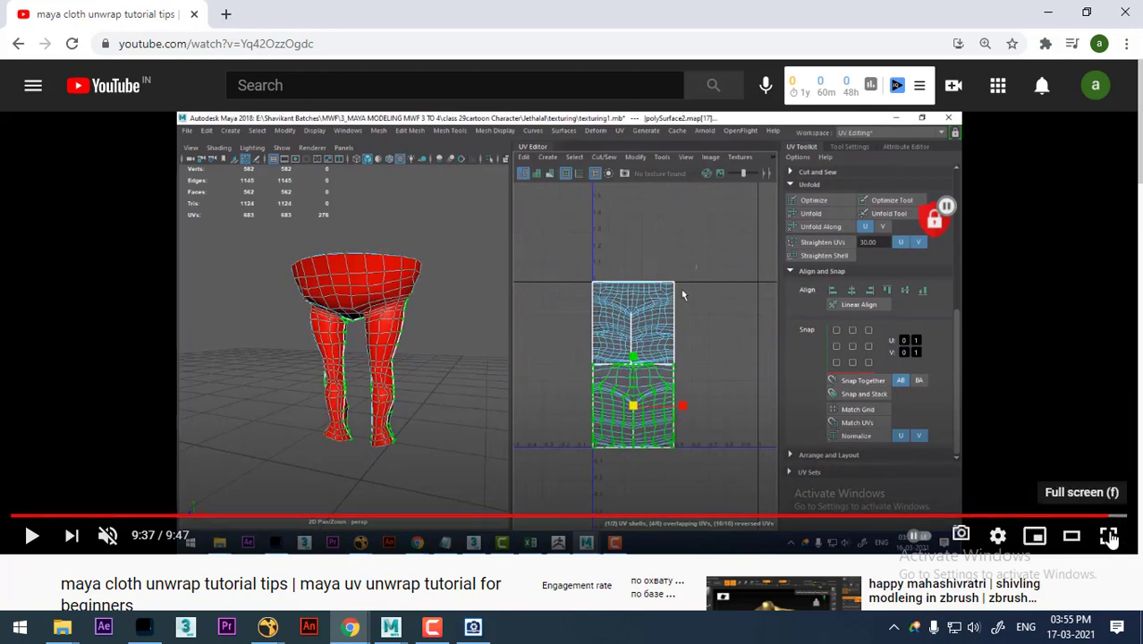
Step: View the video full screen, exit full screen, and return to the channel's uploads
click(1108, 534)
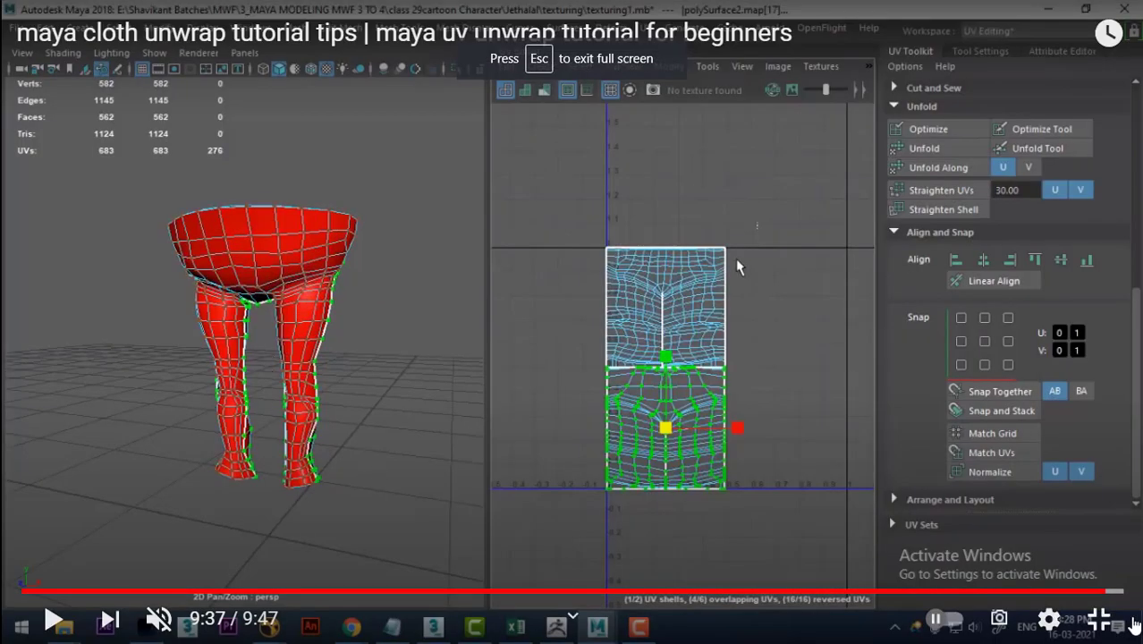
click(1099, 619)
scroll(255, 416, down, 2)
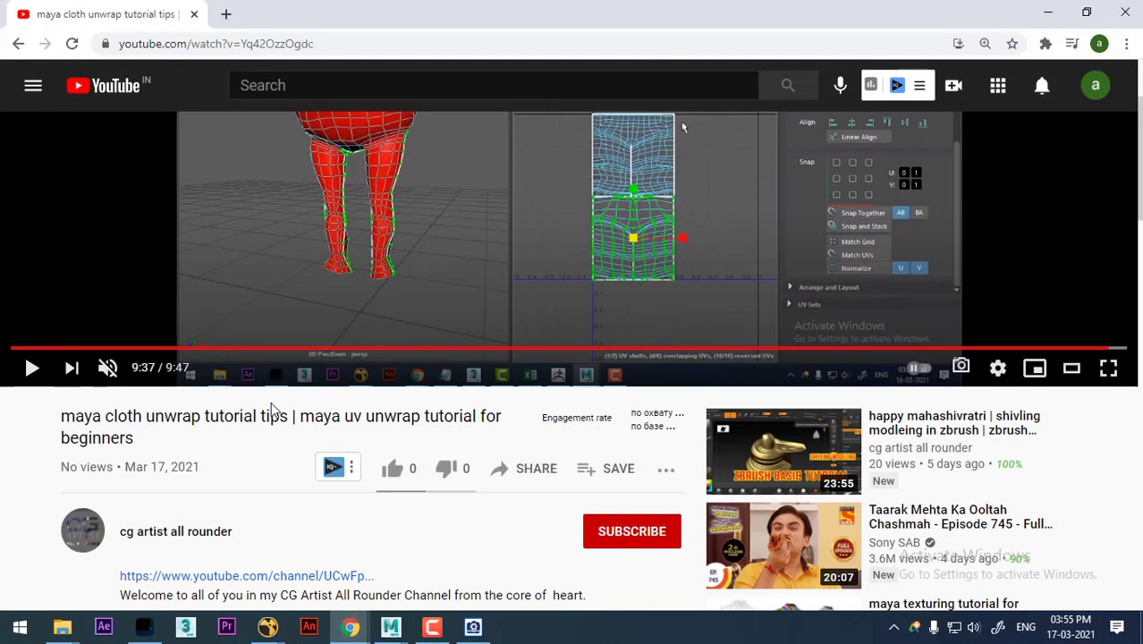
click(18, 42)
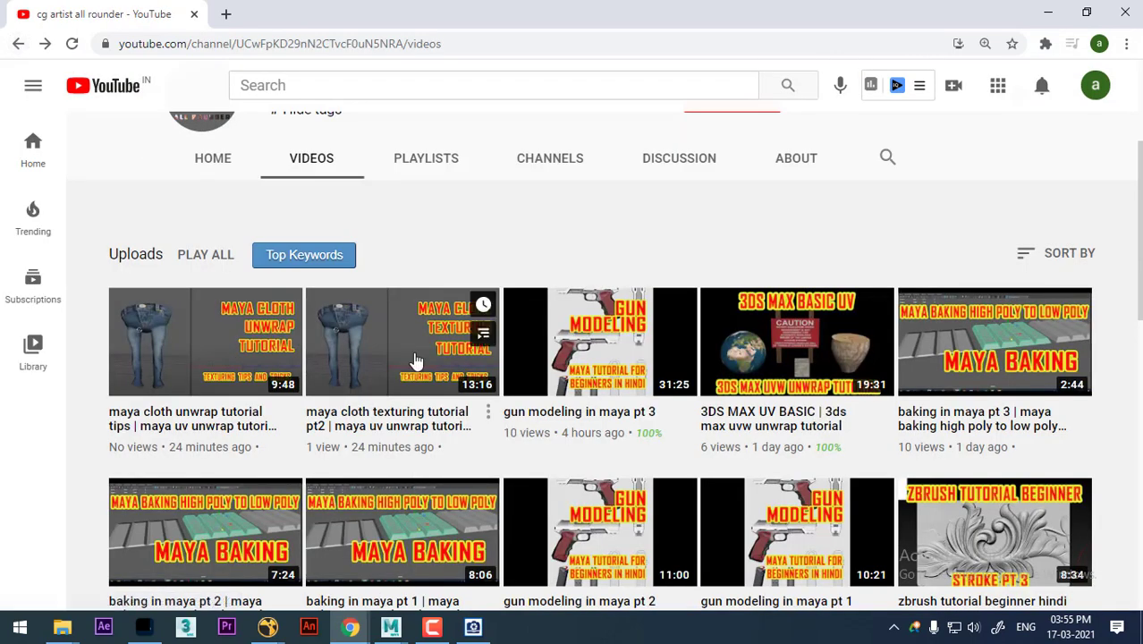
Step: Open the cloth texturing tutorial pt2 and skim to the Photoshop jeans texture at 9:34
click(362, 339)
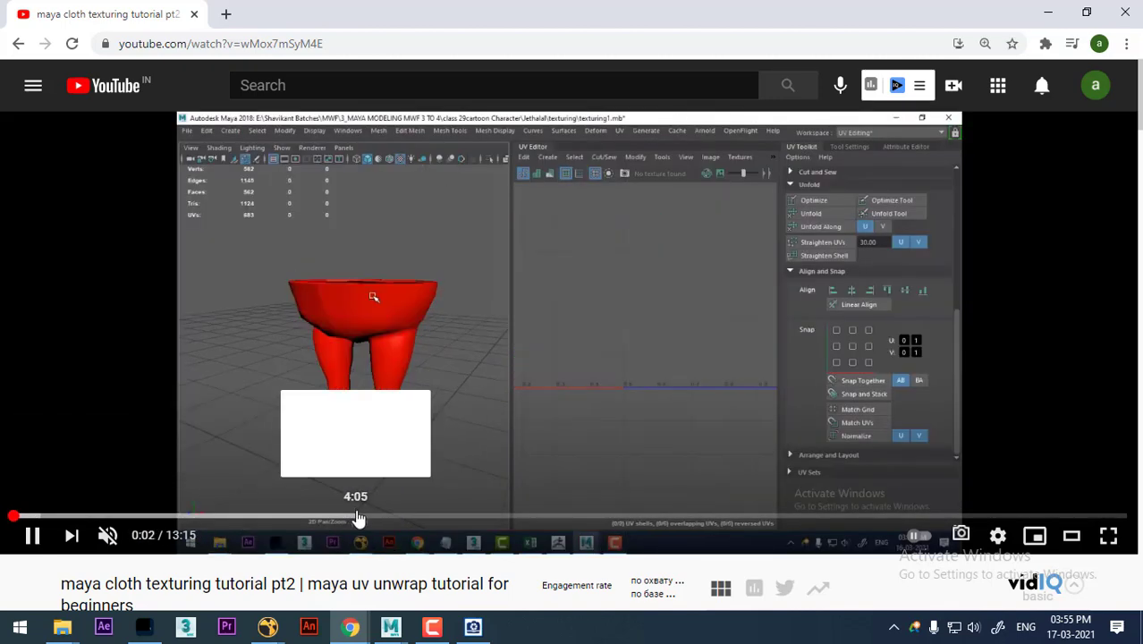
click(359, 519)
click(534, 517)
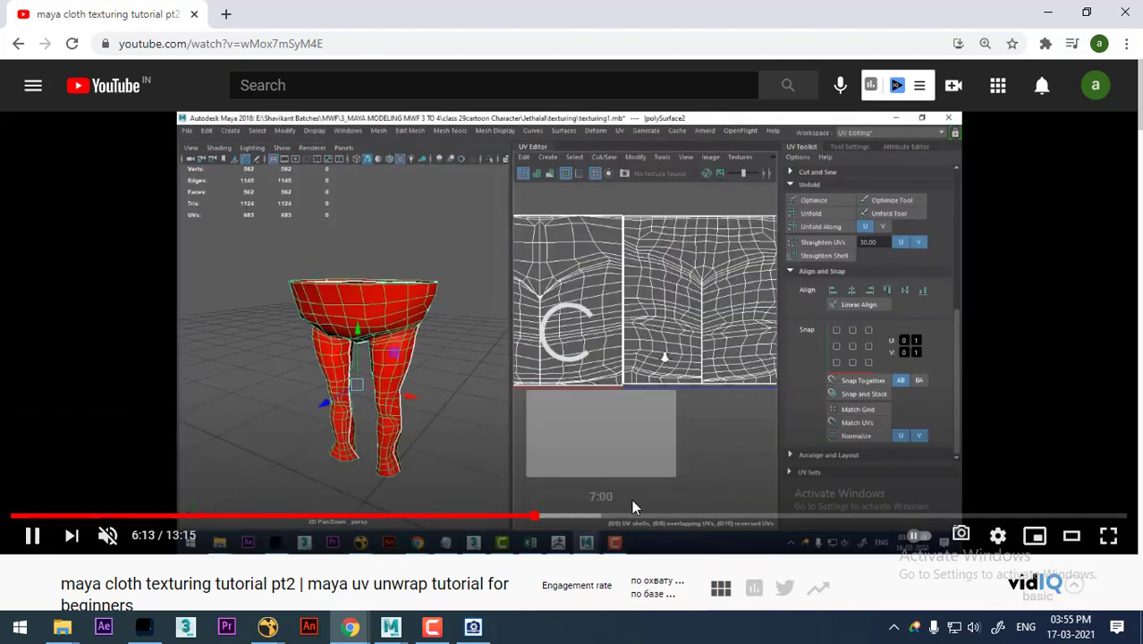
click(691, 517)
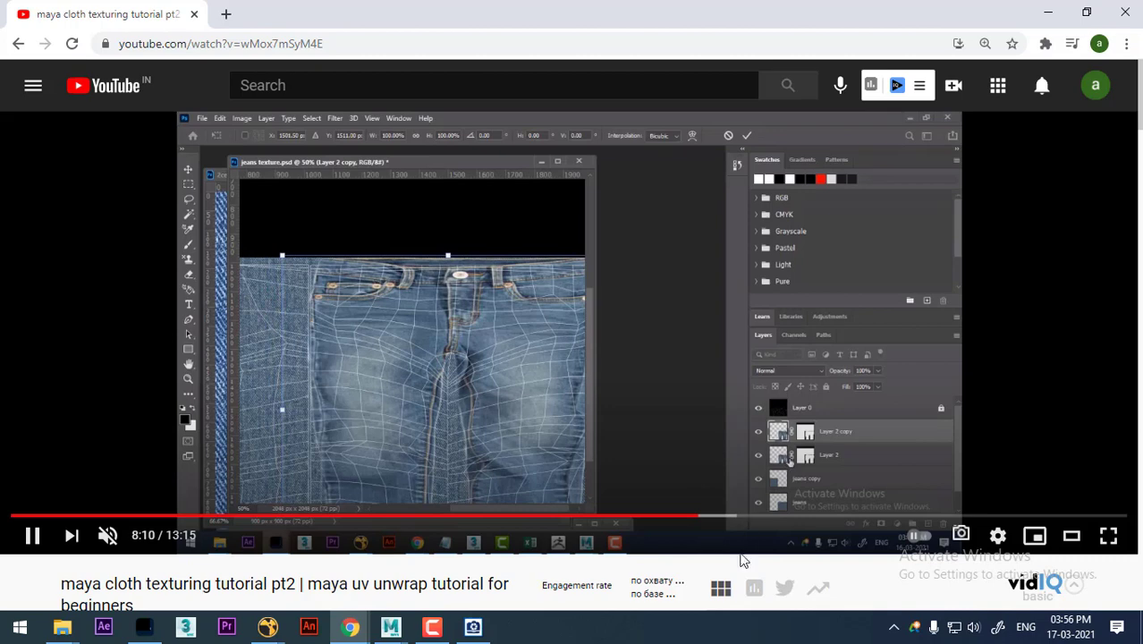
click(740, 518)
click(816, 518)
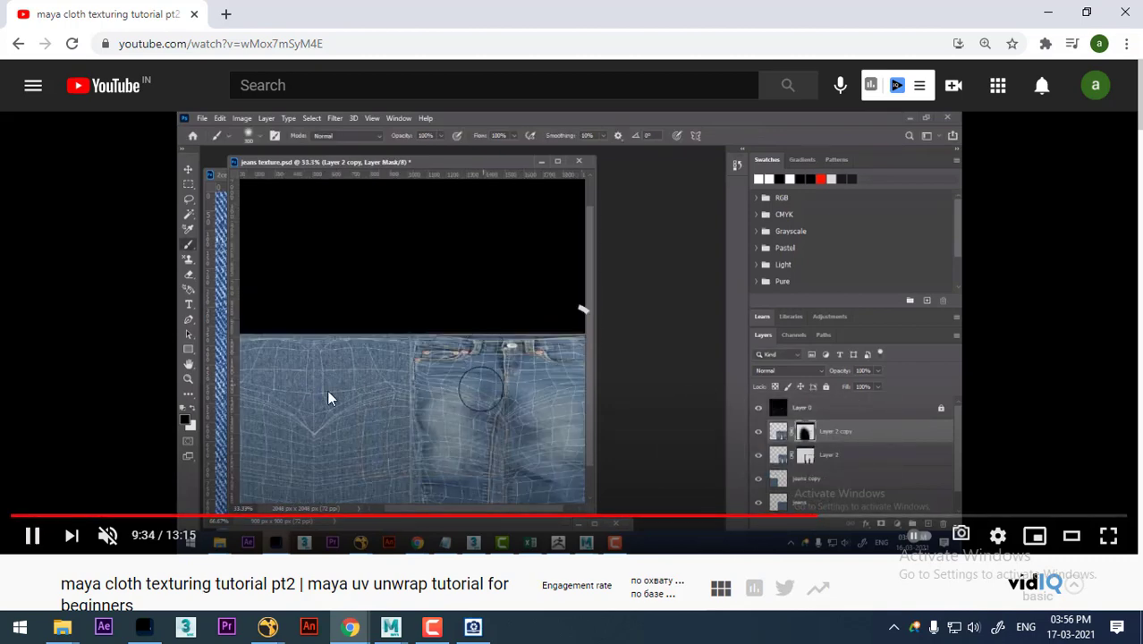
click(606, 400)
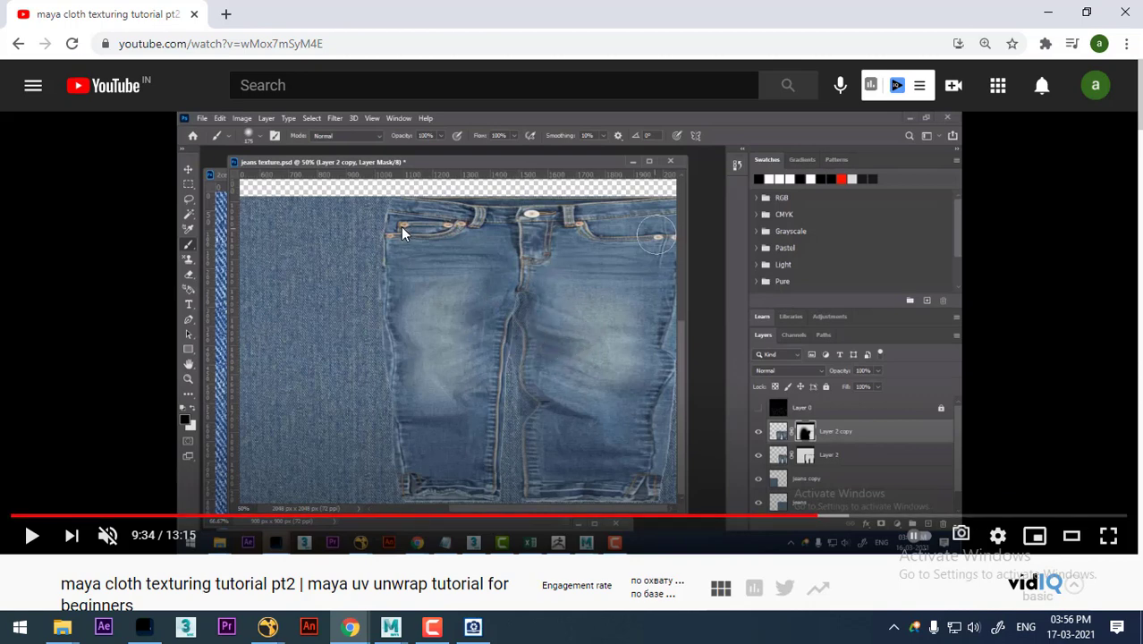
Step: Skip to the textured model in Maya around 11:33, playing and pausing it
click(848, 518)
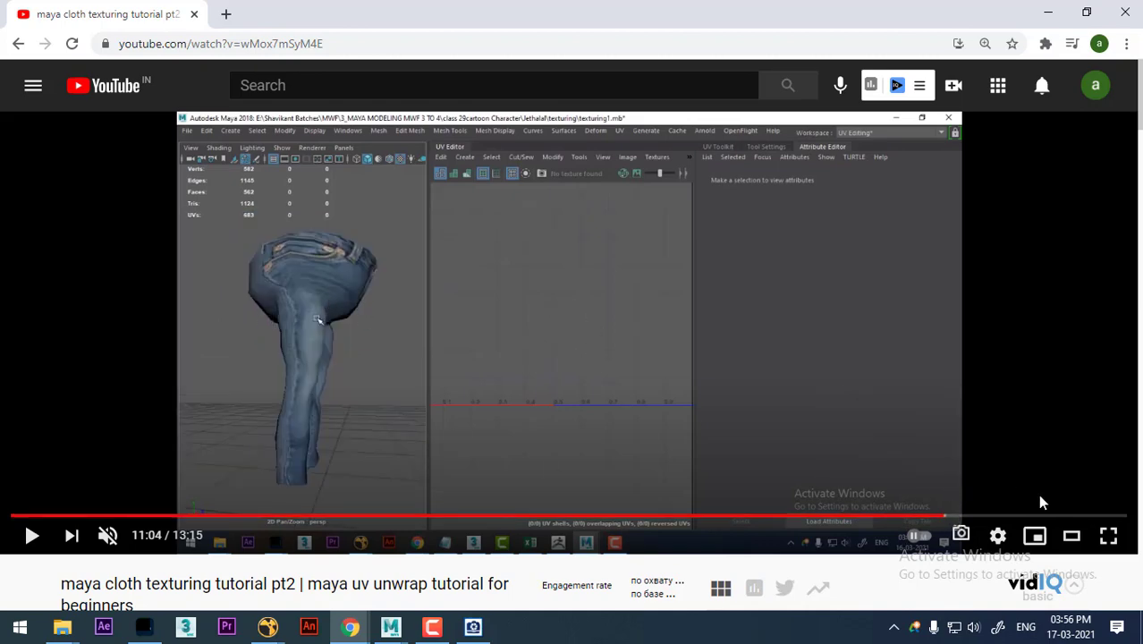
click(984, 517)
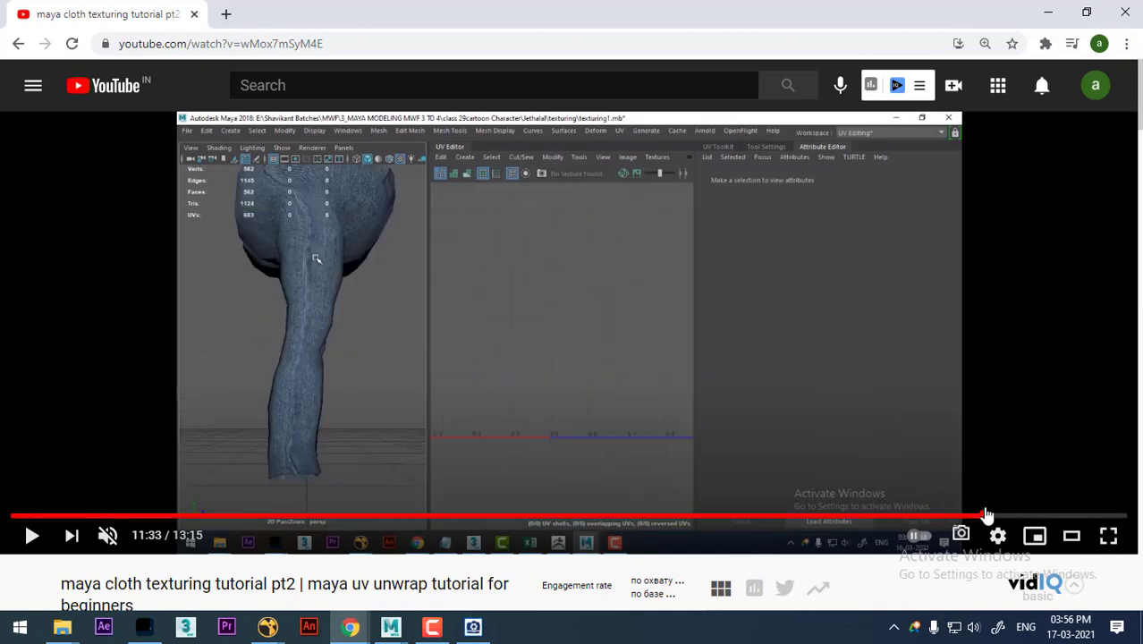
click(362, 303)
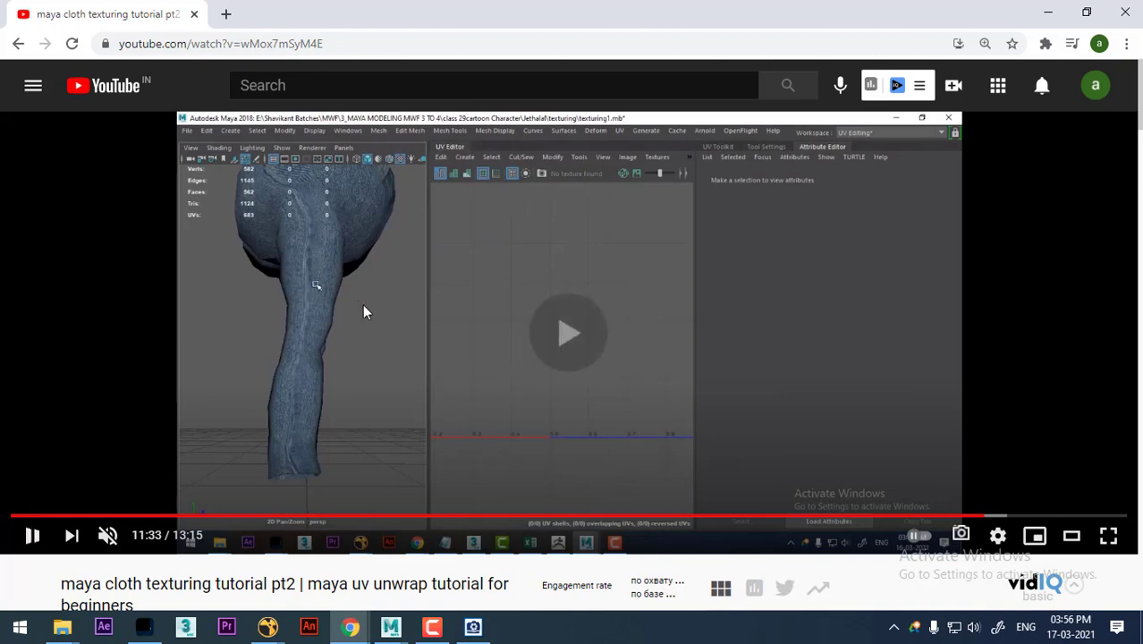
click(274, 266)
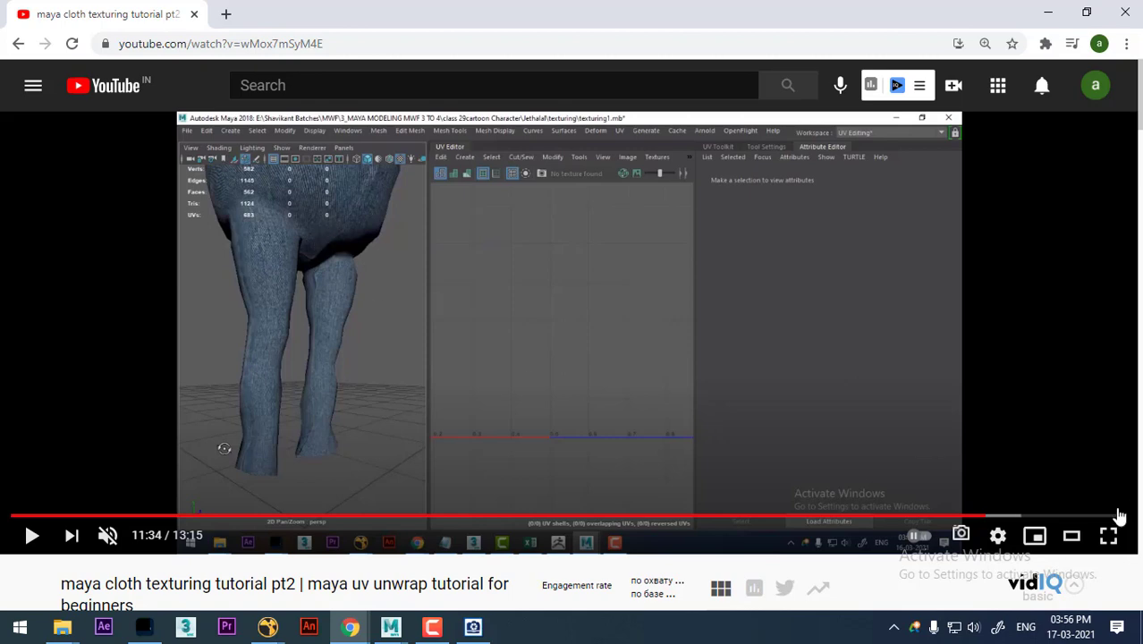
Step: Step through 11:52 to 12:30 of the tutorial, then return to the Maya scene
click(992, 517)
click(1011, 516)
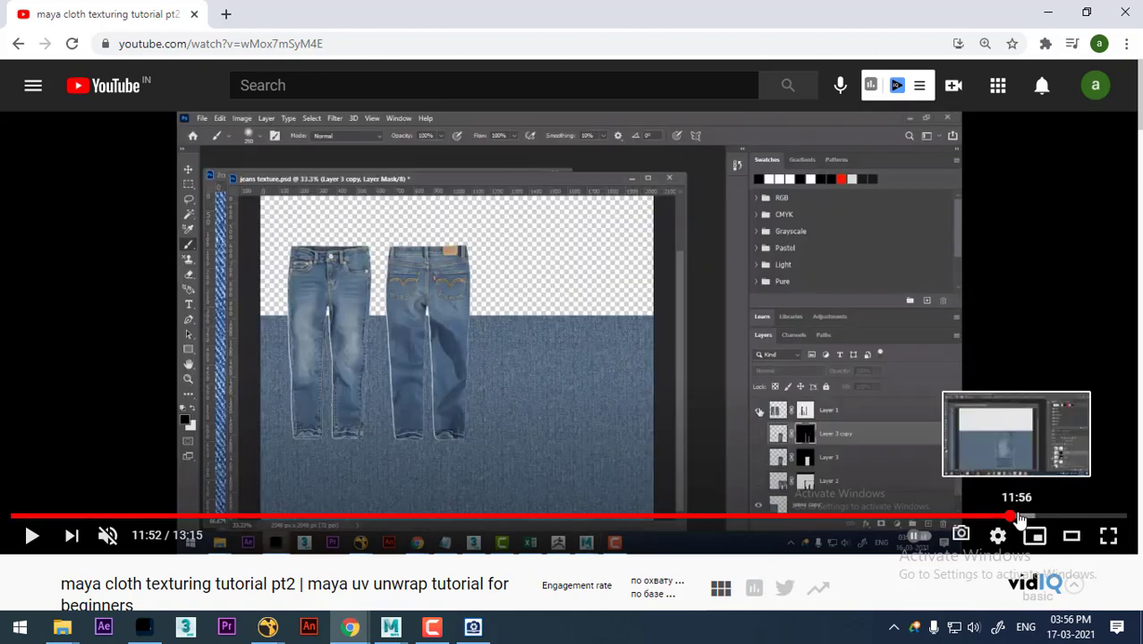
click(1021, 518)
click(1040, 518)
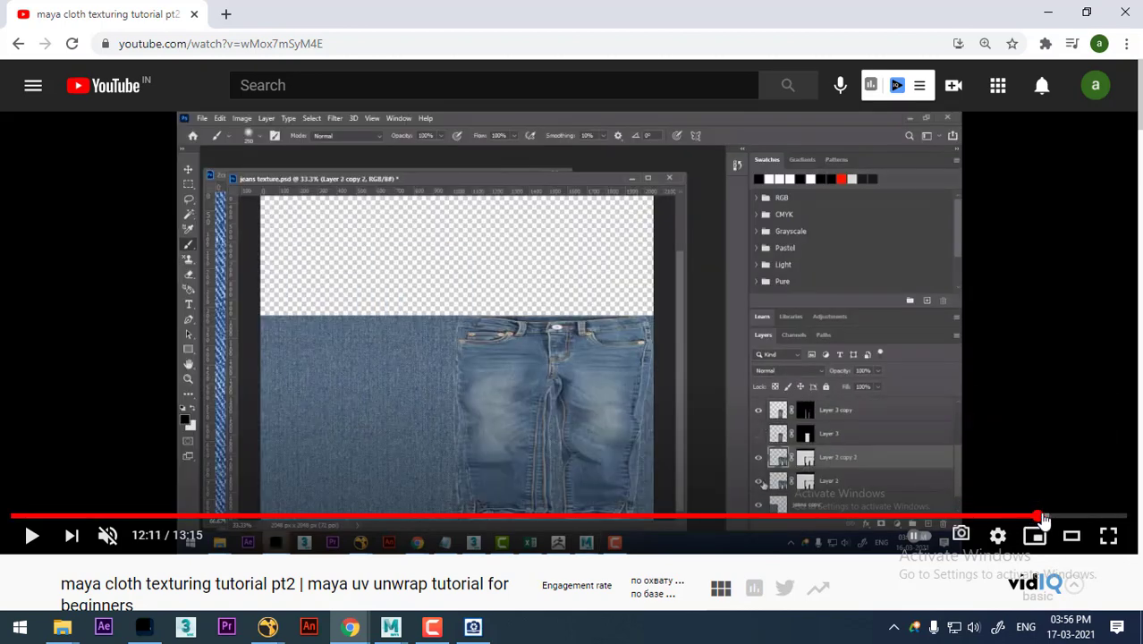
click(1046, 518)
click(1057, 518)
click(1066, 519)
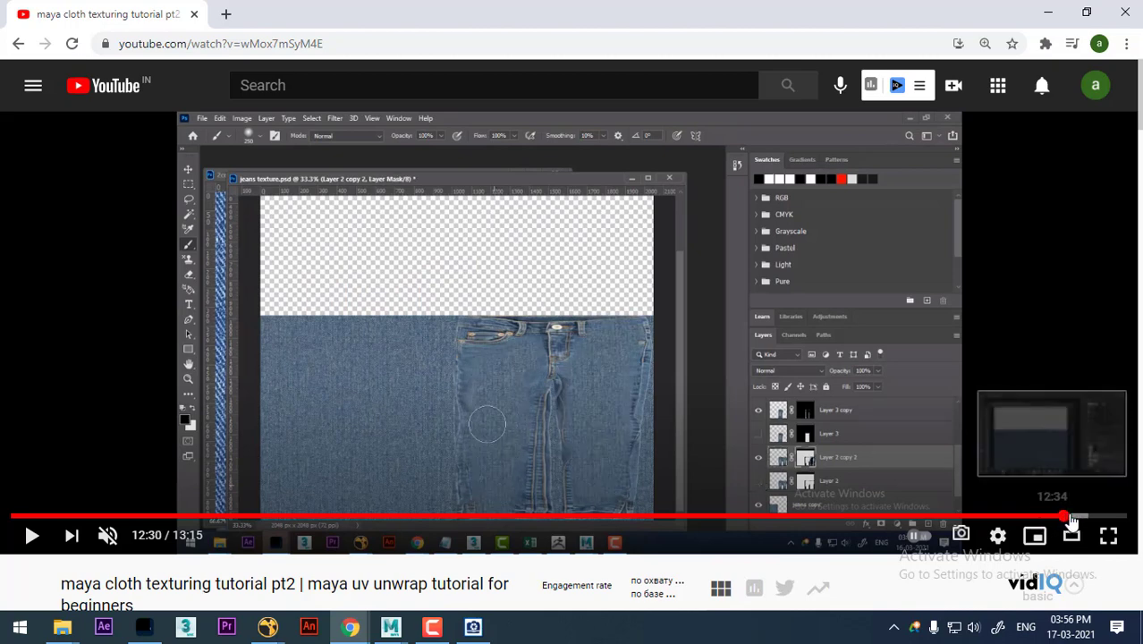
click(511, 379)
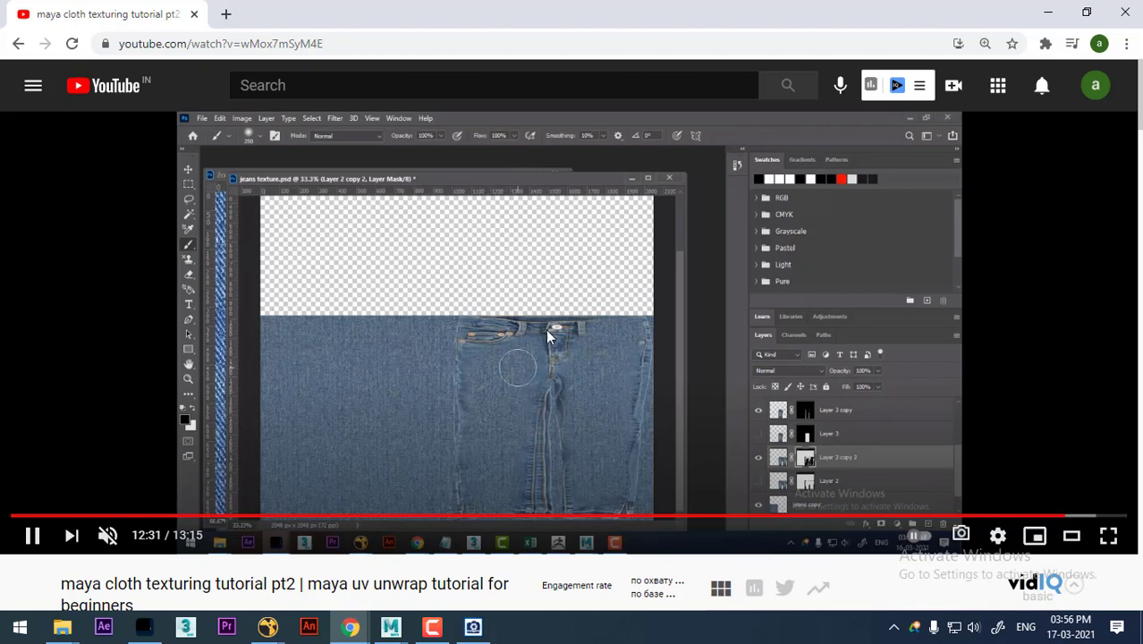
click(487, 372)
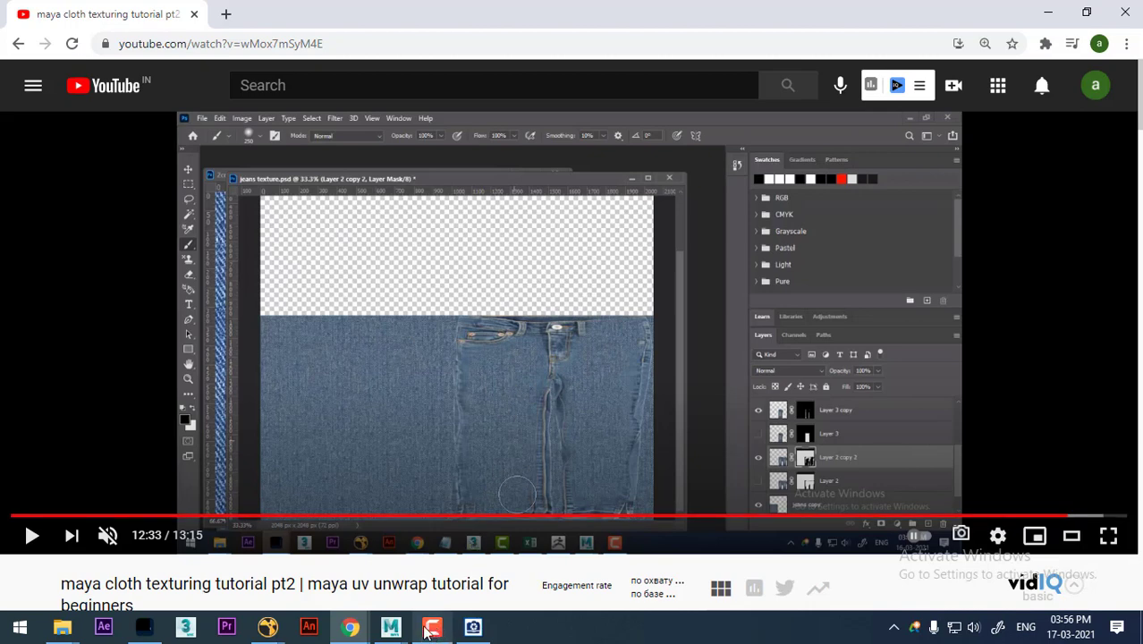
mouse_move(390, 627)
click(456, 578)
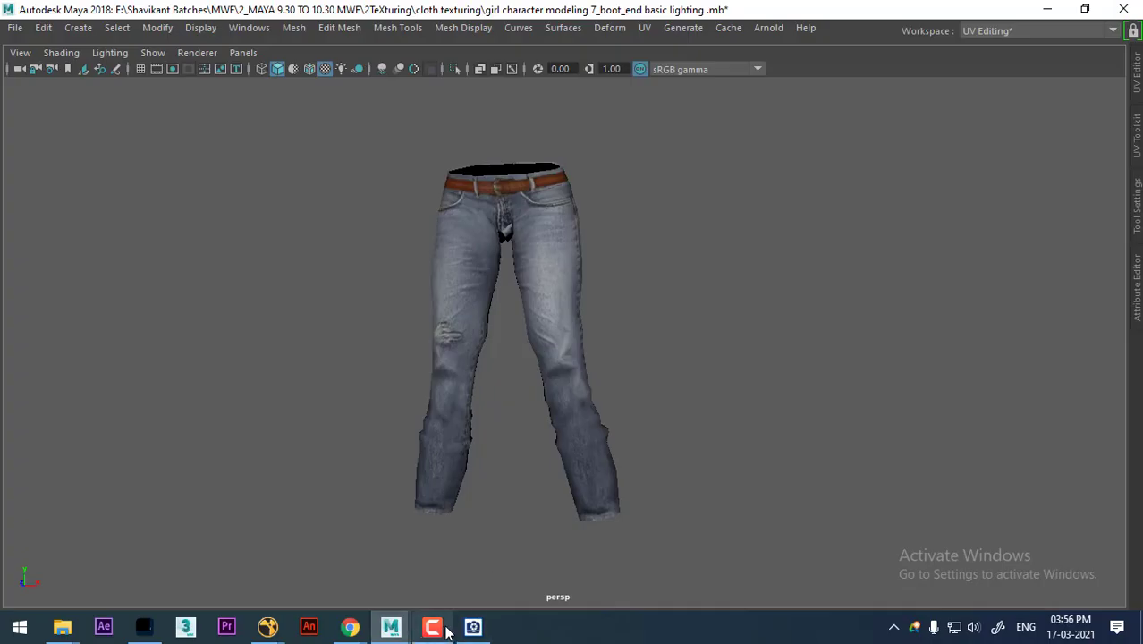